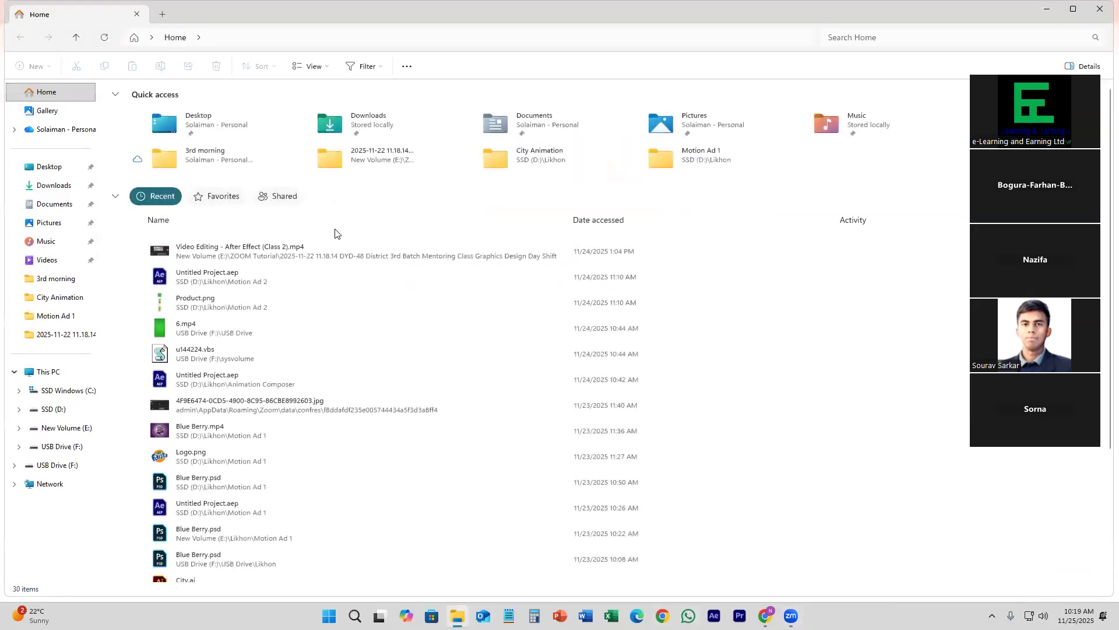
Step: Open the Coffee motion Ad folder under Motion Class > Coffe Motion Ad on USB Drive (F:), showing its contents as large icons
{"action": "left_click", "coordinate": [66, 461]}
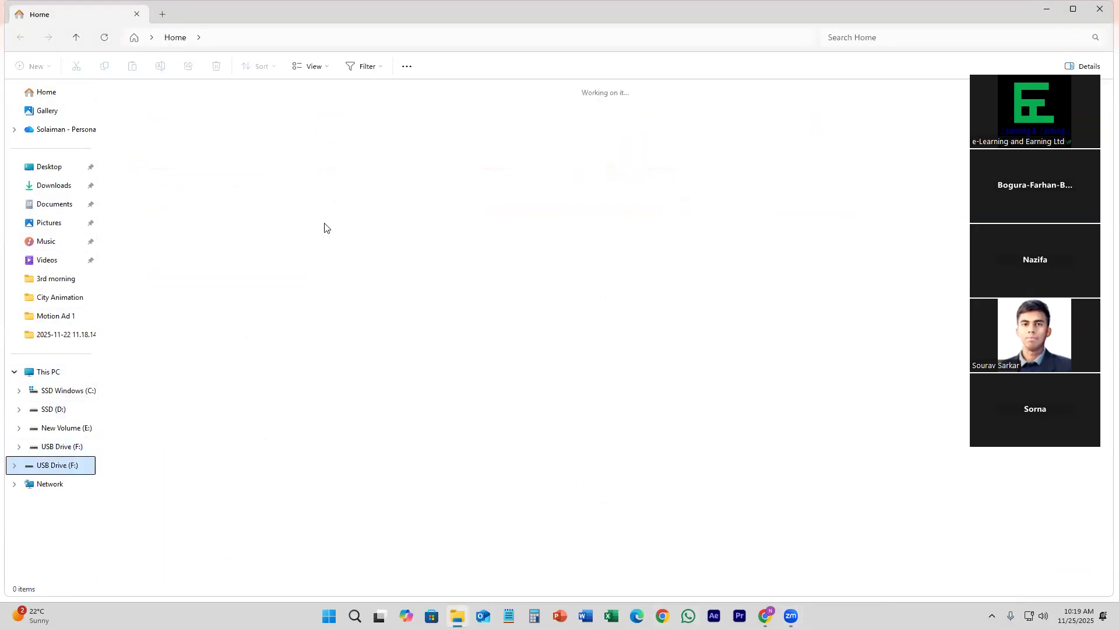
{"action": "left_click", "coordinate": [142, 112]}
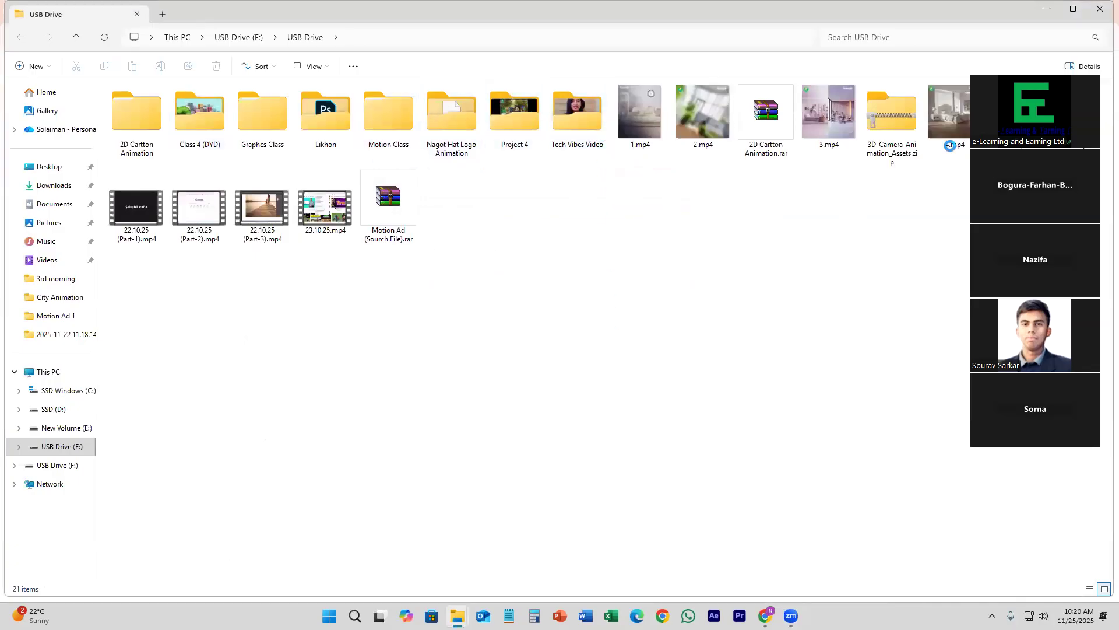
{"action": "left_click", "coordinate": [399, 119]}
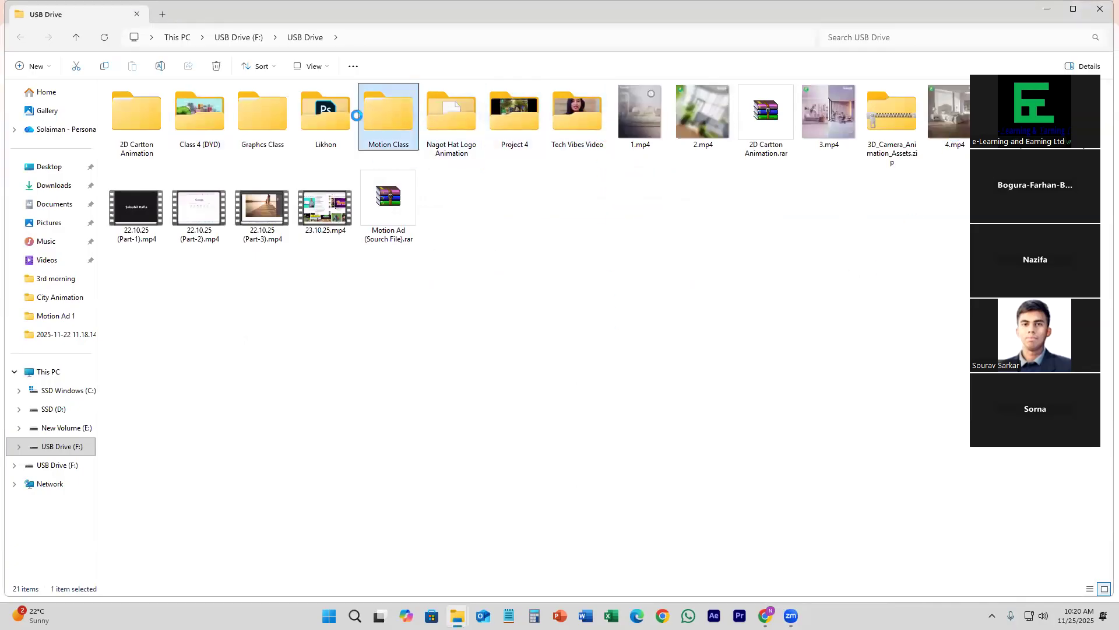
{"action": "double_click", "coordinate": [380, 111]}
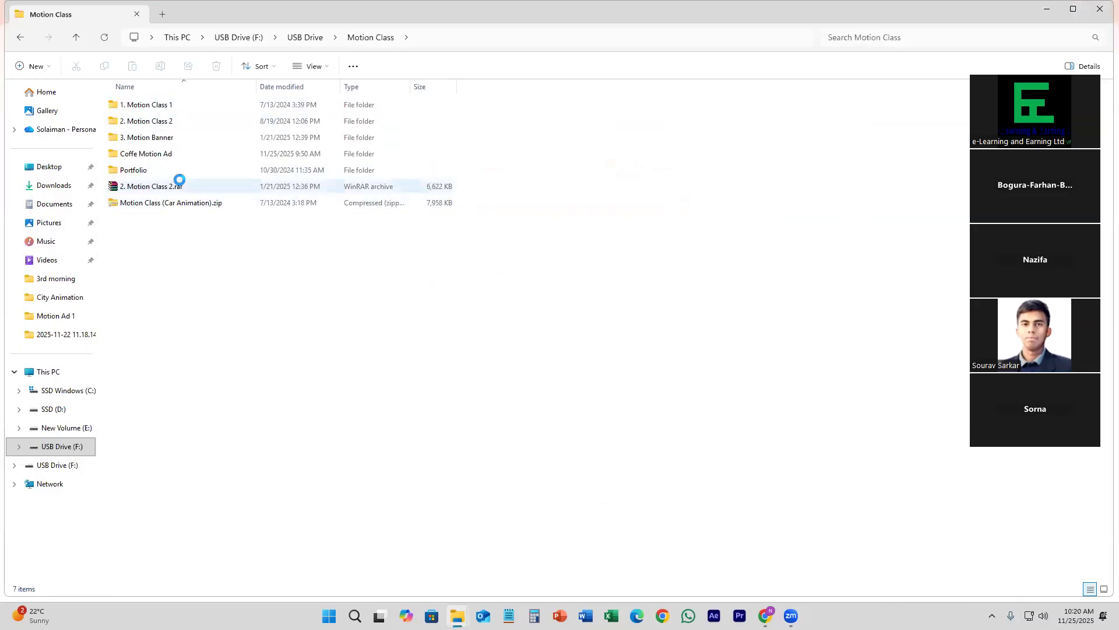
{"action": "left_click", "coordinate": [1104, 589]}
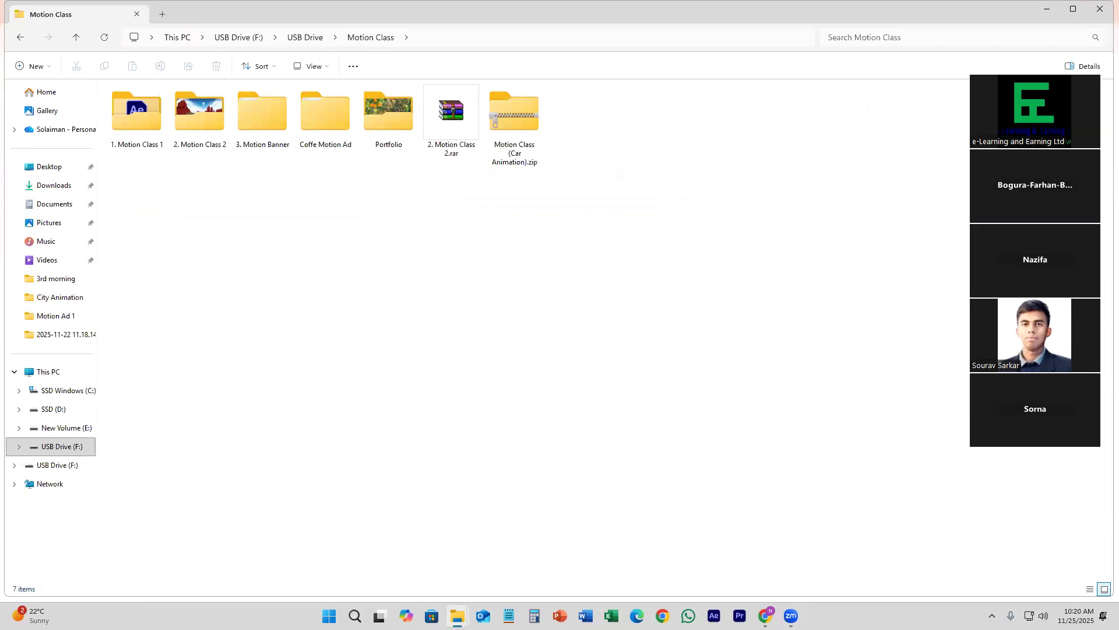
{"action": "double_click", "coordinate": [331, 107]}
{"action": "double_click", "coordinate": [214, 100]}
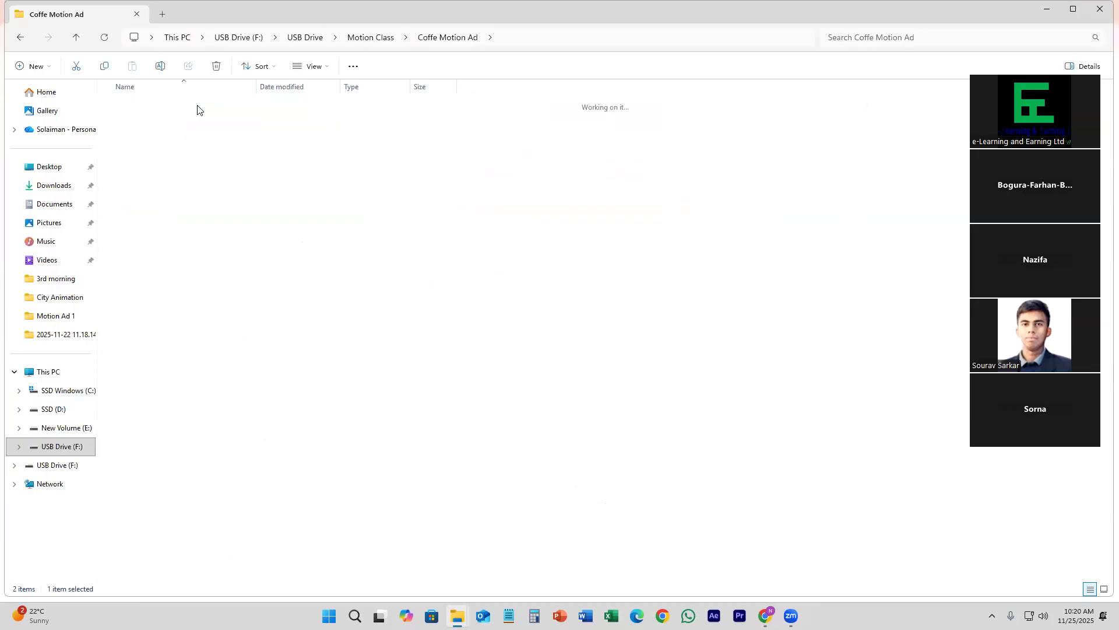
{"action": "left_click", "coordinate": [1102, 591]}
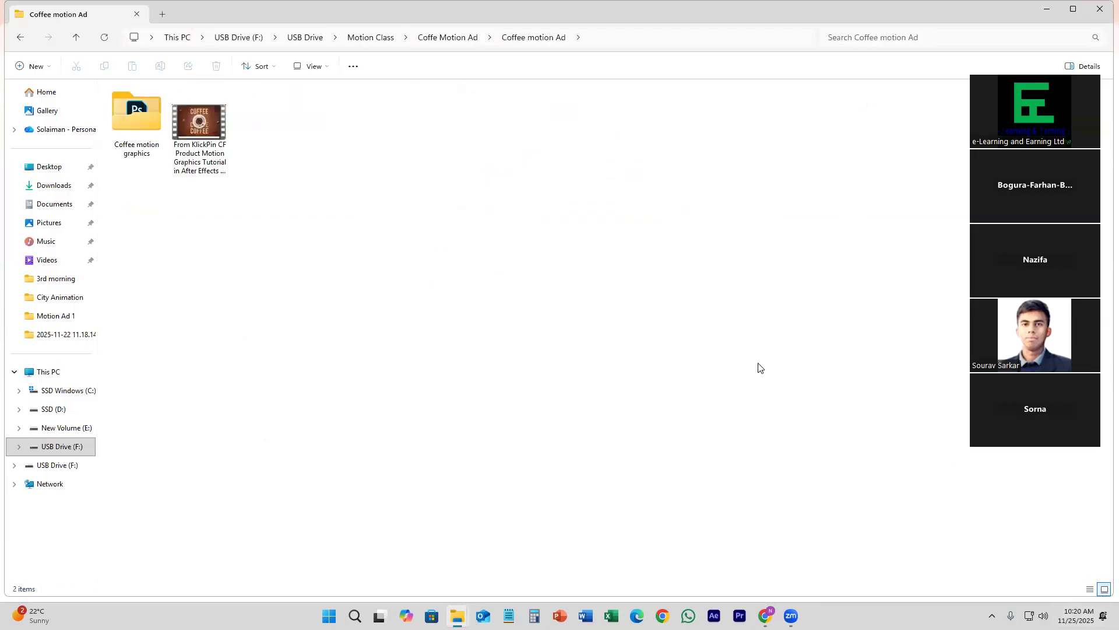
Step: Play the KlickPin product motion graphics video in a smaller player window placed beside the two folder items
{"action": "left_click", "coordinate": [204, 117]}
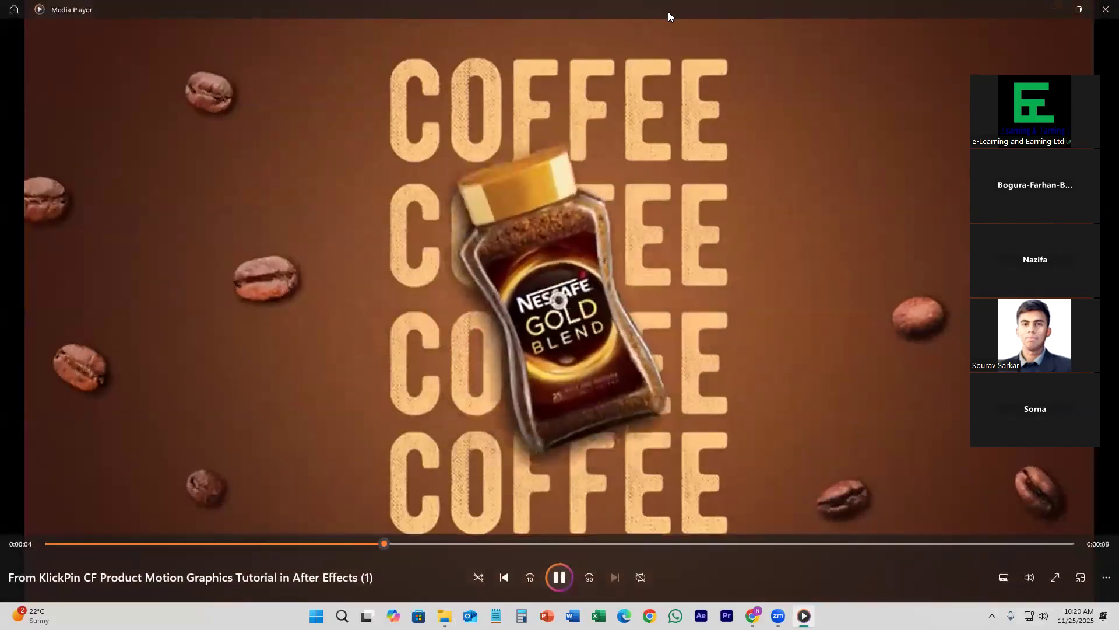
{"action": "key", "text": "super+Down"}
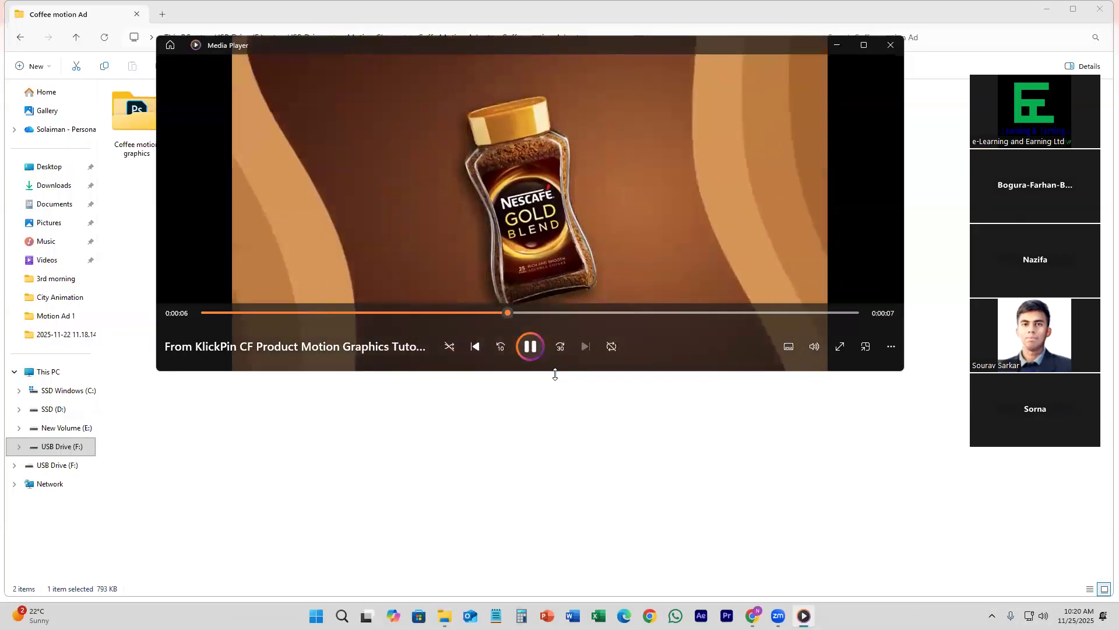
{"action": "left_click_drag", "start_coordinate": [555, 373], "coordinate": [555, 492]}
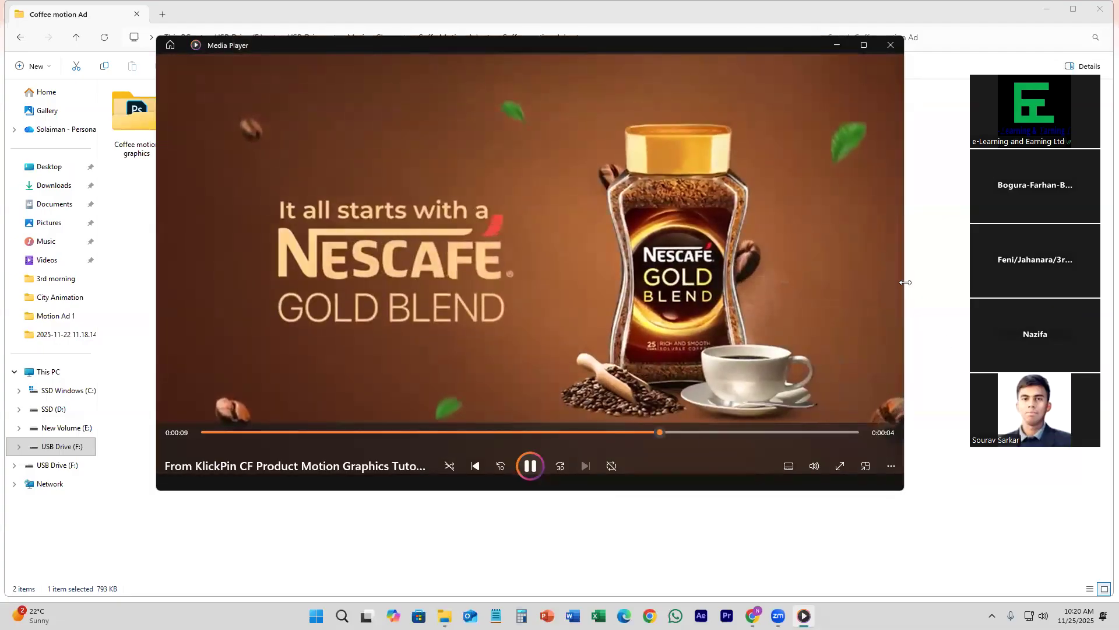
{"action": "left_click_drag", "start_coordinate": [906, 282], "coordinate": [723, 282]}
{"action": "left_click_drag", "start_coordinate": [531, 45], "coordinate": [689, 45]}
Step: Replay the coffee ad from the beginning and pause it at about 3 seconds, on the coffee cup scene
{"action": "left_click_drag", "start_coordinate": [775, 432], "coordinate": [351, 466]}
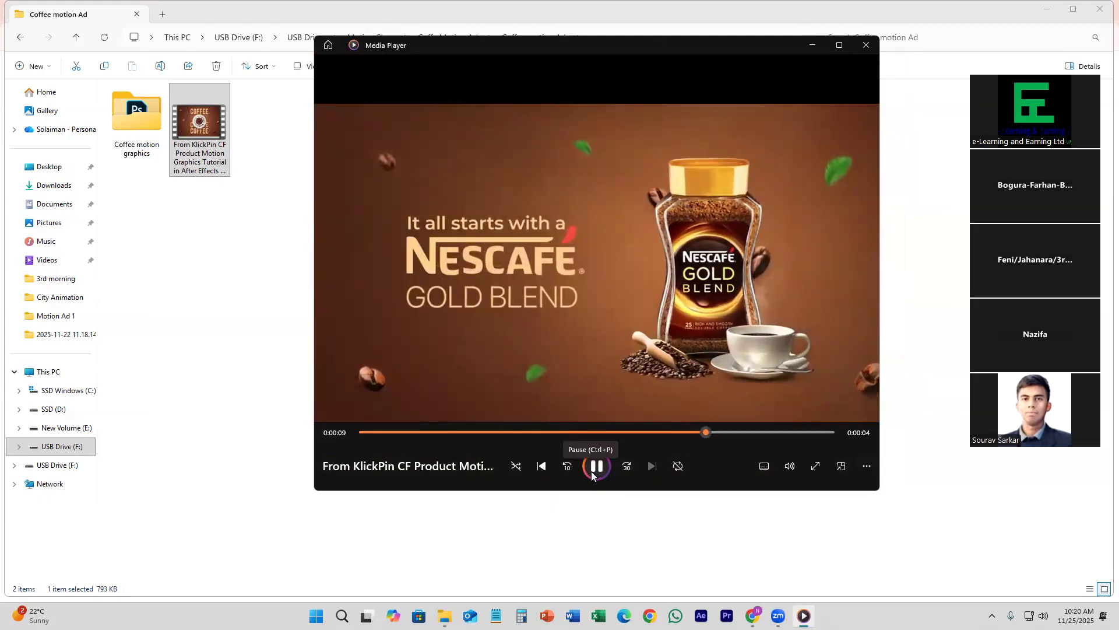
{"action": "left_click", "coordinate": [640, 435]}
{"action": "left_click_drag", "start_coordinate": [609, 439], "coordinate": [485, 430]}
{"action": "left_click", "coordinate": [591, 467]}
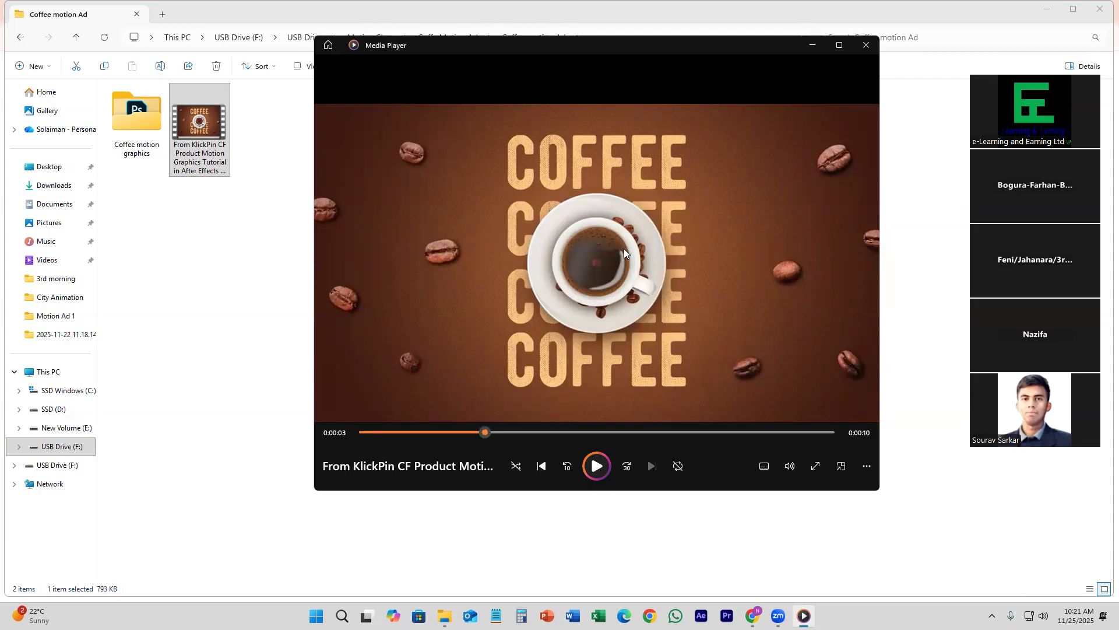
Step: Scrub through the first three seconds of the ad to examine the coffee cup and COFFEE text animations
{"action": "mouse_move", "coordinate": [478, 431]}
{"action": "left_mouse_down"}
{"action": "mouse_move", "coordinate": [459, 431]}
{"action": "mouse_move", "coordinate": [469, 431]}
{"action": "left_mouse_up"}
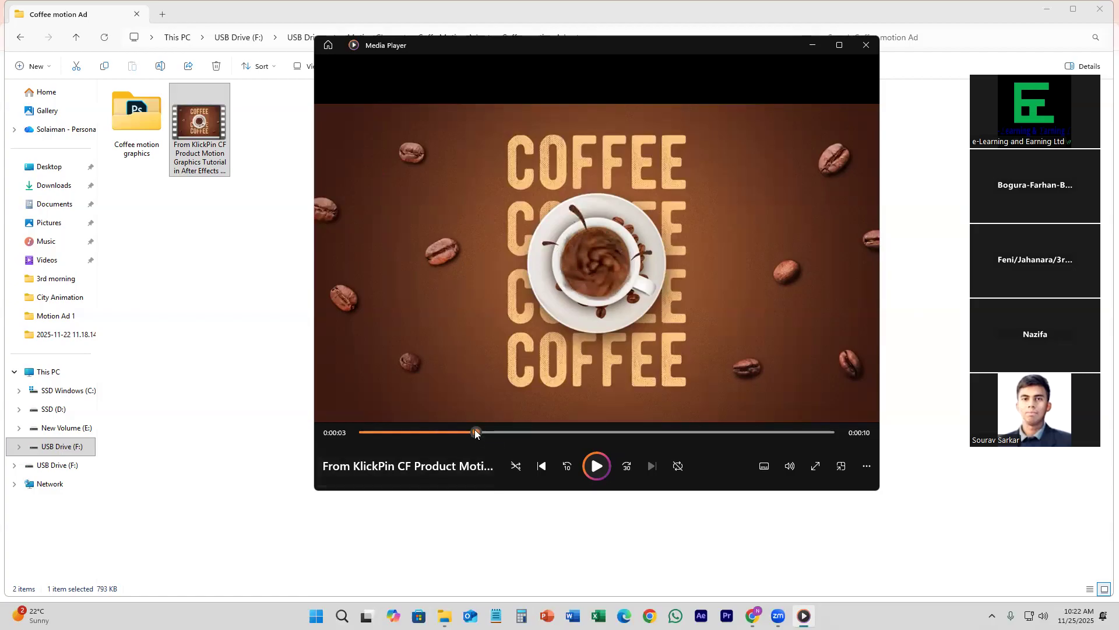
{"action": "left_click", "coordinate": [365, 434]}
{"action": "left_click_drag", "start_coordinate": [365, 434], "coordinate": [408, 440]}
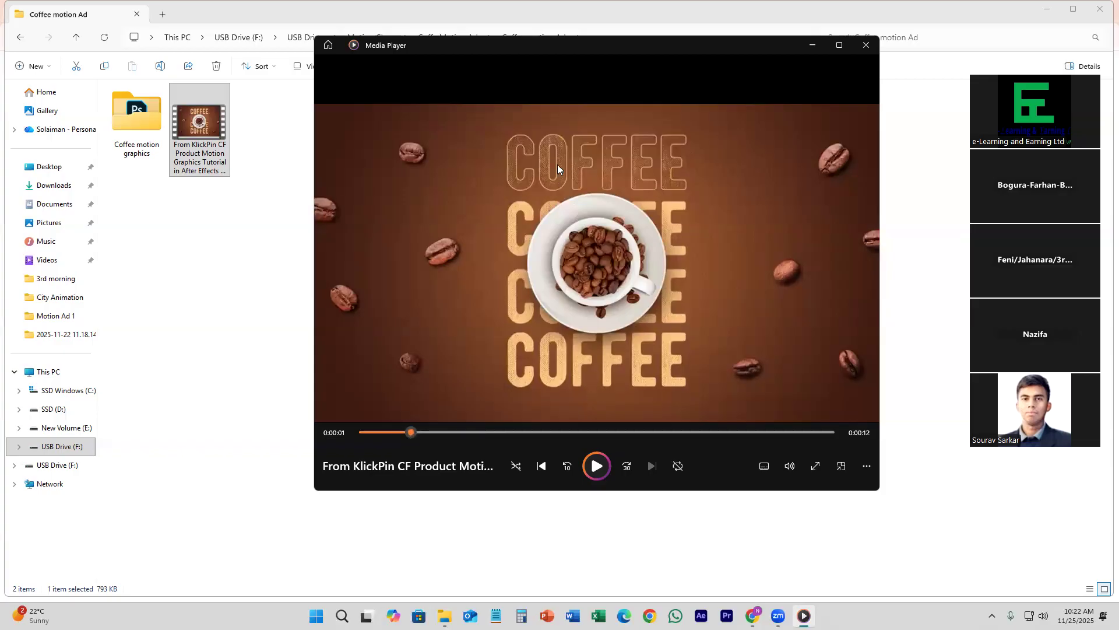
{"action": "left_click_drag", "start_coordinate": [417, 427], "coordinate": [463, 427]}
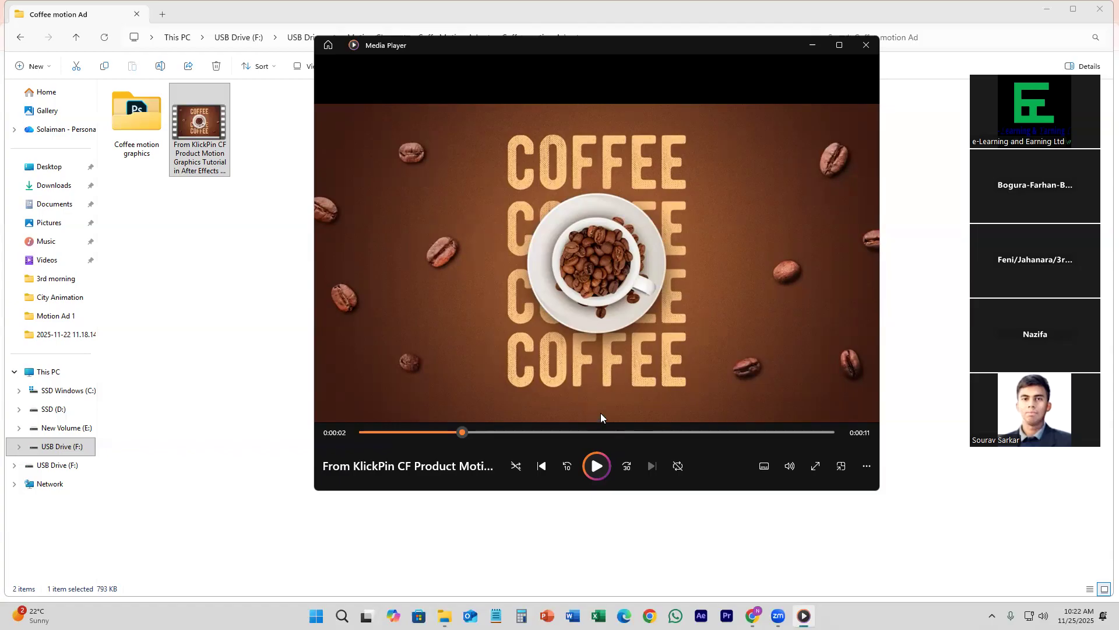
{"action": "left_click_drag", "start_coordinate": [455, 433], "coordinate": [396, 432]}
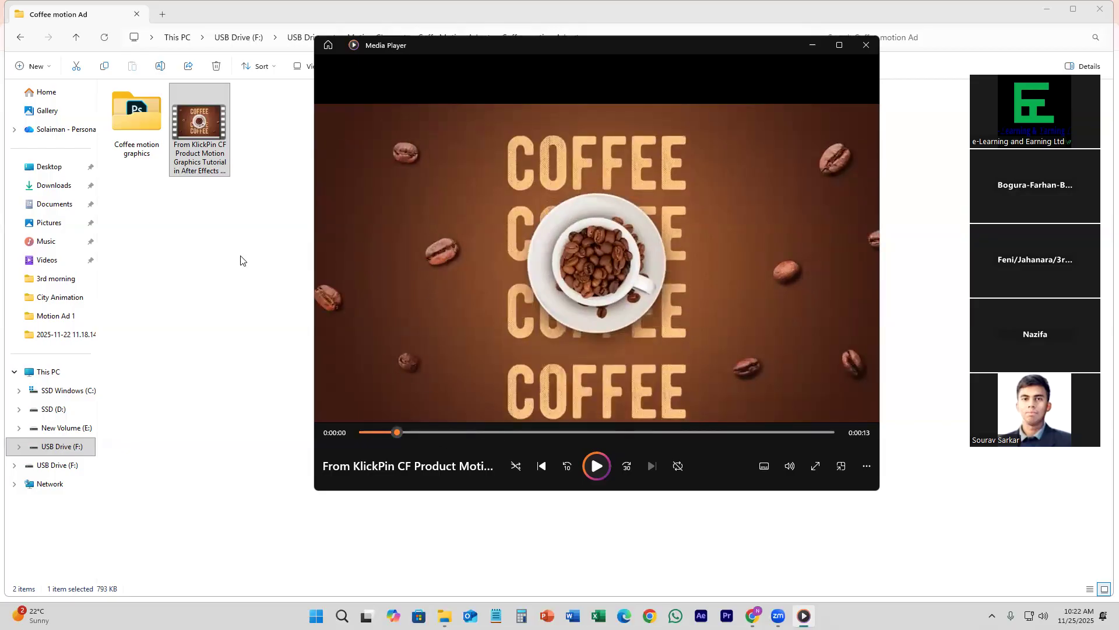
{"action": "left_click_drag", "start_coordinate": [400, 433], "coordinate": [456, 442]}
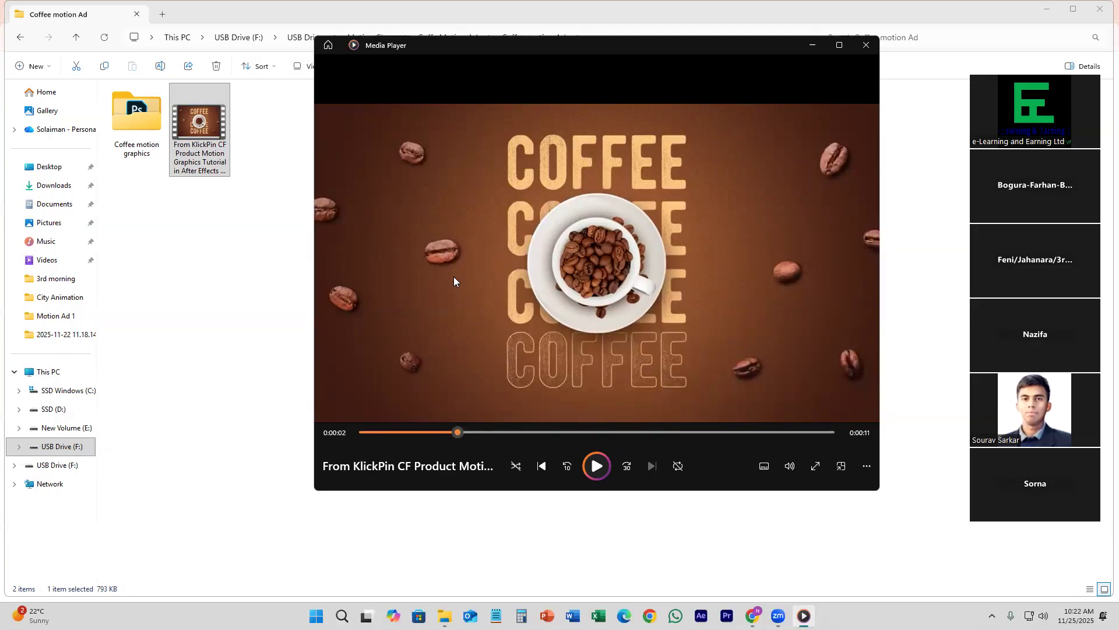
{"action": "left_click", "coordinate": [460, 432]}
Step: Examine the jar scene, the shape transition and the closing Nescafé scene, and rewind the video to the start
{"action": "left_click_drag", "start_coordinate": [463, 434], "coordinate": [544, 444]}
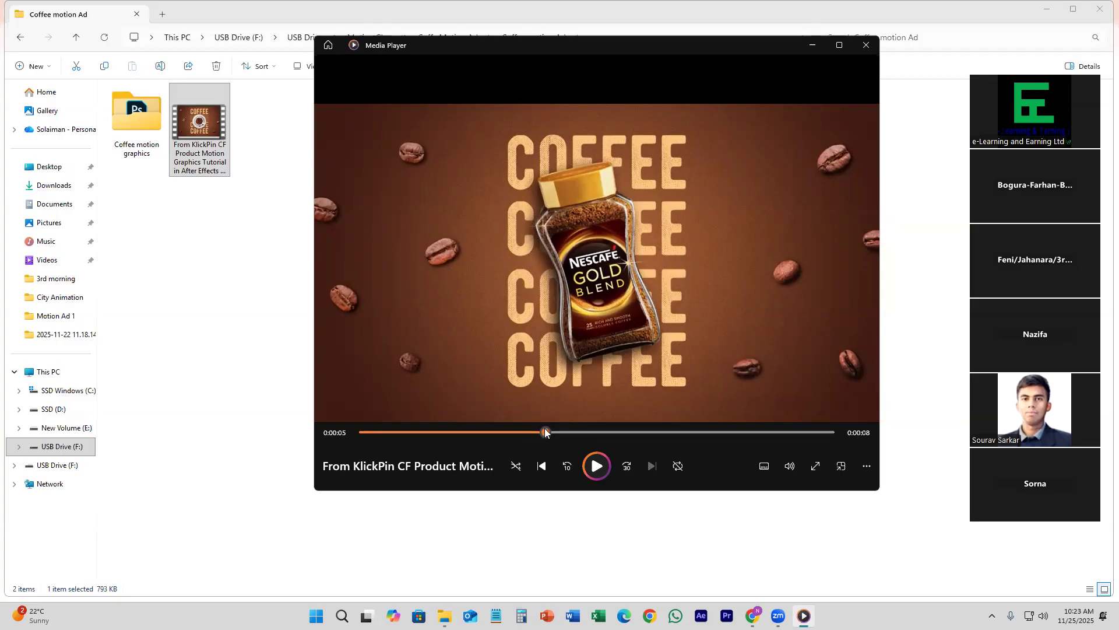
{"action": "left_click_drag", "start_coordinate": [545, 431], "coordinate": [569, 435]}
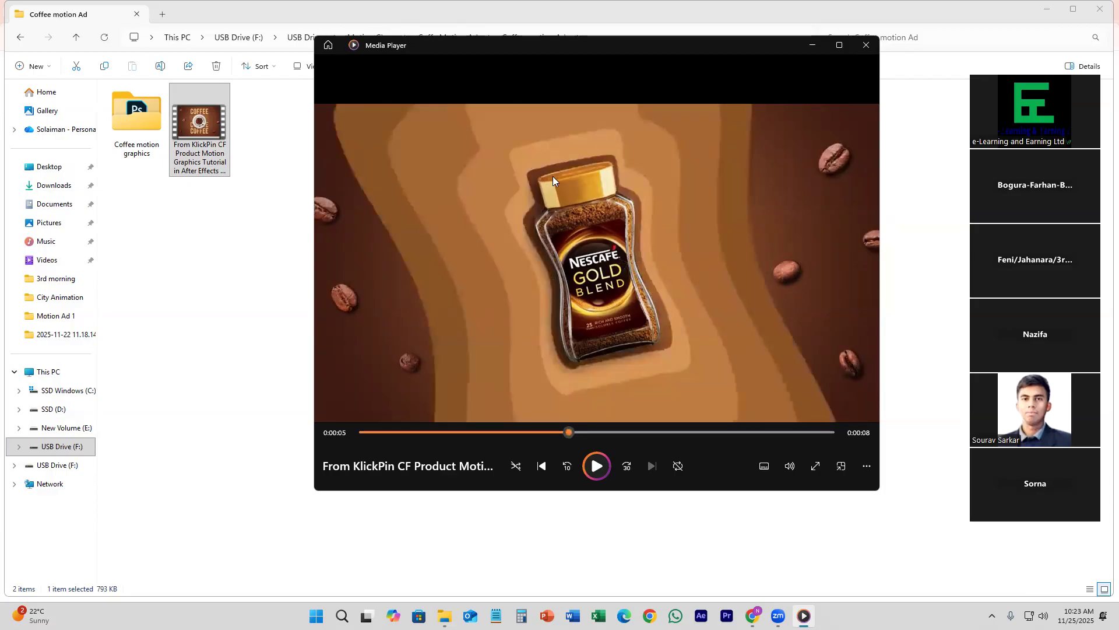
{"action": "left_click_drag", "start_coordinate": [567, 433], "coordinate": [572, 433]}
{"action": "left_click_drag", "start_coordinate": [571, 431], "coordinate": [712, 436]}
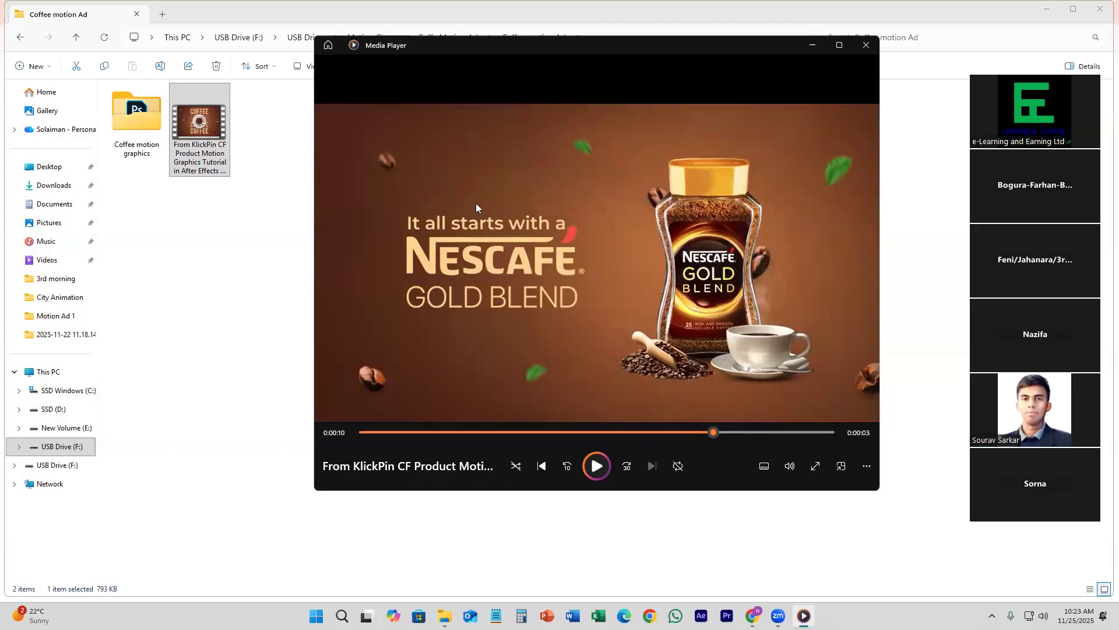
{"action": "left_click_drag", "start_coordinate": [721, 439], "coordinate": [738, 363]}
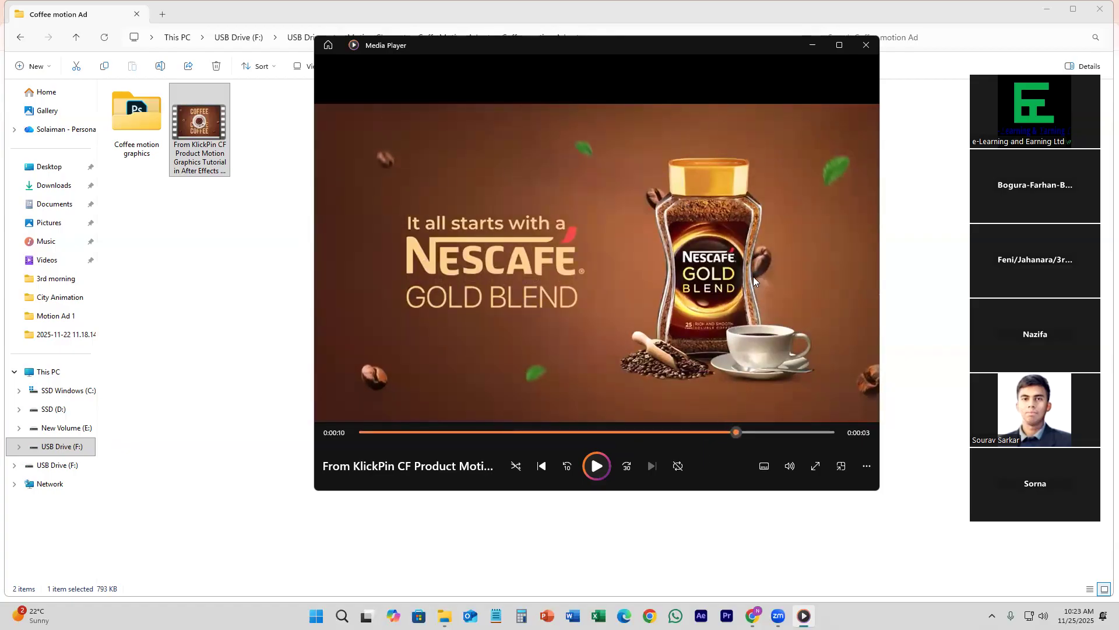
{"action": "left_click", "coordinate": [761, 431]}
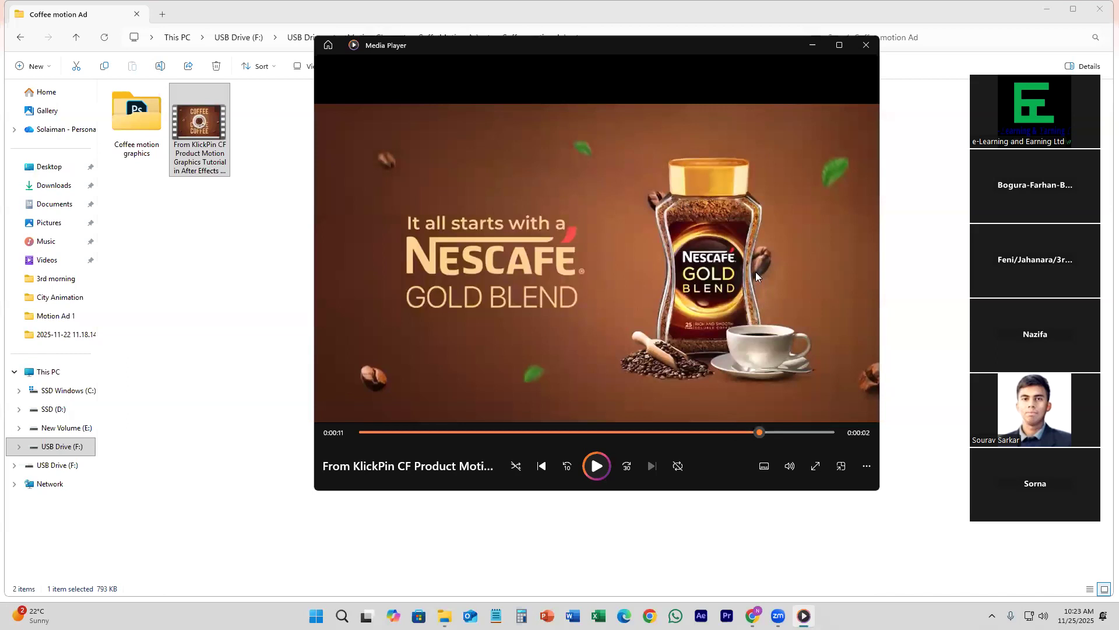
{"action": "left_click_drag", "start_coordinate": [760, 435], "coordinate": [312, 444]}
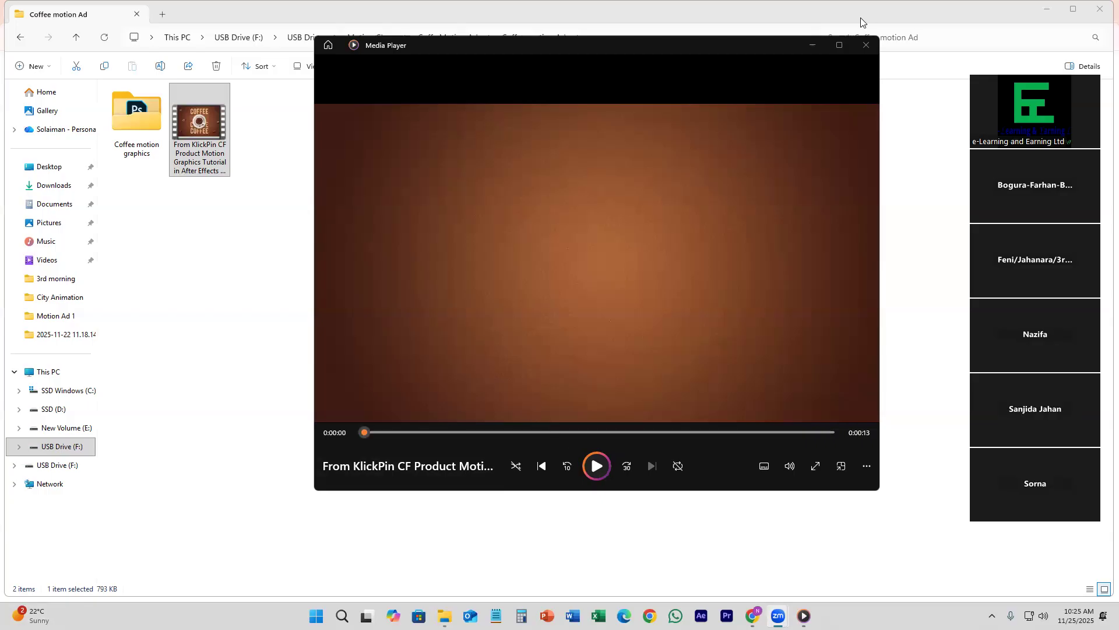
Step: Close the video and view the source files in the Coffee motion graphics folder as large icons
{"action": "left_click", "coordinate": [867, 45]}
{"action": "left_click", "coordinate": [157, 113]}
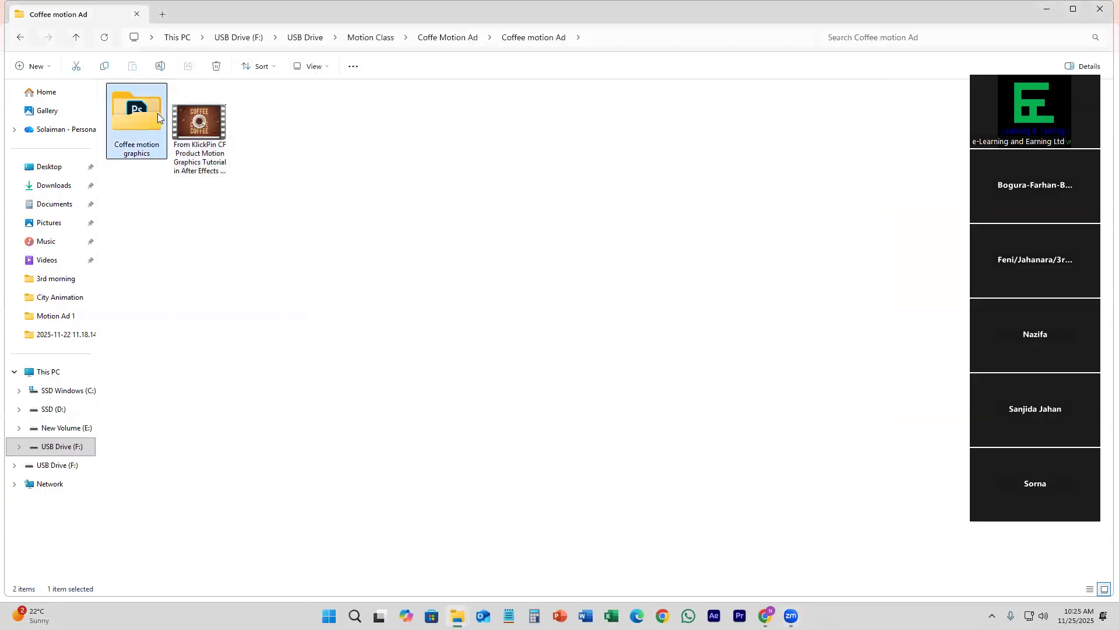
{"action": "double_click", "coordinate": [150, 111]}
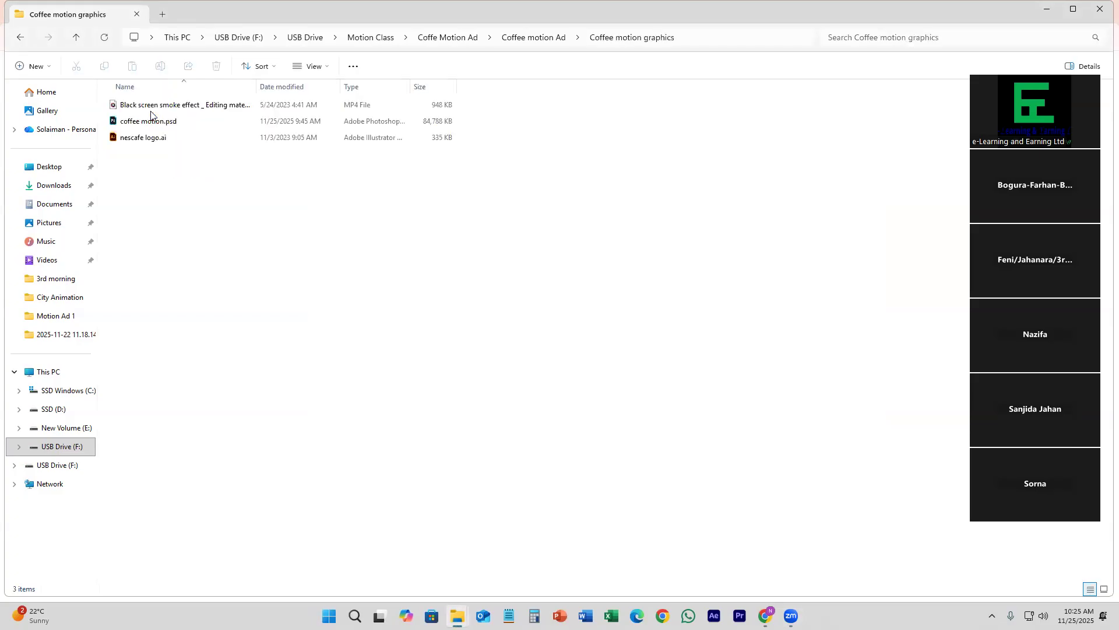
{"action": "left_click", "coordinate": [1103, 588]}
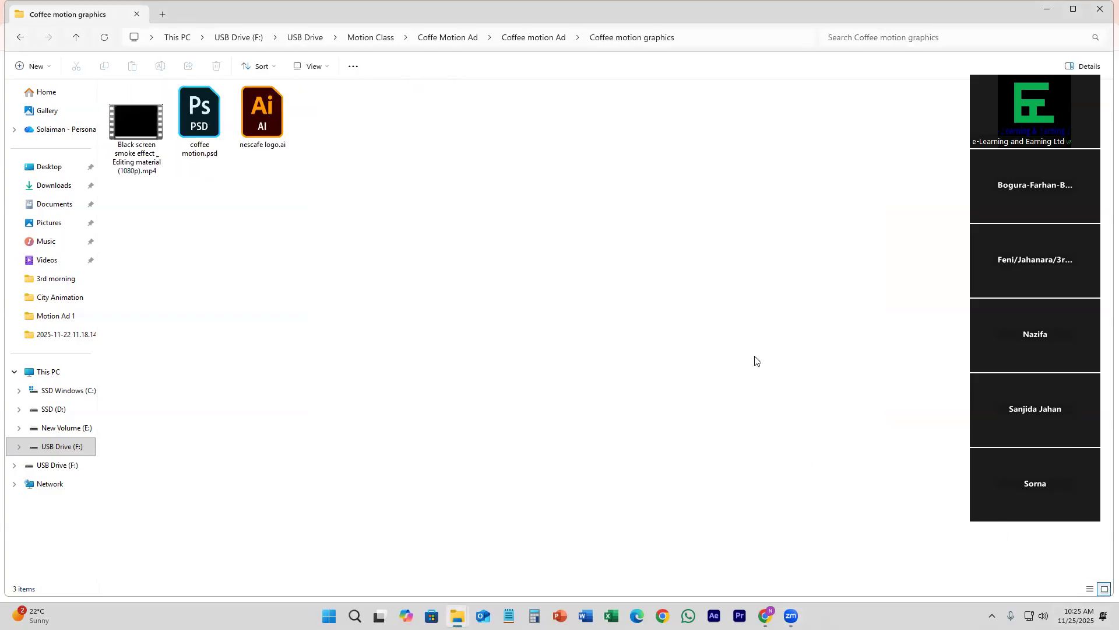
Step: Return to the Coffee motion Ad folder and copy both the Coffee motion graphics folder and the video
{"action": "left_click", "coordinate": [20, 41]}
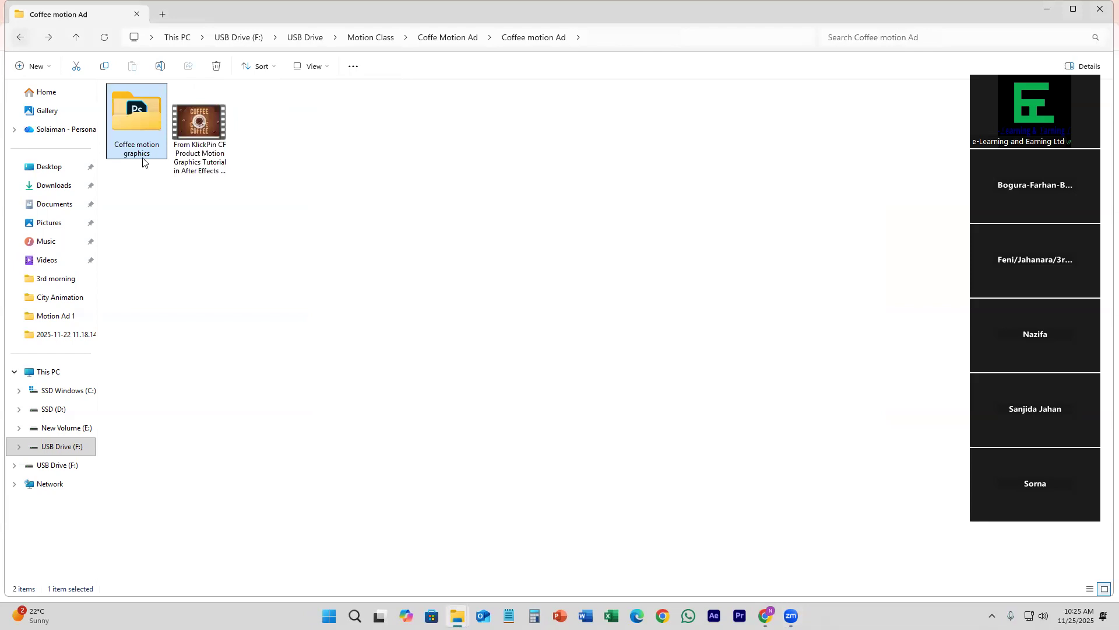
{"action": "left_click_drag", "start_coordinate": [135, 190], "coordinate": [253, 147]}
{"action": "key", "text": "ctrl+c"}
Step: Open the Likhon folder on New Volume (E:) as the destination for the copied items
{"action": "left_click", "coordinate": [76, 301]}
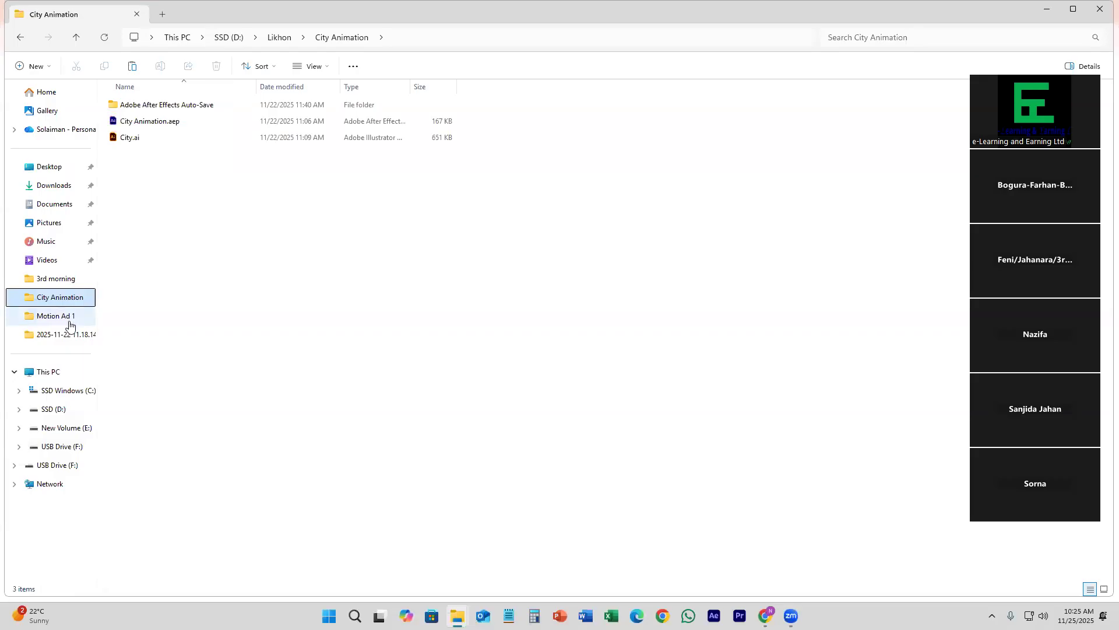
{"action": "left_click", "coordinate": [70, 320]}
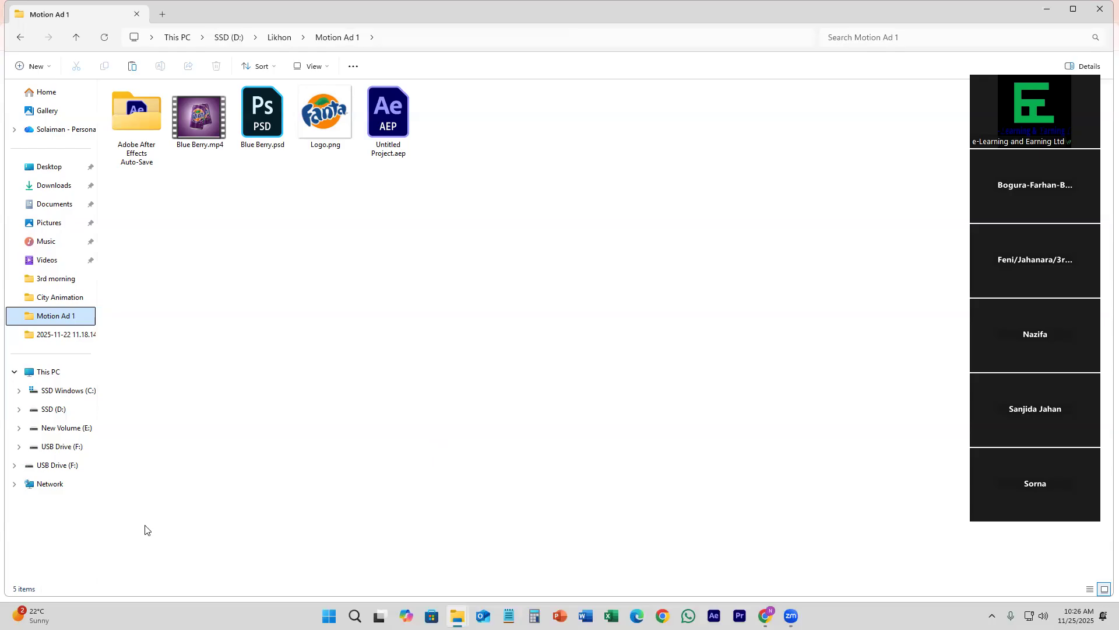
{"action": "left_click", "coordinate": [61, 416]}
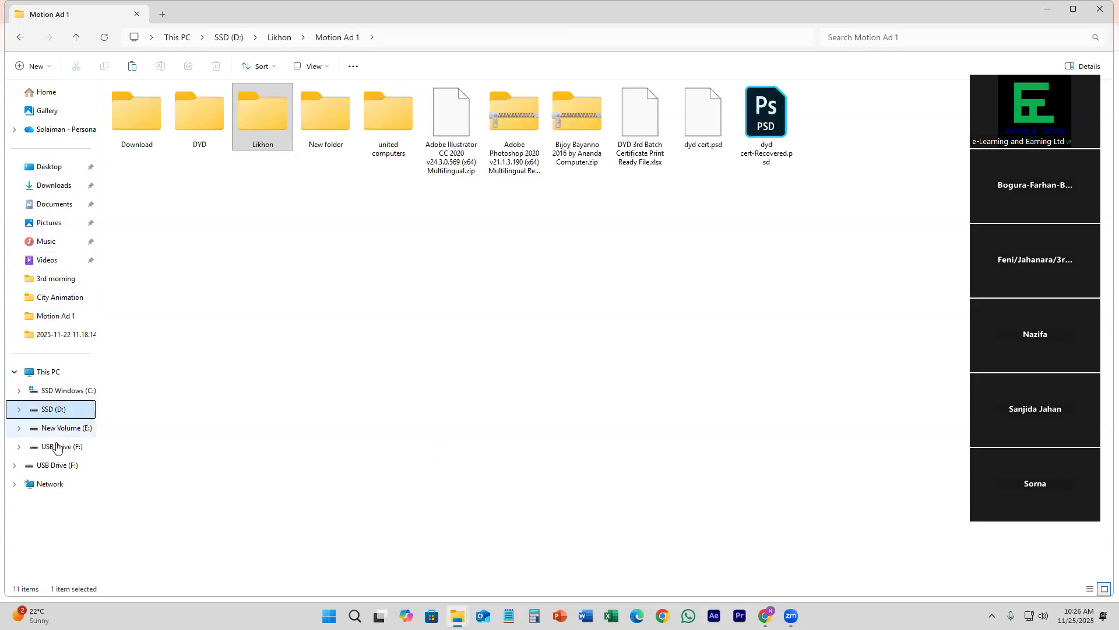
{"action": "left_click", "coordinate": [61, 446]}
{"action": "left_click", "coordinate": [64, 428]}
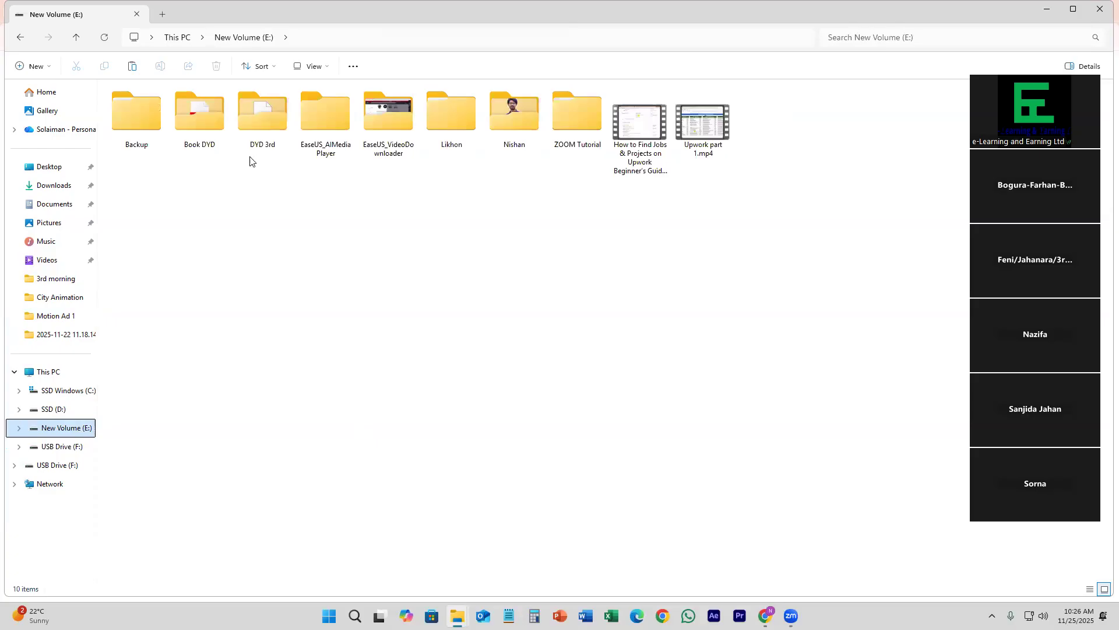
{"action": "double_click", "coordinate": [455, 119]}
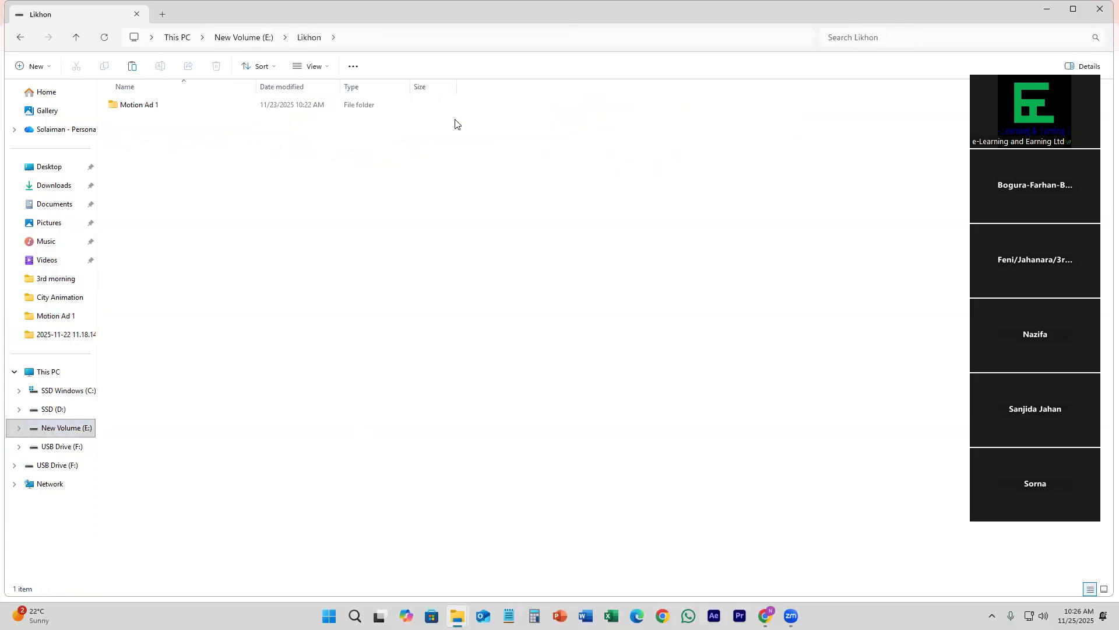
Step: Create a new folder named Coffe Motion AD next to the Motion Ad 1 folder
{"action": "right_click", "coordinate": [207, 180]}
{"action": "mouse_move", "coordinate": [352, 290]}
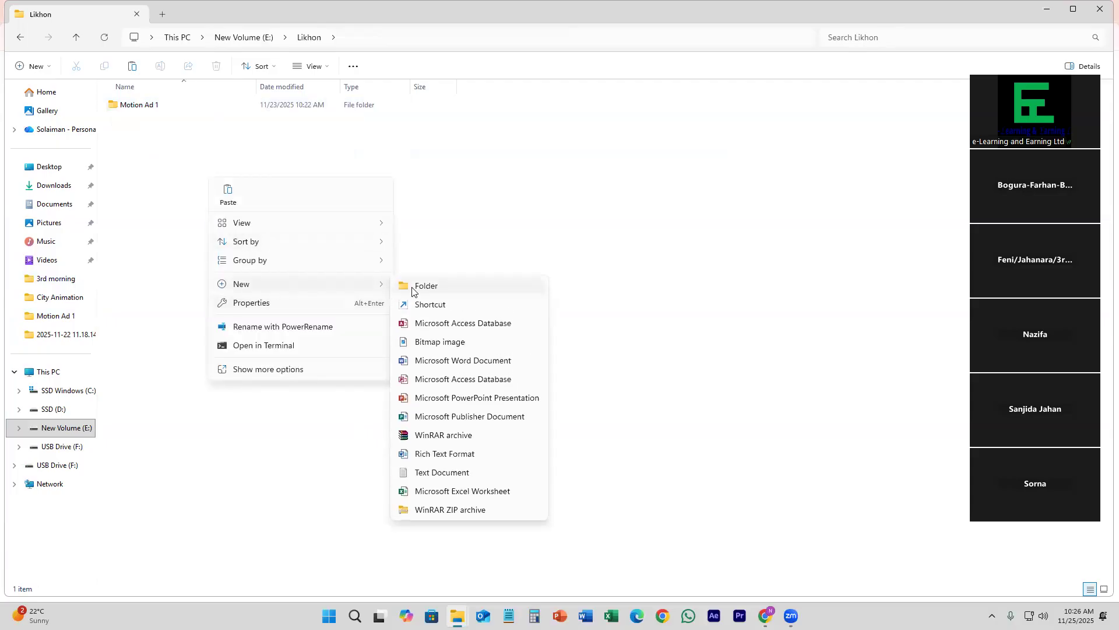
{"action": "left_click", "coordinate": [411, 289]}
{"action": "type", "text": "Cof"}
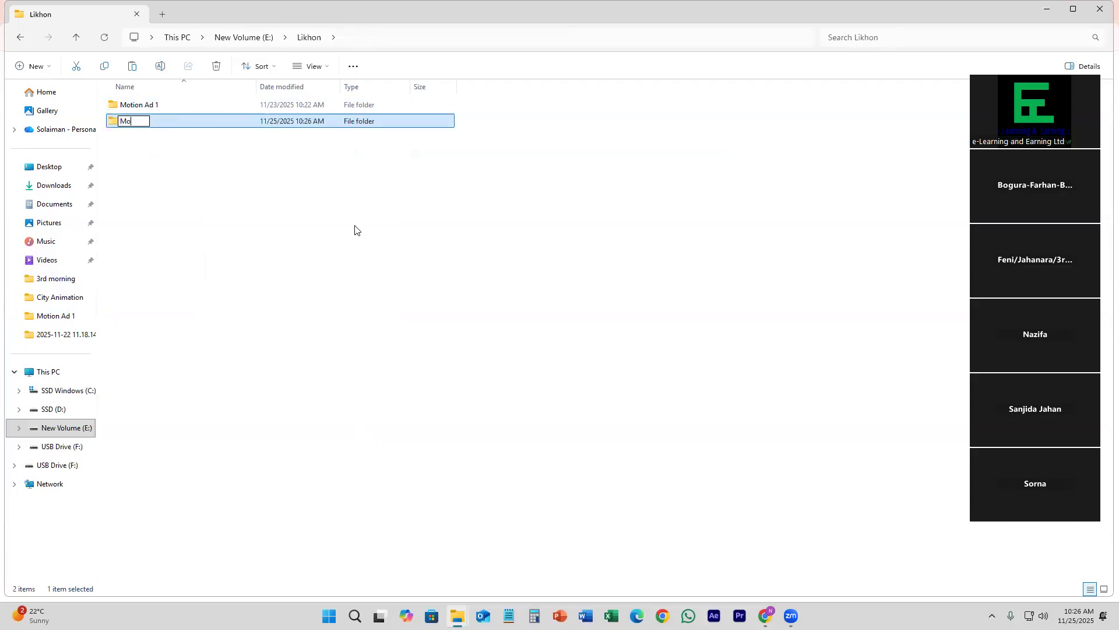
{"action": "type", "text": "fe"}
{"action": "key", "text": "BackSpace"}
{"action": "key", "text": "BackSpace"}
{"action": "key", "text": "BackSpace"}
{"action": "key", "text": "BackSpace"}
{"action": "key", "text": "BackSpace"}
{"action": "key", "text": "BackSpace"}
{"action": "type", "text": "Coffe"}
{"action": "key", "text": "BackSpace"}
{"action": "type", "text": "e MO"}
{"action": "key", "text": "BackSpace"}
{"action": "type", "text": "otion ad"}
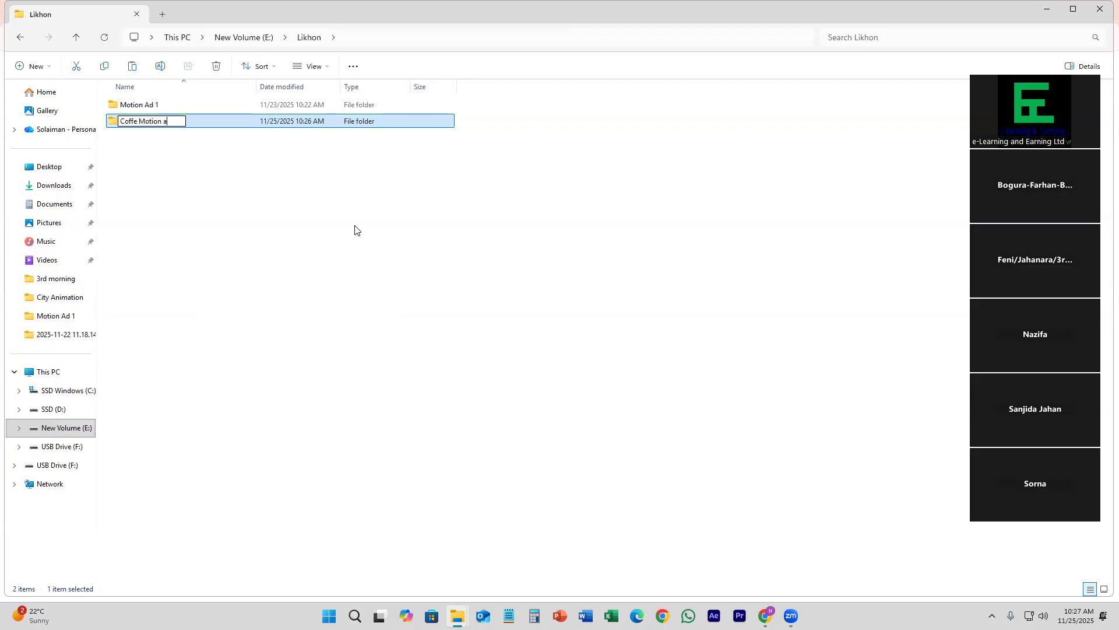
{"action": "key", "text": "BackSpace"}
{"action": "key", "text": "BackSpace"}
{"action": "type", "text": "AD"}
{"action": "key", "text": "Return"}
{"action": "key", "text": "Return"}
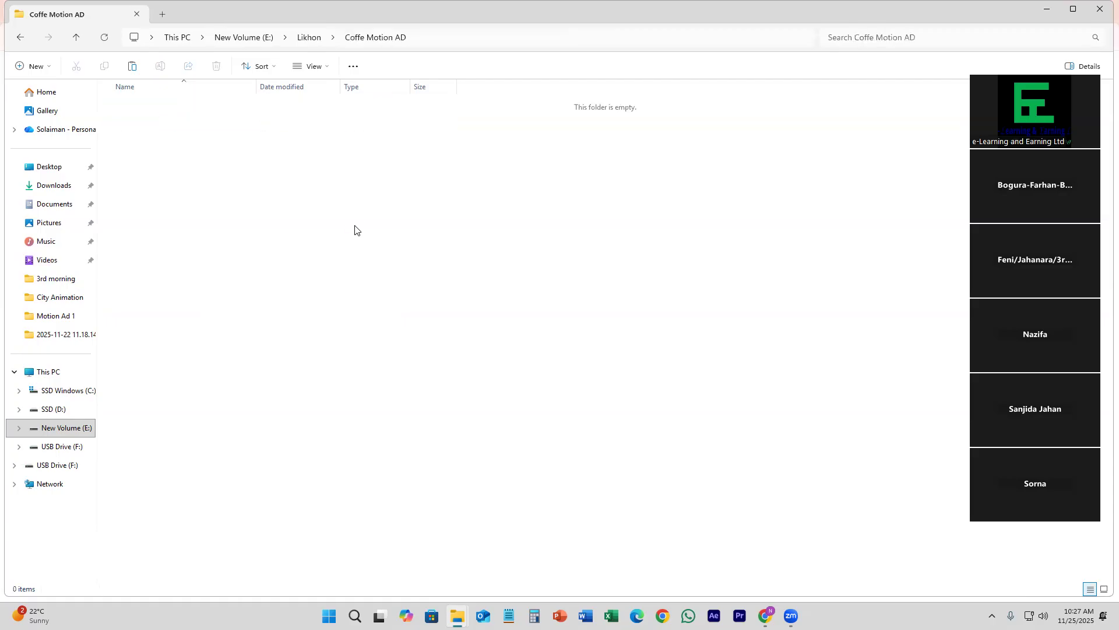
Step: Paste the copied Coffee motion graphics folder and video into Coffe Motion AD and display them as large icons
{"action": "key", "text": "ctrl+v"}
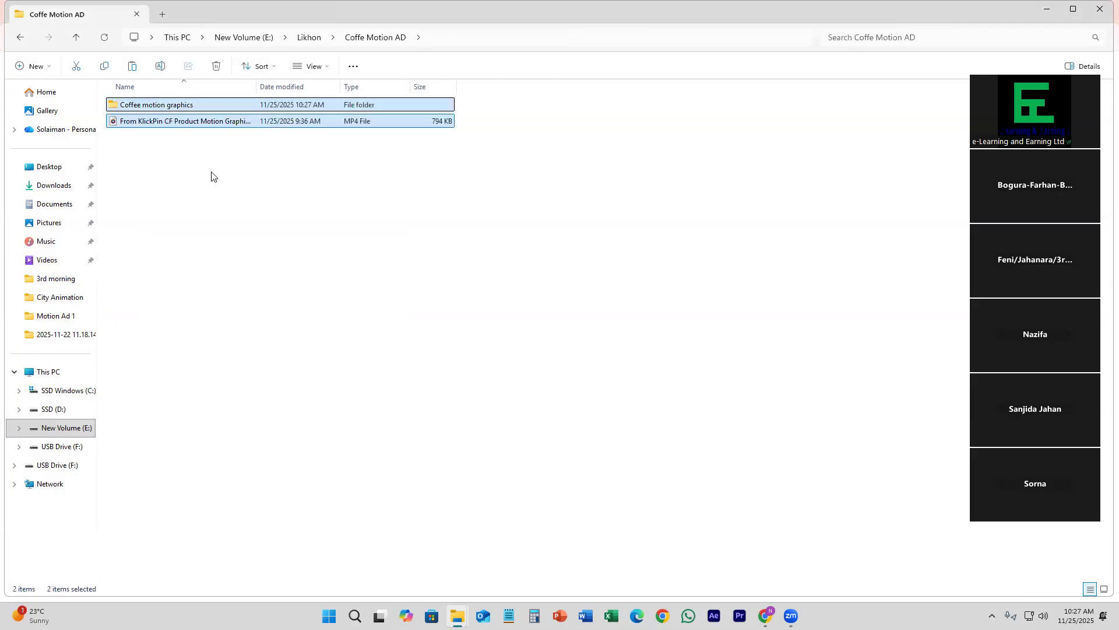
{"action": "left_click", "coordinate": [212, 176]}
{"action": "left_click", "coordinate": [1104, 589]}
Step: Open coffee motion.psd from the Coffee motion graphics folder in Photoshop, dismissing the Creative Cloud and Missing Fonts dialogs
{"action": "left_click", "coordinate": [150, 124]}
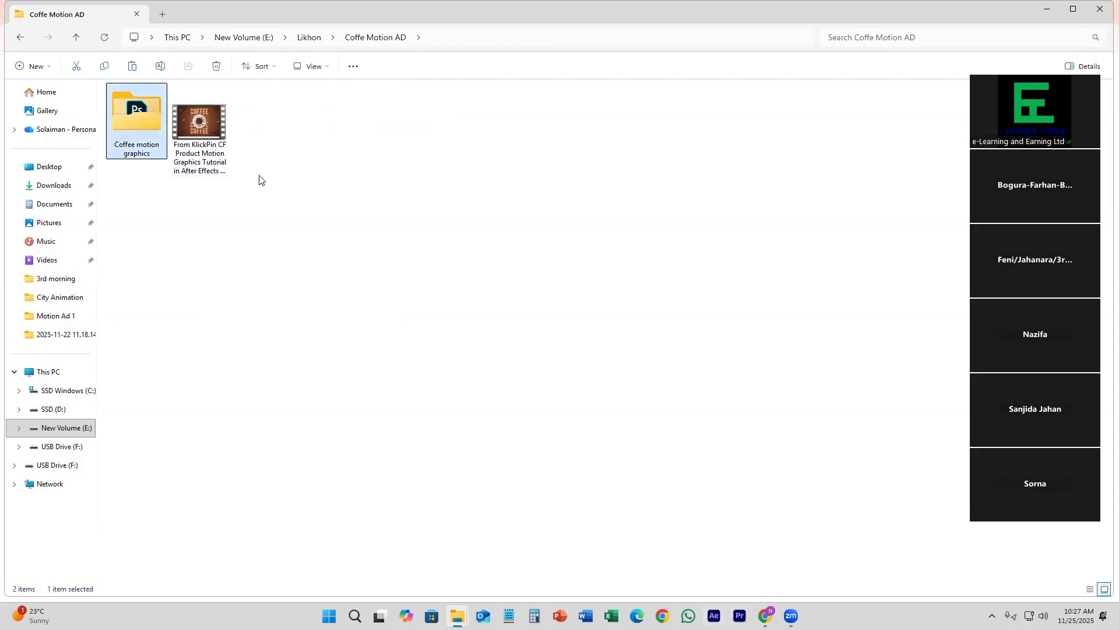
{"action": "double_click", "coordinate": [149, 119]}
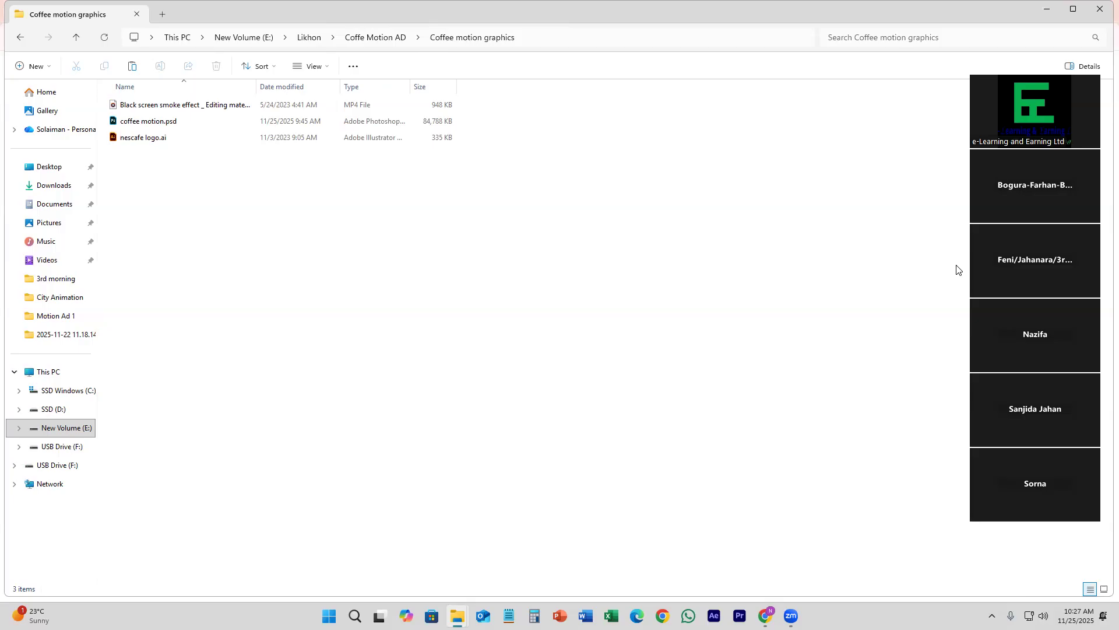
{"action": "left_click", "coordinate": [213, 126]}
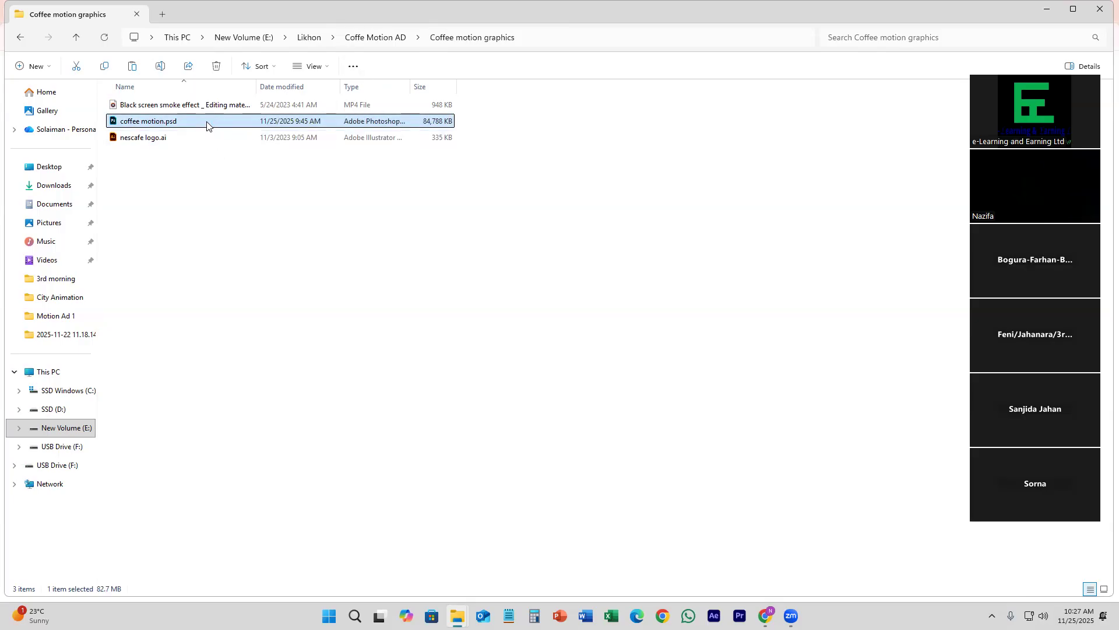
{"action": "double_click", "coordinate": [207, 126]}
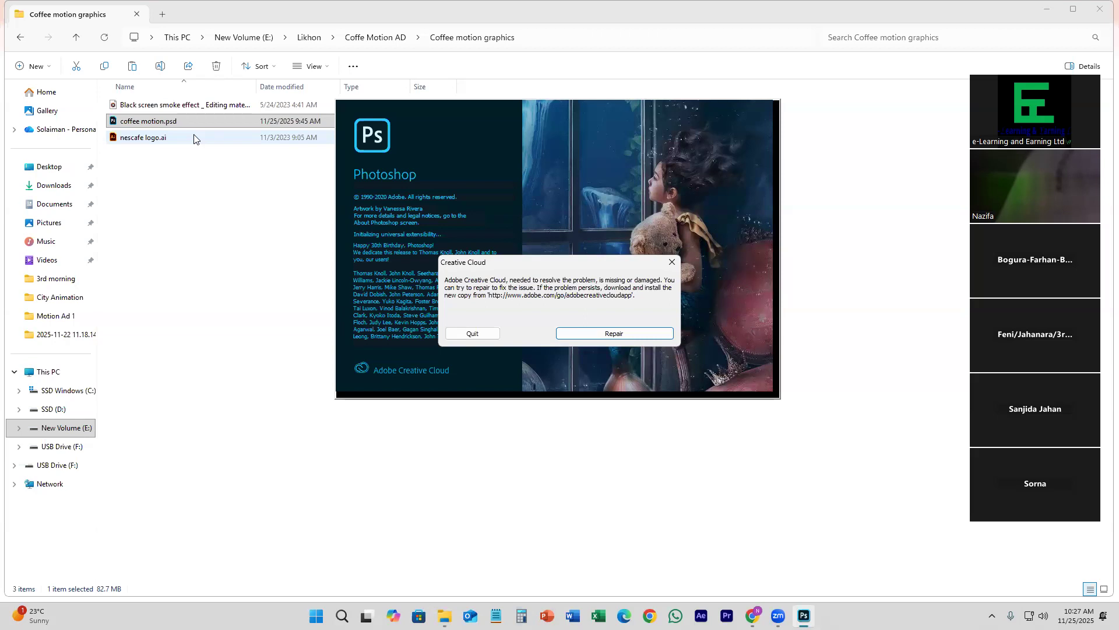
{"action": "left_click", "coordinate": [672, 261]}
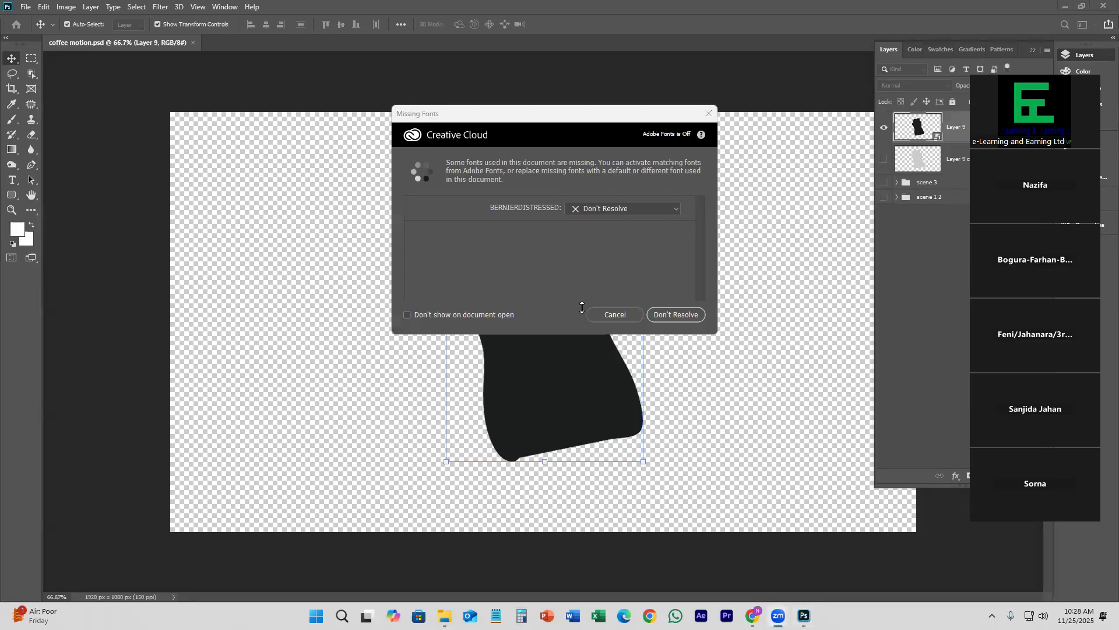
{"action": "left_click", "coordinate": [709, 114]}
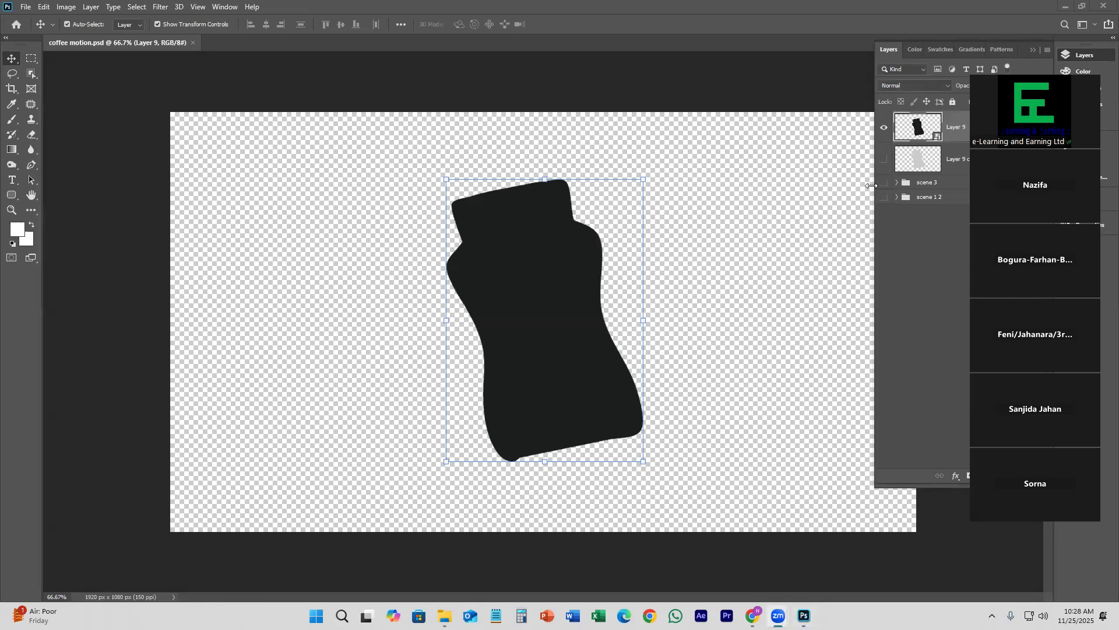
Step: Hide Layer 9 and Layer 9 copy, show the scene 3 group, and deselect all layers
{"action": "left_click", "coordinate": [884, 129]}
{"action": "left_click", "coordinate": [883, 159]}
{"action": "left_click", "coordinate": [884, 128]}
{"action": "left_click_drag", "start_coordinate": [884, 130], "coordinate": [886, 168]}
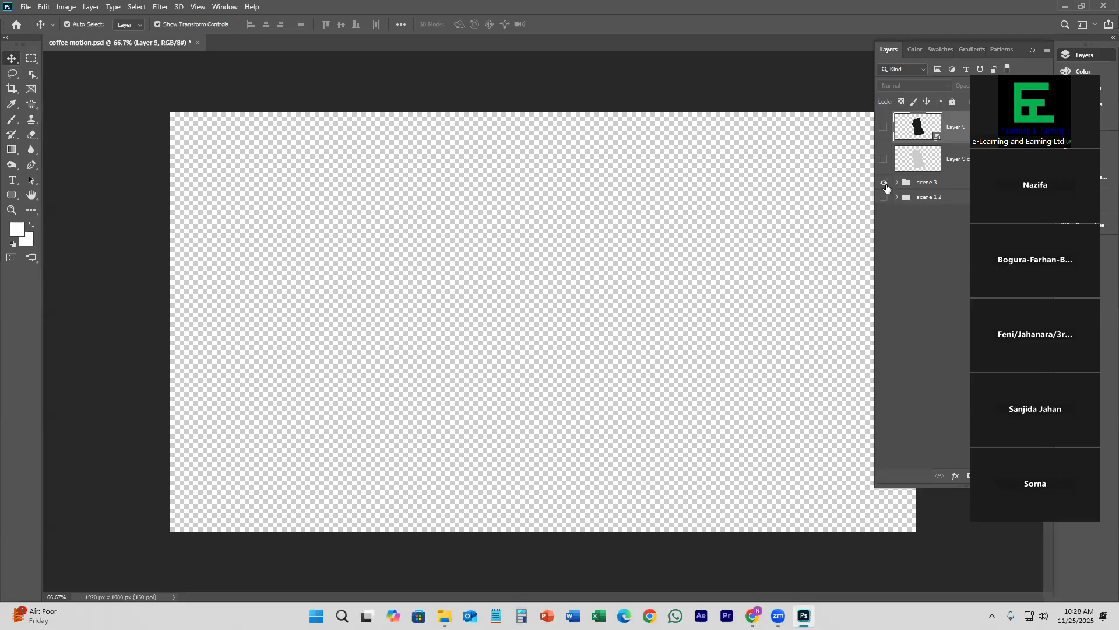
{"action": "left_click", "coordinate": [885, 184]}
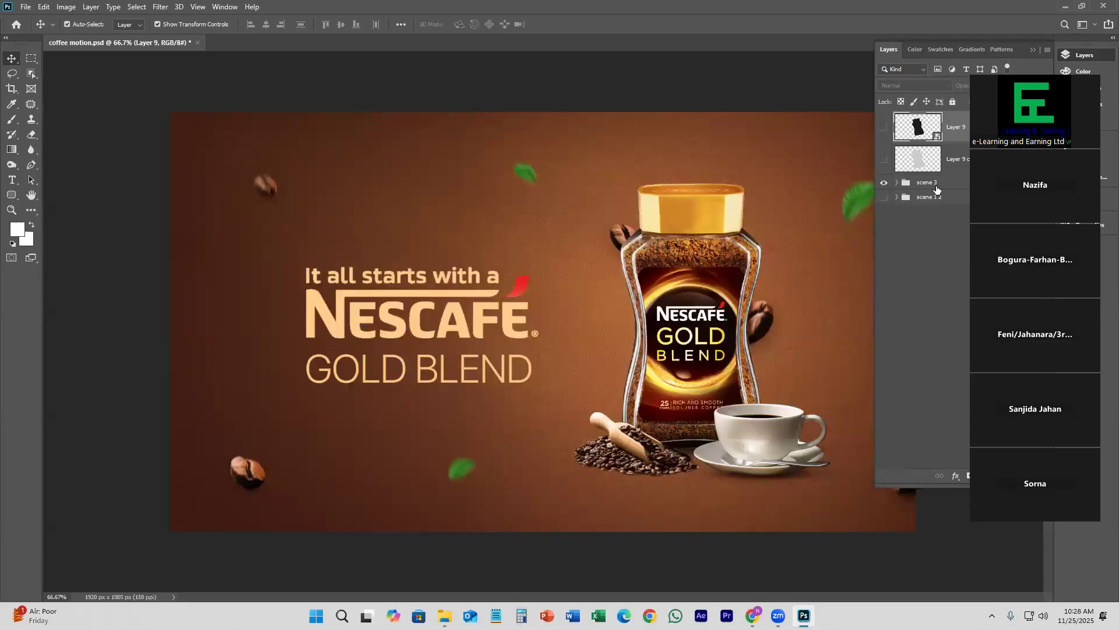
{"action": "key", "text": "ctrl"}
{"action": "key", "text": "ctrl"}
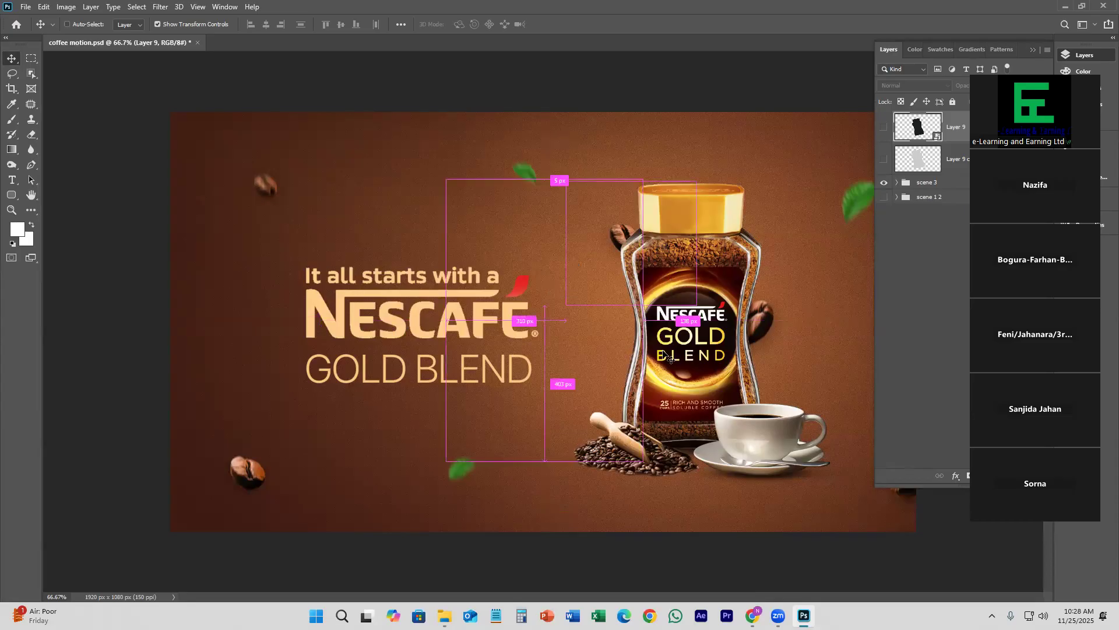
{"action": "left_click", "coordinate": [755, 96], "text": "ctrl"}
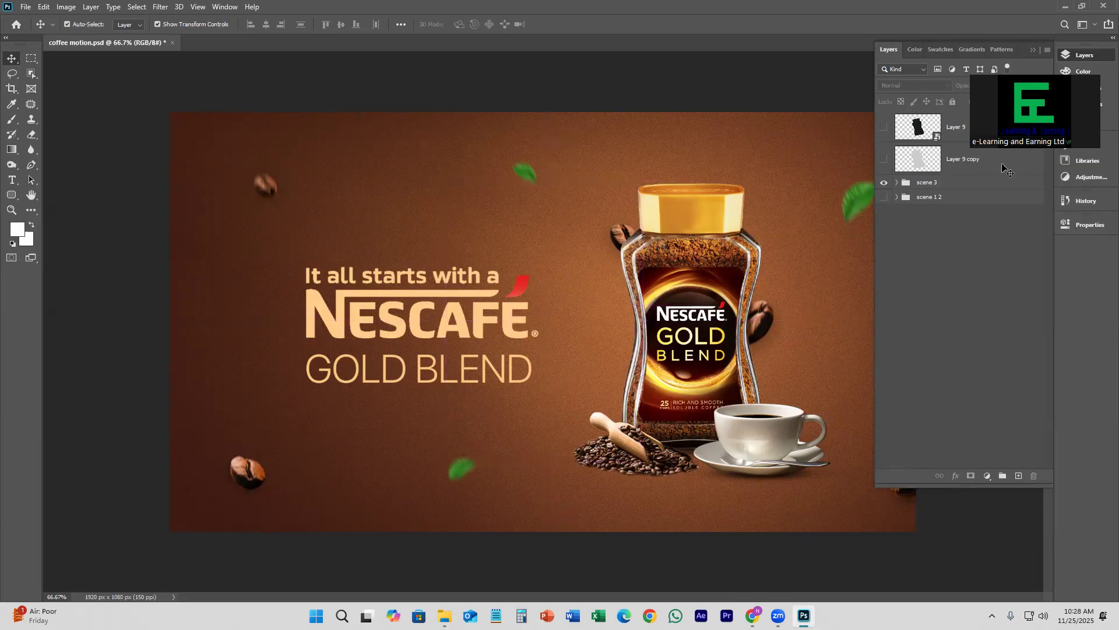
Step: Hide the scene 3 group and make the scene 1 2 group visible and selected
{"action": "left_click", "coordinate": [1033, 50]}
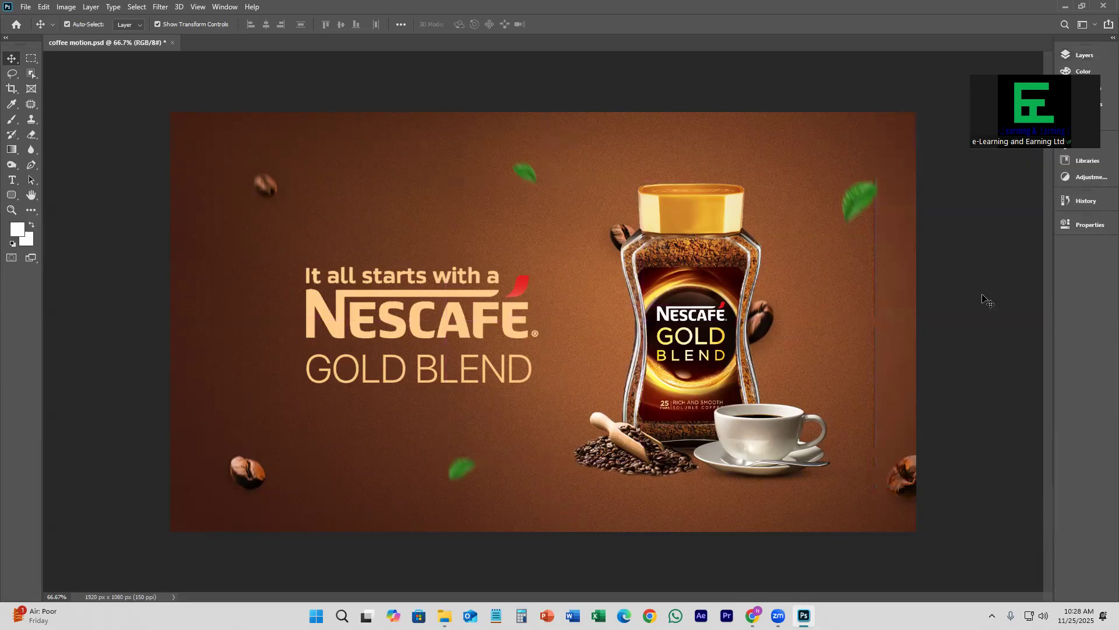
{"action": "left_click", "coordinate": [1076, 55]}
{"action": "left_click", "coordinate": [883, 184]}
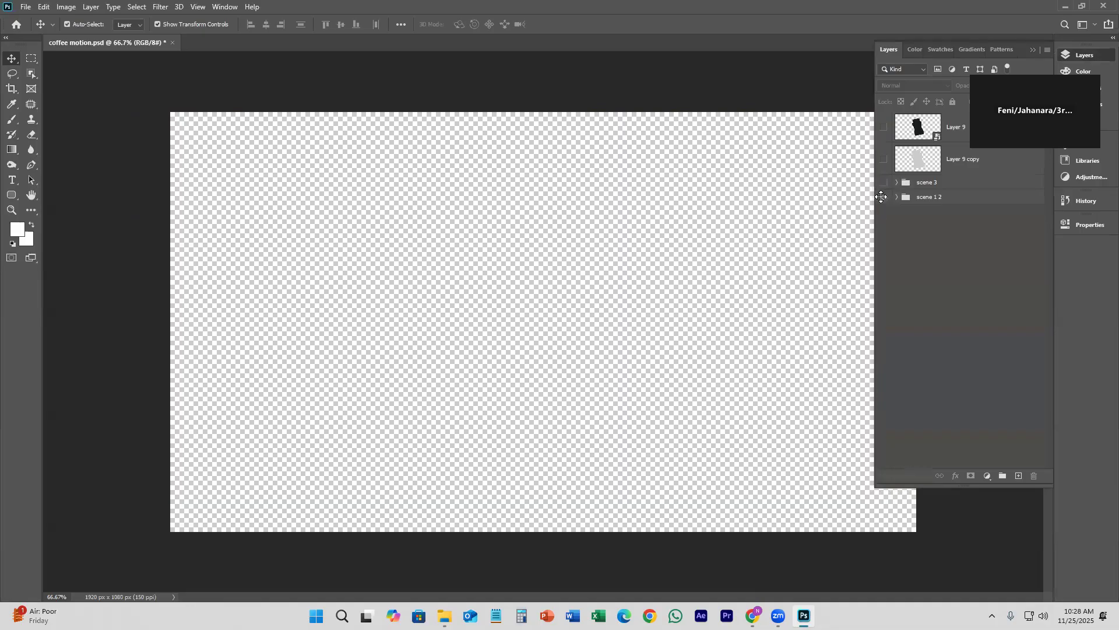
{"action": "left_click", "coordinate": [881, 197]}
{"action": "left_click", "coordinate": [951, 197]}
{"action": "left_click", "coordinate": [882, 197]}
{"action": "left_click", "coordinate": [881, 197]}
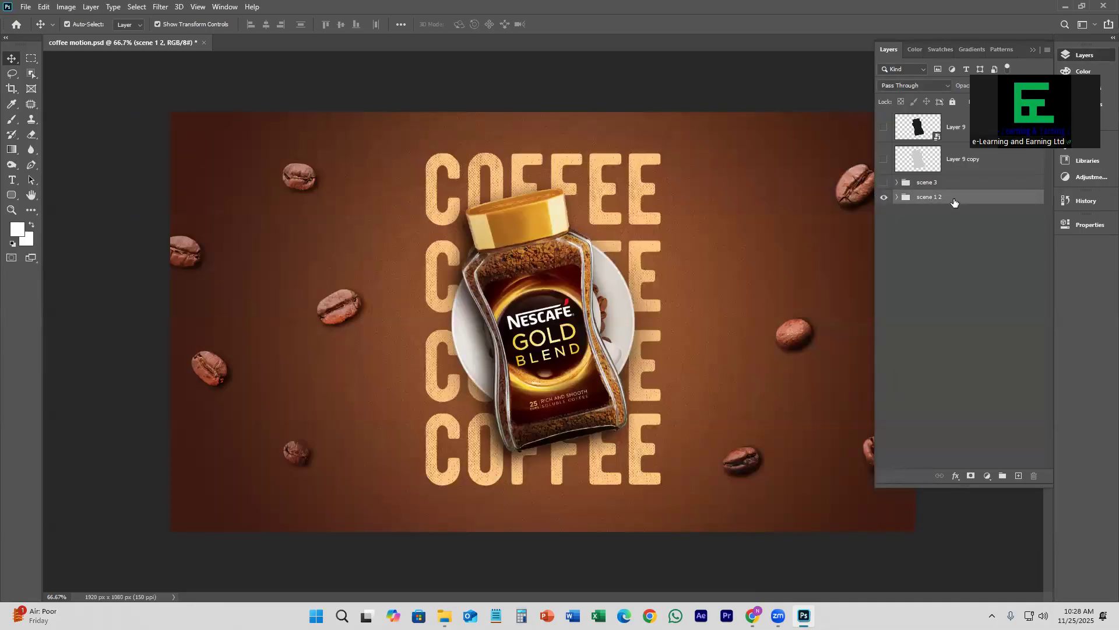
Step: Expand the scene 1 2 group and collapse its right beans subgroup to list all subgroups
{"action": "left_click", "coordinate": [896, 198]}
{"action": "scroll", "coordinate": [942, 276], "scroll_direction": "down", "scroll_amount": 1}
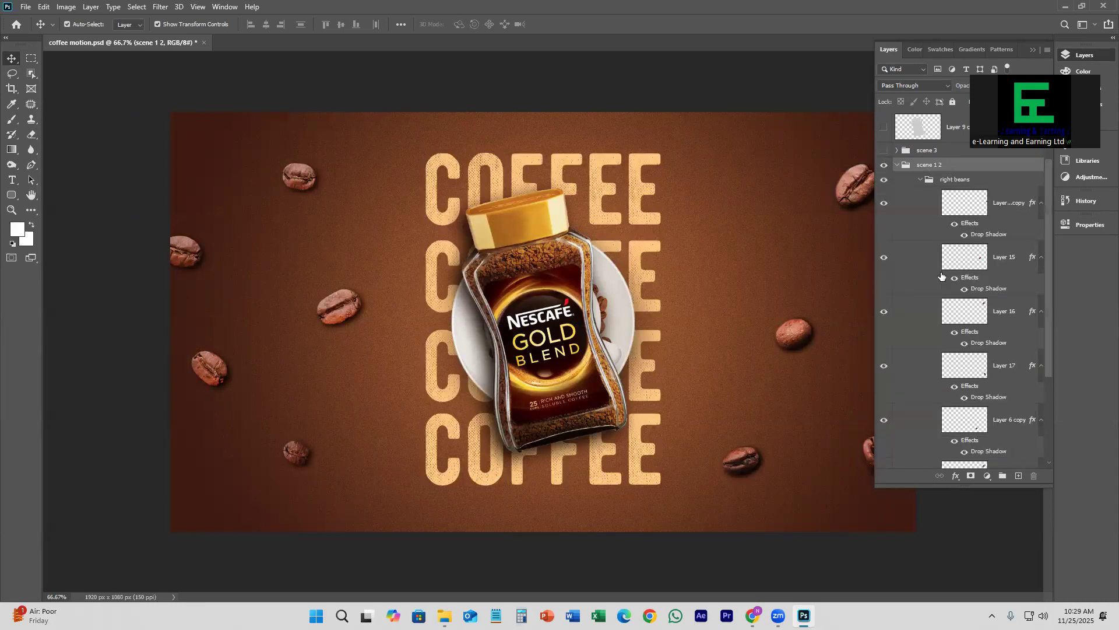
{"action": "scroll", "coordinate": [949, 312], "scroll_direction": "up", "scroll_amount": 1}
{"action": "left_click", "coordinate": [921, 213]}
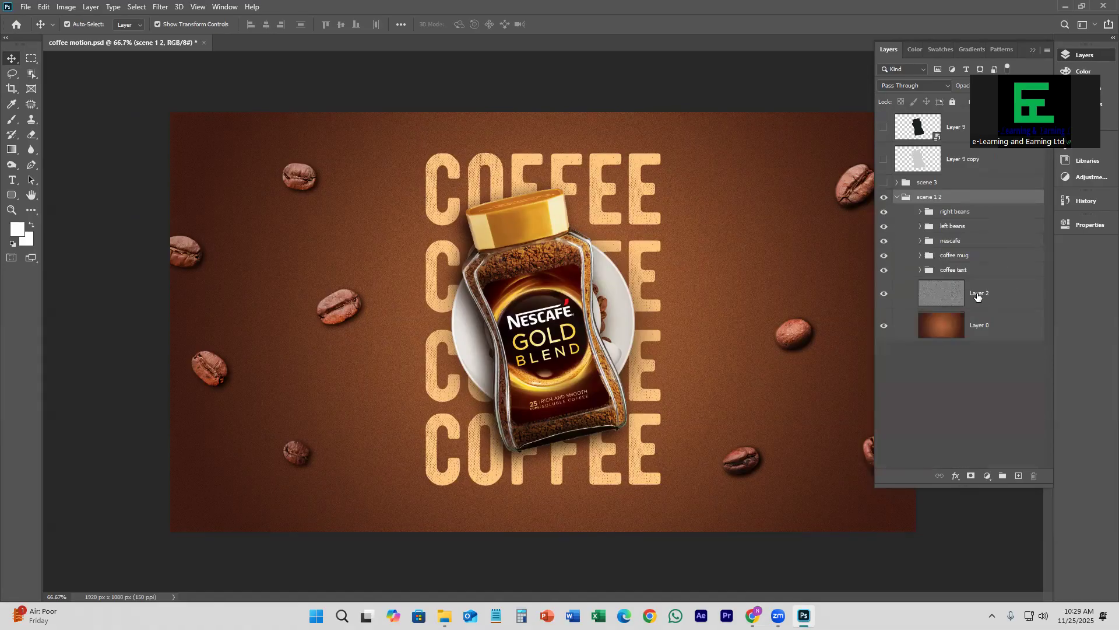
Step: Toggle the right beans, left beans, nescafe and coffee mug groups off and on to examine what each contains
{"action": "left_click", "coordinate": [885, 214]}
{"action": "left_click", "coordinate": [886, 214]}
{"action": "left_click", "coordinate": [885, 229]}
{"action": "left_click", "coordinate": [885, 230]}
{"action": "left_click", "coordinate": [885, 241]}
{"action": "left_click", "coordinate": [885, 241]}
{"action": "left_click", "coordinate": [885, 256]}
{"action": "left_click", "coordinate": [886, 256]}
{"action": "left_click", "coordinate": [895, 198]}
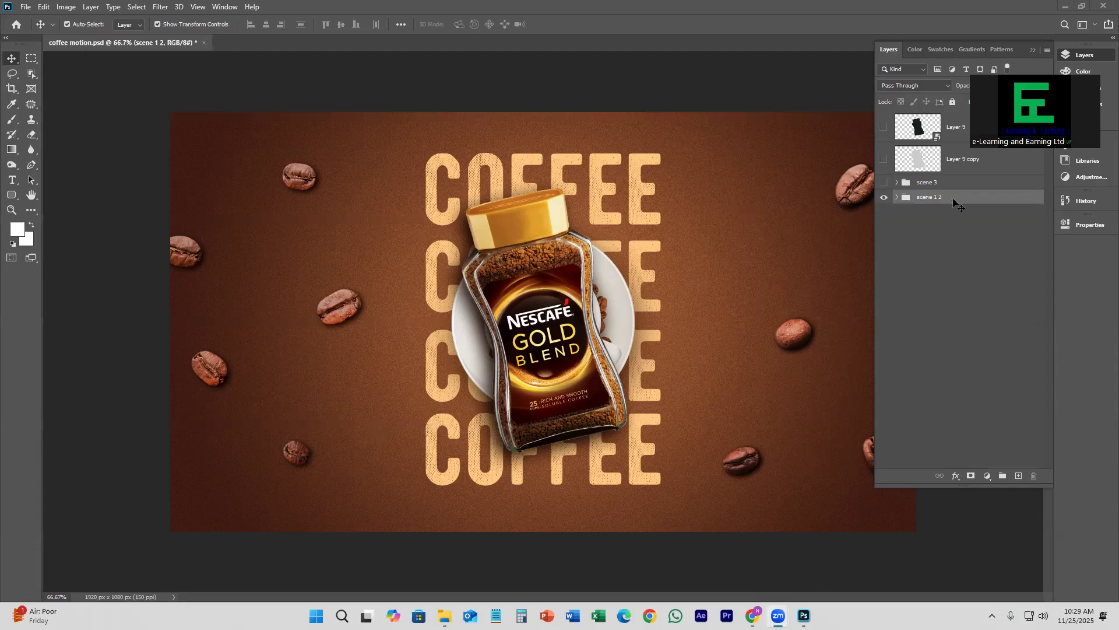
Step: Reopen scene 1 2 and examine the right beans group by toggling the group and its individual bean layers
{"action": "left_click", "coordinate": [896, 201]}
{"action": "left_click", "coordinate": [896, 199]}
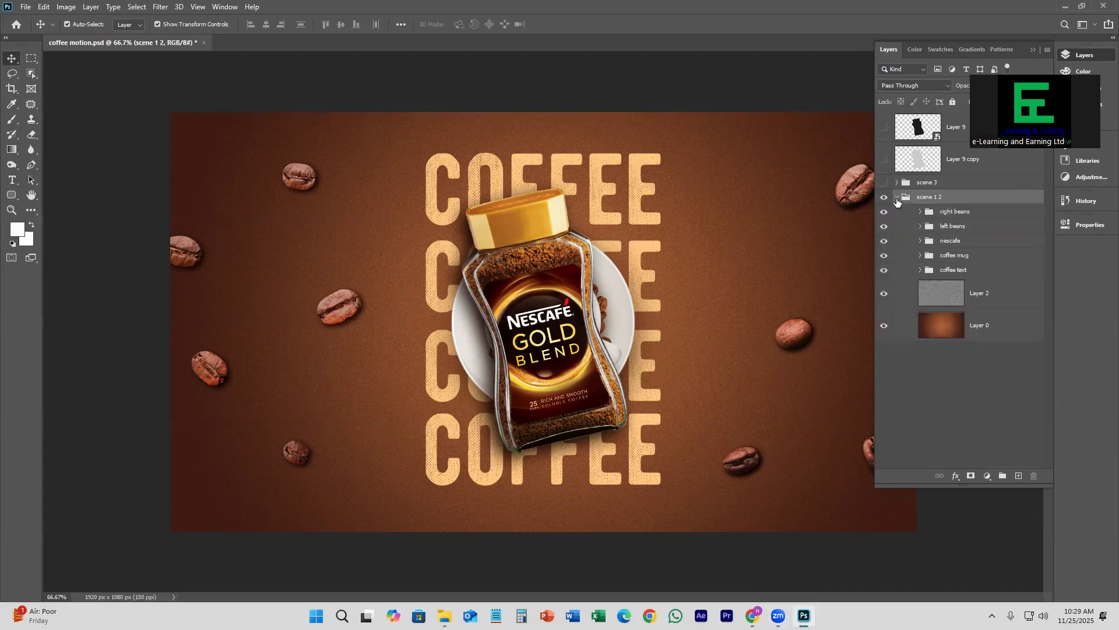
{"action": "left_click", "coordinate": [984, 214]}
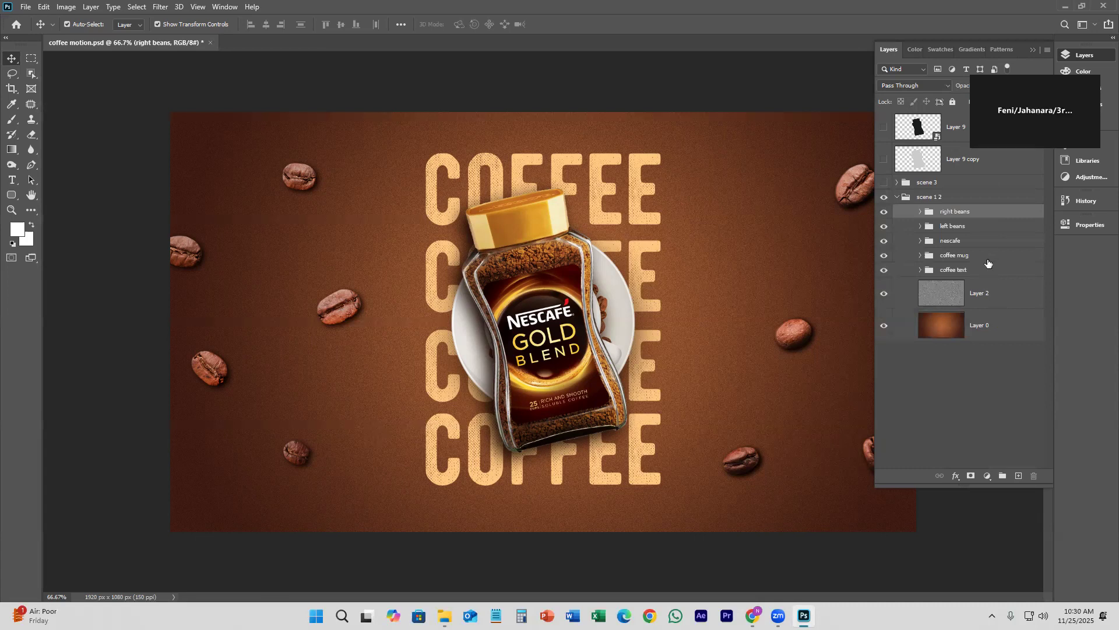
{"action": "left_click", "coordinate": [884, 213]}
{"action": "left_click", "coordinate": [884, 214]}
{"action": "left_click", "coordinate": [920, 212]}
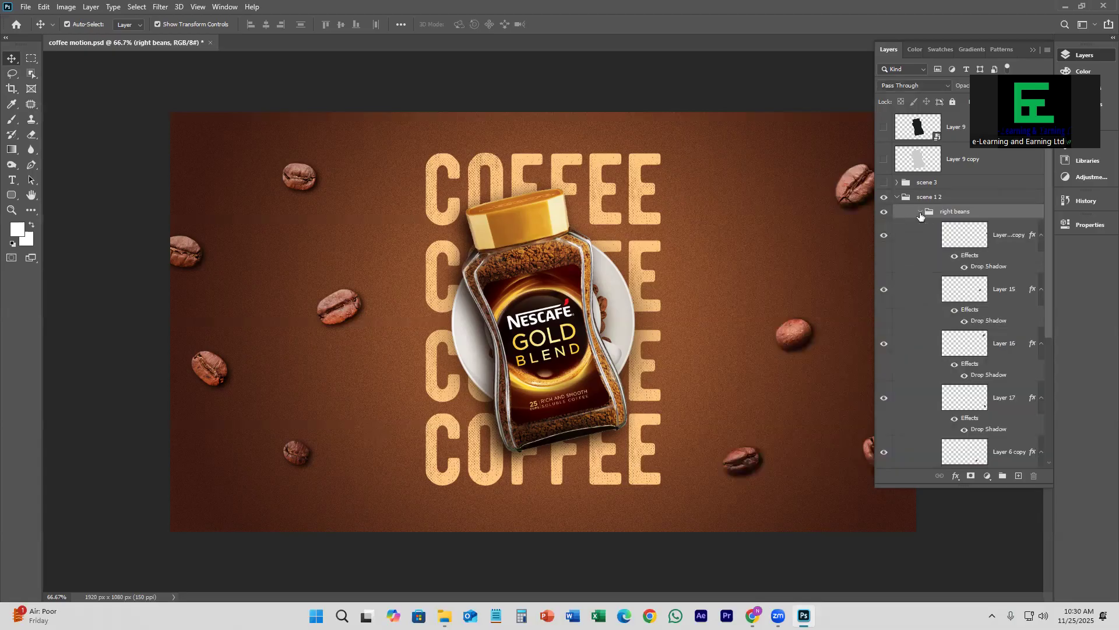
{"action": "left_click", "coordinate": [883, 236]}
{"action": "left_click", "coordinate": [791, 336]}
{"action": "left_click", "coordinate": [884, 290]}
{"action": "left_click", "coordinate": [884, 290]}
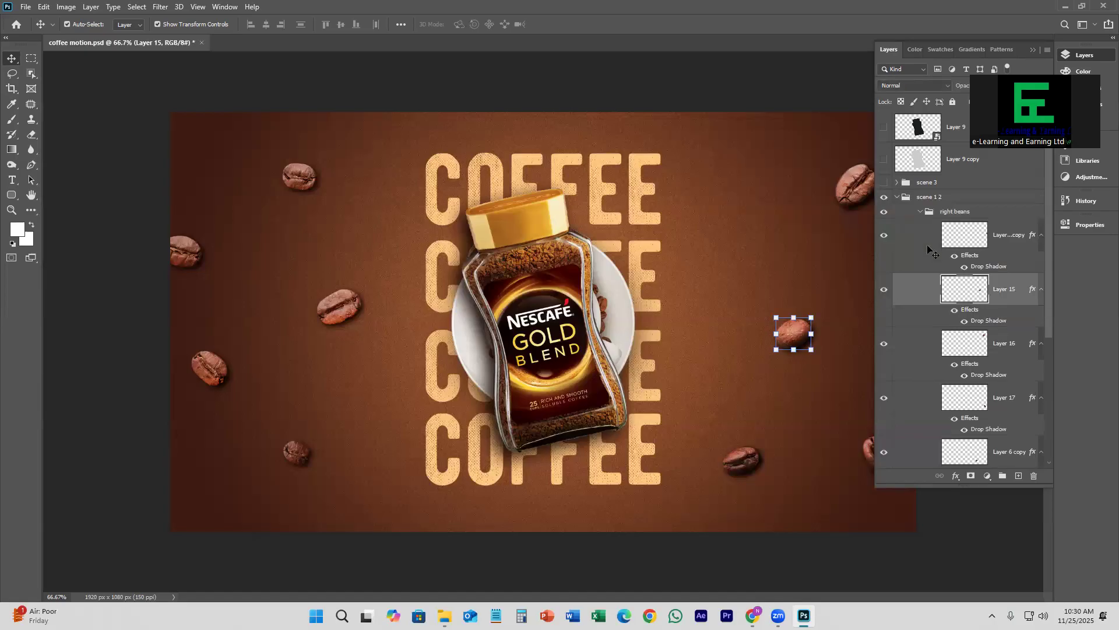
{"action": "left_click", "coordinate": [921, 212]}
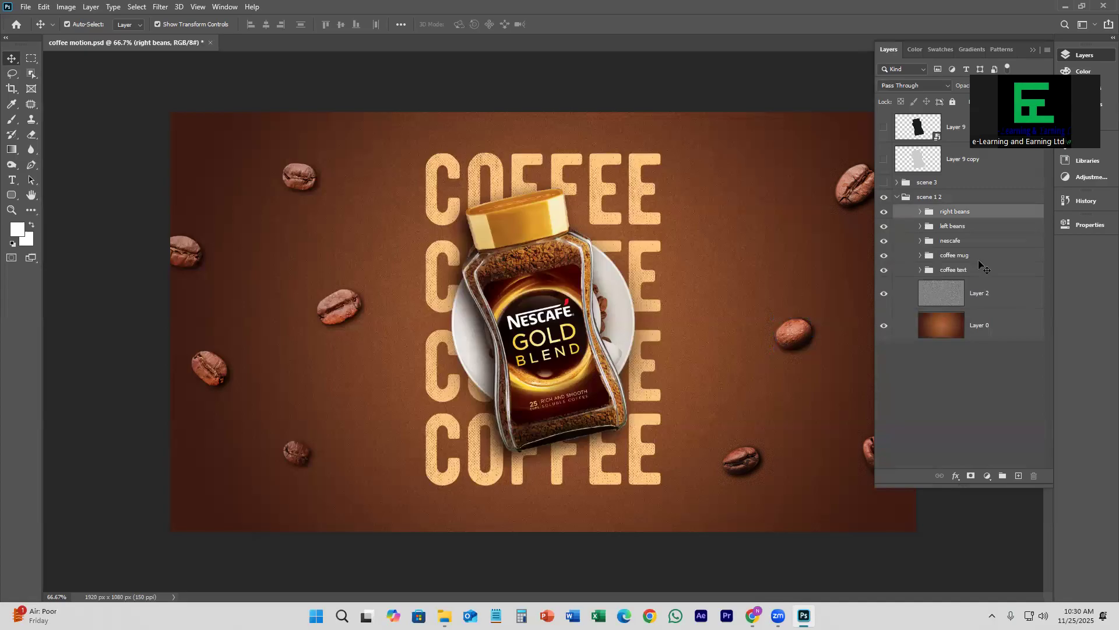
Step: Check the left beans, coffee mug and coffee text groups by switching each one's visibility off and on
{"action": "left_click", "coordinate": [885, 227]}
{"action": "left_click", "coordinate": [884, 227]}
{"action": "left_click", "coordinate": [883, 256]}
{"action": "left_click", "coordinate": [884, 255]}
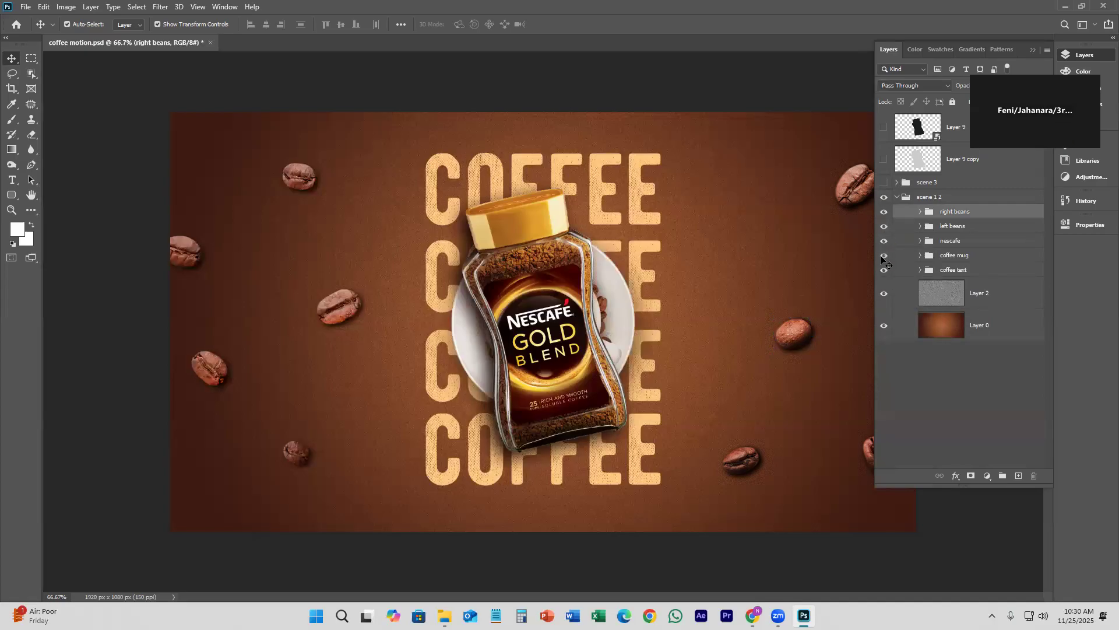
{"action": "left_click", "coordinate": [884, 271]}
{"action": "left_click", "coordinate": [885, 270]}
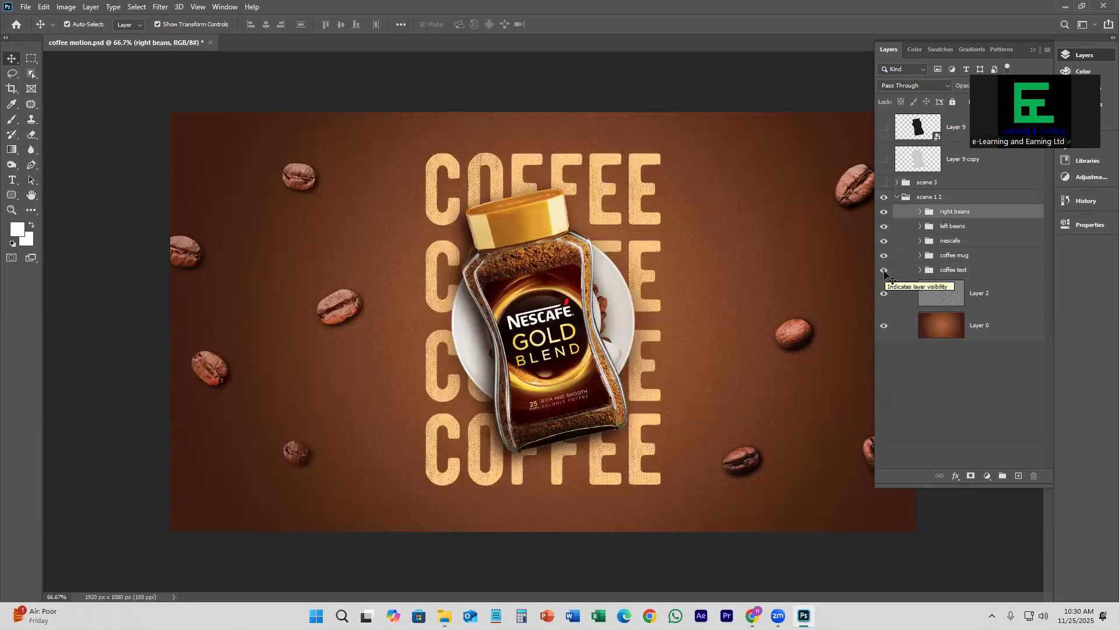
Step: Collapse the scene 1 2 group and make scene 3 visible above it with no layer selected
{"action": "left_click", "coordinate": [895, 197]}
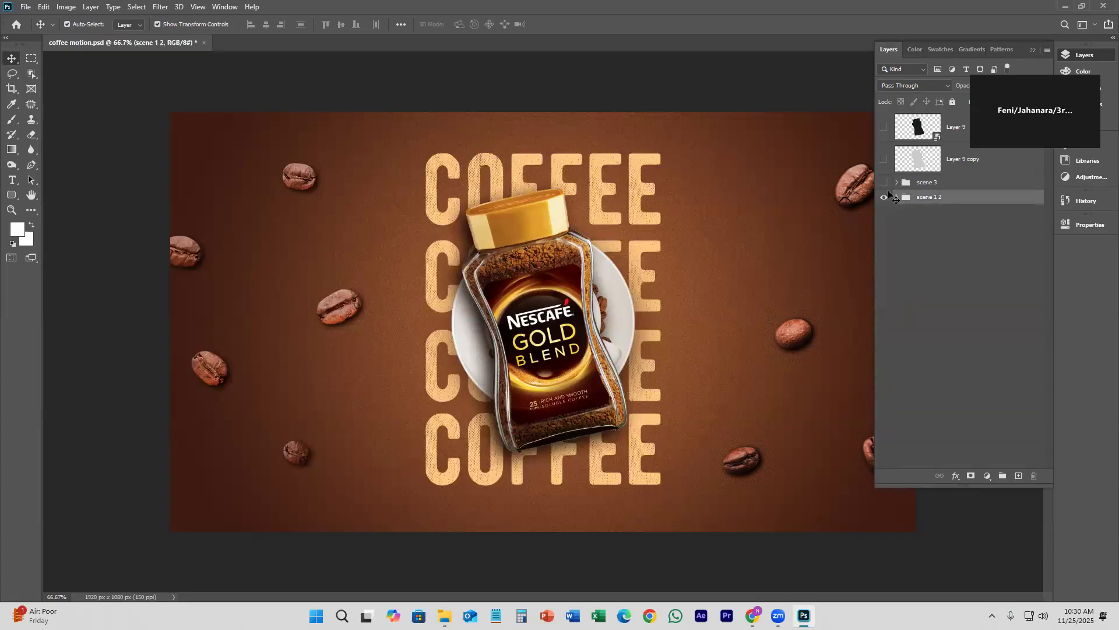
{"action": "left_click", "coordinate": [884, 182]}
{"action": "left_click", "coordinate": [917, 259]}
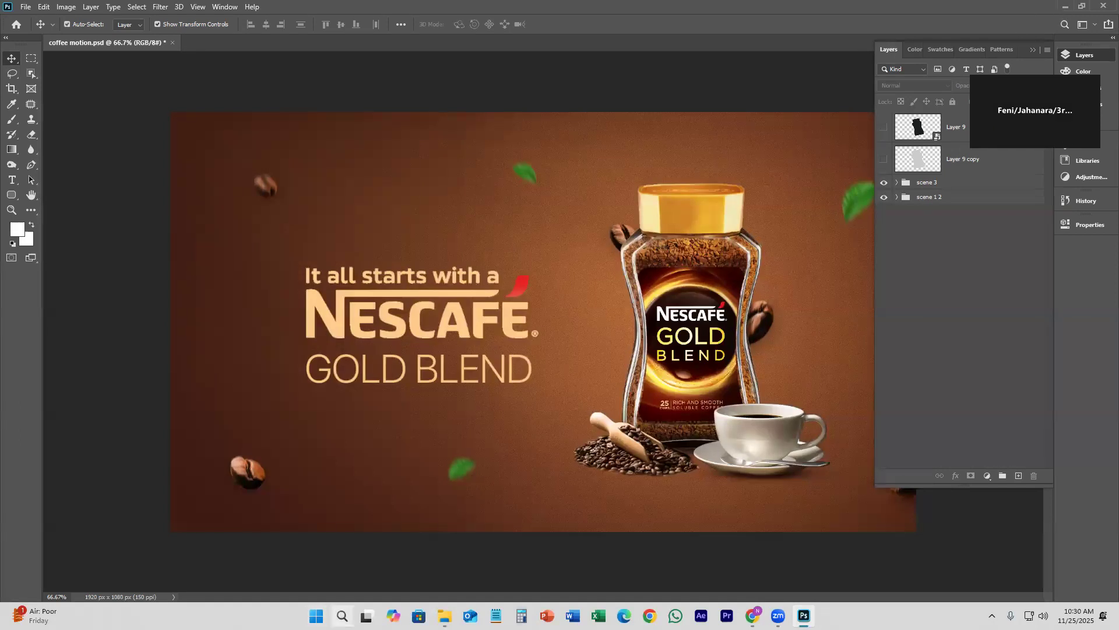
Step: Find Adobe After Effects 2023 through the Windows search and launch it
{"action": "left_click", "coordinate": [342, 616]}
{"action": "type", "text": "a"}
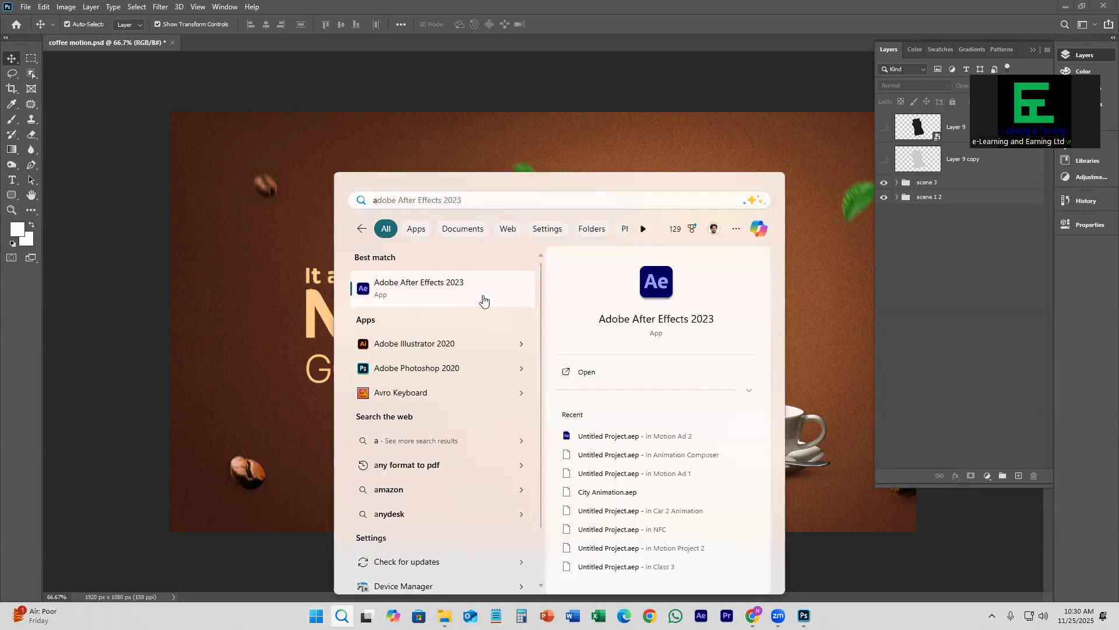
{"action": "left_click", "coordinate": [483, 300]}
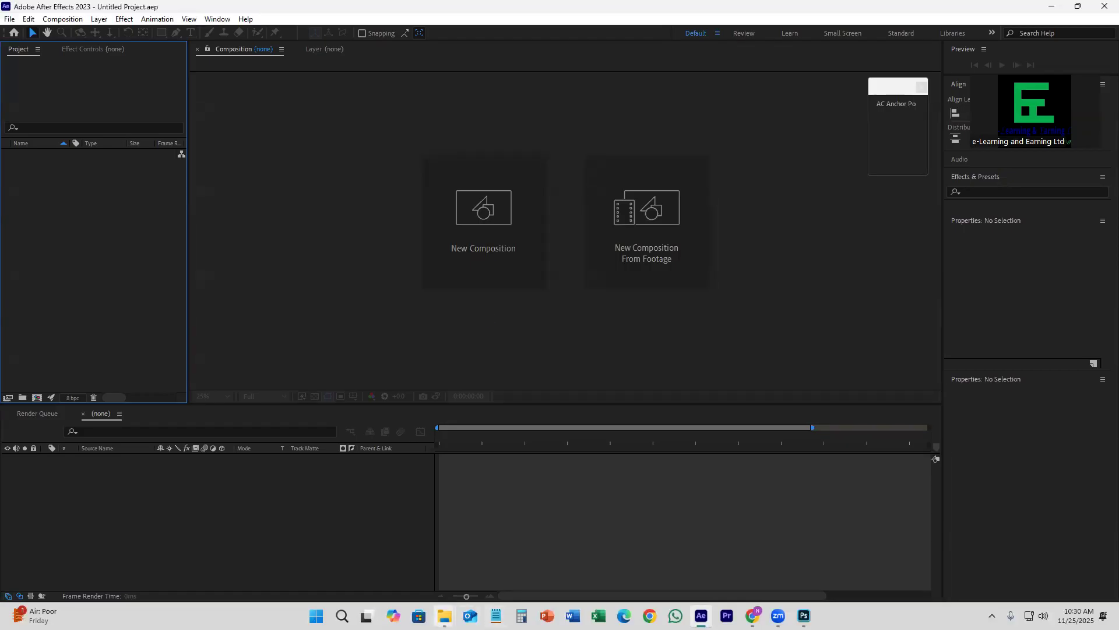
{"action": "left_click", "coordinate": [648, 355]}
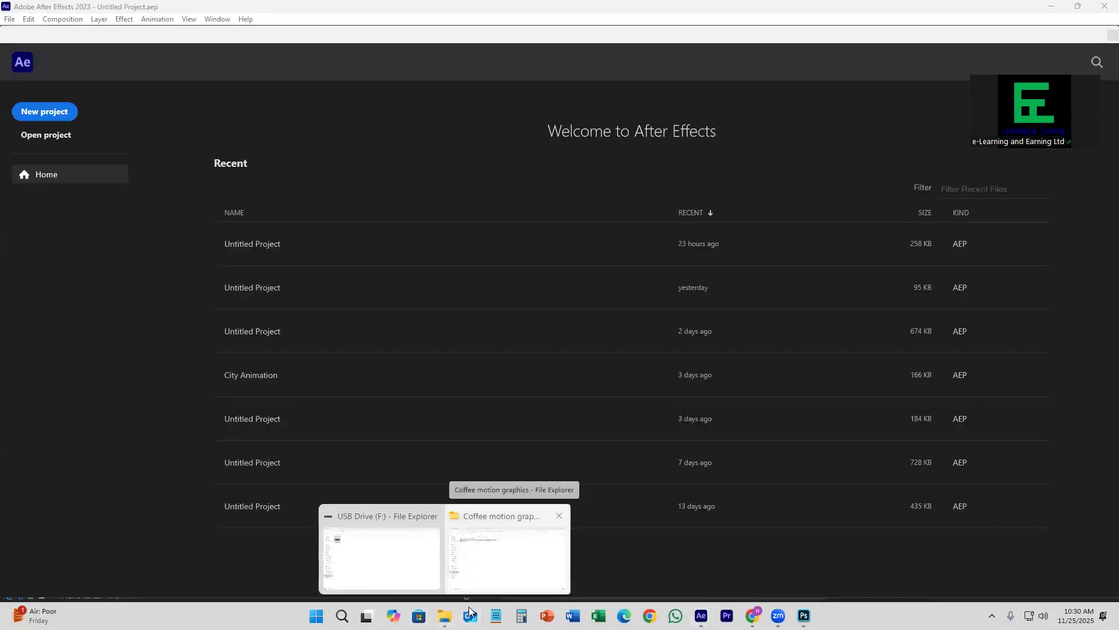
{"action": "left_click", "coordinate": [382, 554]}
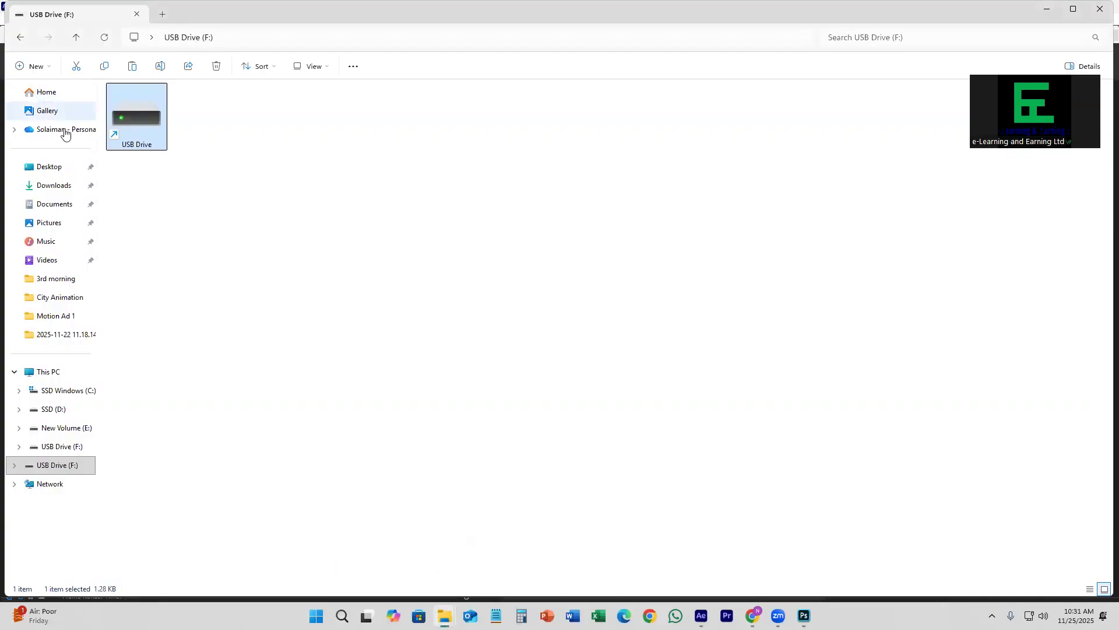
{"action": "left_click", "coordinate": [77, 376]}
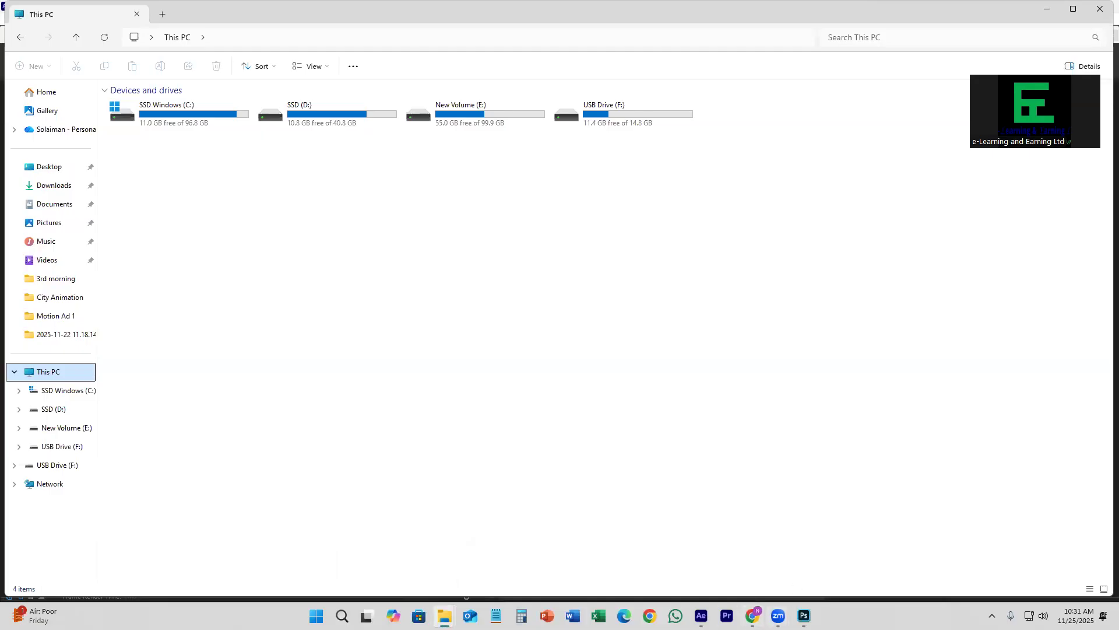
Step: Switch to After Effects and start a new blank project
{"action": "mouse_move", "coordinate": [804, 616]}
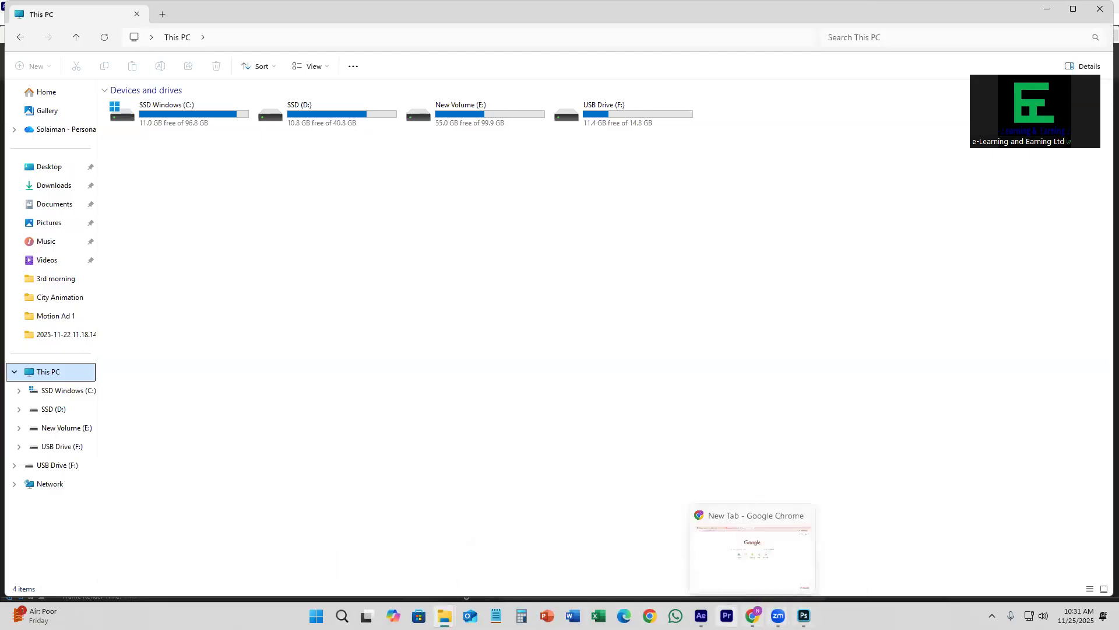
{"action": "left_click", "coordinate": [701, 615]}
{"action": "left_click", "coordinate": [51, 115]}
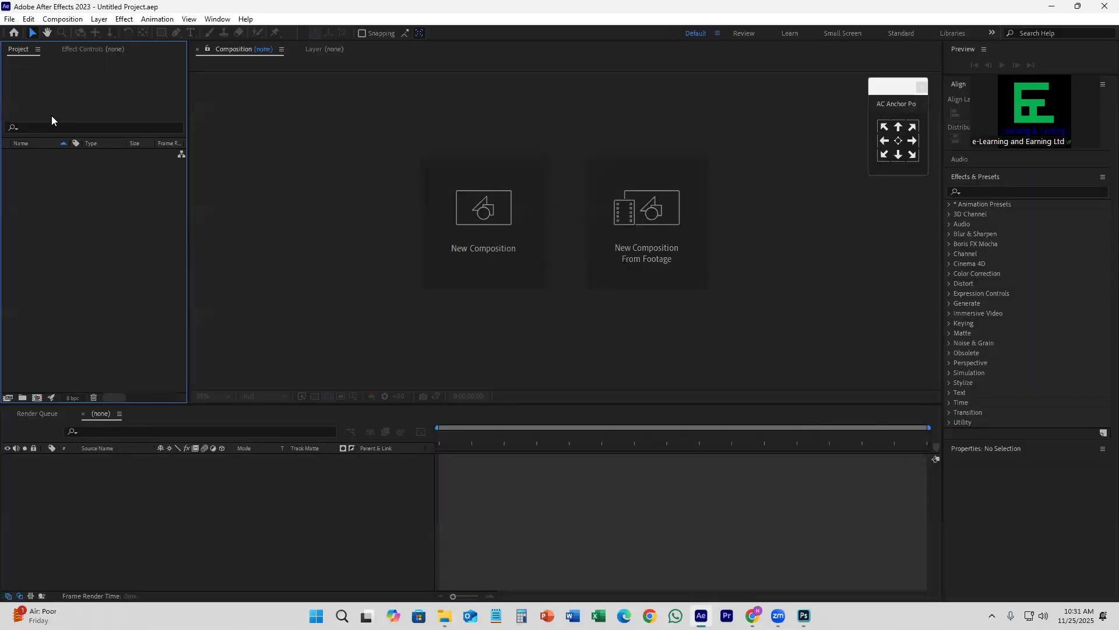
Step: Save the project as Untitled Project.aep in a new folder named Coffe Motion AD on SSD (D:)
{"action": "key", "text": "ctrl+s"}
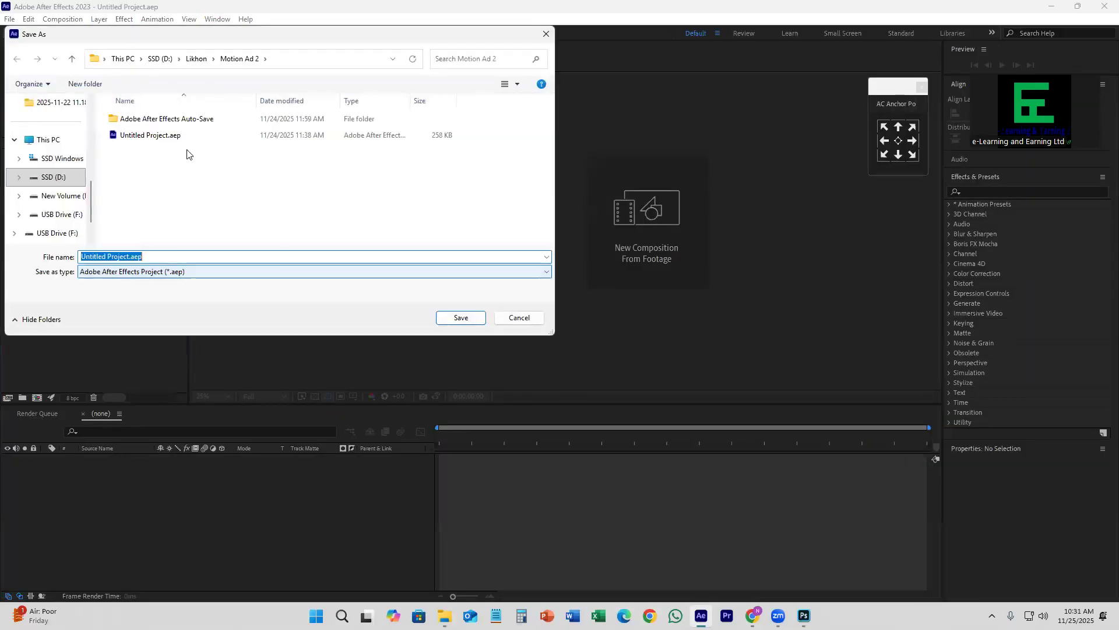
{"action": "left_click", "coordinate": [197, 58]}
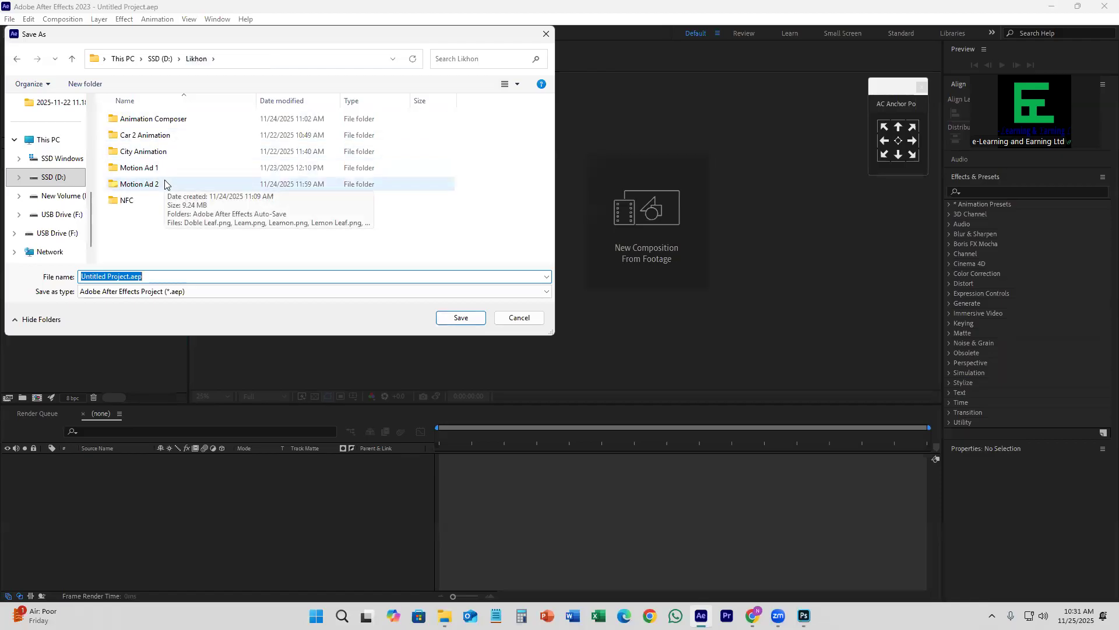
{"action": "left_click", "coordinate": [66, 197]}
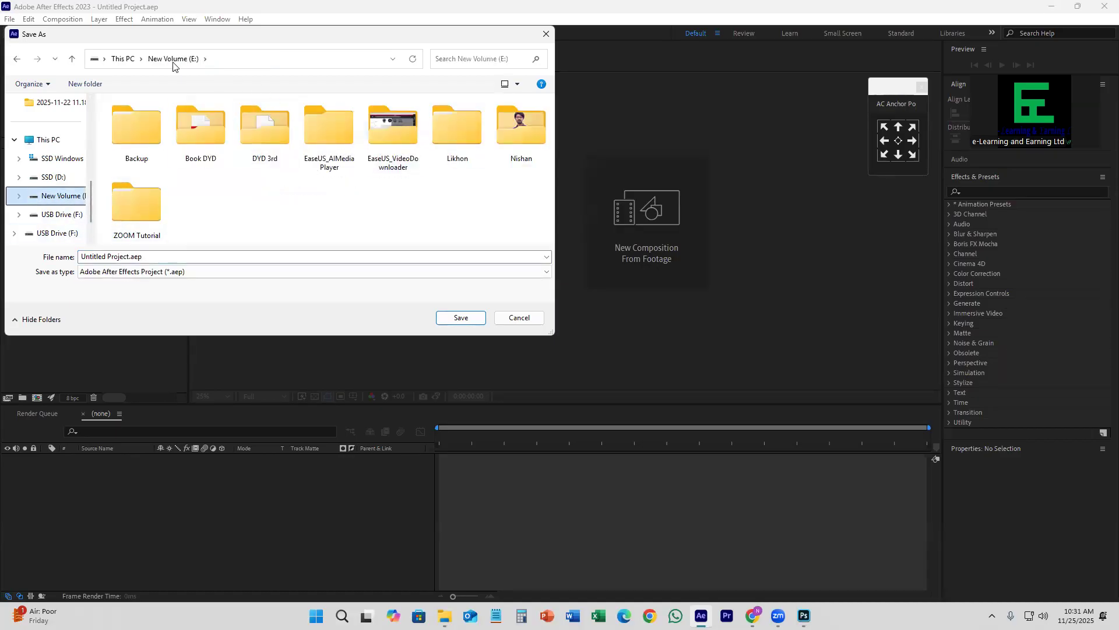
{"action": "left_click", "coordinate": [67, 180]}
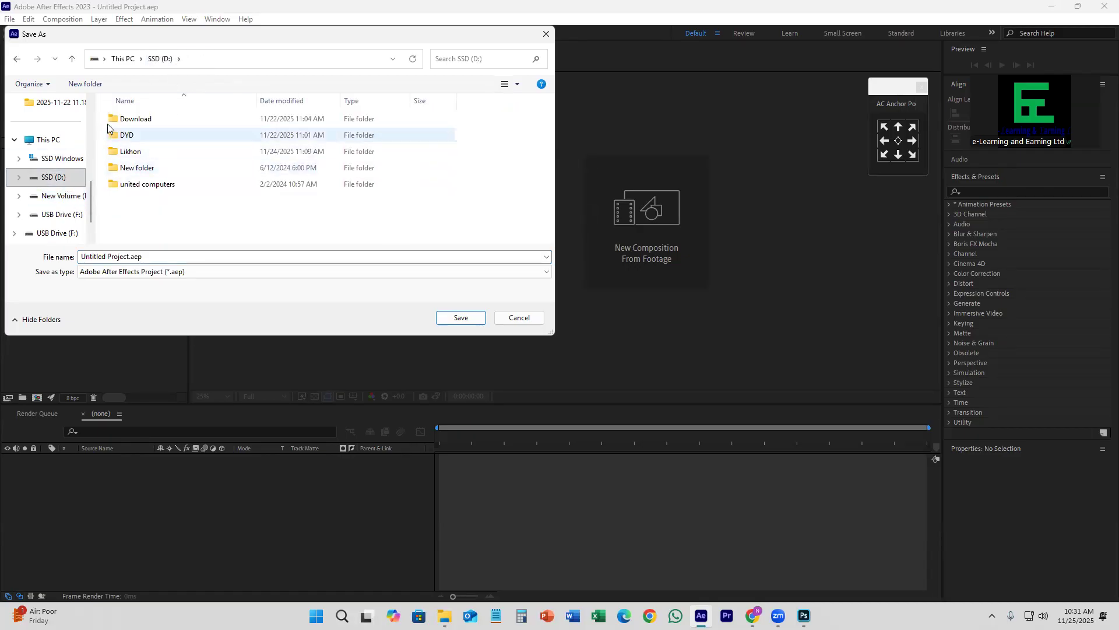
{"action": "left_click", "coordinate": [104, 85]}
{"action": "type", "text": "C"}
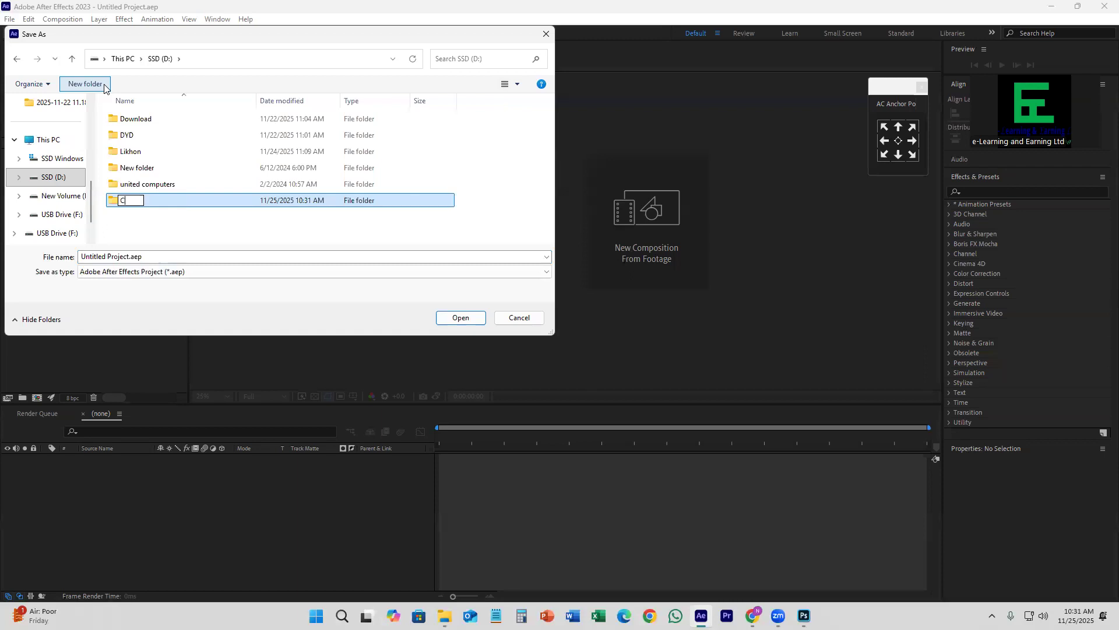
{"action": "type", "text": "offyM"}
{"action": "key", "text": "Return"}
{"action": "key", "text": "Return"}
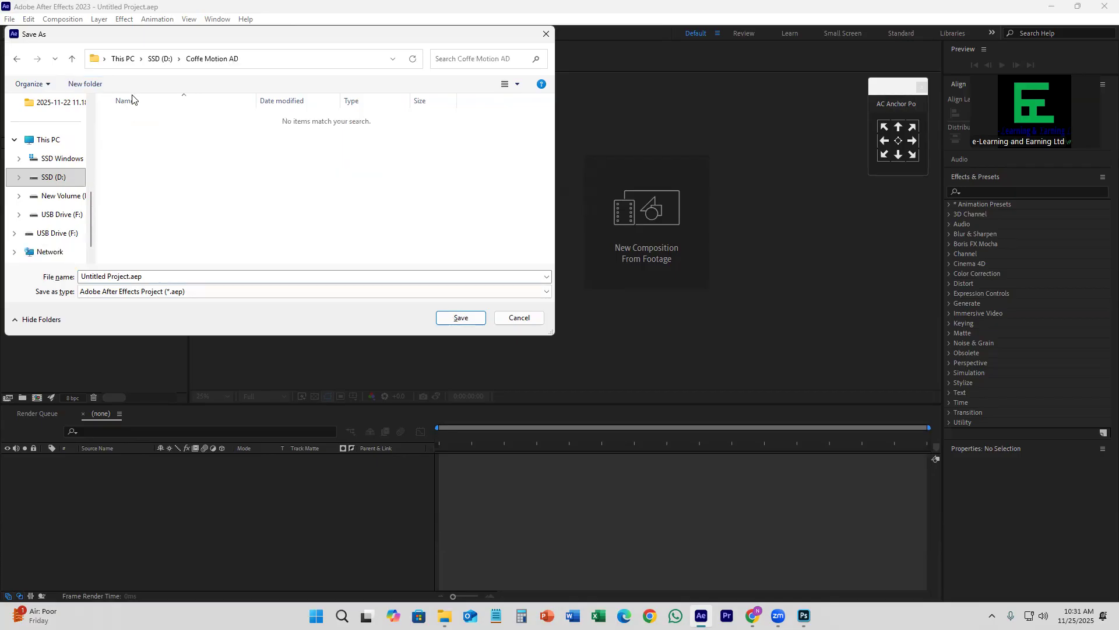
{"action": "left_click", "coordinate": [454, 318]}
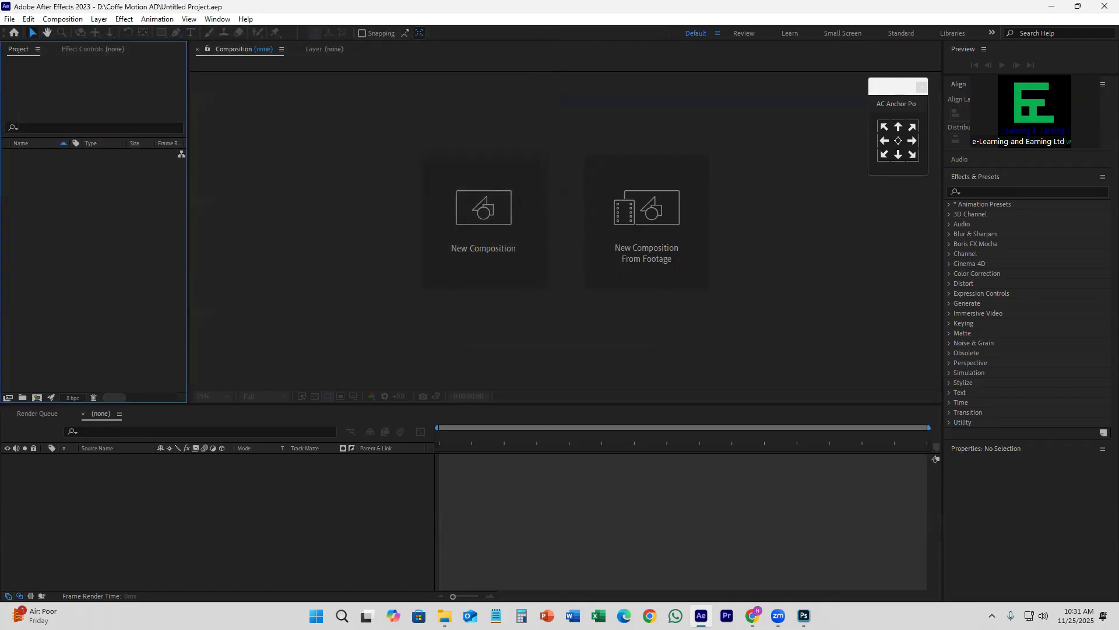
Step: Copy the smoke video, coffee motion.psd and nescafe logo.ai from the Coffee motion graphics folder, and try to close Photoshop
{"action": "left_click", "coordinate": [444, 616]}
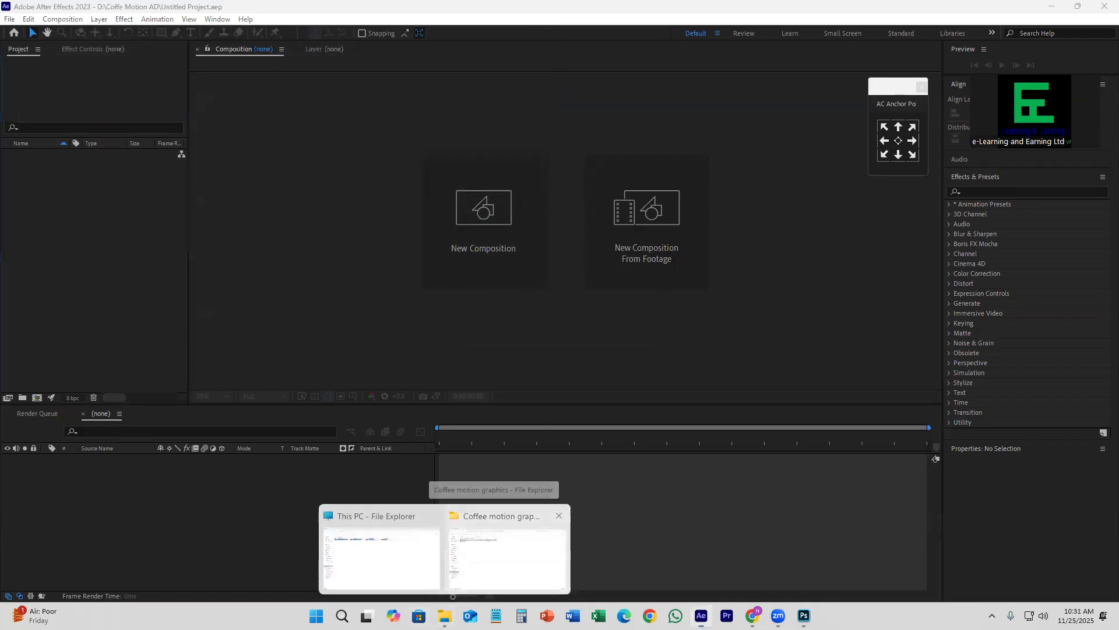
{"action": "left_click", "coordinate": [507, 543]}
{"action": "left_click_drag", "start_coordinate": [185, 214], "coordinate": [143, 105]}
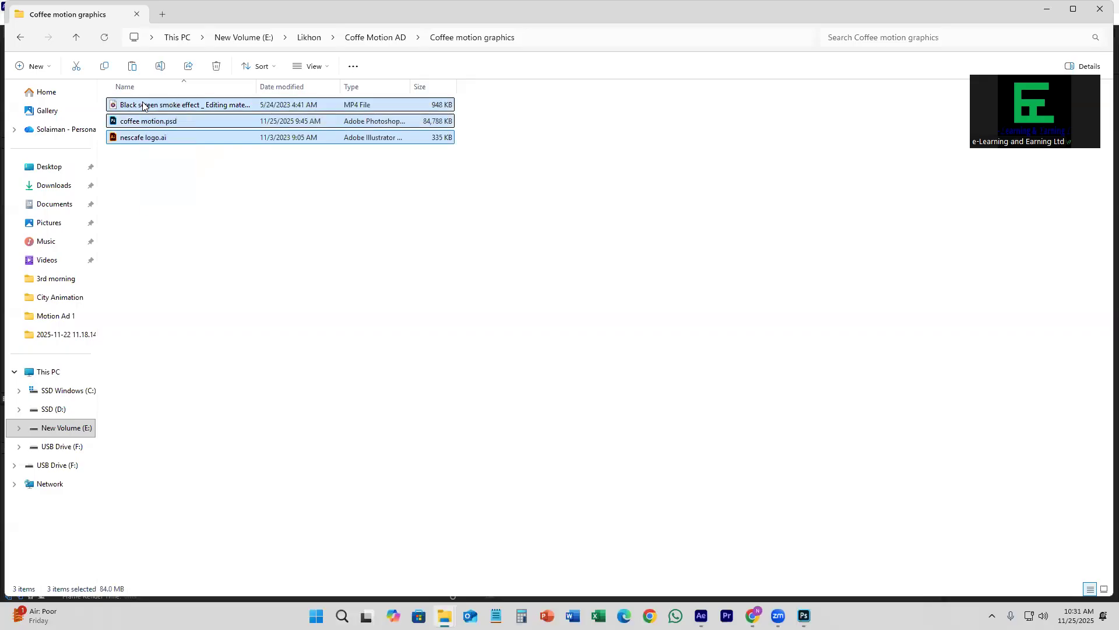
{"action": "mouse_move", "coordinate": [804, 616]}
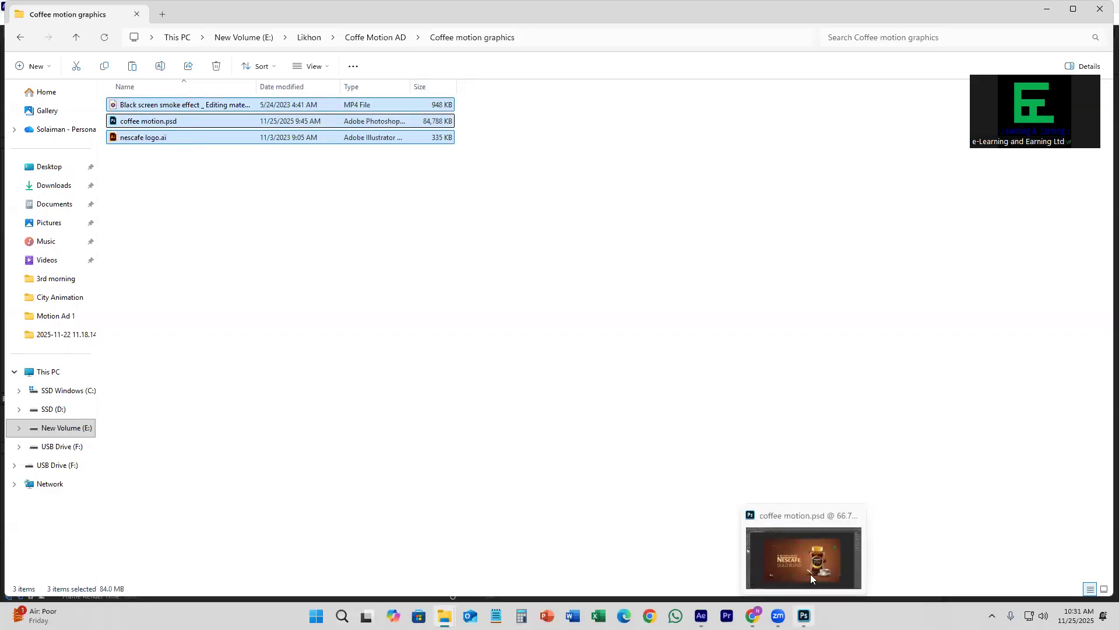
{"action": "left_click", "coordinate": [855, 515]}
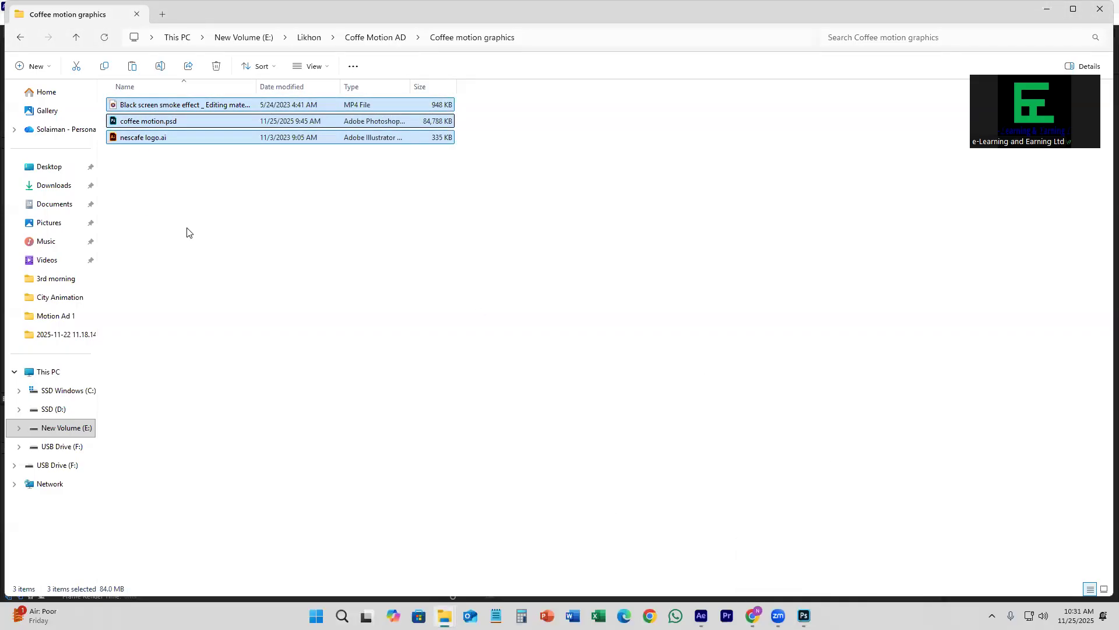
Step: Create a folder named Coffee Motion AD inside the personal folder on SSD (D:) and paste the three copied files into it
{"action": "left_click", "coordinate": [68, 429]}
{"action": "left_click", "coordinate": [74, 450]}
{"action": "left_click", "coordinate": [72, 465]}
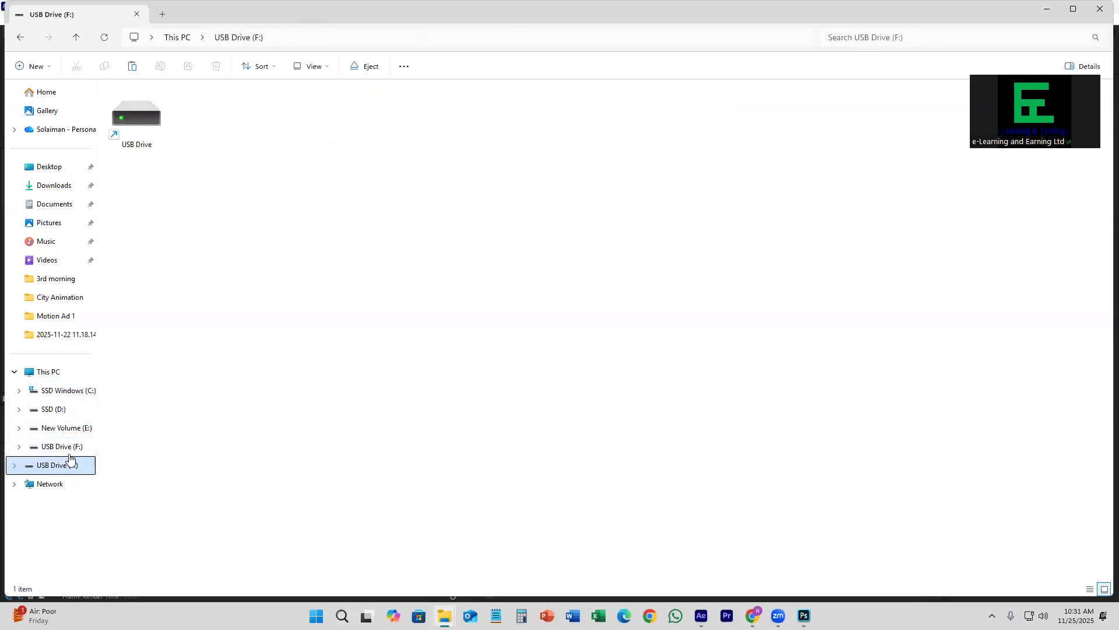
{"action": "left_click", "coordinate": [70, 410]}
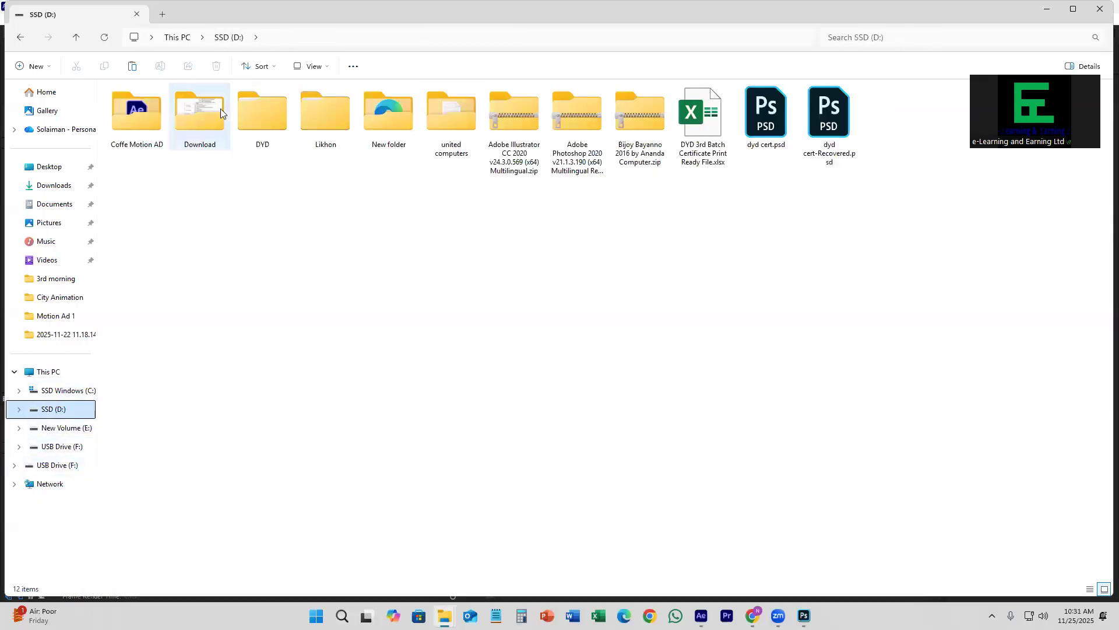
{"action": "double_click", "coordinate": [325, 113]}
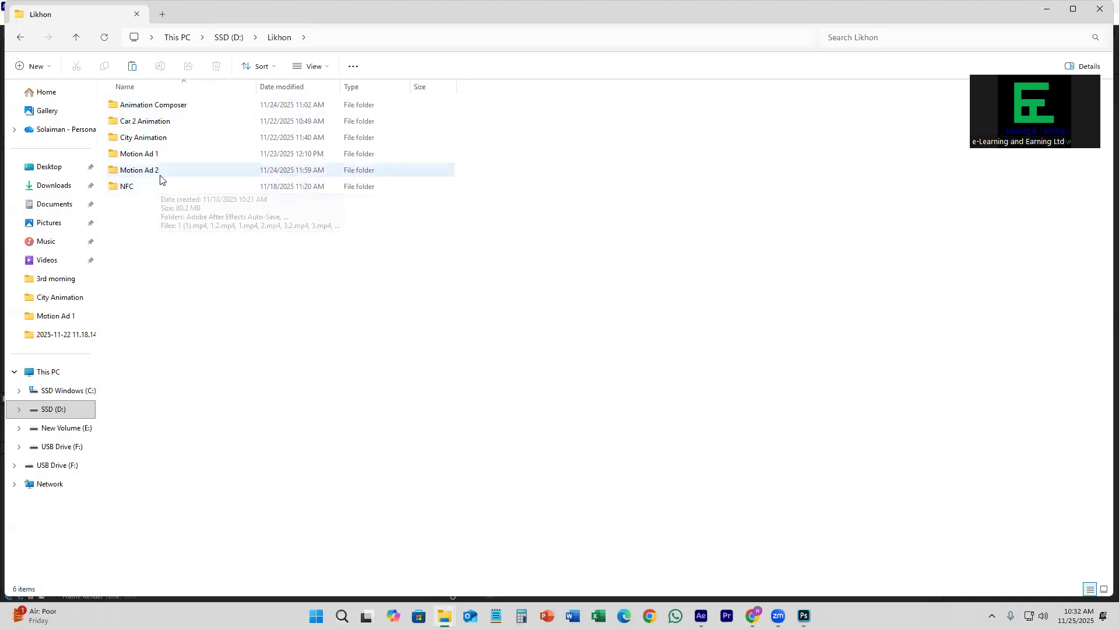
{"action": "right_click", "coordinate": [178, 231]}
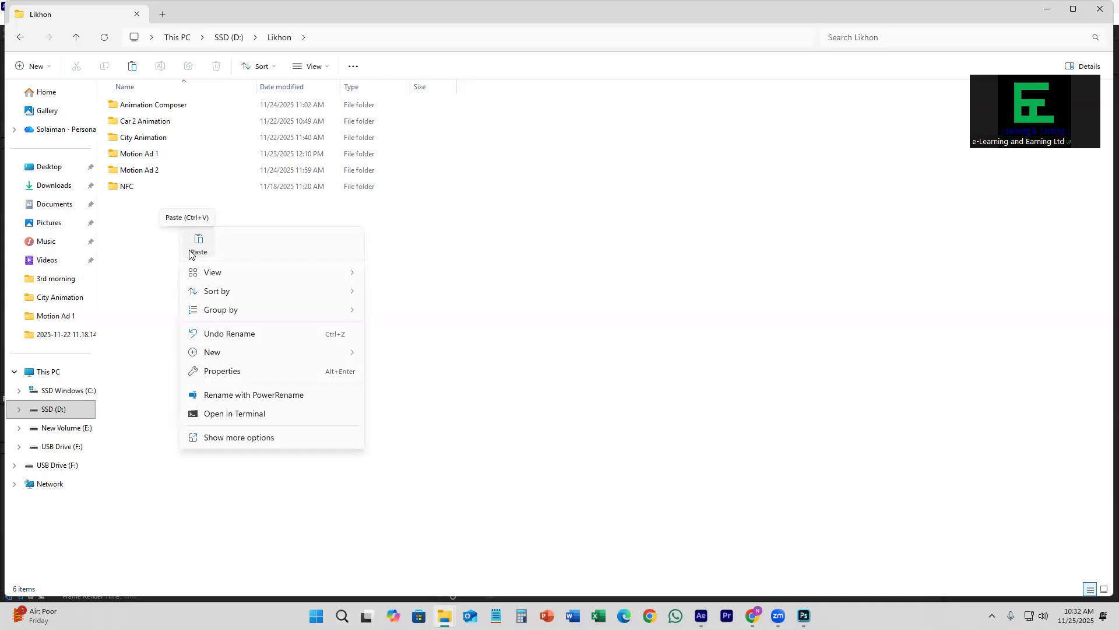
{"action": "mouse_move", "coordinate": [218, 353]}
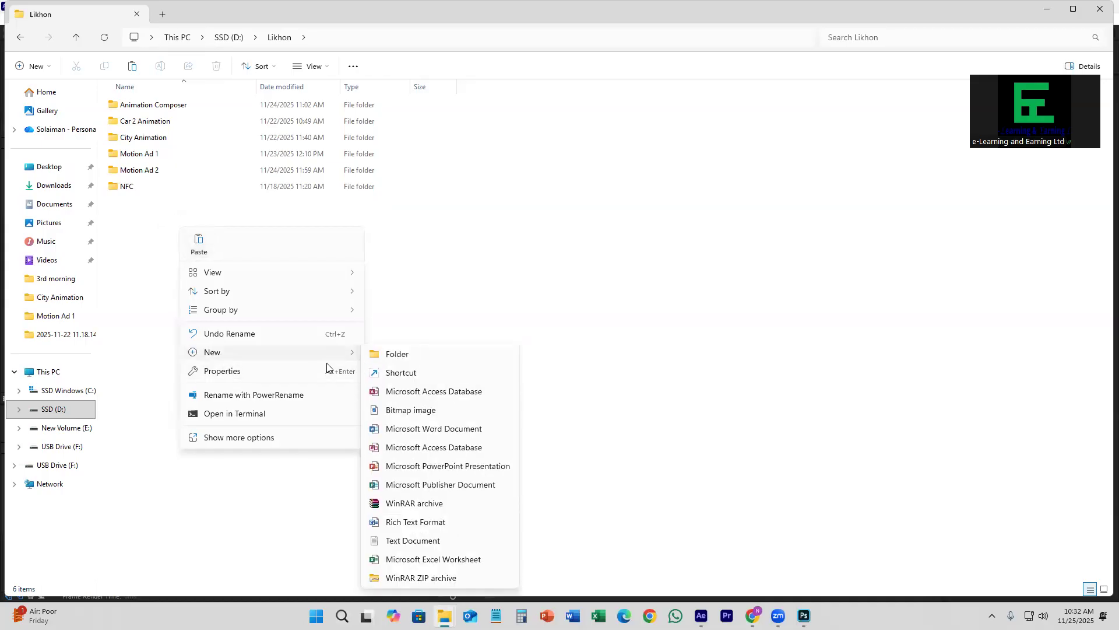
{"action": "left_click", "coordinate": [409, 357]}
{"action": "type", "text": "Coffee Motion AD"}
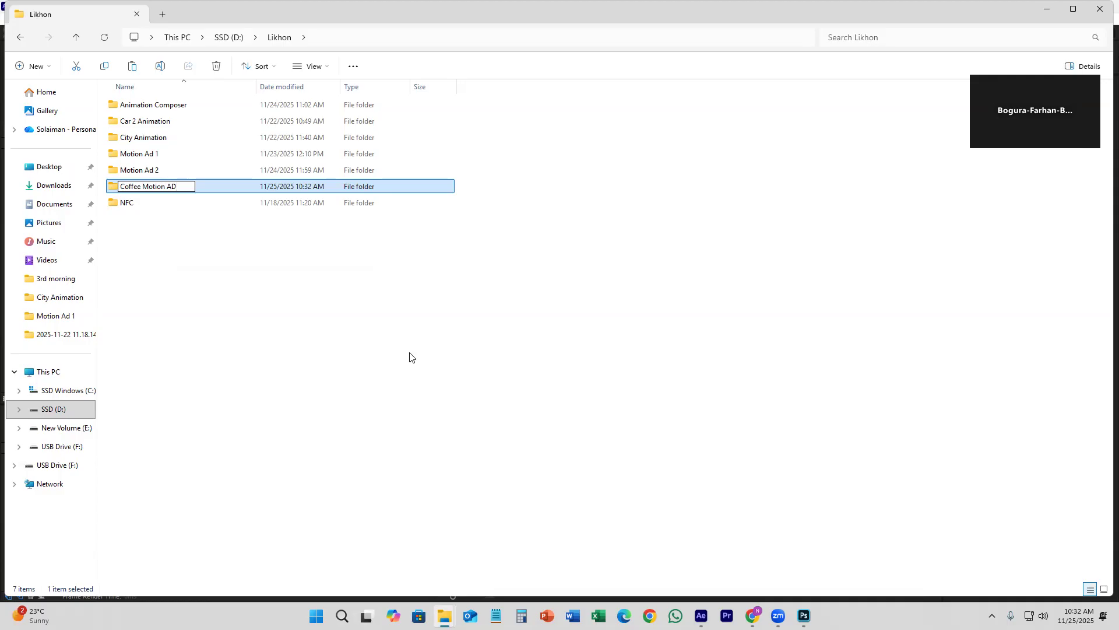
{"action": "key", "text": "Return"}
{"action": "key", "text": "Return"}
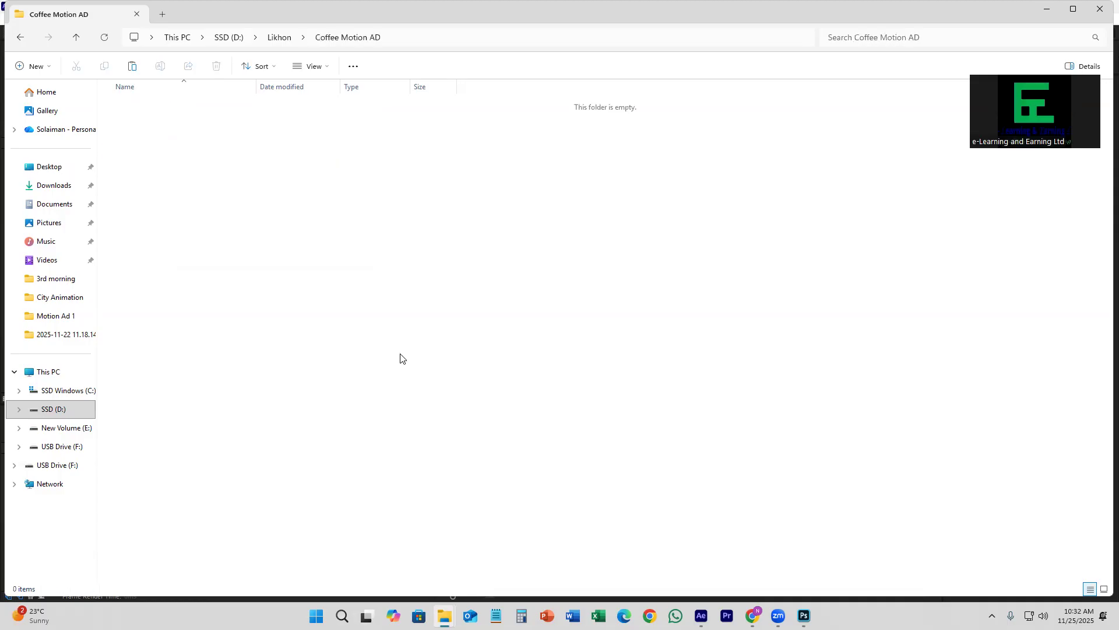
{"action": "key", "text": "ctrl+v"}
Step: Save the After Effects project under Untitled Project.aep in the Coffee Motion AD folder within the personal folder on SSD (D:)
{"action": "left_click", "coordinate": [701, 615]}
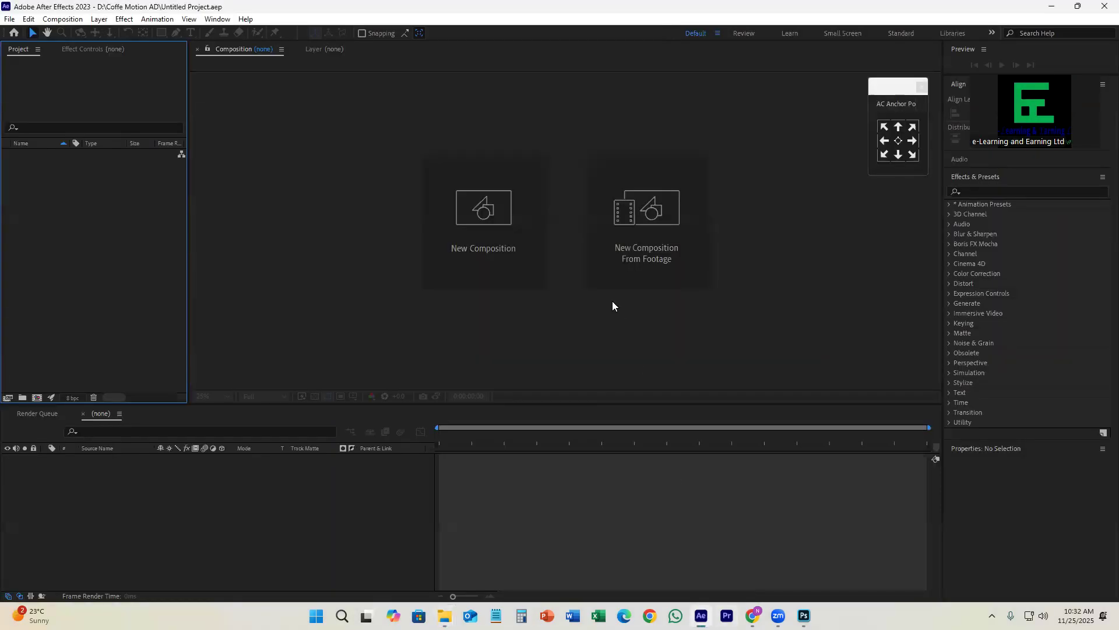
{"action": "key", "text": "ctrl+shift+s"}
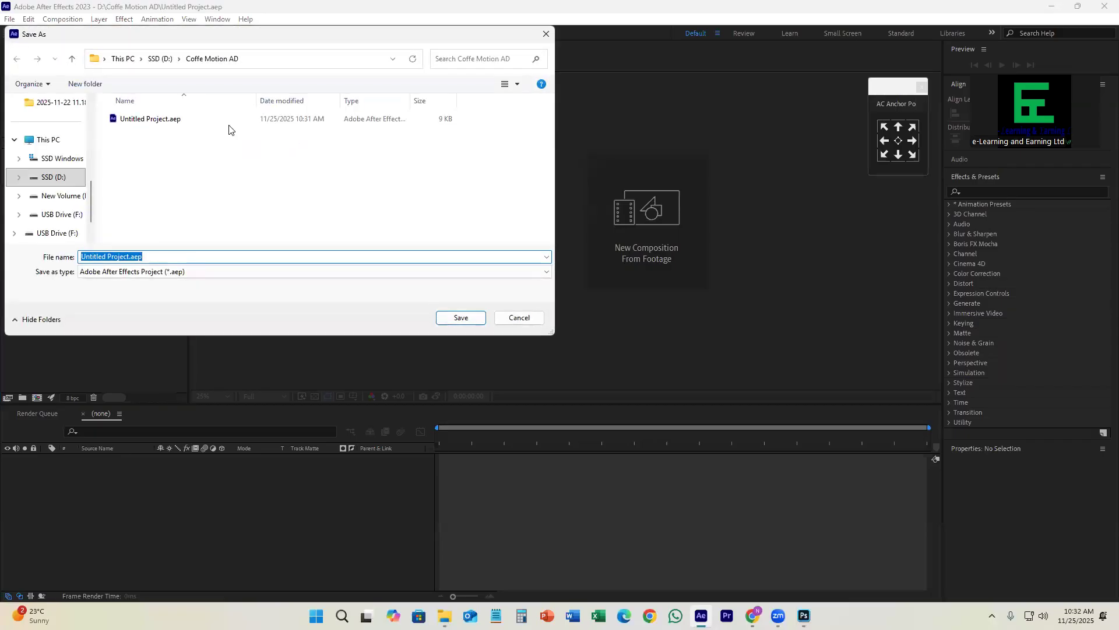
{"action": "left_click", "coordinate": [156, 59]}
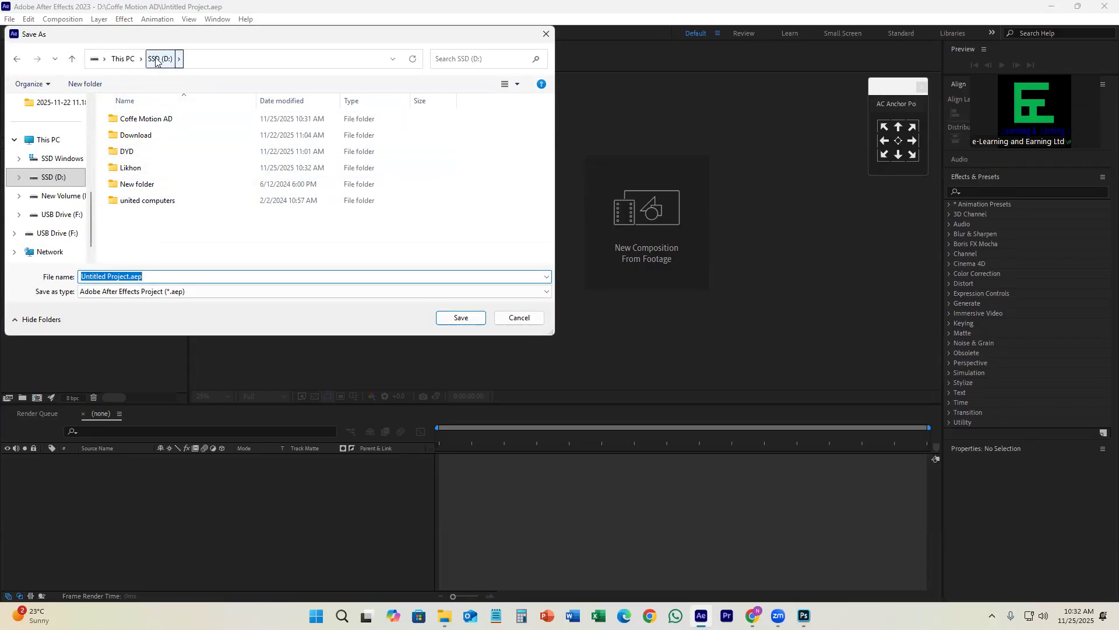
{"action": "double_click", "coordinate": [149, 167]}
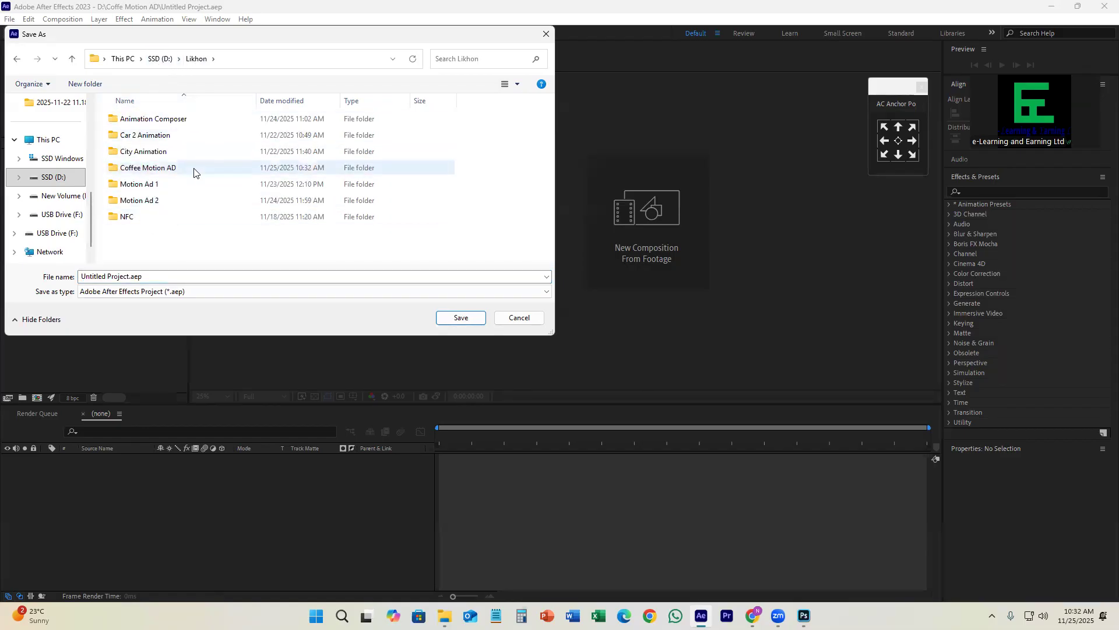
{"action": "left_click", "coordinate": [179, 171]}
{"action": "double_click", "coordinate": [179, 170]}
{"action": "left_click", "coordinate": [459, 317]}
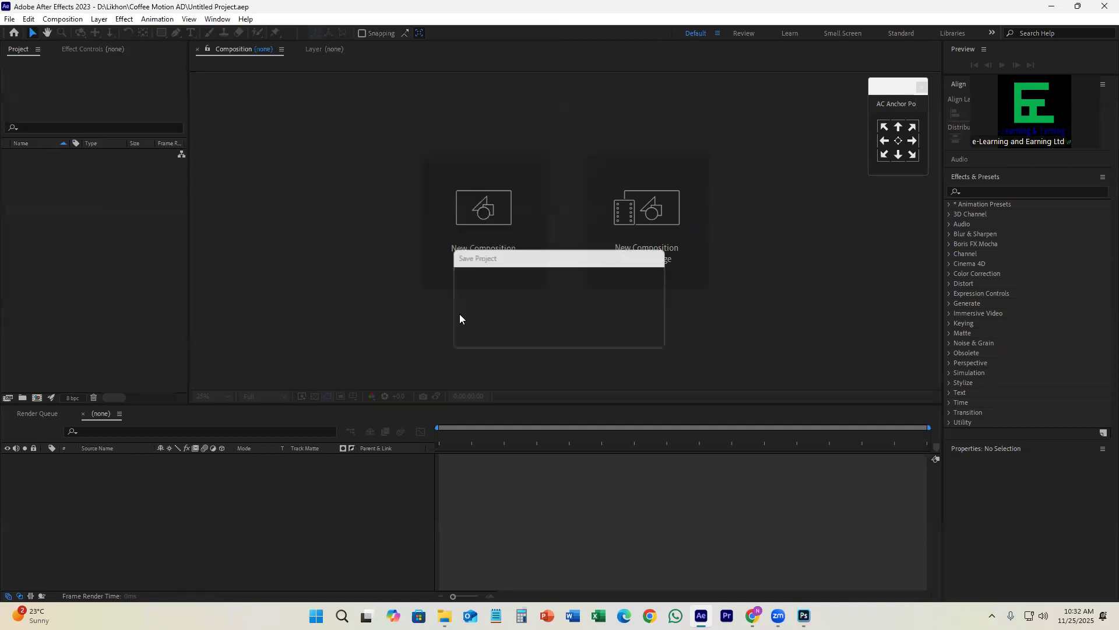
Step: Check the Coffee Motion AD folder in File Explorer with large icons and select Untitled Project.aep
{"action": "left_click", "coordinate": [444, 615]}
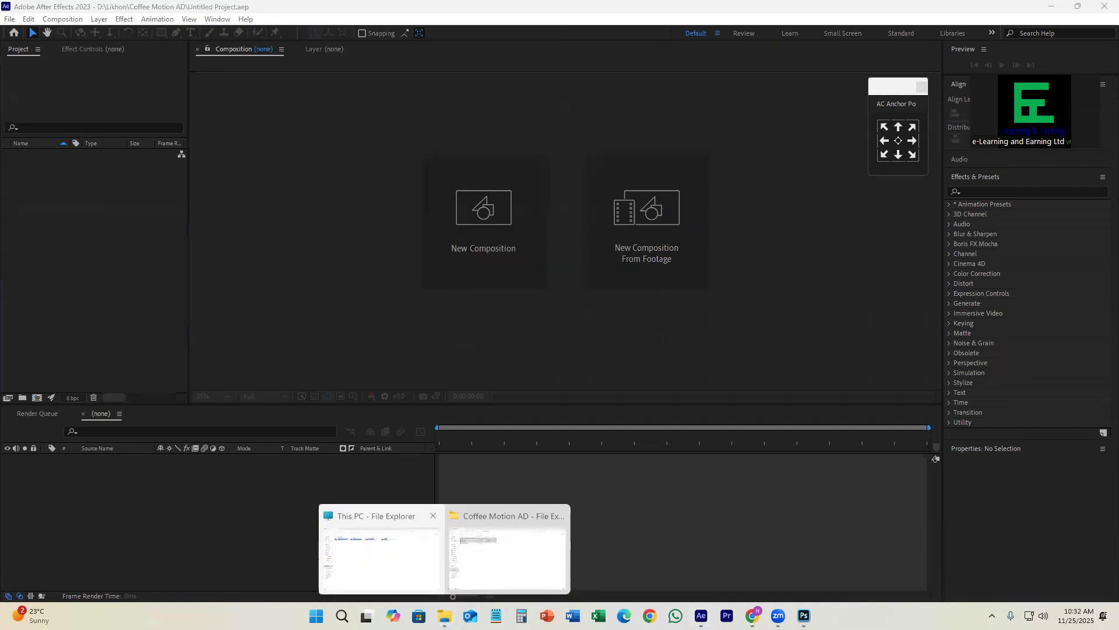
{"action": "left_click", "coordinate": [388, 551]}
{"action": "double_click", "coordinate": [307, 111]}
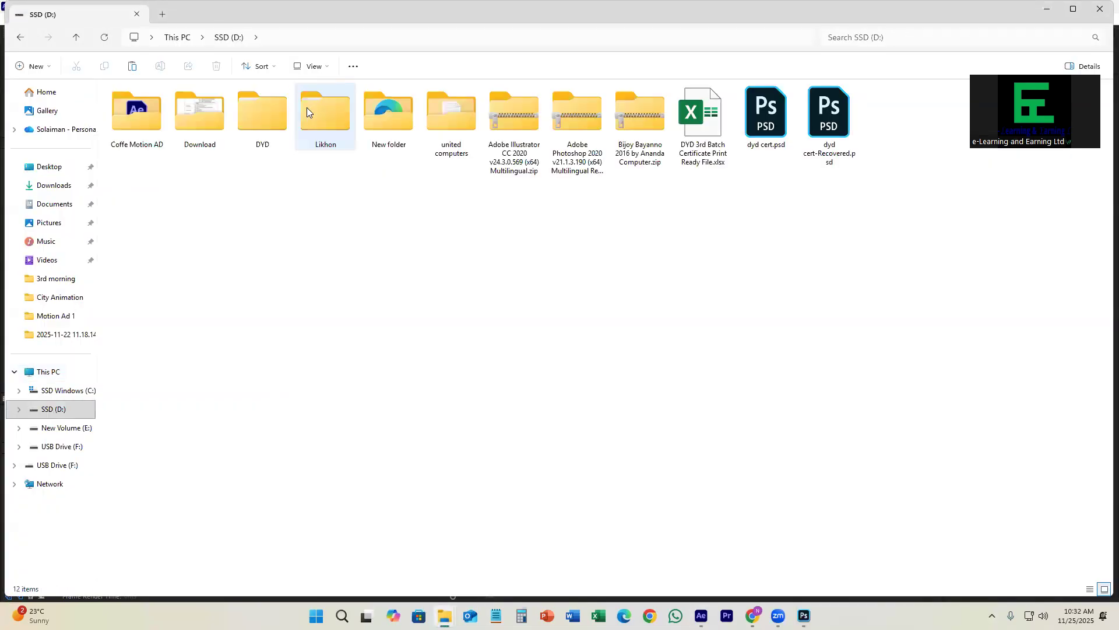
{"action": "double_click", "coordinate": [319, 121]}
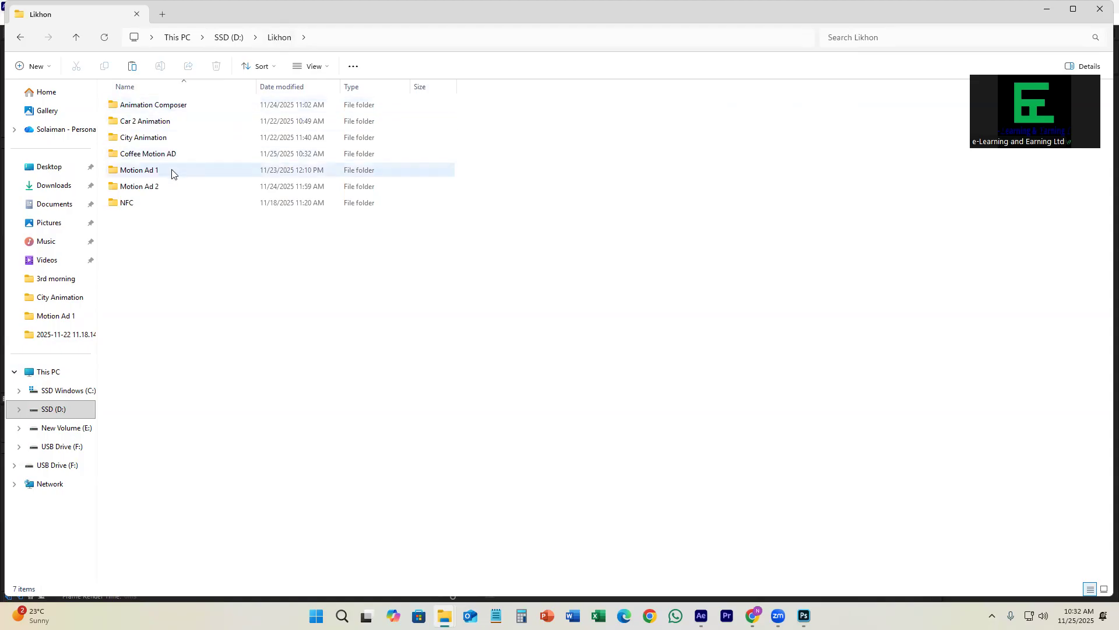
{"action": "double_click", "coordinate": [195, 155]}
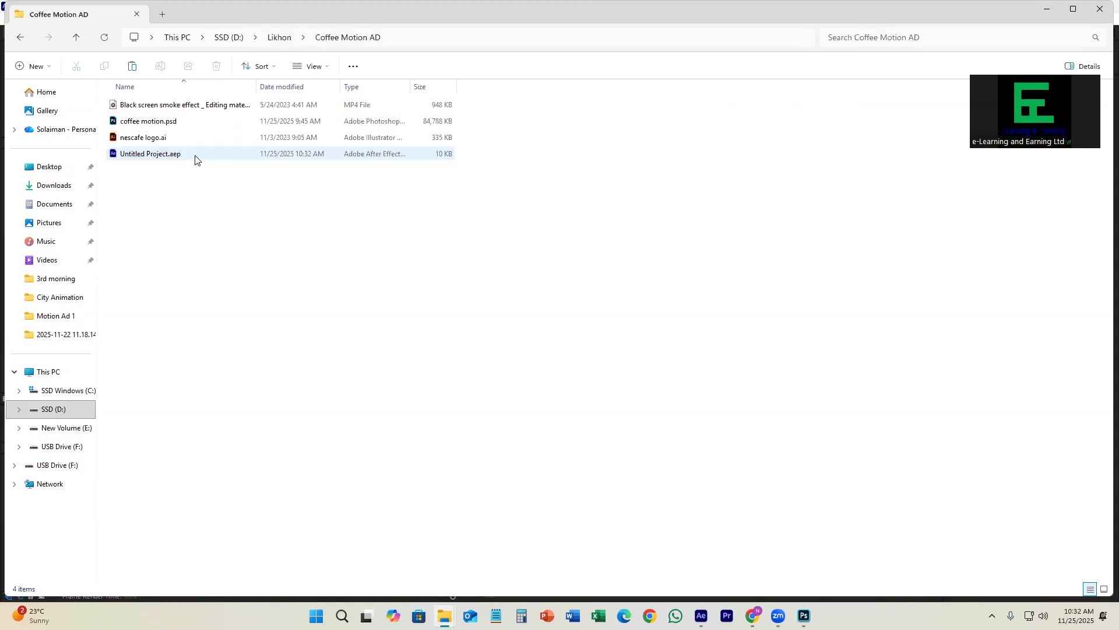
{"action": "left_click", "coordinate": [1104, 590]}
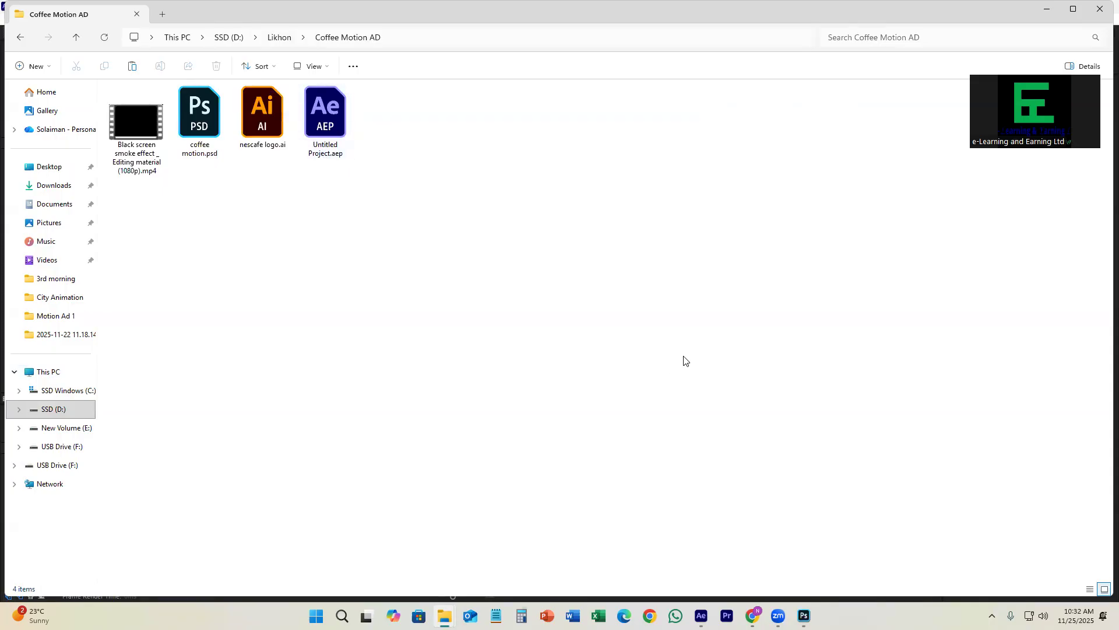
{"action": "left_click", "coordinate": [325, 120]}
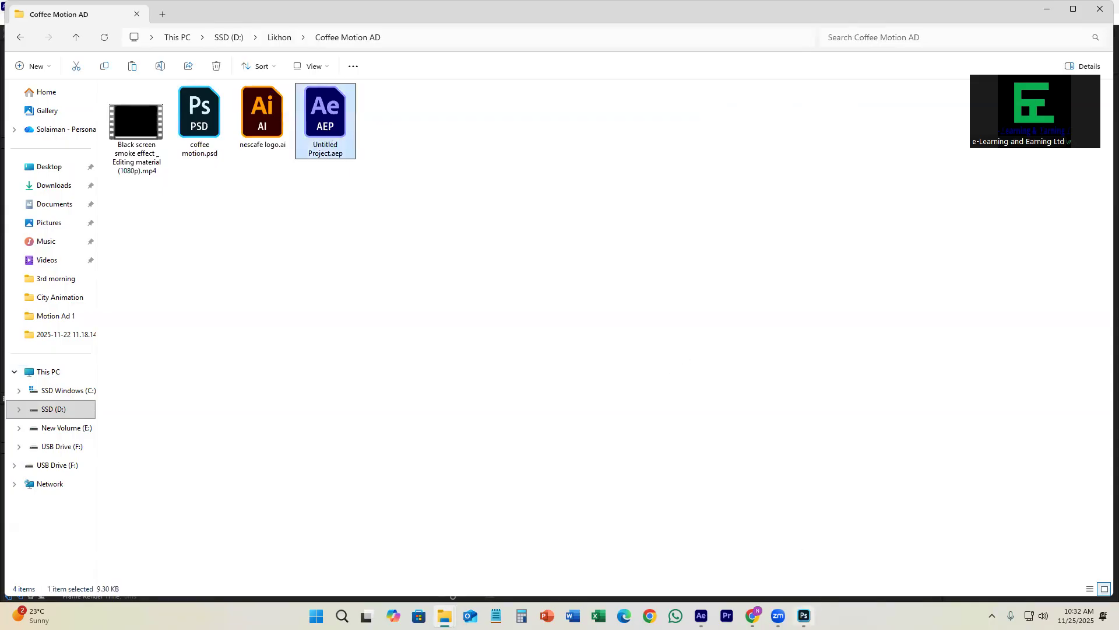
Step: Return to Photoshop and cancel quitting so that coffee motion.psd stays open
{"action": "mouse_move", "coordinate": [804, 615]}
{"action": "left_click", "coordinate": [804, 615]}
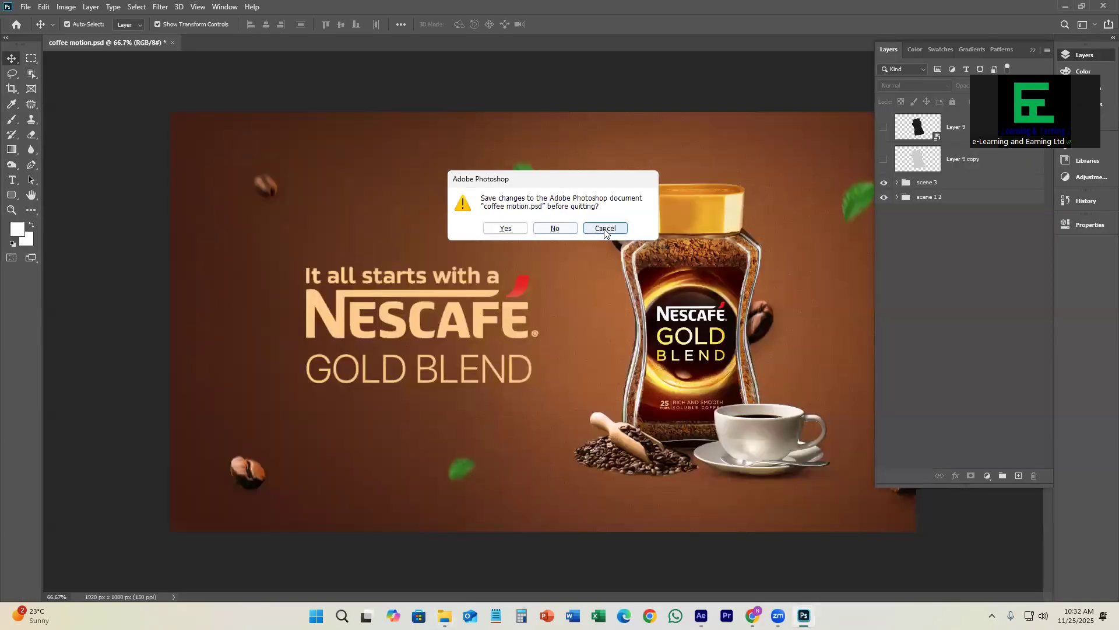
{"action": "left_click", "coordinate": [604, 229]}
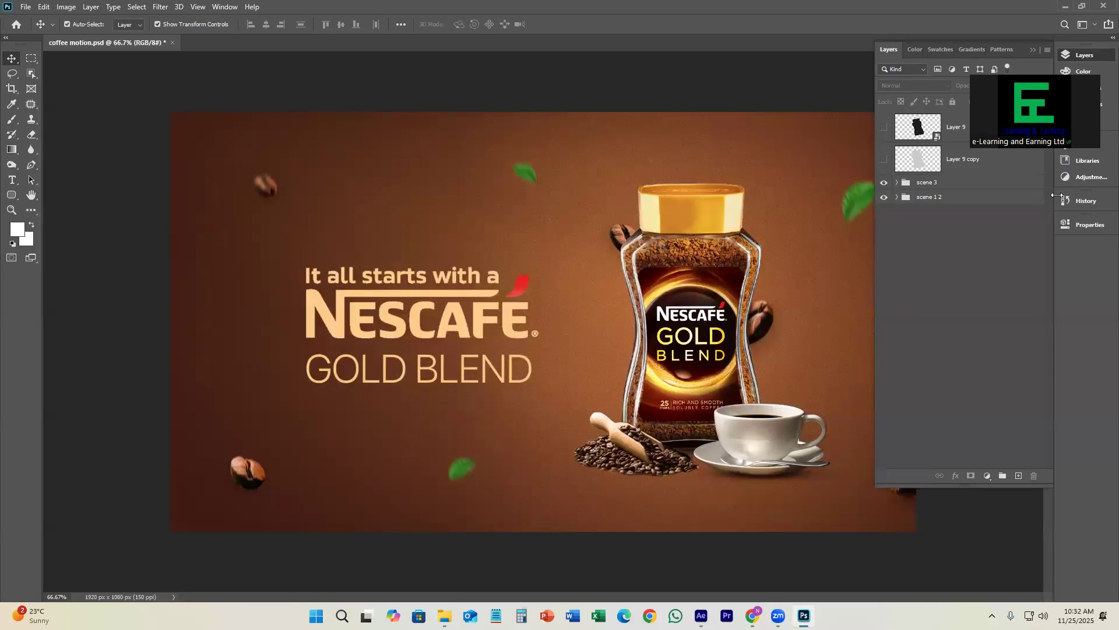
Step: Import coffee motion.psd from the Coffee Motion AD folder into the After Effects project as a Composition with Editable Layer Styles
{"action": "left_click", "coordinate": [1065, 6]}
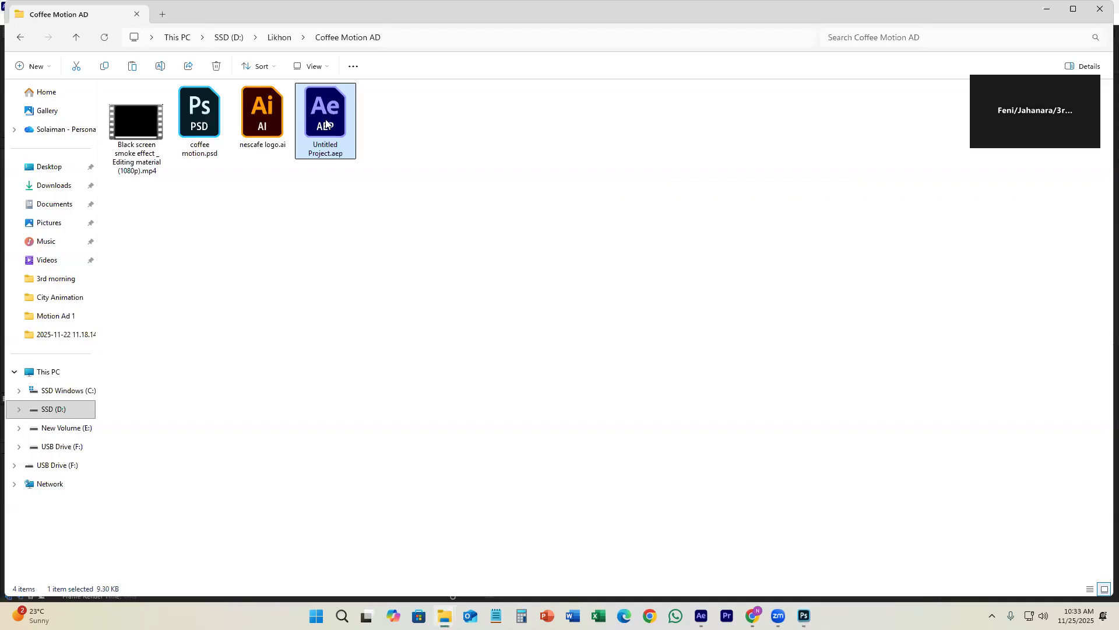
{"action": "left_click_drag", "start_coordinate": [199, 116], "coordinate": [86, 281]}
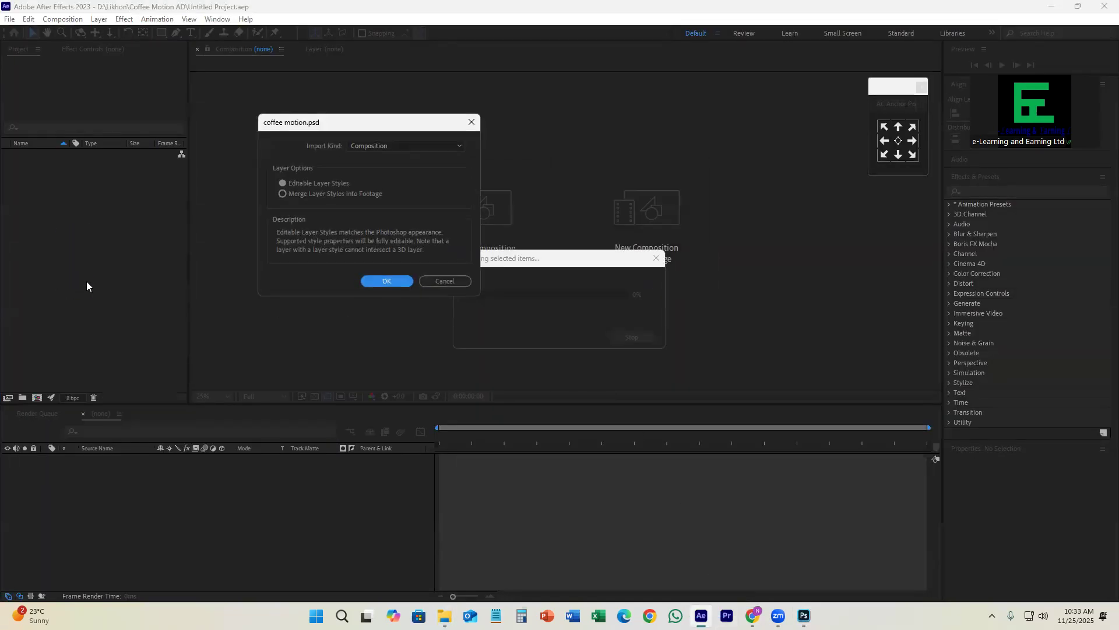
{"action": "left_click", "coordinate": [374, 282]}
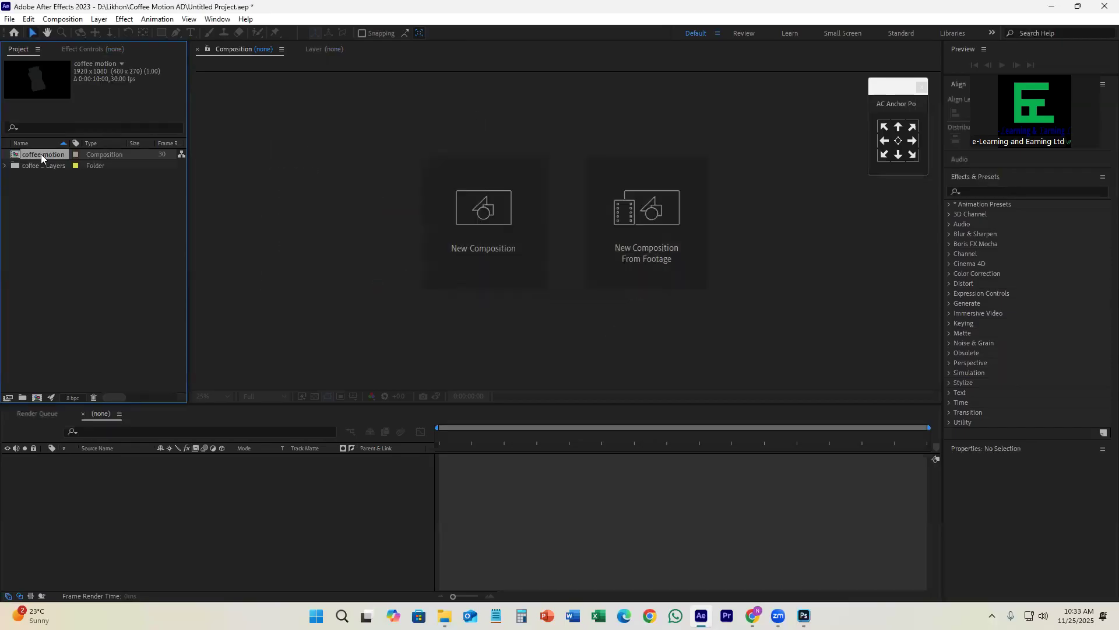
Step: Open the coffee motion composition, briefly check scene 3, and leave only the scene 1 2 layer visible
{"action": "double_click", "coordinate": [41, 154]}
{"action": "left_click", "coordinate": [7, 469]}
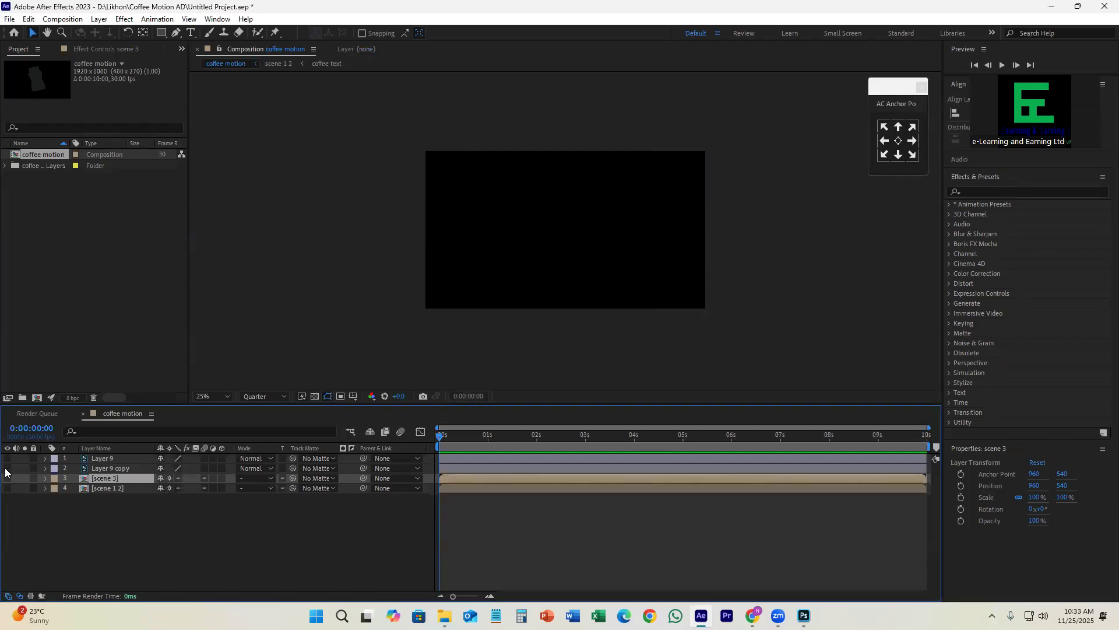
{"action": "left_click", "coordinate": [7, 478]}
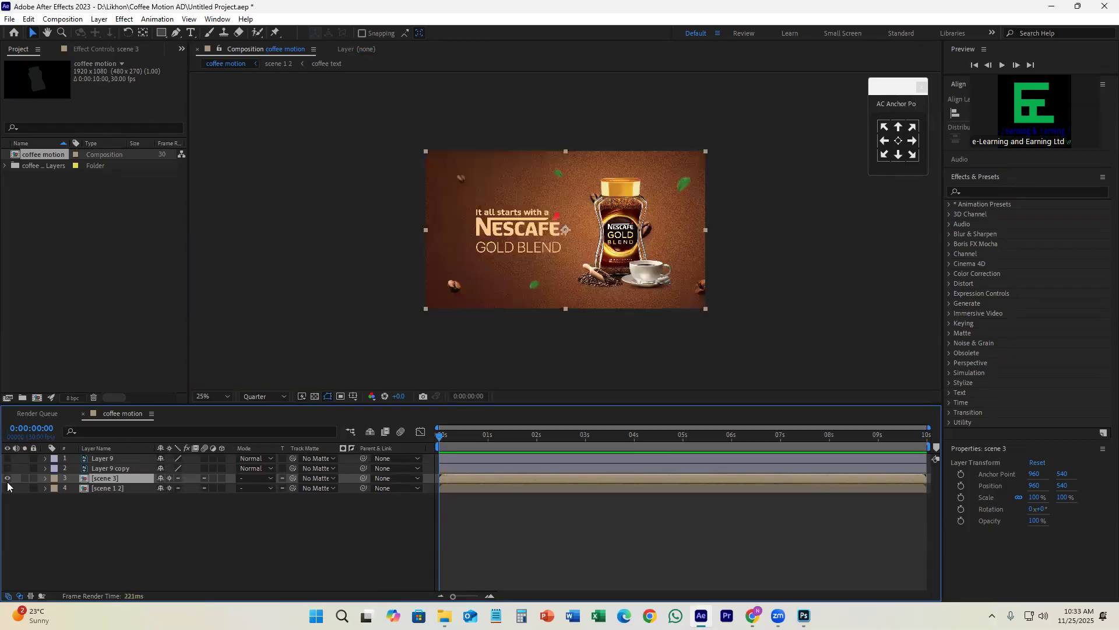
{"action": "left_click", "coordinate": [7, 478]}
{"action": "left_click", "coordinate": [7, 488]}
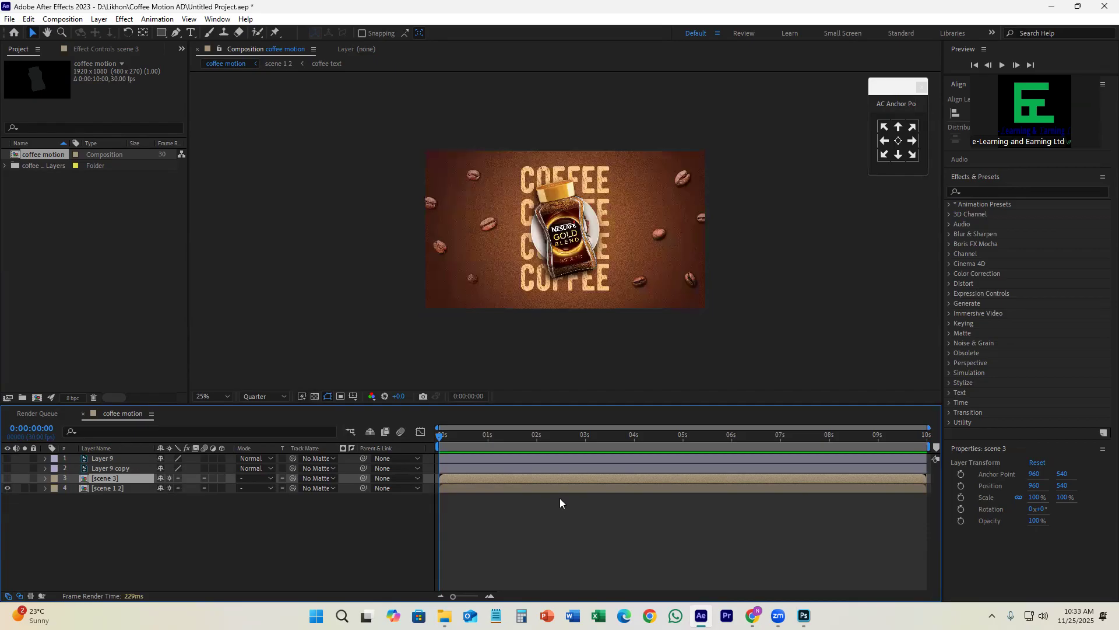
Step: Open the scene 1 2 precomposition and enlarge the timeline area to show its layers
{"action": "left_click", "coordinate": [470, 488]}
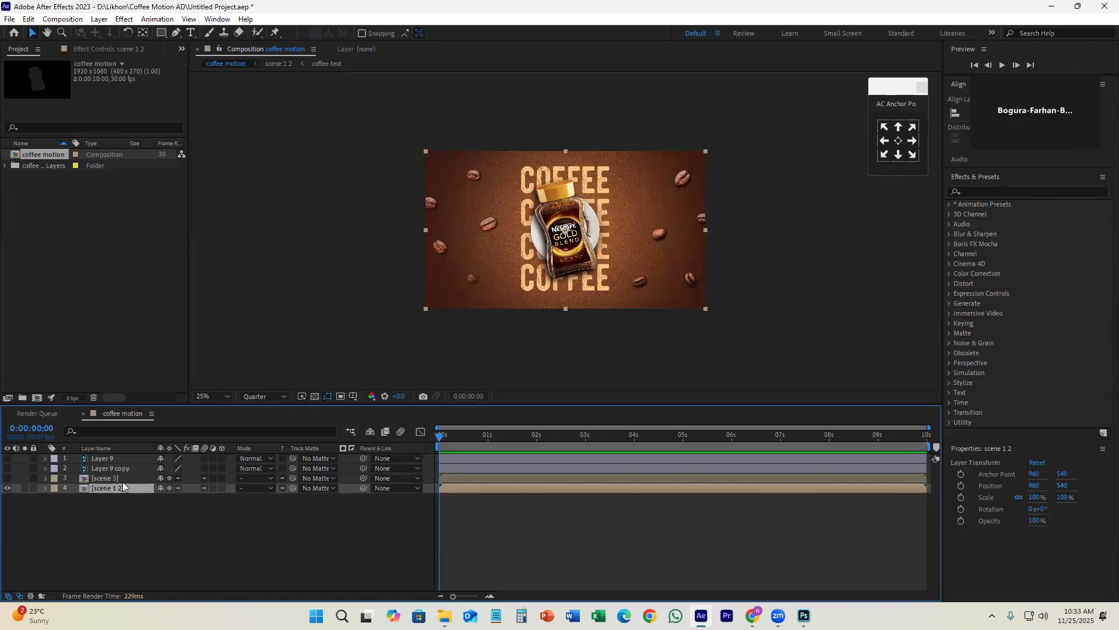
{"action": "left_click", "coordinate": [433, 539]}
{"action": "left_click", "coordinate": [467, 491]}
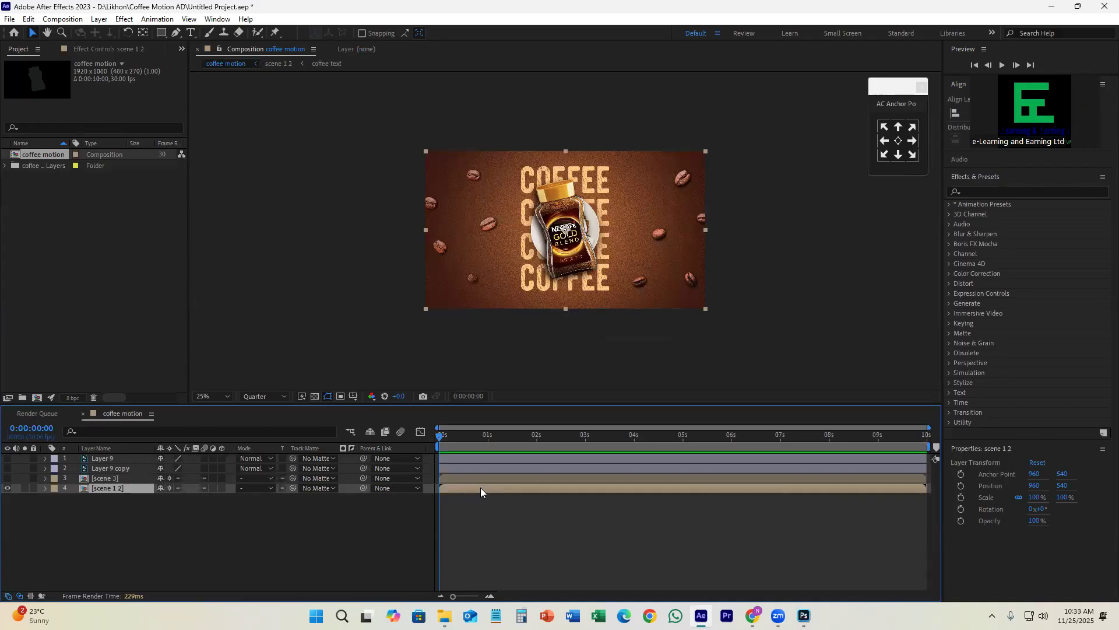
{"action": "double_click", "coordinate": [480, 491]}
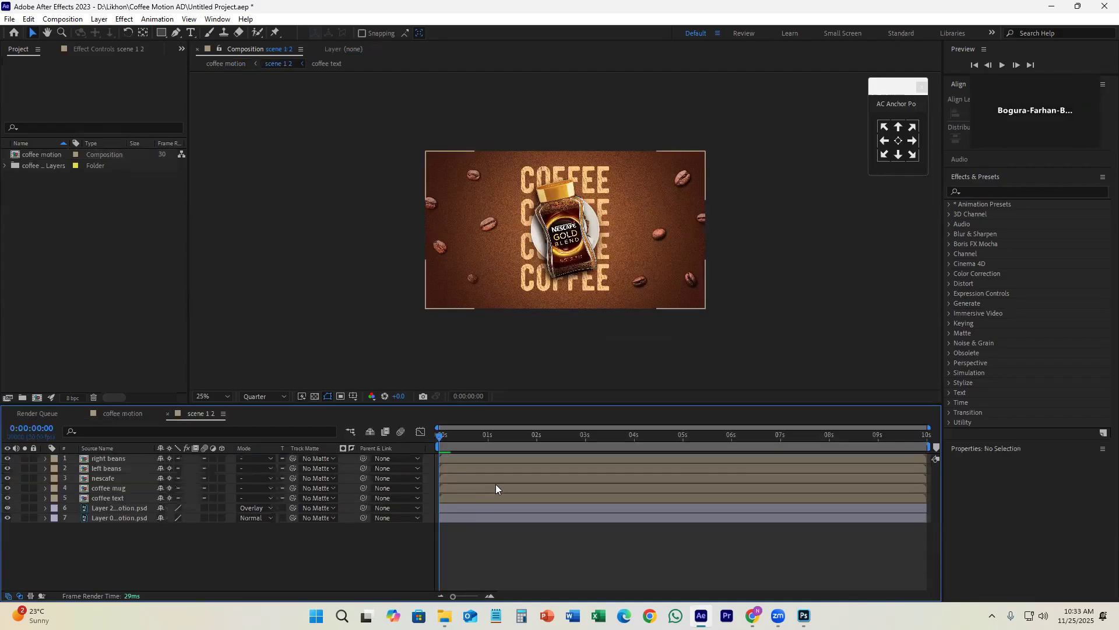
{"action": "left_click_drag", "start_coordinate": [500, 406], "coordinate": [502, 343]}
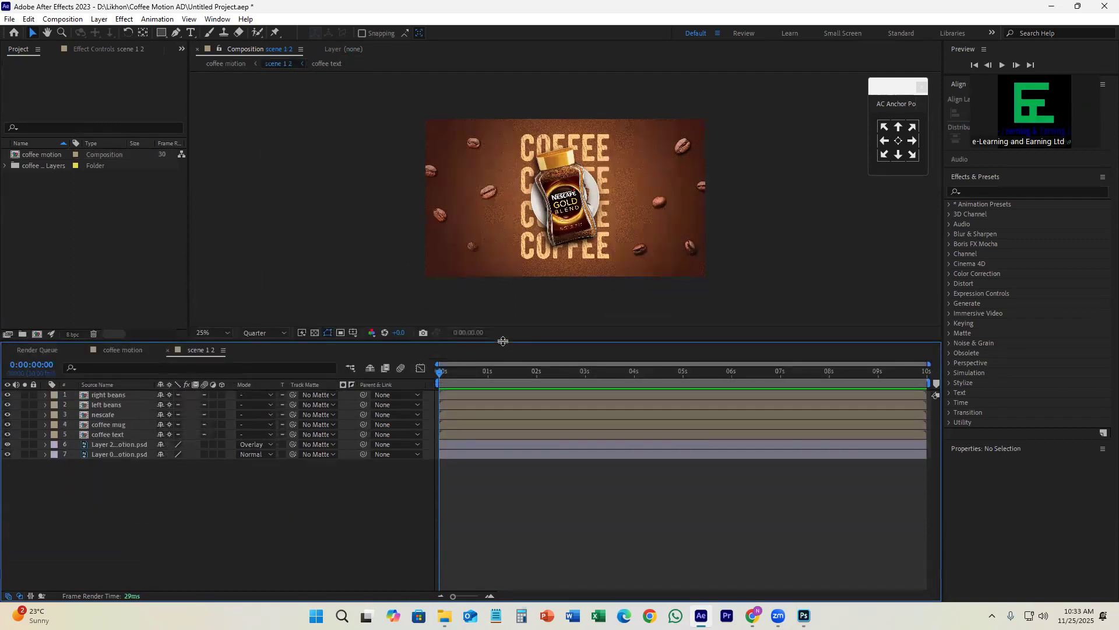
Step: Examine what the beans, nescafe, coffee mug, coffee text and background layers contain by hiding and showing each one
{"action": "left_click", "coordinate": [137, 396]}
{"action": "left_click", "coordinate": [7, 395]}
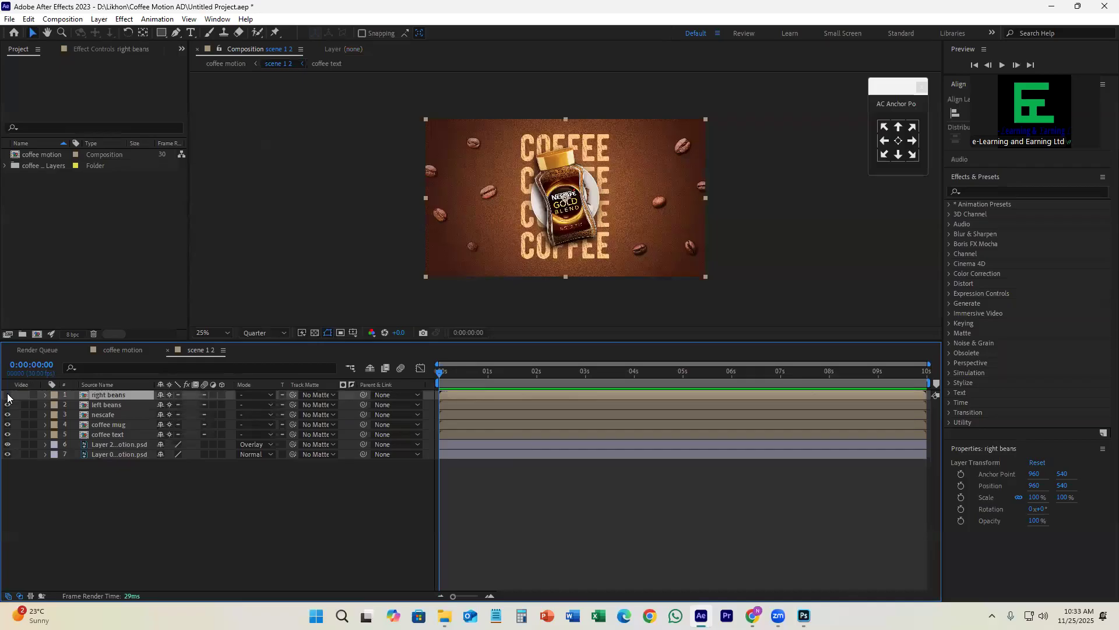
{"action": "left_click", "coordinate": [7, 395]}
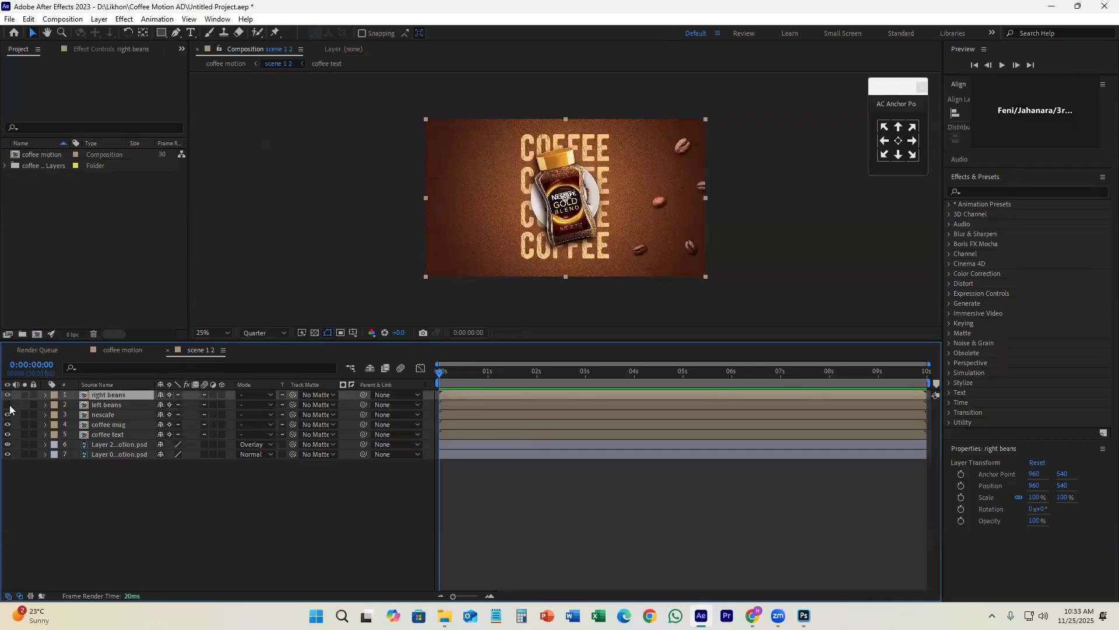
{"action": "left_click", "coordinate": [7, 414]}
{"action": "left_click", "coordinate": [7, 414]}
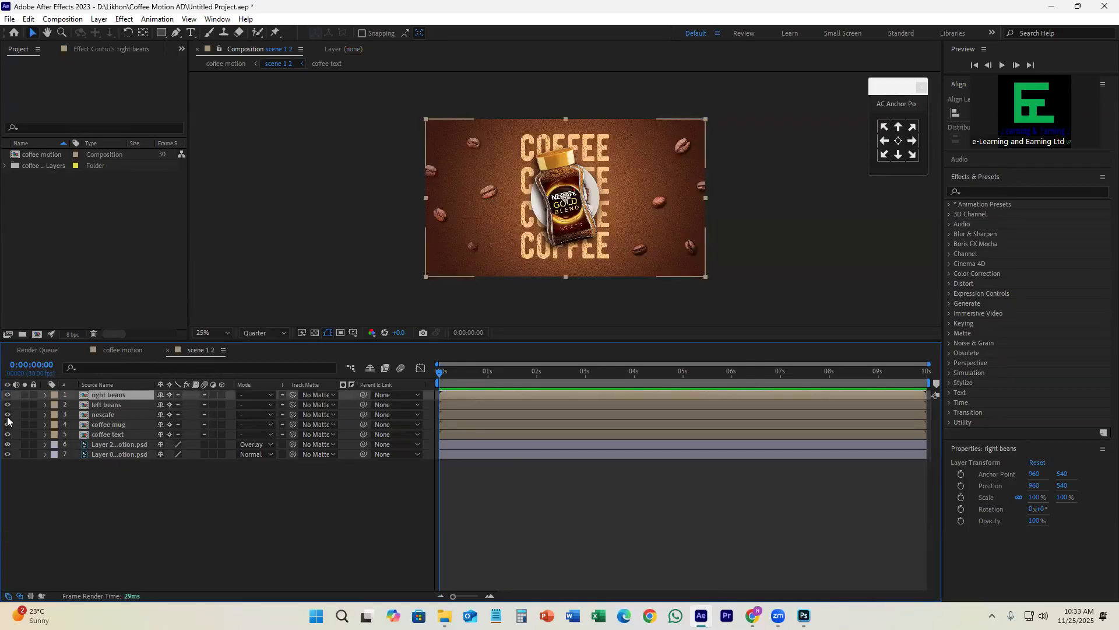
{"action": "left_click", "coordinate": [7, 425]}
{"action": "left_click", "coordinate": [7, 424]}
{"action": "left_click", "coordinate": [7, 435]}
{"action": "left_click", "coordinate": [7, 434]}
{"action": "left_click", "coordinate": [7, 454]}
{"action": "left_click", "coordinate": [7, 455]}
Step: Check the nescafe layer's visibility and shift the layer in time so it starts at about 6 seconds
{"action": "left_click", "coordinate": [112, 434]}
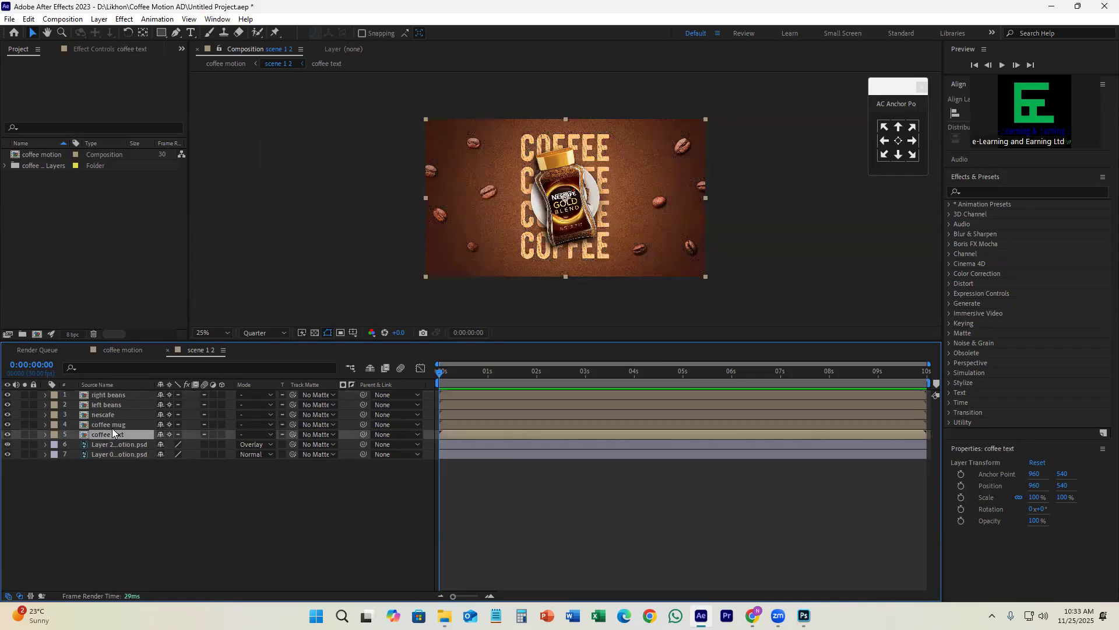
{"action": "left_click", "coordinate": [120, 415]}
{"action": "left_click", "coordinate": [7, 415]}
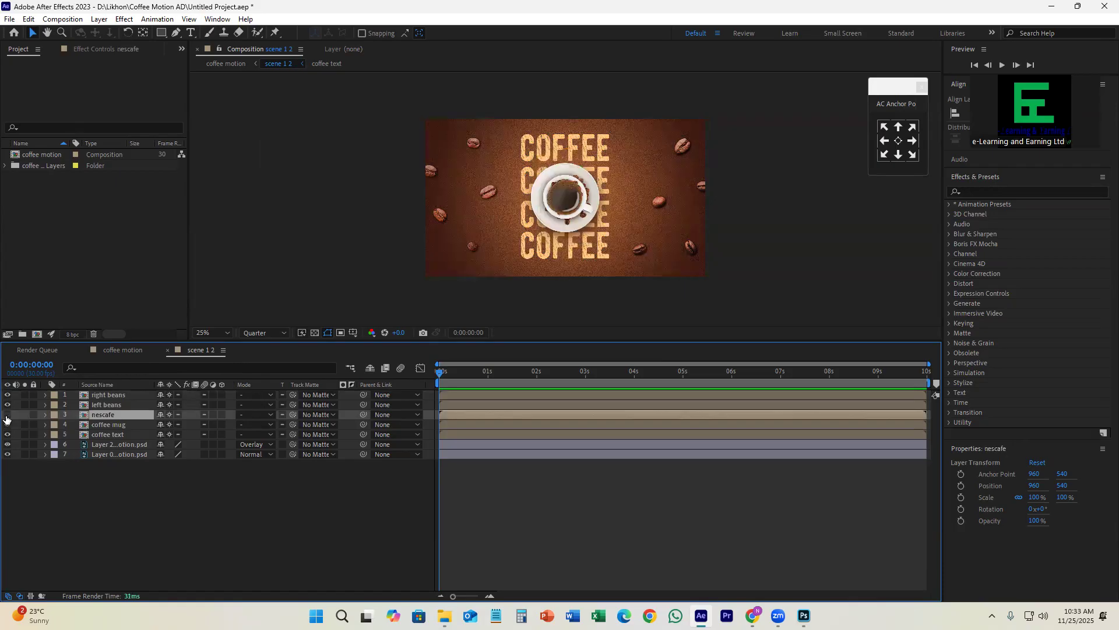
{"action": "left_click", "coordinate": [7, 415]}
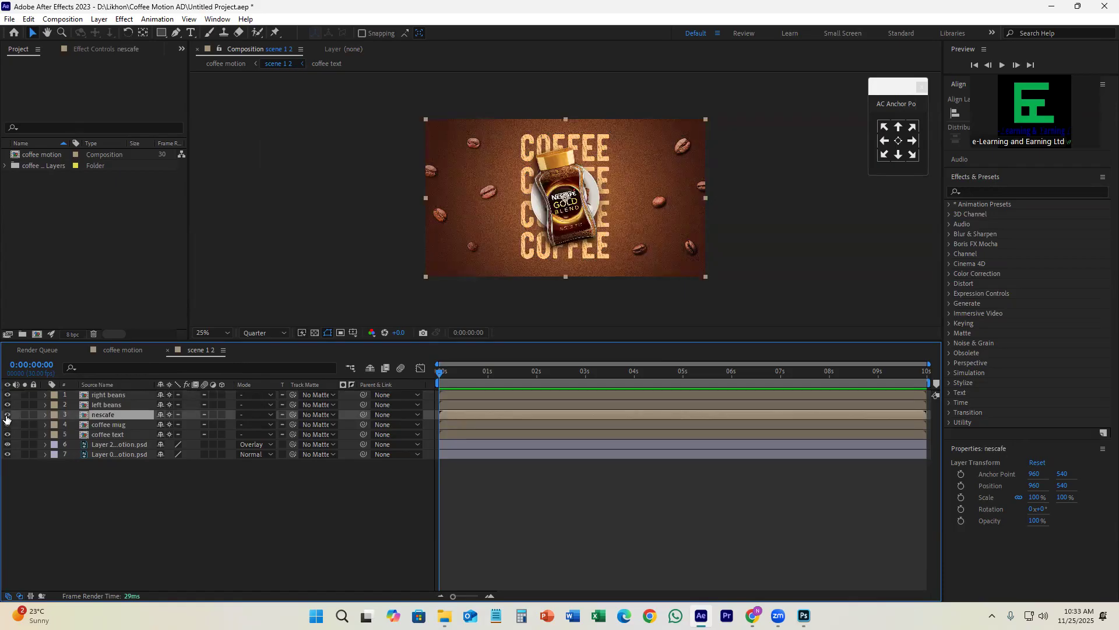
{"action": "left_click", "coordinate": [7, 415]}
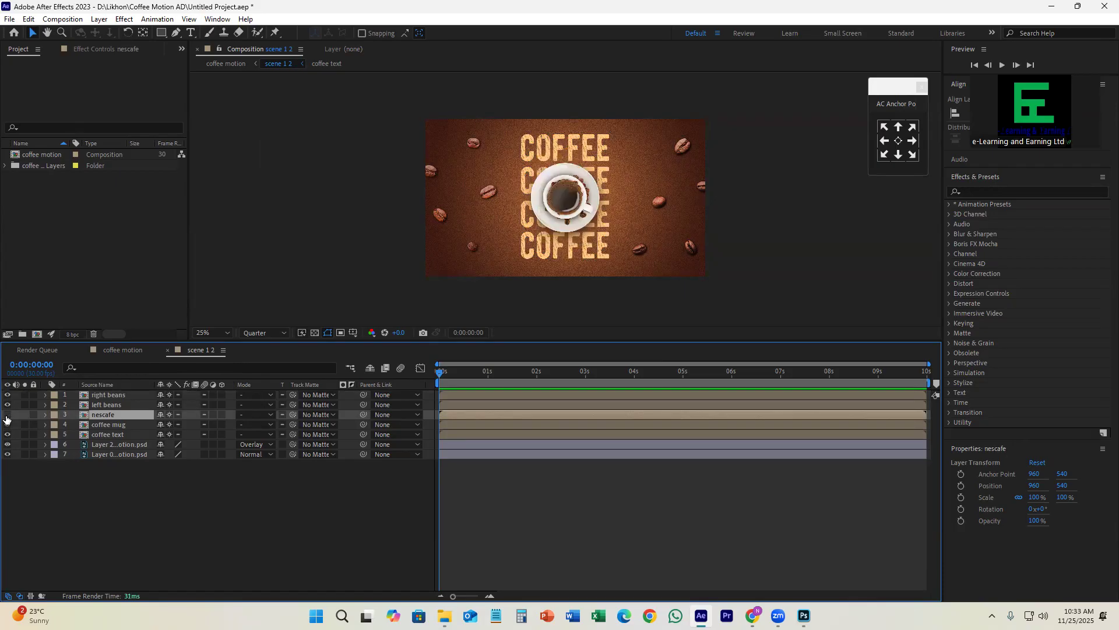
{"action": "left_click", "coordinate": [7, 415]}
{"action": "left_click_drag", "start_coordinate": [464, 413], "coordinate": [509, 414]}
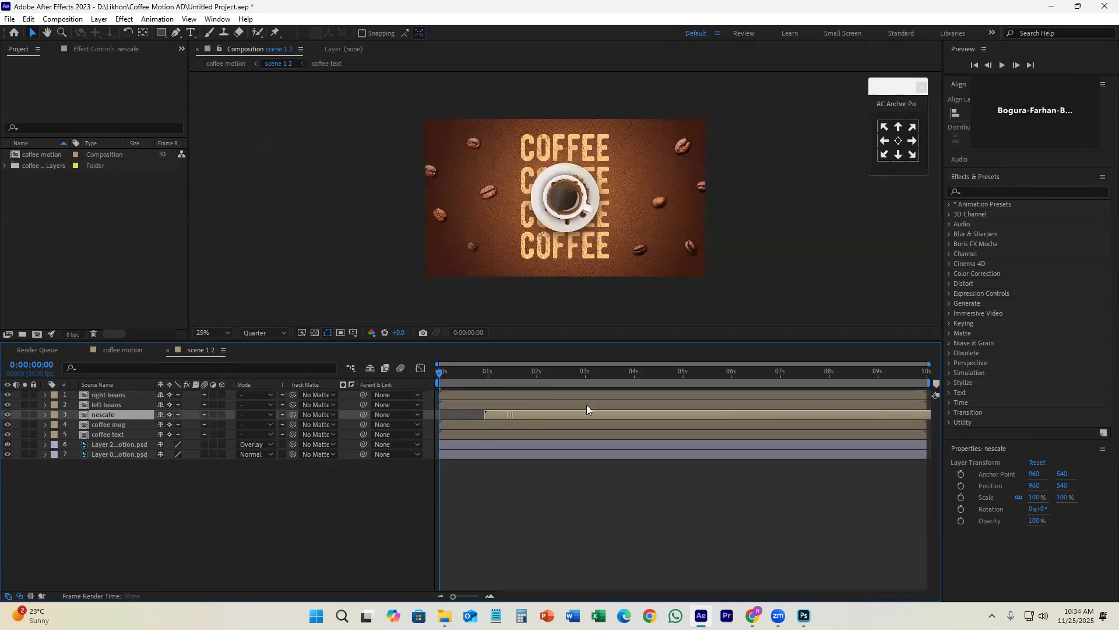
{"action": "left_click_drag", "start_coordinate": [586, 409], "coordinate": [835, 409]}
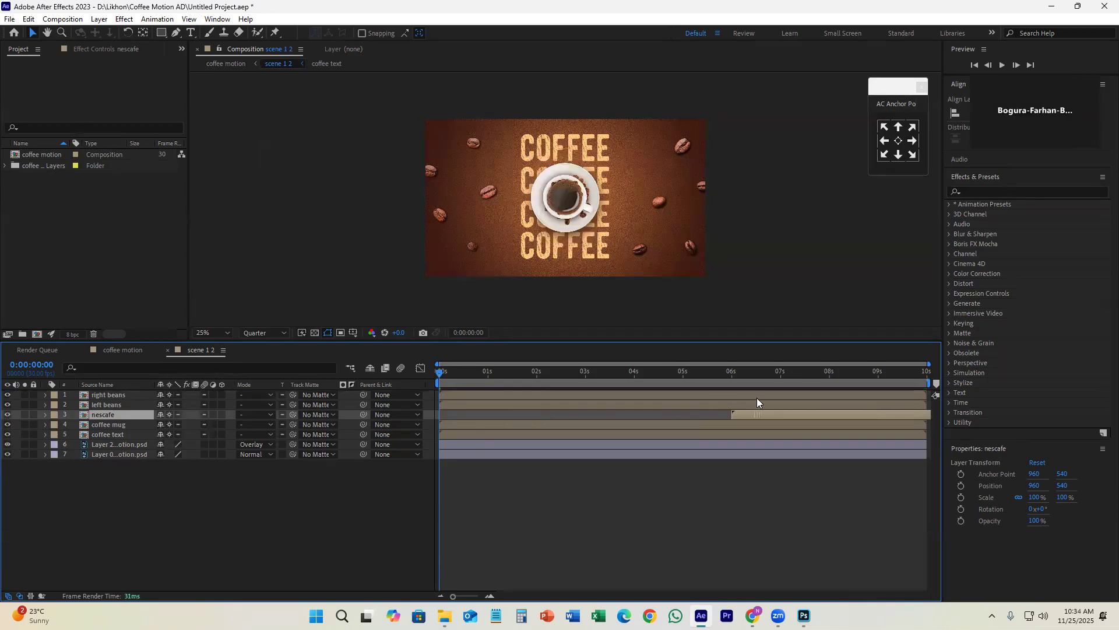
Step: Examine the left beans, right beans and coffee mug layers by hiding and showing each one
{"action": "left_click", "coordinate": [117, 406]}
{"action": "left_click", "coordinate": [7, 405]}
{"action": "left_click", "coordinate": [7, 405]}
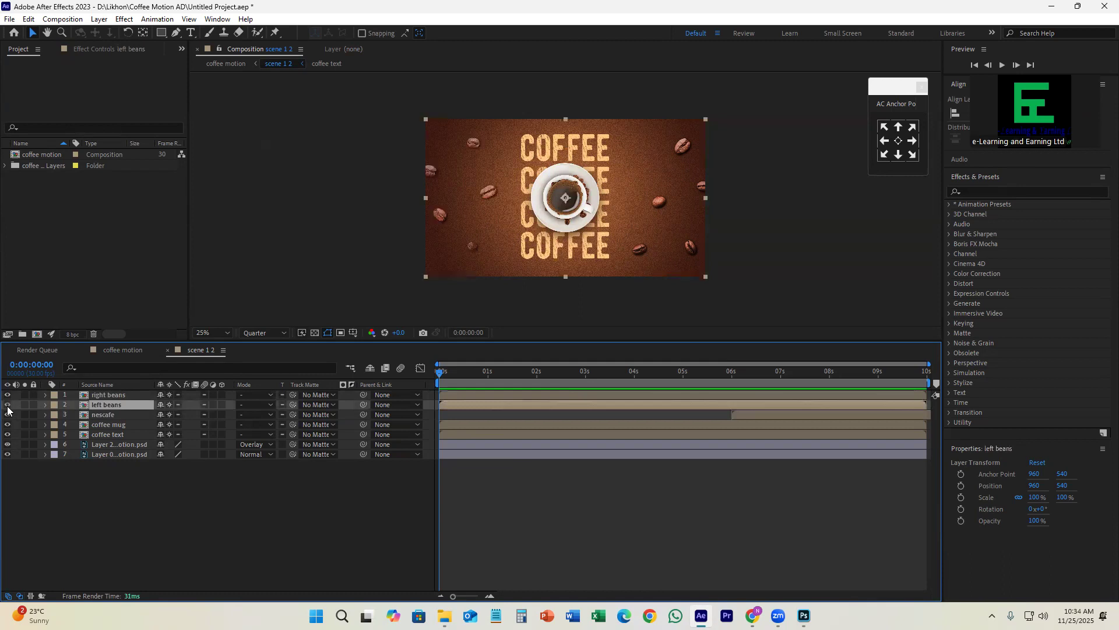
{"action": "left_click", "coordinate": [7, 395]}
{"action": "left_click", "coordinate": [8, 396]}
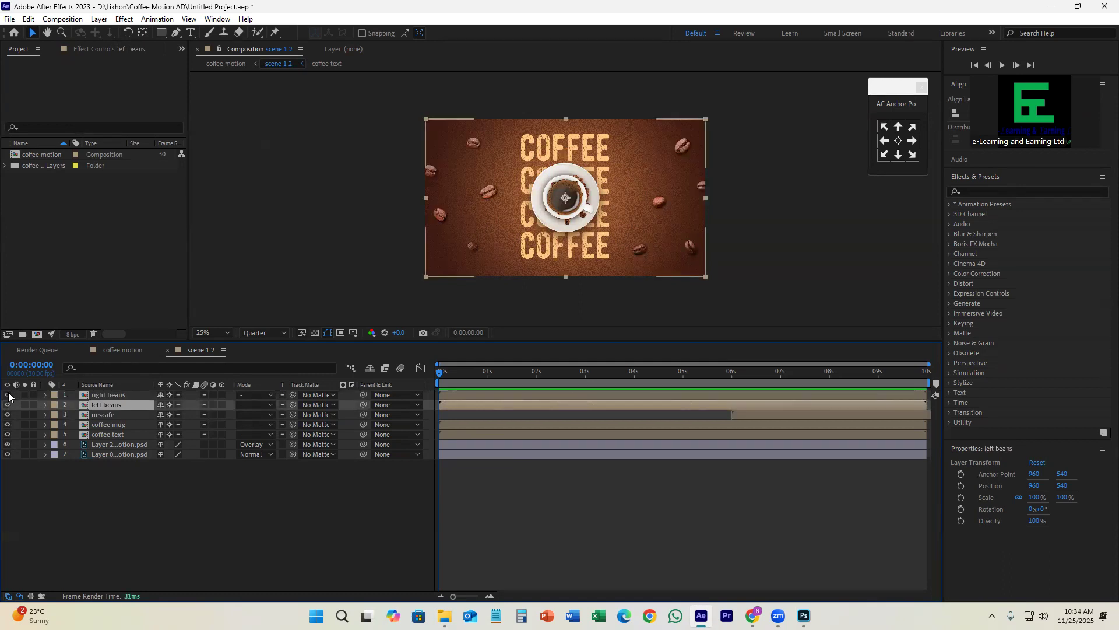
{"action": "left_click", "coordinate": [119, 425]}
{"action": "left_click", "coordinate": [8, 425]}
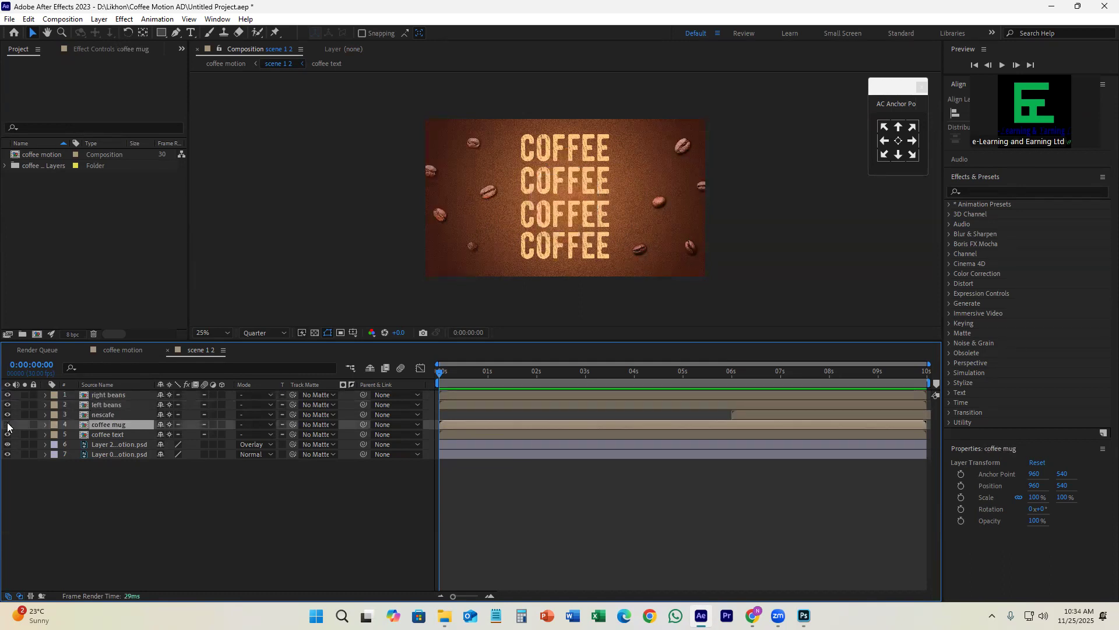
{"action": "left_click", "coordinate": [7, 425]}
Step: Open the coffee mug precomposition and hide its coffe layer
{"action": "double_click", "coordinate": [477, 424]}
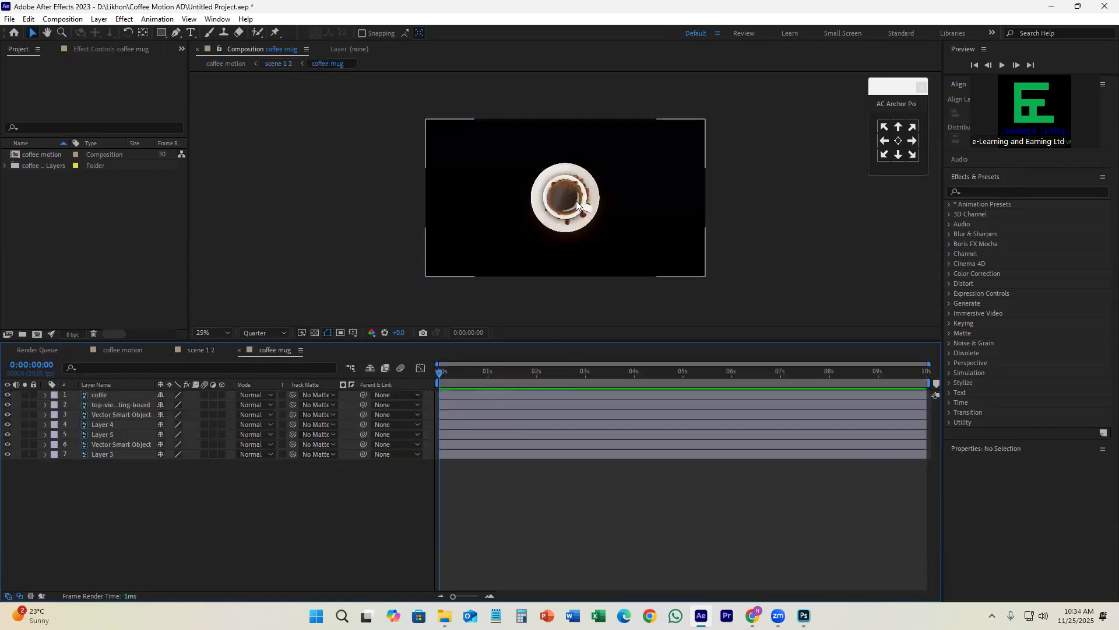
{"action": "scroll", "coordinate": [576, 201], "scroll_direction": "up", "scroll_amount": 2}
{"action": "left_click", "coordinate": [7, 395]}
{"action": "left_click", "coordinate": [7, 395]}
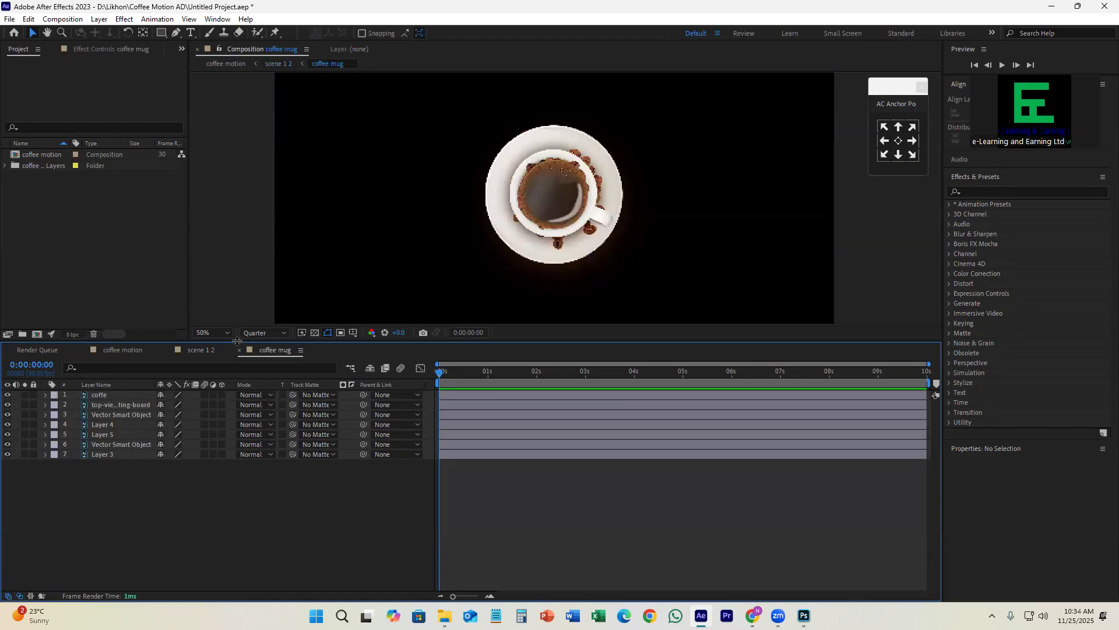
{"action": "left_click", "coordinate": [8, 395]}
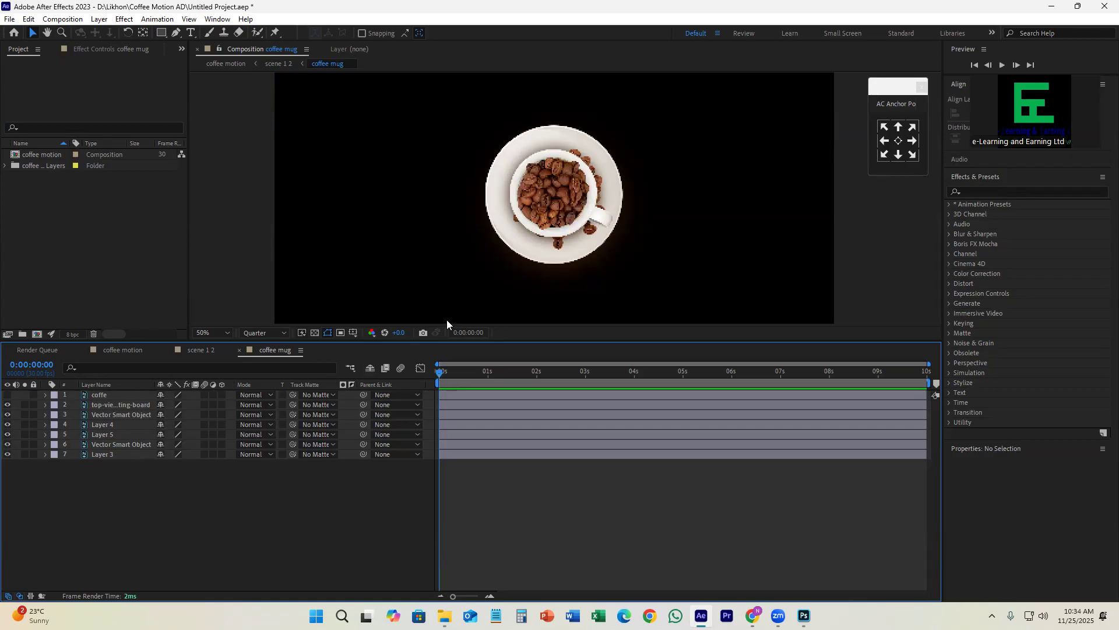
Step: Back in scene 1 2, add Scale and Rotation keyframes to the coffee mug layer at 1 second and show both properties
{"action": "left_click", "coordinate": [200, 349]}
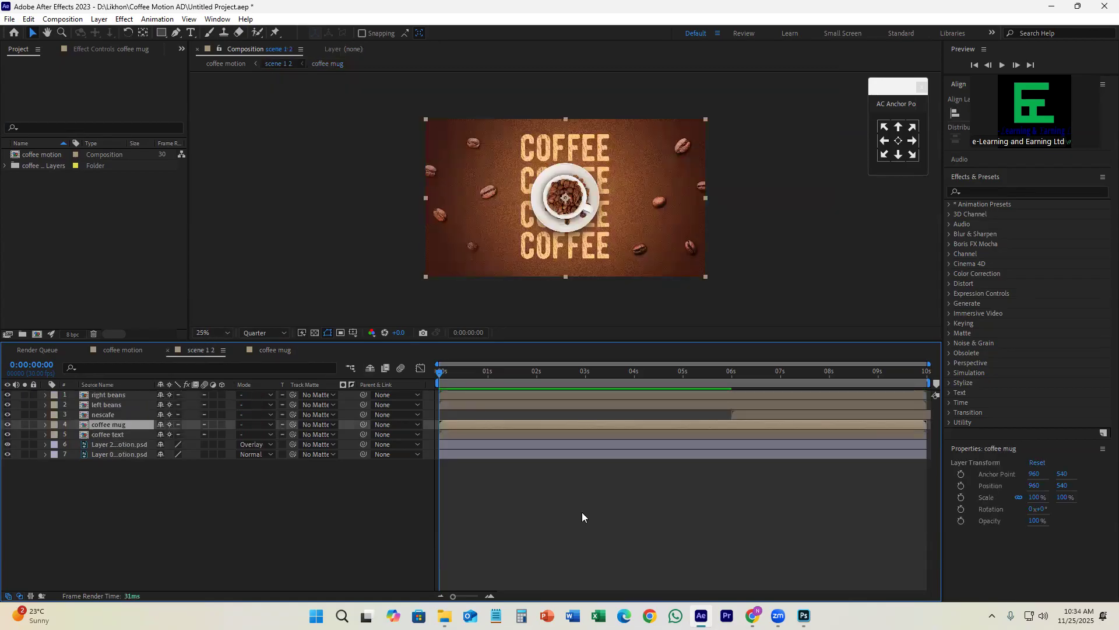
{"action": "left_click_drag", "start_coordinate": [480, 372], "coordinate": [489, 372]}
{"action": "key", "text": "s"}
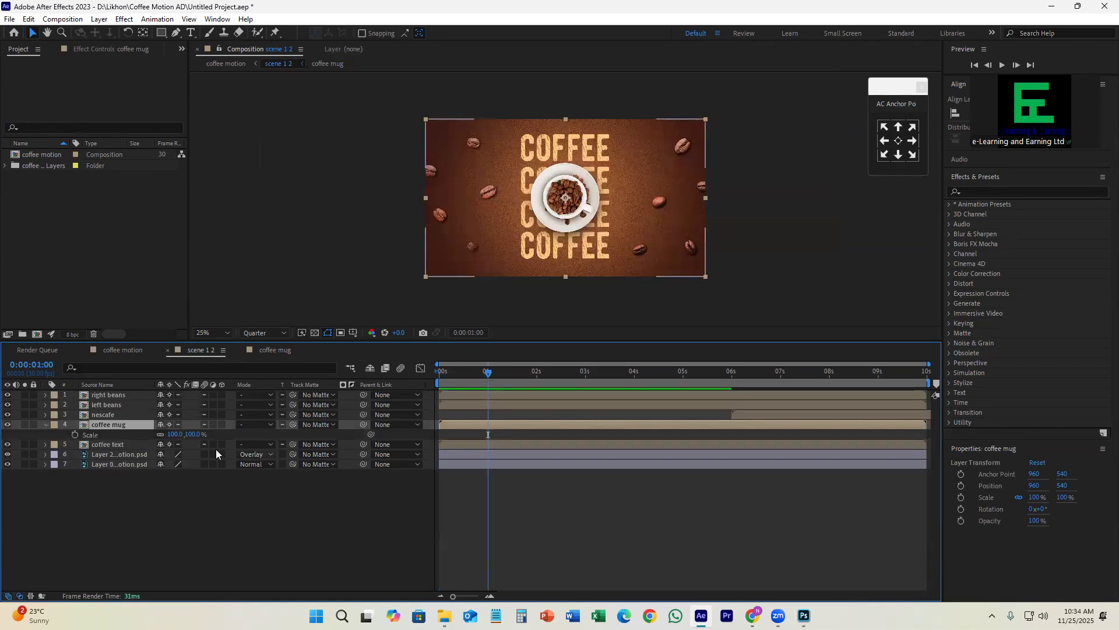
{"action": "left_click", "coordinate": [74, 434]}
{"action": "key", "text": "r"}
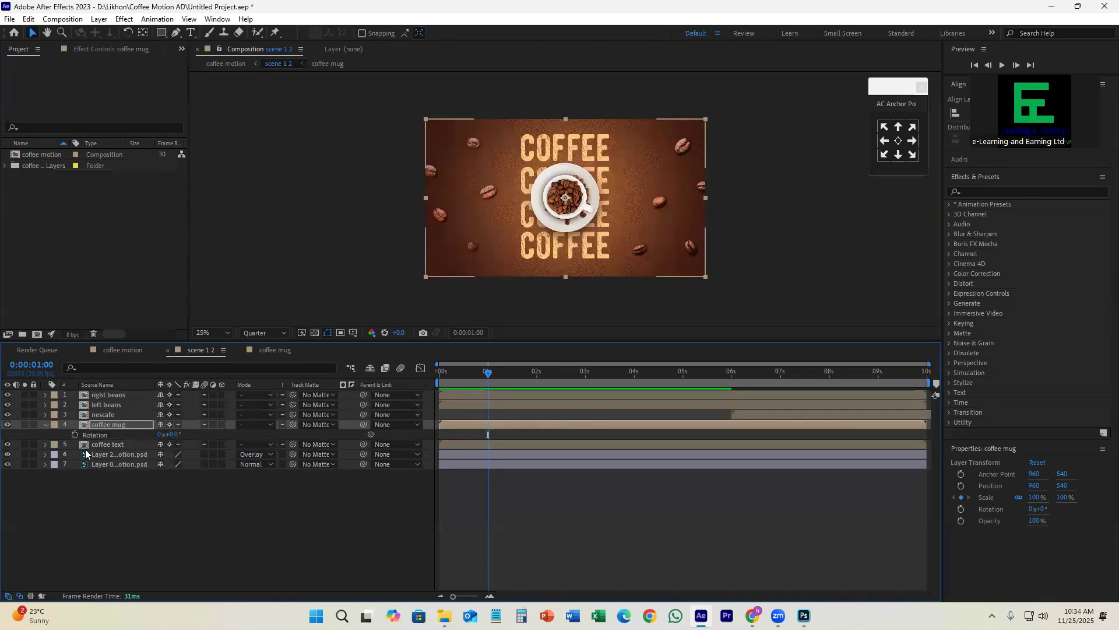
{"action": "left_click", "coordinate": [75, 434]}
{"action": "key", "text": "u"}
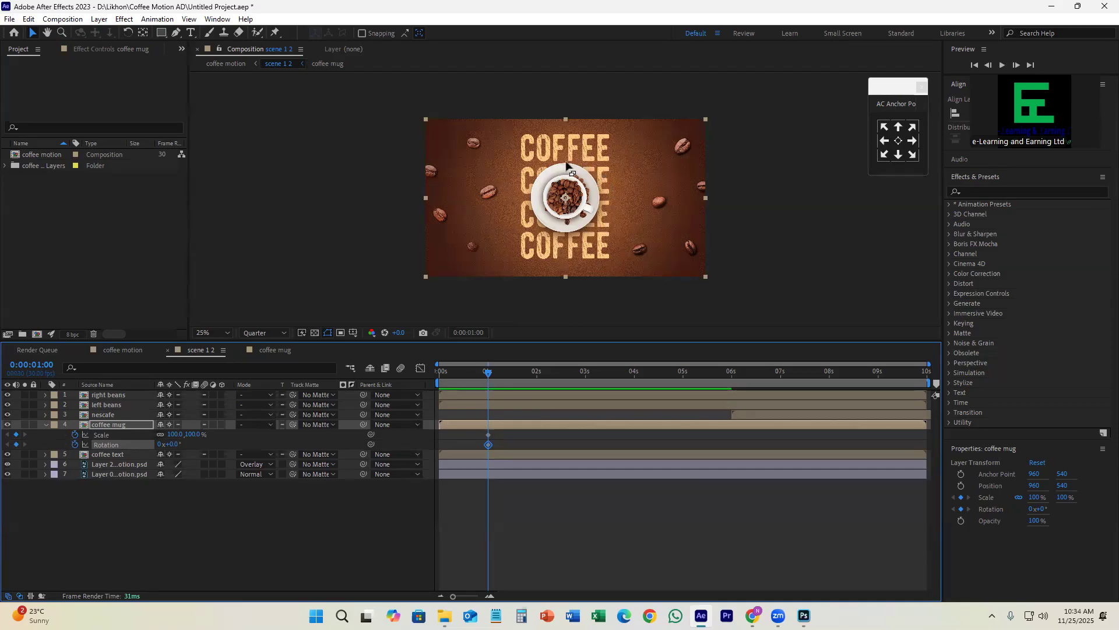
Step: At 0 seconds, set the coffee mug layer's Rotation to 5 full turns and its Scale to 0%
{"action": "left_click_drag", "start_coordinate": [488, 372], "coordinate": [426, 410]}
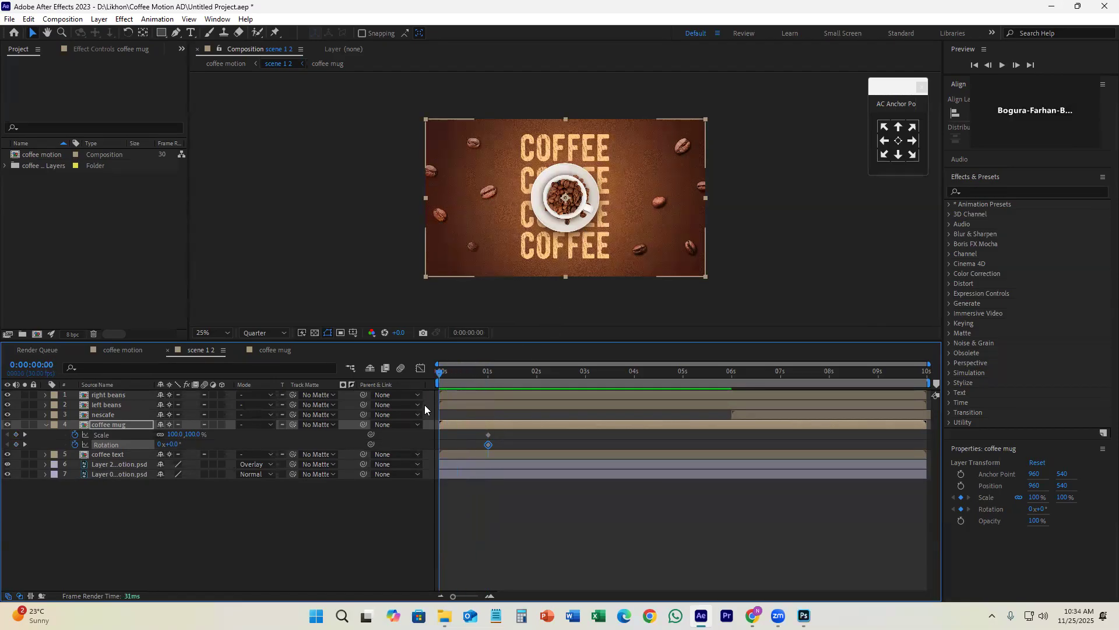
{"action": "left_click", "coordinate": [160, 444]}
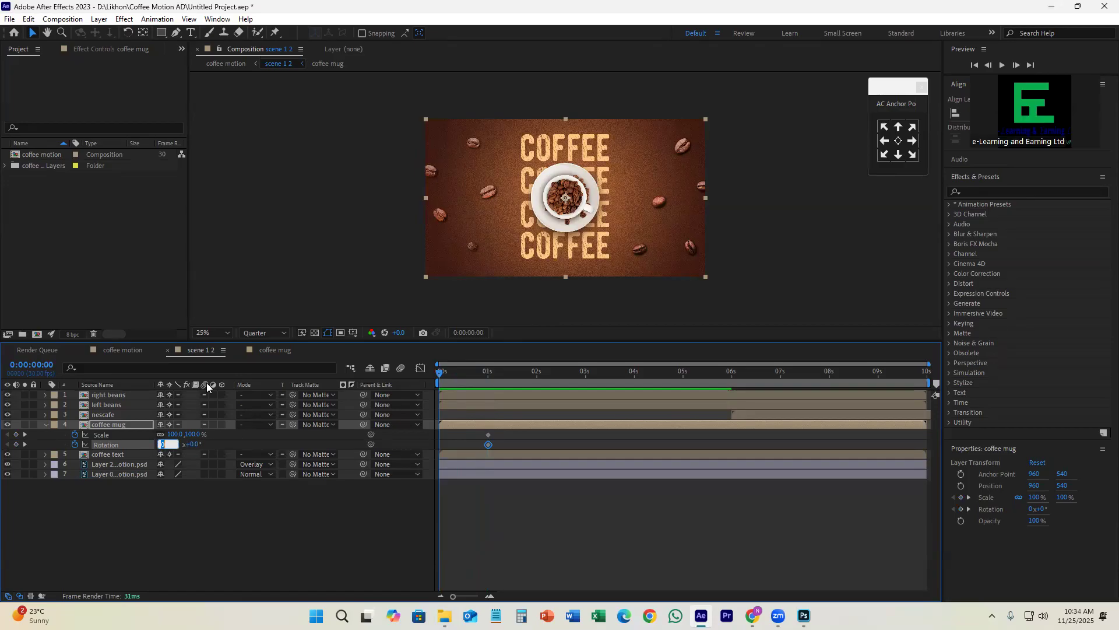
{"action": "type", "text": "5"}
{"action": "key", "text": "Return"}
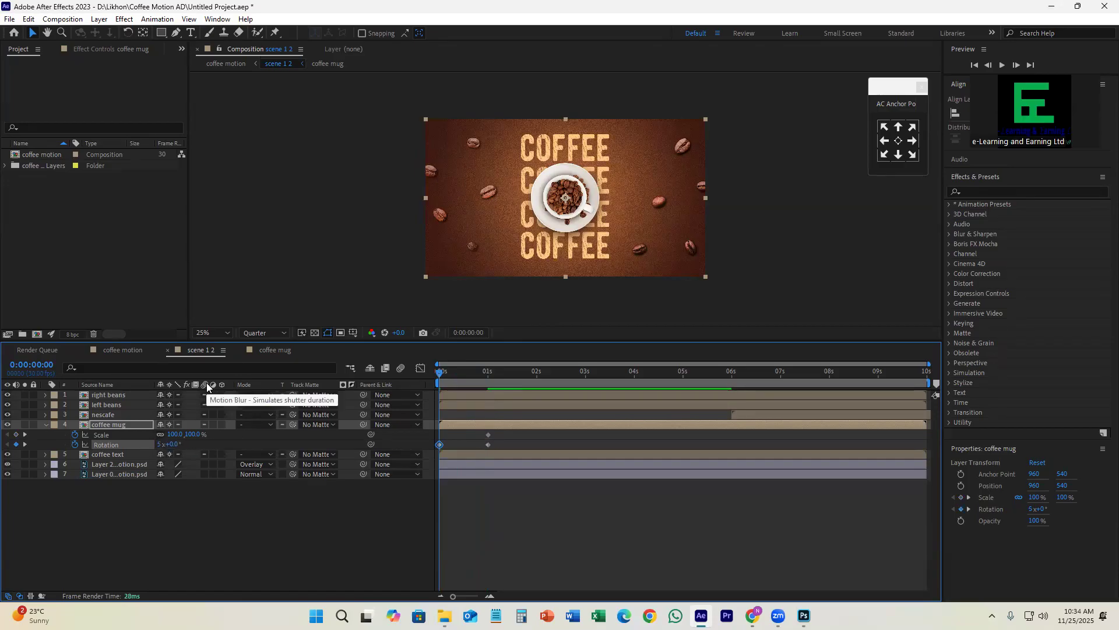
{"action": "left_click", "coordinate": [188, 435]}
{"action": "type", "text": "0"}
{"action": "key", "text": "Return"}
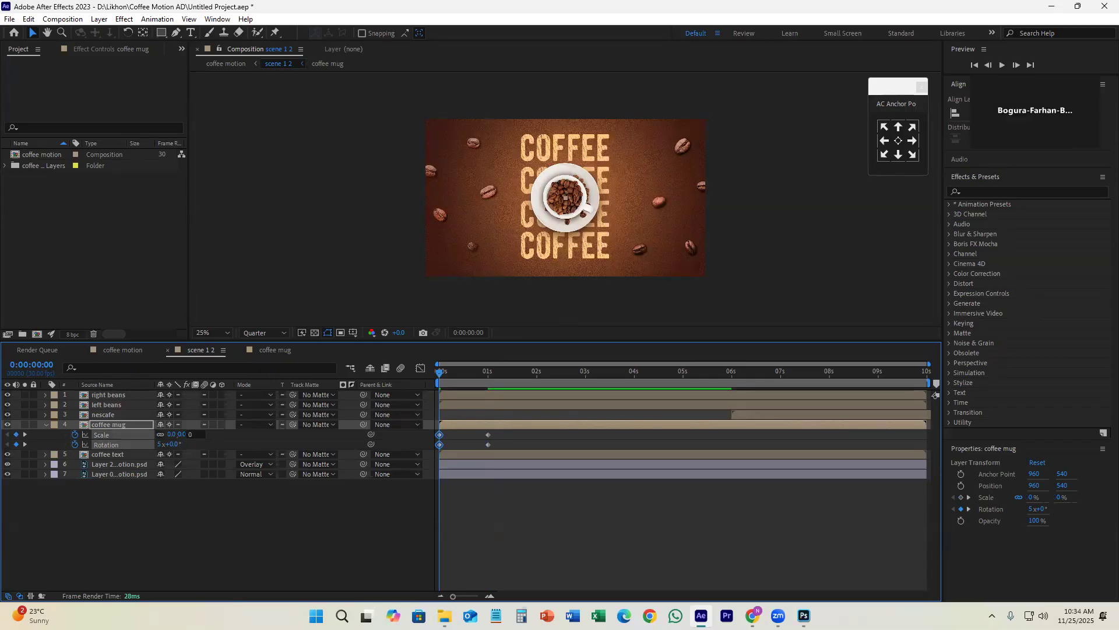
Step: Apply Easy Ease to all the coffee mug's Scale and Rotation keyframes and preview the animation from the start
{"action": "left_click_drag", "start_coordinate": [509, 429], "coordinate": [436, 449]}
{"action": "key", "text": "F9"}
{"action": "key", "text": "space"}
{"action": "left_click_drag", "start_coordinate": [480, 384], "coordinate": [412, 405]}
{"action": "key", "text": "space"}
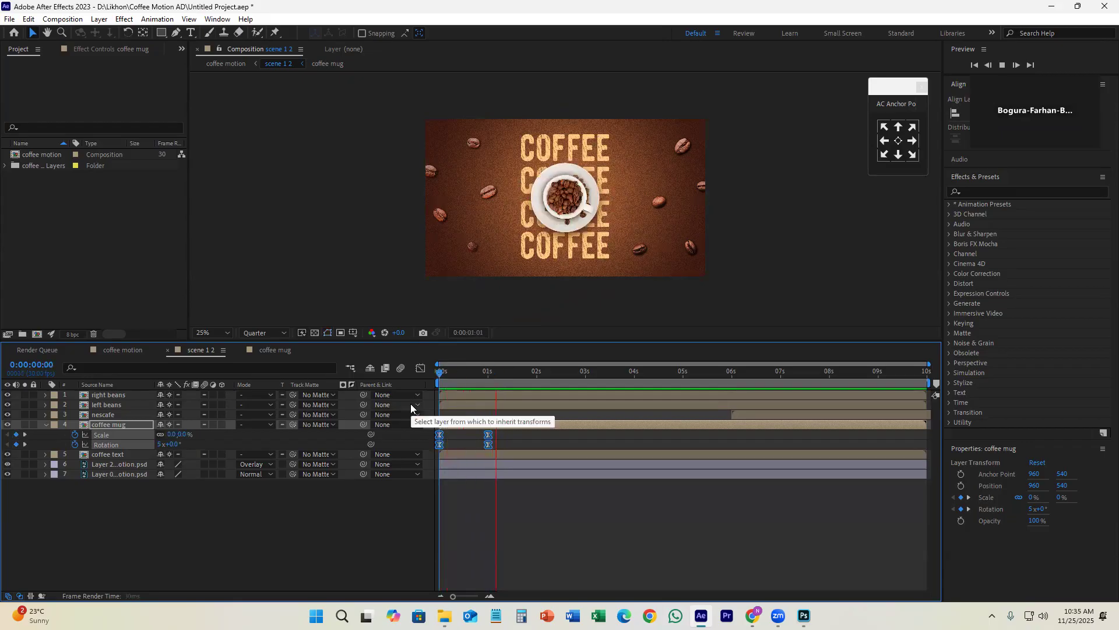
{"action": "key", "text": "space"}
{"action": "key", "text": "Home"}
{"action": "key", "text": "space"}
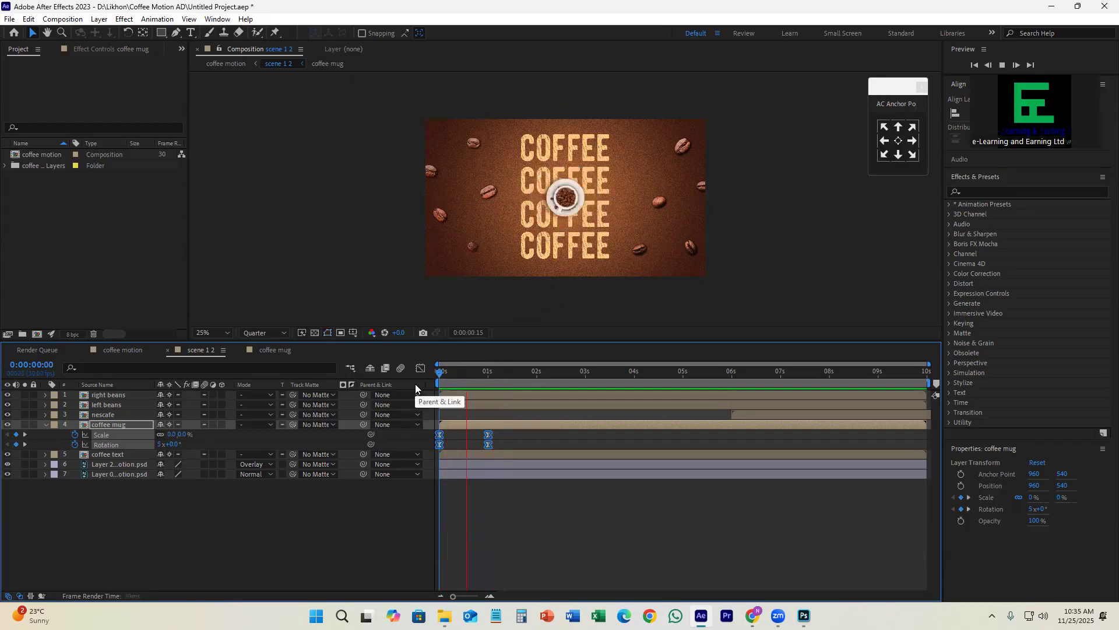
Step: Try setting the coffee mug layer's starting Rotation to 8 full turns, preview it, undo the change and replay the animation
{"action": "key", "text": "space"}
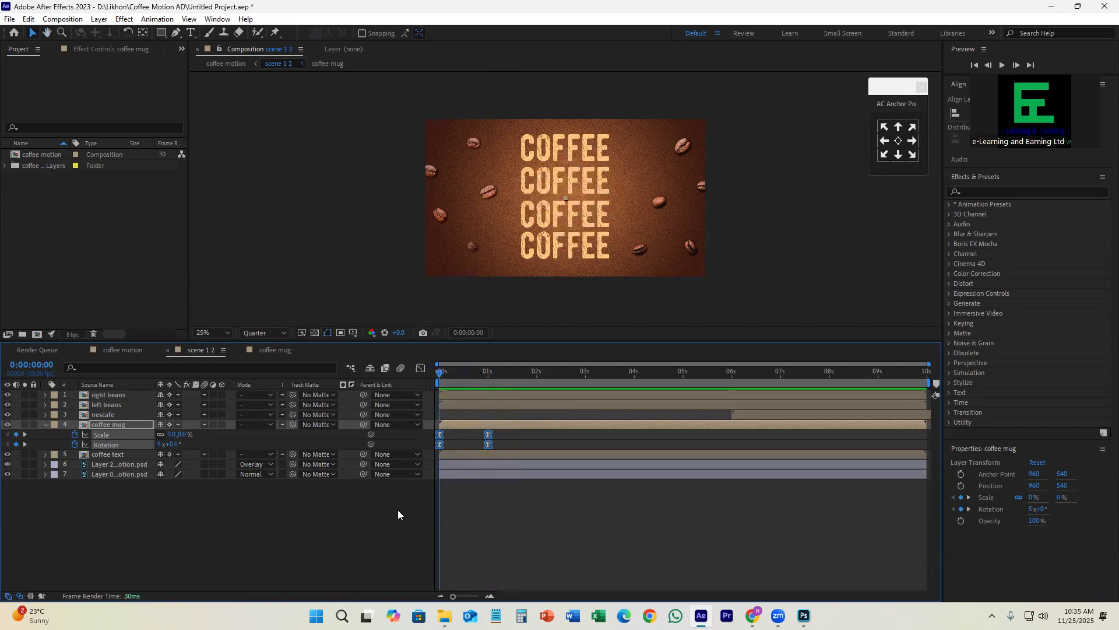
{"action": "left_click", "coordinate": [182, 521]}
{"action": "left_click", "coordinate": [159, 444]}
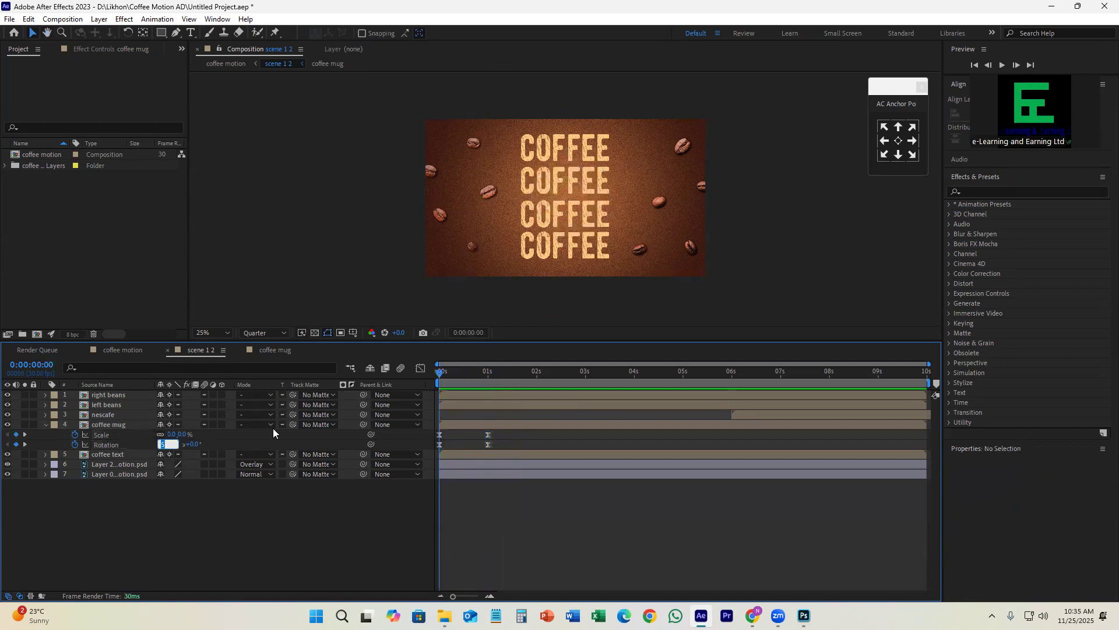
{"action": "type", "text": "8"}
{"action": "key", "text": "Return"}
{"action": "key", "text": "space"}
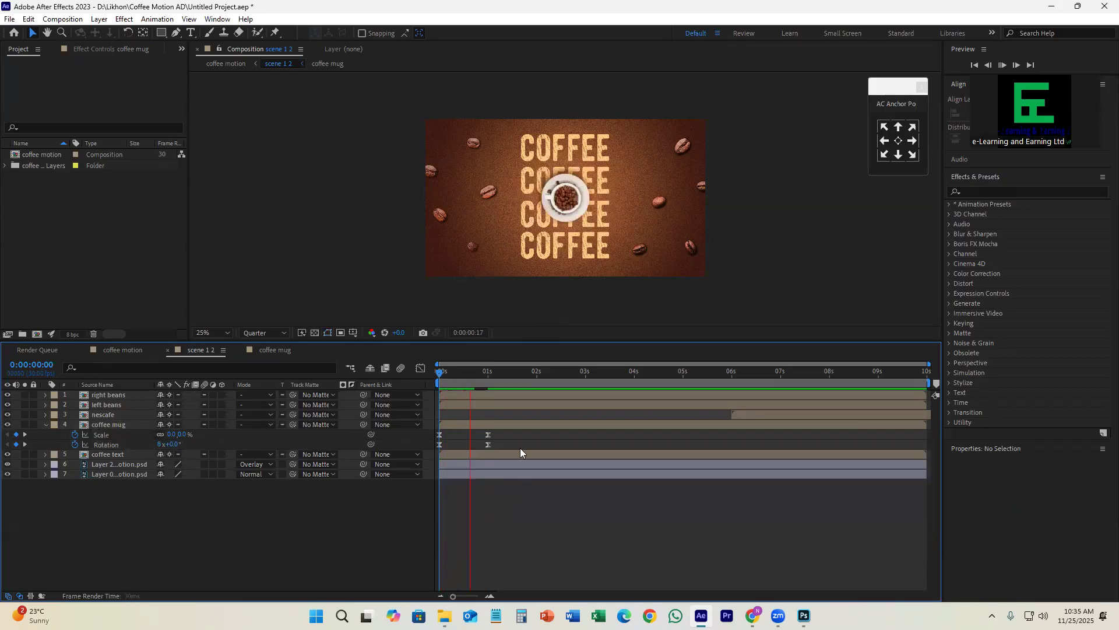
{"action": "key", "text": "space"}
{"action": "key", "text": "ctrl+z"}
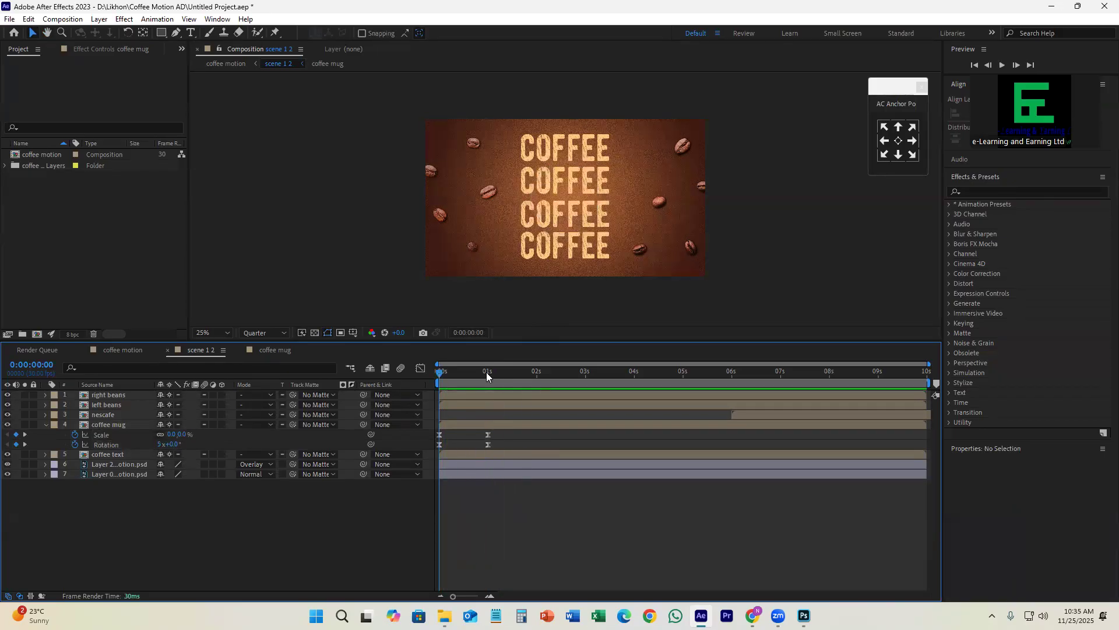
{"action": "key", "text": "space"}
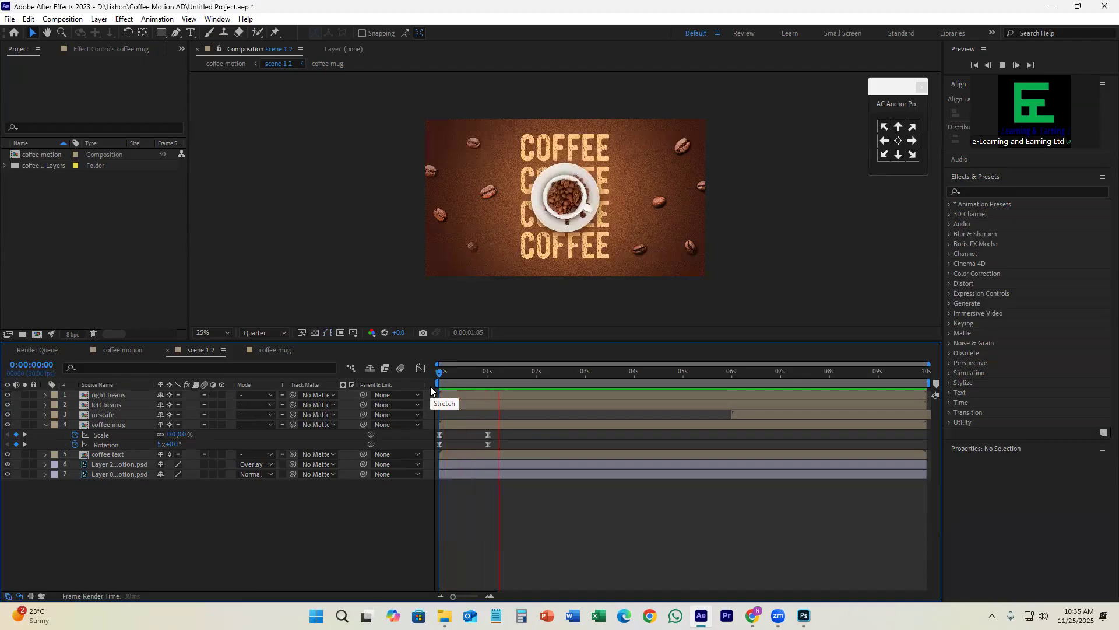
{"action": "key", "text": "space"}
Step: Reshape the coffee mug's Scale and Rotation speed curves in the Graph Editor to start fast and ease out slowly, and preview the result
{"action": "mouse_move", "coordinate": [488, 374]}
{"action": "left_mouse_down"}
{"action": "mouse_move", "coordinate": [442, 383]}
{"action": "mouse_move", "coordinate": [493, 388]}
{"action": "left_mouse_up"}
{"action": "left_click_drag", "start_coordinate": [498, 431], "coordinate": [436, 452]}
{"action": "left_click", "coordinate": [420, 369]}
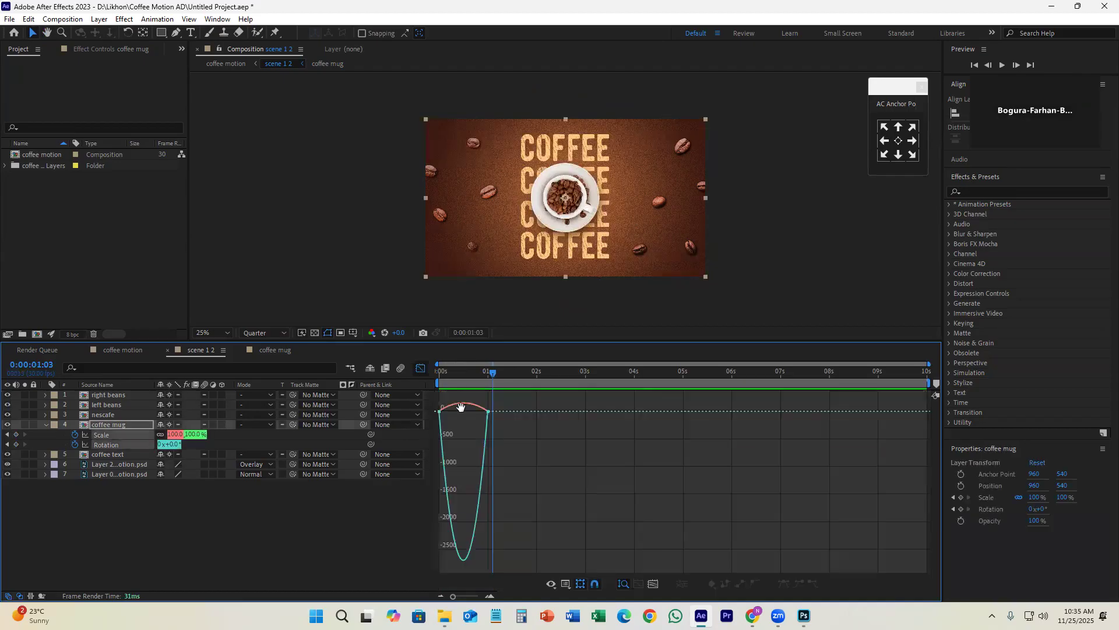
{"action": "left_click_drag", "start_coordinate": [528, 487], "coordinate": [440, 414]}
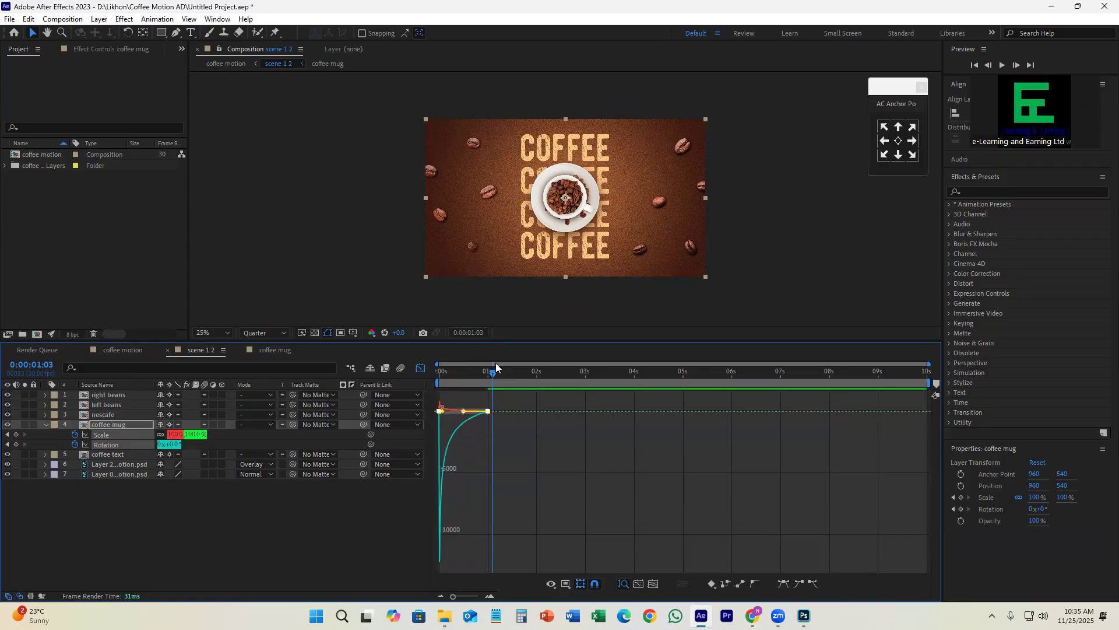
{"action": "left_click_drag", "start_coordinate": [493, 369], "coordinate": [429, 384]}
{"action": "key", "text": "space"}
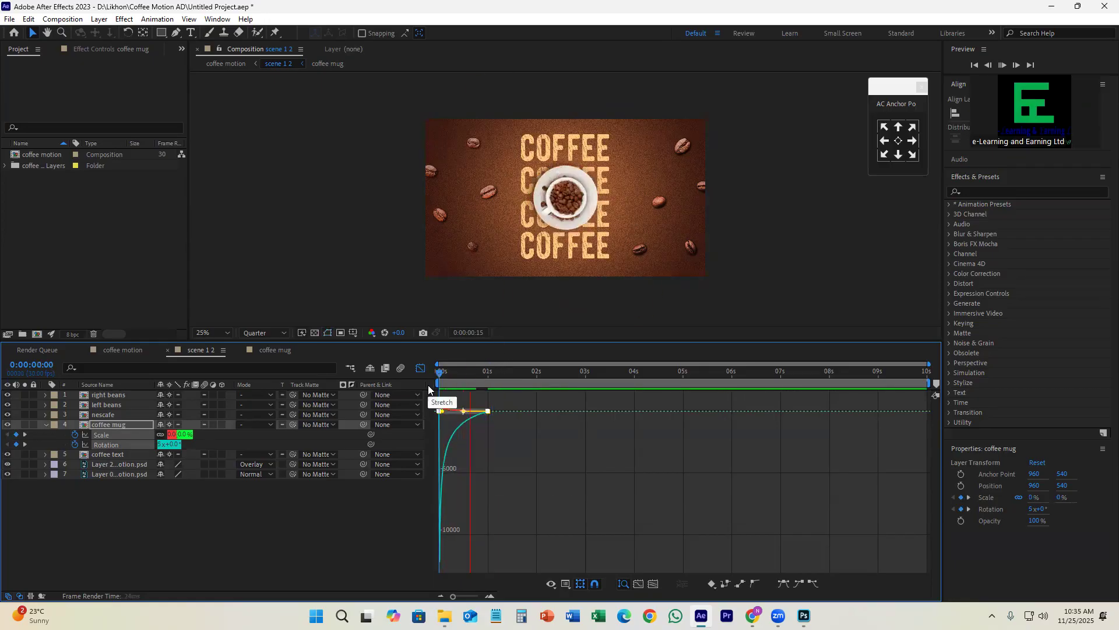
{"action": "key", "text": "space"}
{"action": "key", "text": "shift+F3"}
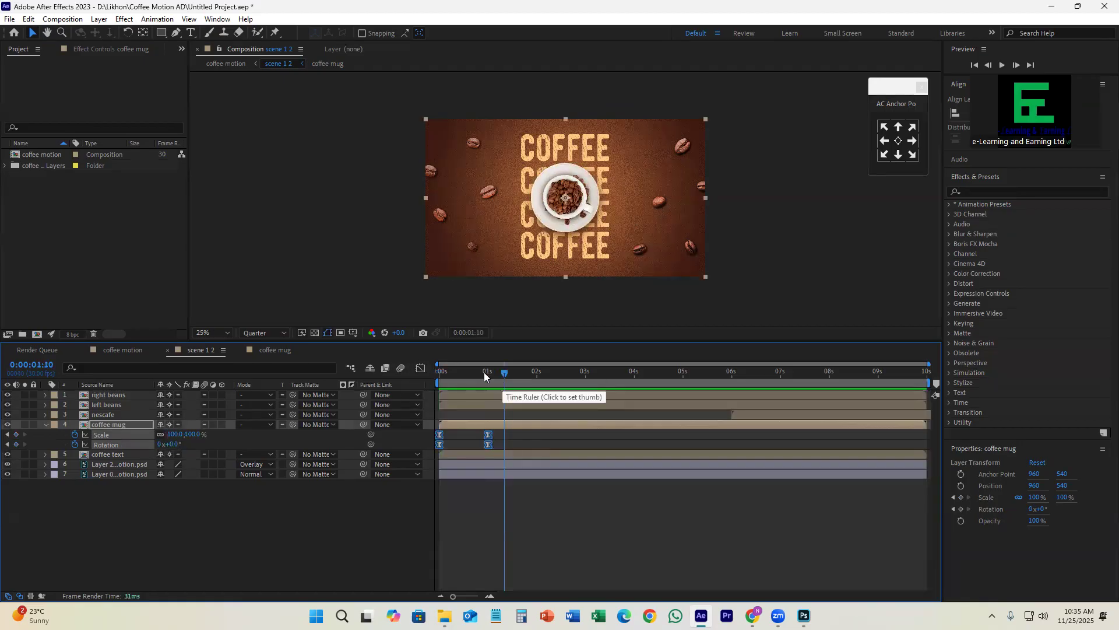
{"action": "key", "text": "space"}
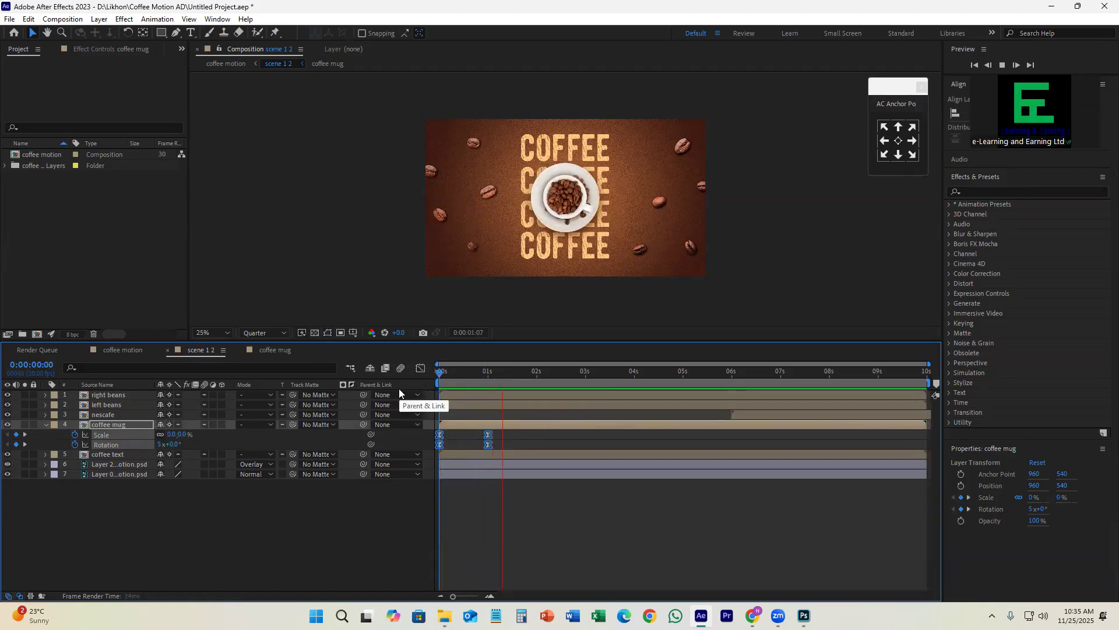
{"action": "key", "text": "space"}
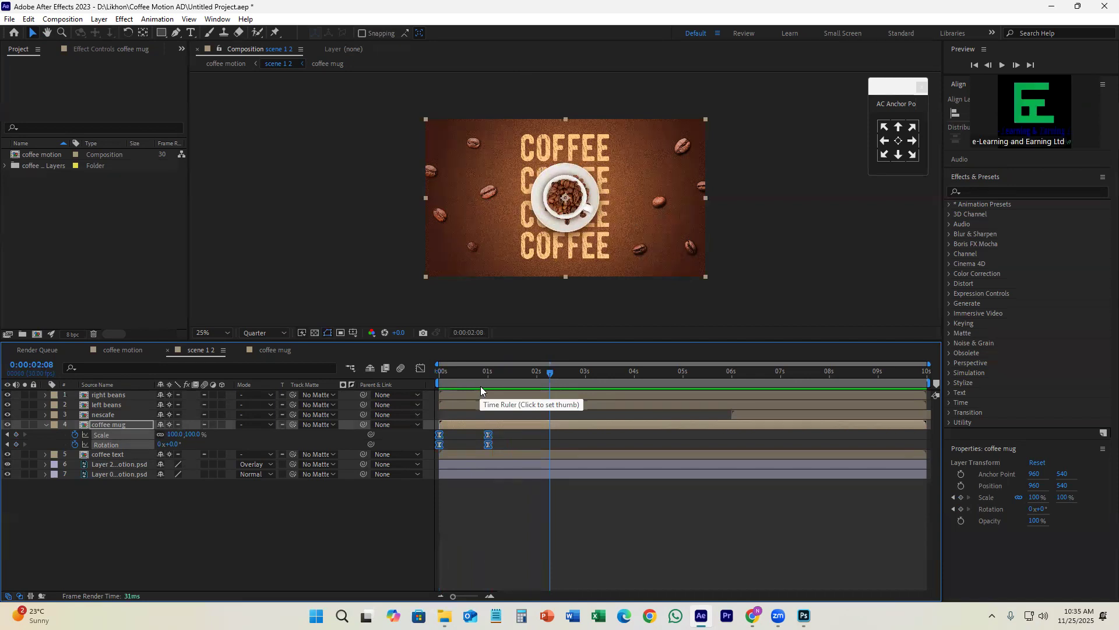
Step: Check what the coffee text layer shows by toggling its visibility, and open its precomposition
{"action": "left_click", "coordinate": [152, 457]}
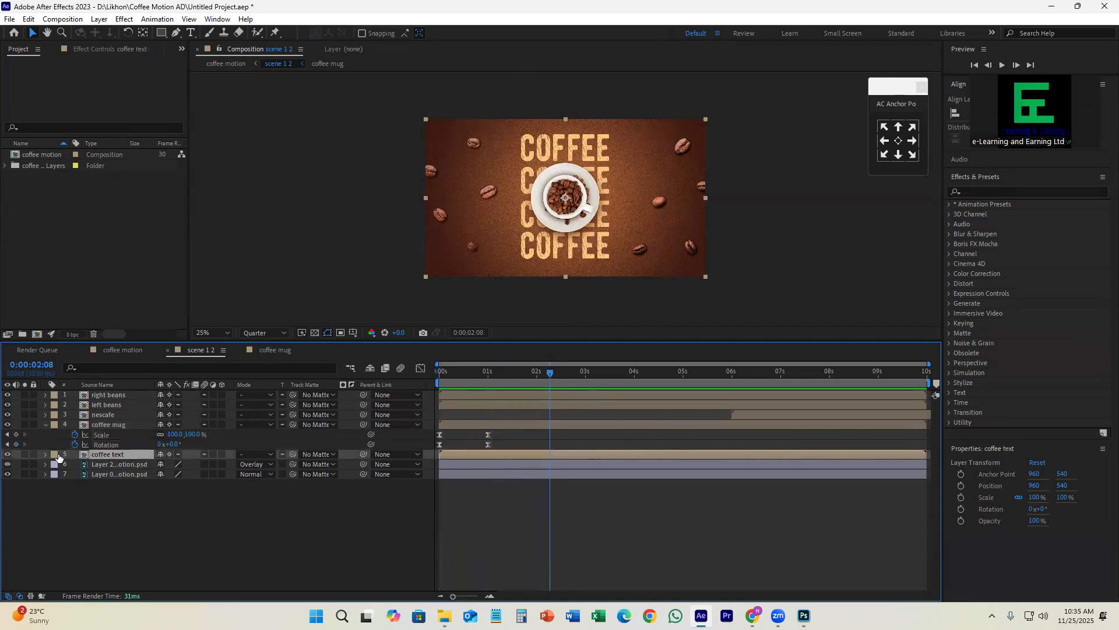
{"action": "left_click", "coordinate": [7, 455]}
{"action": "left_click", "coordinate": [7, 454]}
{"action": "double_click", "coordinate": [492, 455]}
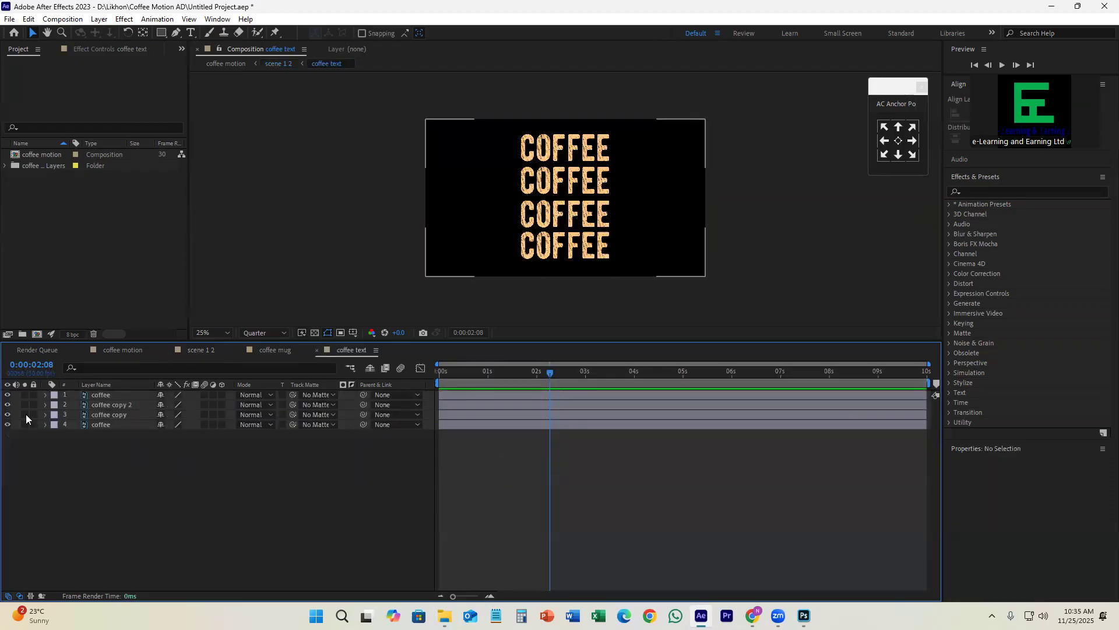
Step: Toggle the visibility of each of the four coffee text layers to identify which line of text it holds
{"action": "left_click", "coordinate": [8, 394]}
{"action": "left_click", "coordinate": [8, 395]}
{"action": "left_click", "coordinate": [8, 404]}
{"action": "left_click", "coordinate": [7, 404]}
{"action": "left_click", "coordinate": [8, 414]}
{"action": "left_click", "coordinate": [7, 415]}
{"action": "left_click", "coordinate": [8, 424]}
{"action": "left_click", "coordinate": [8, 424]}
Step: Add Position keyframes at 1 second to all four layers of the coffee text composition
{"action": "left_click", "coordinate": [475, 371]}
{"action": "left_click_drag", "start_coordinate": [475, 373], "coordinate": [487, 382]}
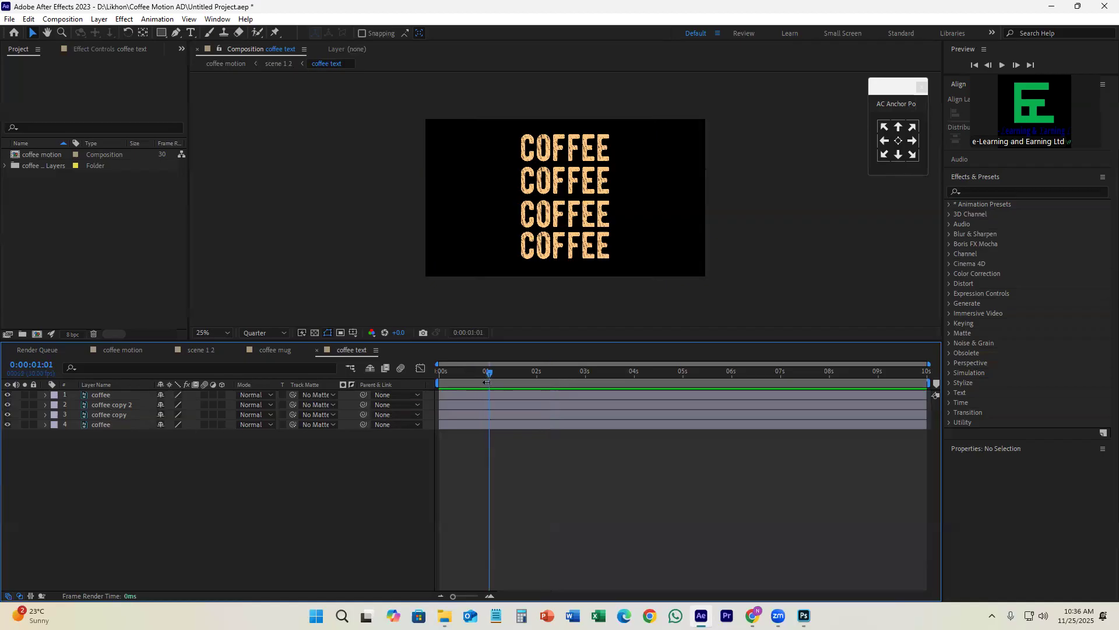
{"action": "left_click", "coordinate": [476, 396]}
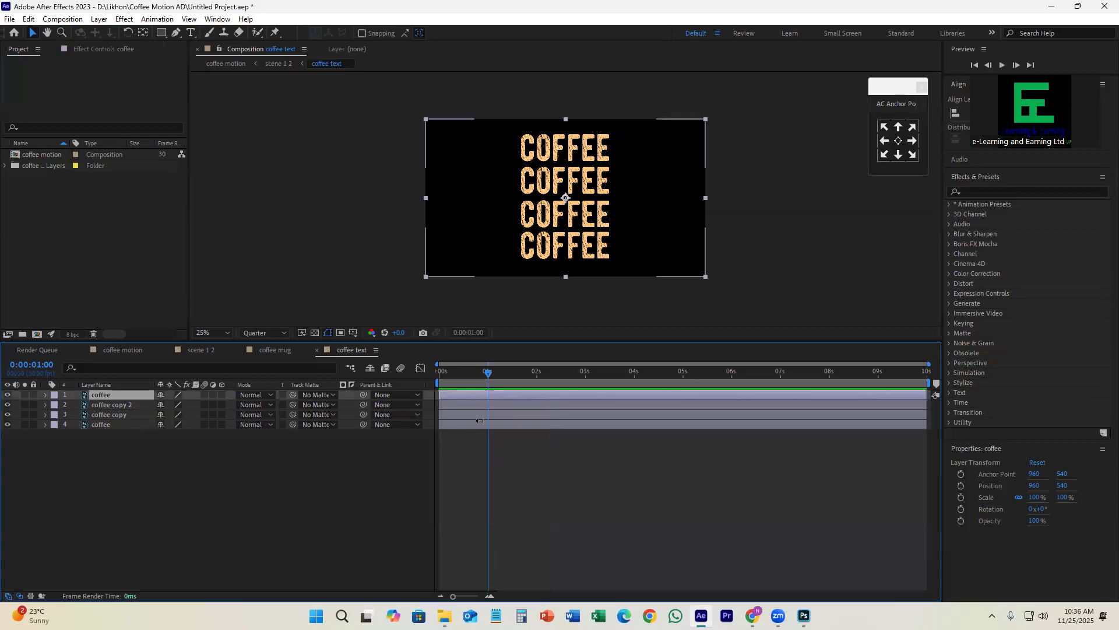
{"action": "left_click", "coordinate": [478, 422], "text": "shift"}
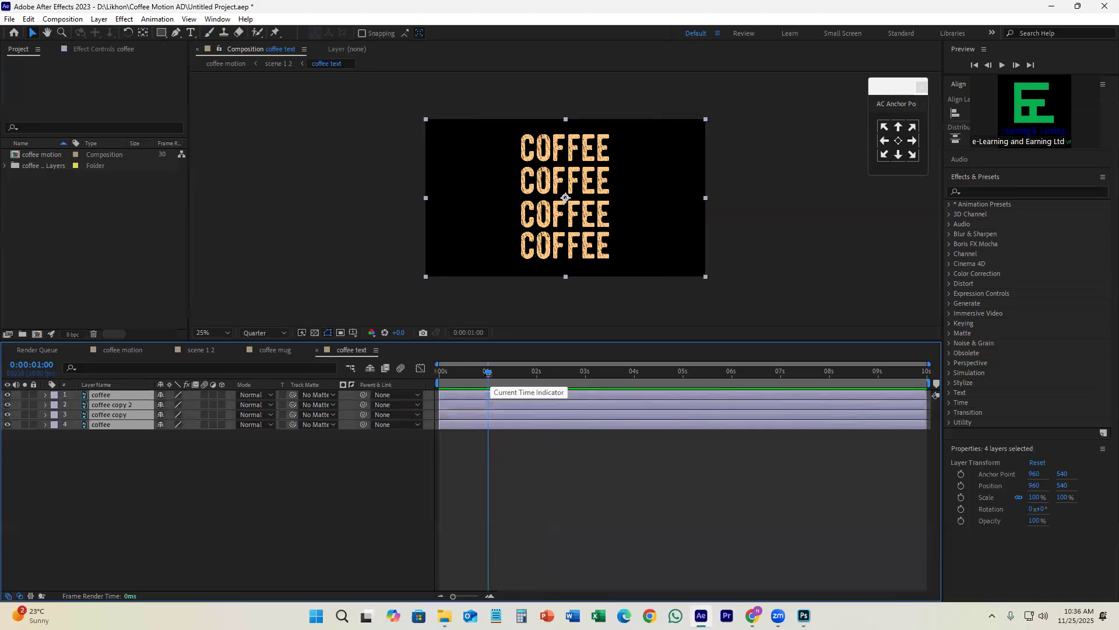
{"action": "key", "text": "alt+shift+p"}
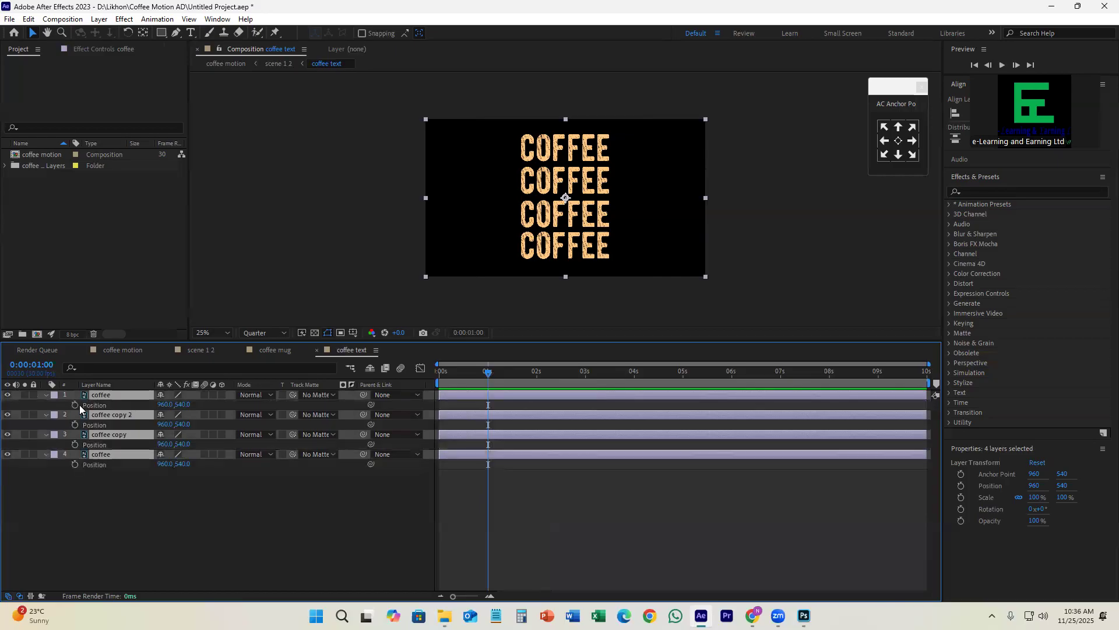
Step: At 0 seconds, move all four coffee text layers straight down below the frame, to Position 960, 1532
{"action": "left_click_drag", "start_coordinate": [488, 373], "coordinate": [428, 393]}
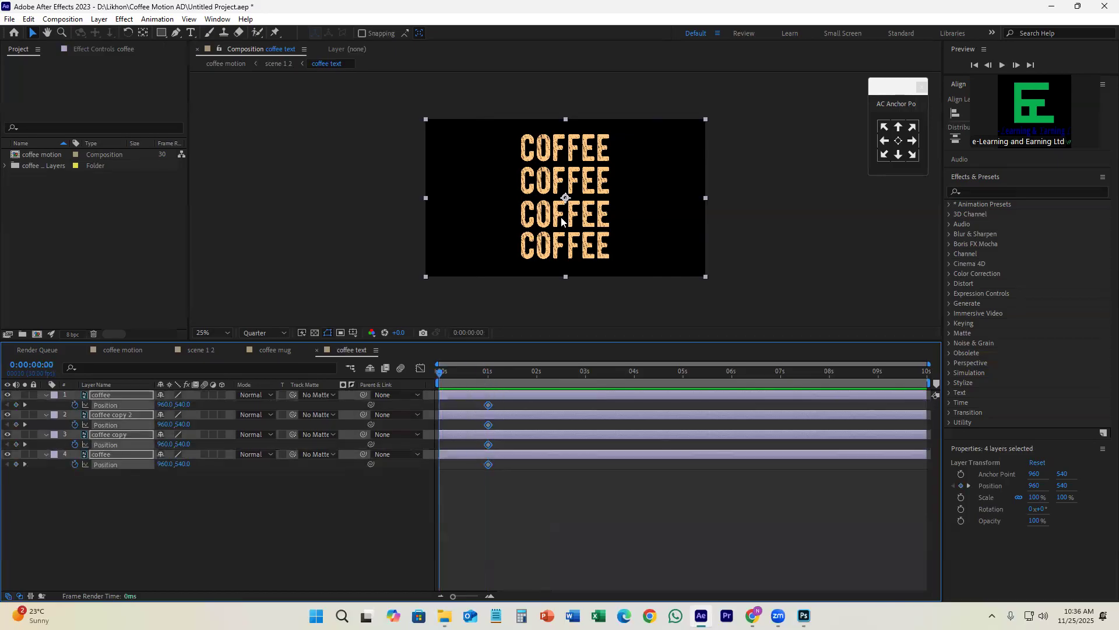
{"action": "left_click_drag", "start_coordinate": [564, 202], "coordinate": [588, 354]}
{"action": "key", "text": "Up"}
{"action": "key", "text": "Up"}
{"action": "key", "text": "Up"}
{"action": "key", "text": "Up"}
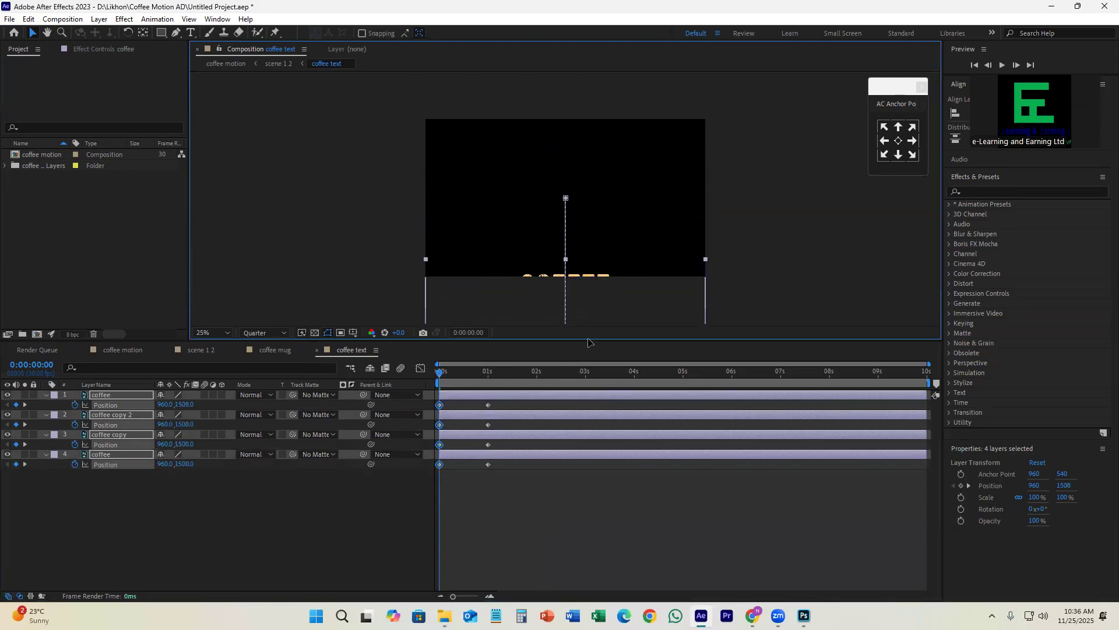
Step: Apply Easy Ease to all the Position keyframes and reshape their speed curve to start fast and ease out slowly
{"action": "left_click_drag", "start_coordinate": [446, 372], "coordinate": [436, 470]}
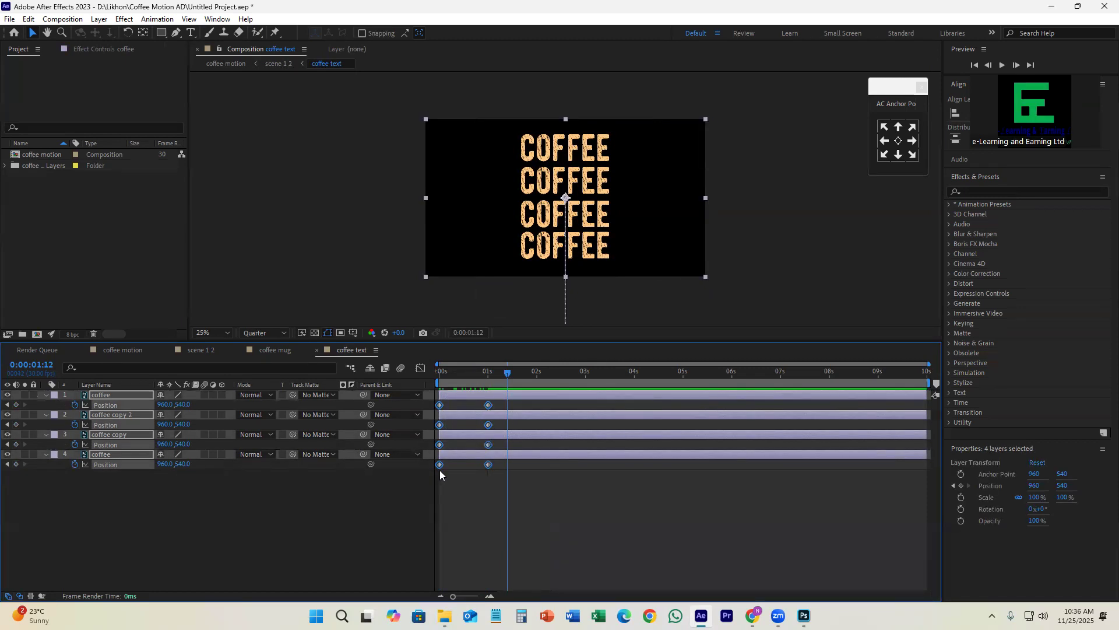
{"action": "key", "text": "F9"}
{"action": "left_click", "coordinate": [421, 369]}
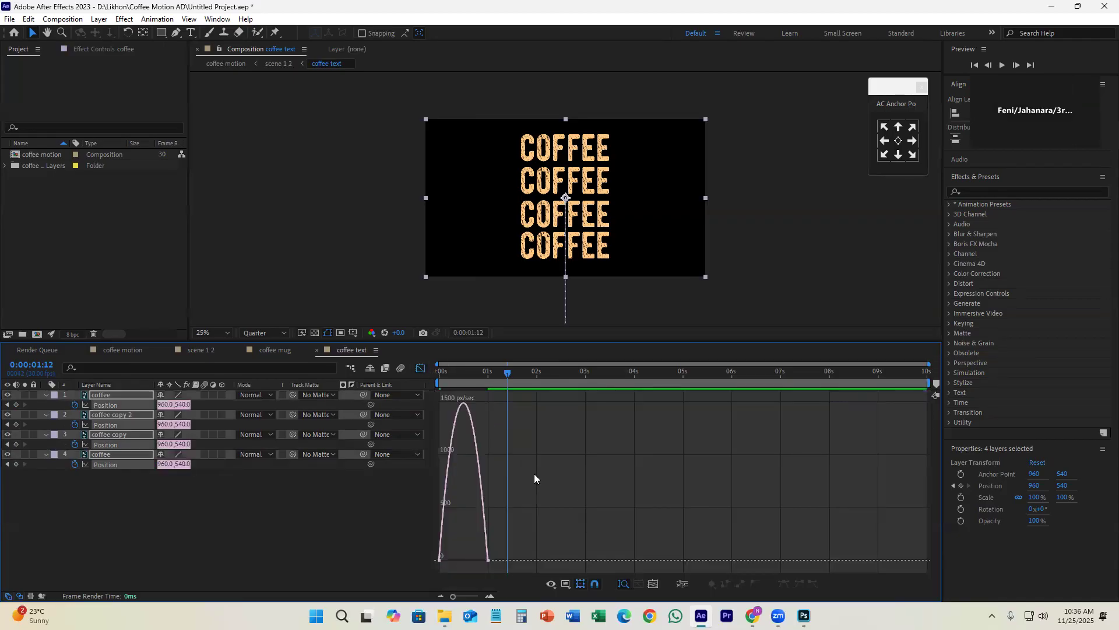
{"action": "key", "text": "ctrl+a"}
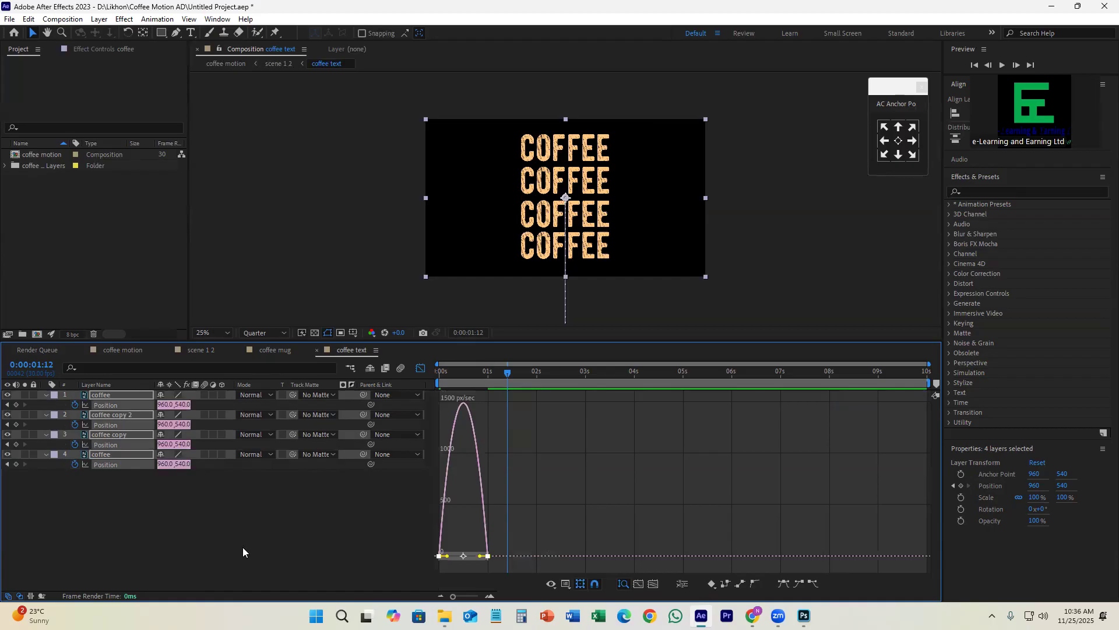
{"action": "left_click_drag", "start_coordinate": [447, 556], "coordinate": [464, 558]}
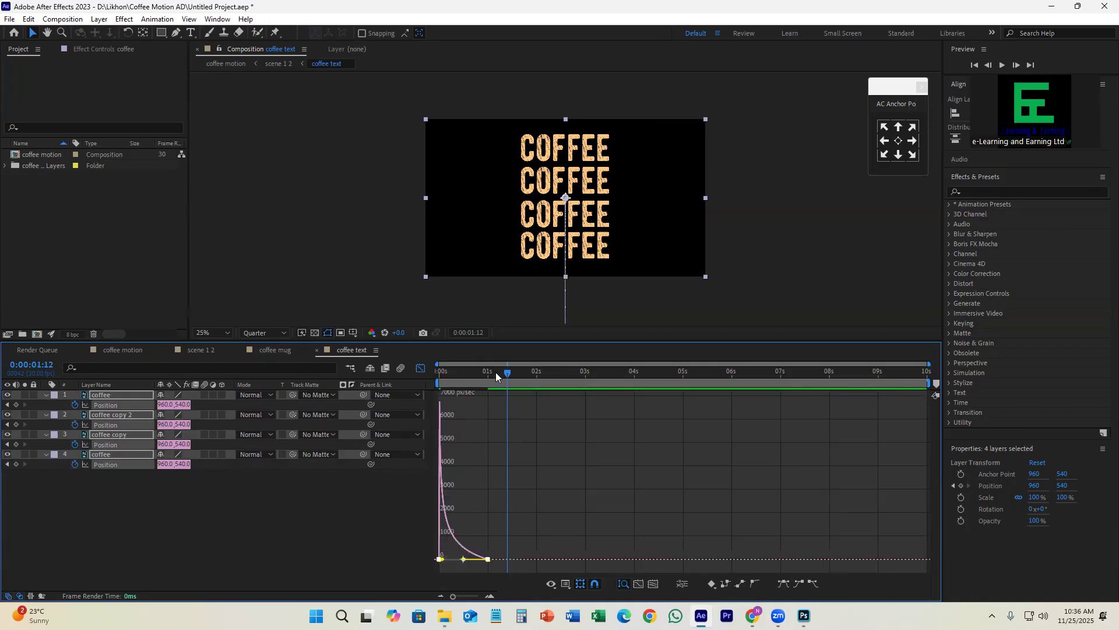
Step: Preview the rising coffee text from the start, leave the Graph Editor and replay the animation
{"action": "left_click_drag", "start_coordinate": [497, 372], "coordinate": [424, 393]}
{"action": "key", "text": "space"}
{"action": "key", "text": "space"}
{"action": "left_click", "coordinate": [419, 369]}
{"action": "left_click_drag", "start_coordinate": [476, 369], "coordinate": [426, 403]}
{"action": "key", "text": "space"}
{"action": "left_click", "coordinate": [545, 499]}
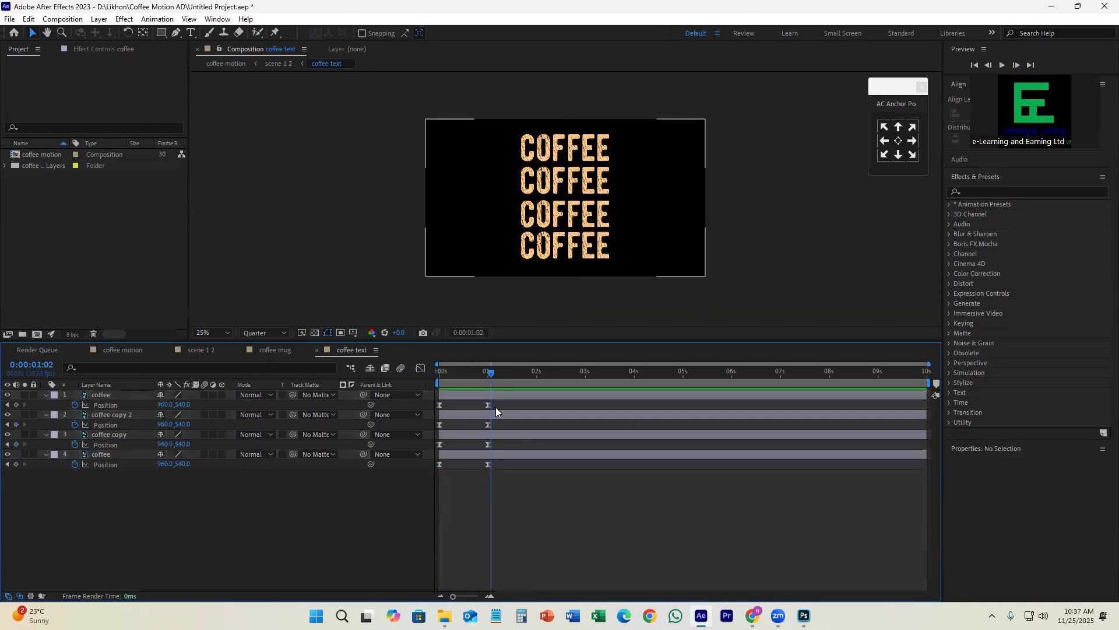
Step: At frame 26, toggle the first and last coffee layers' visibility to identify the lowest and uppermost text lines
{"action": "left_click_drag", "start_coordinate": [441, 389], "coordinate": [483, 402]}
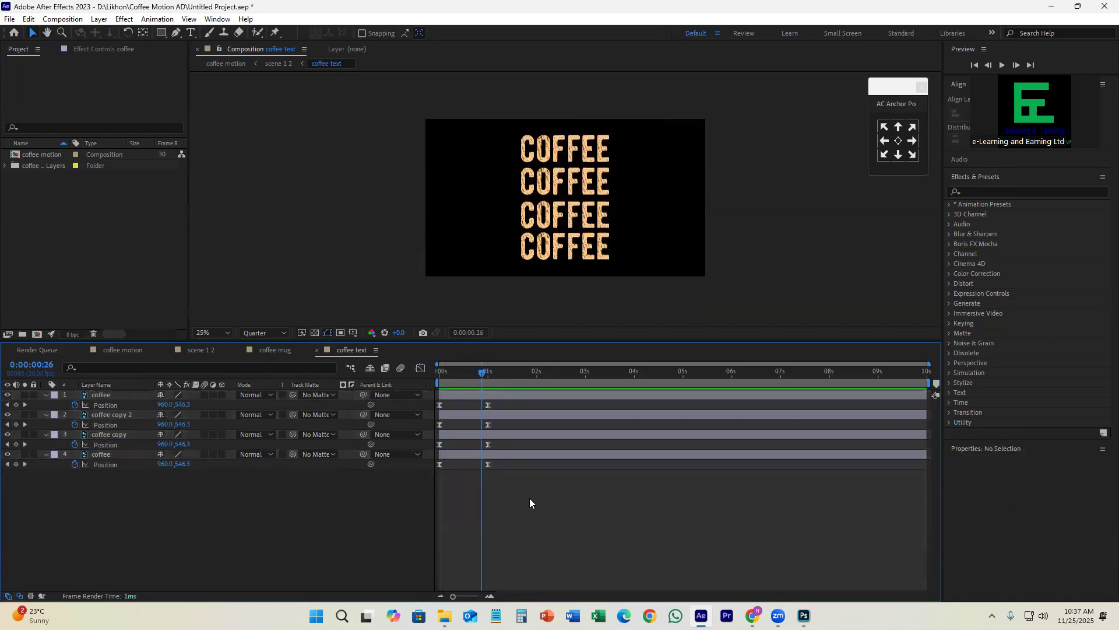
{"action": "left_click", "coordinate": [501, 394]}
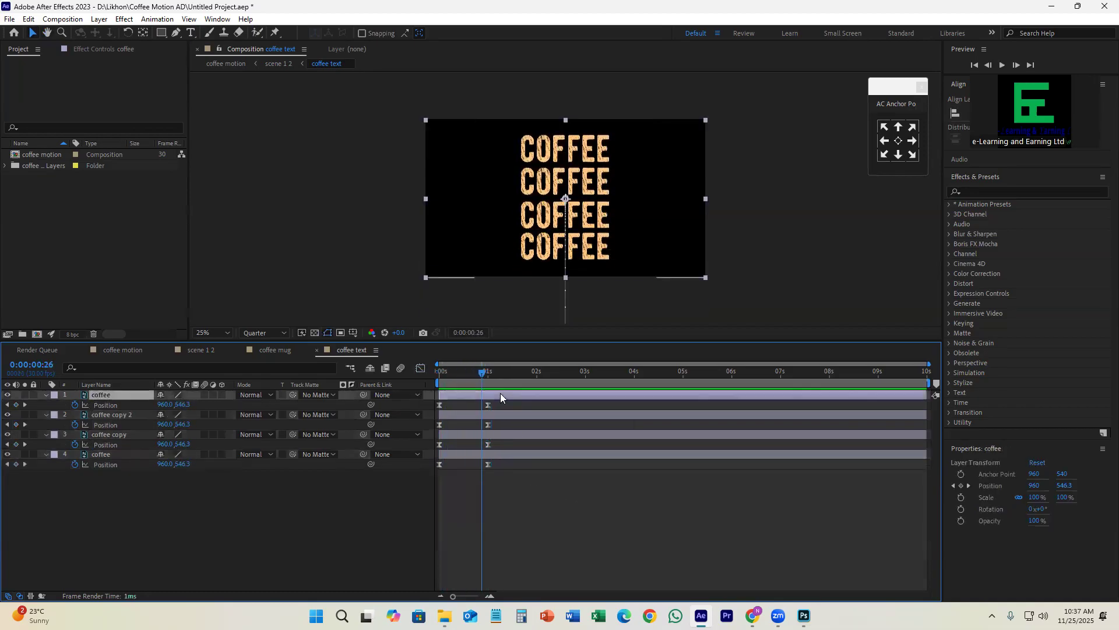
{"action": "left_click", "coordinate": [7, 395]}
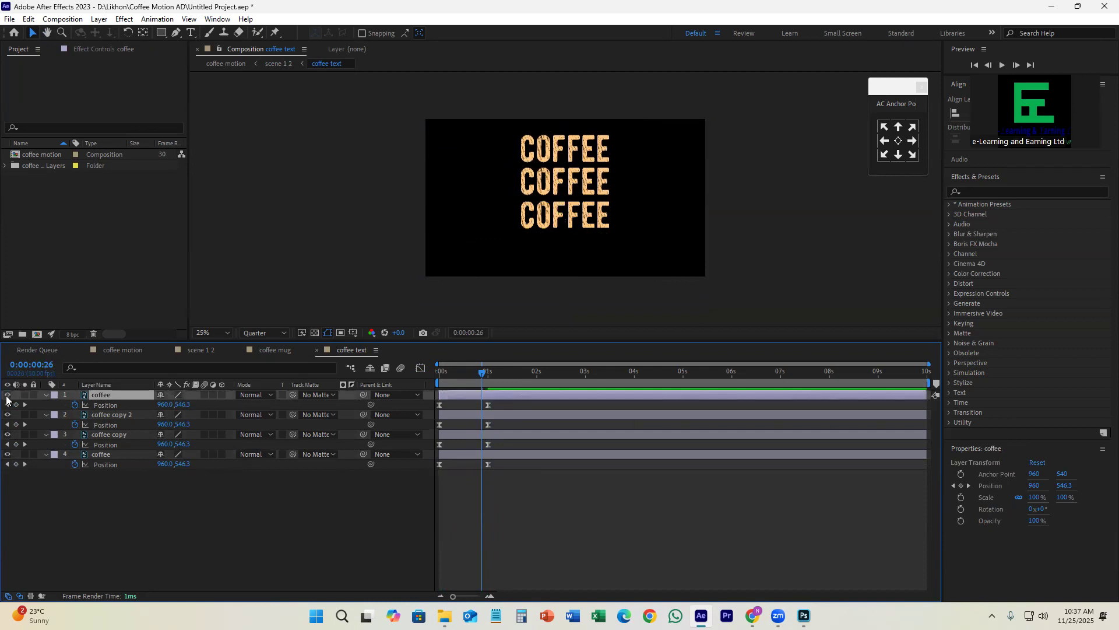
{"action": "left_click", "coordinate": [7, 395]}
{"action": "left_click", "coordinate": [6, 454]}
{"action": "left_click", "coordinate": [7, 454]}
{"action": "left_click", "coordinate": [486, 455]}
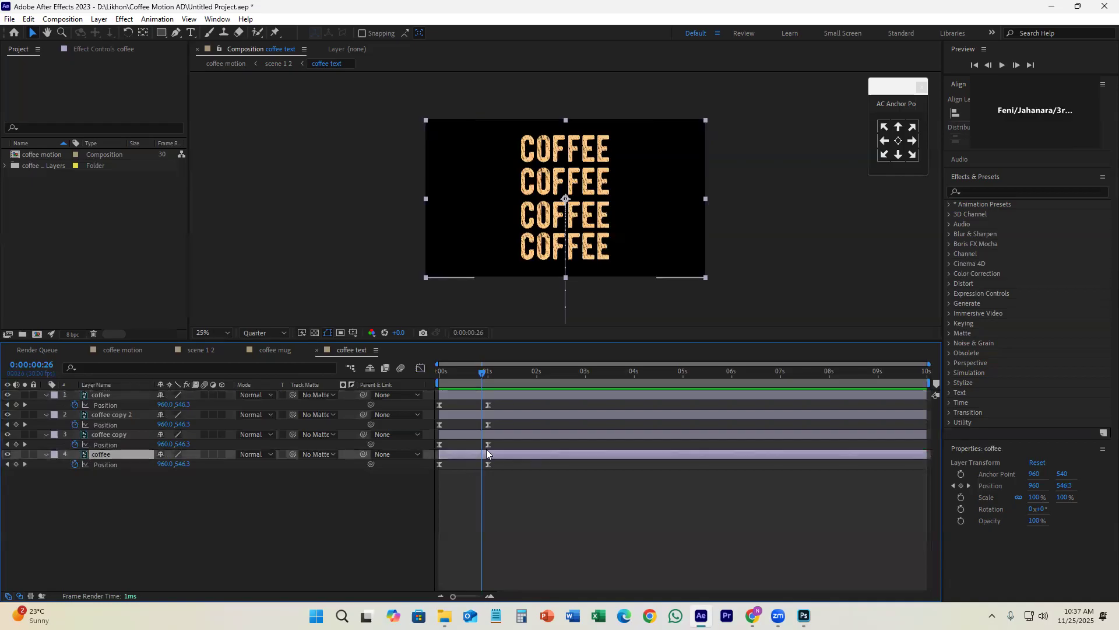
Step: Try staggering the ending Position keyframes of coffee copy, coffee copy 2 and the first coffee layer progressively later, previewing the timing
{"action": "left_click_drag", "start_coordinate": [488, 443], "coordinate": [420, 390]}
{"action": "key", "text": "space"}
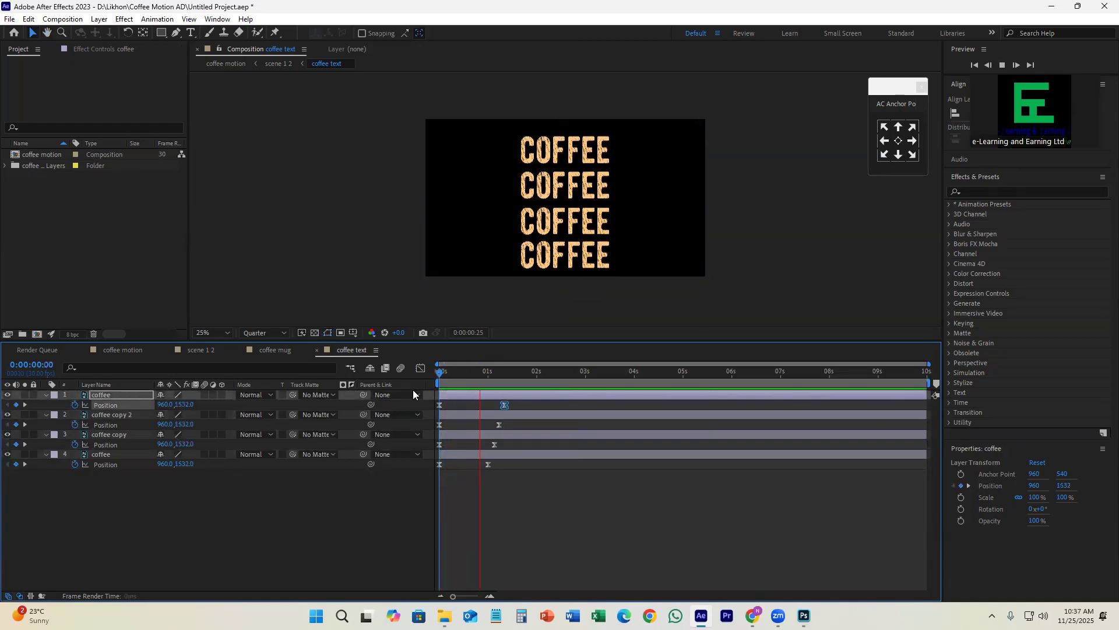
{"action": "key", "text": "space"}
{"action": "left_click_drag", "start_coordinate": [494, 444], "coordinate": [525, 405]}
{"action": "key", "text": "space"}
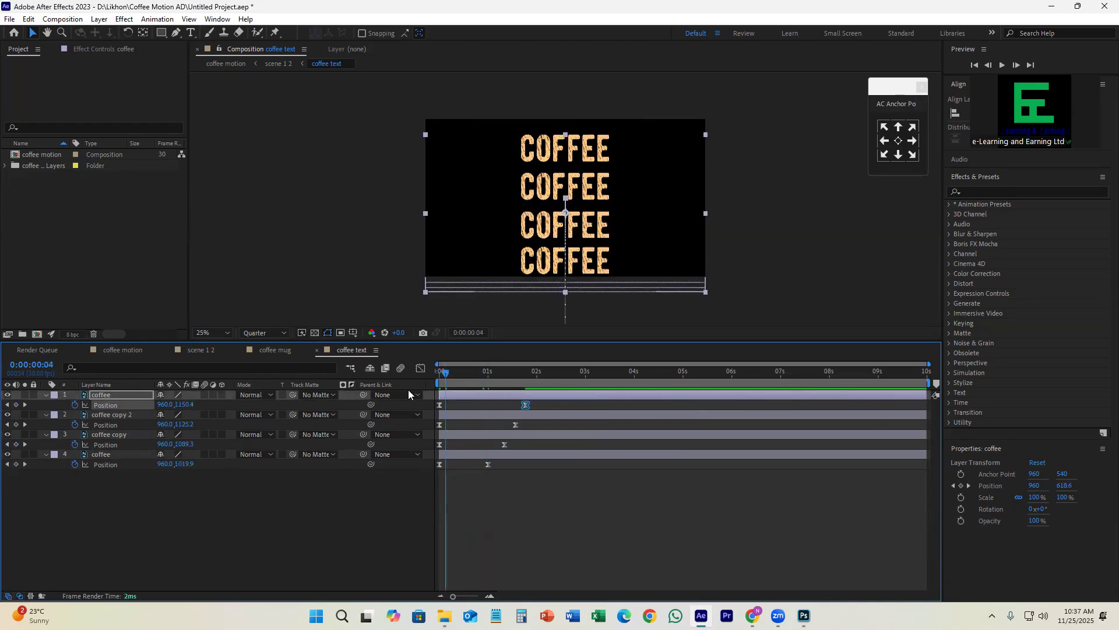
{"action": "key", "text": "space"}
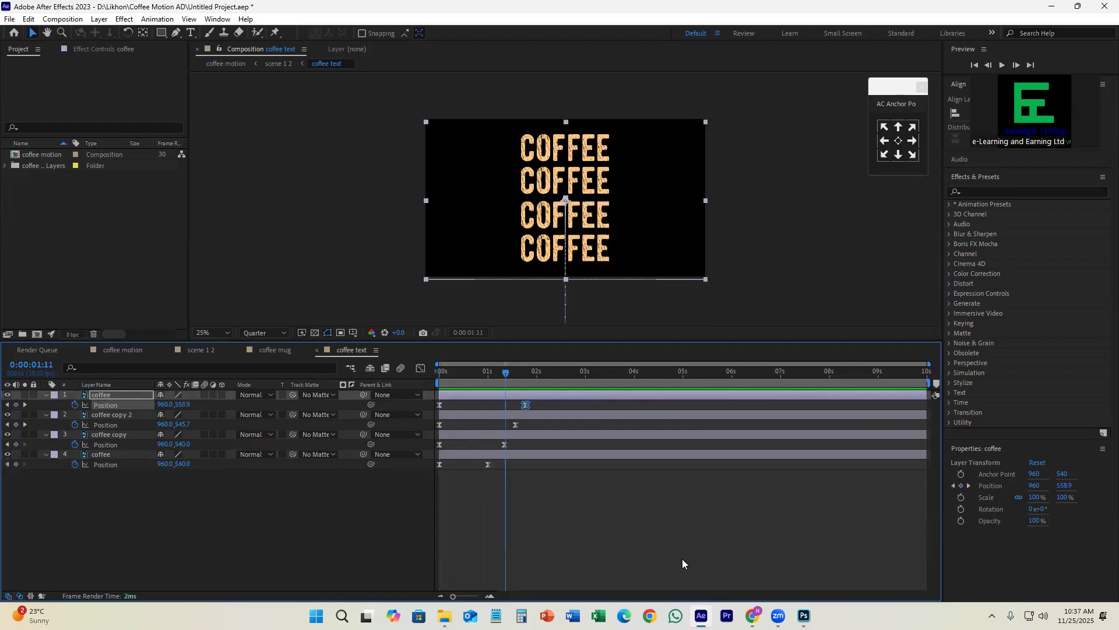
Step: Undo the staggering of the ending Position keyframes so that all four end at 1 second
{"action": "key", "text": "ctrl+z"}
{"action": "key", "text": "ctrl+z"}
{"action": "key", "text": "ctrl+z"}
{"action": "key", "text": "ctrl+z"}
{"action": "key", "text": "ctrl+z"}
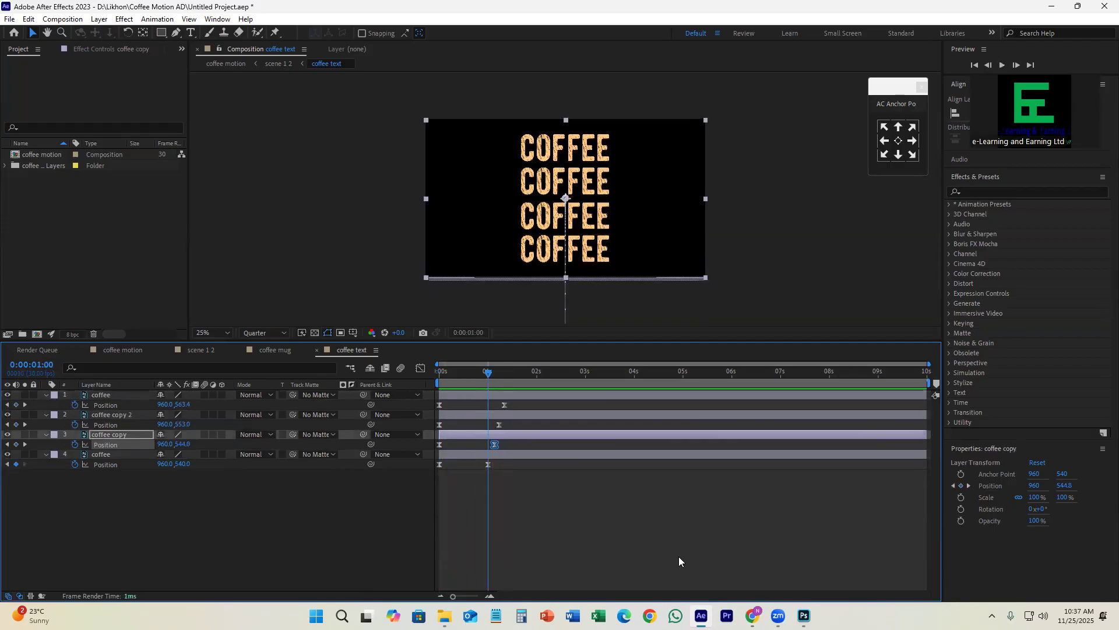
{"action": "key", "text": "ctrl+z"}
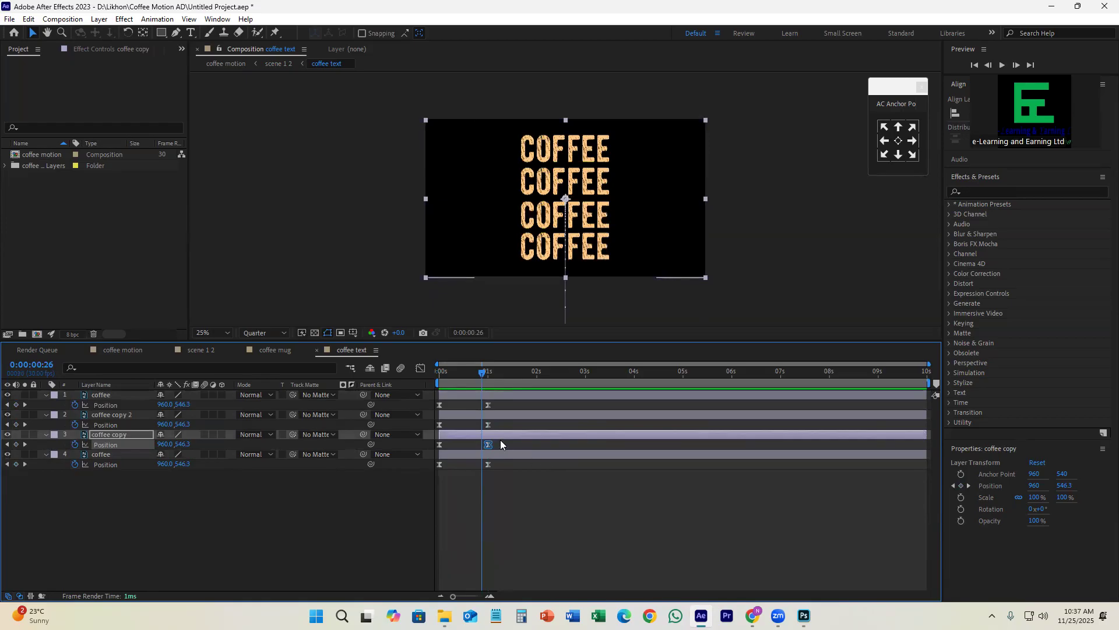
Step: Shift coffee copy, coffee copy 2 and the first coffee layer to start at about 5, 11 and 15 frames, and preview the stagger
{"action": "left_click", "coordinate": [501, 438]}
{"action": "scroll", "coordinate": [467, 423], "scroll_direction": "up", "scroll_amount": 2}
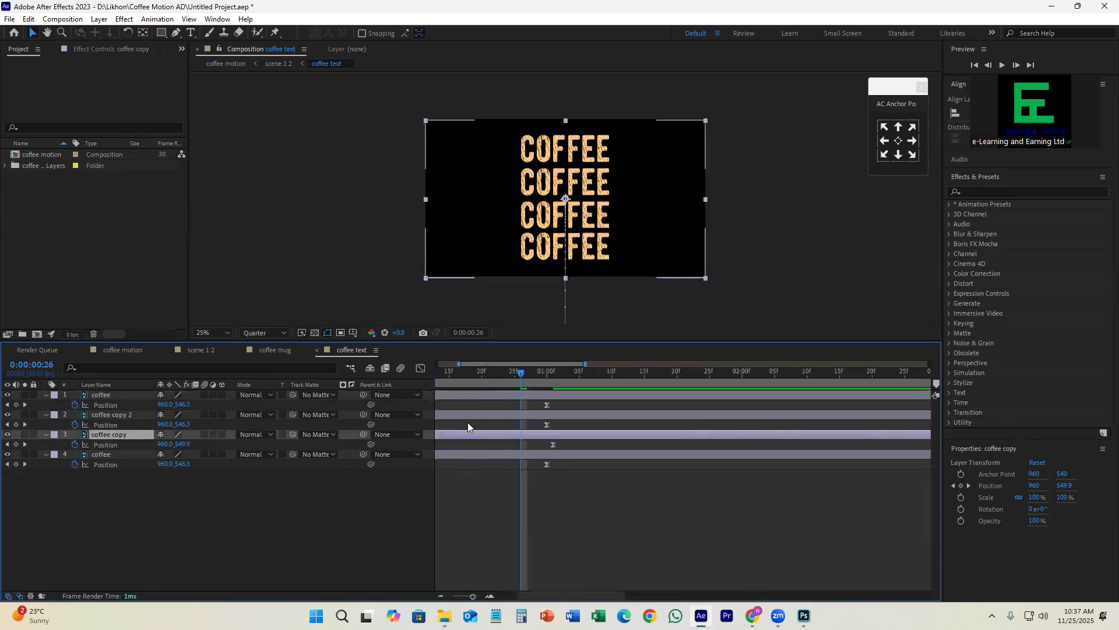
{"action": "left_click_drag", "start_coordinate": [467, 422], "coordinate": [692, 509]}
{"action": "left_click_drag", "start_coordinate": [484, 434], "coordinate": [524, 415]}
{"action": "left_click_drag", "start_coordinate": [460, 395], "coordinate": [556, 395]}
{"action": "key", "text": "space"}
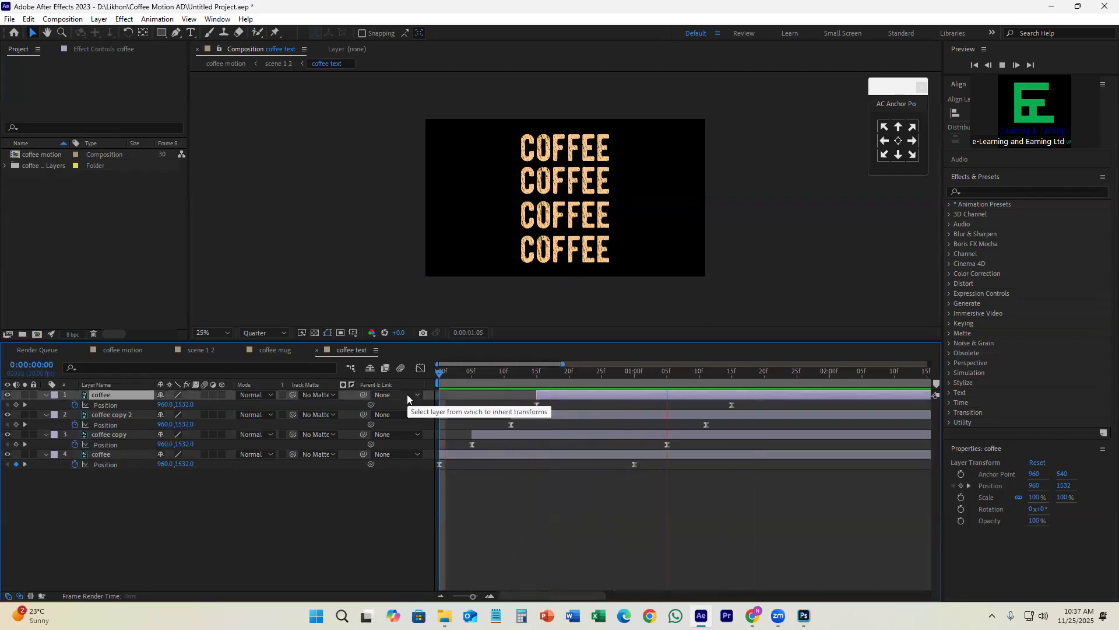
Step: Stop the coffee text preview and play scene 1 2 from the start to review the mug and text animation together
{"action": "key", "text": "space"}
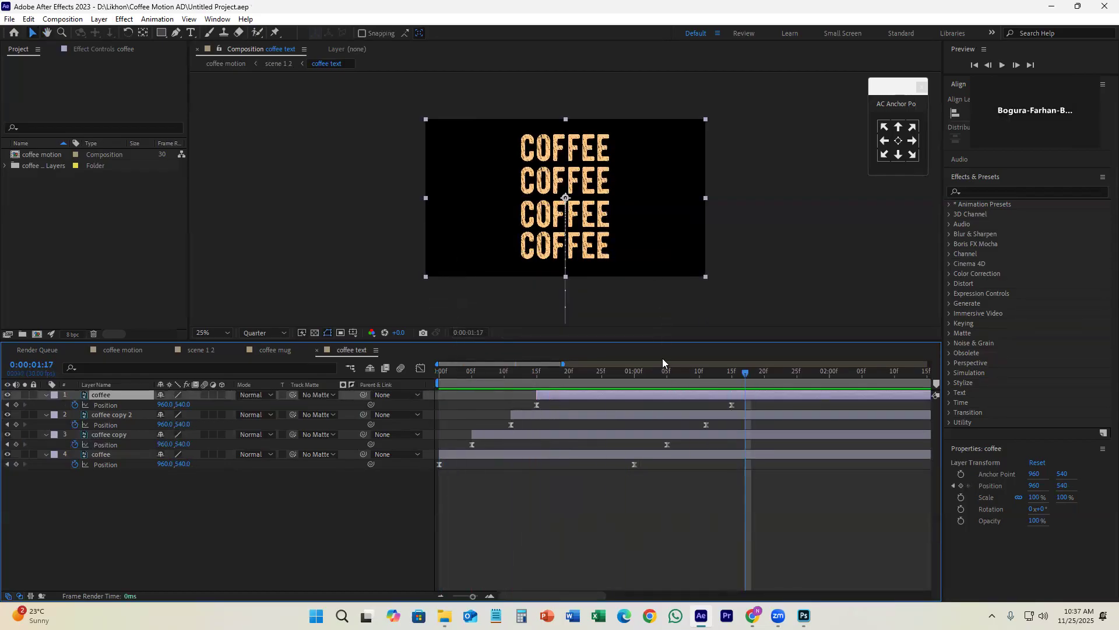
{"action": "left_click_drag", "start_coordinate": [607, 379], "coordinate": [439, 390]}
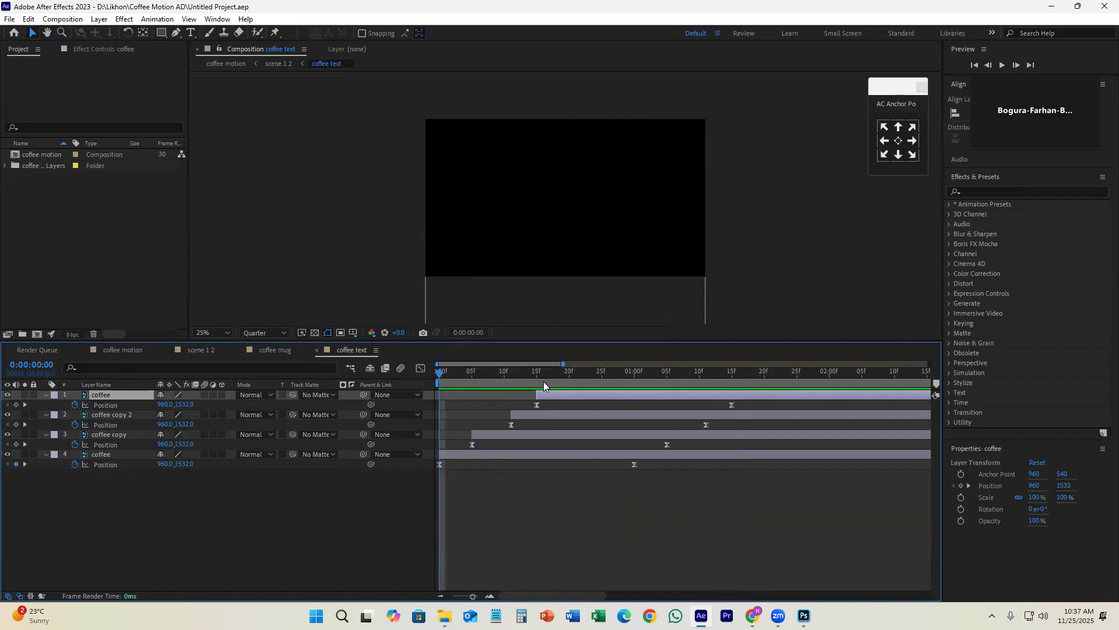
{"action": "left_click", "coordinate": [196, 352]}
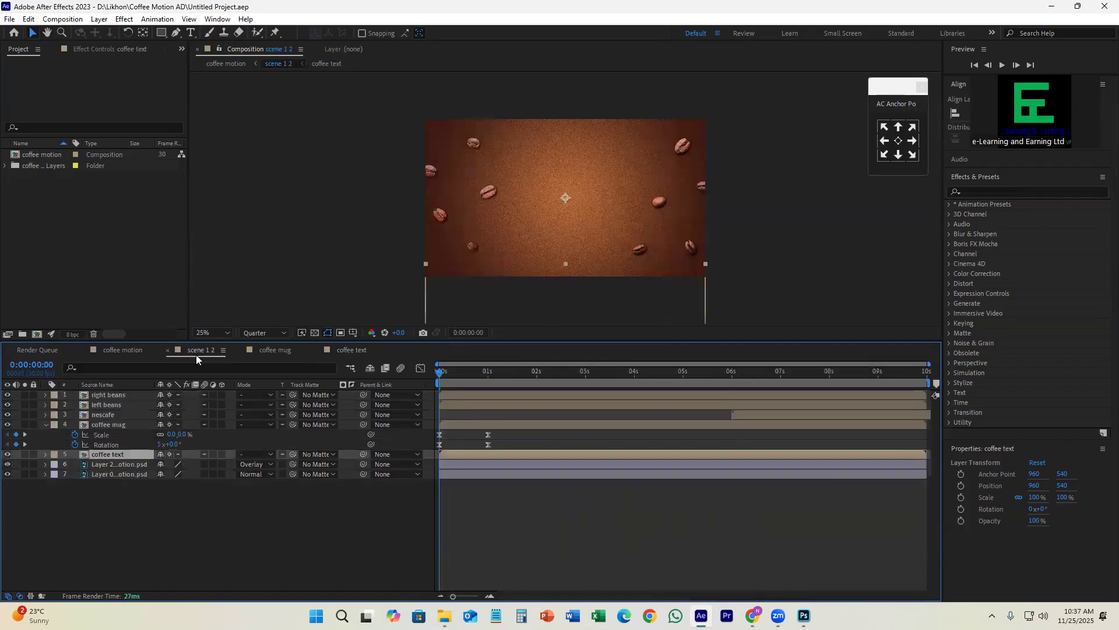
{"action": "left_click_drag", "start_coordinate": [442, 382], "coordinate": [494, 400]}
{"action": "key", "text": "space"}
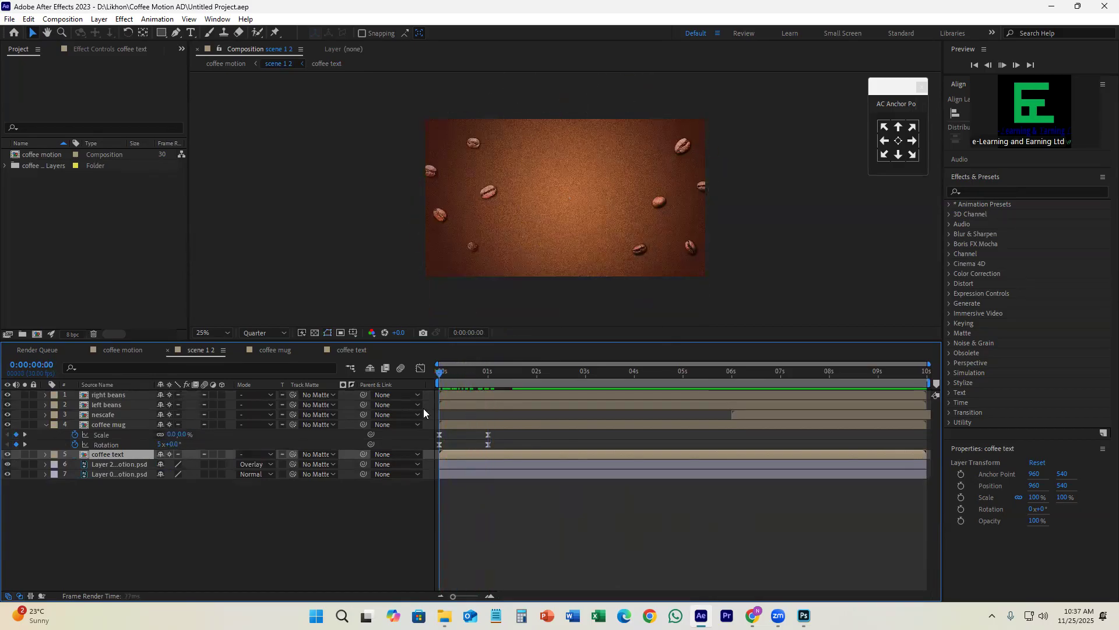
{"action": "key", "text": "space"}
{"action": "key", "text": "space"}
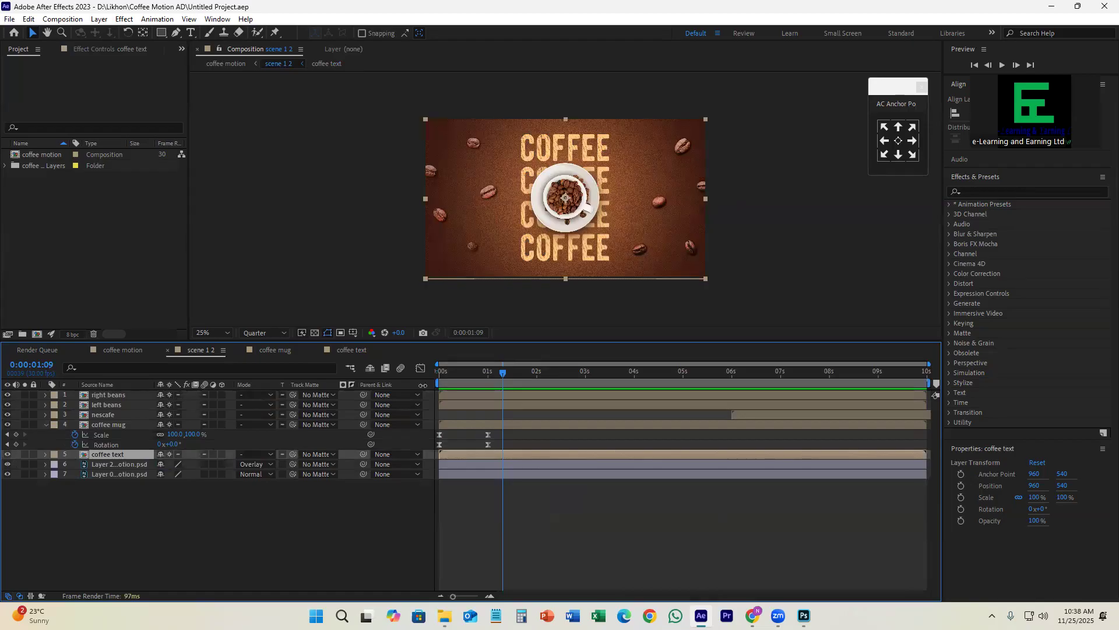
Step: Toggle the right beans layer's visibility in scene 1 2 to examine which beans it contains
{"action": "left_click", "coordinate": [117, 395]}
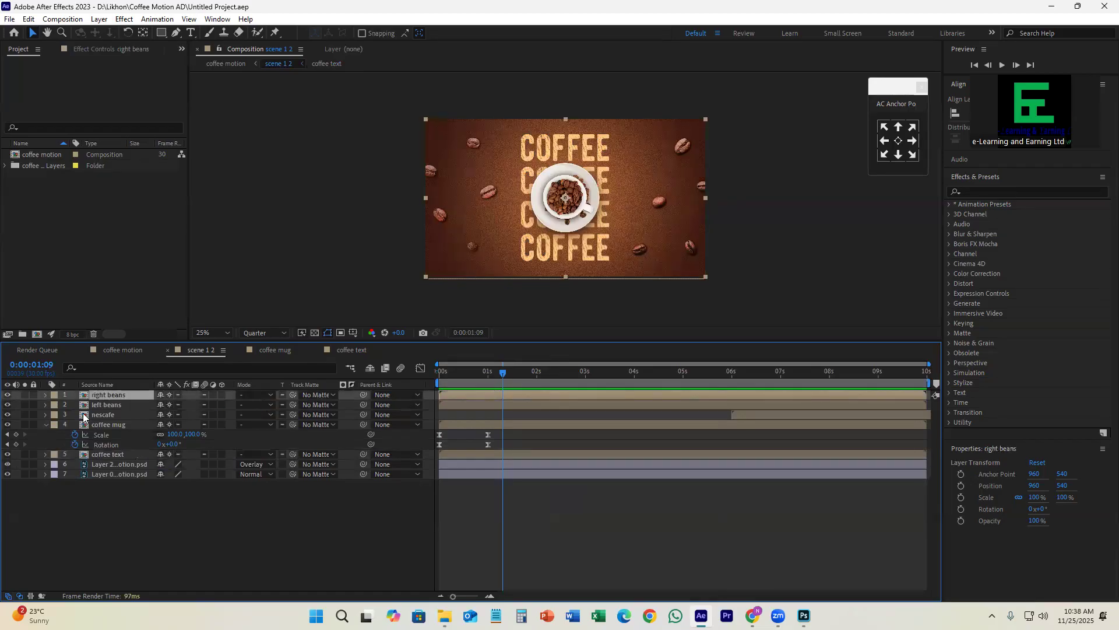
{"action": "left_click", "coordinate": [7, 396]}
{"action": "left_click", "coordinate": [7, 397]}
{"action": "left_click", "coordinate": [7, 396]}
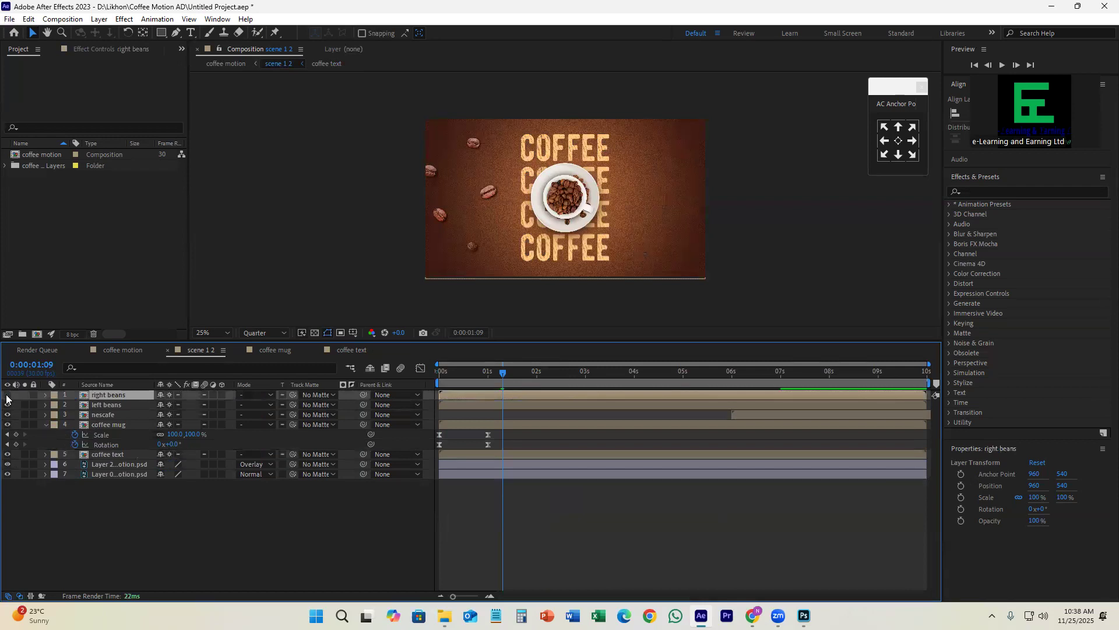
{"action": "left_click", "coordinate": [7, 396]}
{"action": "left_click", "coordinate": [7, 397]}
{"action": "left_click", "coordinate": [7, 396]}
{"action": "left_click", "coordinate": [7, 396]}
{"action": "left_click", "coordinate": [7, 396]}
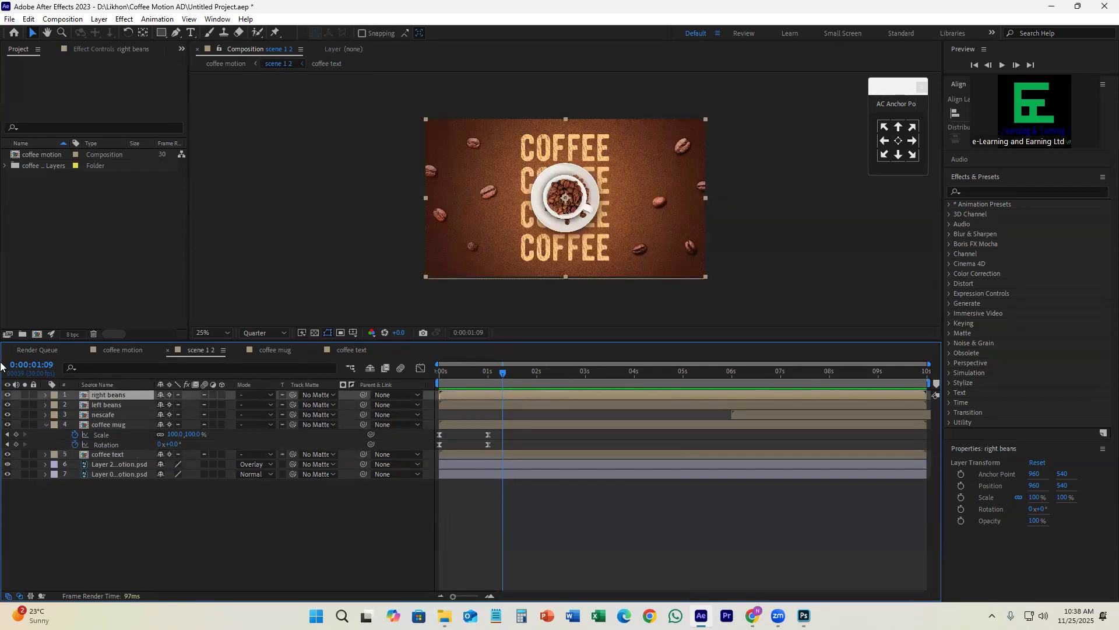
{"action": "left_click", "coordinate": [8, 396]}
{"action": "left_click", "coordinate": [8, 396]}
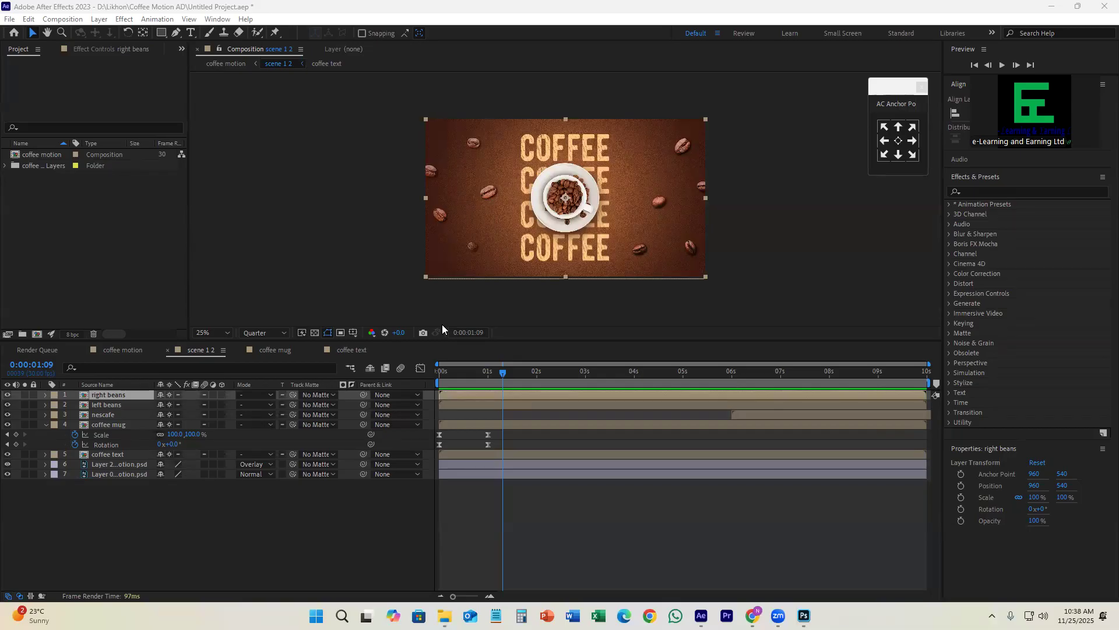
Step: Replay scene 1 2 from the beginning and scrub back to frame 22 to check the combined motion
{"action": "left_click", "coordinate": [567, 497]}
{"action": "left_click_drag", "start_coordinate": [503, 372], "coordinate": [443, 373]}
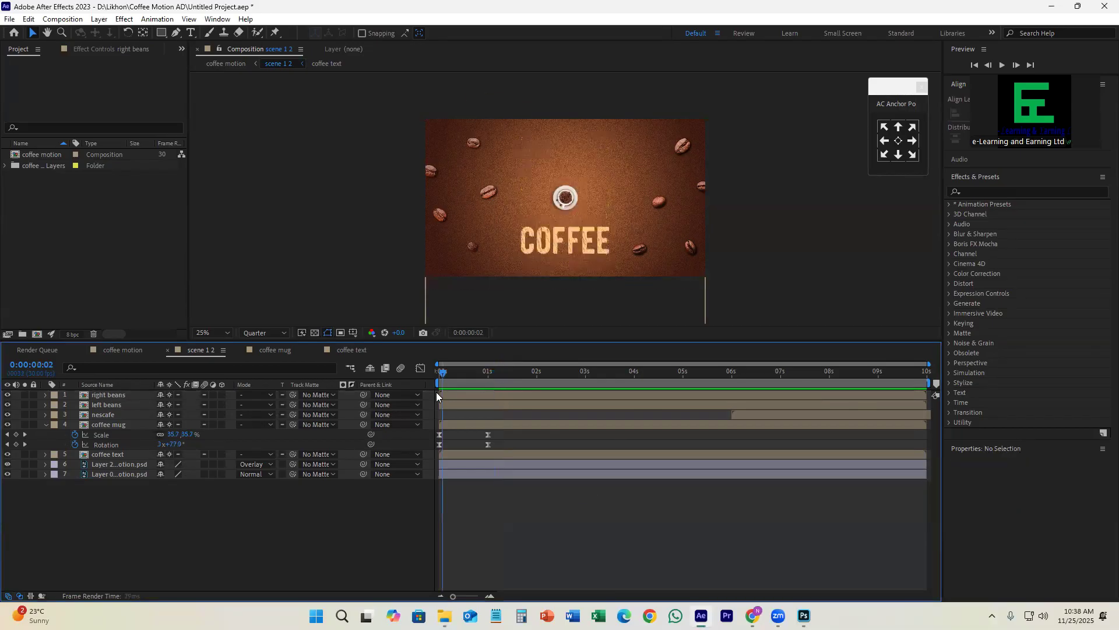
{"action": "key", "text": "space"}
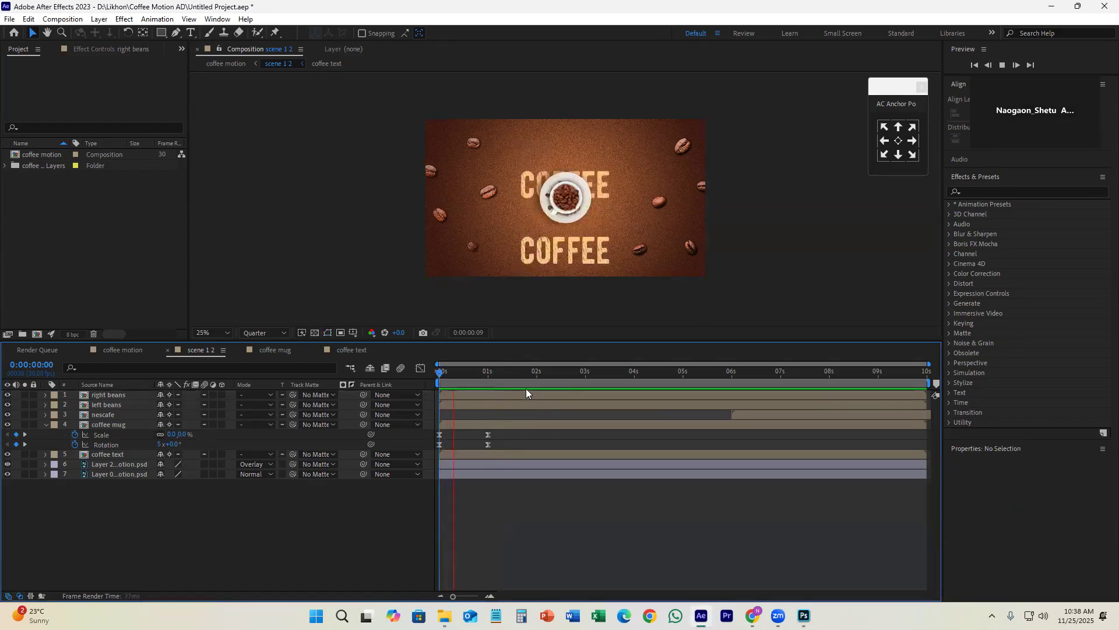
{"action": "key", "text": "space"}
{"action": "left_click_drag", "start_coordinate": [521, 380], "coordinate": [474, 387]}
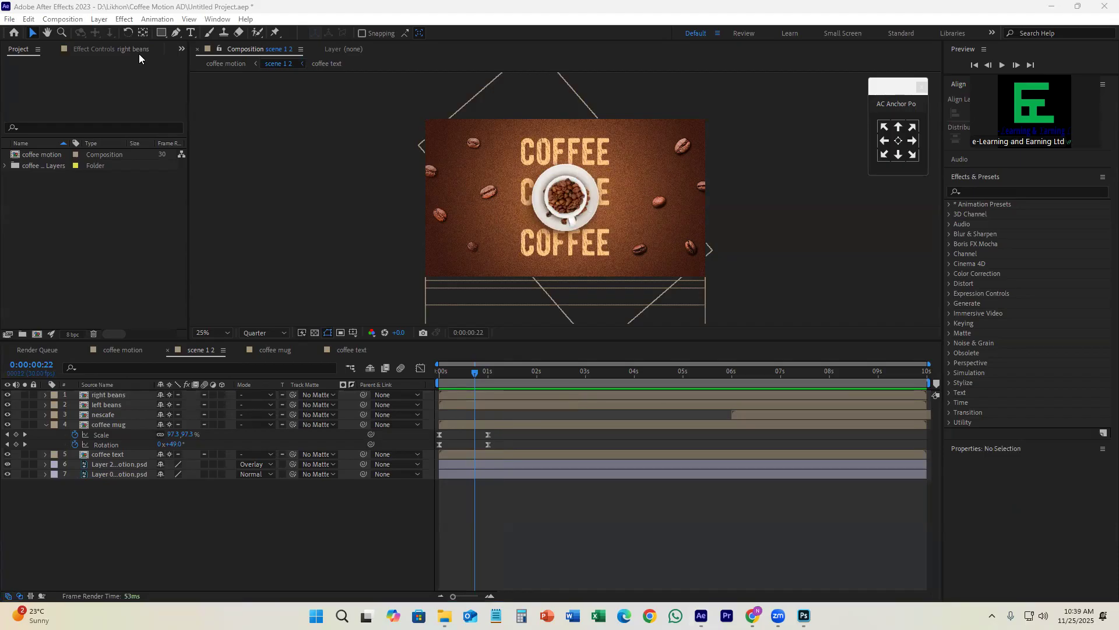
Step: Select the right beans layer, switch to Photoshop, expand the scene 1 2 group and hide scene 3 to examine the bean groups
{"action": "left_click", "coordinate": [480, 395]}
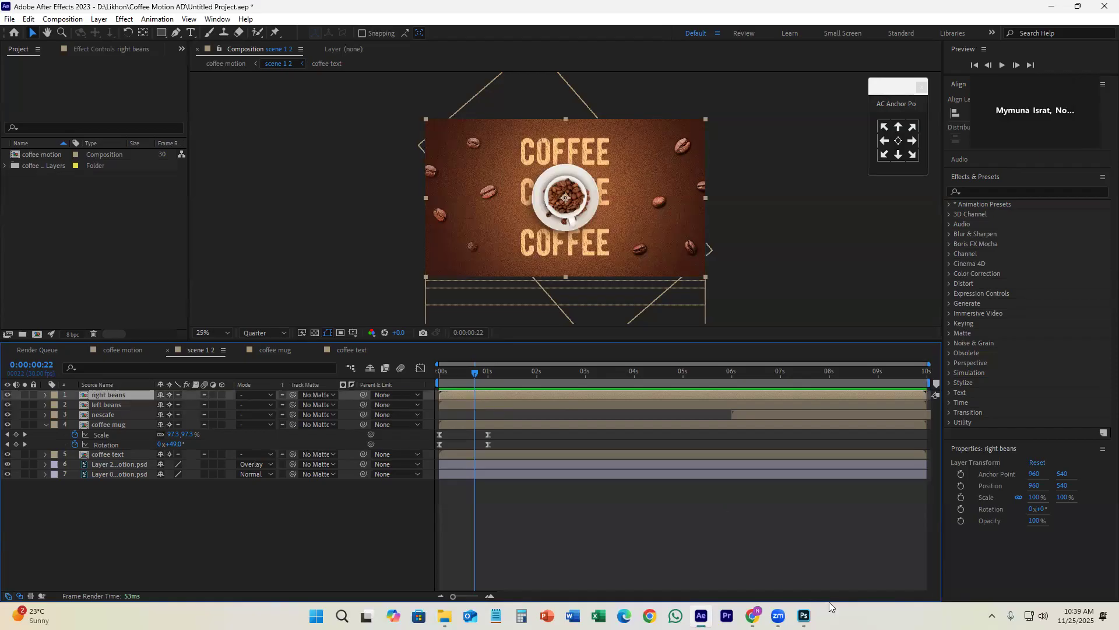
{"action": "left_click", "coordinate": [804, 616]}
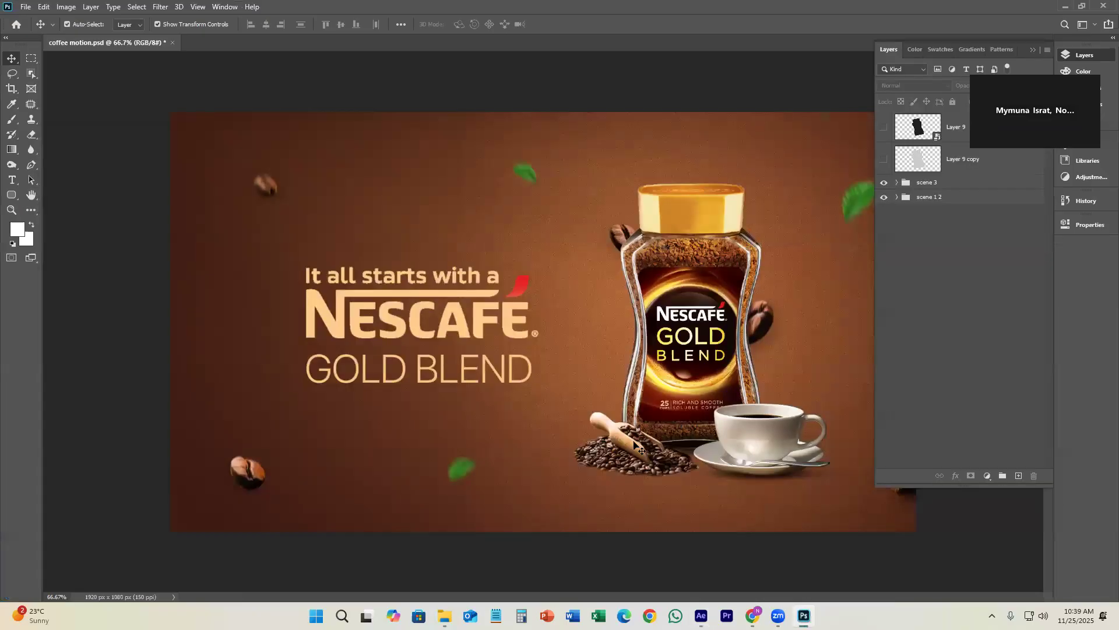
{"action": "left_click", "coordinate": [896, 197]}
{"action": "left_click", "coordinate": [977, 216]}
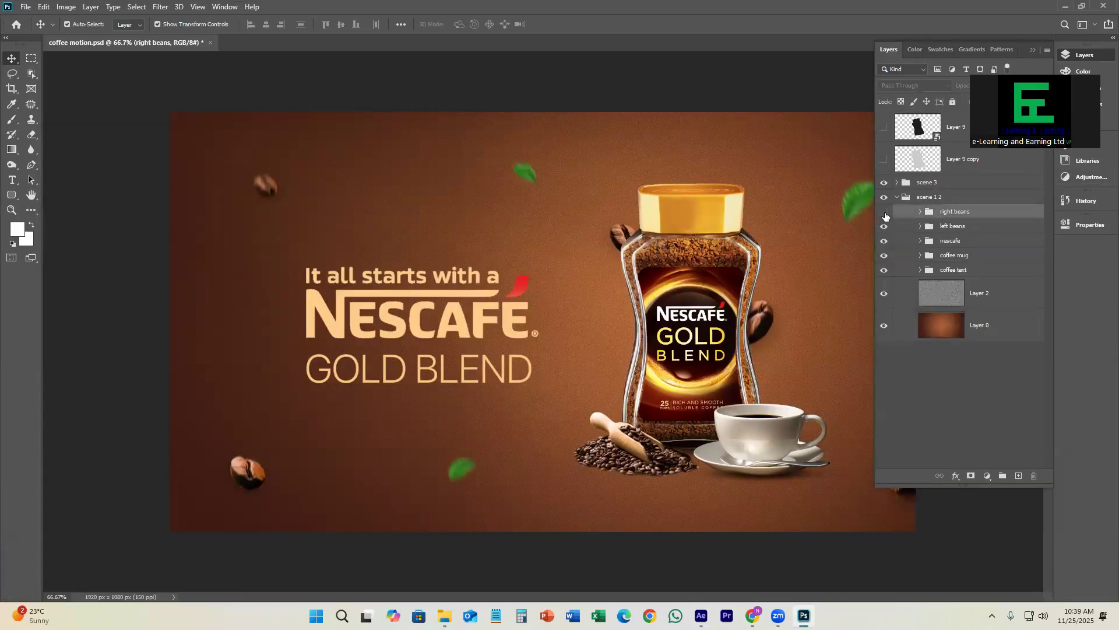
{"action": "left_click", "coordinate": [885, 200], "text": "alt"}
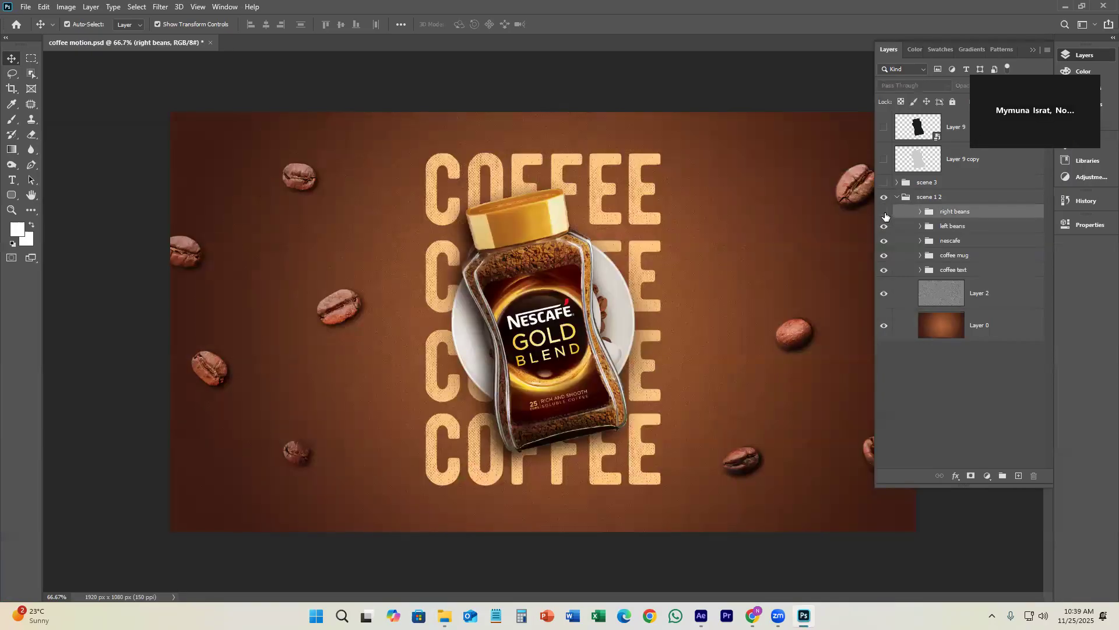
{"action": "left_click", "coordinate": [884, 227]}
{"action": "left_click", "coordinate": [884, 227]}
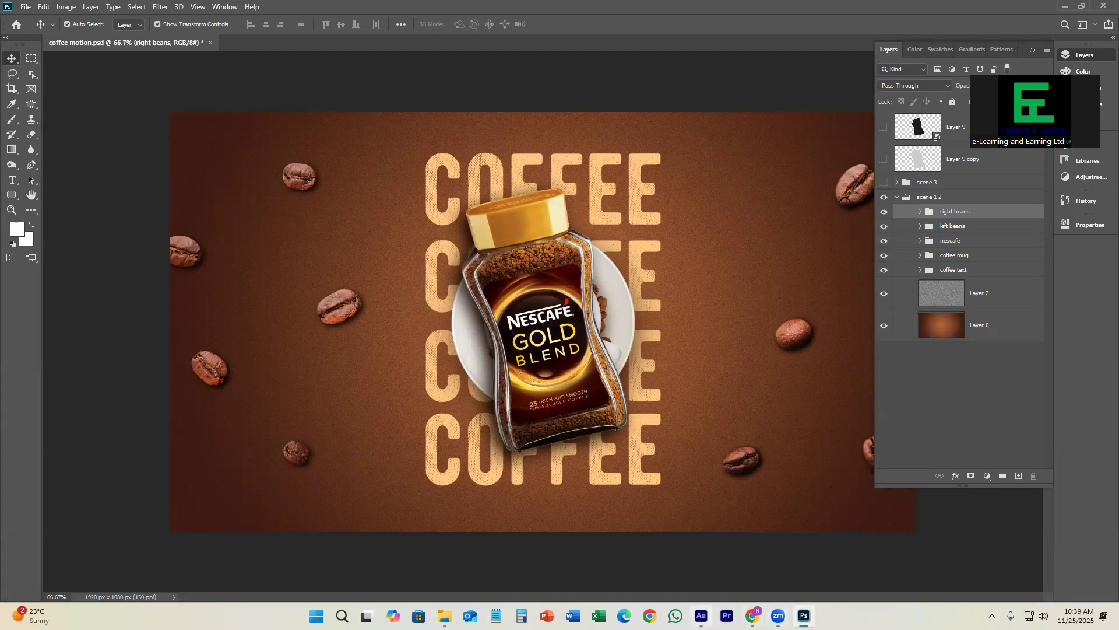
Step: Open the right beans composition in After Effects and review the layers of the matching group in Photoshop
{"action": "left_click", "coordinate": [700, 615]}
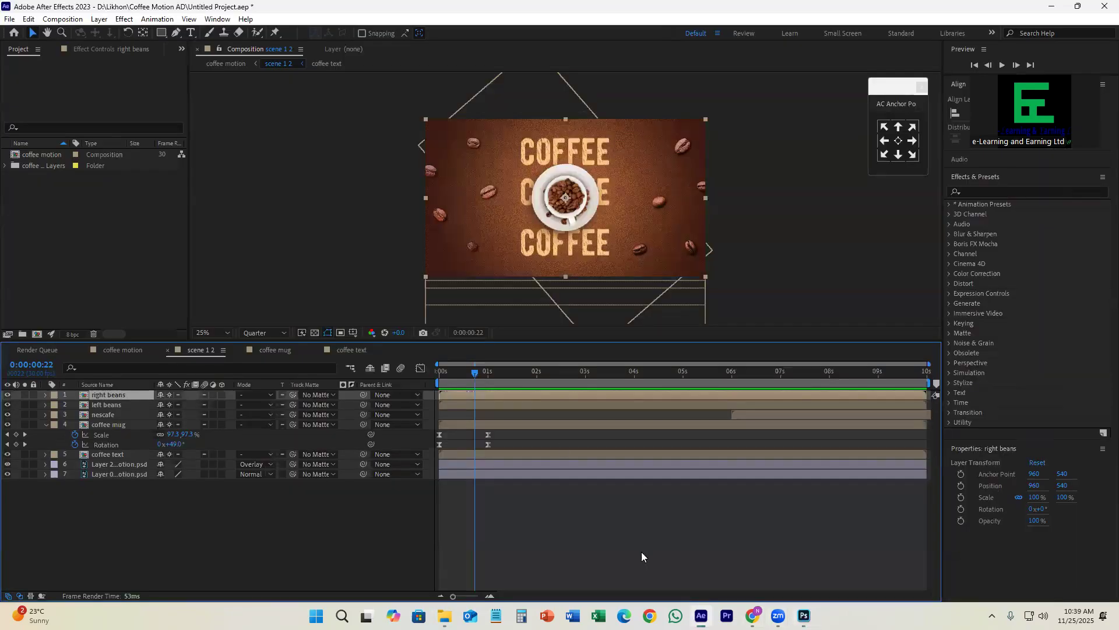
{"action": "double_click", "coordinate": [518, 395]}
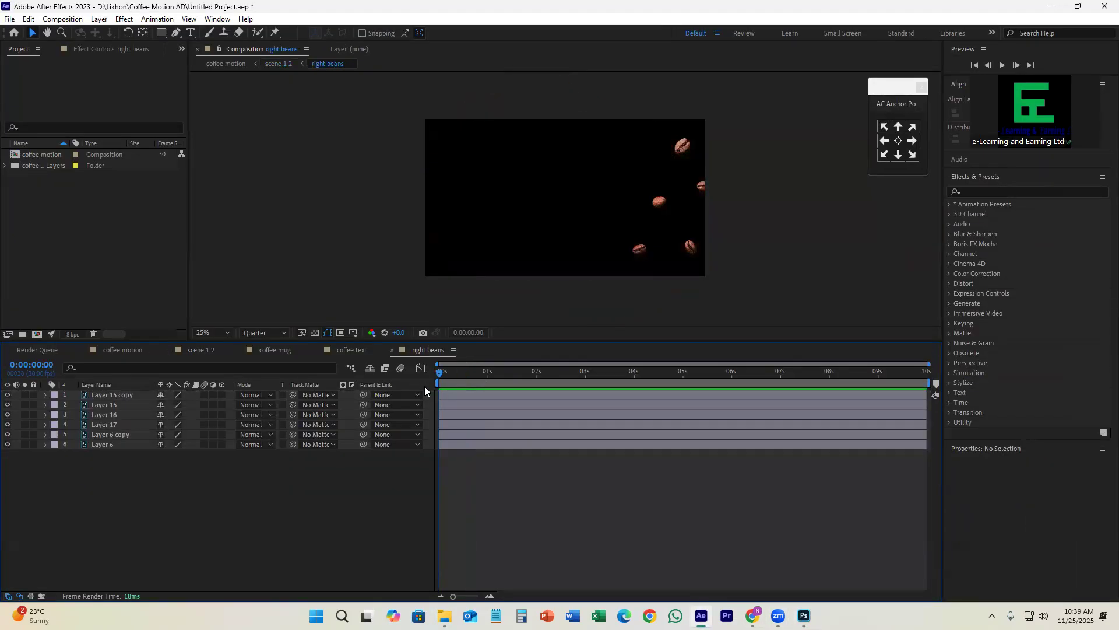
{"action": "left_click", "coordinate": [804, 615]}
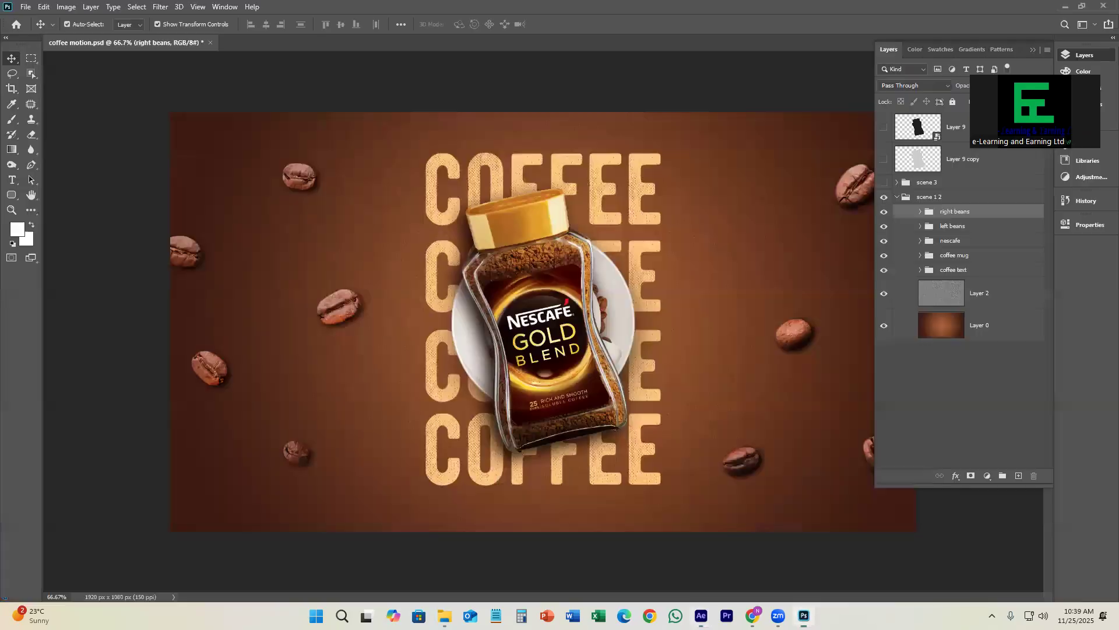
{"action": "left_click", "coordinate": [921, 211]}
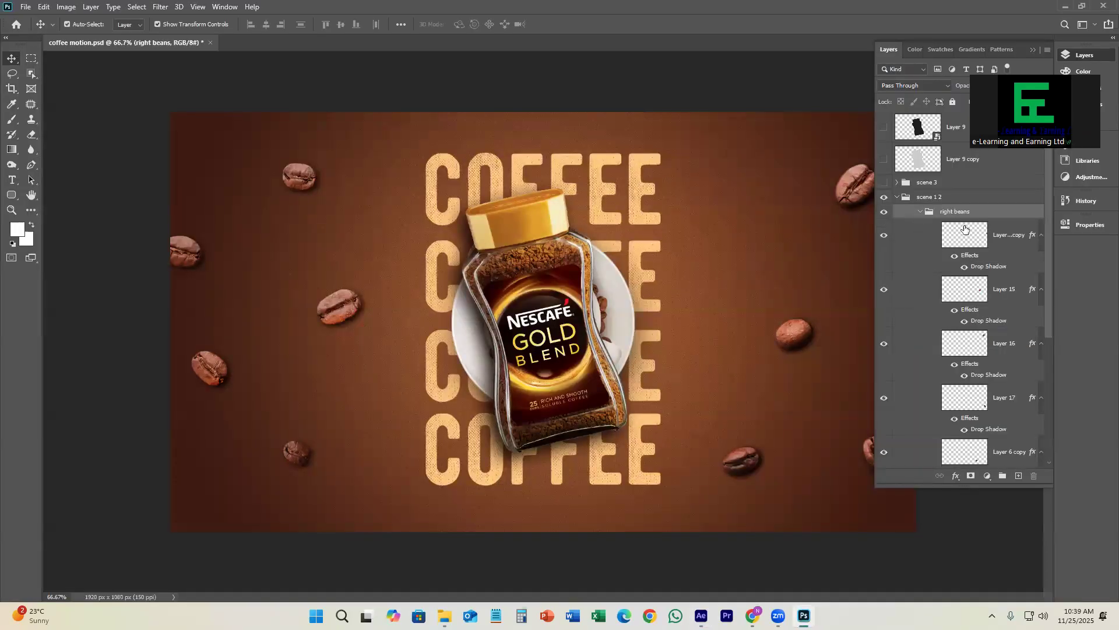
{"action": "scroll", "coordinate": [965, 229], "scroll_direction": "down", "scroll_amount": 5}
{"action": "scroll", "coordinate": [956, 228], "scroll_direction": "up", "scroll_amount": 5}
{"action": "left_click", "coordinate": [920, 212]}
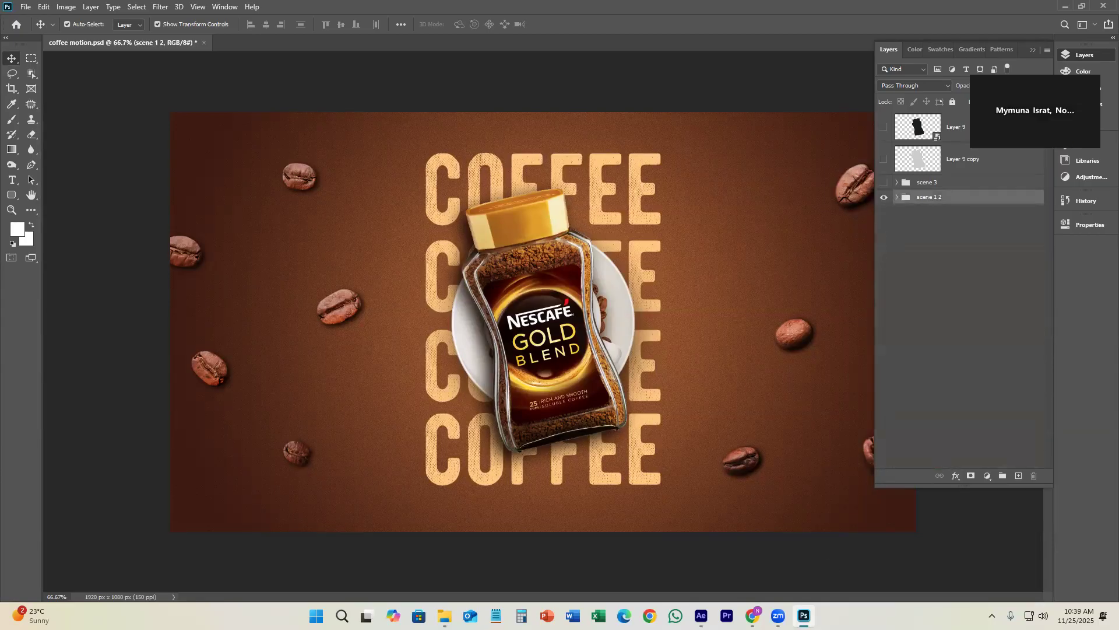
Step: Back in After Effects, add Position keyframes at 1 second to all six layers of the right beans composition
{"action": "left_click", "coordinate": [700, 616]}
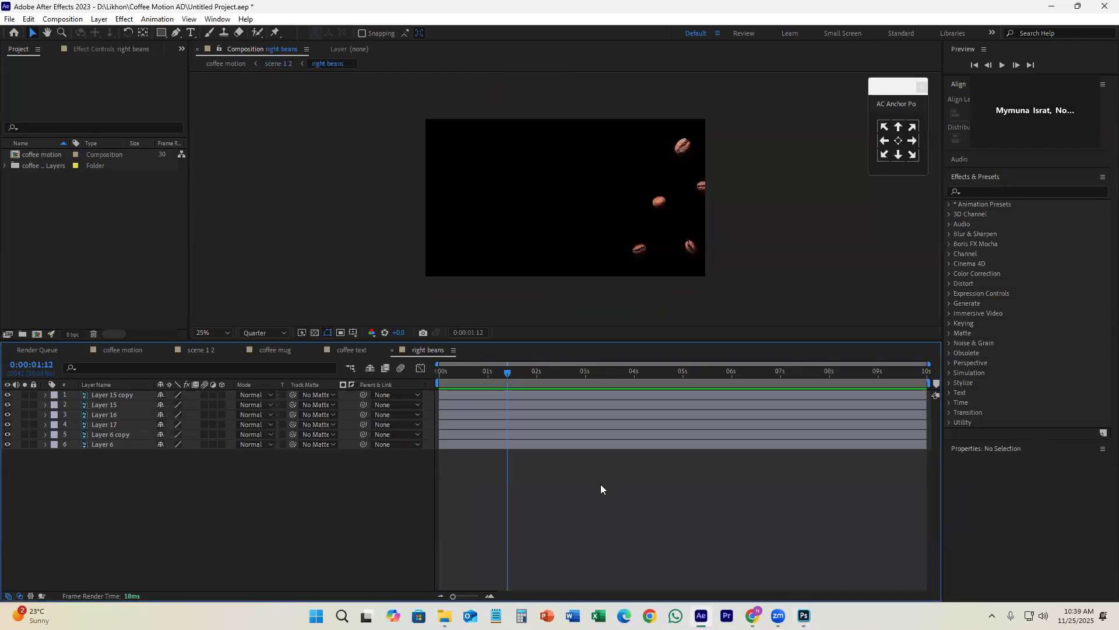
{"action": "left_click", "coordinate": [454, 395]}
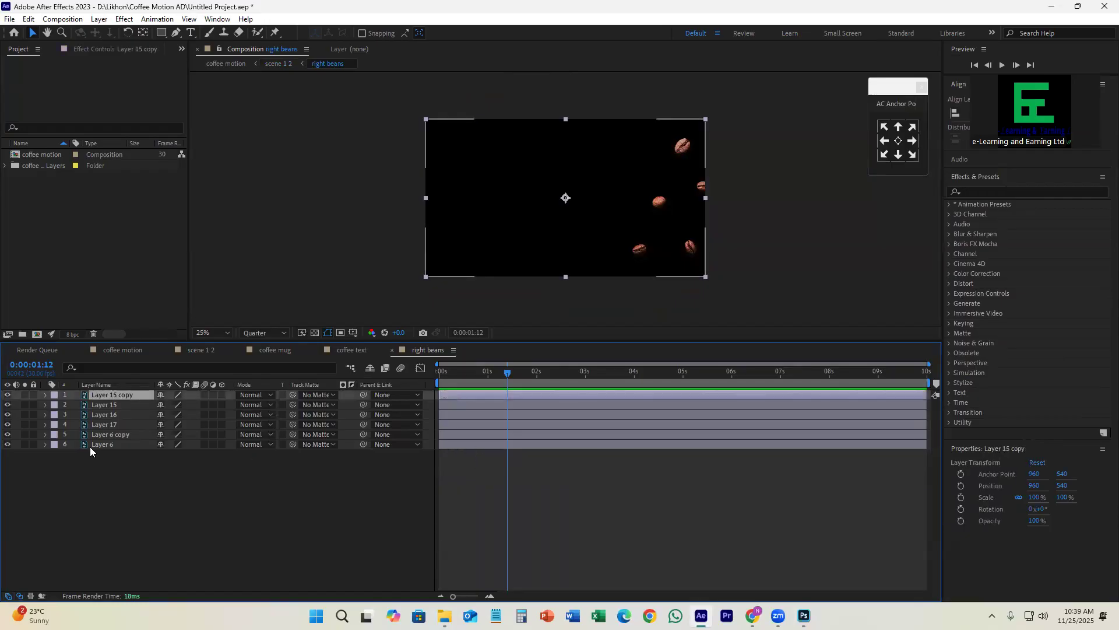
{"action": "left_click", "coordinate": [116, 447], "text": "shift"}
{"action": "left_click", "coordinate": [7, 394]}
{"action": "left_click", "coordinate": [7, 394]}
{"action": "left_click_drag", "start_coordinate": [502, 373], "coordinate": [488, 399]}
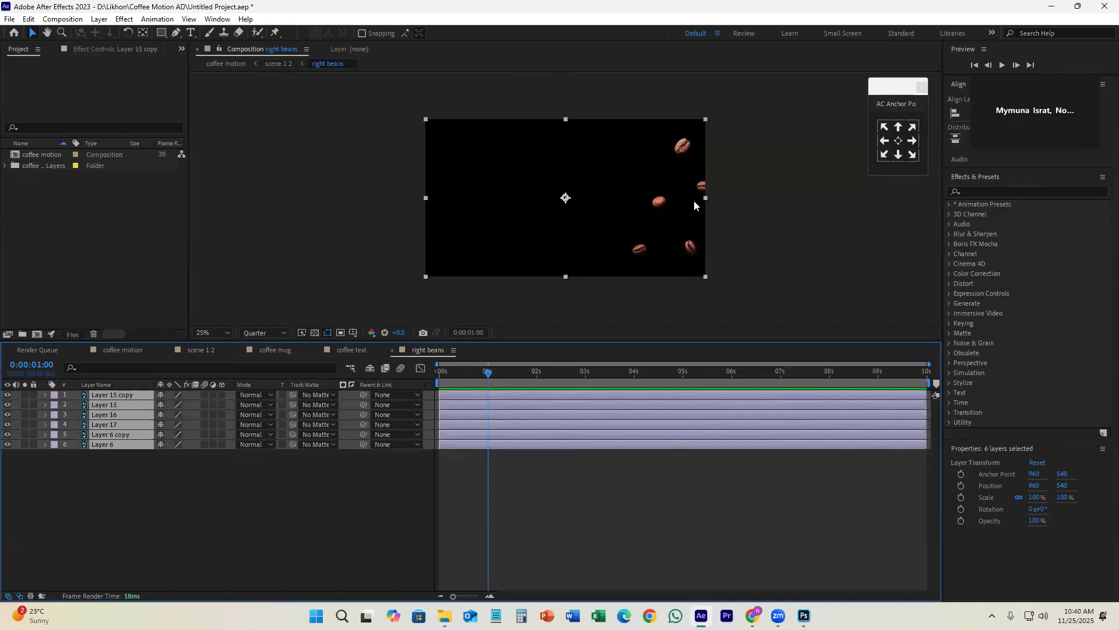
{"action": "key", "text": "p"}
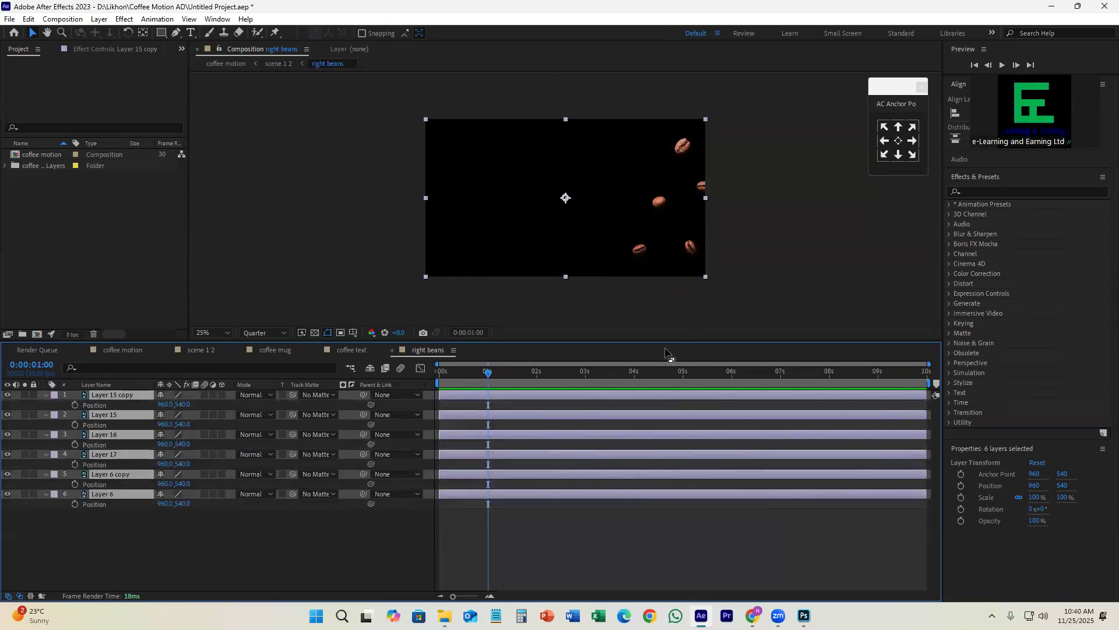
{"action": "left_click", "coordinate": [77, 404]}
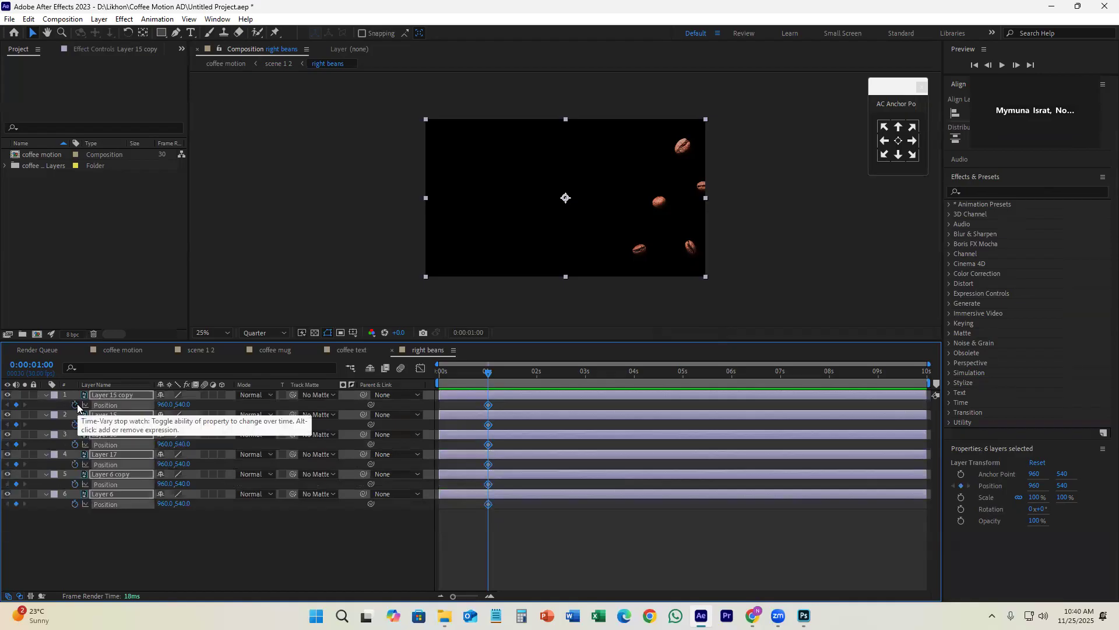
Step: At 0 seconds, move all six bean layers out of frame to Position 1616, 540, apply Easy Ease to the keyframes and preview
{"action": "left_click_drag", "start_coordinate": [496, 376], "coordinate": [438, 385]}
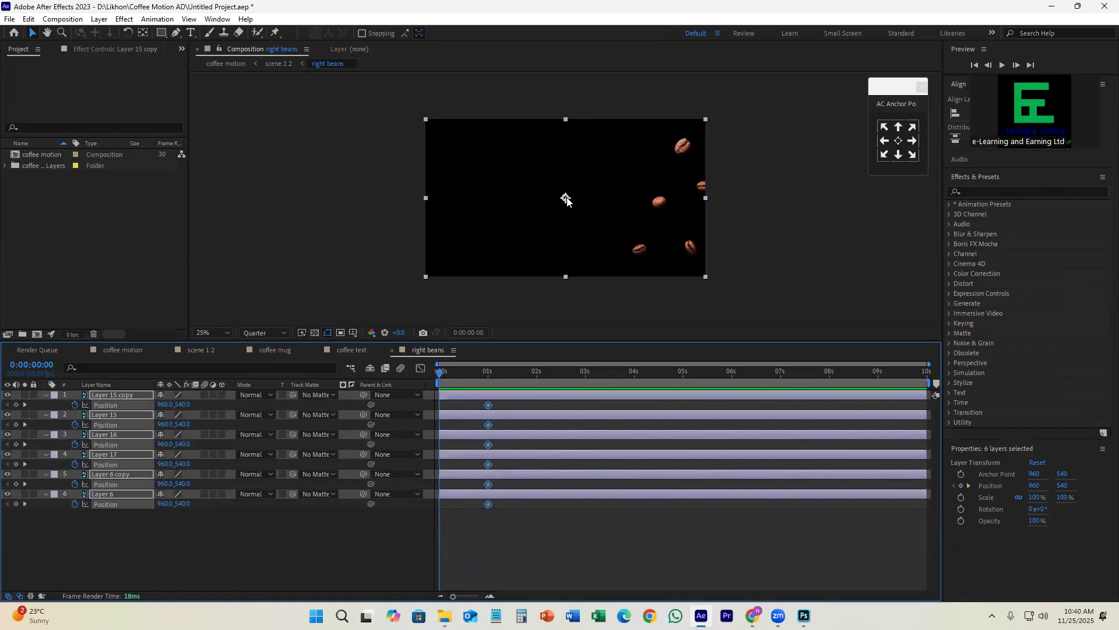
{"action": "left_click_drag", "start_coordinate": [566, 199], "coordinate": [662, 203]}
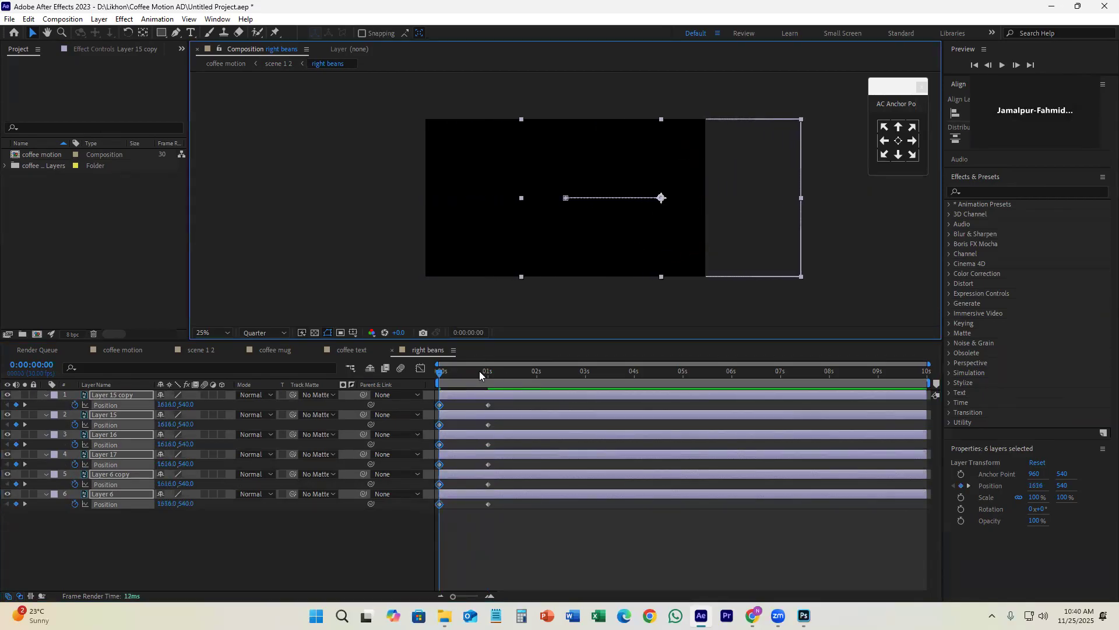
{"action": "left_click_drag", "start_coordinate": [440, 375], "coordinate": [425, 518]}
{"action": "key", "text": "F9"}
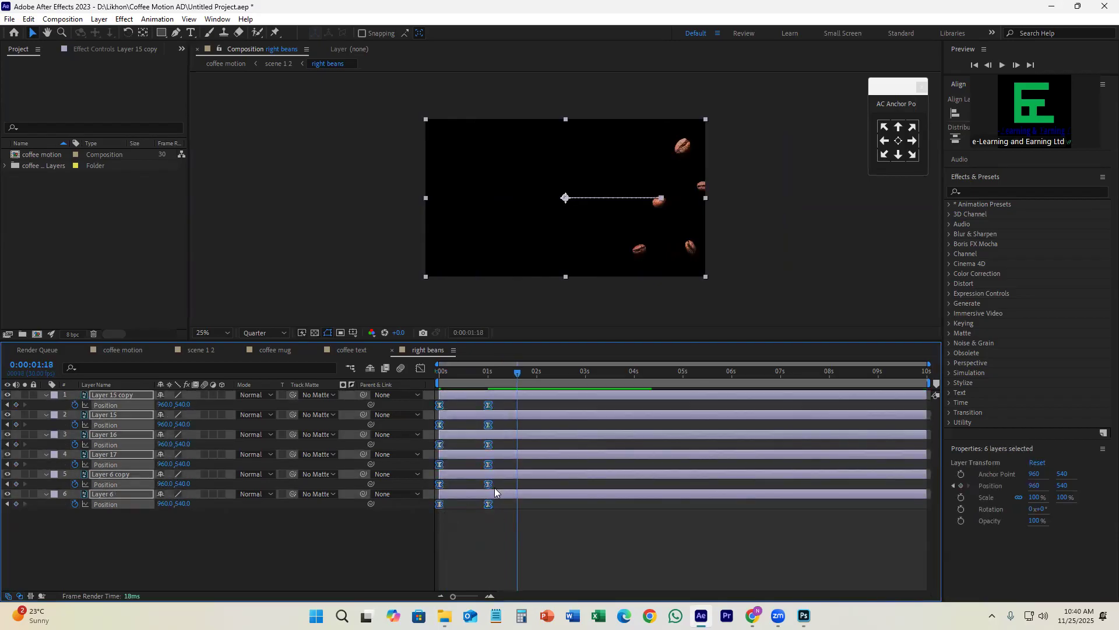
{"action": "left_click_drag", "start_coordinate": [516, 375], "coordinate": [448, 392]}
{"action": "key", "text": "space"}
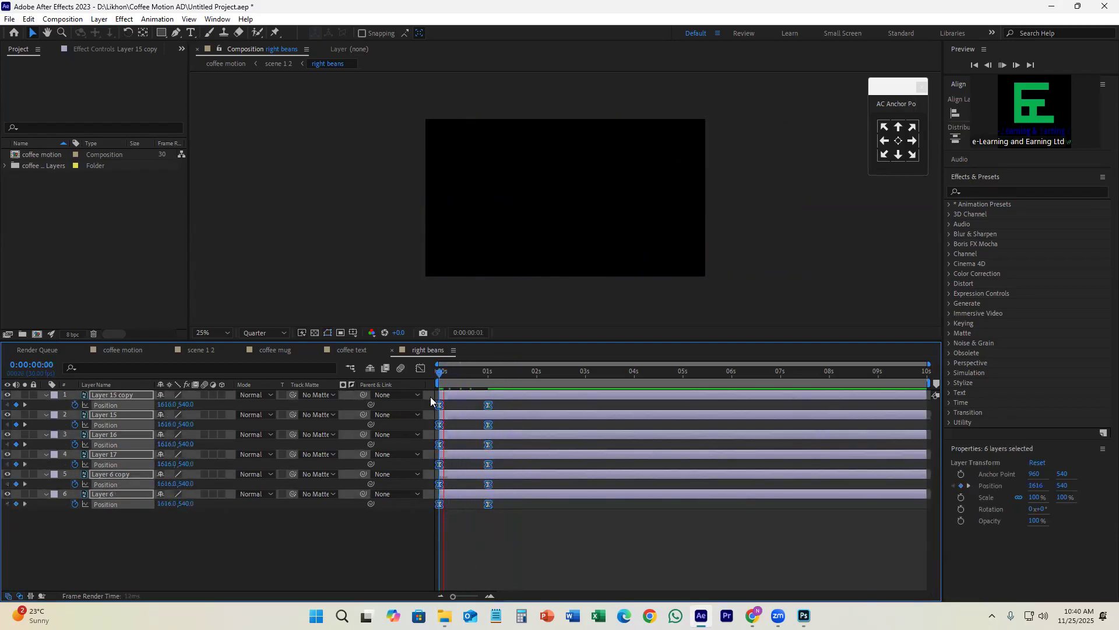
{"action": "key", "text": "space"}
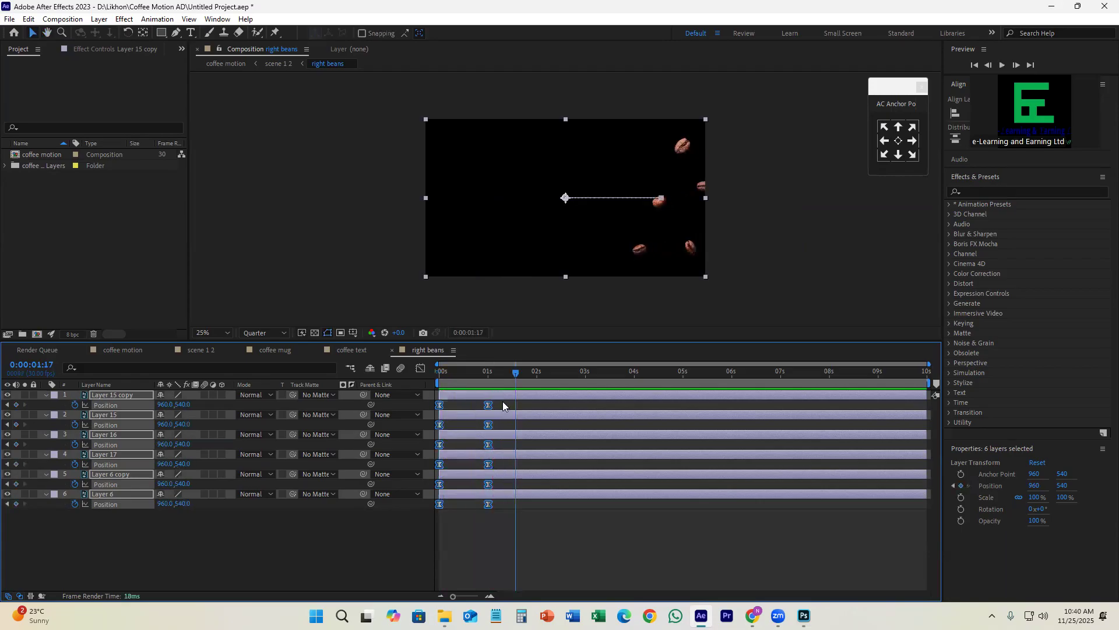
Step: Reshape the beans' Position speed graph to start fast and decelerate gradually towards 1 second, and preview the motion
{"action": "left_click", "coordinate": [421, 368]}
{"action": "left_click_drag", "start_coordinate": [535, 548], "coordinate": [464, 556]}
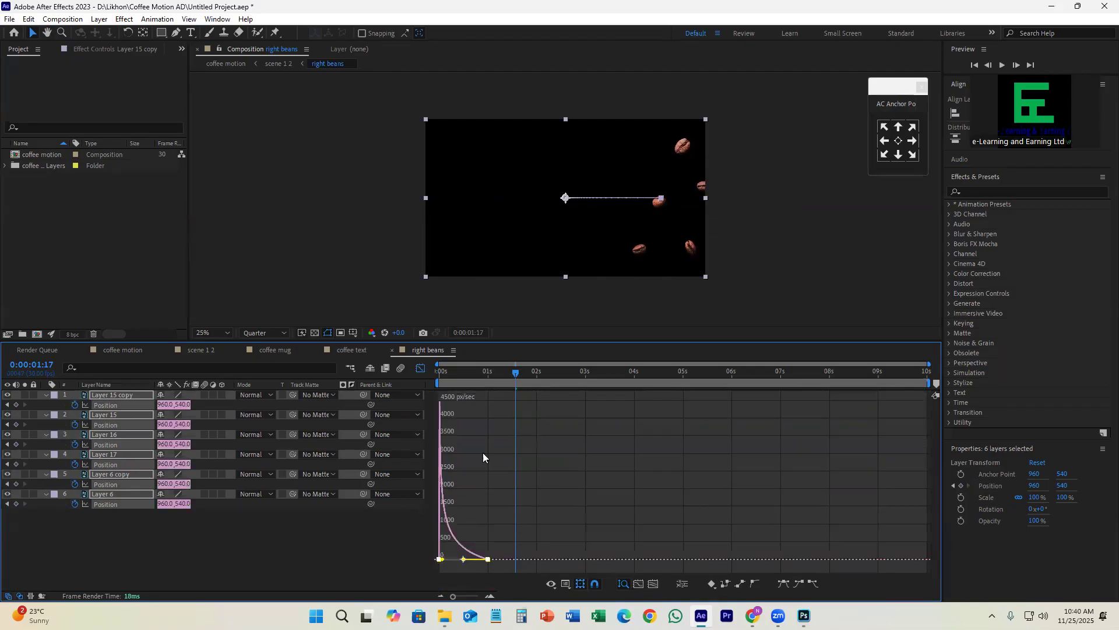
{"action": "left_click_drag", "start_coordinate": [511, 374], "coordinate": [455, 374]}
{"action": "key", "text": "space"}
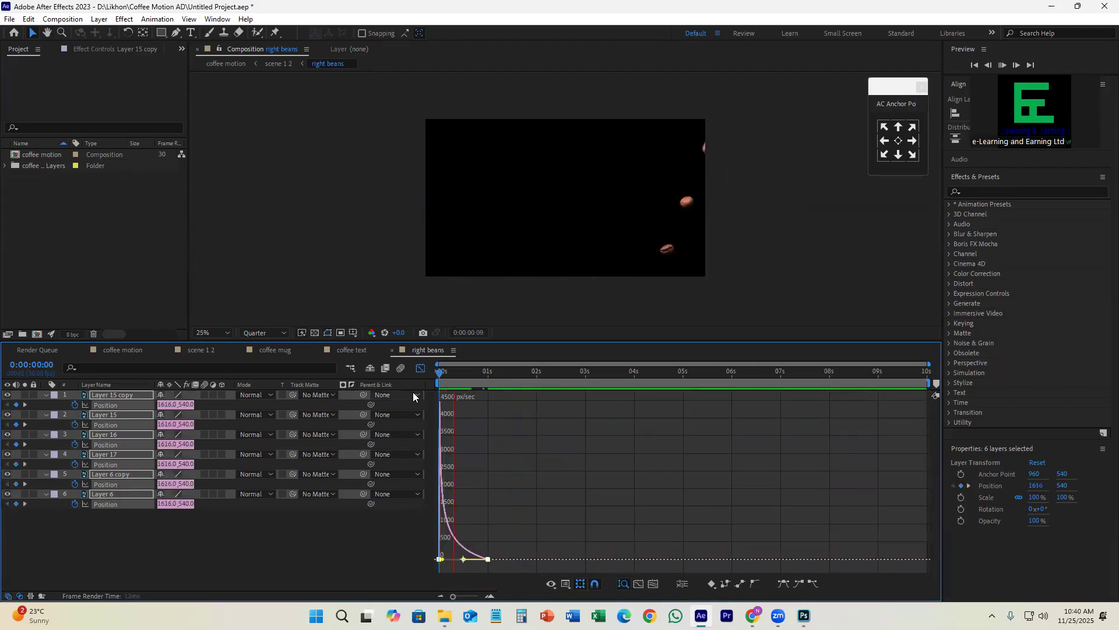
{"action": "left_click", "coordinate": [420, 368]}
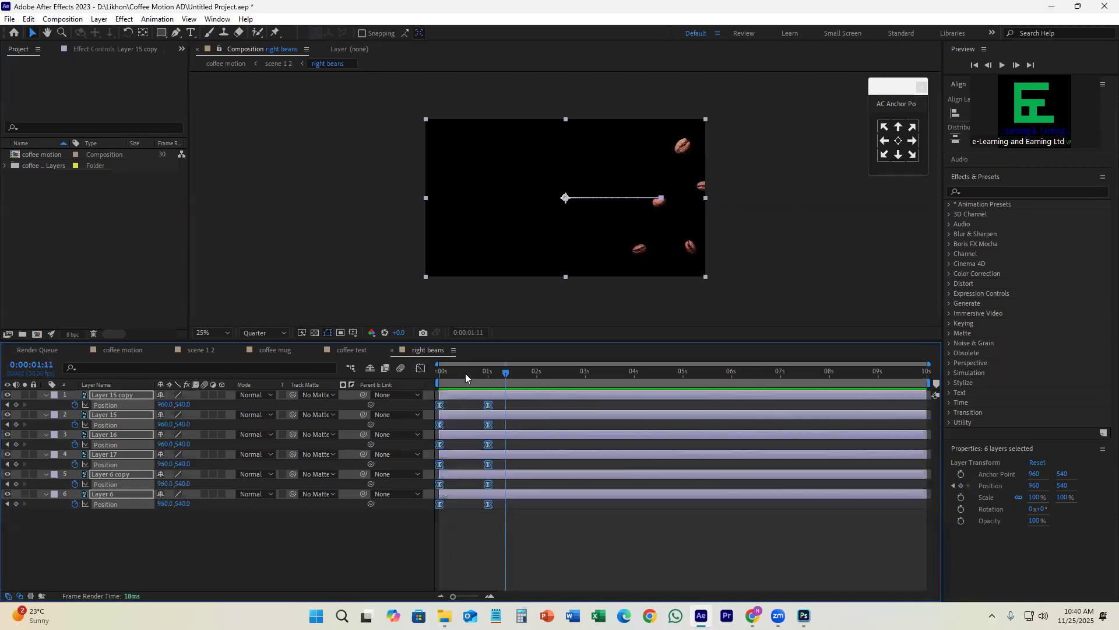
Step: Preview the beans' entrance, select all six bean layers and search the effects and presets for "wig"
{"action": "key", "text": "space"}
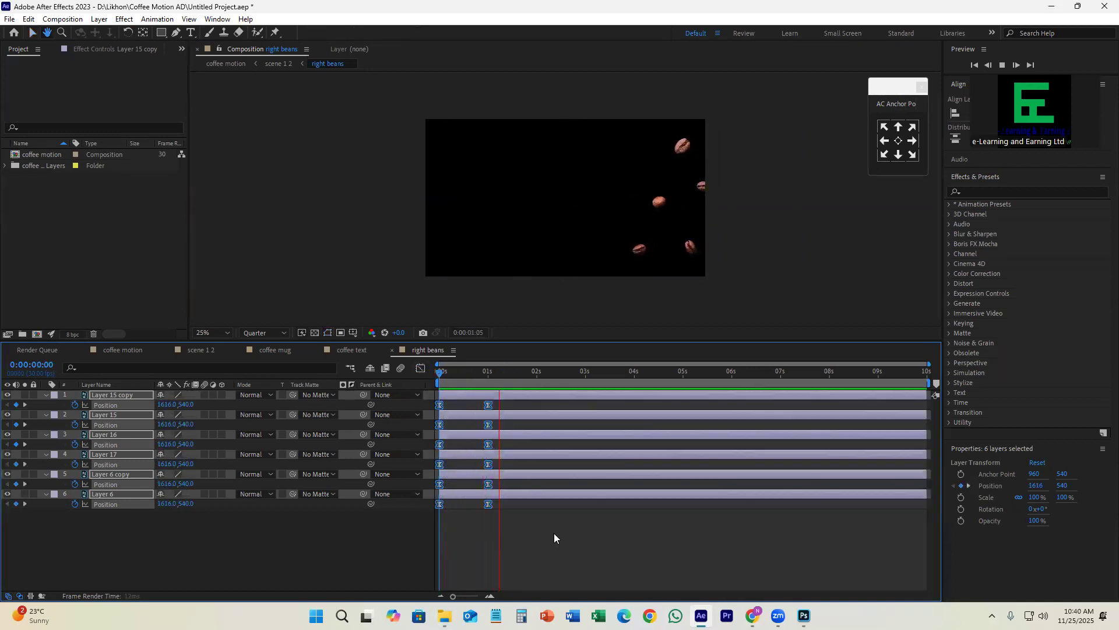
{"action": "left_click", "coordinate": [607, 564]}
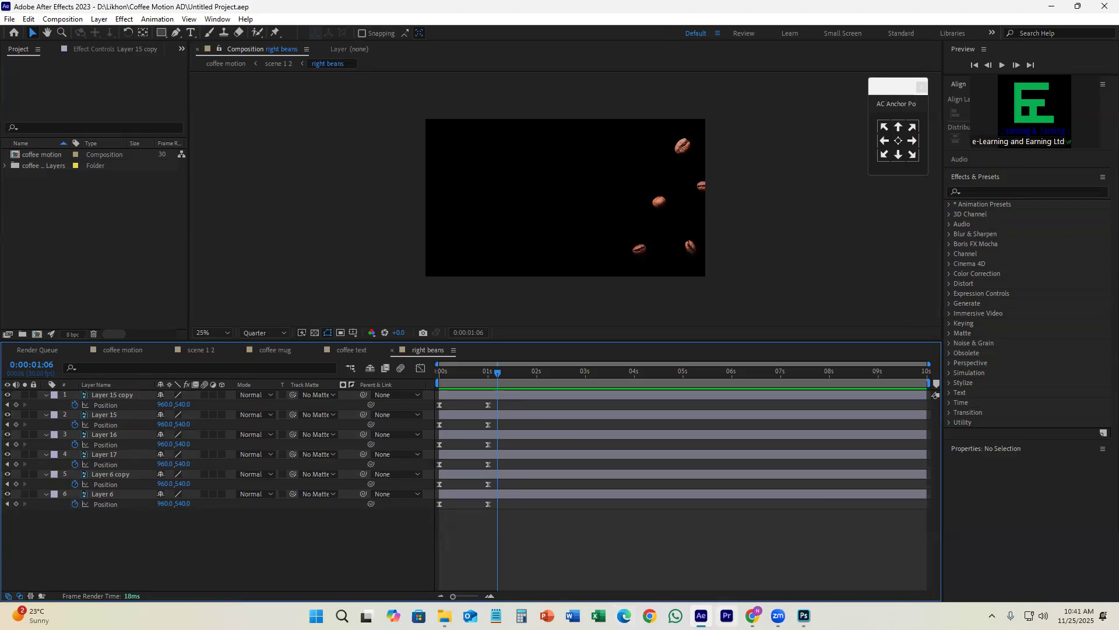
{"action": "left_click", "coordinate": [567, 394]}
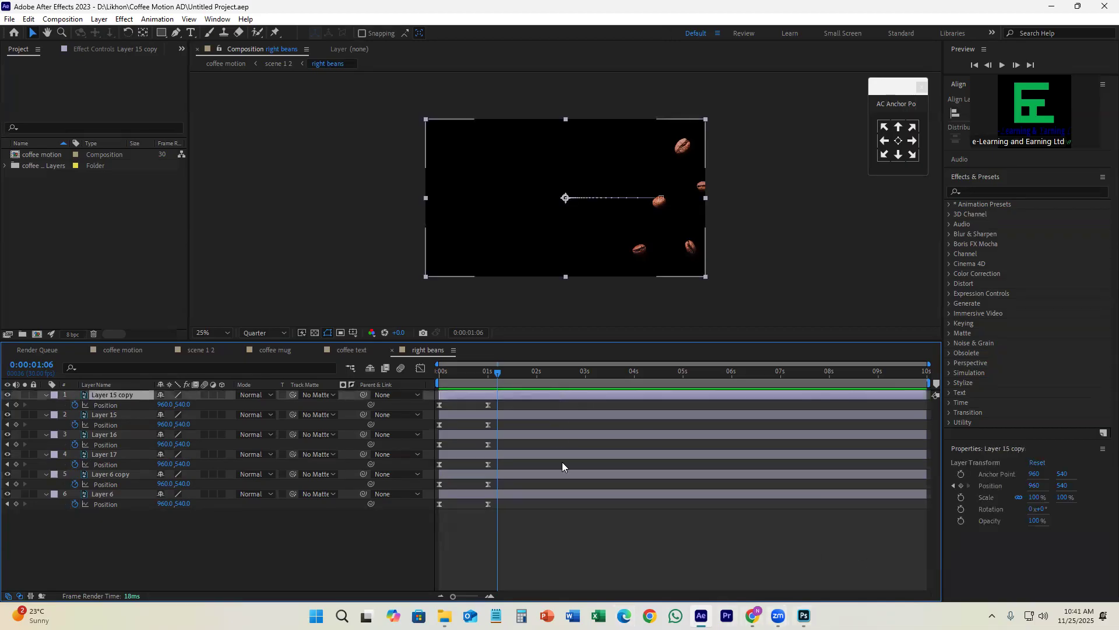
{"action": "left_click", "coordinate": [550, 493], "text": "shift"}
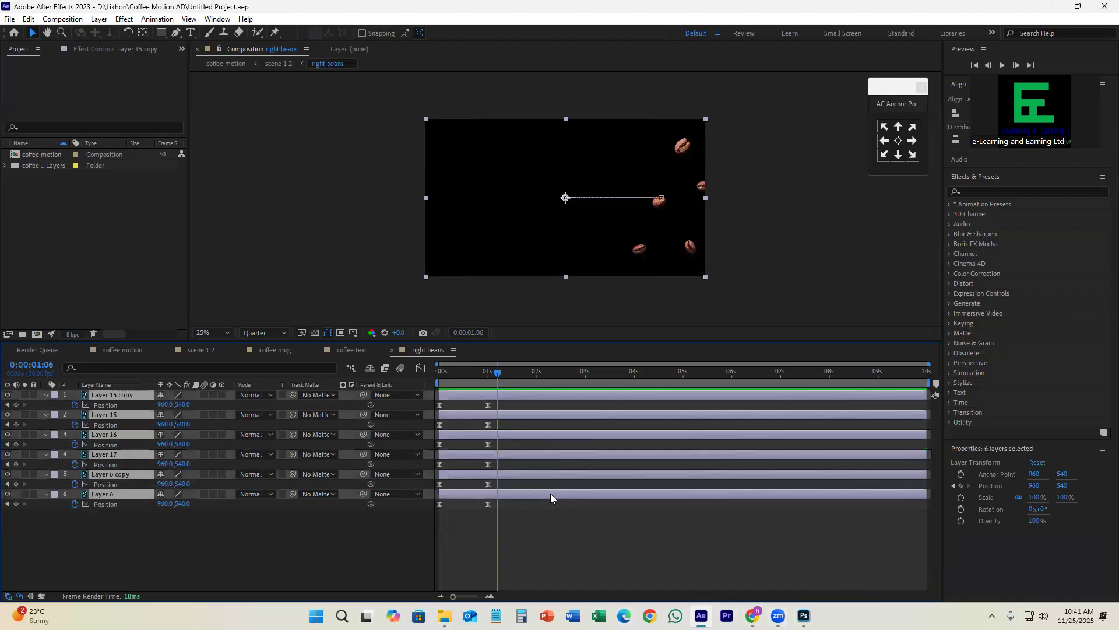
{"action": "left_click", "coordinate": [998, 195]}
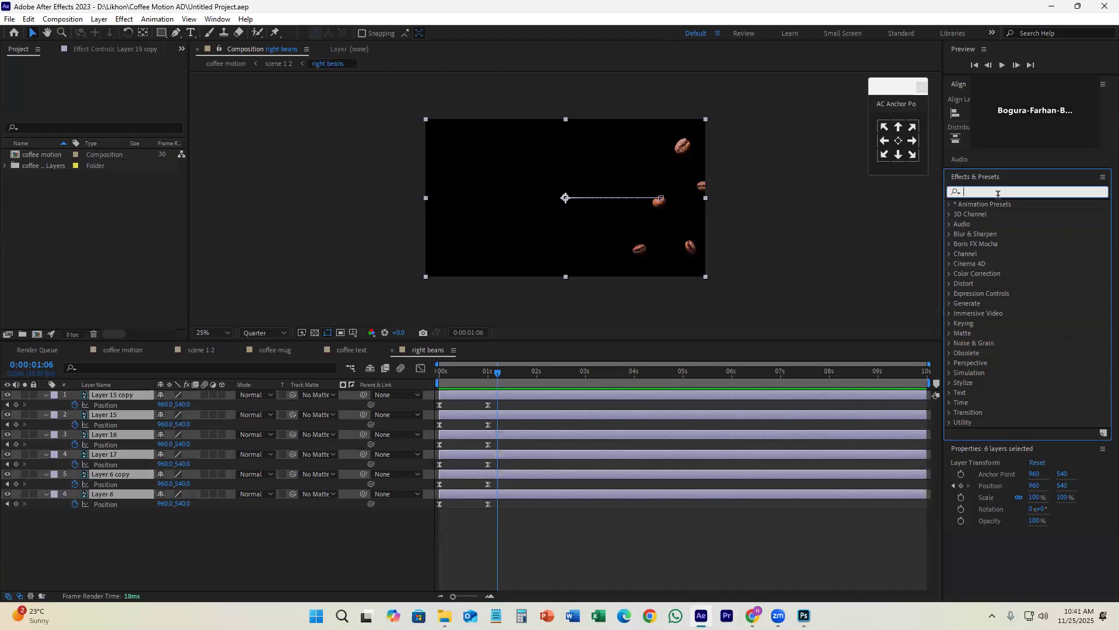
{"action": "type", "text": "wig"}
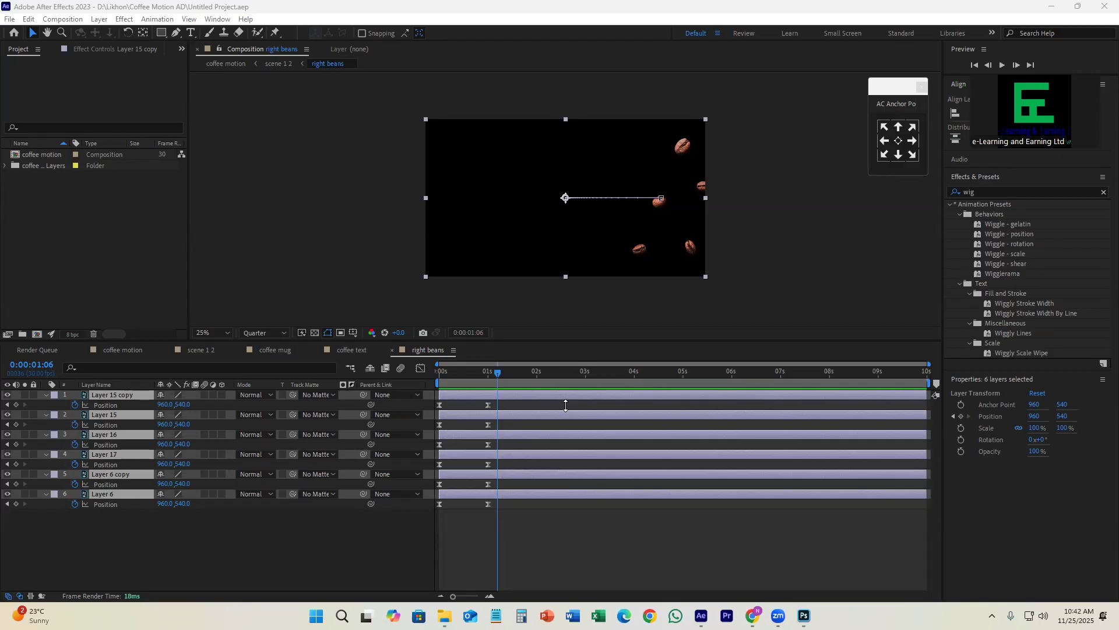
Step: Try the Wiggle - rotation preset on a bean layer in the right beans composition, and undo it
{"action": "left_click", "coordinate": [739, 547]}
{"action": "left_click", "coordinate": [511, 395]}
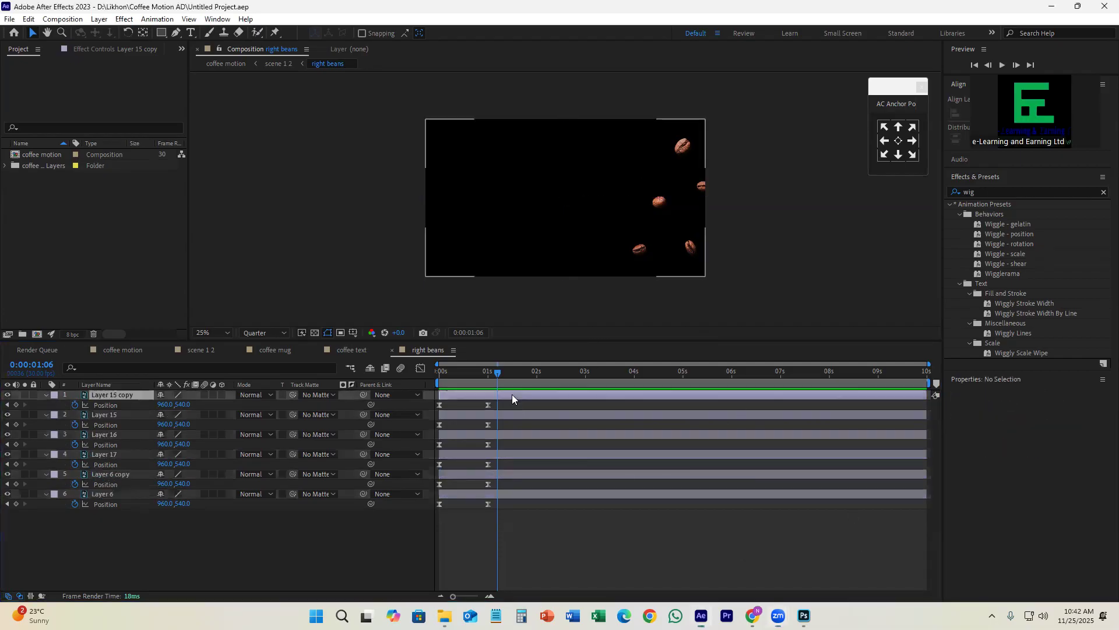
{"action": "left_click_drag", "start_coordinate": [493, 373], "coordinate": [528, 399]}
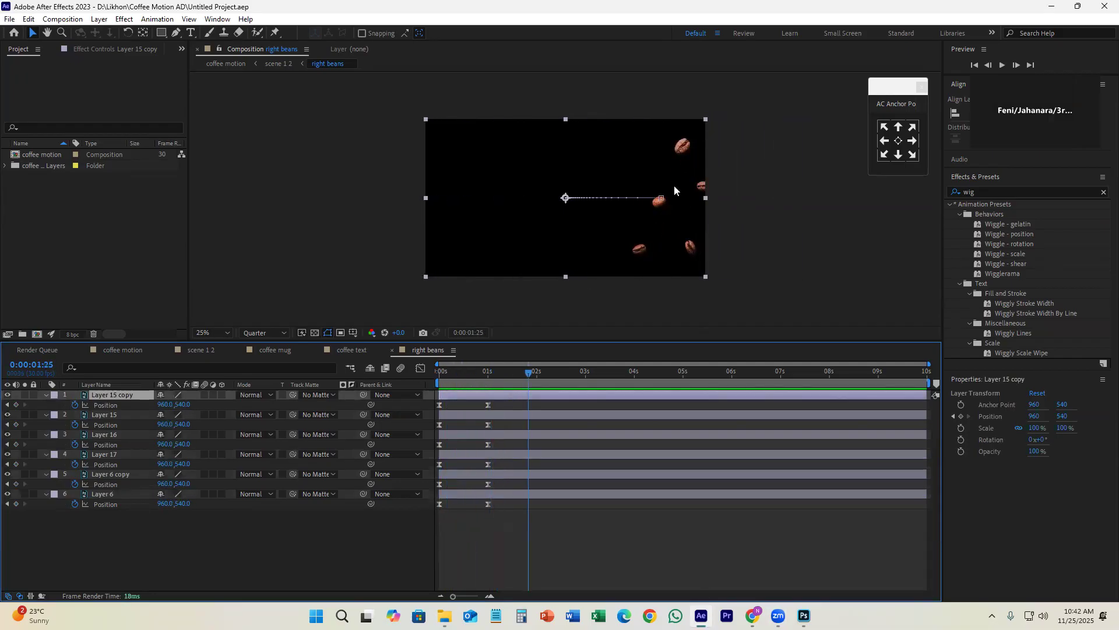
{"action": "left_click", "coordinate": [567, 513]}
{"action": "left_click", "coordinate": [978, 192]}
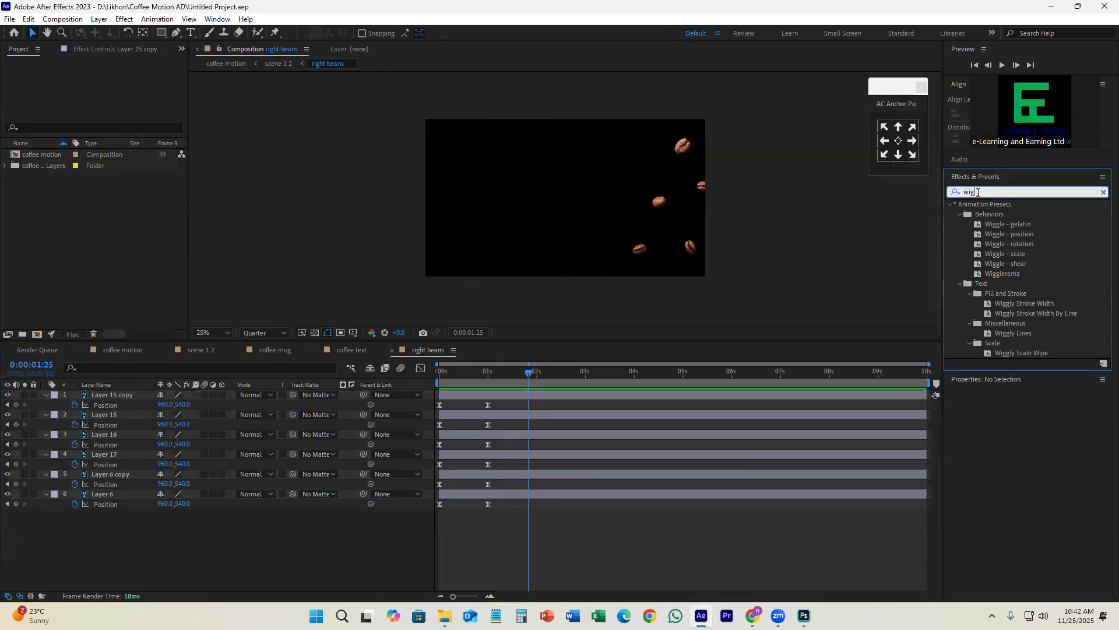
{"action": "left_click", "coordinate": [1024, 243]}
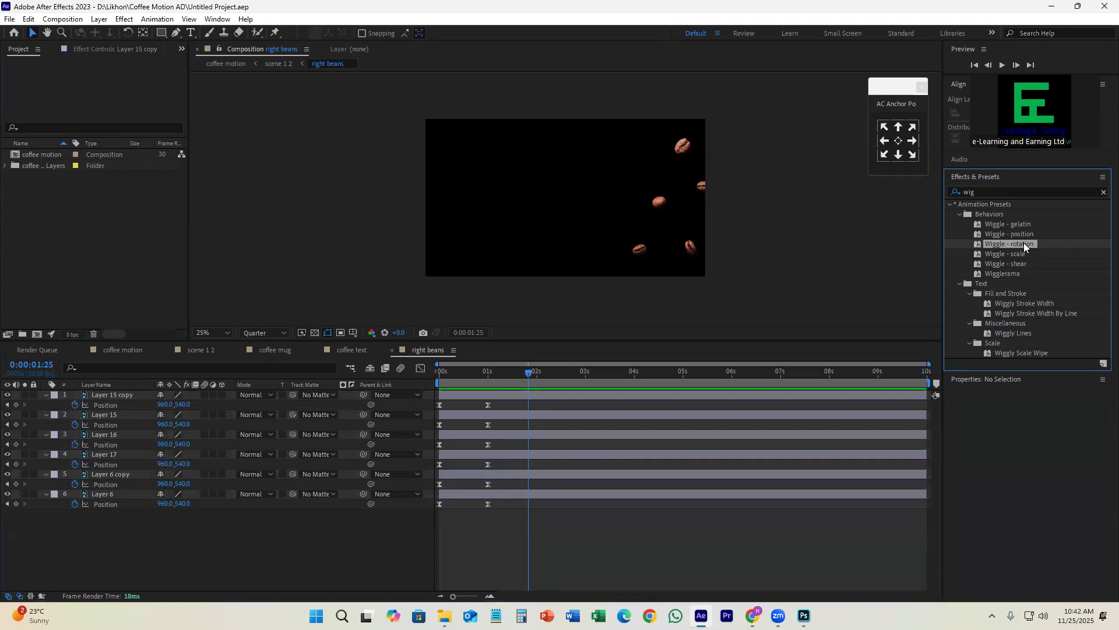
{"action": "left_click_drag", "start_coordinate": [1024, 242], "coordinate": [558, 435]}
{"action": "key", "text": "ctrl+z"}
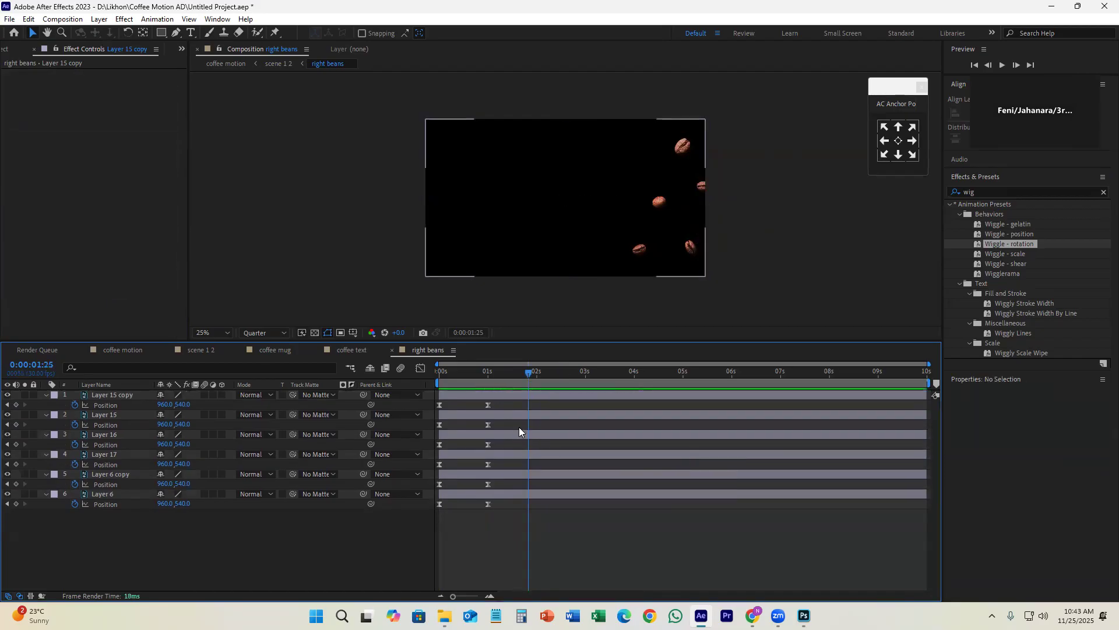
Step: Delete all Position keyframes from the six layers of the right beans composition
{"action": "left_click_drag", "start_coordinate": [505, 404], "coordinate": [418, 531]}
{"action": "mouse_move", "coordinate": [528, 378]}
{"action": "left_mouse_down"}
{"action": "mouse_move", "coordinate": [486, 382]}
{"action": "mouse_move", "coordinate": [524, 380]}
{"action": "left_mouse_up"}
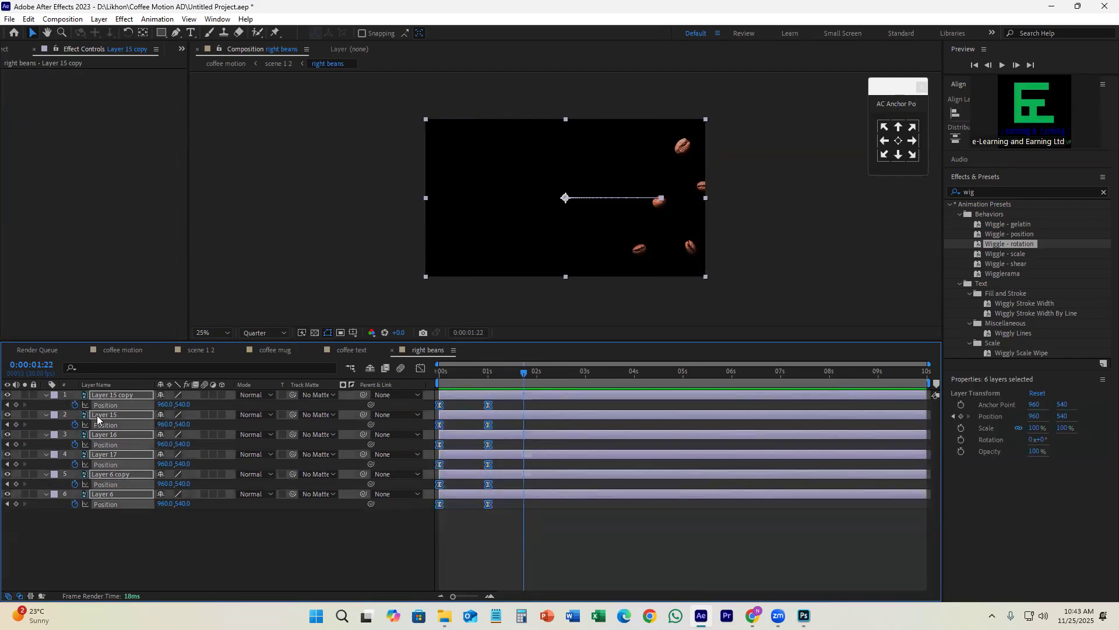
{"action": "key", "text": "Delete"}
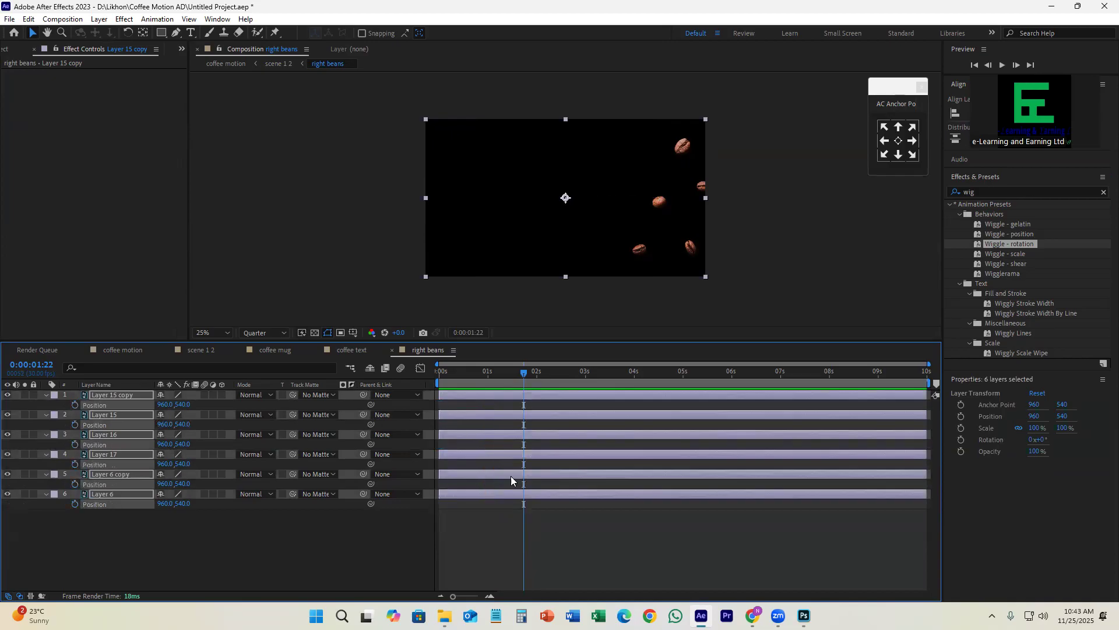
{"action": "left_click", "coordinate": [512, 533]}
Step: Switch to Photoshop, try moving the bean cropped by the canvas's right edge inward, and undo the move
{"action": "left_click", "coordinate": [804, 616]}
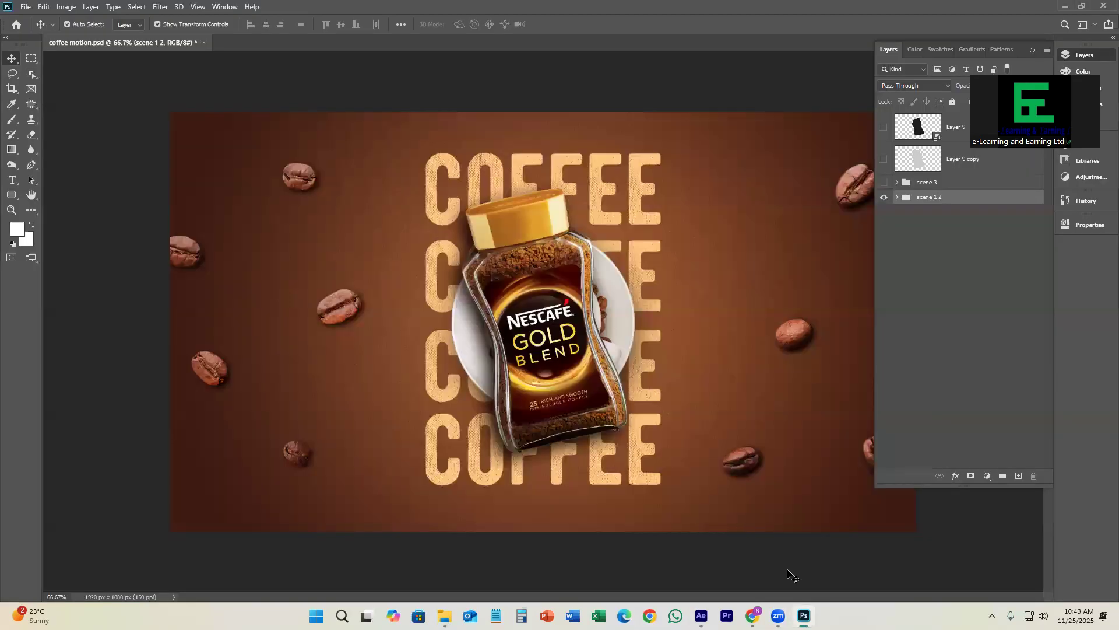
{"action": "key", "text": "ctrl"}
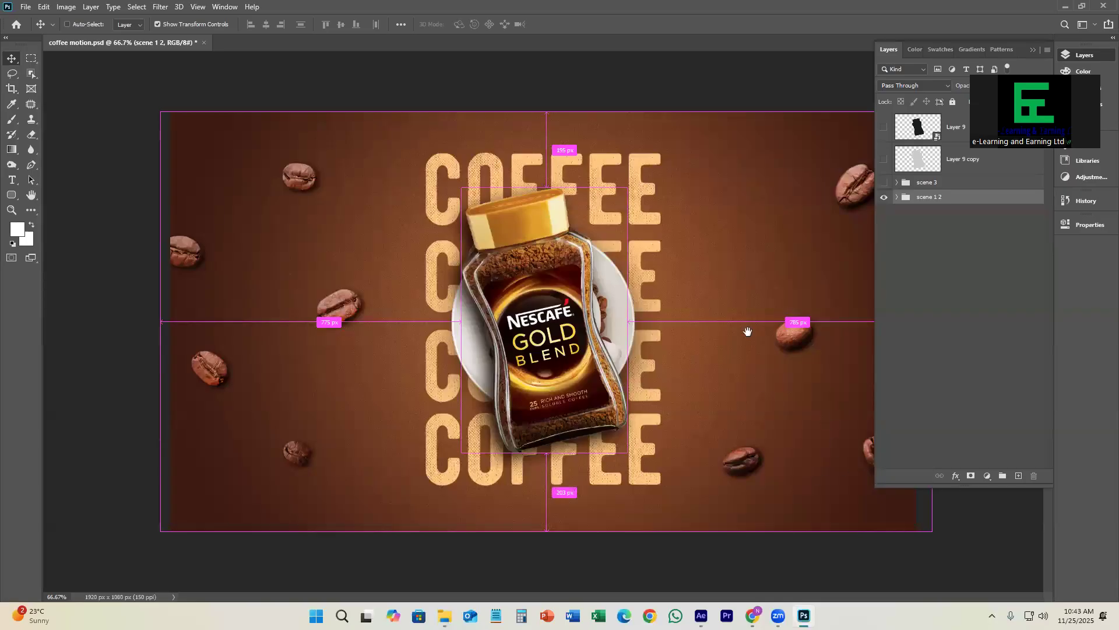
{"action": "left_click_drag", "start_coordinate": [930, 290], "coordinate": [880, 303]}
{"action": "left_click", "coordinate": [907, 300]}
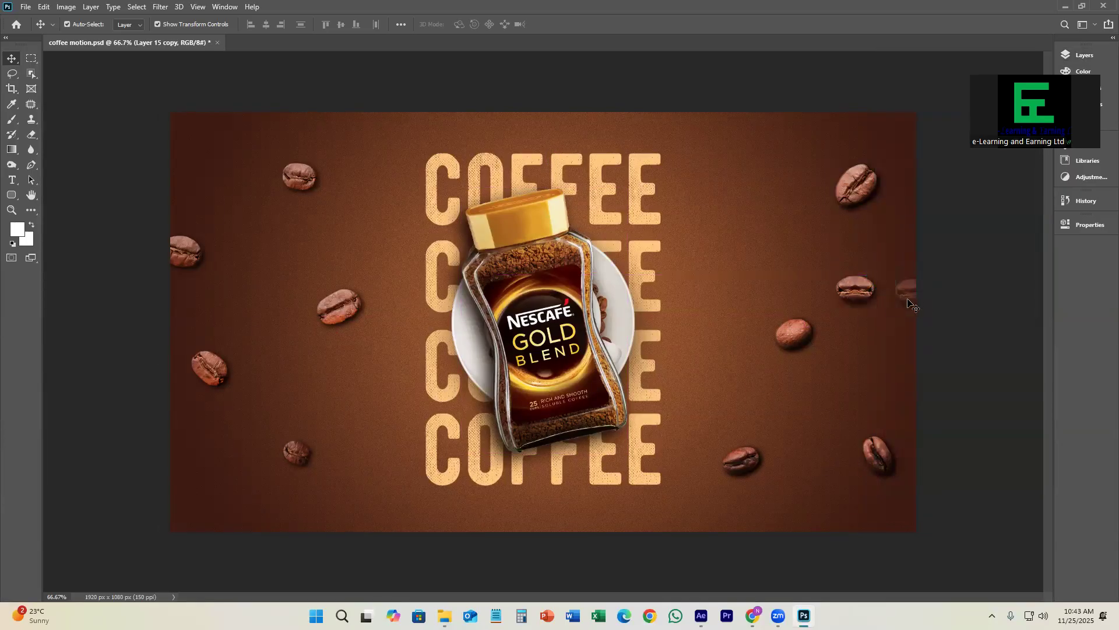
{"action": "key", "text": "ctrl+z"}
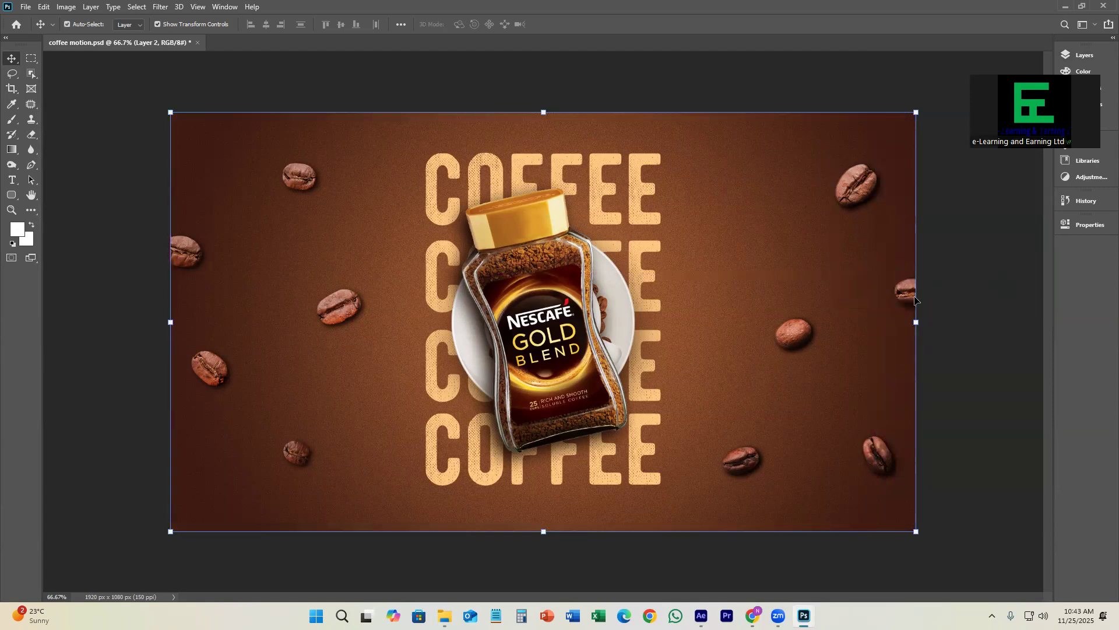
{"action": "left_click_drag", "start_coordinate": [900, 293], "coordinate": [837, 296]}
{"action": "key", "text": "ctrl+z"}
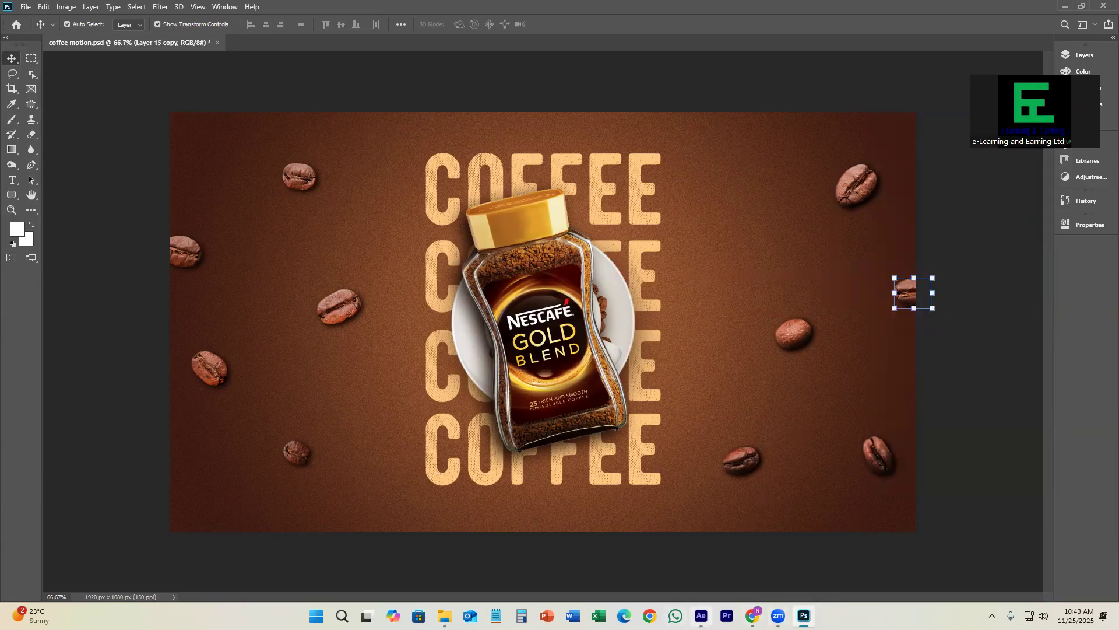
Step: Return to After Effects and identify the bean on Layer 15 by switching the layer's visibility off and on
{"action": "left_click", "coordinate": [701, 616]}
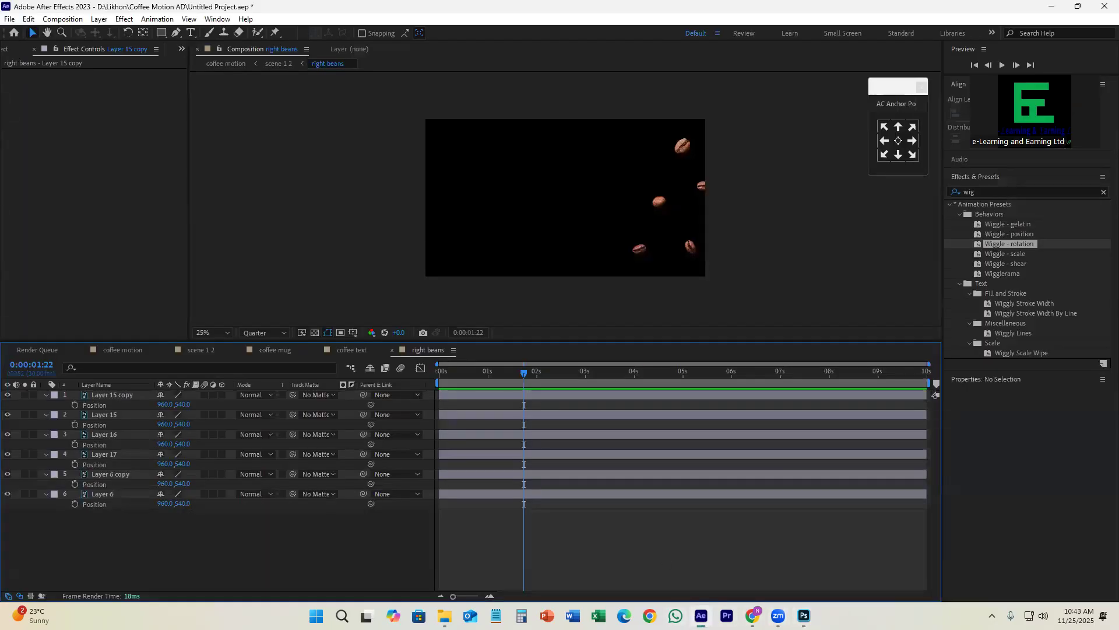
{"action": "left_click", "coordinate": [561, 400]}
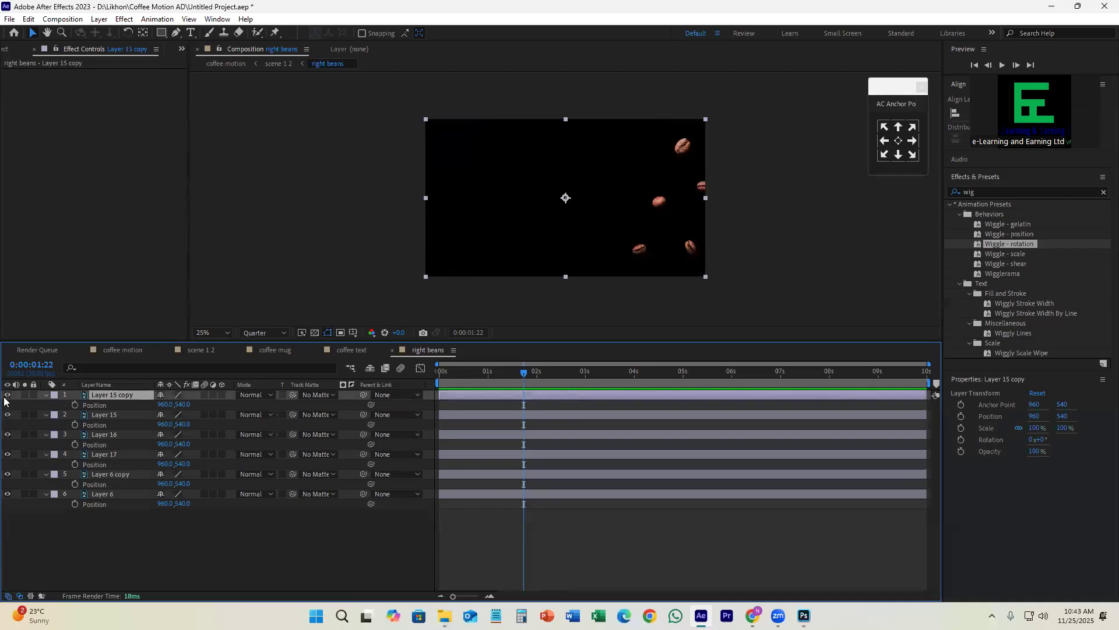
{"action": "left_click", "coordinate": [7, 414]}
{"action": "scroll", "coordinate": [659, 219], "scroll_direction": "up", "scroll_amount": 4}
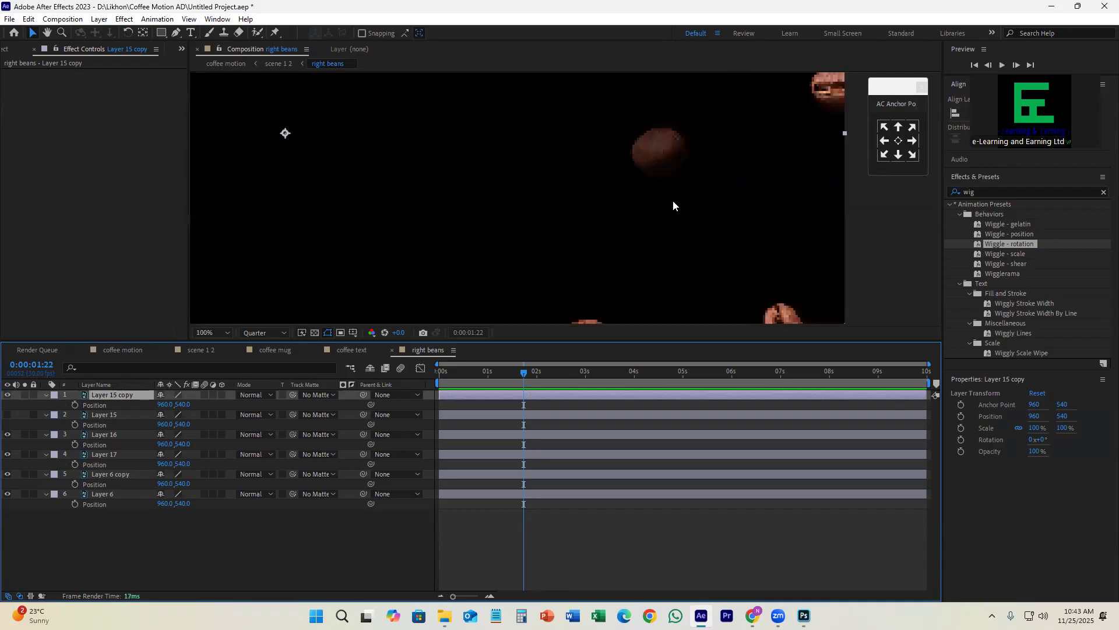
{"action": "left_click", "coordinate": [7, 415]}
{"action": "left_click", "coordinate": [7, 414]}
{"action": "left_click", "coordinate": [7, 414]}
{"action": "left_click", "coordinate": [100, 415]}
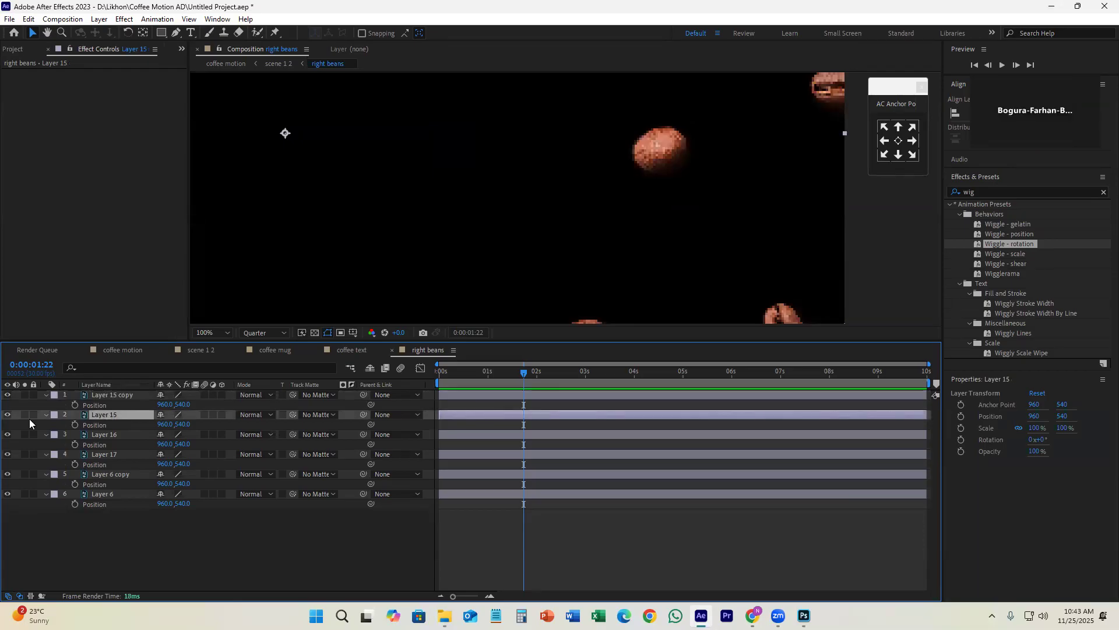
{"action": "left_click", "coordinate": [7, 414]}
{"action": "left_click", "coordinate": [7, 415]}
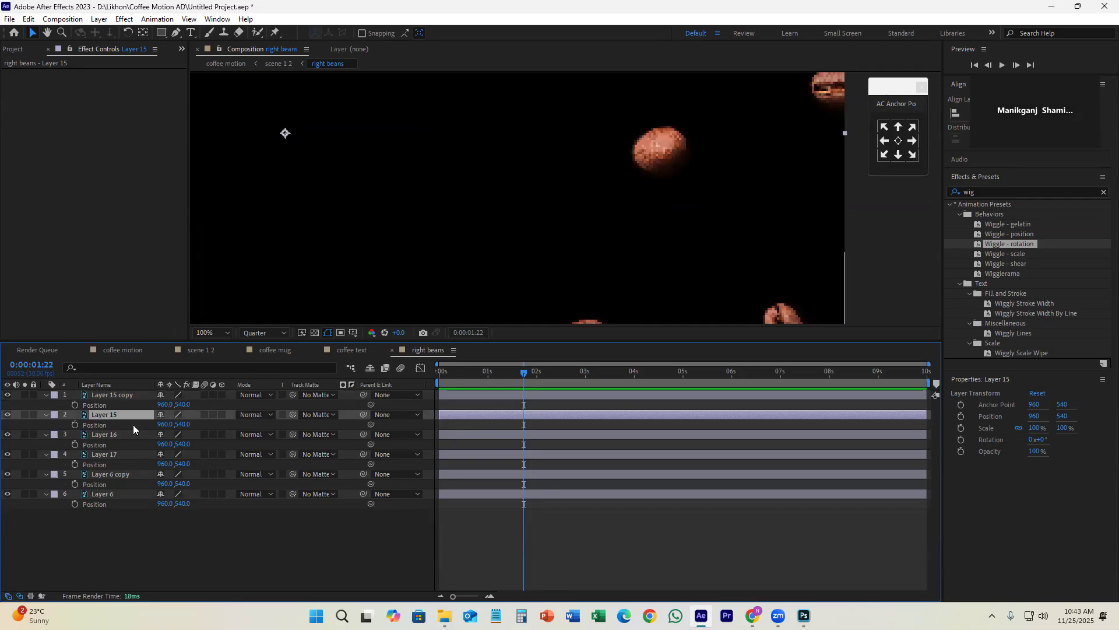
{"action": "left_click", "coordinate": [127, 395]}
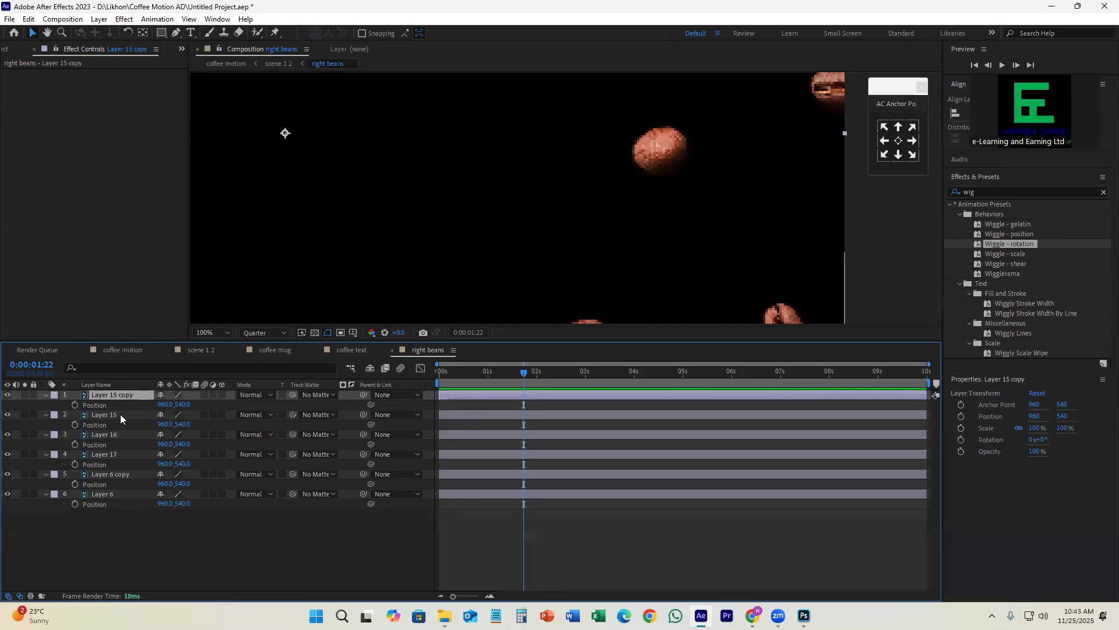
{"action": "left_click", "coordinate": [120, 415]}
{"action": "left_click", "coordinate": [121, 432]}
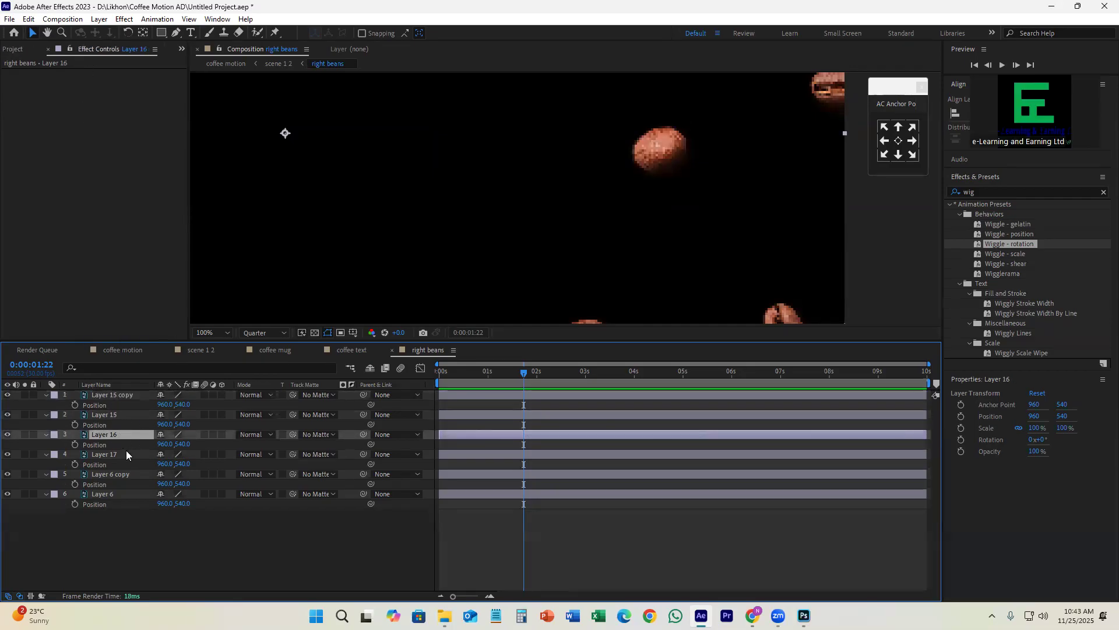
{"action": "left_click", "coordinate": [257, 552]}
Step: Show the Rotation property of all six bean layers at 0:00:01:29, try changing the rotation and undo it
{"action": "left_click_drag", "start_coordinate": [525, 375], "coordinate": [535, 387]}
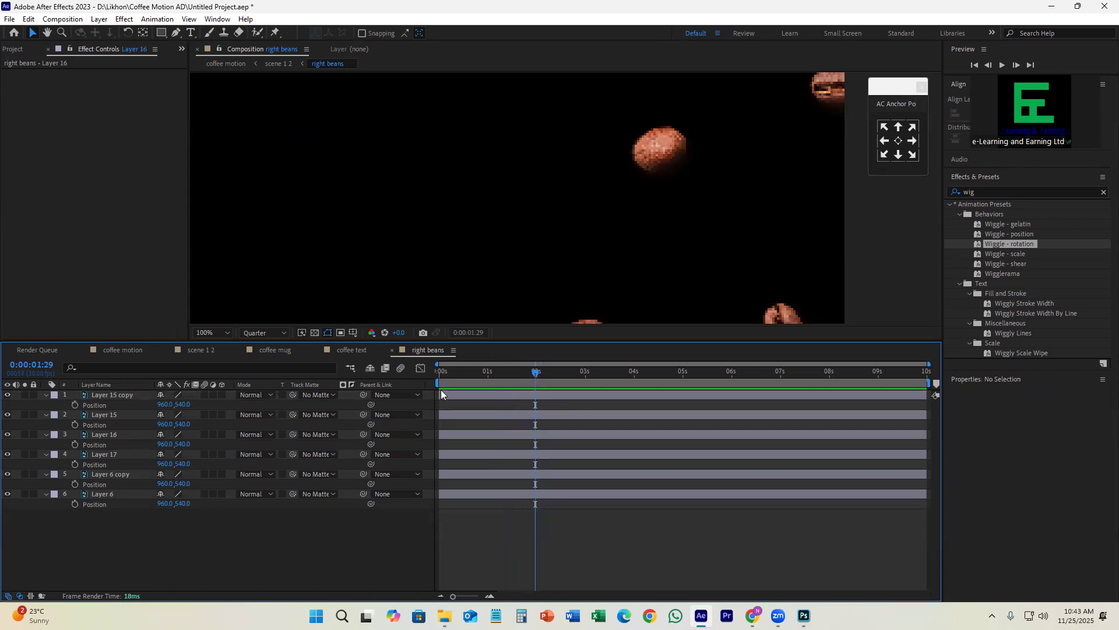
{"action": "left_click", "coordinate": [463, 396]}
{"action": "left_click", "coordinate": [484, 495], "text": "shift"}
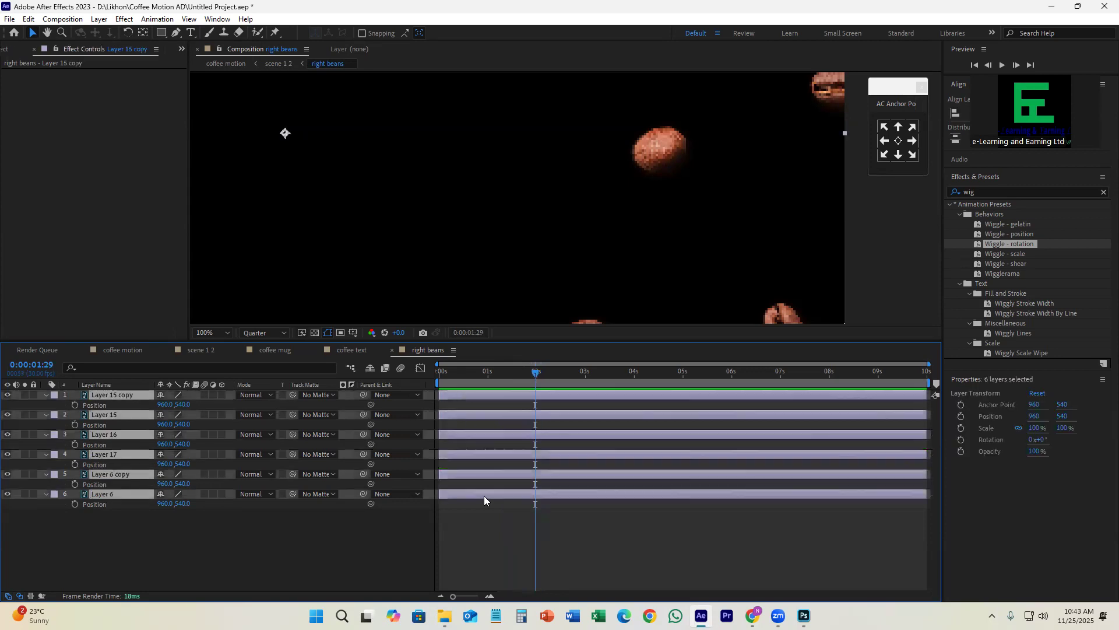
{"action": "key", "text": "r"}
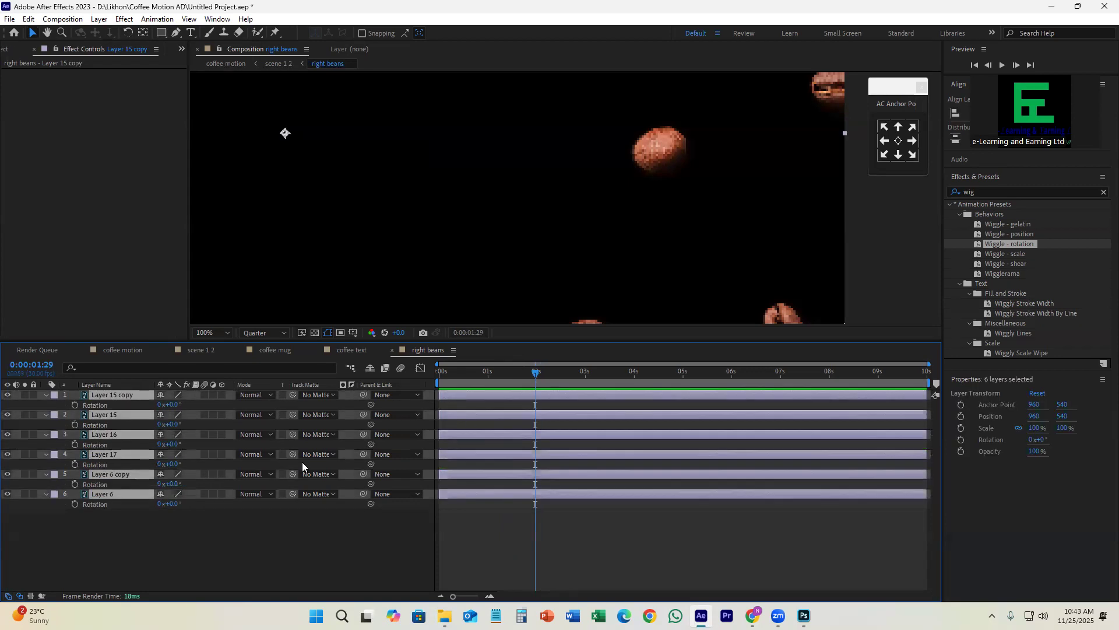
{"action": "mouse_move", "coordinate": [171, 406]}
{"action": "left_mouse_down"}
{"action": "mouse_move", "coordinate": [222, 405]}
{"action": "mouse_move", "coordinate": [163, 405]}
{"action": "left_mouse_up"}
{"action": "key", "text": "ctrl+z"}
{"action": "left_click", "coordinate": [588, 519]}
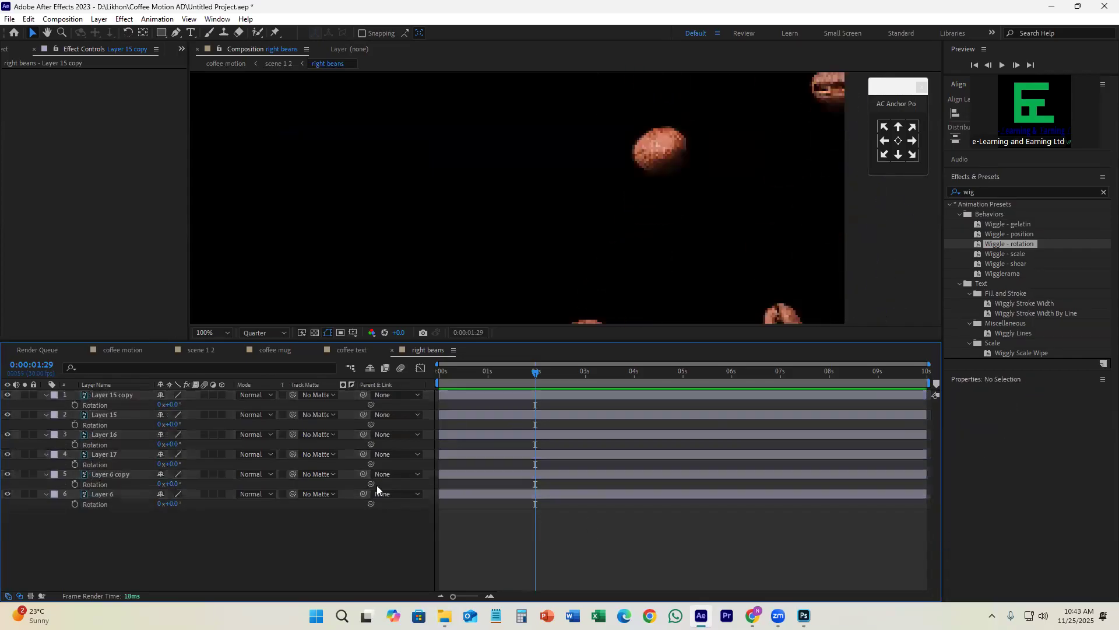
Step: Move Layer 15 copy's anchor point onto its bean at the frame's right edge, at about 1890, 450
{"action": "scroll", "coordinate": [614, 212], "scroll_direction": "down", "scroll_amount": 4}
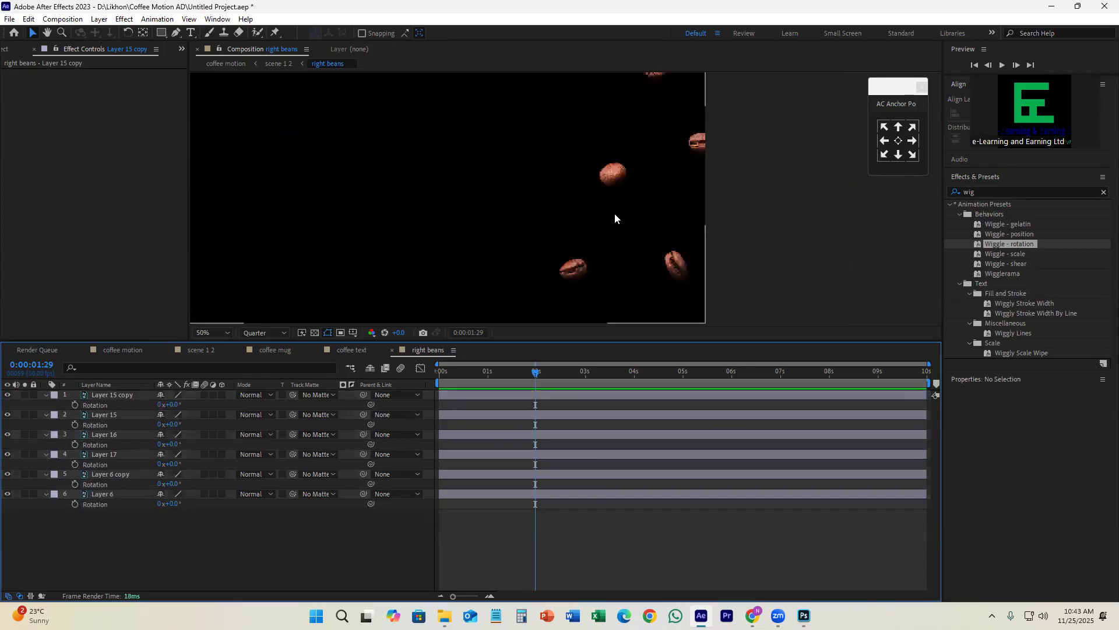
{"action": "left_click", "coordinate": [523, 394]}
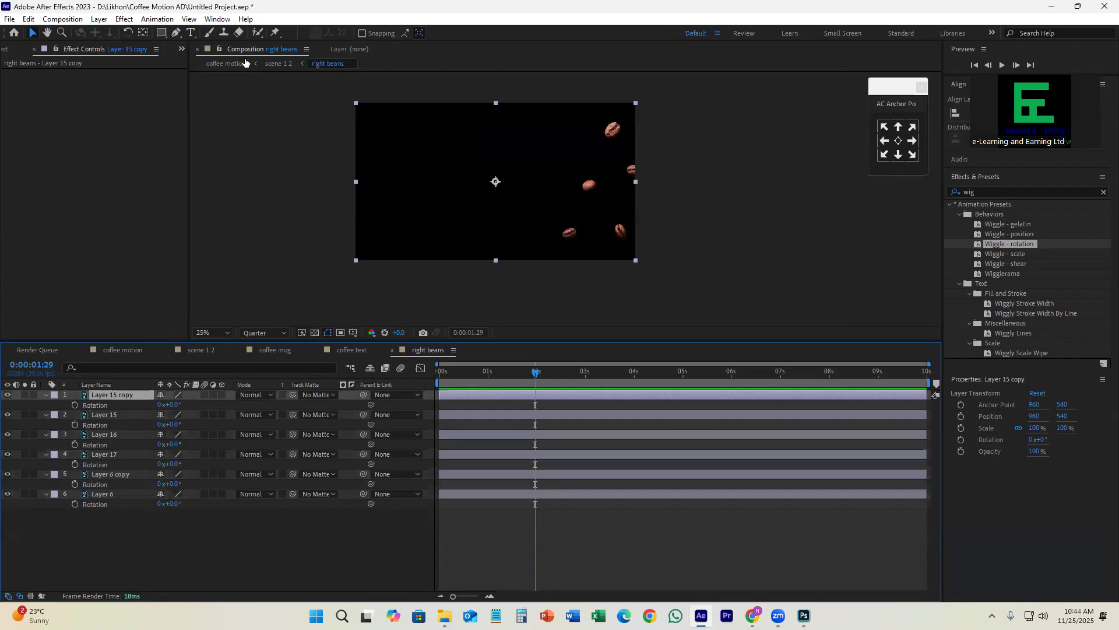
{"action": "key", "text": "y"}
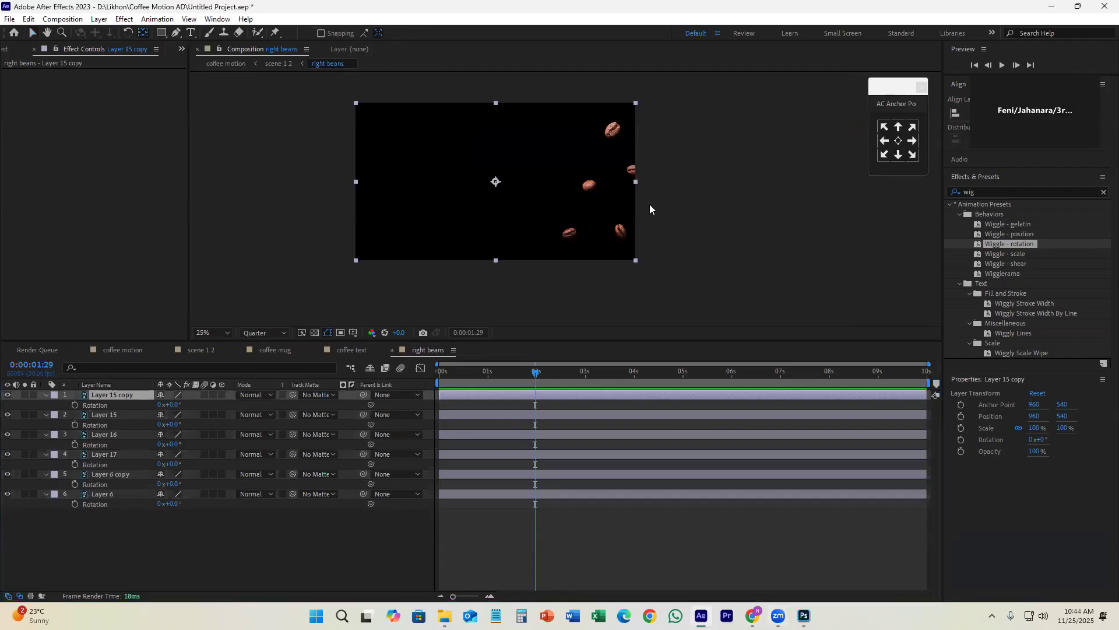
{"action": "scroll", "coordinate": [647, 204], "scroll_direction": "up", "scroll_amount": 2}
{"action": "left_click_drag", "start_coordinate": [352, 166], "coordinate": [622, 139]}
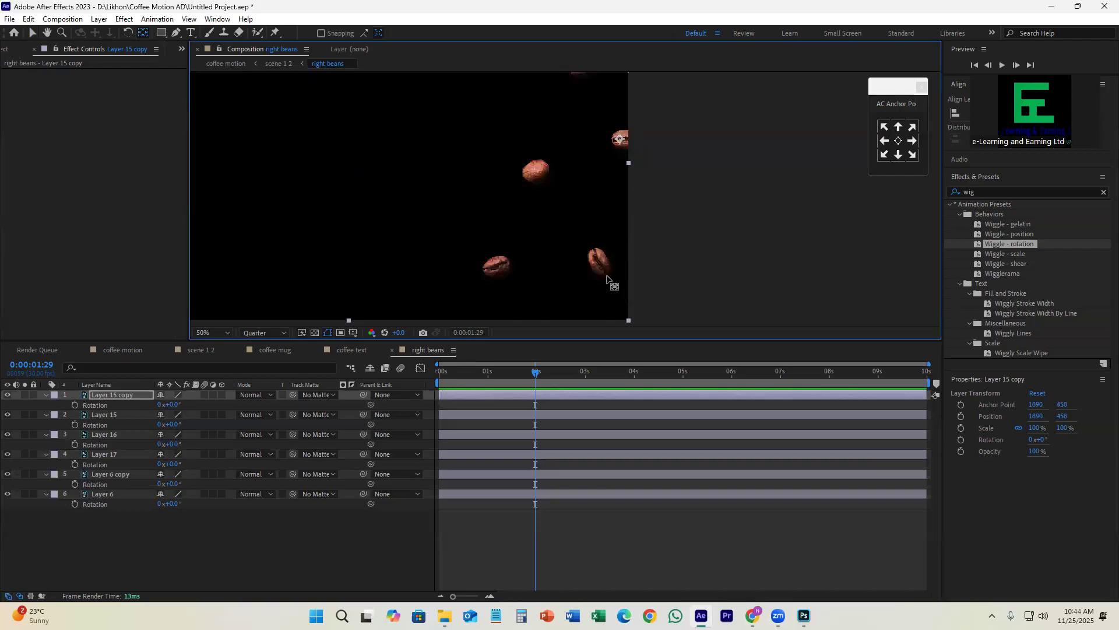
Step: Move Layer 15's anchor point onto the centre of its bean, at about 1600, 566
{"action": "left_click", "coordinate": [561, 415]}
{"action": "scroll", "coordinate": [503, 211], "scroll_direction": "down", "scroll_amount": 2}
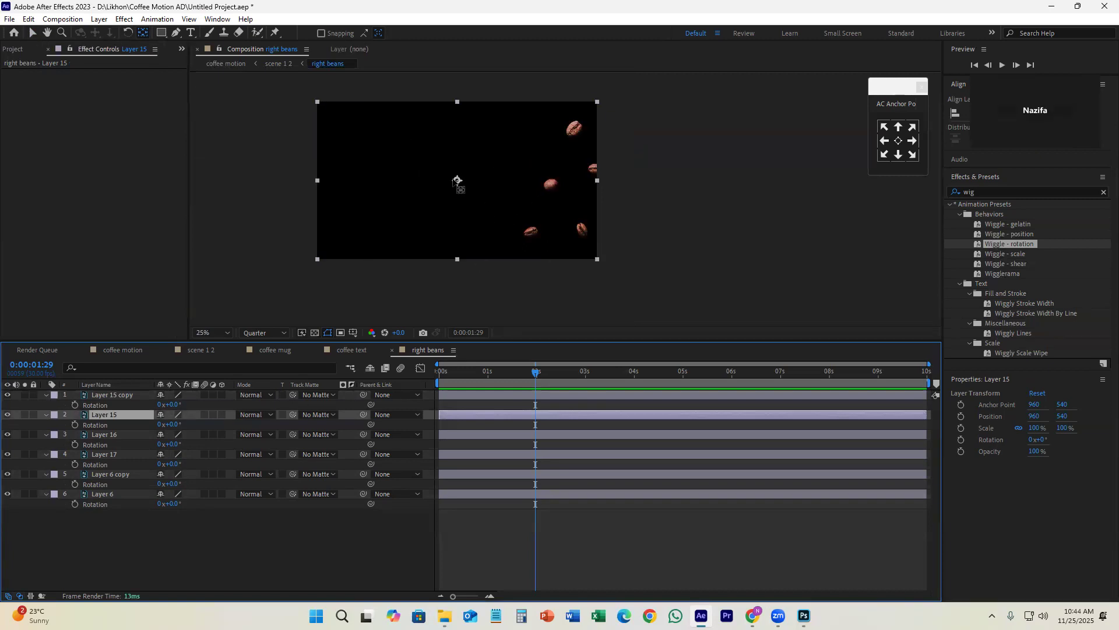
{"action": "left_click_drag", "start_coordinate": [458, 180], "coordinate": [550, 184]}
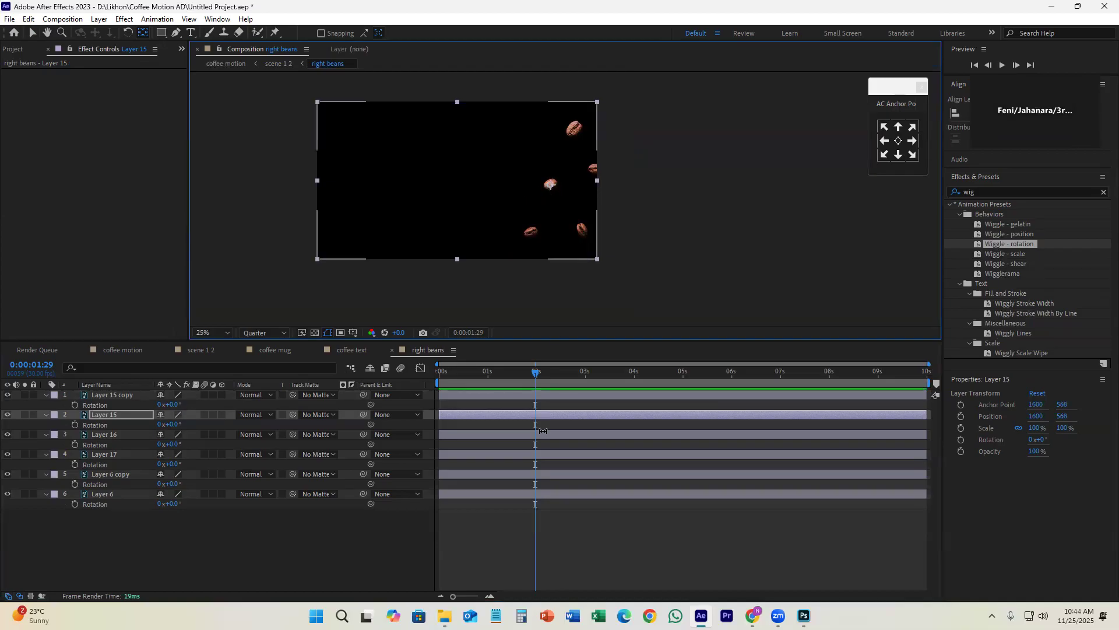
Step: Identify Layer 16's bean by toggling the layer's visibility and move its anchor point onto the bean, at about 1764, 192
{"action": "left_click", "coordinate": [458, 436]}
{"action": "left_click", "coordinate": [7, 434]}
{"action": "left_click", "coordinate": [7, 435]}
{"action": "left_click_drag", "start_coordinate": [457, 180], "coordinate": [572, 132]}
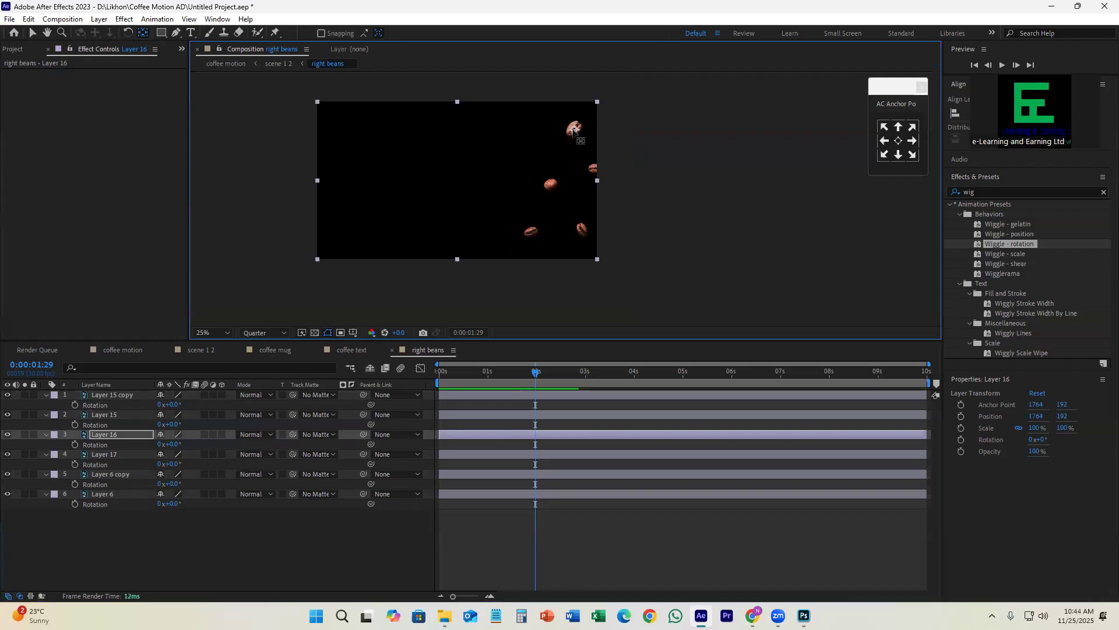
Step: Check which bean Layer 17 holds by toggling its visibility and move its anchor point onto that bean, at about 1828, 884
{"action": "left_click", "coordinate": [509, 455]}
{"action": "left_click", "coordinate": [8, 455]}
{"action": "left_click", "coordinate": [8, 455]}
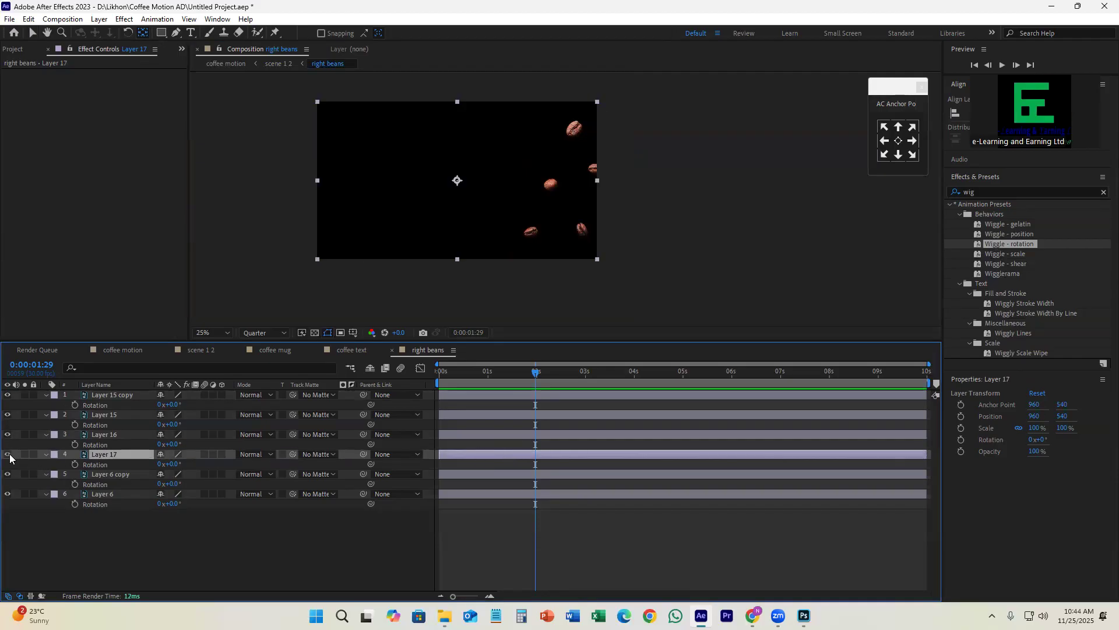
{"action": "left_click_drag", "start_coordinate": [457, 180], "coordinate": [582, 230]}
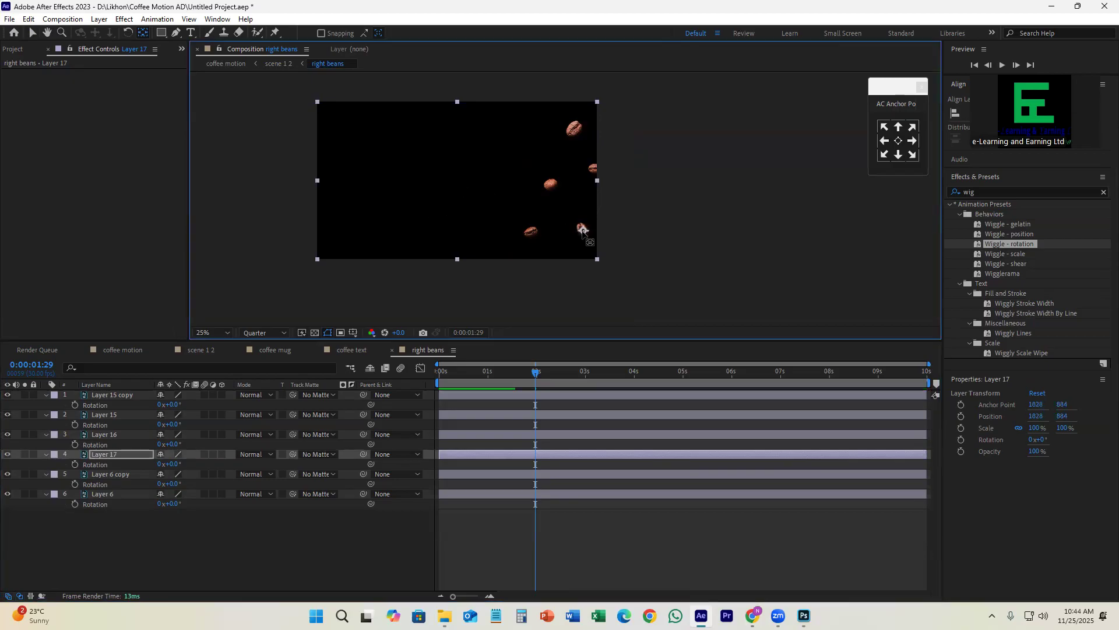
Step: Find Layer 6 copy's bean by toggling the layer's visibility and move its anchor point onto the bean, at about 1468, 892
{"action": "left_click", "coordinate": [541, 473]}
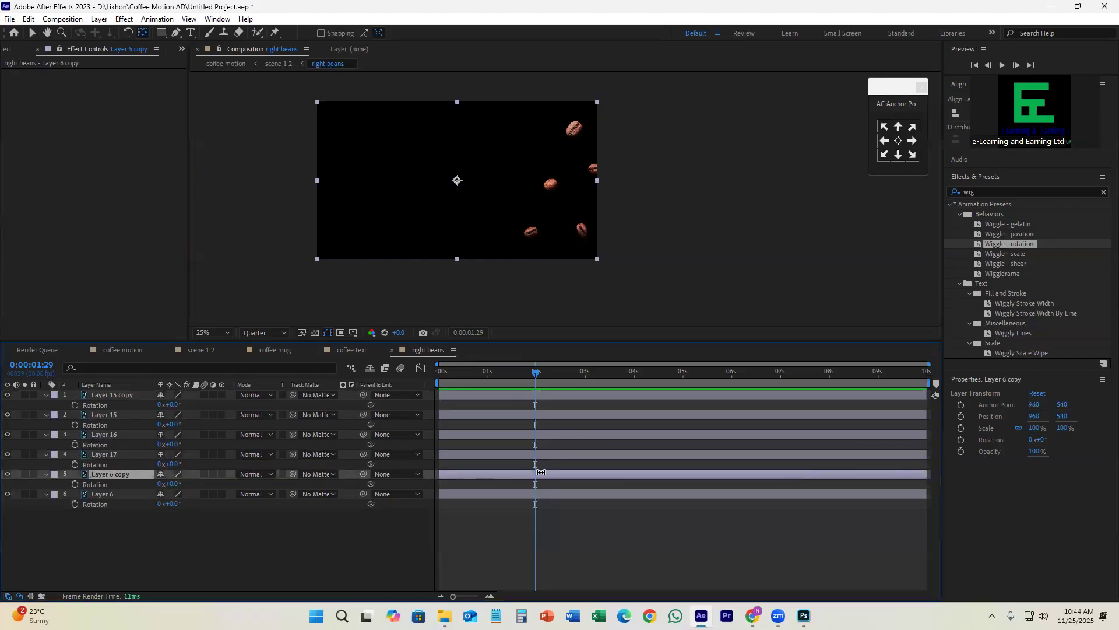
{"action": "left_click", "coordinate": [7, 475]}
{"action": "left_click", "coordinate": [6, 475]}
{"action": "left_click", "coordinate": [7, 475]}
{"action": "left_click", "coordinate": [7, 476]}
{"action": "left_click_drag", "start_coordinate": [457, 181], "coordinate": [531, 232]}
{"action": "left_click", "coordinate": [8, 475]}
{"action": "left_click", "coordinate": [8, 474]}
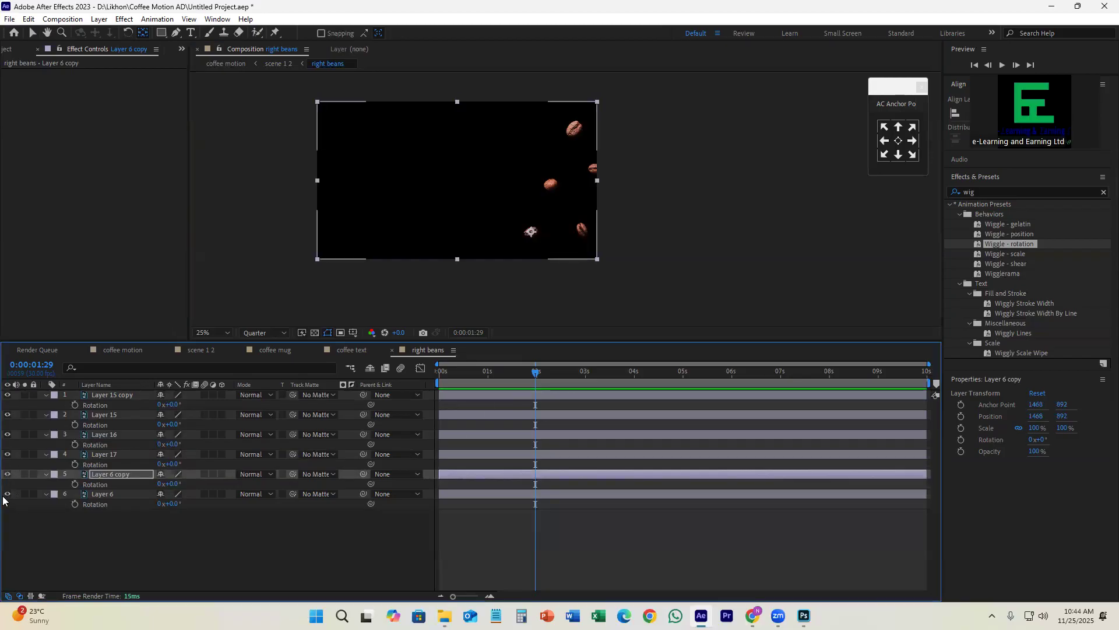
Step: Select Layer 6 and identify its bean by switching the layer's visibility off and on
{"action": "left_click", "coordinate": [5, 499]}
{"action": "left_click", "coordinate": [7, 495]}
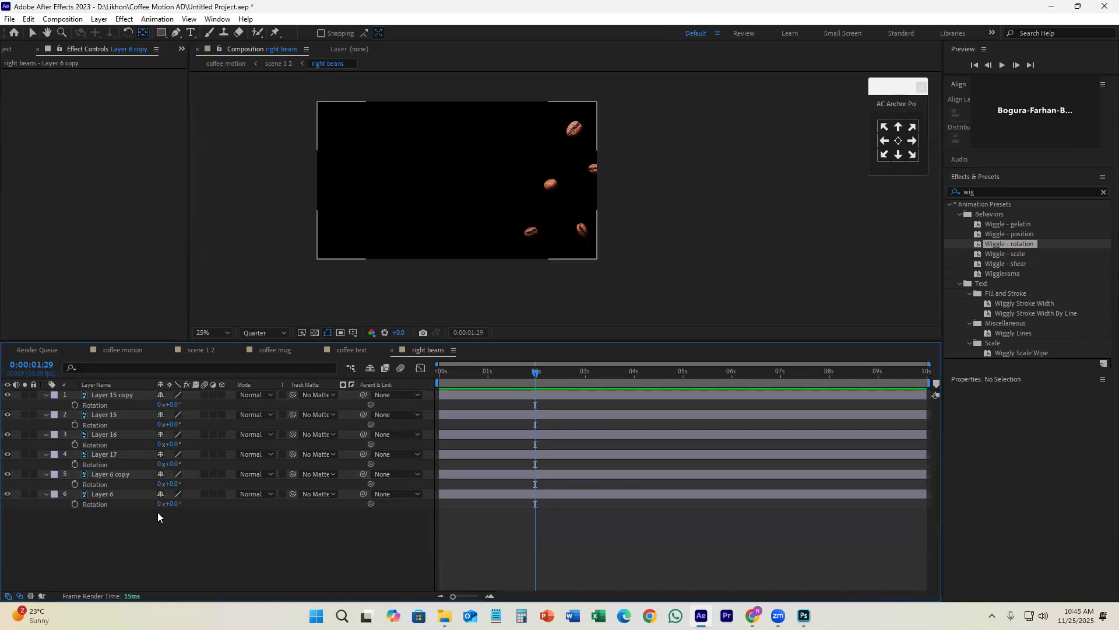
{"action": "left_click", "coordinate": [506, 496]}
{"action": "left_click", "coordinate": [7, 495]}
{"action": "left_click", "coordinate": [6, 495]}
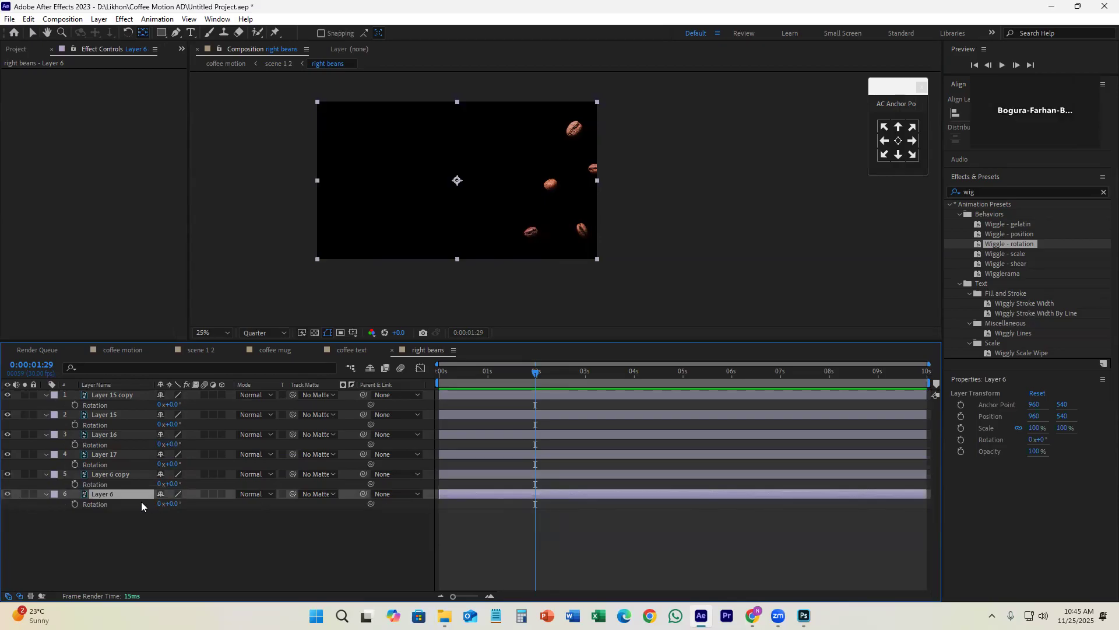
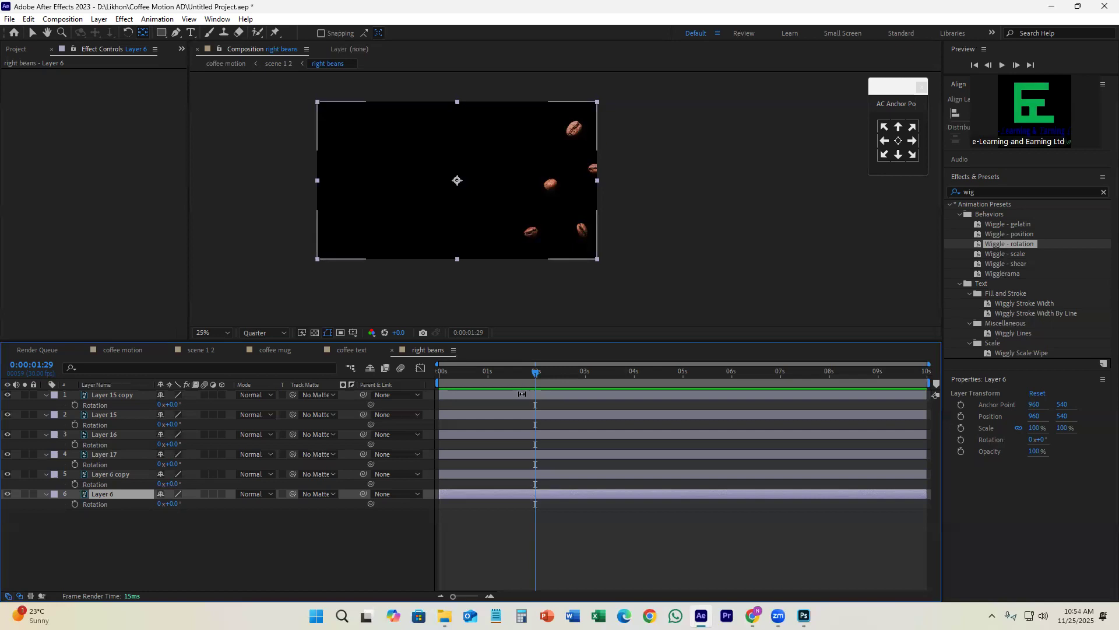
Step: Check the anchor point placement of all six bean layers by selecting each layer in turn
{"action": "left_click_drag", "start_coordinate": [541, 378], "coordinate": [534, 379]}
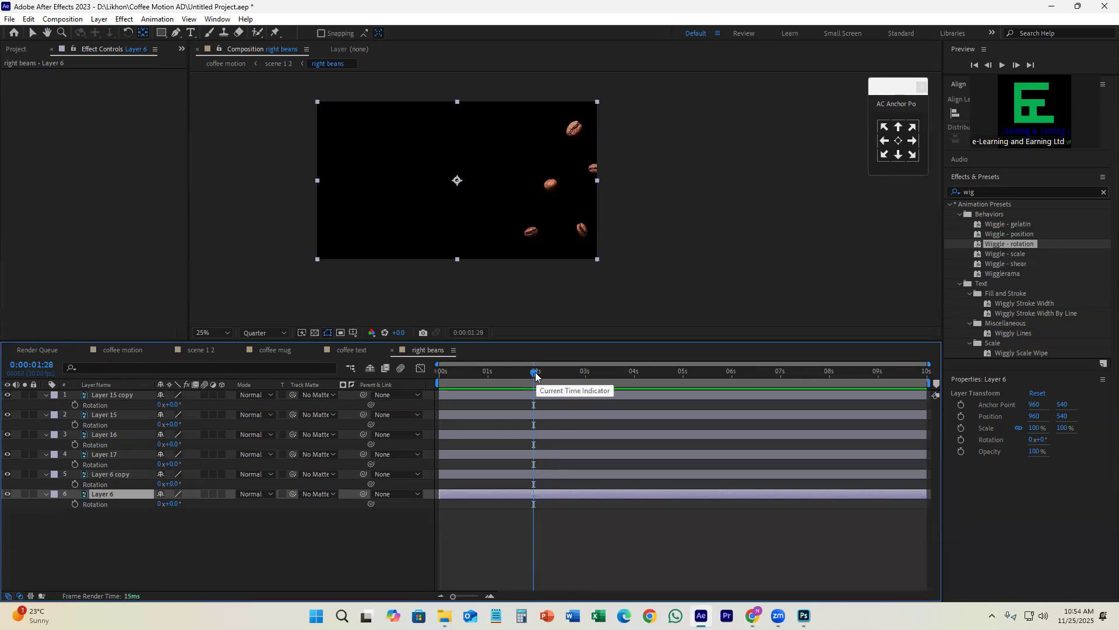
{"action": "left_click", "coordinate": [513, 395]}
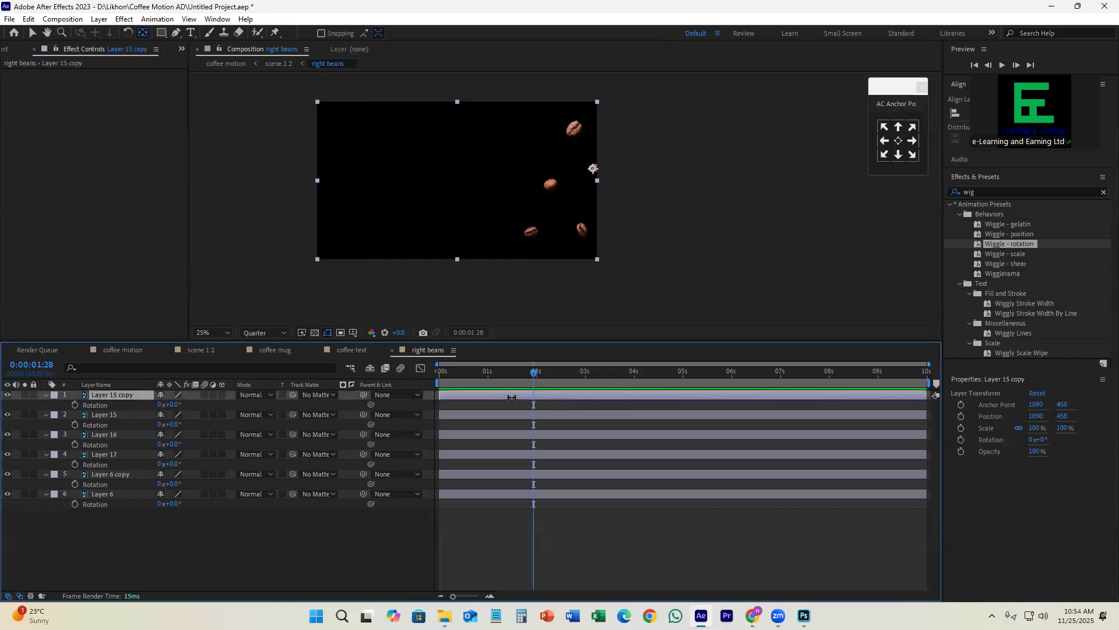
{"action": "left_click", "coordinate": [510, 417]}
{"action": "left_click", "coordinate": [516, 436]}
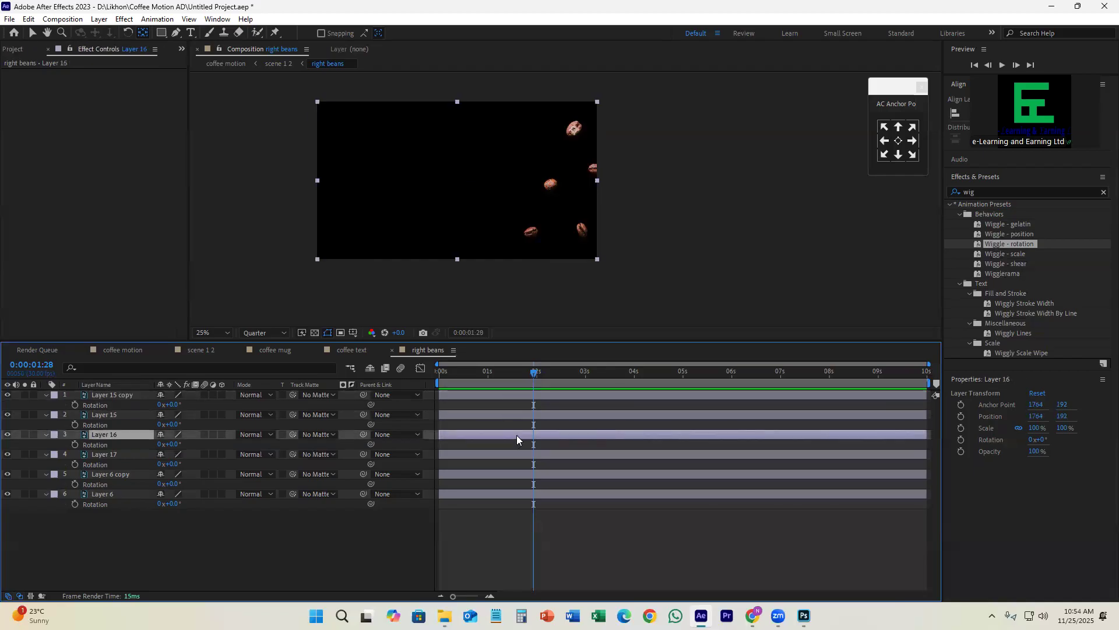
{"action": "left_click", "coordinate": [519, 455]}
{"action": "left_click", "coordinate": [521, 476]}
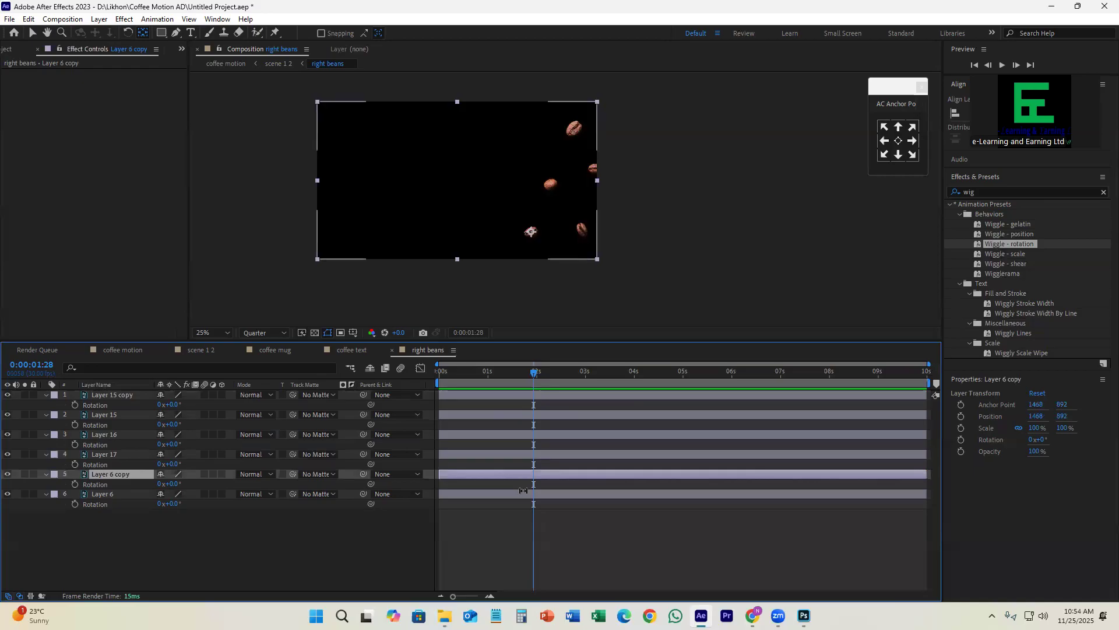
{"action": "left_click", "coordinate": [520, 495]}
Step: Add Position keyframes at 0:00:01:00 to all six layers of the right beans composition
{"action": "left_click", "coordinate": [515, 372]}
{"action": "left_click", "coordinate": [488, 376]}
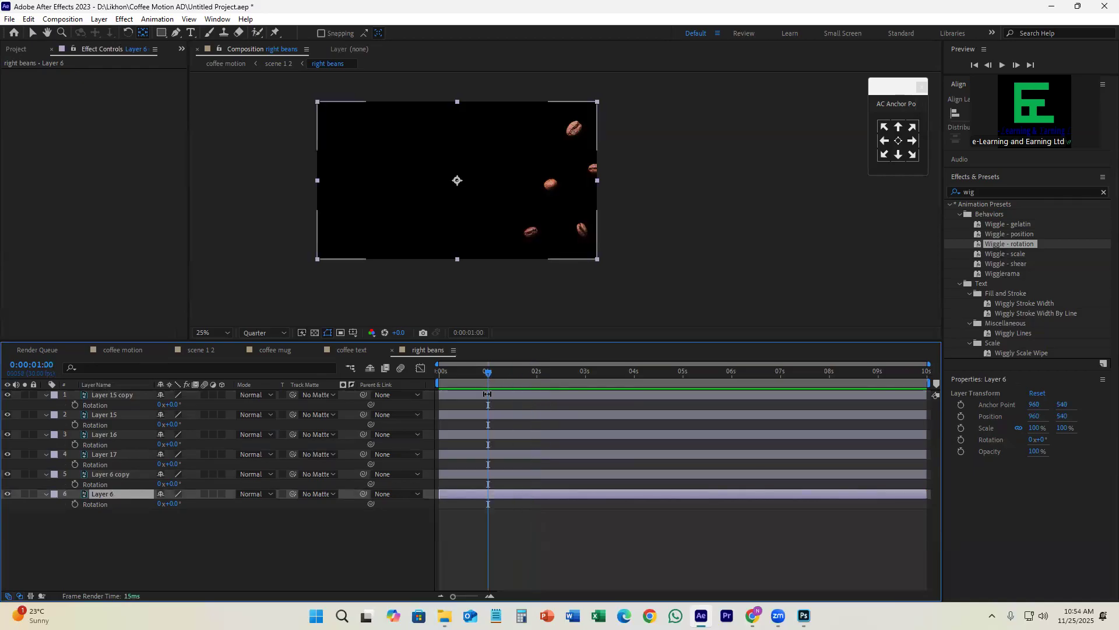
{"action": "left_click", "coordinate": [489, 394]}
{"action": "left_click", "coordinate": [500, 492], "text": "shift"}
{"action": "key", "text": "p"}
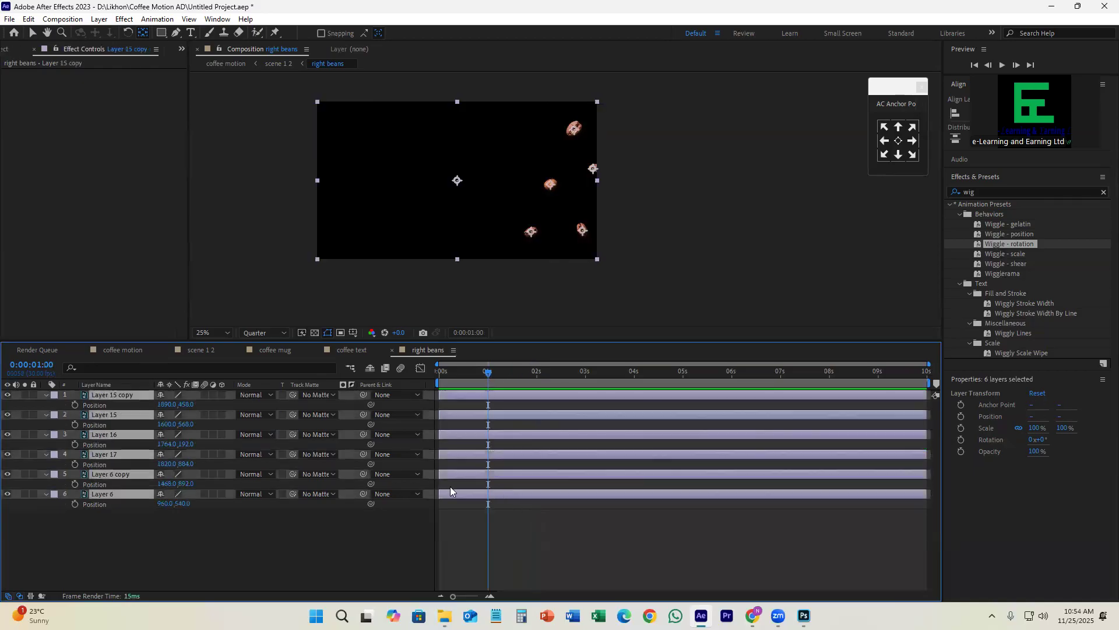
{"action": "left_click", "coordinate": [76, 404]}
Step: At 0:00:00:00, move all six layers about 912 px to the right so the beans start outside the frame
{"action": "left_click_drag", "start_coordinate": [481, 376], "coordinate": [440, 376]}
{"action": "left_click", "coordinate": [30, 33]}
{"action": "left_click_drag", "start_coordinate": [457, 181], "coordinate": [583, 187]}
Step: Ease all the layers' Position keyframes and steepen their speed curve by extending both keyframes' influence toward the middle
{"action": "left_click_drag", "start_coordinate": [516, 403], "coordinate": [429, 509]}
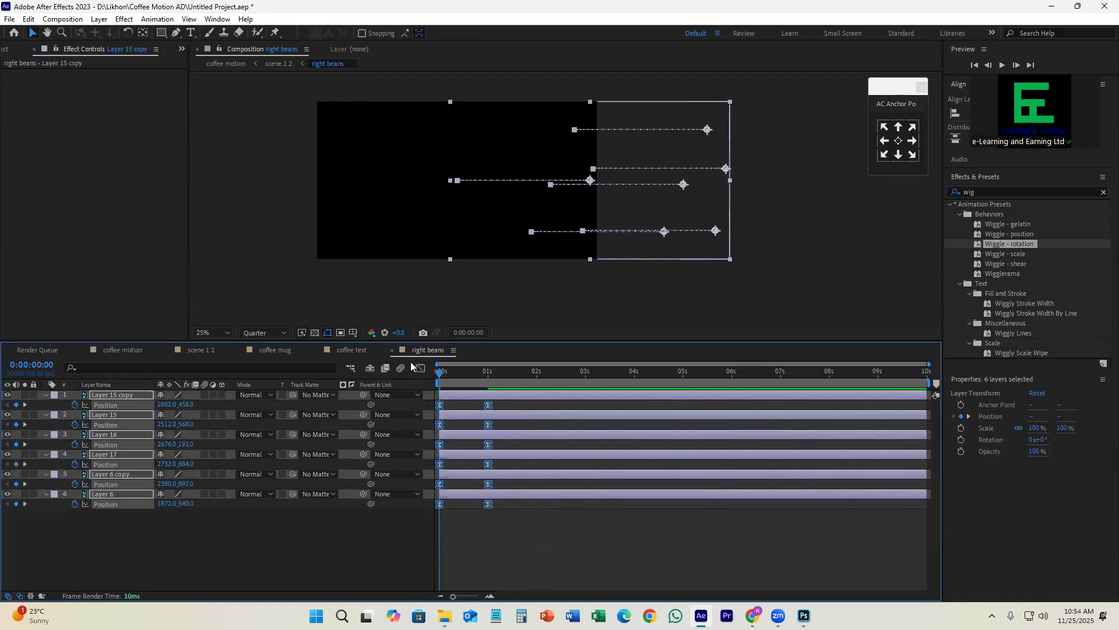
{"action": "left_click", "coordinate": [420, 367]}
{"action": "left_click_drag", "start_coordinate": [523, 541], "coordinate": [381, 545]}
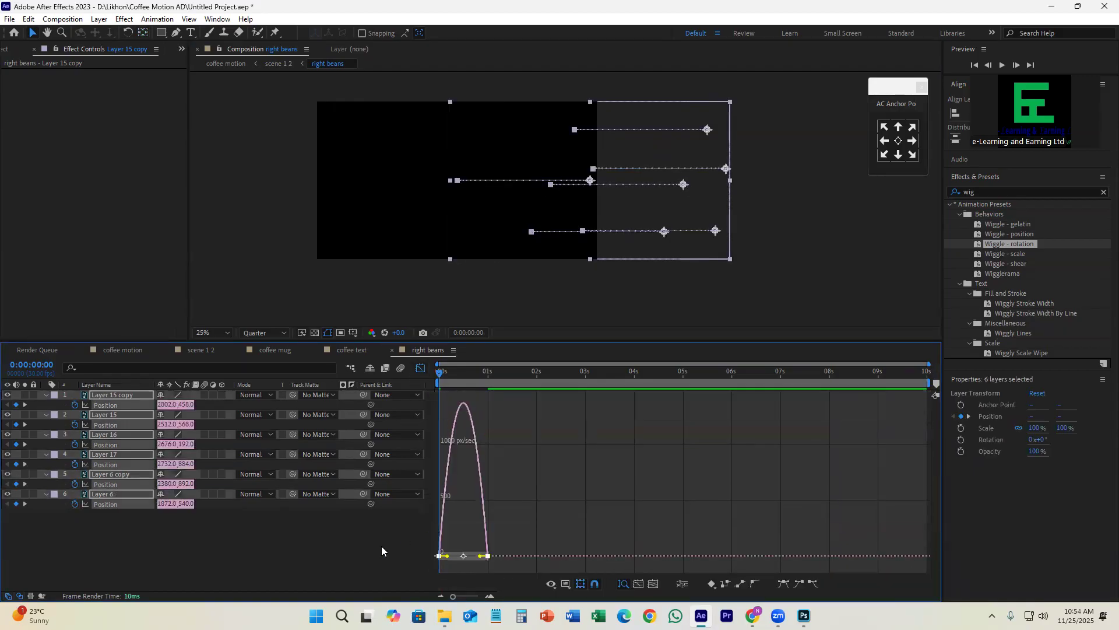
{"action": "scroll", "coordinate": [450, 566], "scroll_direction": "up", "scroll_amount": 2}
{"action": "left_click_drag", "start_coordinate": [438, 556], "coordinate": [469, 559]}
{"action": "left_click_drag", "start_coordinate": [568, 557], "coordinate": [537, 556]}
{"action": "left_click", "coordinate": [420, 368]}
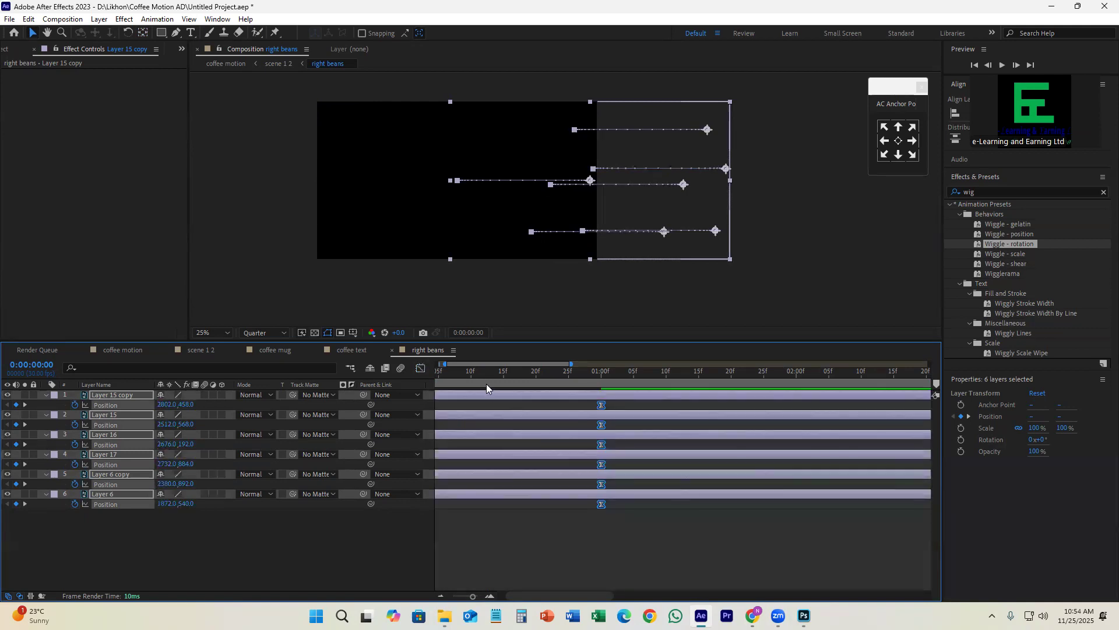
Step: Save the project and preview the beans' slide-in from the start of the composition
{"action": "scroll", "coordinate": [580, 494], "scroll_direction": "down", "scroll_amount": 4}
{"action": "left_click_drag", "start_coordinate": [479, 376], "coordinate": [421, 385]}
{"action": "key", "text": "ctrl+s"}
{"action": "key", "text": "space"}
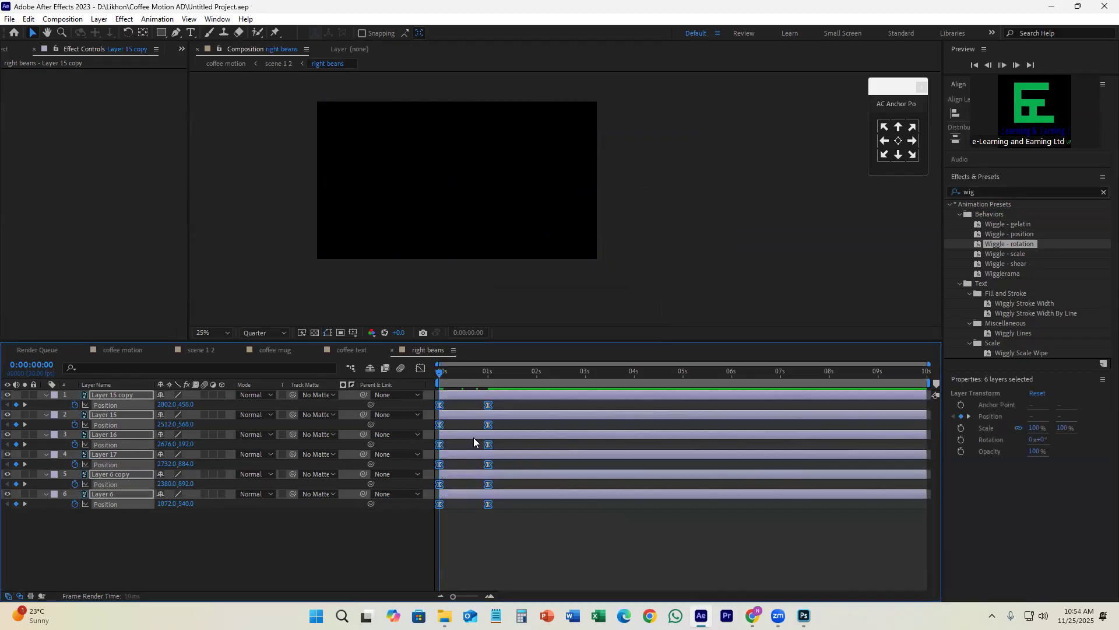
{"action": "key", "text": "space"}
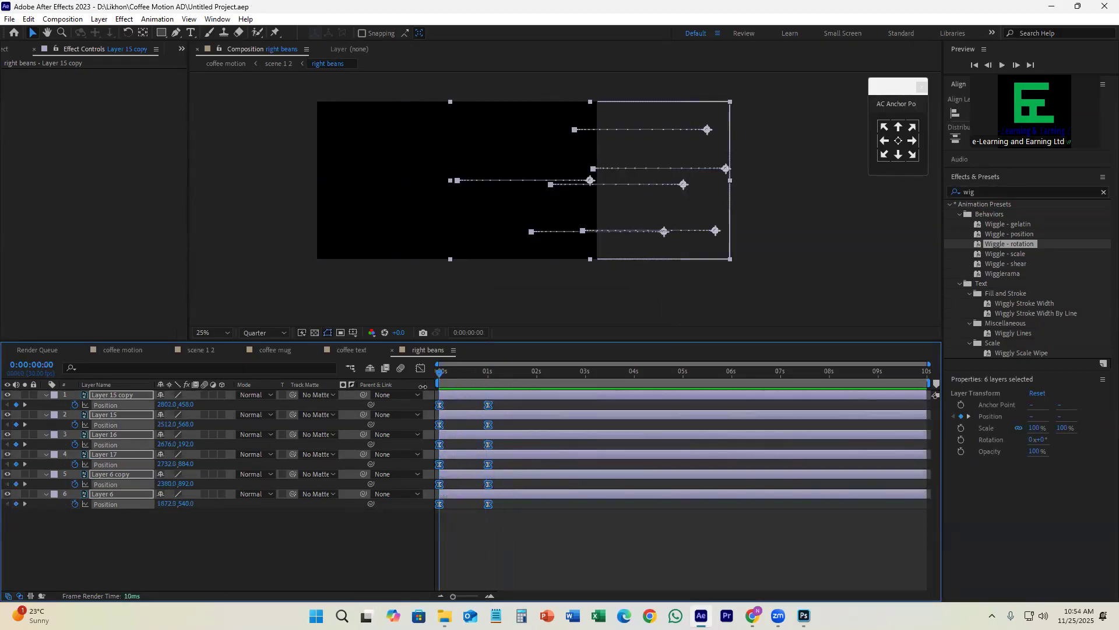
{"action": "key", "text": "space"}
{"action": "key", "text": "space"}
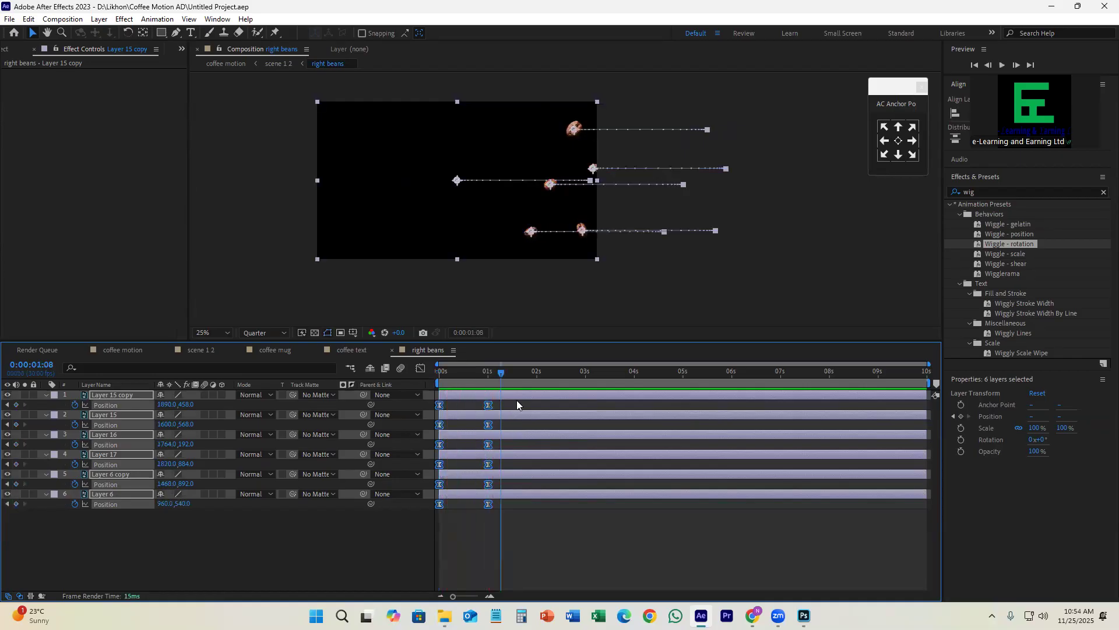
Step: Try the Wiggle - rotation preset on Layer 15 copy and undo it
{"action": "left_click", "coordinate": [517, 405]}
{"action": "left_click_drag", "start_coordinate": [1027, 245], "coordinate": [576, 394]}
{"action": "left_click_drag", "start_coordinate": [502, 372], "coordinate": [620, 403]}
{"action": "key", "text": "ctrl+z"}
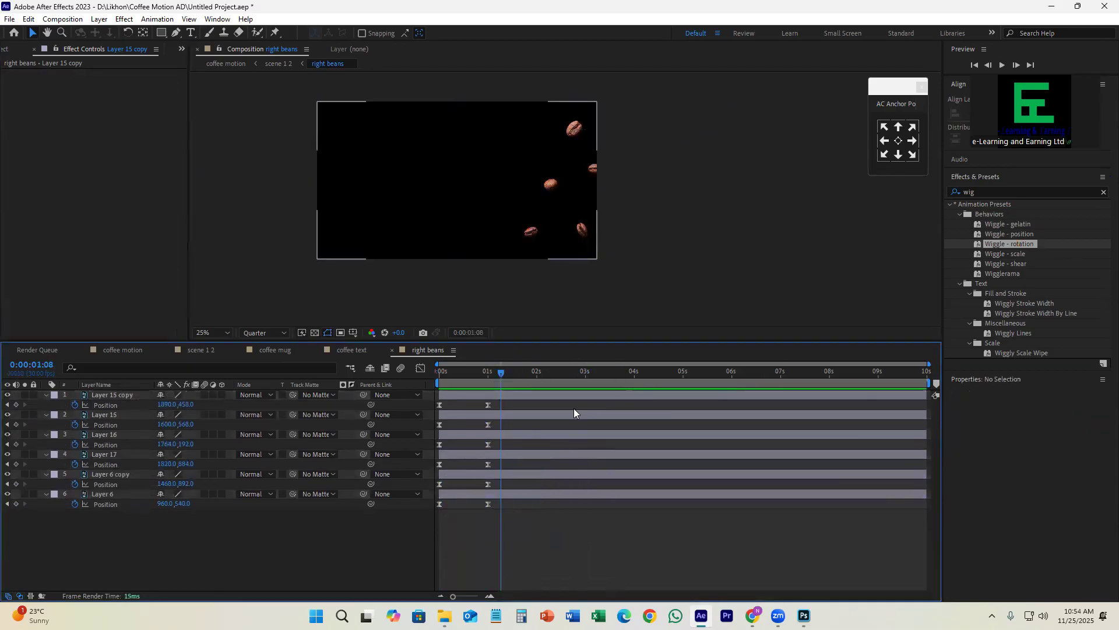
Step: Apply the Wiggle - rotation preset to Layer 15 and preview the bean's motion from the start
{"action": "left_click", "coordinate": [569, 411]}
{"action": "left_click_drag", "start_coordinate": [1031, 244], "coordinate": [535, 397]}
{"action": "key", "text": "Home"}
{"action": "key", "text": "space"}
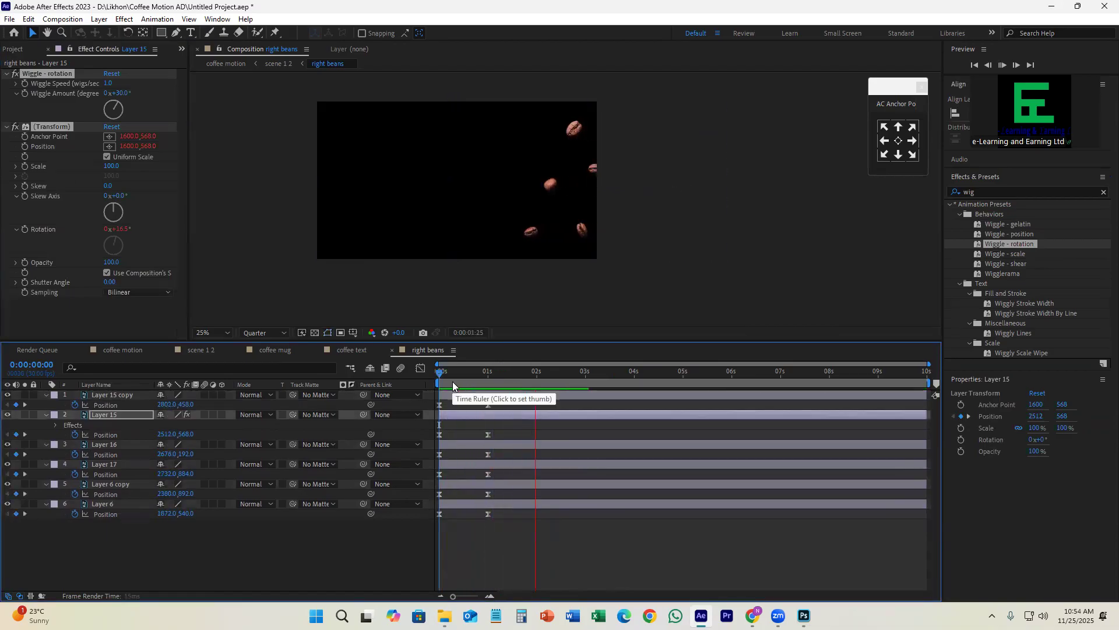
{"action": "key", "text": "space"}
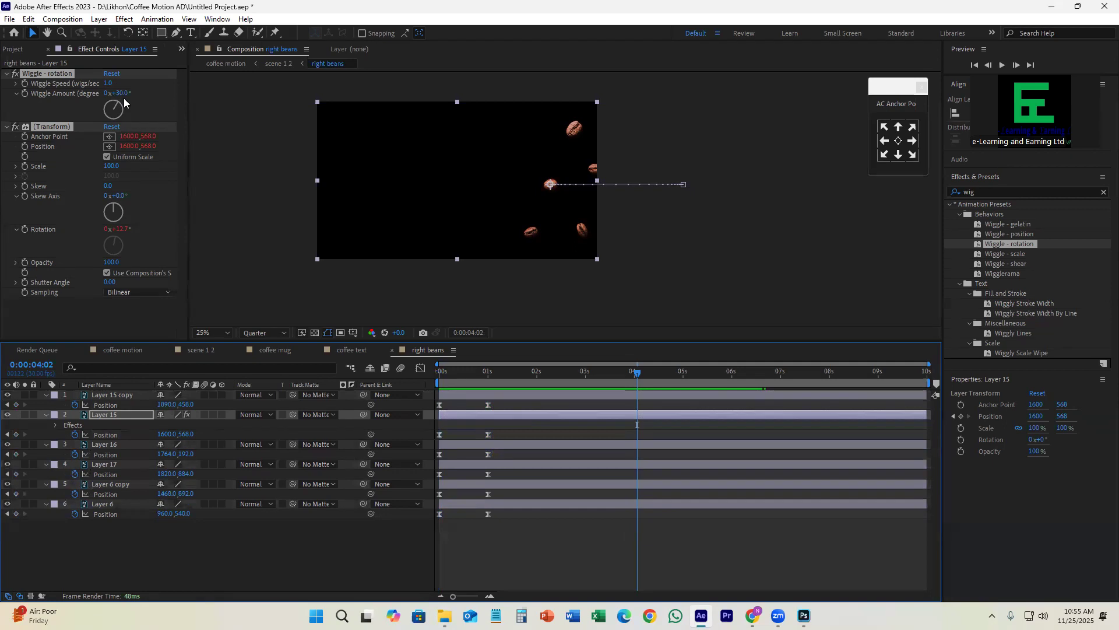
Step: Set Layer 15's Wiggle Speed to 2 and preview the faster rotation from the start
{"action": "left_click", "coordinate": [108, 83]}
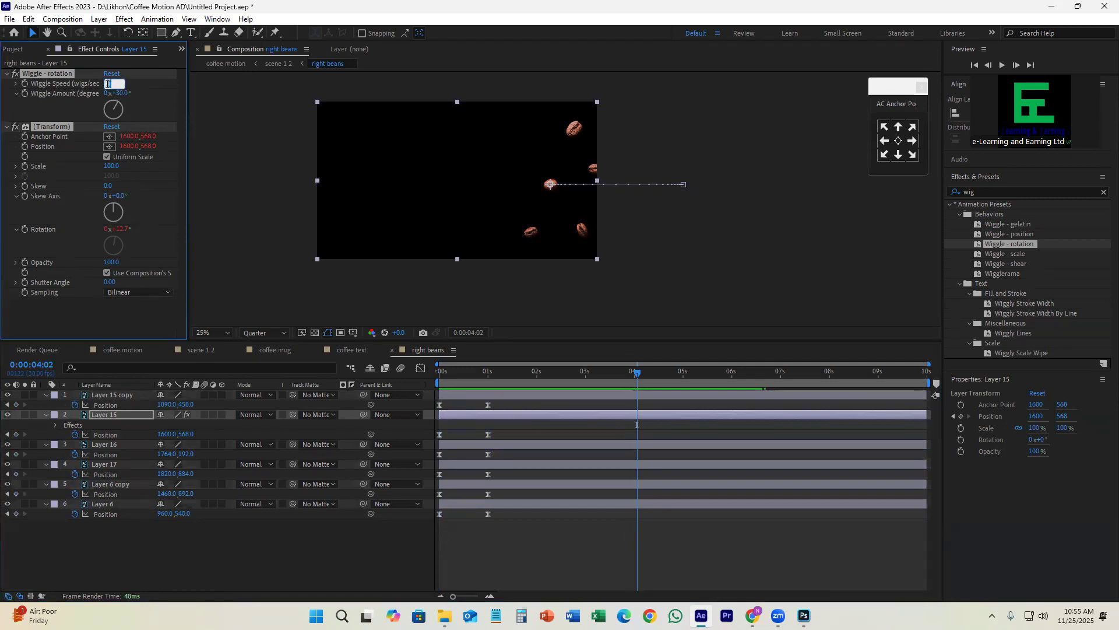
{"action": "type", "text": "2"}
{"action": "key", "text": "Return"}
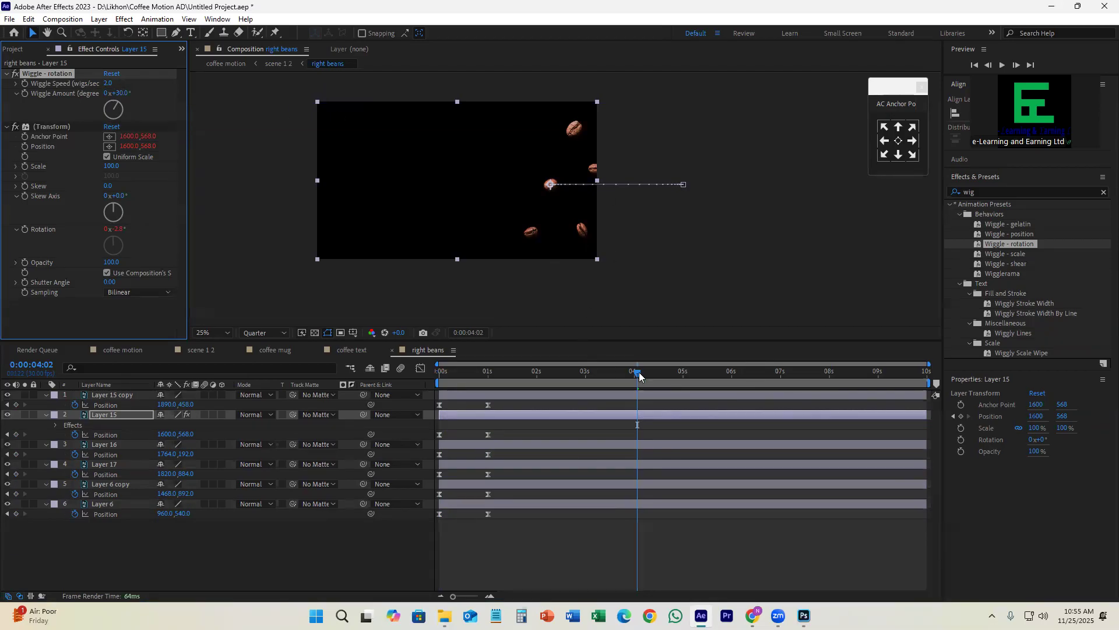
{"action": "left_click_drag", "start_coordinate": [639, 372], "coordinate": [377, 373]}
{"action": "key", "text": "space"}
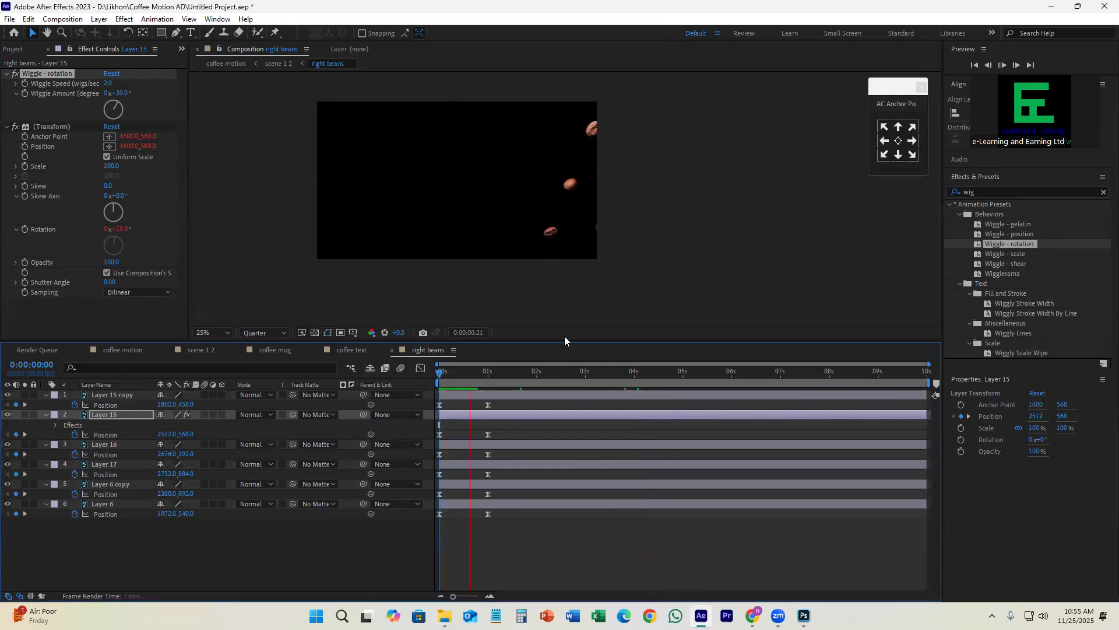
{"action": "left_click_drag", "start_coordinate": [499, 373], "coordinate": [622, 404]}
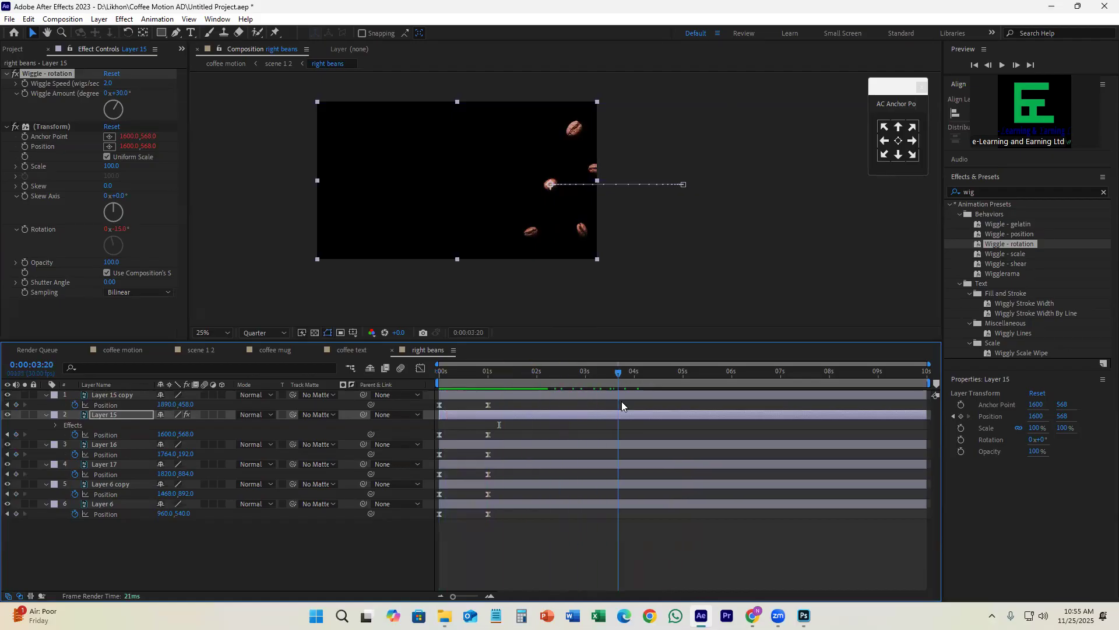
{"action": "key", "text": "space"}
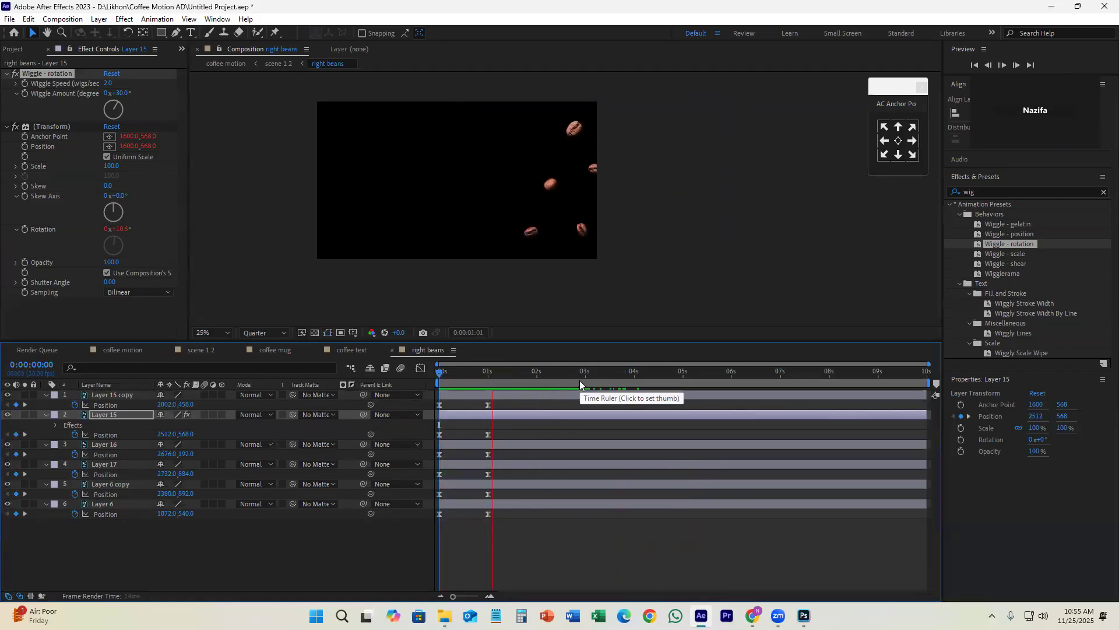
{"action": "key", "text": "space"}
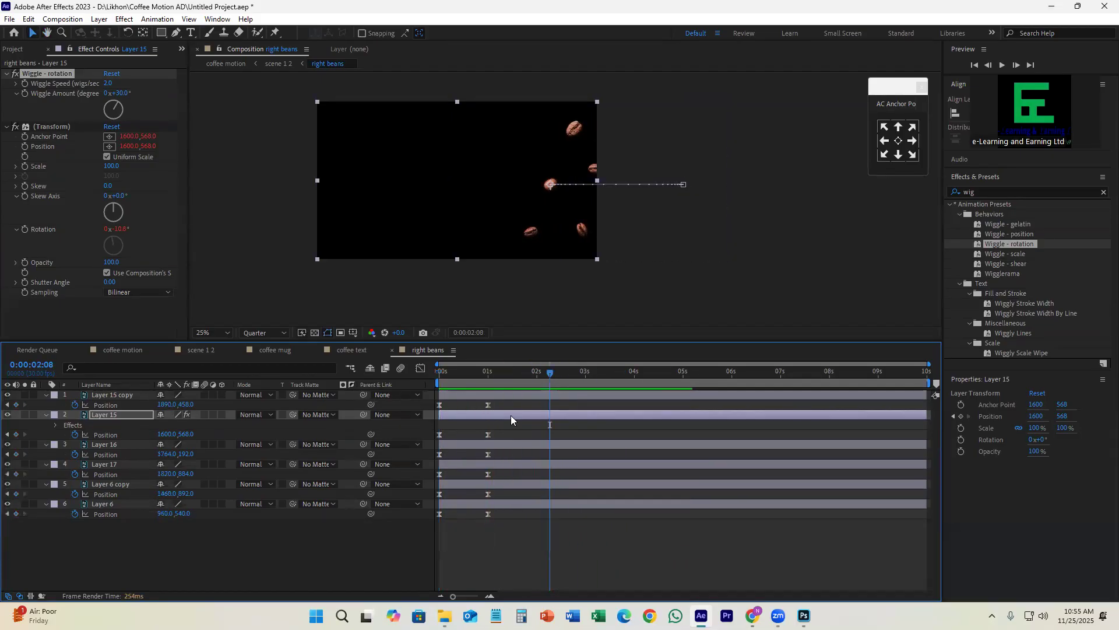
Step: Try copying Layer 15's Wiggle - rotation and Transform effects onto Layers 16, 17, 6 copy and 6, preview, and undo the paste
{"action": "left_click", "coordinate": [511, 415]}
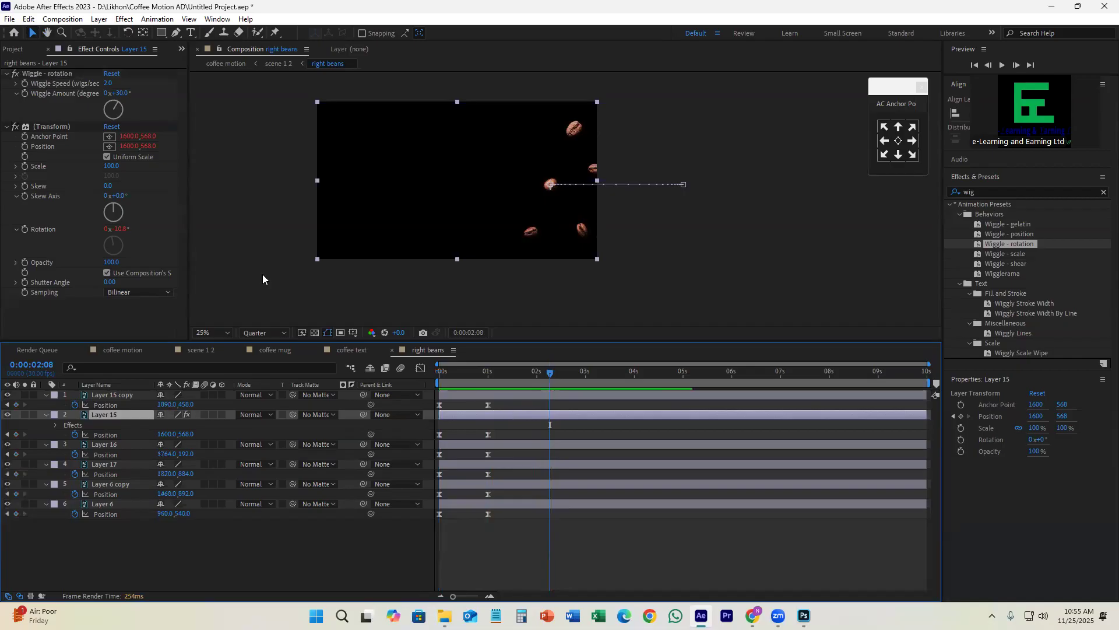
{"action": "left_click", "coordinate": [46, 126]}
{"action": "left_click", "coordinate": [41, 73], "text": "shift"}
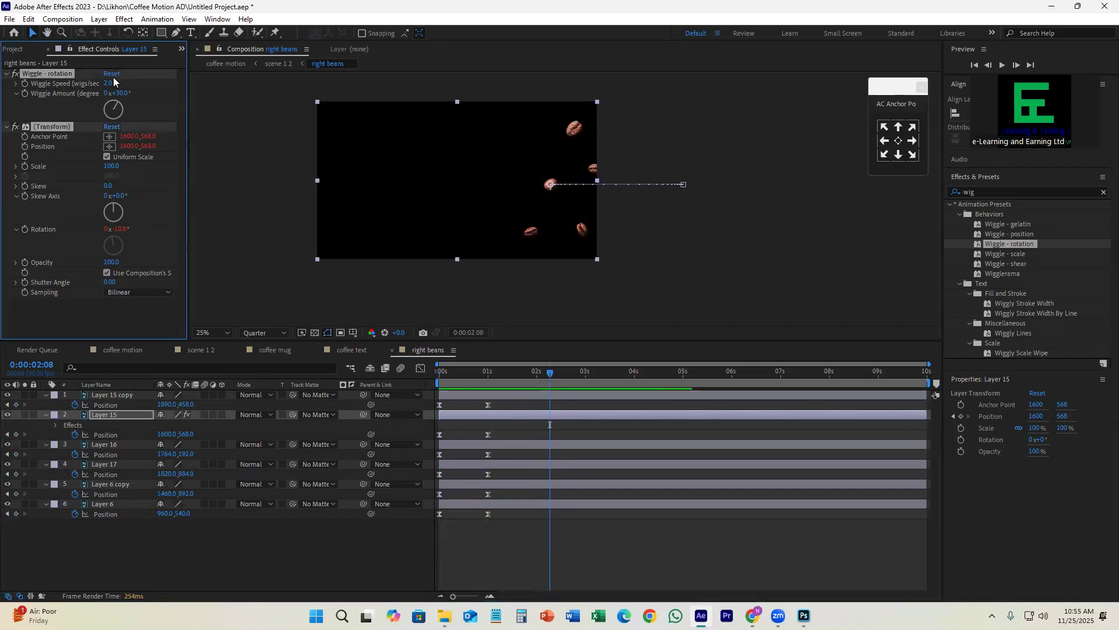
{"action": "left_click", "coordinate": [517, 445]}
{"action": "left_click", "coordinate": [527, 503], "text": "shift"}
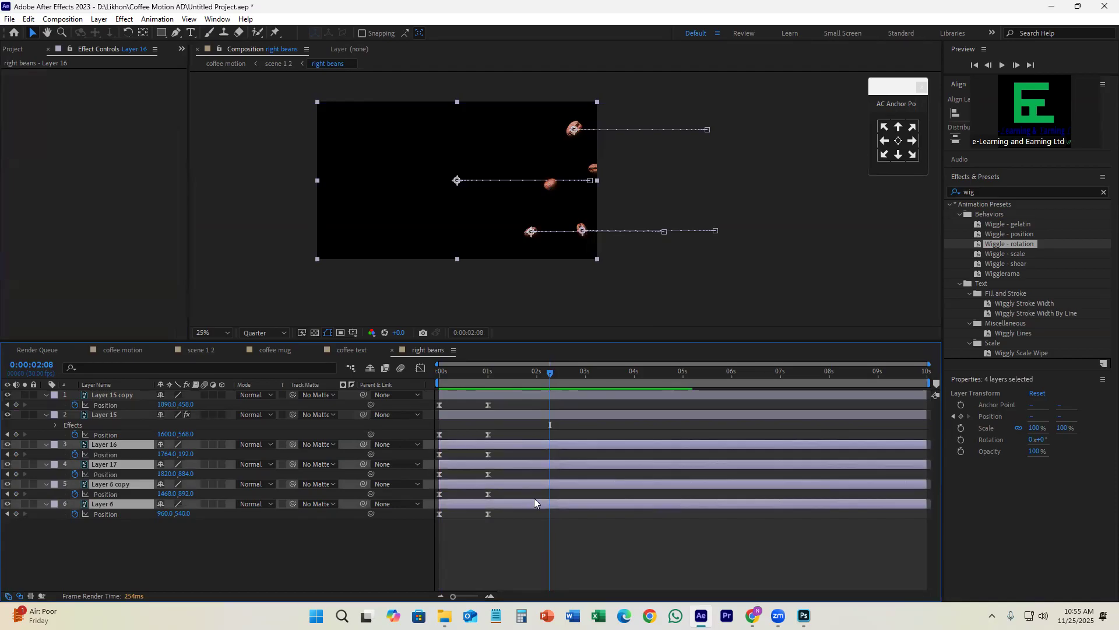
{"action": "key", "text": "ctrl+v"}
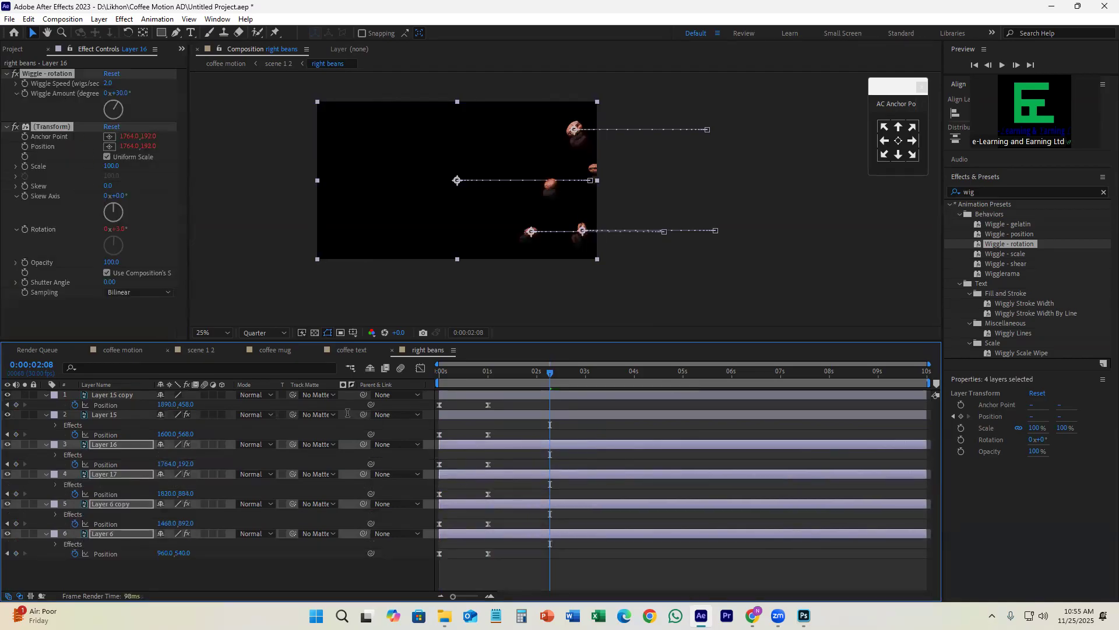
{"action": "key", "text": "Home"}
{"action": "key", "text": "space"}
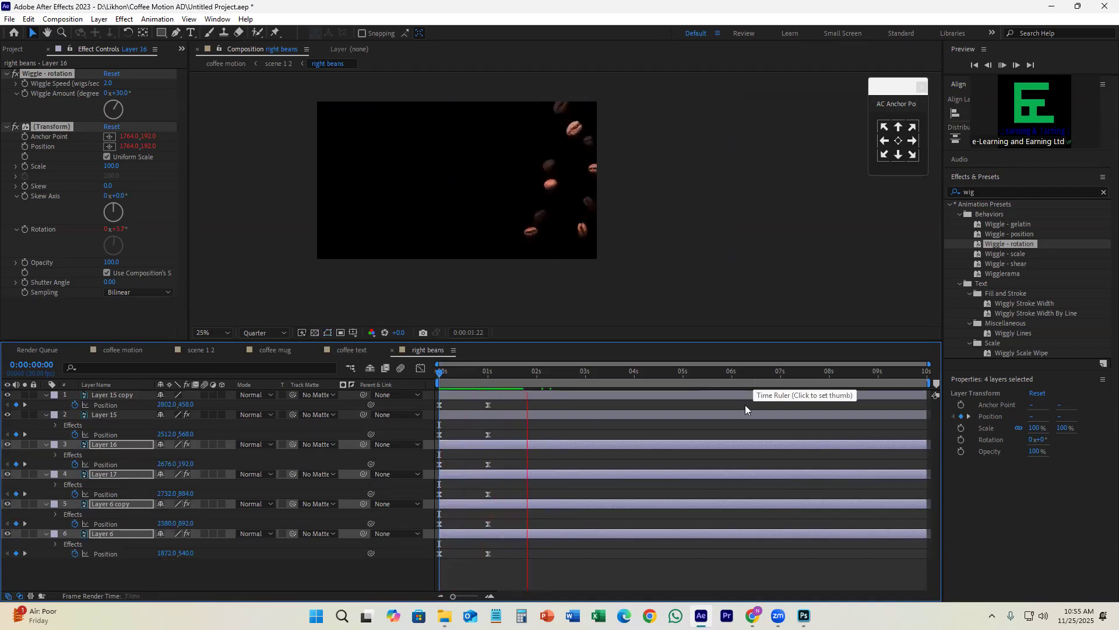
{"action": "key", "text": "space"}
{"action": "key", "text": "ctrl+z"}
{"action": "left_click", "coordinate": [602, 548]}
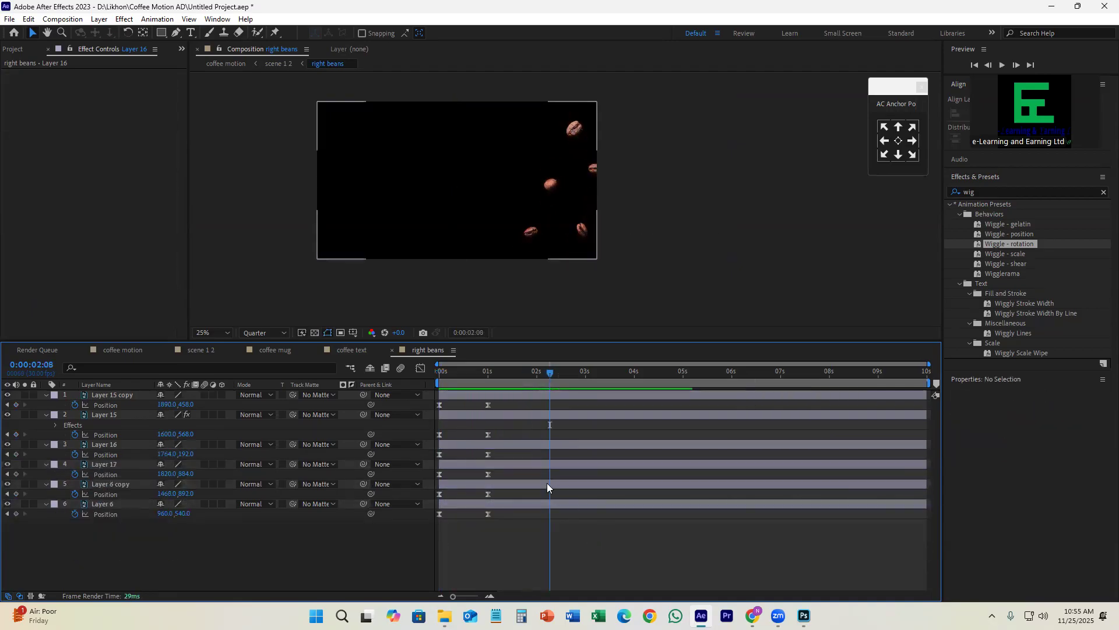
Step: Apply the Wiggle - rotation preset to Layer 16 and set its Wiggle Speed to 2
{"action": "left_click", "coordinate": [494, 415]}
{"action": "left_click", "coordinate": [493, 446]}
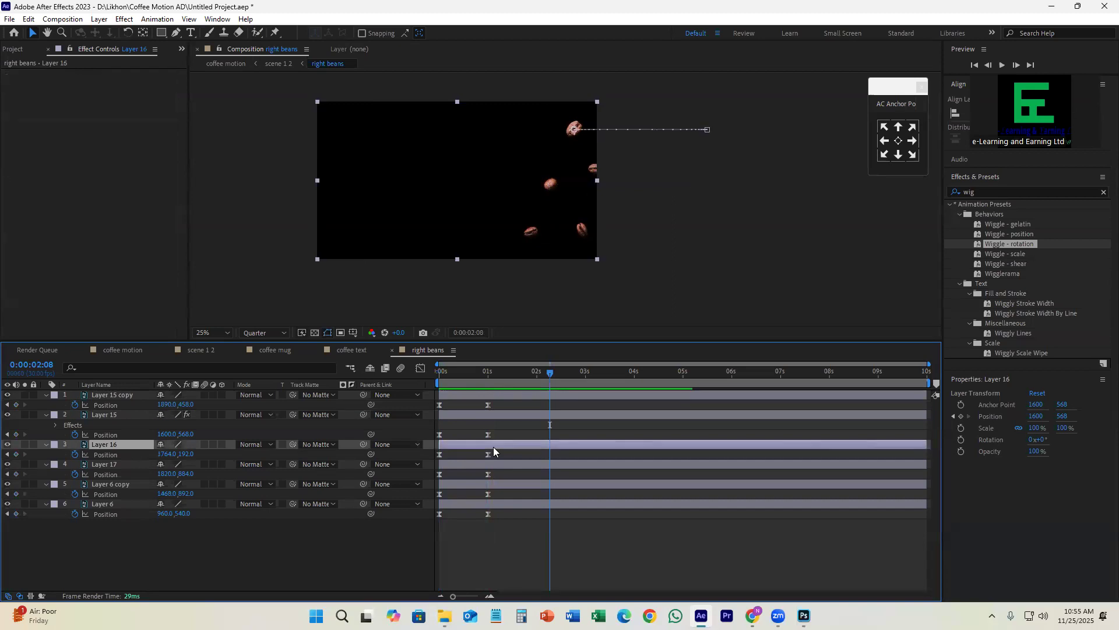
{"action": "left_click_drag", "start_coordinate": [1026, 244], "coordinate": [570, 448]}
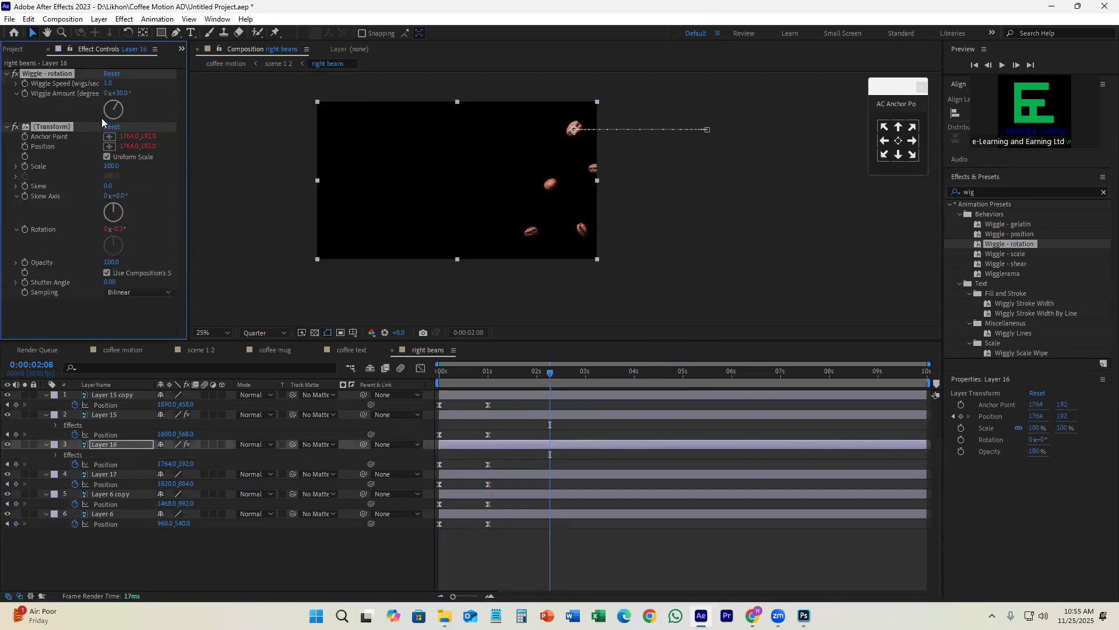
{"action": "left_click", "coordinate": [108, 83]}
{"action": "type", "text": "2"}
Step: Apply the Wiggle - rotation preset to Layer 17 and set its Wiggle Speed to 2
{"action": "left_click", "coordinate": [526, 474]}
{"action": "left_click_drag", "start_coordinate": [1027, 242], "coordinate": [555, 475]}
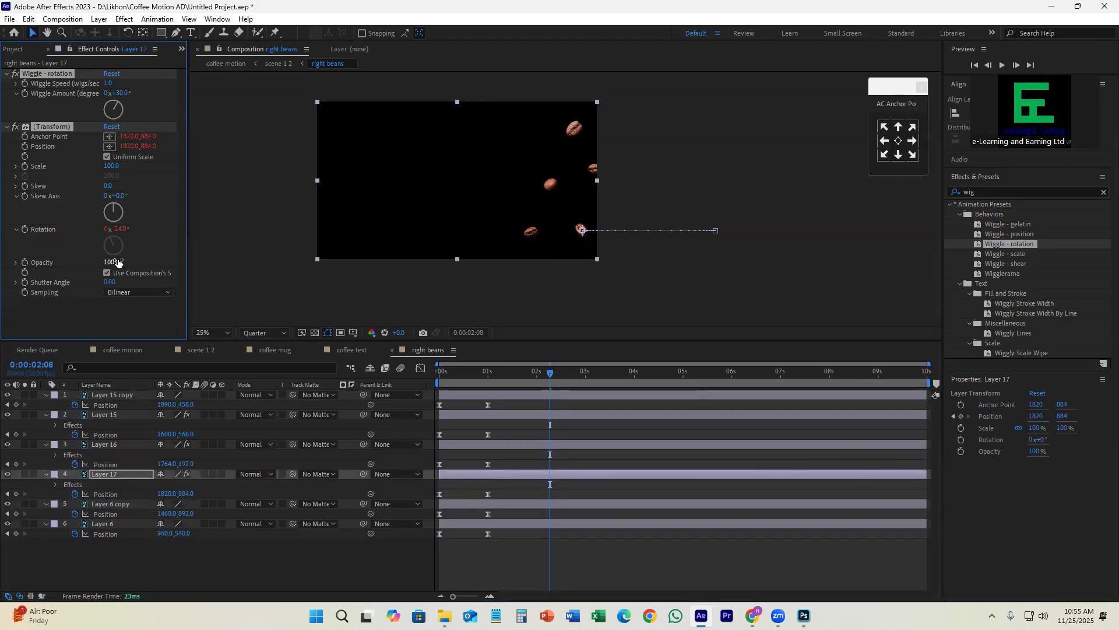
{"action": "left_click", "coordinate": [109, 84]}
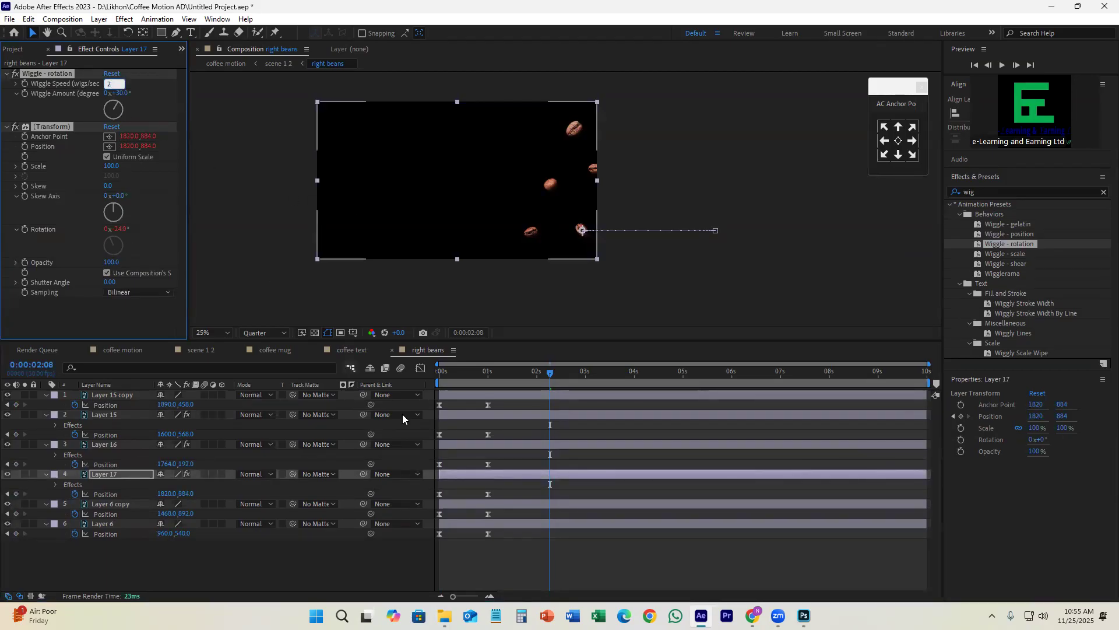
Step: Apply the Wiggle - rotation preset to Layer 6 copy and hide Layer 6
{"action": "left_click", "coordinate": [550, 506]}
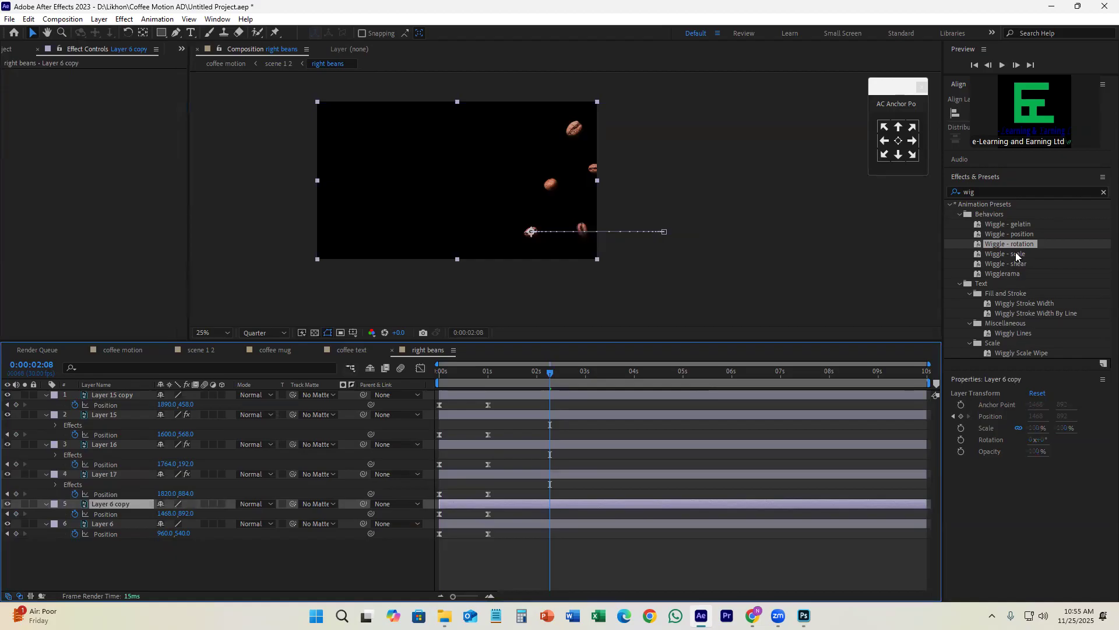
{"action": "left_click_drag", "start_coordinate": [1021, 244], "coordinate": [559, 506]}
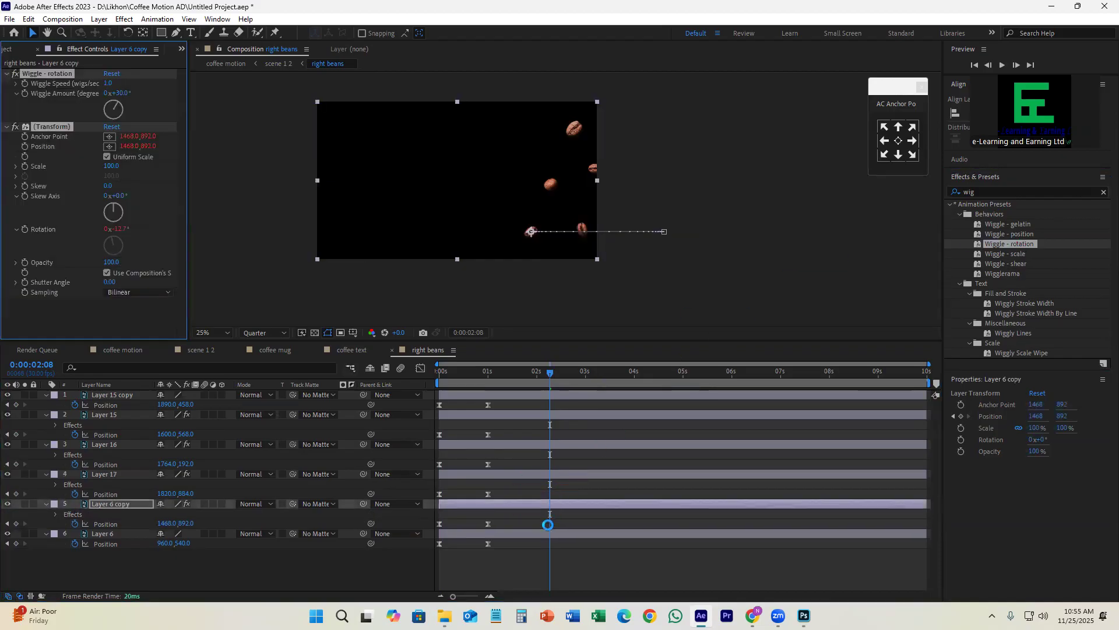
{"action": "left_click", "coordinate": [548, 532]}
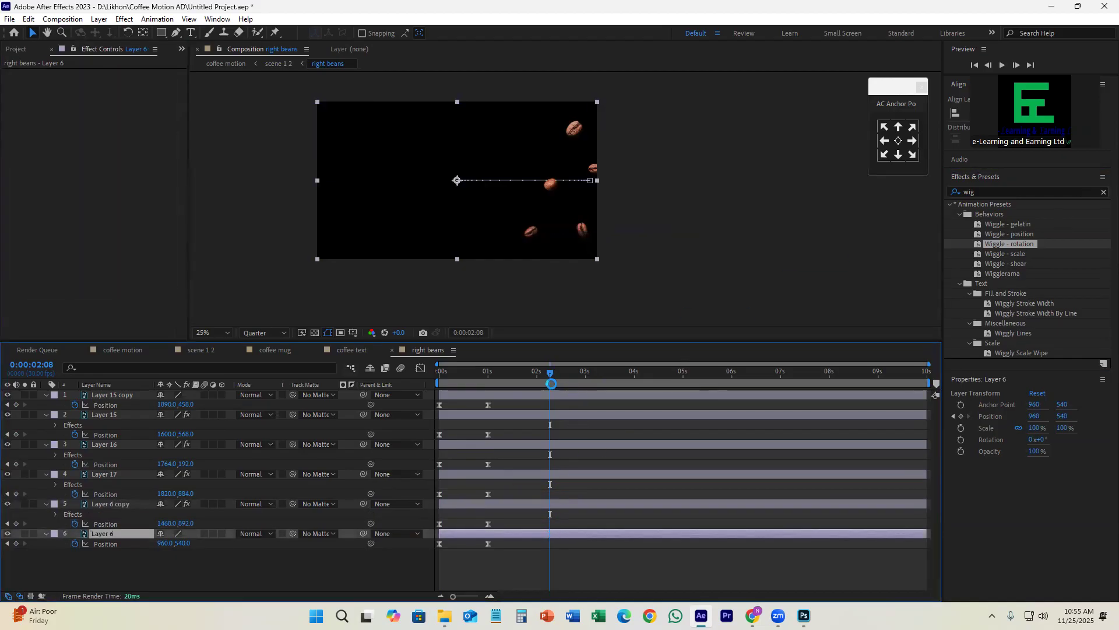
{"action": "left_click", "coordinate": [7, 532]}
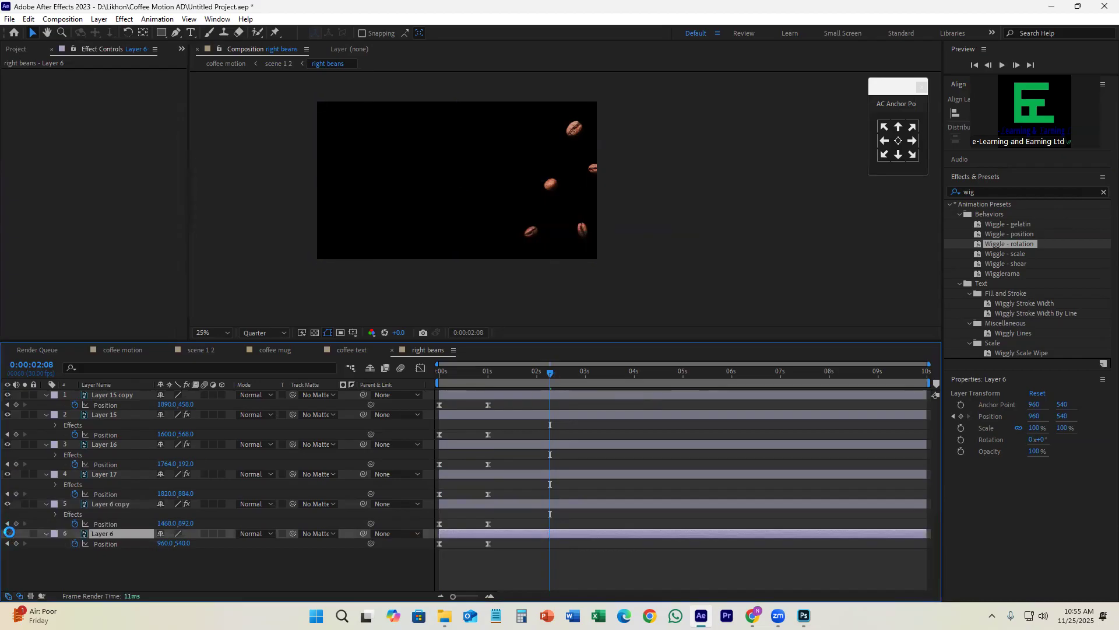
{"action": "left_click", "coordinate": [8, 532]}
{"action": "left_click", "coordinate": [8, 533]}
Step: Preview the right beans animation from the start of the composition
{"action": "left_click_drag", "start_coordinate": [547, 372], "coordinate": [443, 373]}
{"action": "key", "text": "space"}
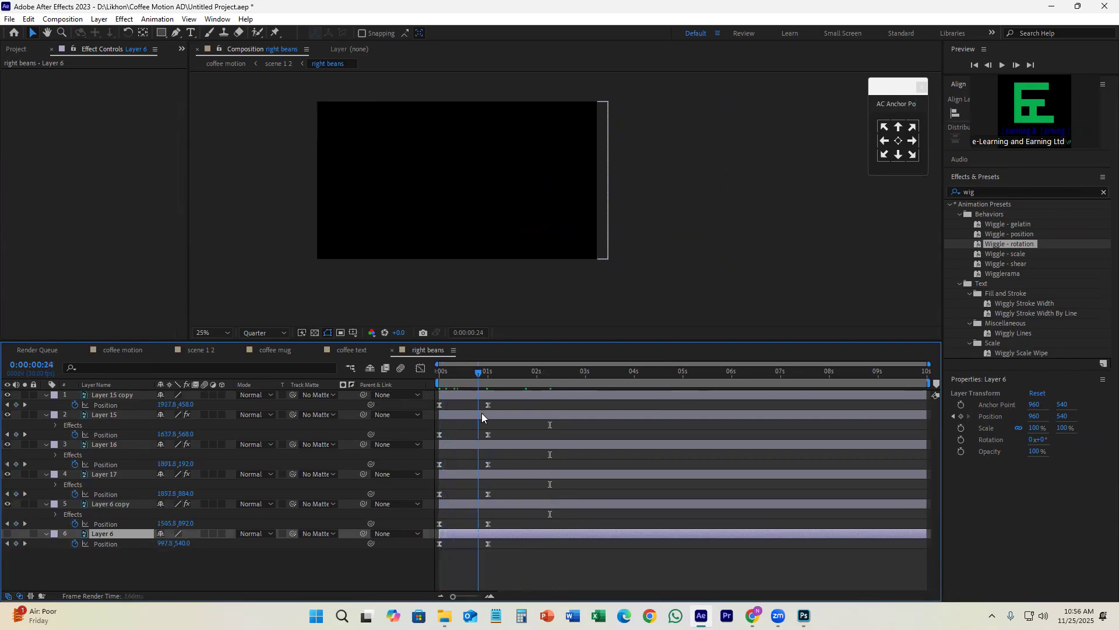
{"action": "left_click_drag", "start_coordinate": [576, 440], "coordinate": [435, 444]}
{"action": "key", "text": "space"}
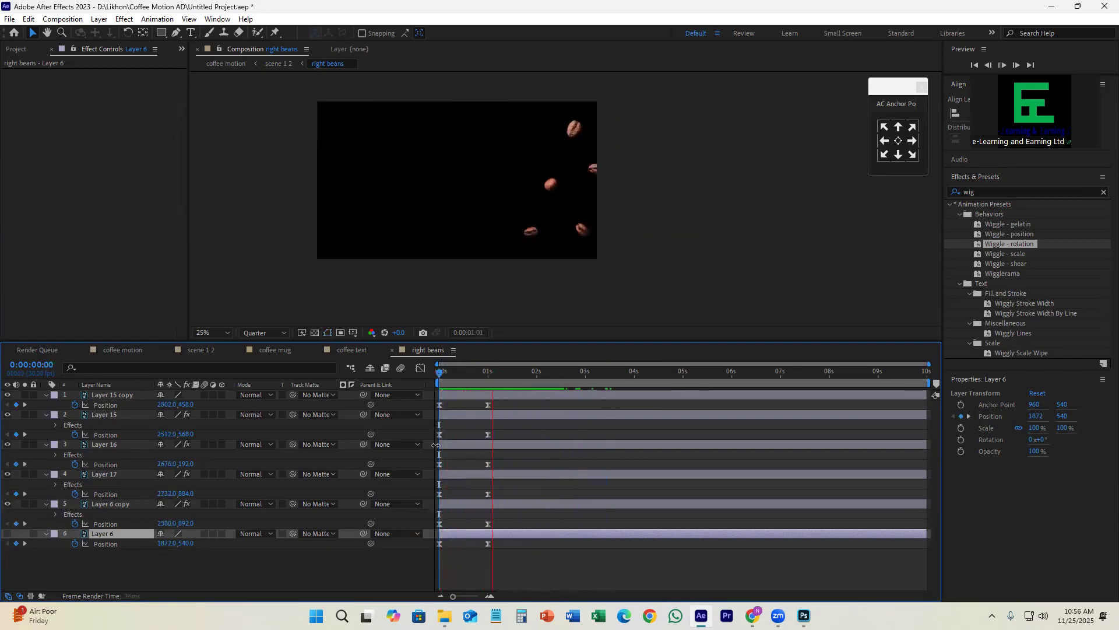
{"action": "key", "text": "space"}
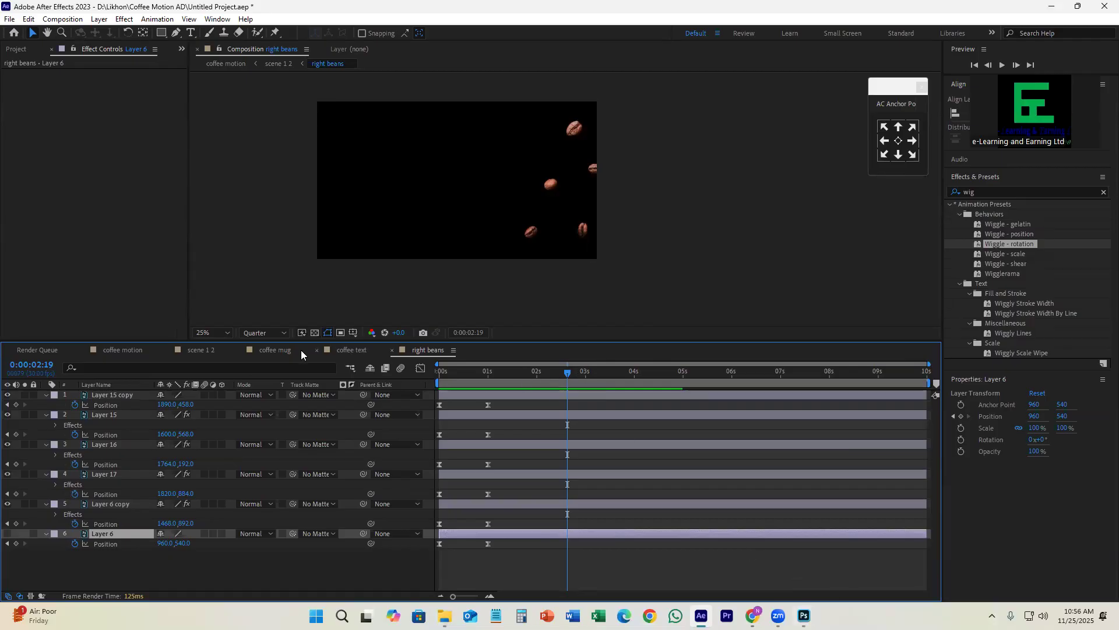
Step: Return to the scene 1 2 composition and preview it from the start with the left beans layer selected
{"action": "left_click", "coordinate": [204, 349]}
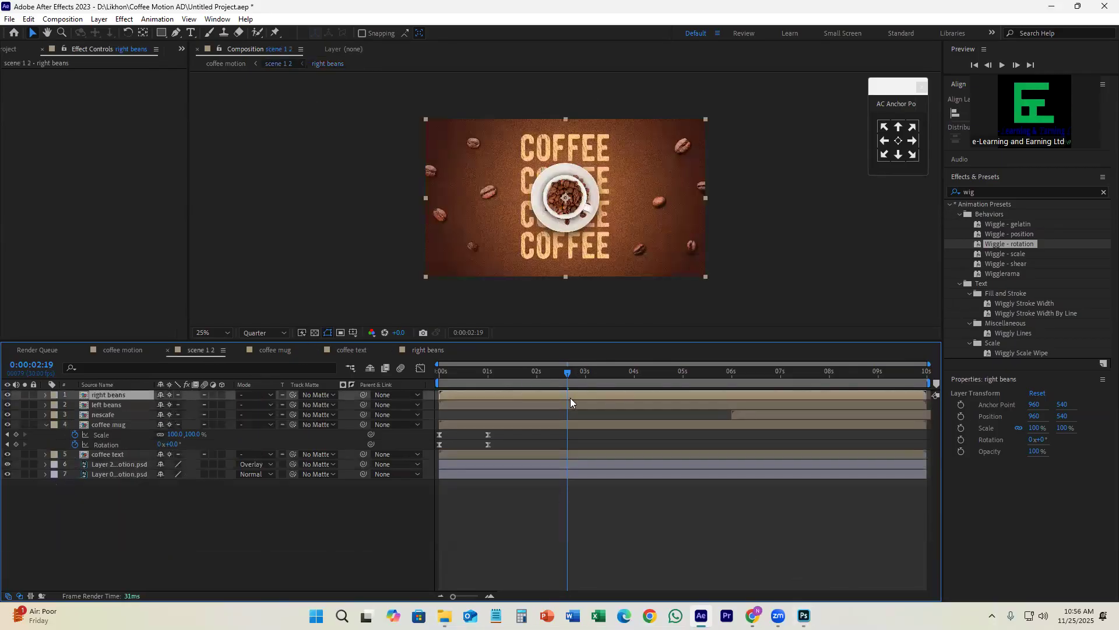
{"action": "left_click", "coordinate": [509, 403]}
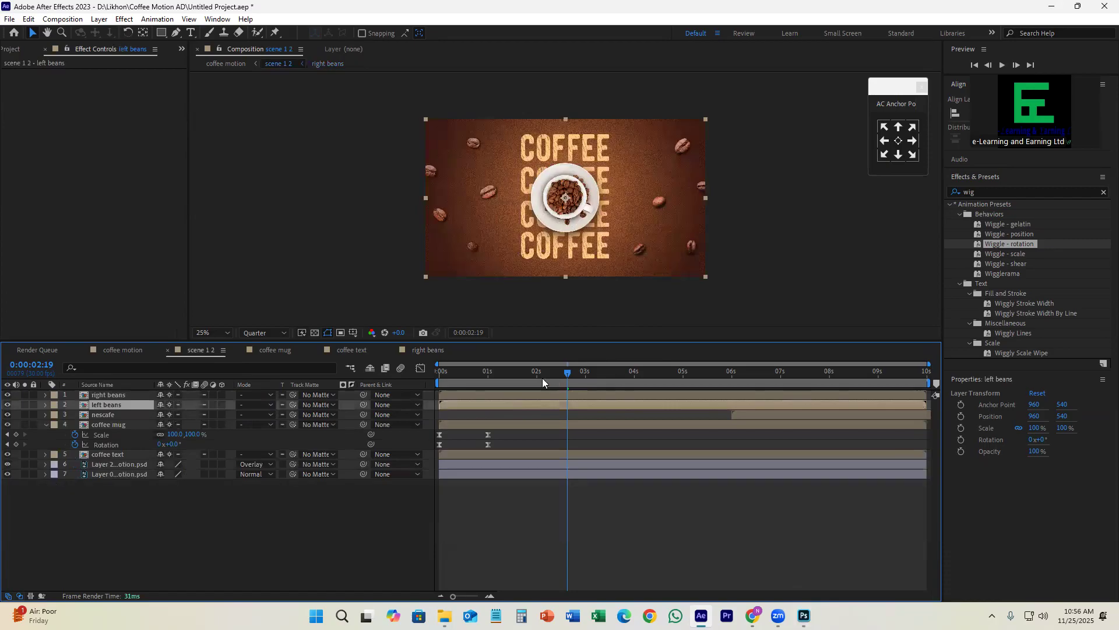
{"action": "key", "text": "Home"}
{"action": "key", "text": "space"}
{"action": "left_click_drag", "start_coordinate": [495, 410], "coordinate": [489, 438]}
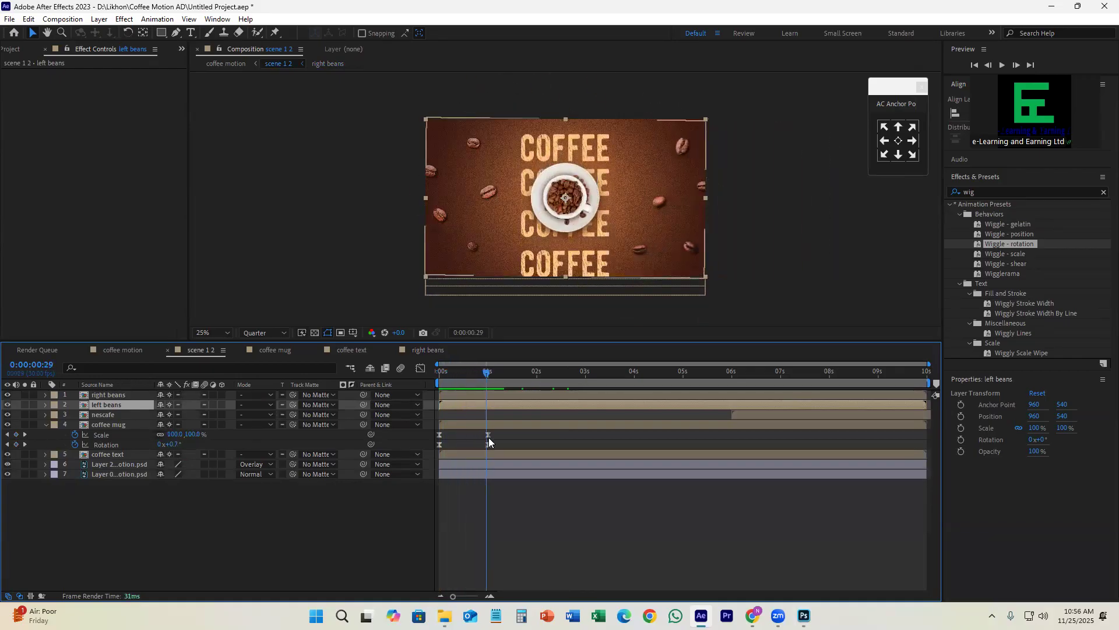
Step: Toggle the left beans layer's visibility, open its composition, and toggle Layer 14's visibility to identify its bean
{"action": "left_click", "coordinate": [7, 403]}
{"action": "left_click", "coordinate": [7, 403]}
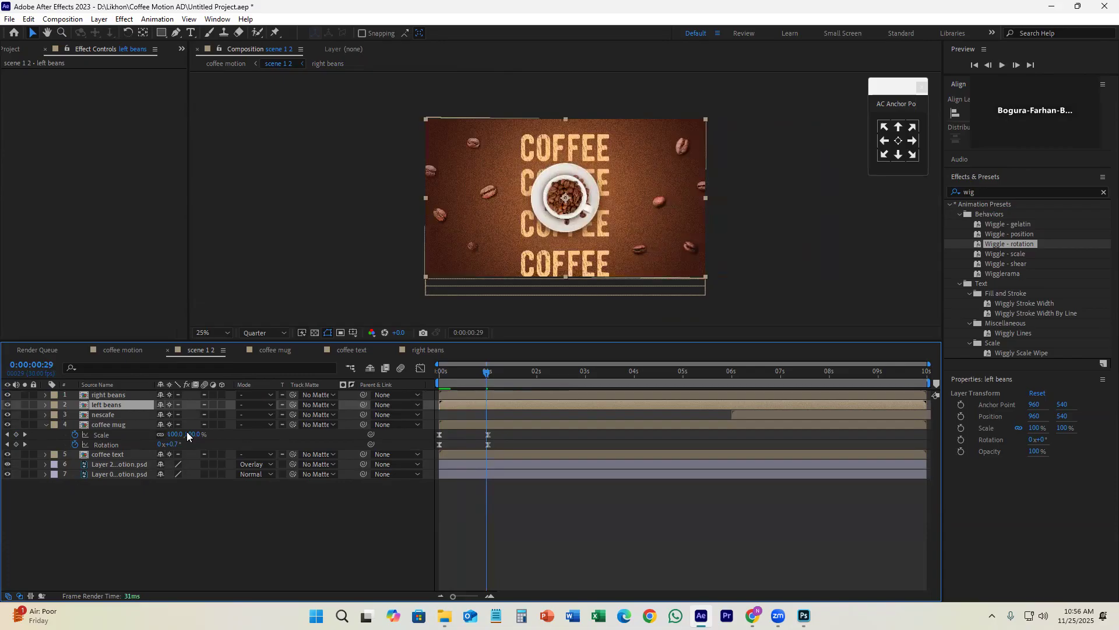
{"action": "double_click", "coordinate": [492, 405]}
{"action": "left_click", "coordinate": [455, 396]}
{"action": "left_click", "coordinate": [7, 435]}
{"action": "left_click", "coordinate": [7, 435]}
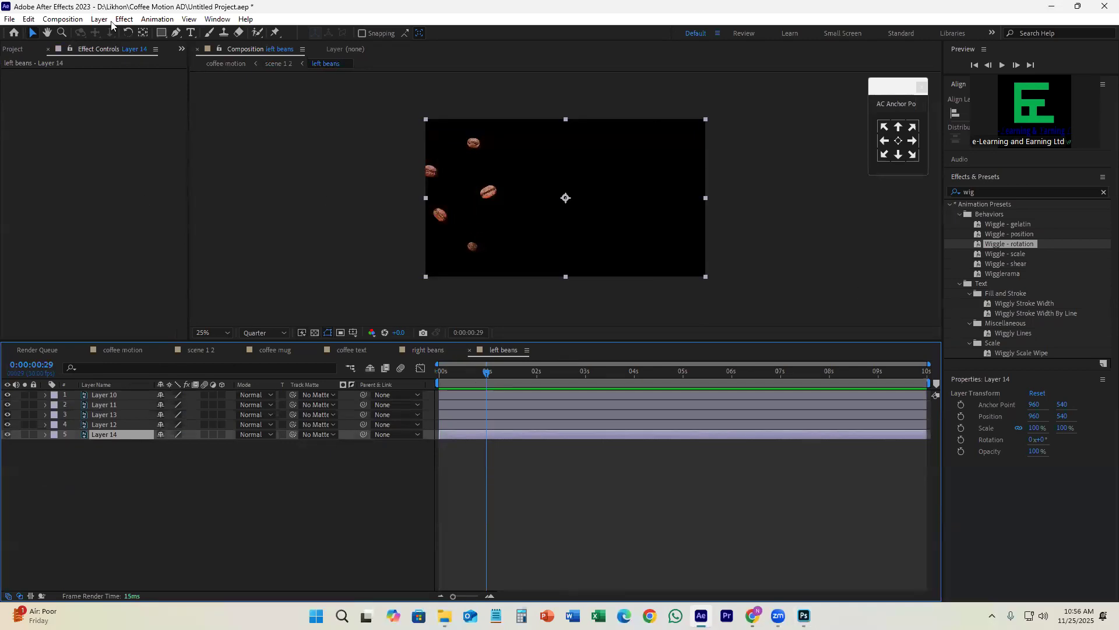
Step: Move Layer 10's anchor point onto the centre of the uppermost bean using the Pan Behind tool
{"action": "left_click", "coordinate": [459, 389]}
{"action": "left_click", "coordinate": [146, 395]}
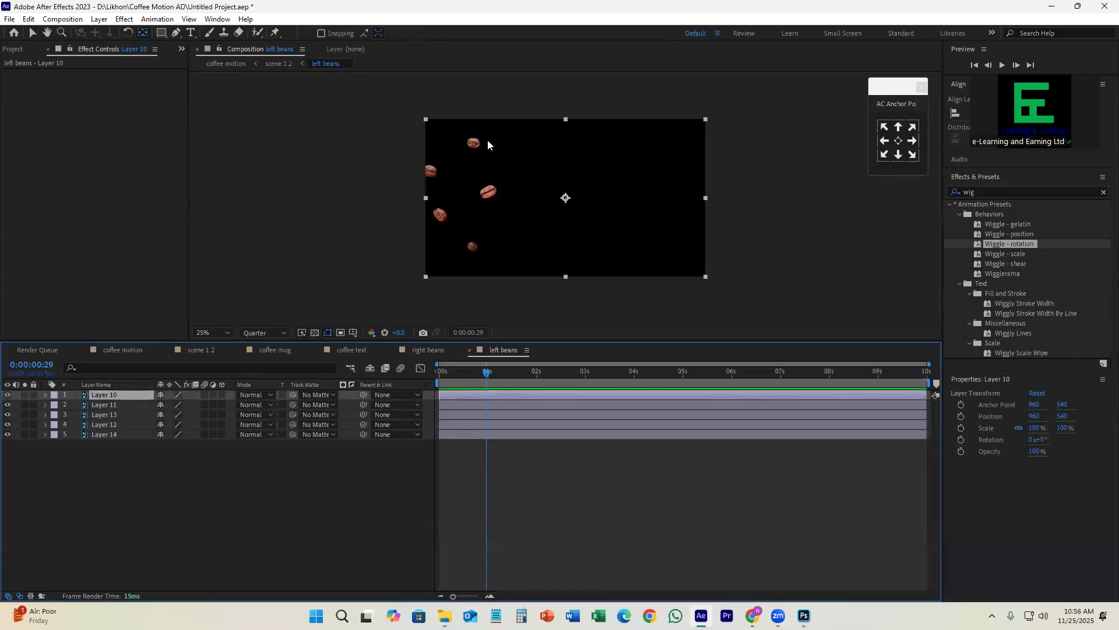
{"action": "scroll", "coordinate": [488, 142], "scroll_direction": "up", "scroll_amount": 2}
{"action": "left_click_drag", "start_coordinate": [643, 256], "coordinate": [459, 150]}
{"action": "key", "text": "space"}
{"action": "left_click_drag", "start_coordinate": [566, 240], "coordinate": [621, 169]}
Step: Move Layer 11's anchor point onto the middle bean and Layer 13's anchor point onto the lower-left bean
{"action": "left_click", "coordinate": [510, 404]}
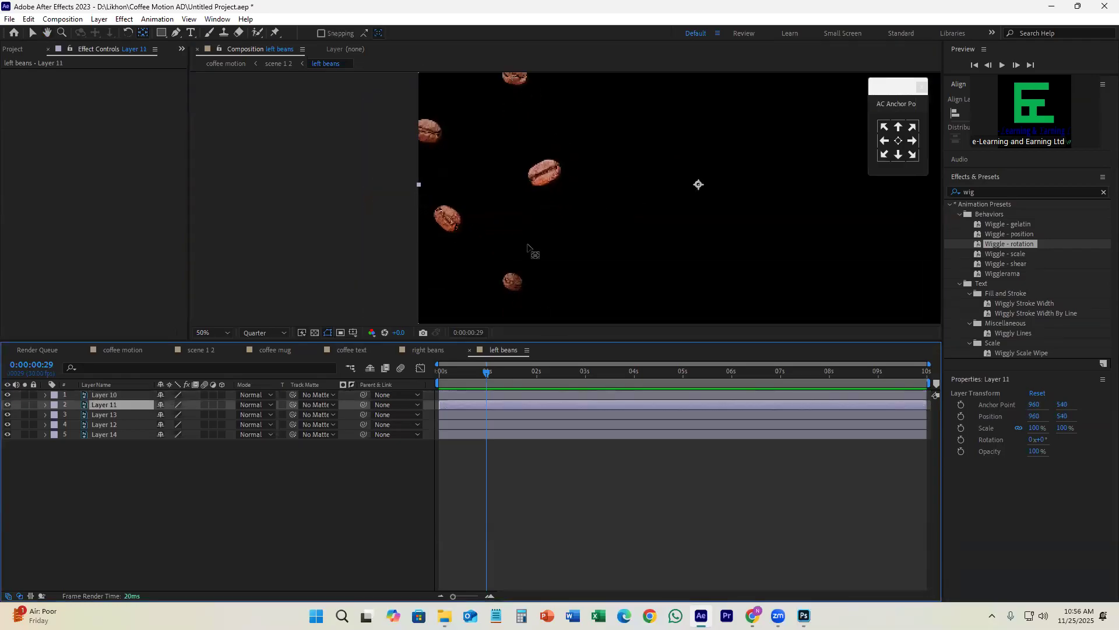
{"action": "left_click_drag", "start_coordinate": [698, 186], "coordinate": [544, 173]}
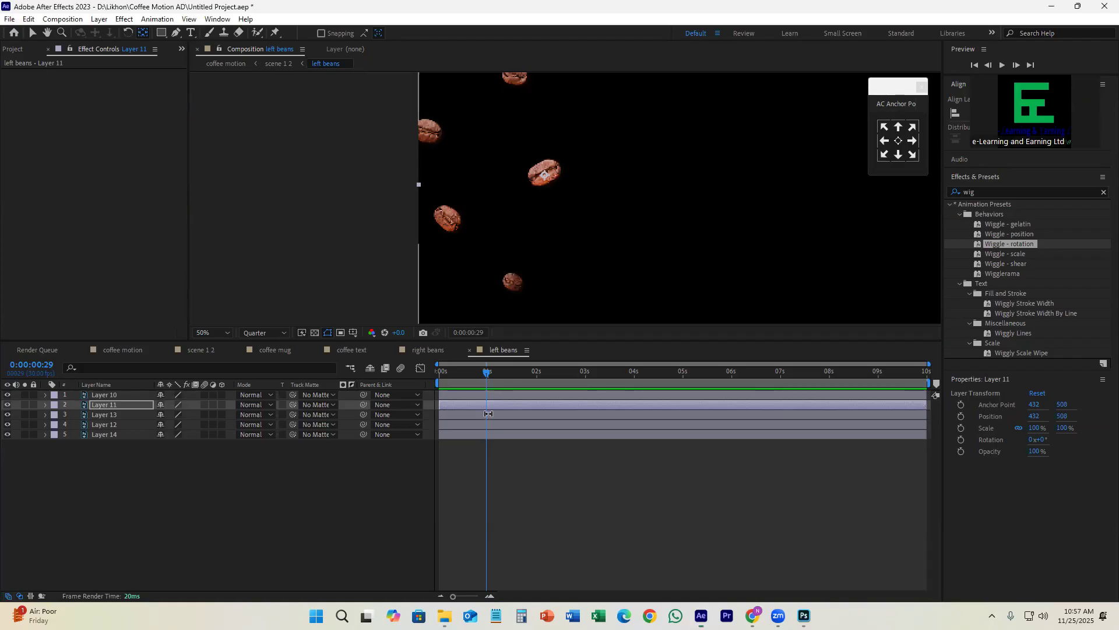
{"action": "left_click", "coordinate": [408, 415]}
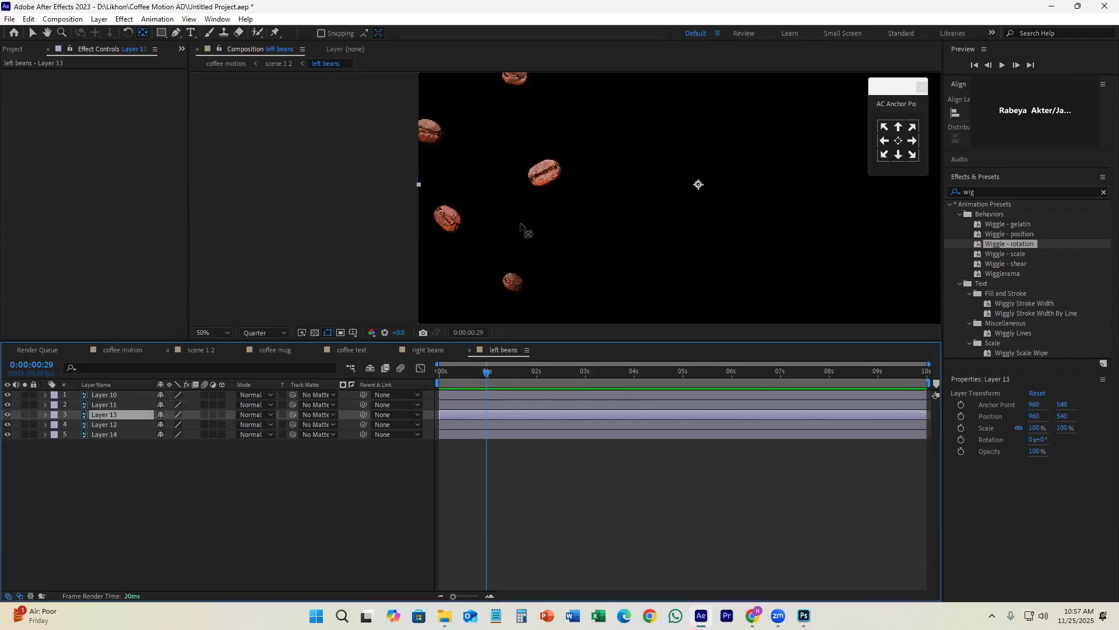
{"action": "left_click_drag", "start_coordinate": [697, 184], "coordinate": [448, 221]}
Step: Move Layer 12's anchor point onto the middle bean and Layer 14's anchor point onto the lowest bean
{"action": "left_click", "coordinate": [515, 424]}
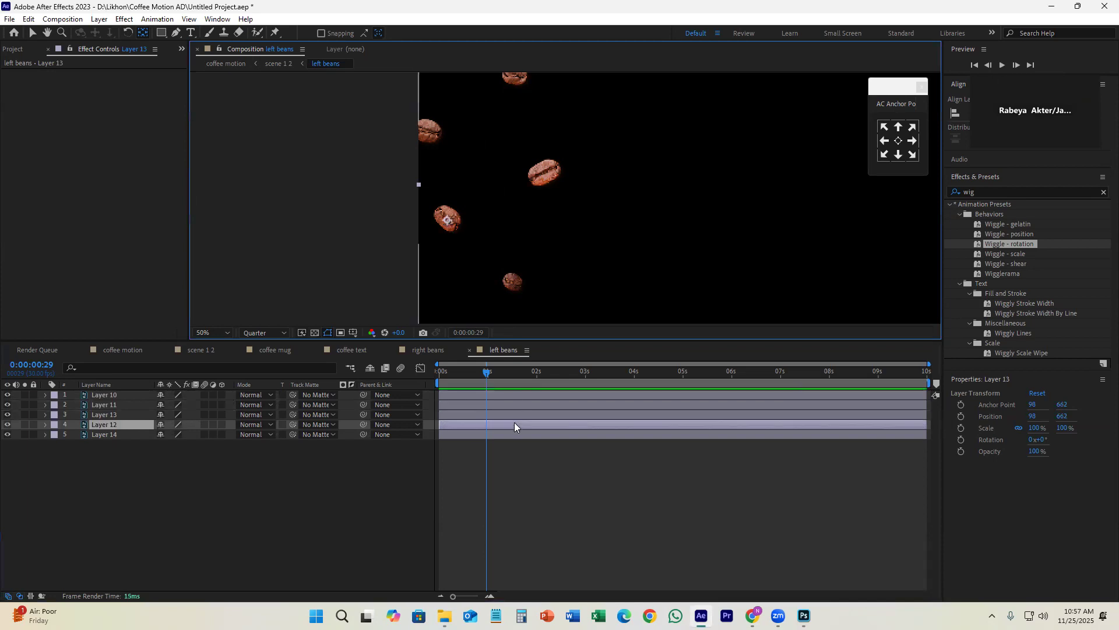
{"action": "left_click", "coordinate": [700, 185]}
{"action": "left_click_drag", "start_coordinate": [700, 184], "coordinate": [545, 171]}
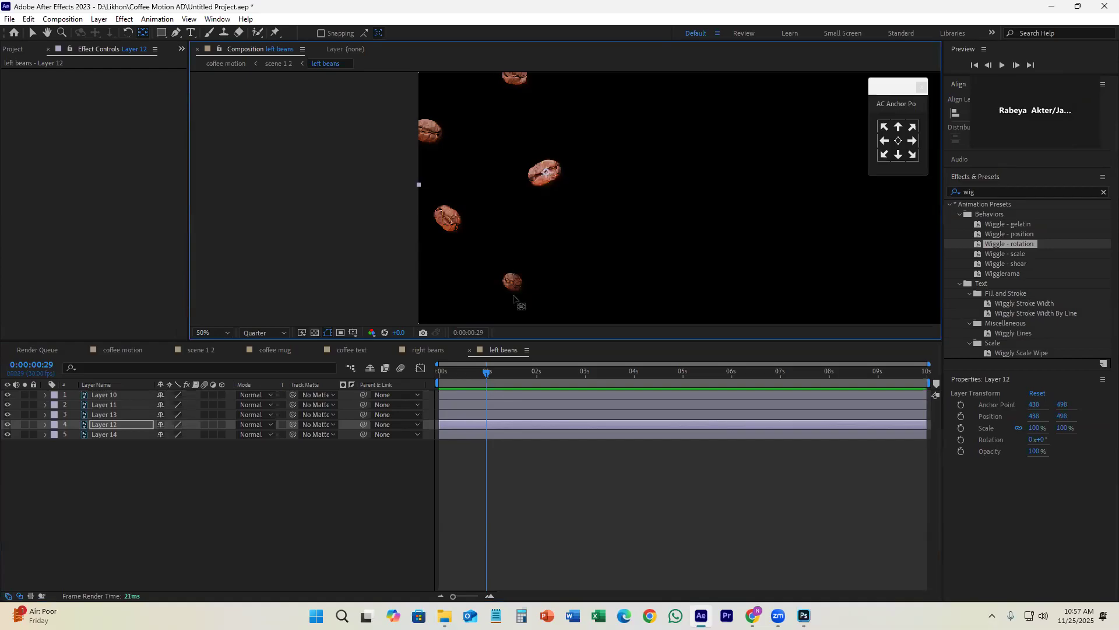
{"action": "left_click", "coordinate": [496, 434]}
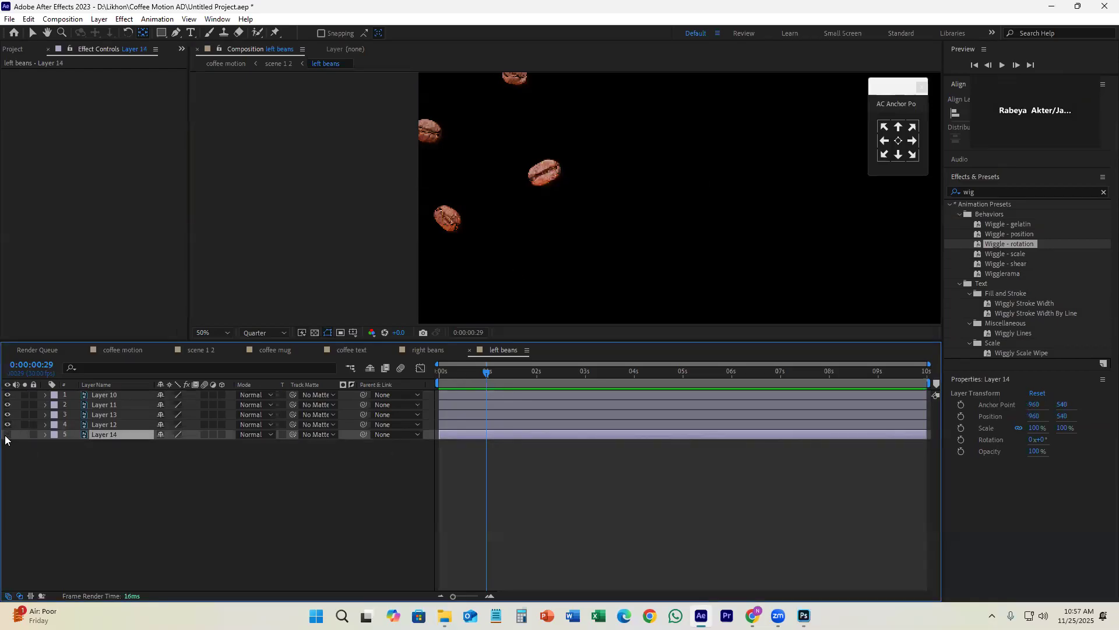
{"action": "left_click_drag", "start_coordinate": [699, 184], "coordinate": [513, 283]}
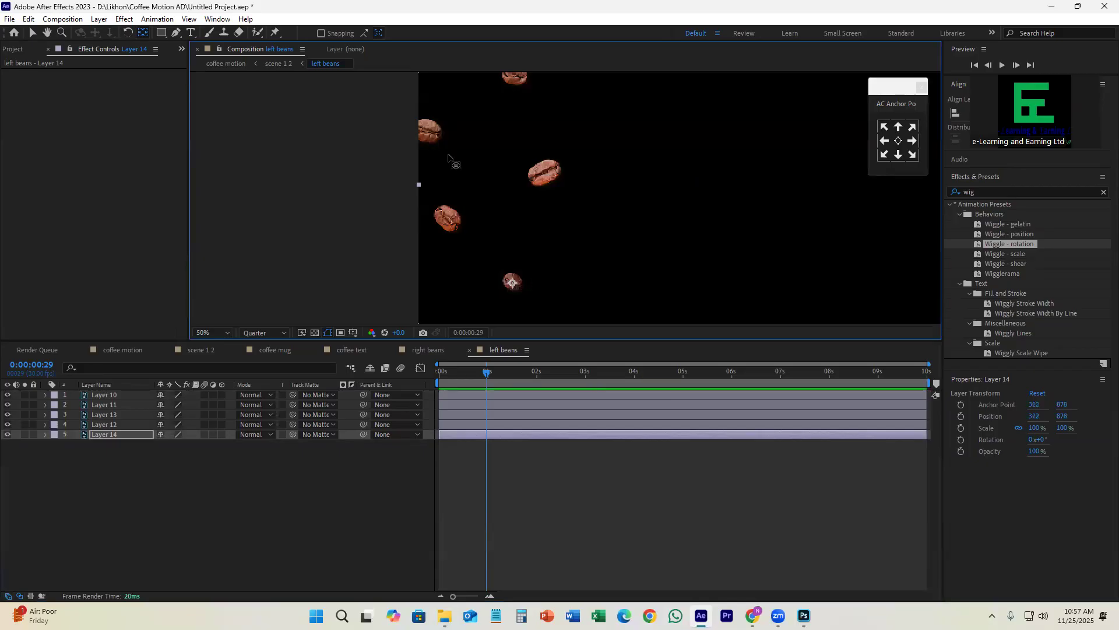
Step: Check the anchor points of Layers 10, 11, 13 and 12 against their beans, toggling Layers 12 and 13 to identify them
{"action": "key", "text": "comma"}
{"action": "key", "text": "comma"}
{"action": "key", "text": "comma"}
{"action": "key", "text": "comma"}
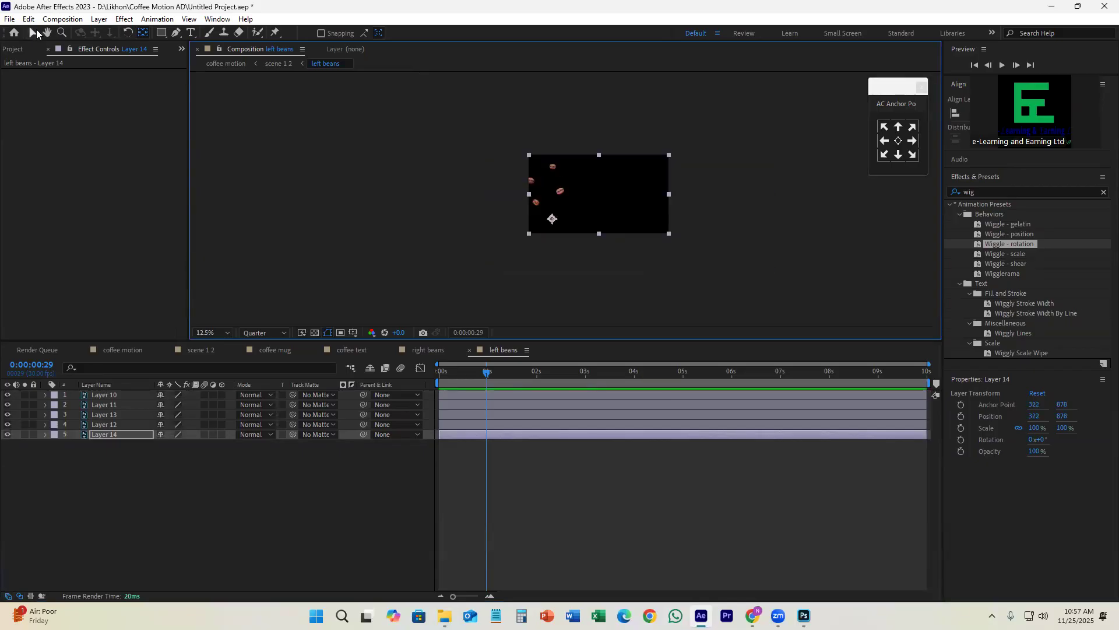
{"action": "left_click", "coordinate": [33, 32]}
{"action": "left_click", "coordinate": [589, 465]}
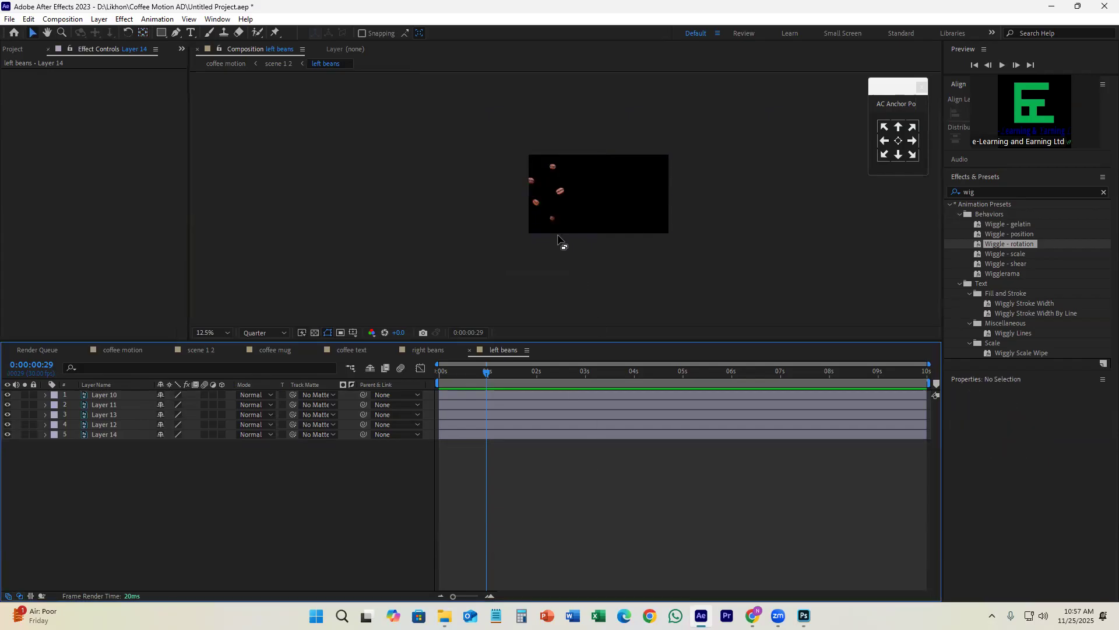
{"action": "scroll", "coordinate": [583, 210], "scroll_direction": "up", "scroll_amount": 1}
{"action": "left_click", "coordinate": [509, 399]}
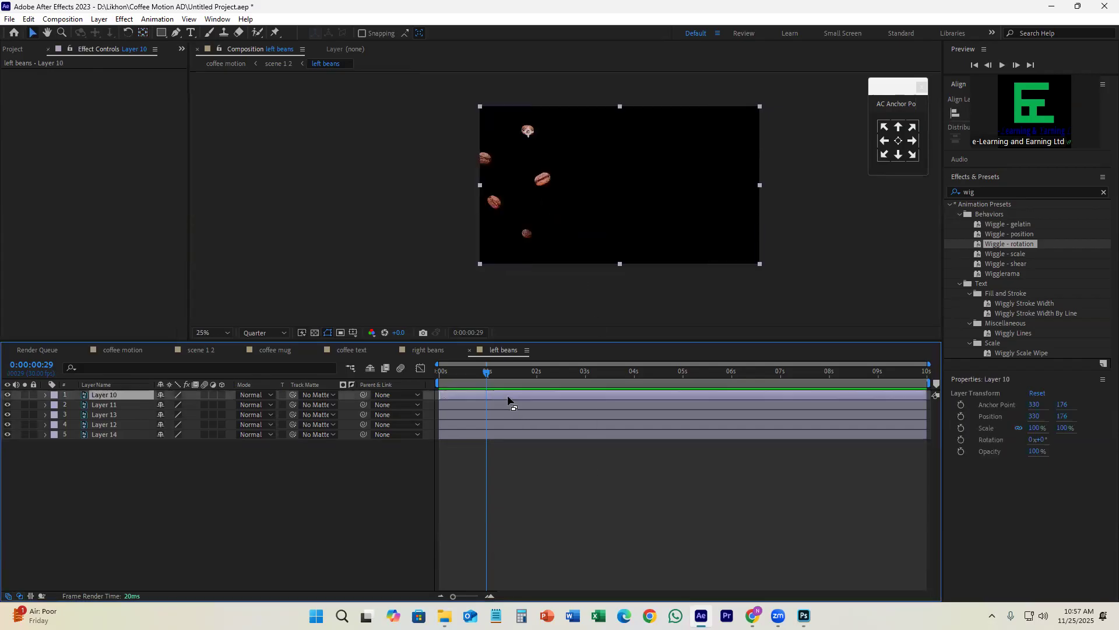
{"action": "left_click", "coordinate": [503, 403]}
{"action": "left_click", "coordinate": [500, 415]}
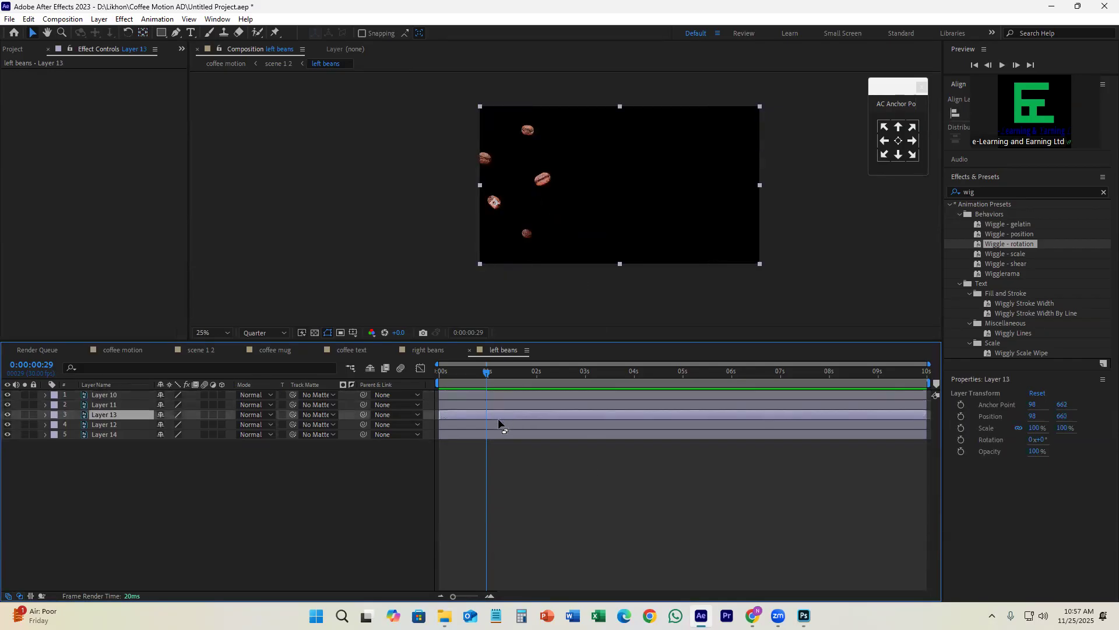
{"action": "left_click", "coordinate": [498, 425]}
{"action": "left_click", "coordinate": [7, 424]}
{"action": "left_click", "coordinate": [7, 424]}
{"action": "left_click", "coordinate": [6, 414]}
{"action": "left_click", "coordinate": [7, 415]}
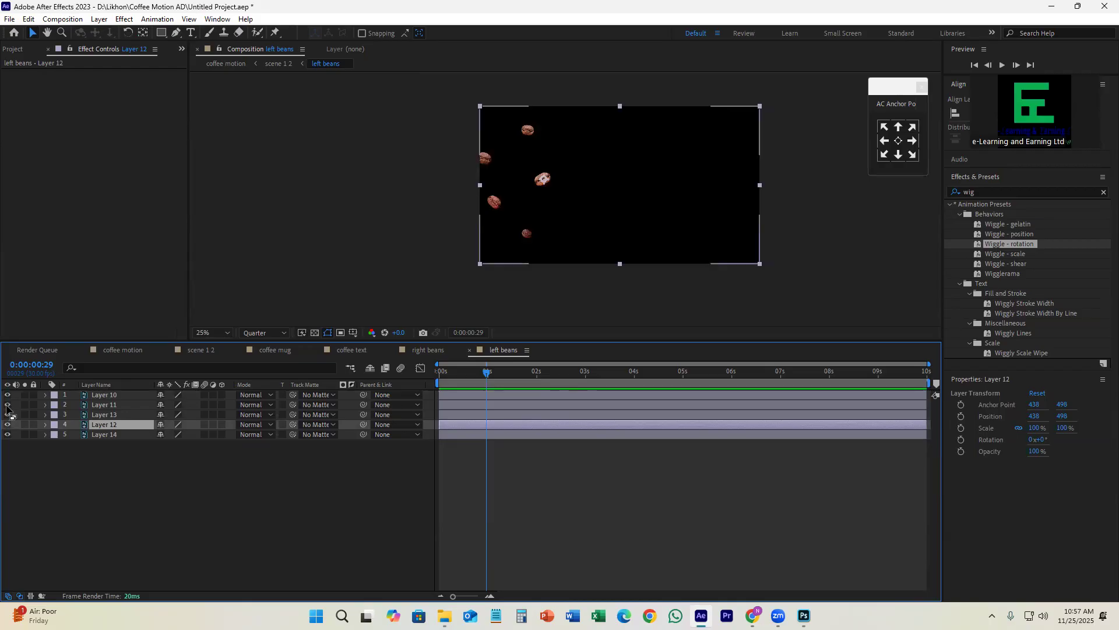
Step: Move Layer 11's anchor point from the middle bean to the bean at the frame's left edge, and save the project
{"action": "left_click", "coordinate": [109, 406]}
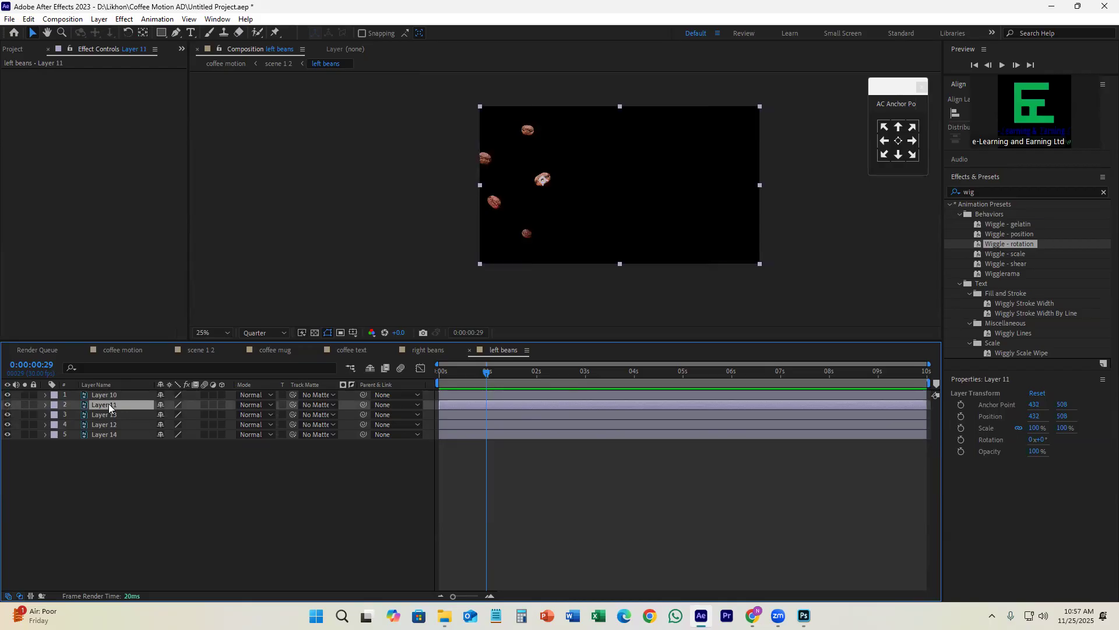
{"action": "left_click", "coordinate": [143, 33]}
{"action": "left_click_drag", "start_coordinate": [543, 180], "coordinate": [483, 157]}
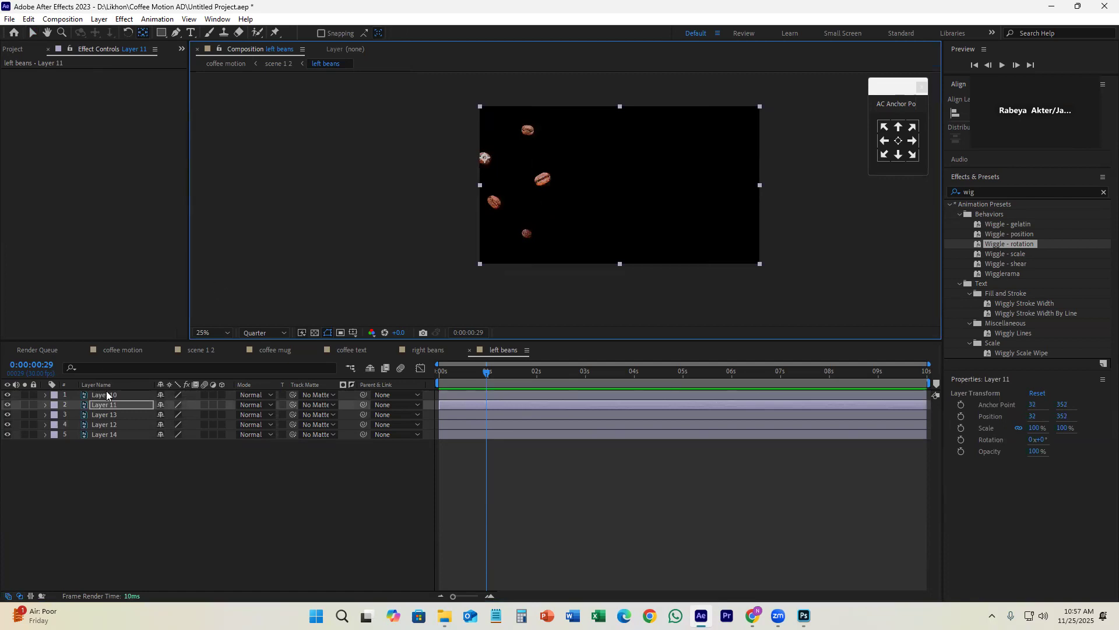
{"action": "left_click", "coordinate": [150, 462]}
{"action": "key", "text": "ctrl+s"}
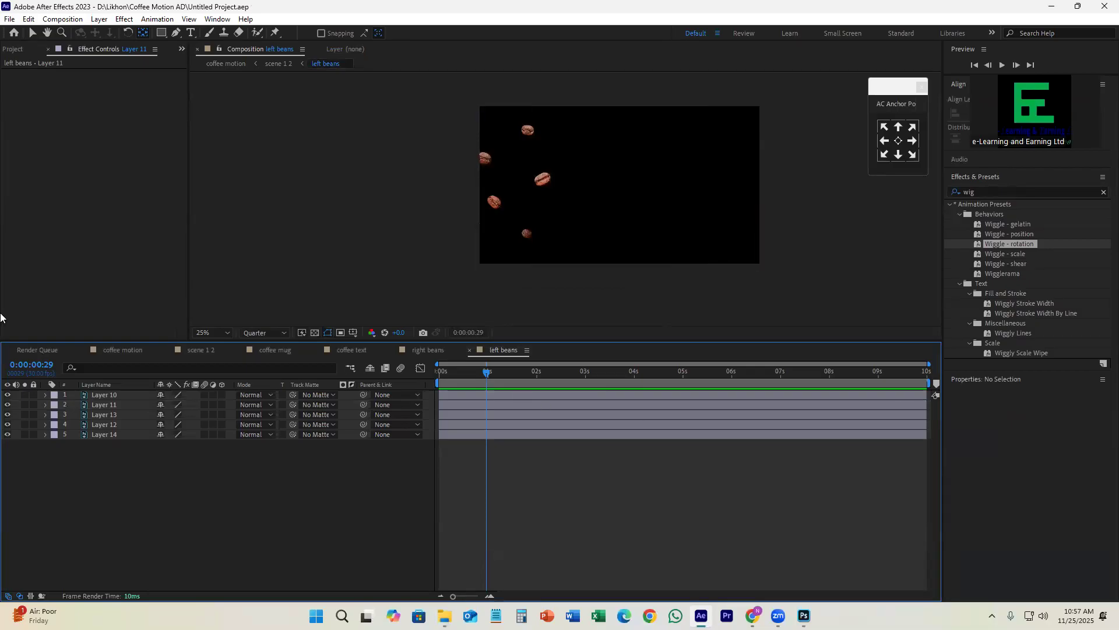
Step: Apply the Wiggle - rotation preset to Layer 10 and try it on Layer 11
{"action": "left_click", "coordinate": [31, 33]}
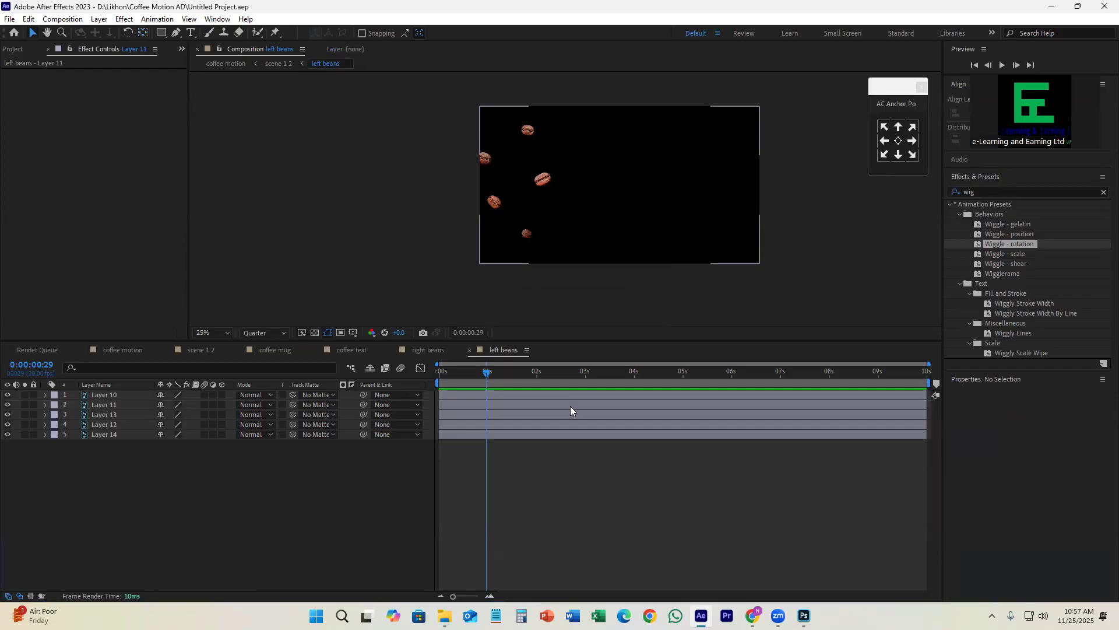
{"action": "left_click", "coordinate": [493, 401]}
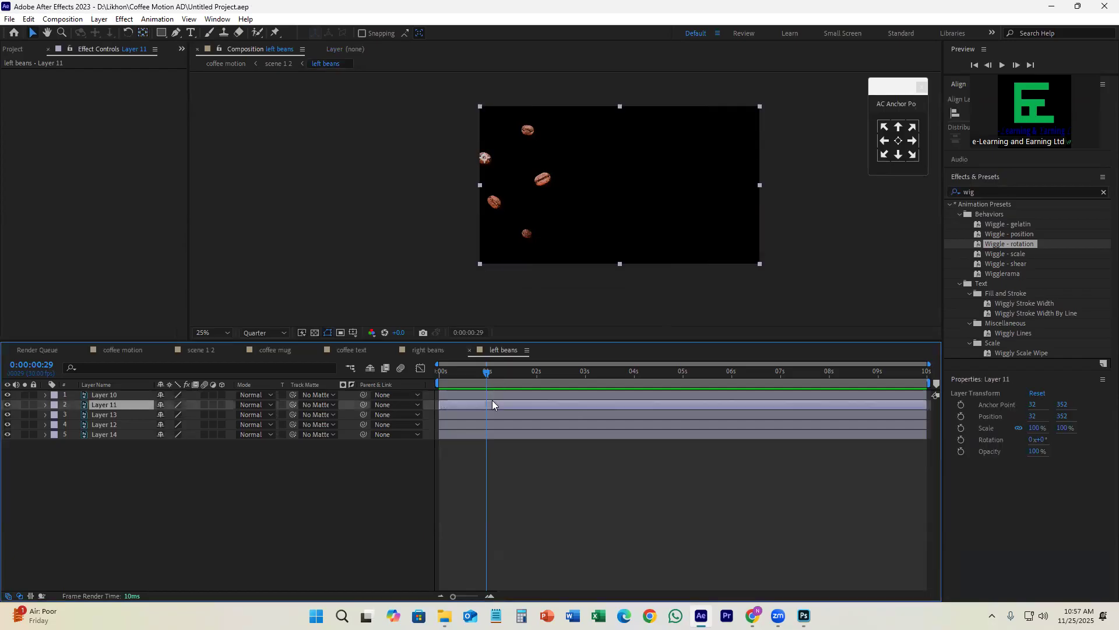
{"action": "left_click", "coordinate": [502, 397]}
{"action": "left_click_drag", "start_coordinate": [1013, 243], "coordinate": [531, 398]}
{"action": "left_click_drag", "start_coordinate": [1013, 244], "coordinate": [559, 405]}
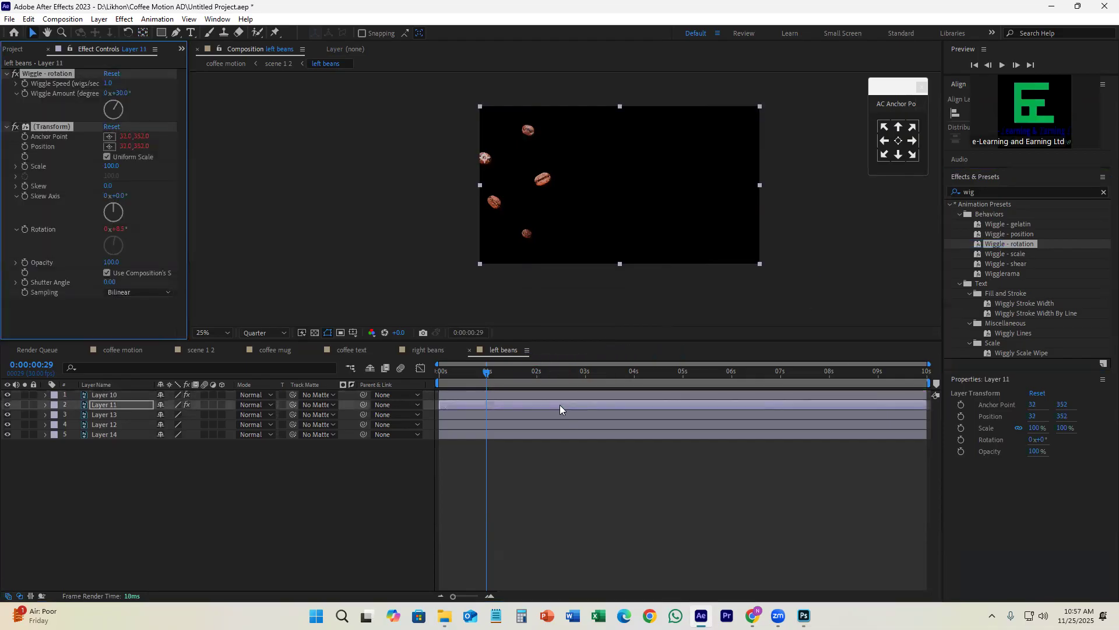
Step: Apply the Wiggle - rotation preset to Layer 13 and open its Wiggle Speed for editing
{"action": "left_click", "coordinate": [545, 414]}
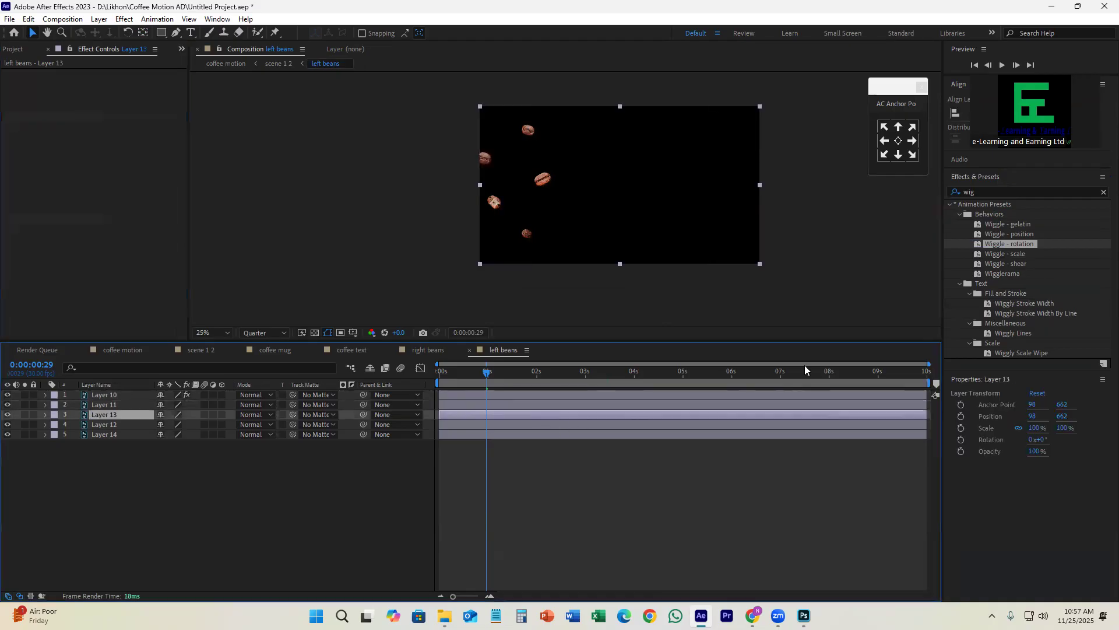
{"action": "left_click_drag", "start_coordinate": [1011, 242], "coordinate": [535, 412]}
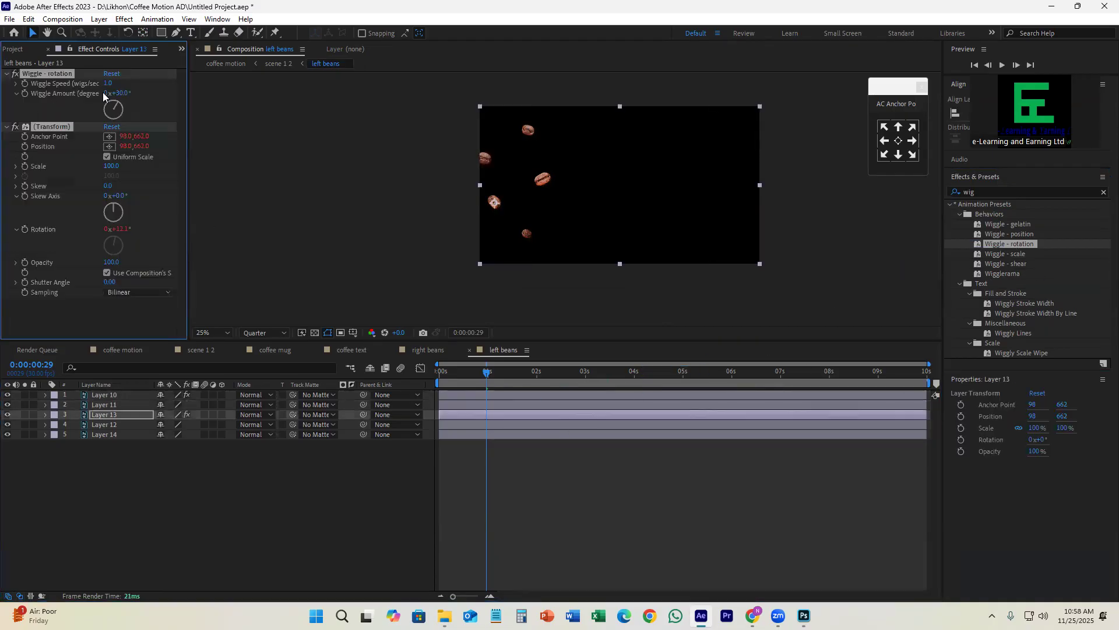
{"action": "left_click", "coordinate": [108, 84]}
Step: Apply the Wiggle - rotation preset to Layers 12 and 14, and preview the left beans from near the start
{"action": "left_click", "coordinate": [505, 423]}
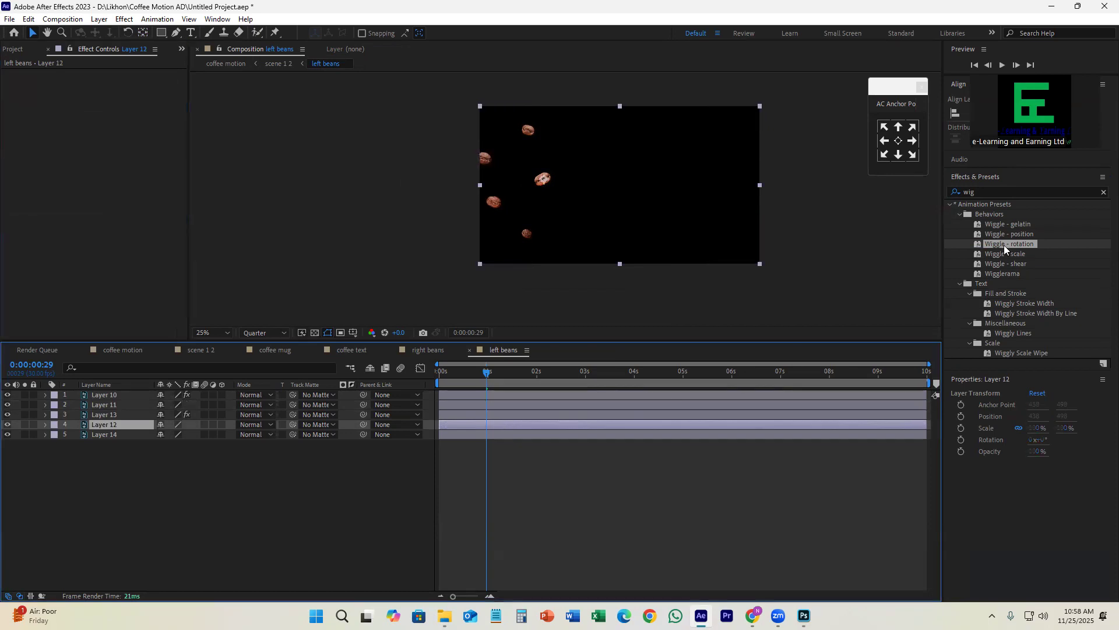
{"action": "left_click_drag", "start_coordinate": [1009, 247], "coordinate": [545, 428]}
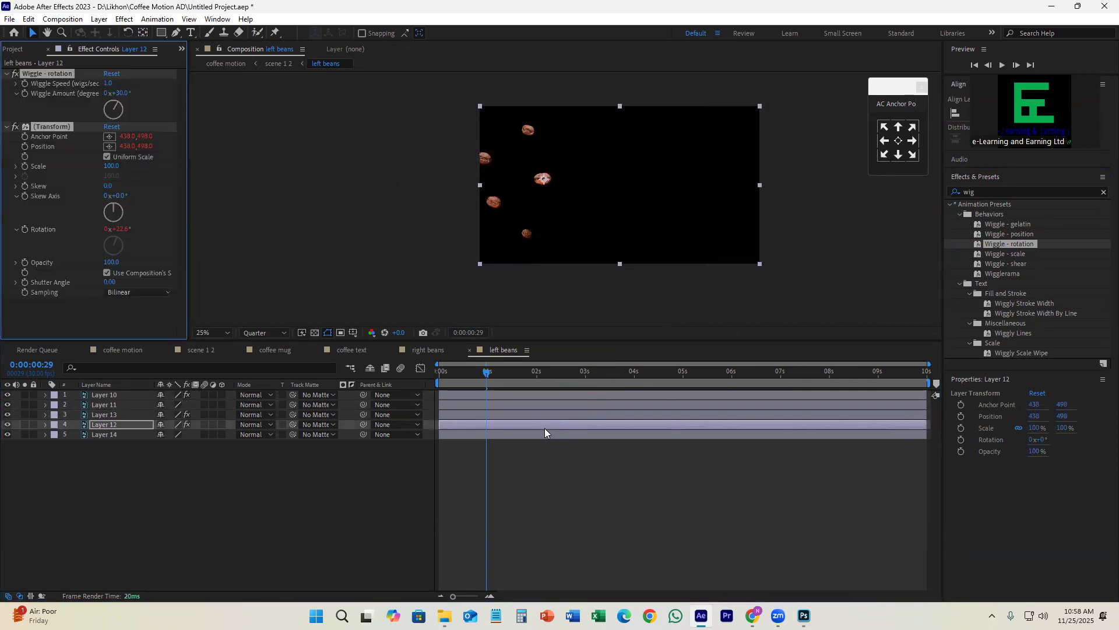
{"action": "left_click", "coordinate": [536, 436]}
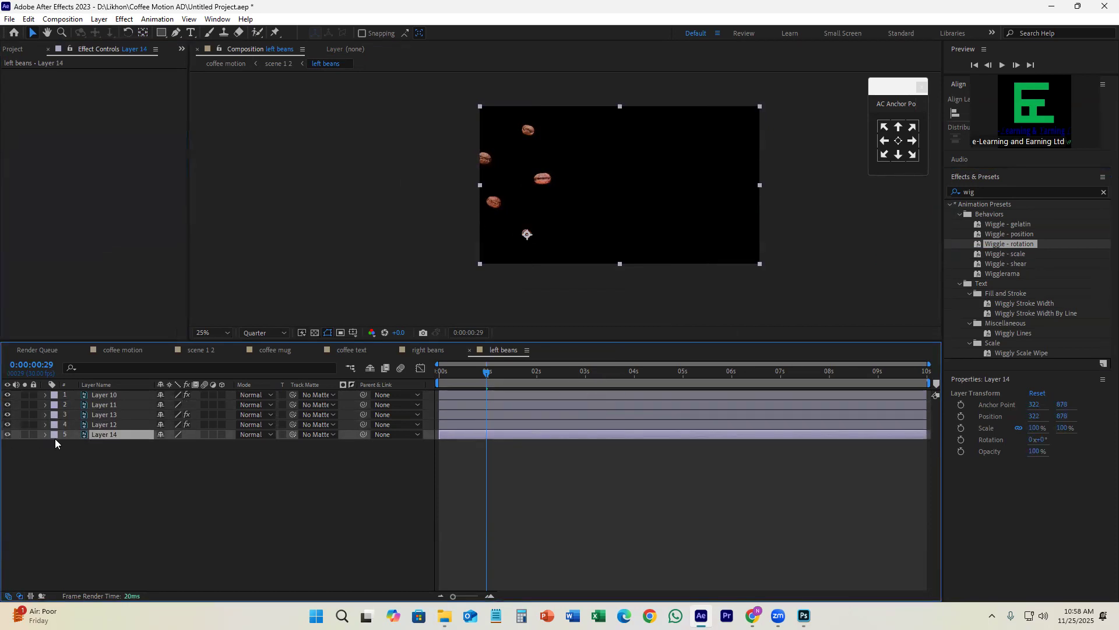
{"action": "left_click_drag", "start_coordinate": [1008, 244], "coordinate": [567, 436]}
{"action": "left_click", "coordinate": [455, 373]}
{"action": "key", "text": "space"}
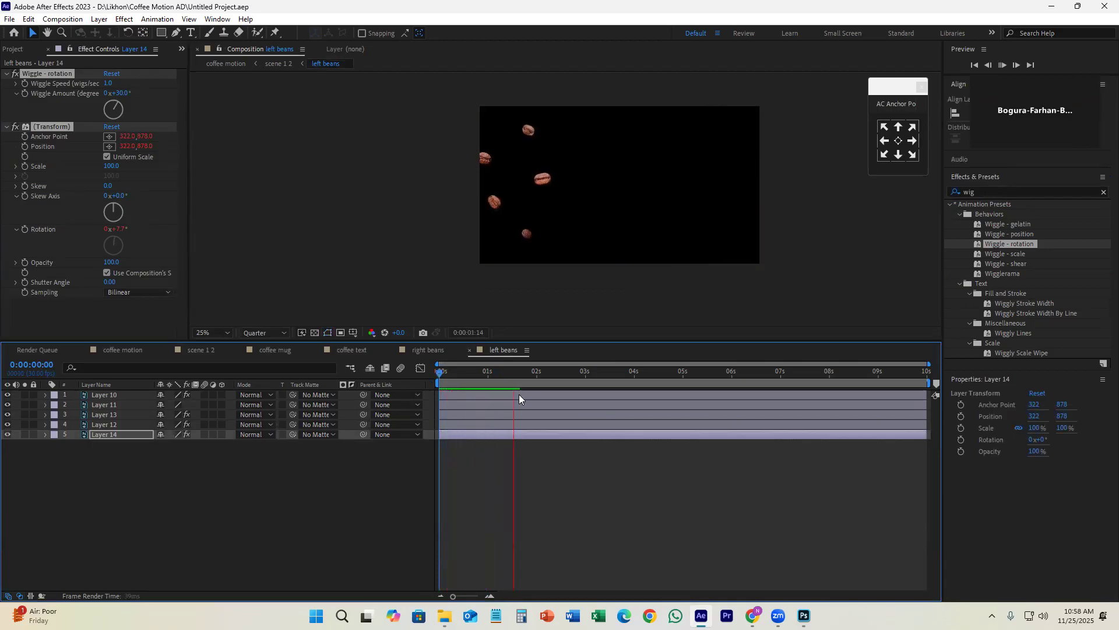
Step: Set the Wiggle Speed of Layers 14 and 12 to 2, toggling Layer 12's visibility to identify its bean
{"action": "left_click", "coordinate": [527, 436]}
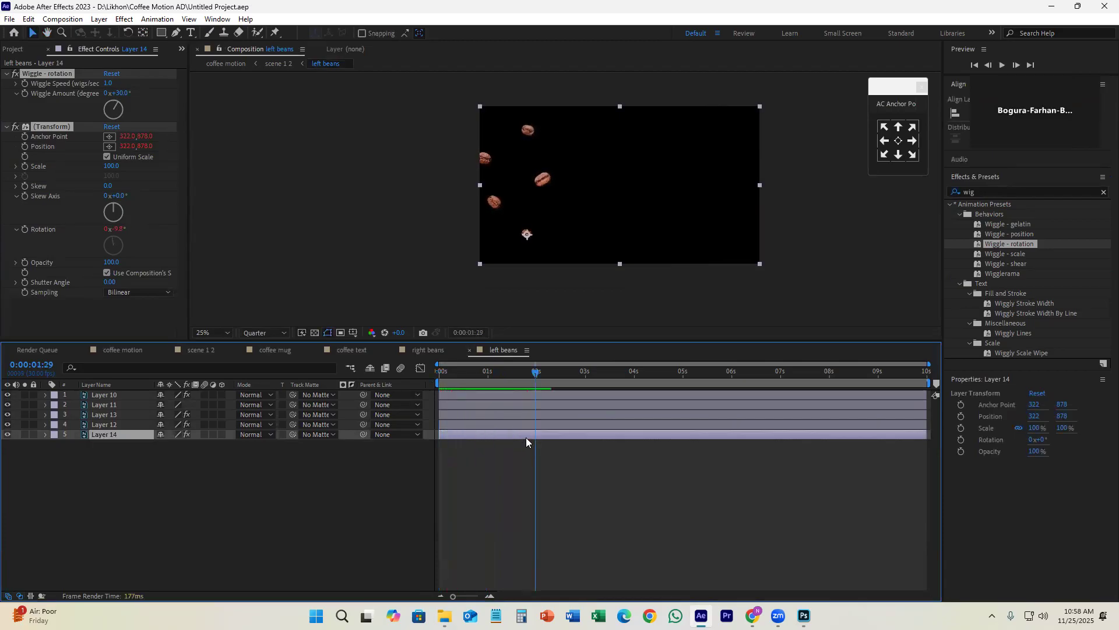
{"action": "left_click", "coordinate": [107, 84]}
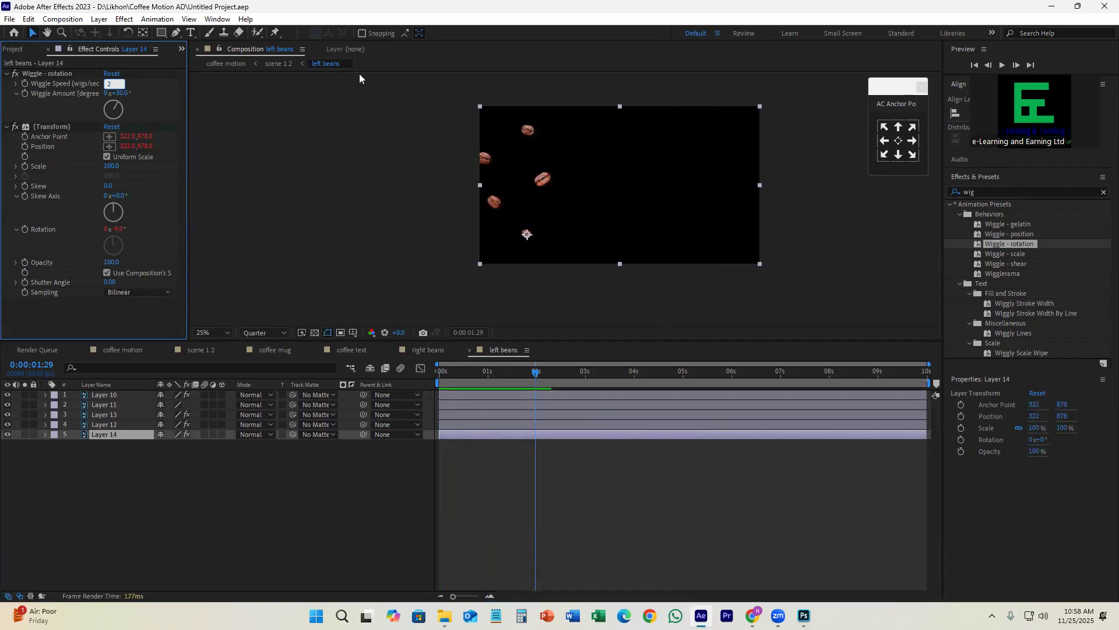
{"action": "left_click", "coordinate": [541, 448]}
{"action": "left_click", "coordinate": [512, 425]}
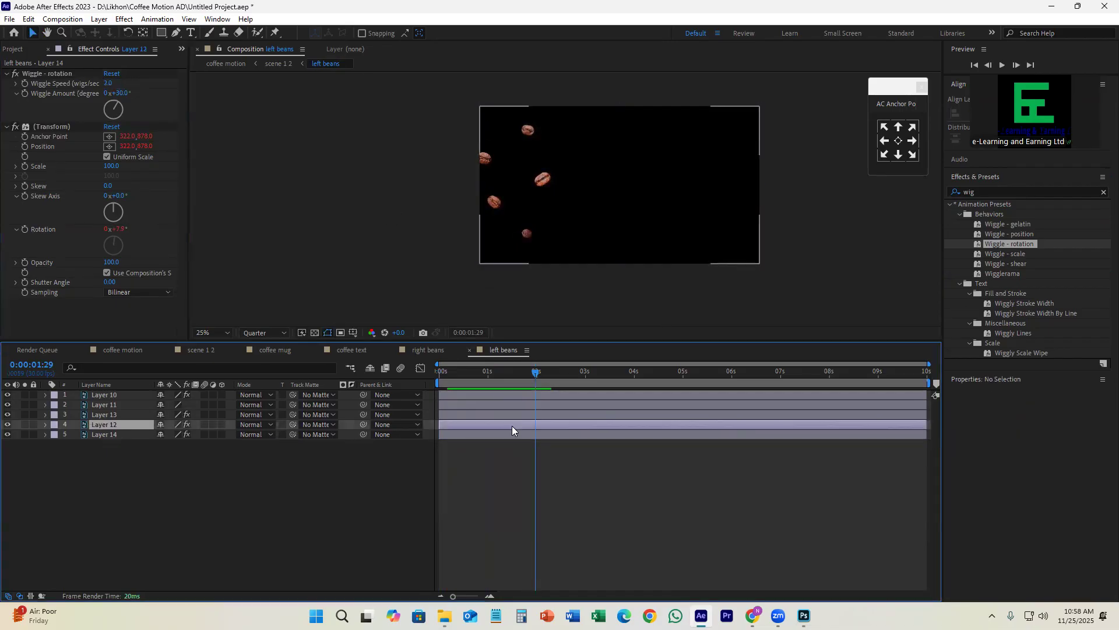
{"action": "left_click", "coordinate": [7, 424]}
{"action": "left_click", "coordinate": [7, 425]}
{"action": "left_click", "coordinate": [7, 424]}
{"action": "left_click", "coordinate": [7, 425]}
{"action": "left_click", "coordinate": [112, 84]}
{"action": "type", "text": "2"}
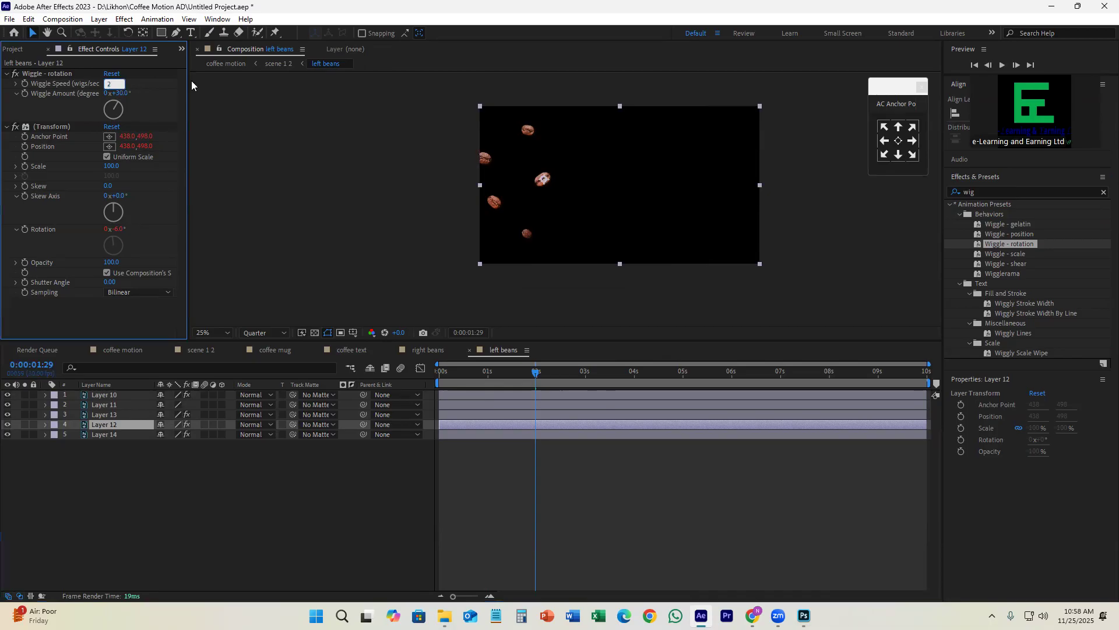
{"action": "left_click", "coordinate": [527, 421]}
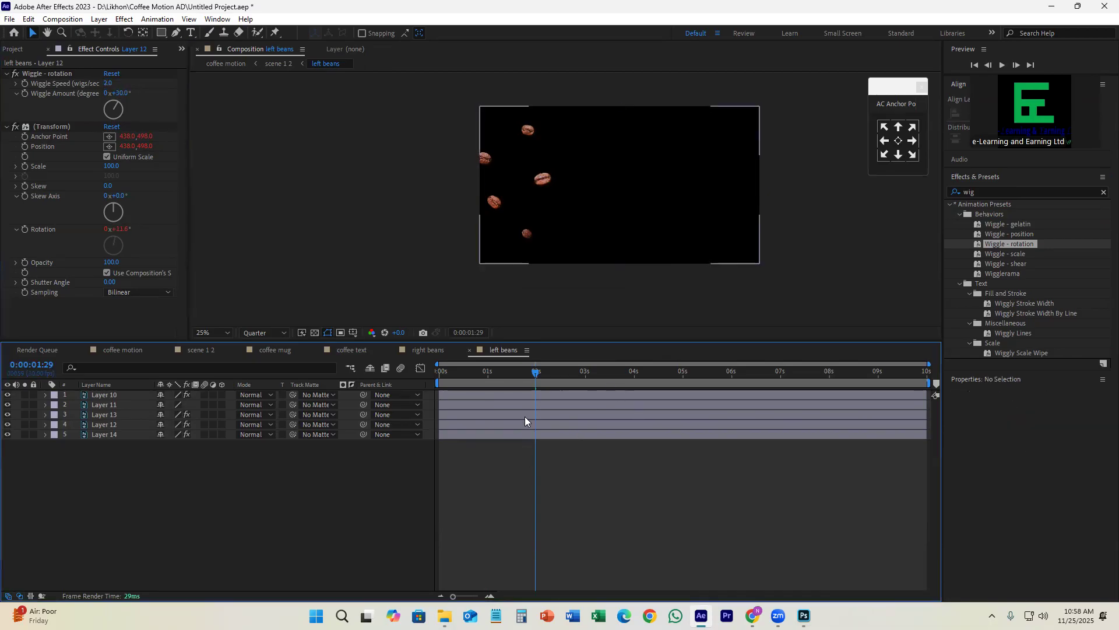
Step: Check which bean belongs to Layer 13 and preview the left beans' wiggle from the first frame
{"action": "left_click", "coordinate": [526, 417]}
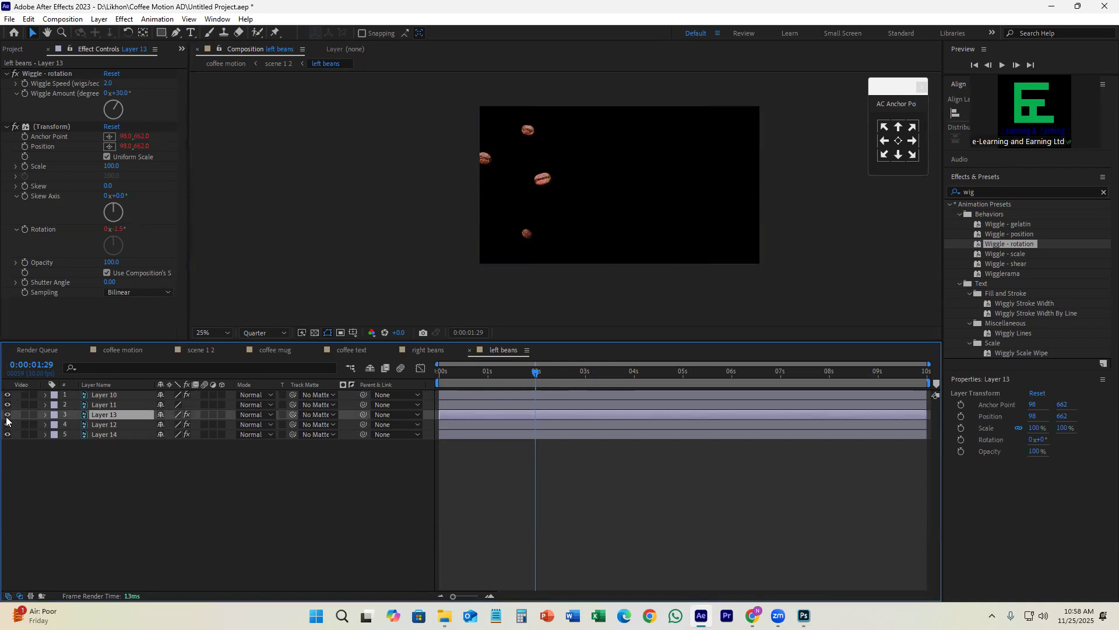
{"action": "left_click_drag", "start_coordinate": [535, 371], "coordinate": [372, 383]}
{"action": "key", "text": "space"}
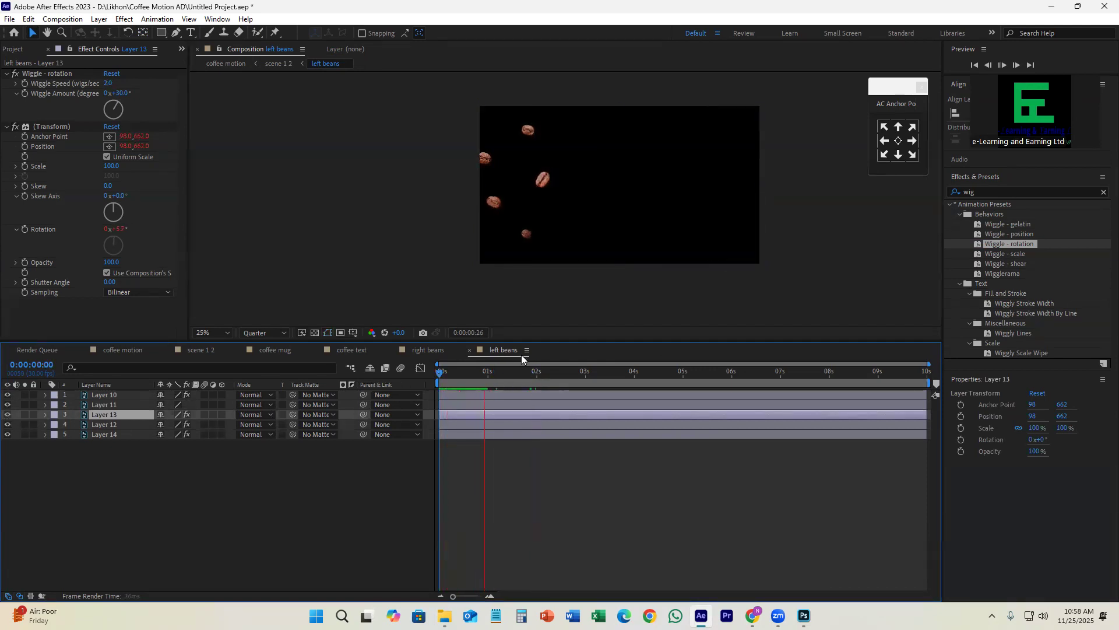
{"action": "key", "text": "space"}
Step: Hide Layer 11 to identify its bean, set Layer 10's Wiggle Speed to 2, and save the project
{"action": "left_click", "coordinate": [510, 407]}
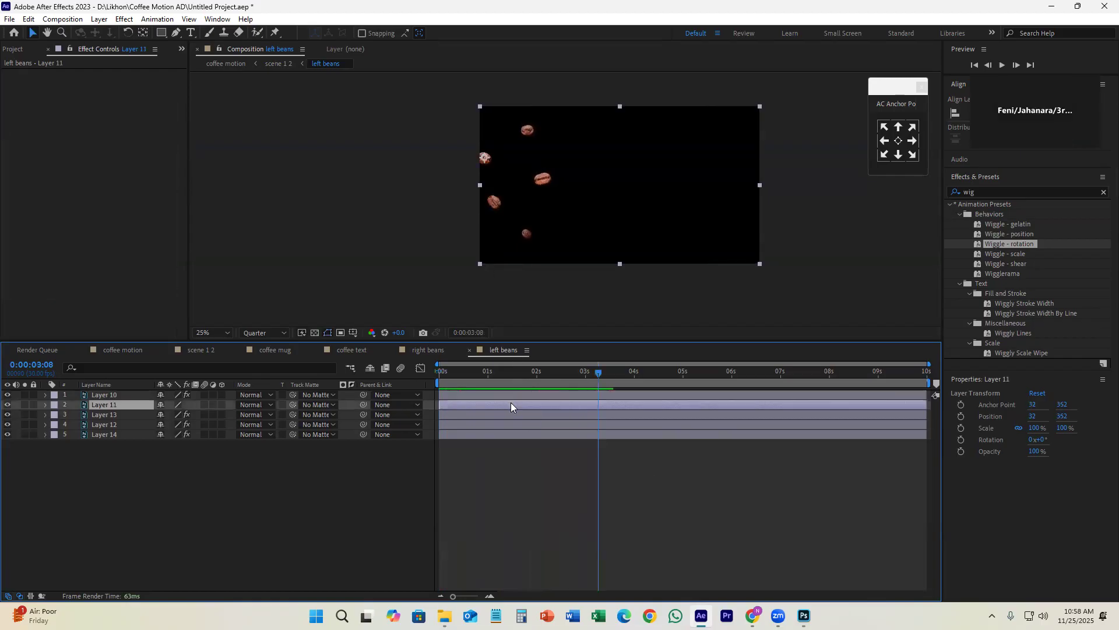
{"action": "left_click", "coordinate": [8, 405]}
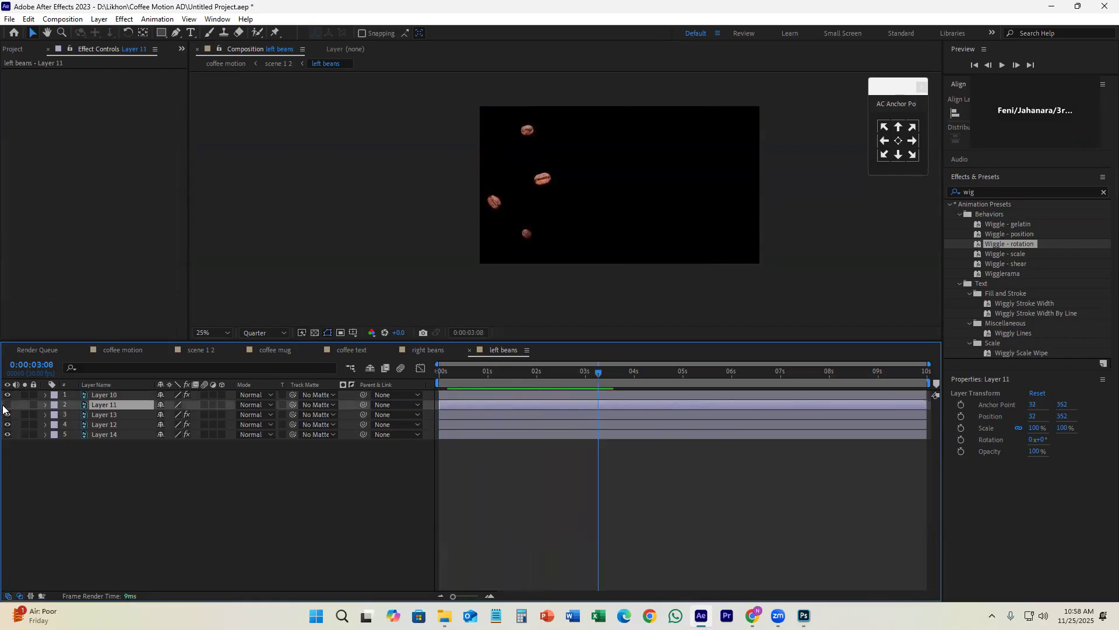
{"action": "left_click", "coordinate": [506, 395]}
{"action": "left_click", "coordinate": [109, 83]}
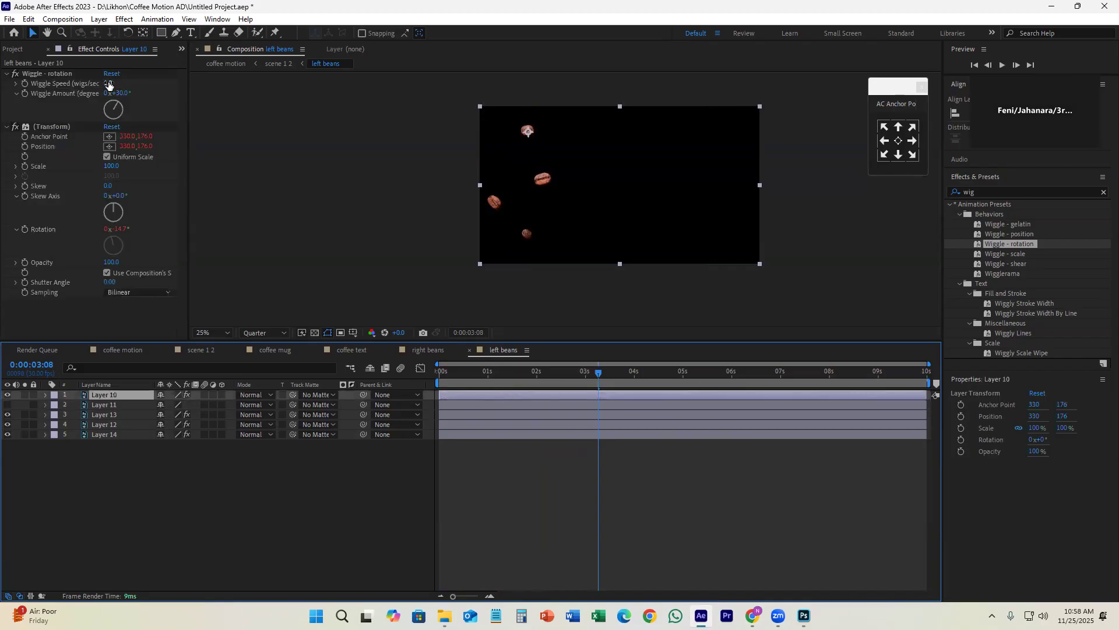
{"action": "type", "text": "2"}
{"action": "key", "text": "Return"}
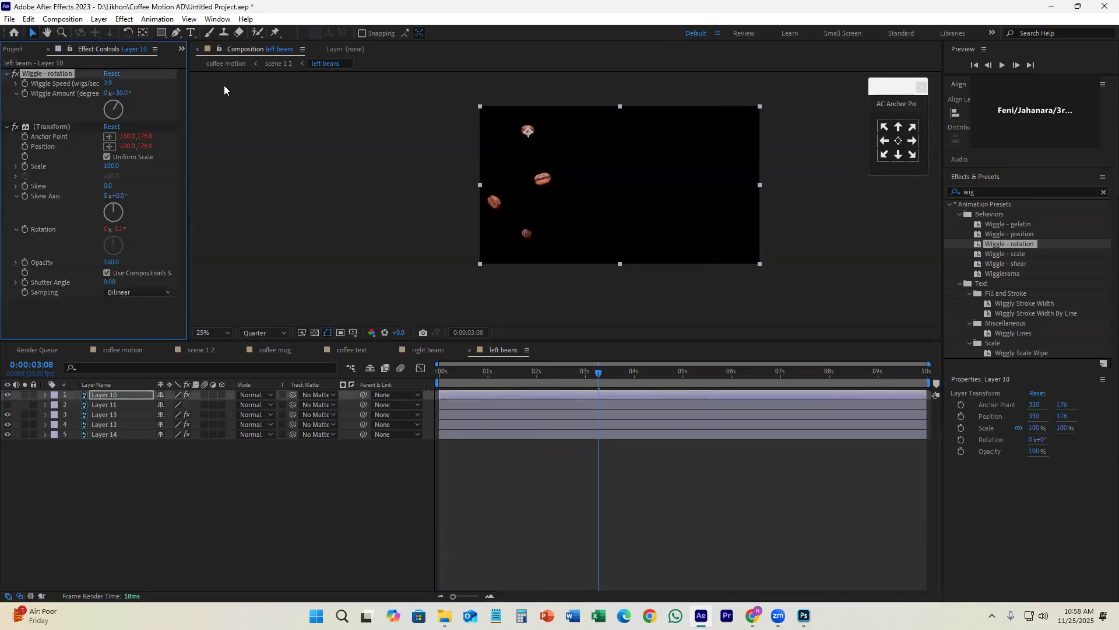
{"action": "left_click", "coordinate": [392, 443]}
{"action": "key", "text": "ctrl+s"}
Step: Make Layer 11 visible again, save the project, and scrub through the first second of the left beans
{"action": "left_click_drag", "start_coordinate": [484, 374], "coordinate": [460, 441]}
{"action": "left_click", "coordinate": [7, 404]}
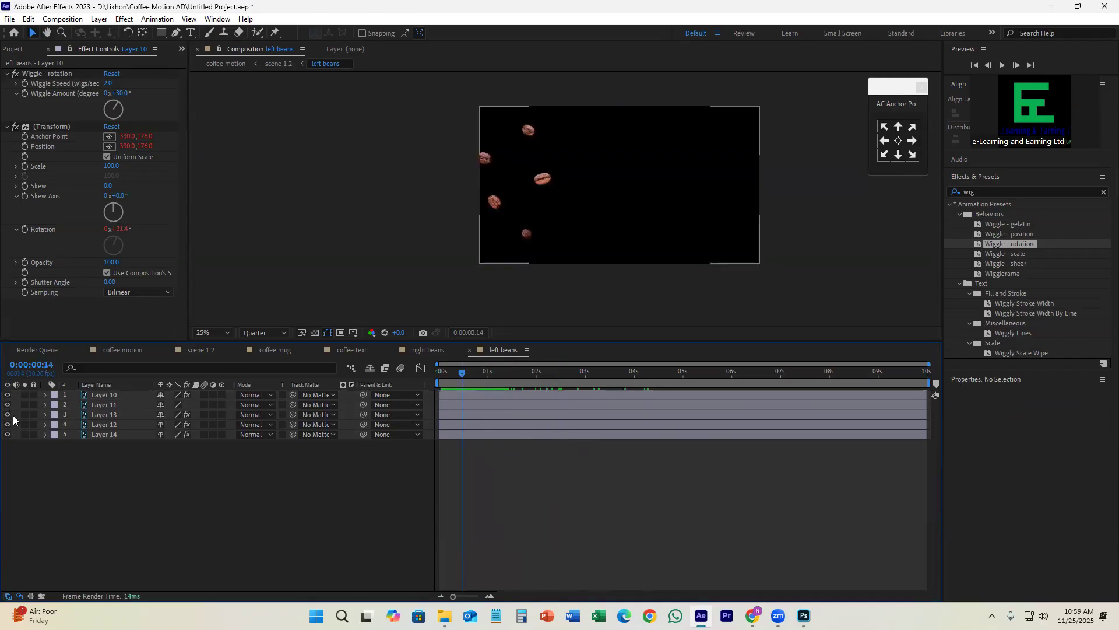
{"action": "key", "text": "ctrl+s"}
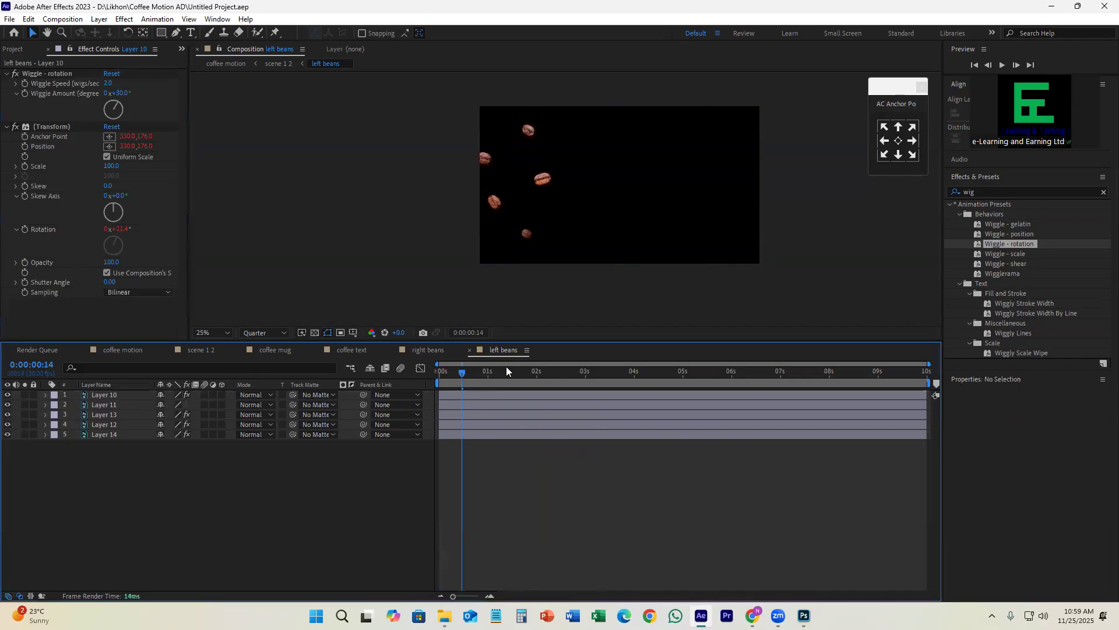
{"action": "left_click_drag", "start_coordinate": [462, 372], "coordinate": [441, 383]}
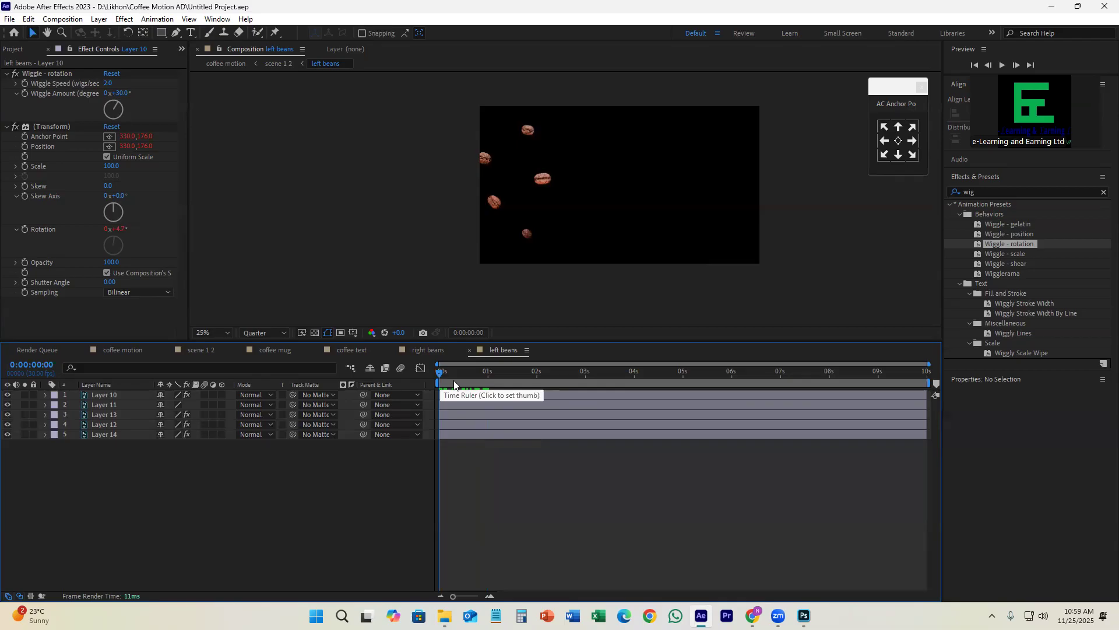
{"action": "left_click_drag", "start_coordinate": [447, 379], "coordinate": [489, 385]}
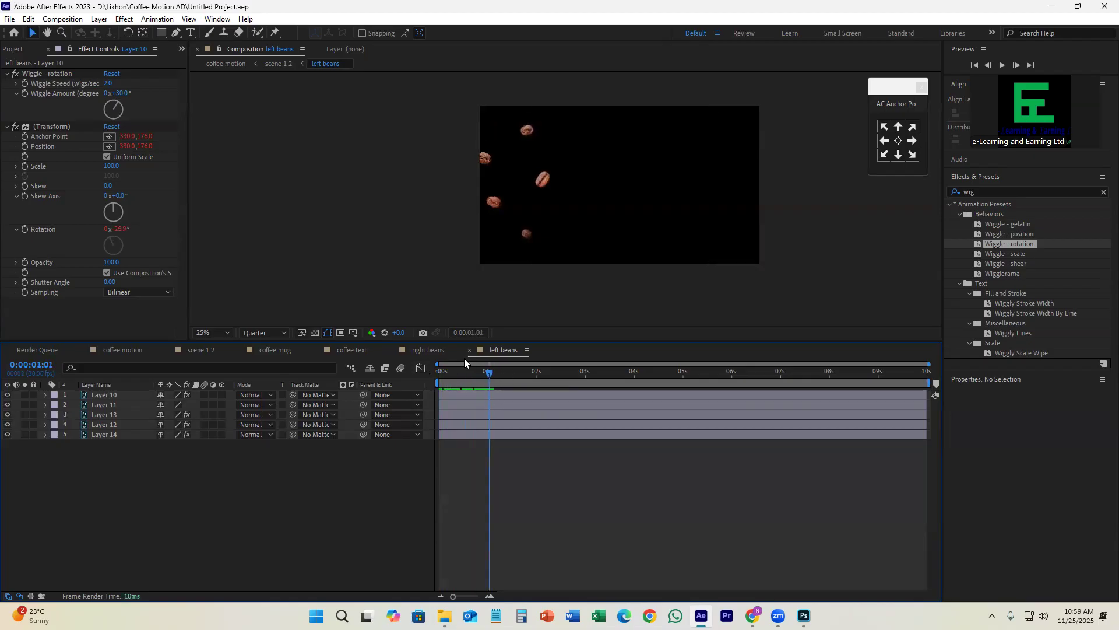
Step: Move to 0:00:01:00 in scene 1 2, then add Position keyframes there to all five layers of the left beans composition
{"action": "left_click", "coordinate": [424, 348]}
{"action": "left_click", "coordinate": [208, 348]}
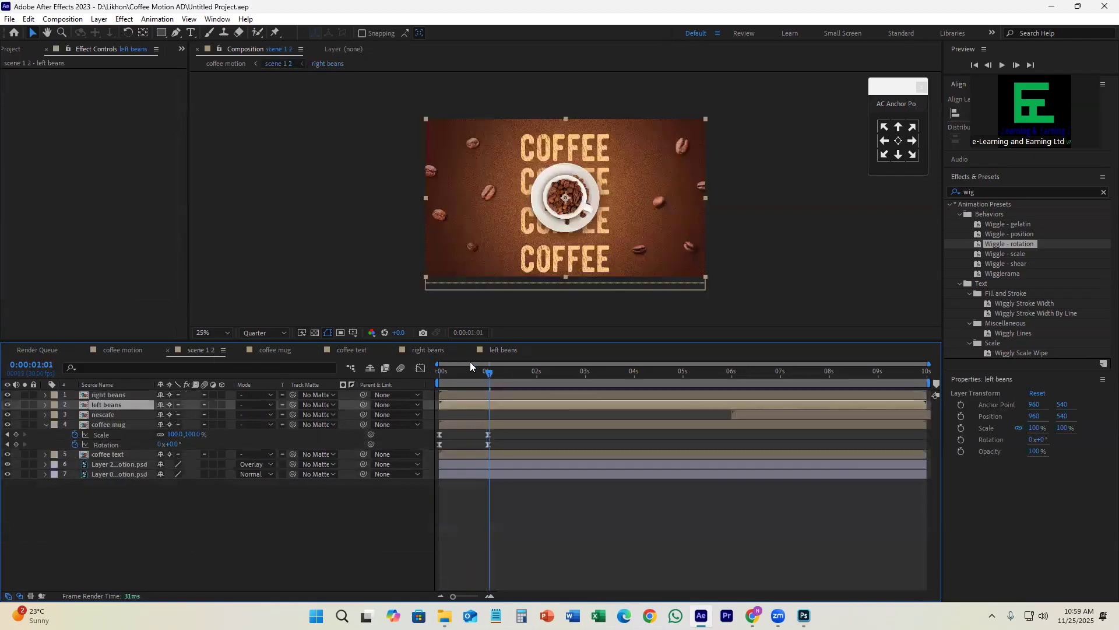
{"action": "mouse_move", "coordinate": [482, 375]}
{"action": "left_mouse_down"}
{"action": "mouse_move", "coordinate": [418, 387]}
{"action": "mouse_move", "coordinate": [477, 404]}
{"action": "mouse_move", "coordinate": [490, 380]}
{"action": "left_mouse_up"}
{"action": "double_click", "coordinate": [476, 405]}
{"action": "left_click", "coordinate": [478, 394]}
{"action": "left_click", "coordinate": [479, 435], "text": "shift"}
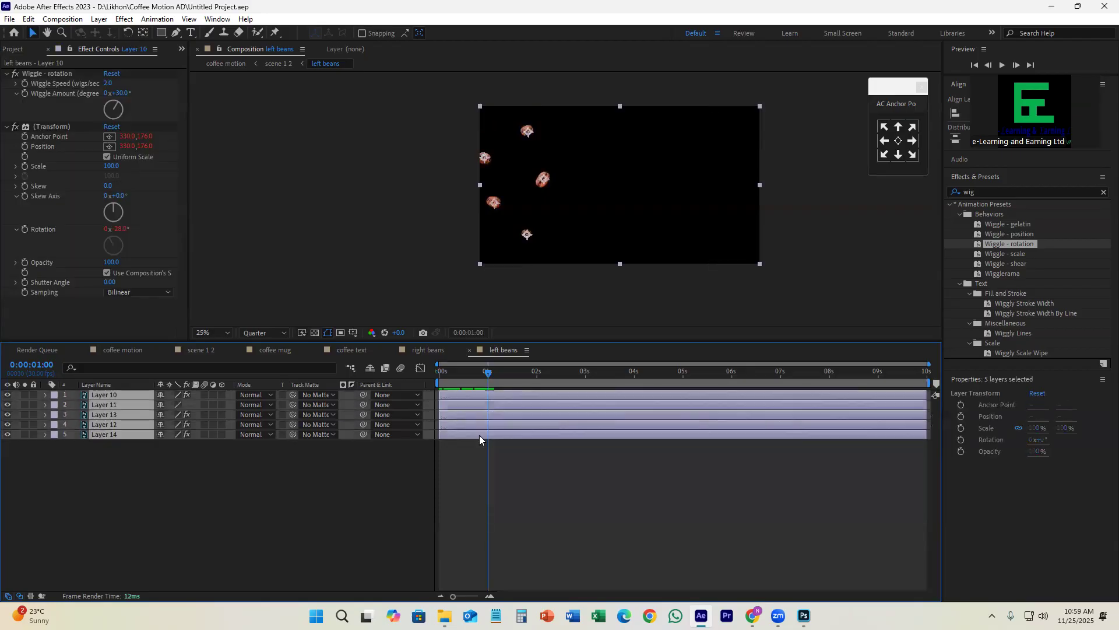
{"action": "key", "text": "p"}
{"action": "left_click", "coordinate": [75, 405]}
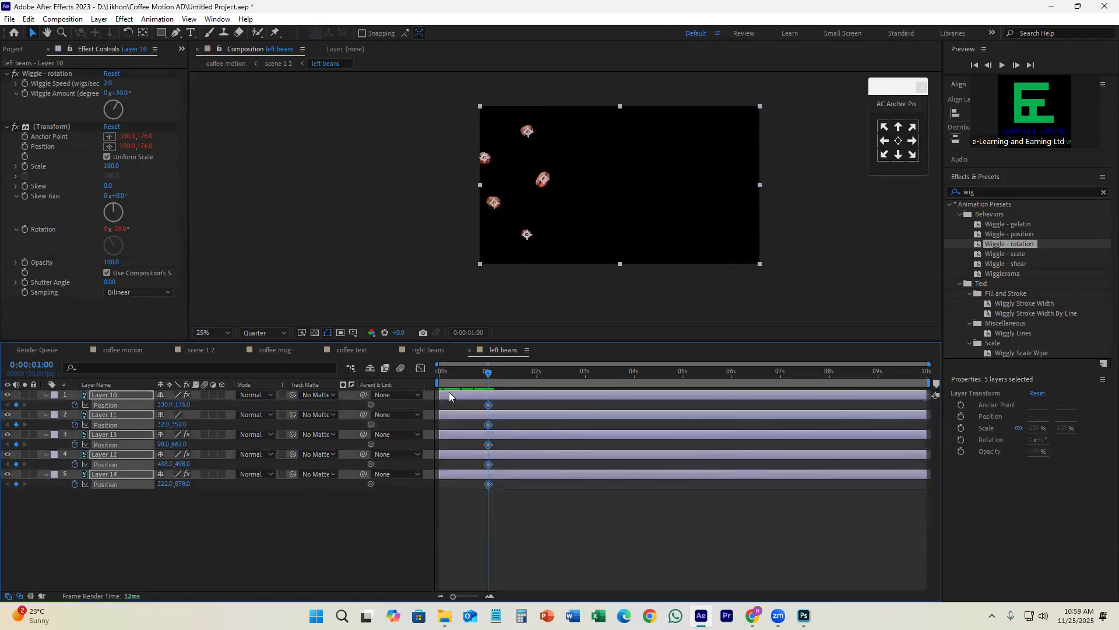
Step: At the first frame, move all five left beans about 532 px left out of the frame, and easy ease their Position keyframes
{"action": "key", "text": "Home"}
{"action": "left_click_drag", "start_coordinate": [542, 184], "coordinate": [467, 205]}
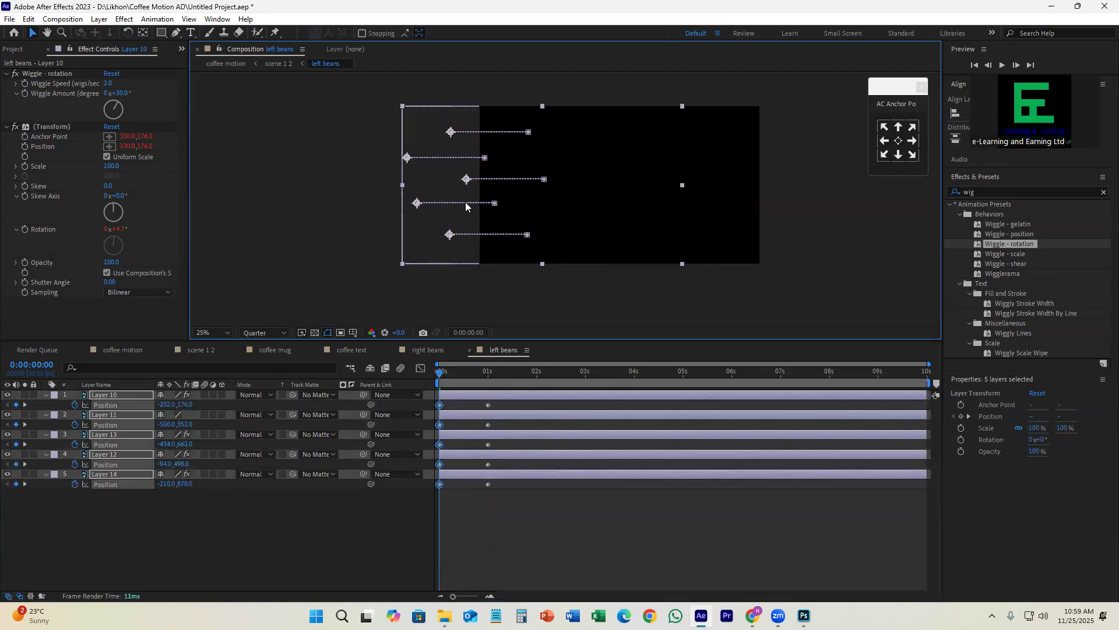
{"action": "left_click_drag", "start_coordinate": [515, 402], "coordinate": [428, 491]}
{"action": "key", "text": "F9"}
Step: Sharpen the left beans' Position speed curve to about 90% influence on both keyframes, and preview the entrance
{"action": "left_click", "coordinate": [420, 368]}
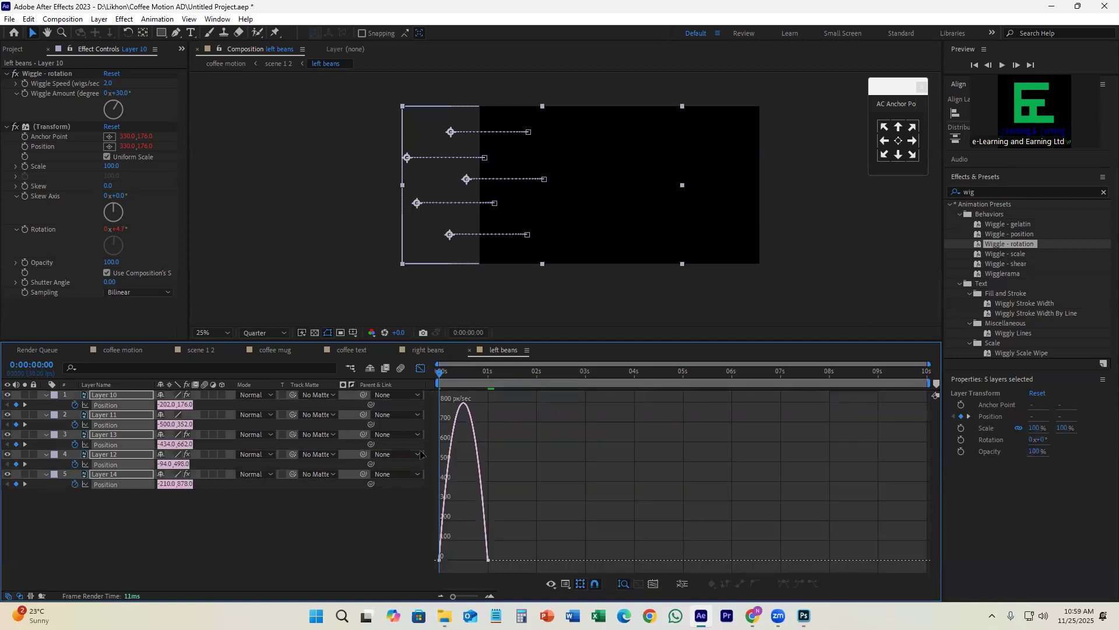
{"action": "left_click_drag", "start_coordinate": [518, 460], "coordinate": [466, 563]}
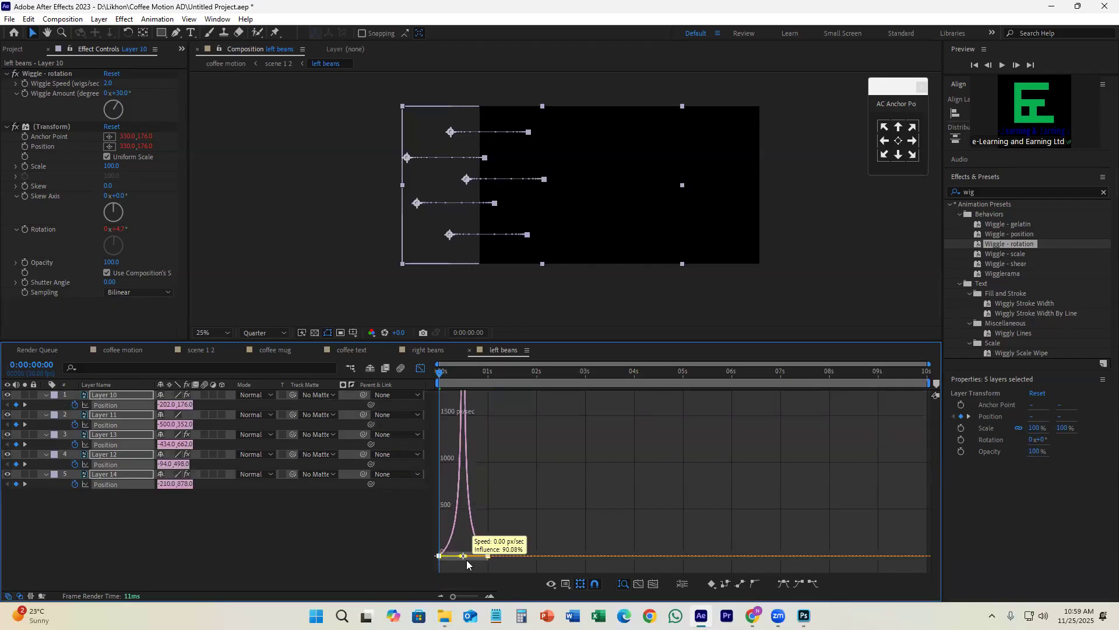
{"action": "key", "text": "space"}
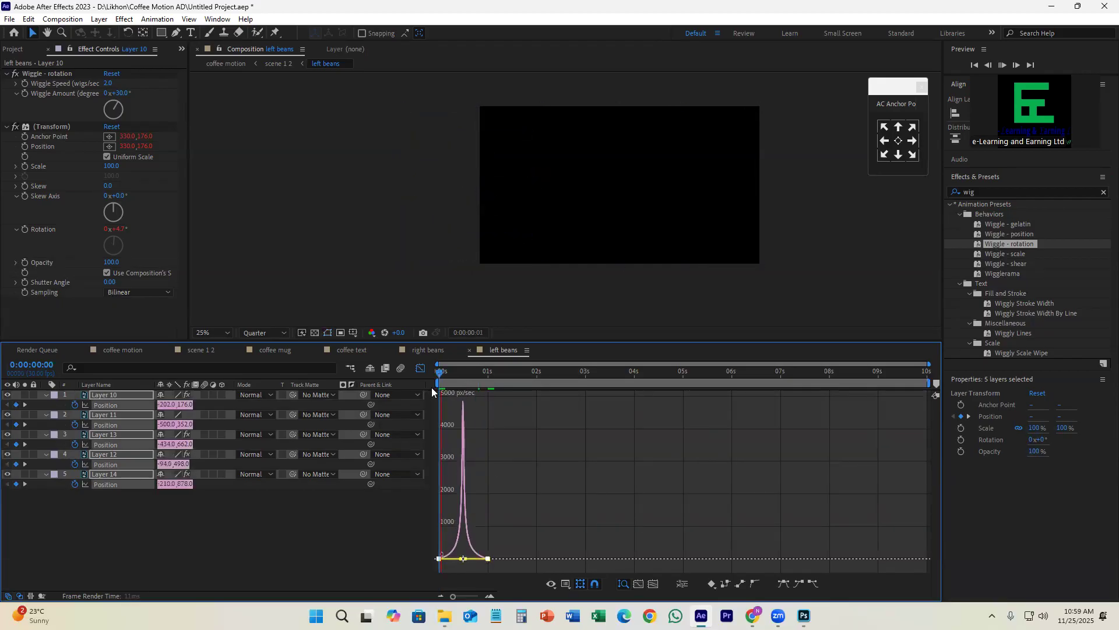
{"action": "key", "text": "space"}
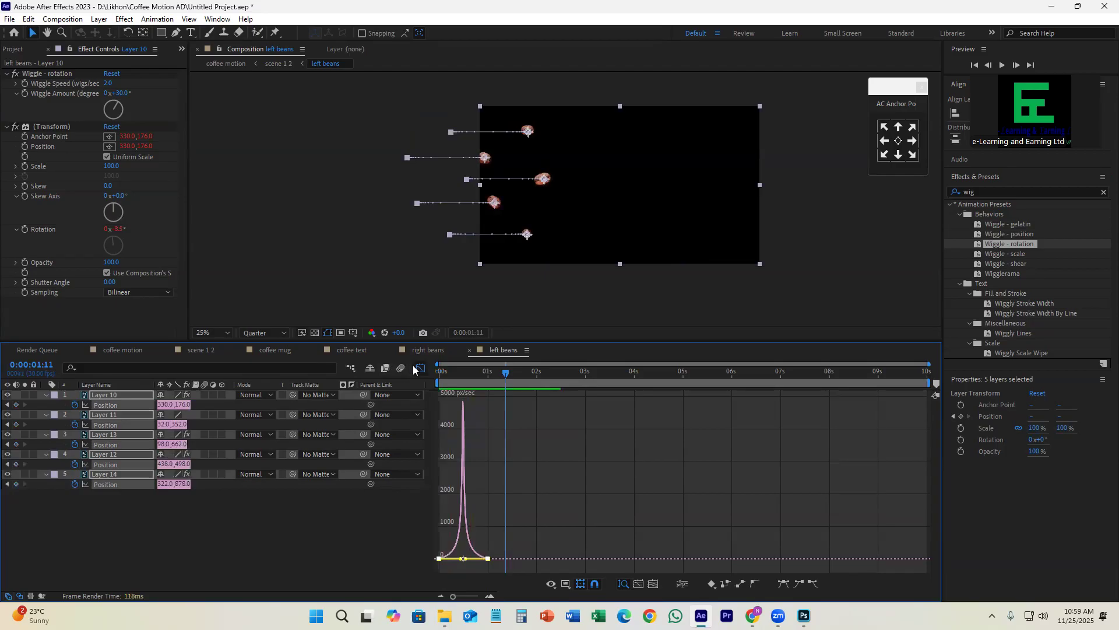
{"action": "left_click", "coordinate": [415, 368]}
{"action": "key", "text": "space"}
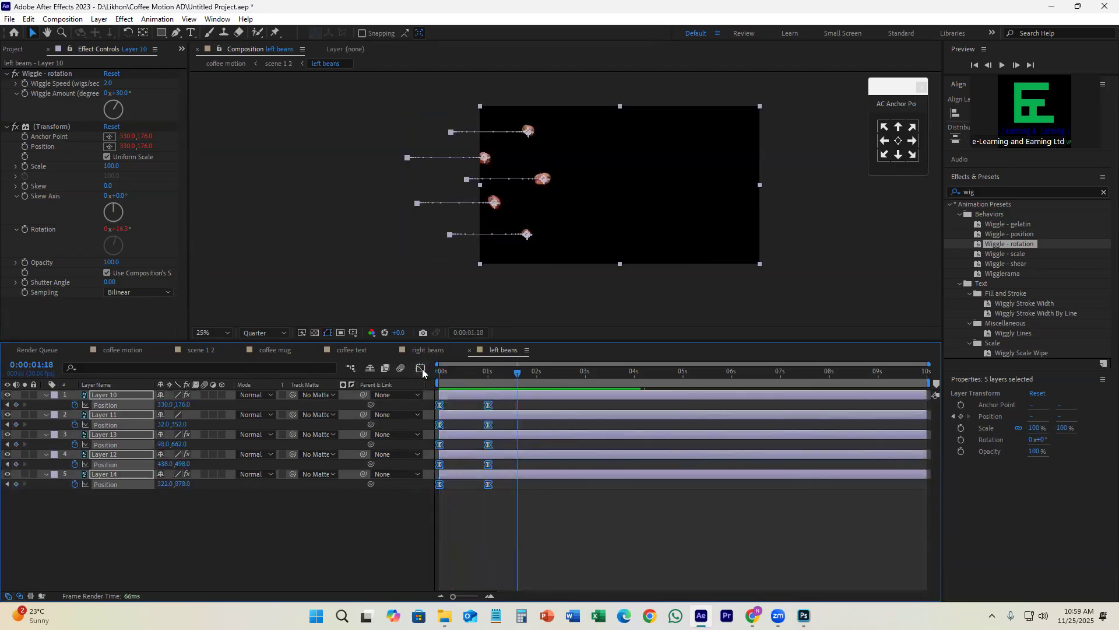
Step: Select all layers in the right beans composition and reshape their Position speed curve into a steep peak midway between the keyframes
{"action": "left_click", "coordinate": [433, 351]}
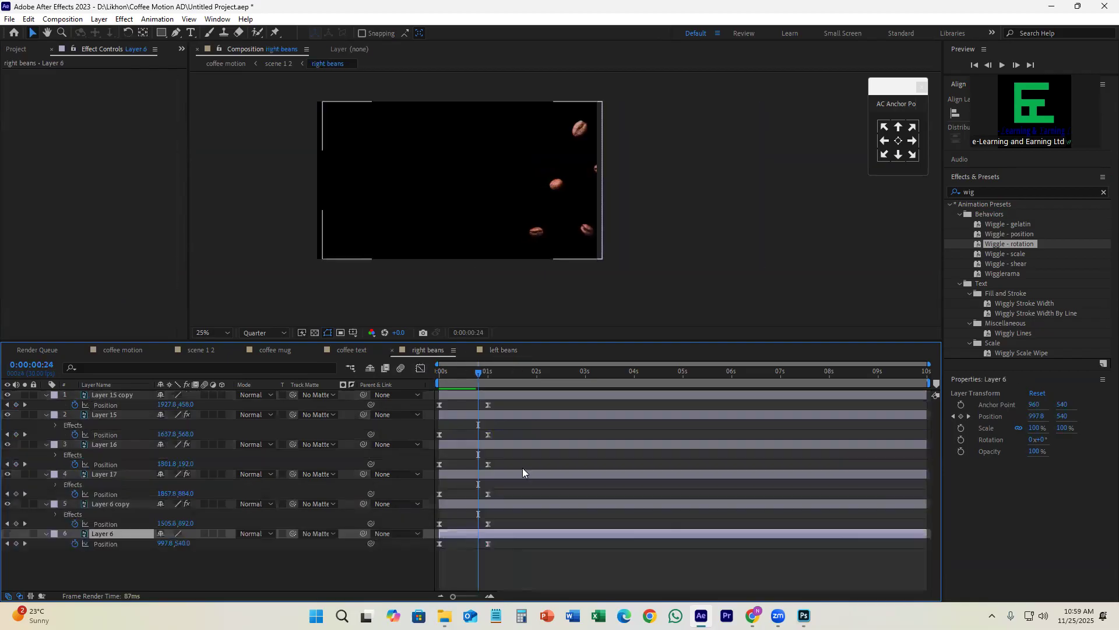
{"action": "key", "text": "ctrl+a"}
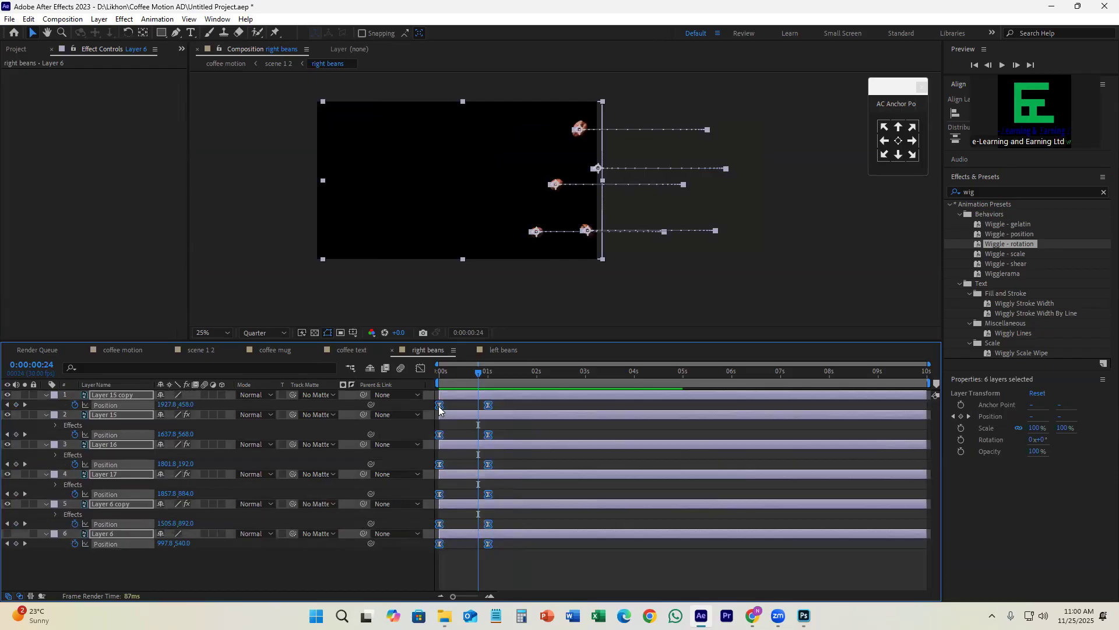
{"action": "left_click", "coordinate": [439, 405], "text": "ctrl"}
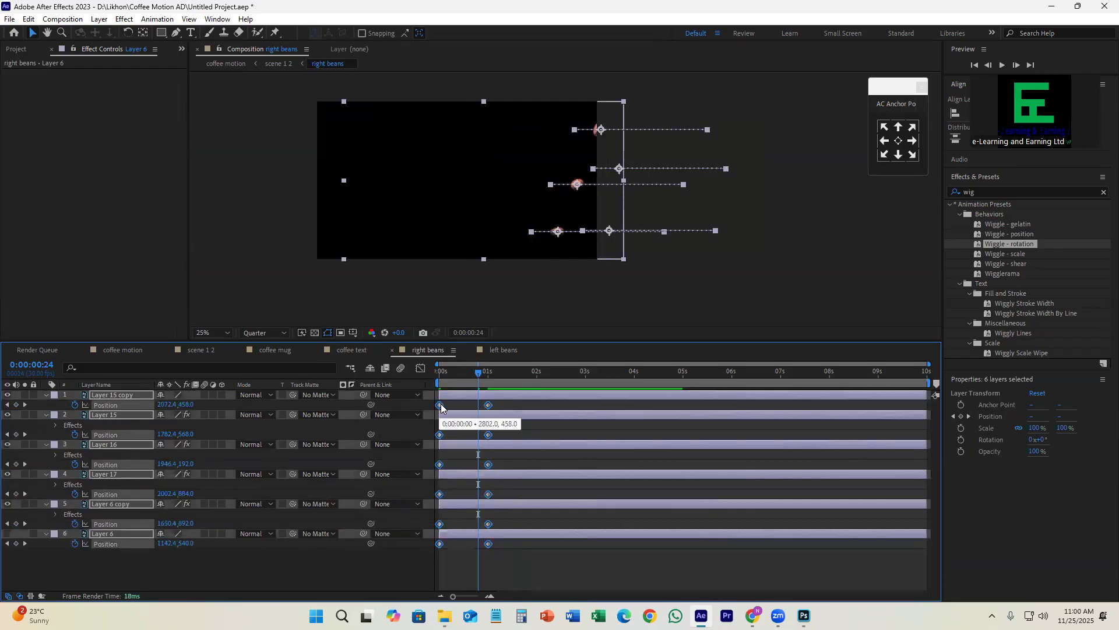
{"action": "key", "text": "ctrl+z"}
{"action": "left_click", "coordinate": [421, 367]}
{"action": "left_click_drag", "start_coordinate": [545, 532], "coordinate": [462, 558]}
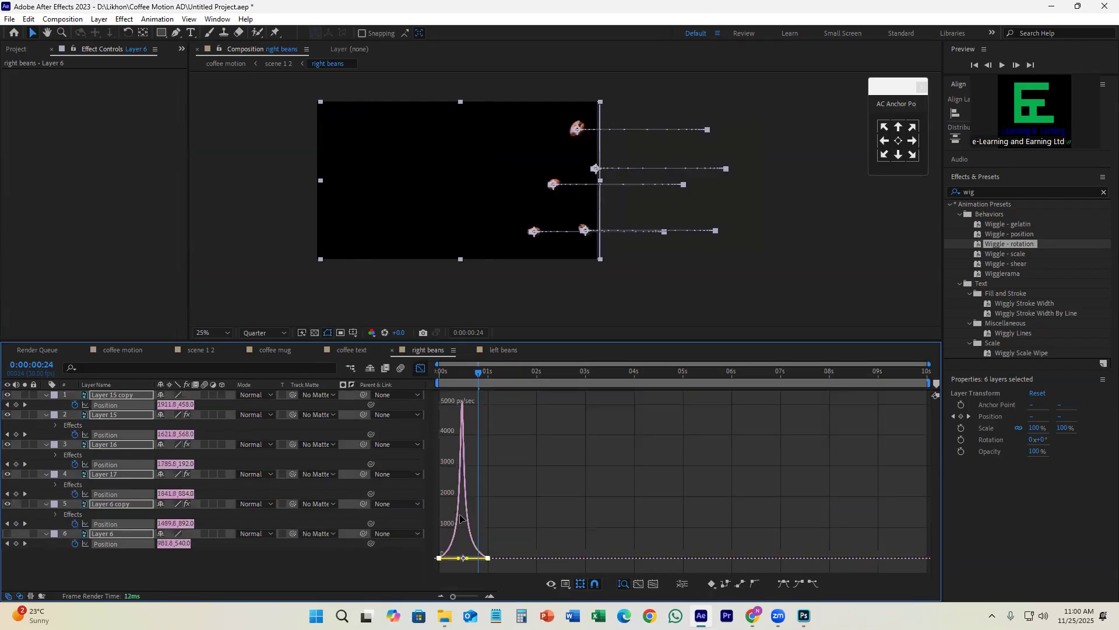
{"action": "left_click", "coordinate": [421, 368]}
Step: Preview the right beans' entrance from the first frame and save the project
{"action": "left_click_drag", "start_coordinate": [476, 376], "coordinate": [427, 404]}
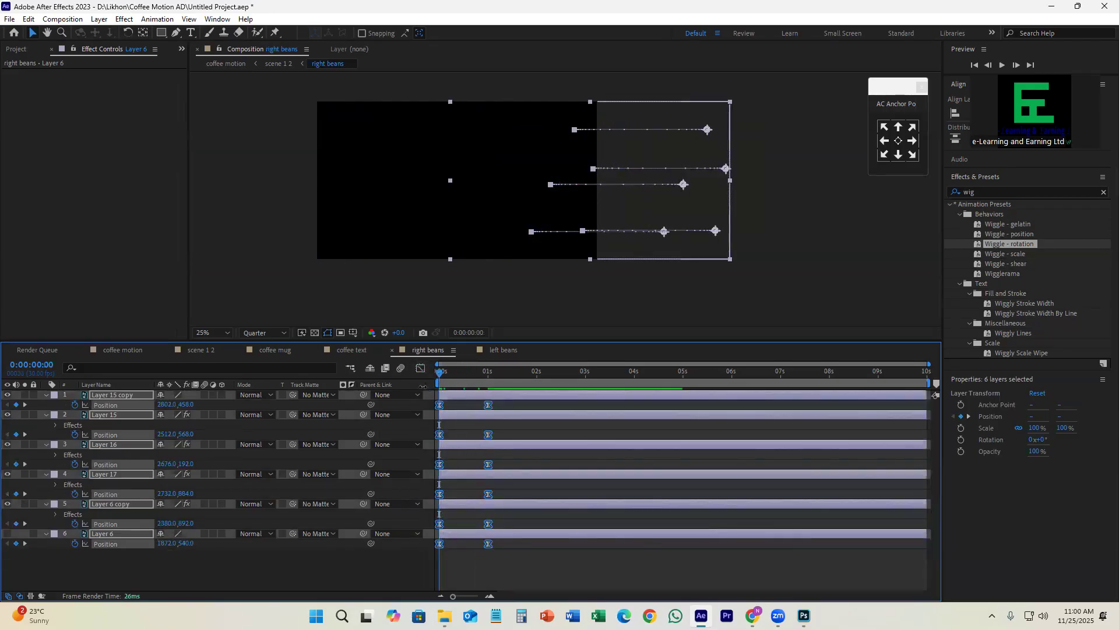
{"action": "key", "text": "space"}
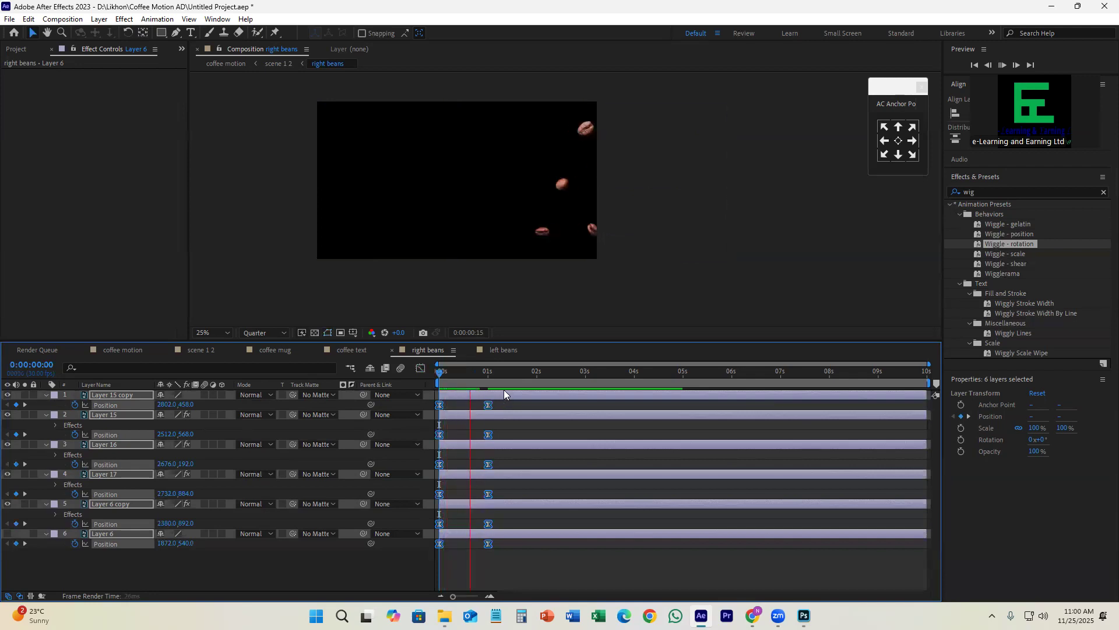
{"action": "key", "text": "space"}
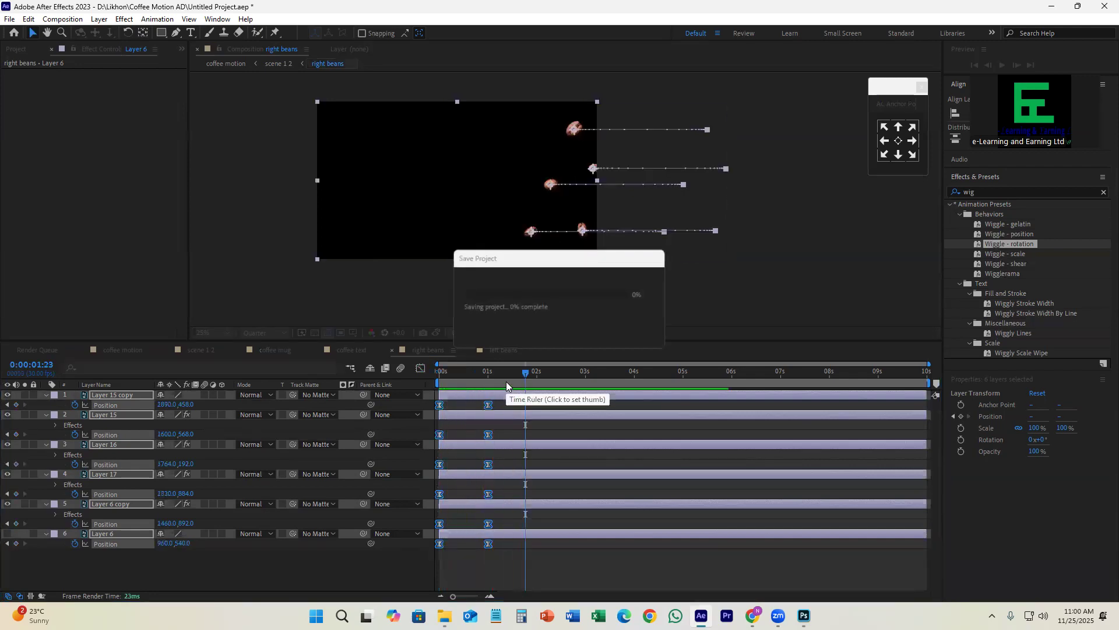
Step: Preview the scene 1 2 composition from the first frame to check the beans' entrance against the mug and text
{"action": "left_click", "coordinate": [200, 348]}
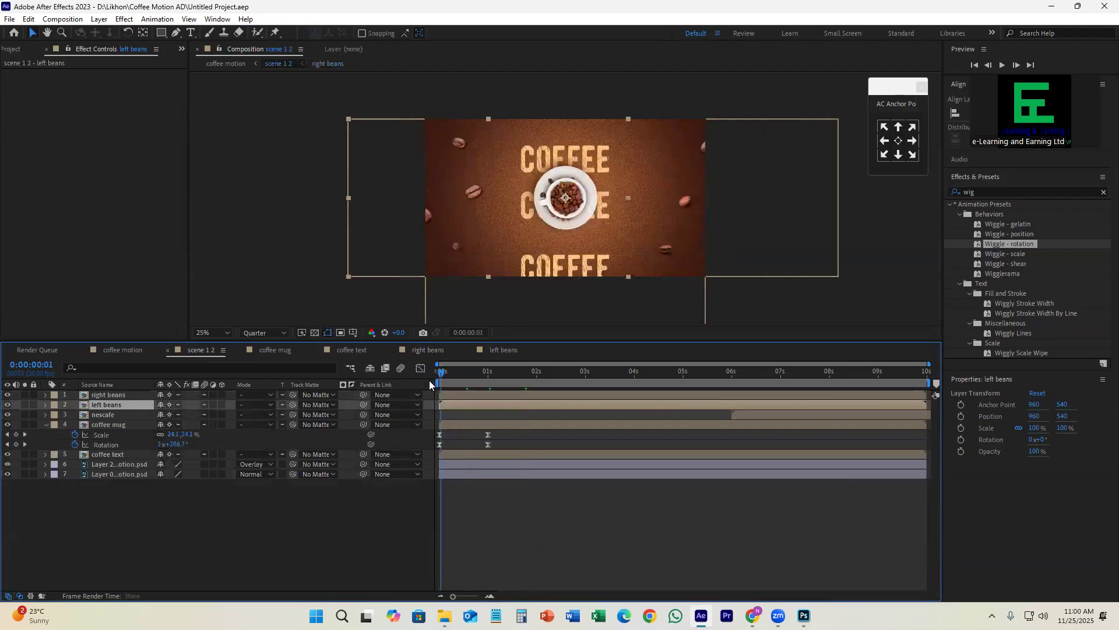
{"action": "key", "text": "space"}
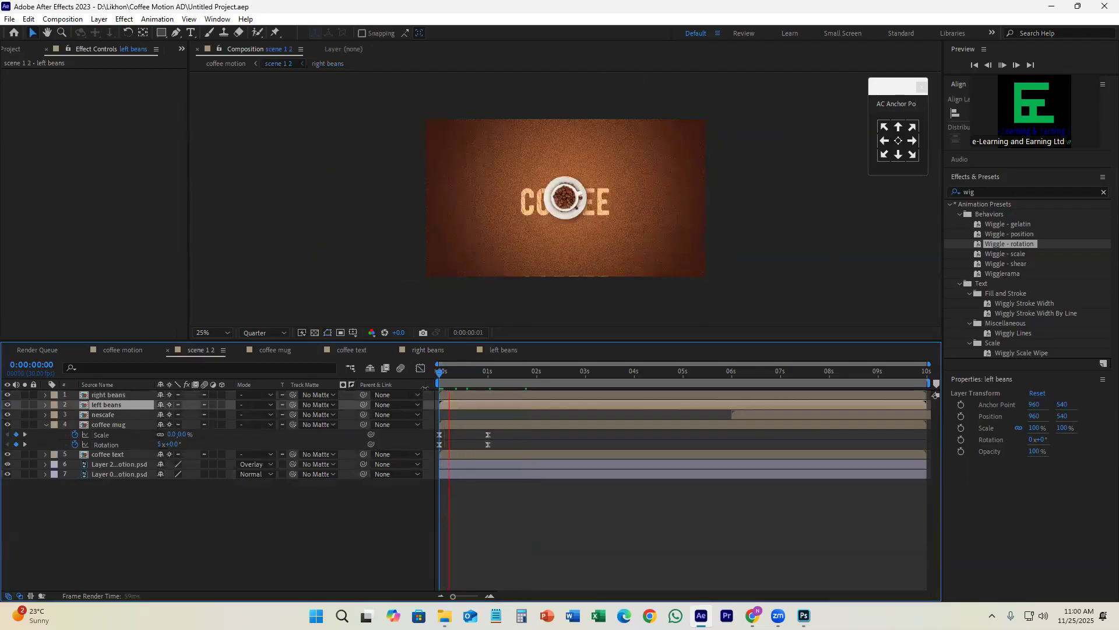
{"action": "key", "text": "space"}
{"action": "key", "text": "space"}
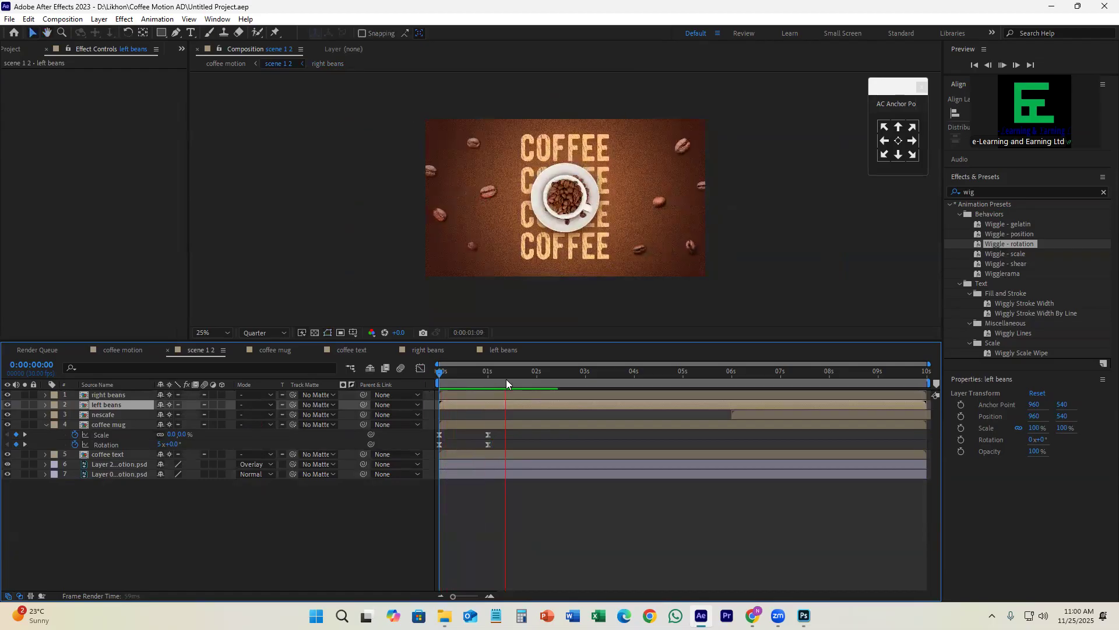
{"action": "key", "text": "space"}
Step: Move the ending Position keyframes of all layers in the right beans and left beans compositions to about 2 seconds
{"action": "left_click", "coordinate": [449, 350]}
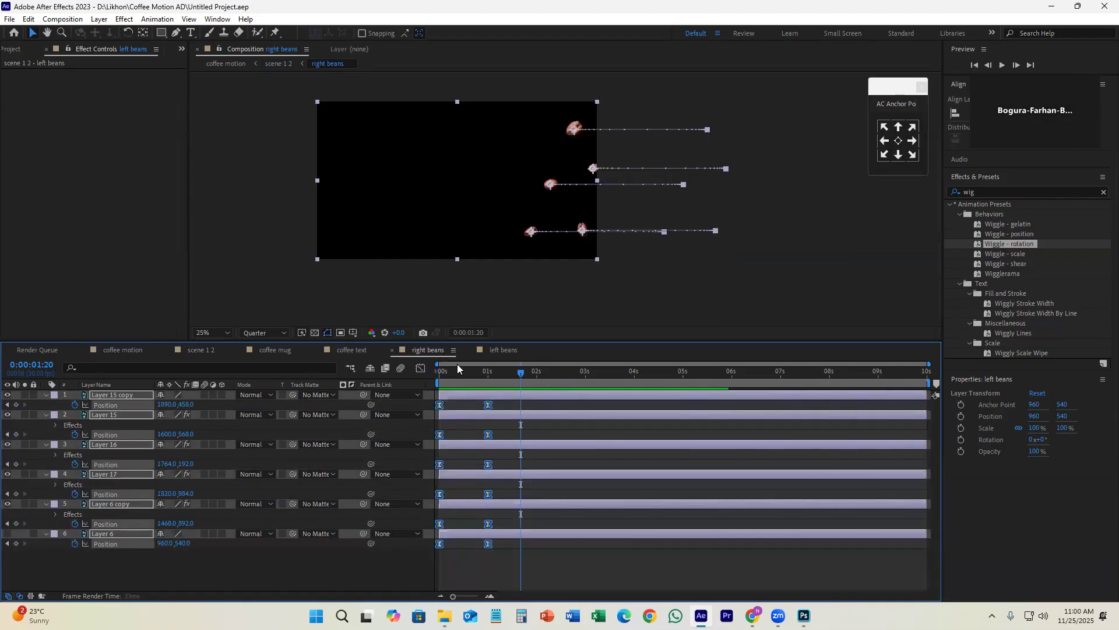
{"action": "left_click_drag", "start_coordinate": [472, 403], "coordinate": [501, 563]}
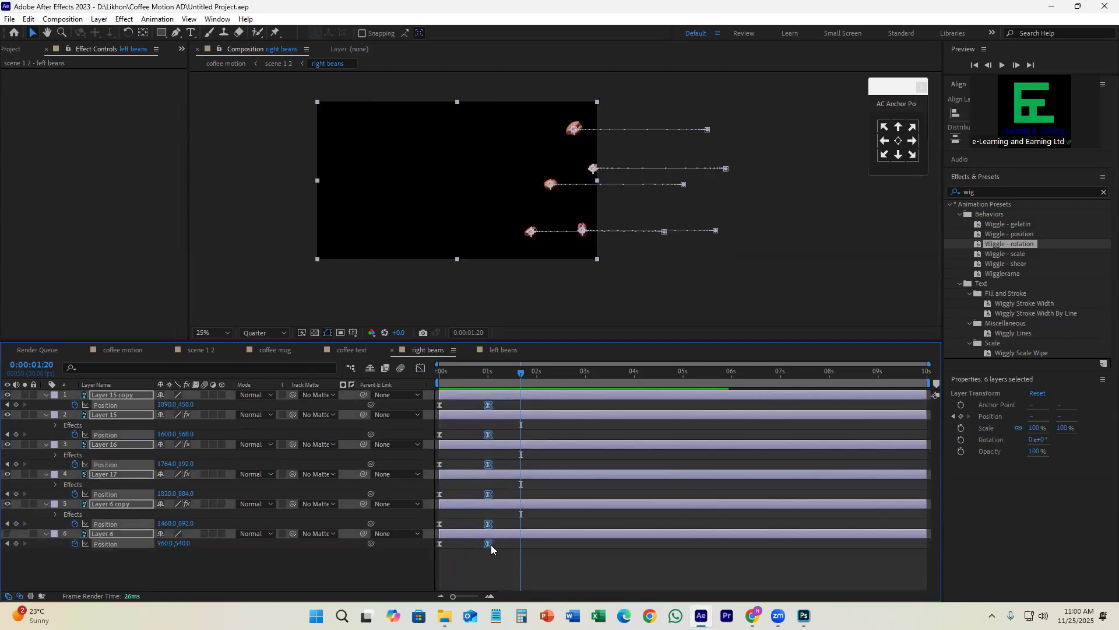
{"action": "left_click", "coordinate": [490, 543]}
{"action": "left_click_drag", "start_coordinate": [492, 466], "coordinate": [536, 484]}
{"action": "left_click", "coordinate": [499, 350]}
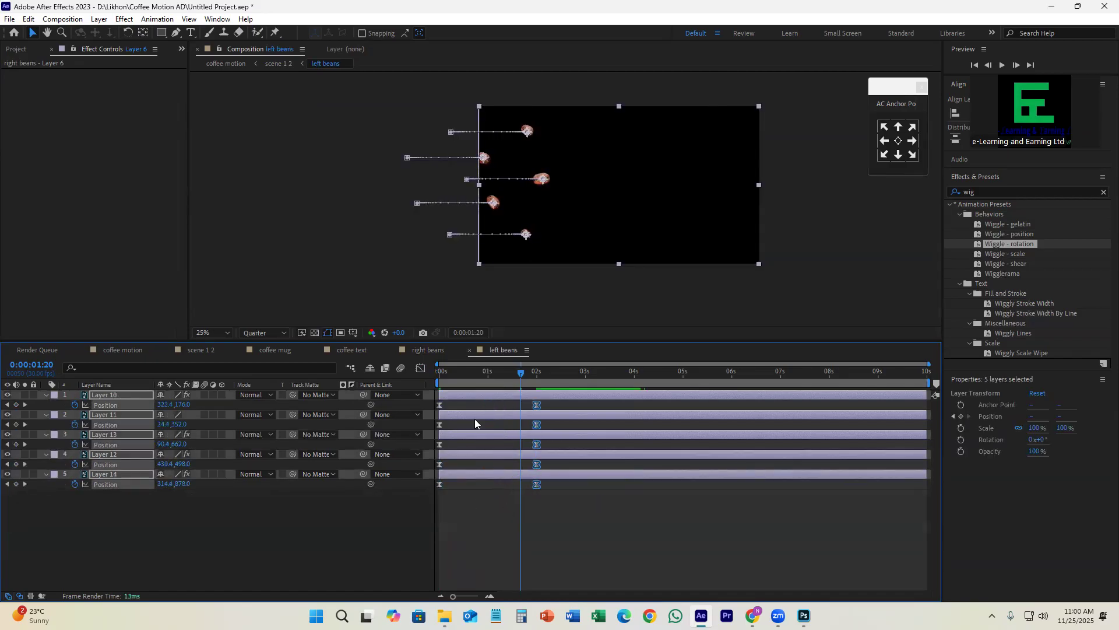
Step: Play scene 1 2 from the start to judge the slower bean entrance
{"action": "left_click", "coordinate": [213, 351]}
{"action": "left_click_drag", "start_coordinate": [520, 375], "coordinate": [425, 392]}
{"action": "key", "text": "space"}
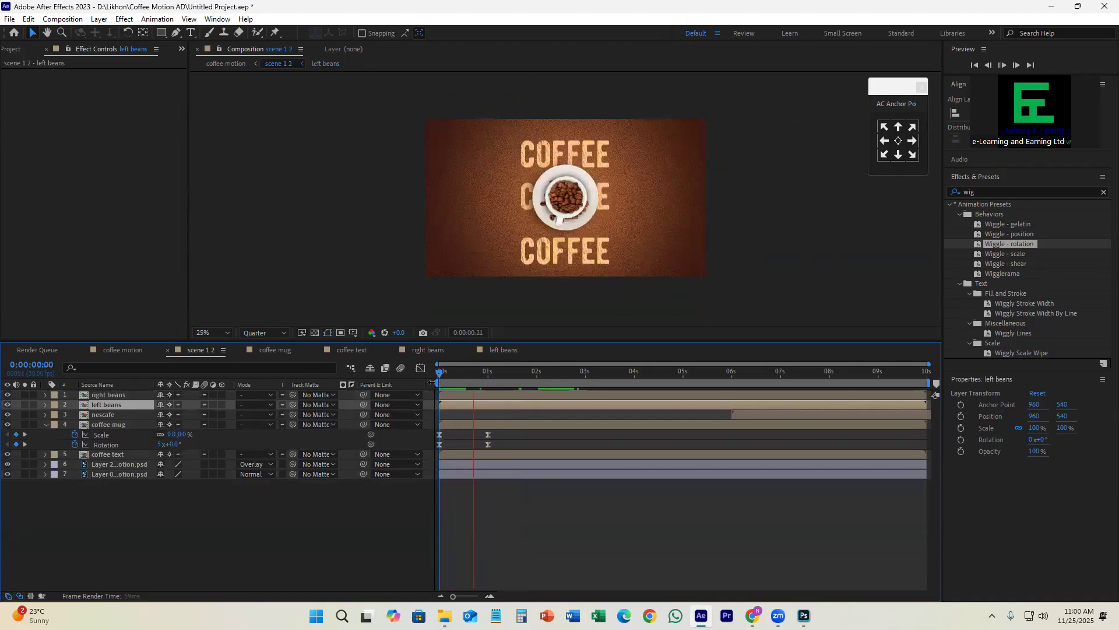
{"action": "key", "text": "space"}
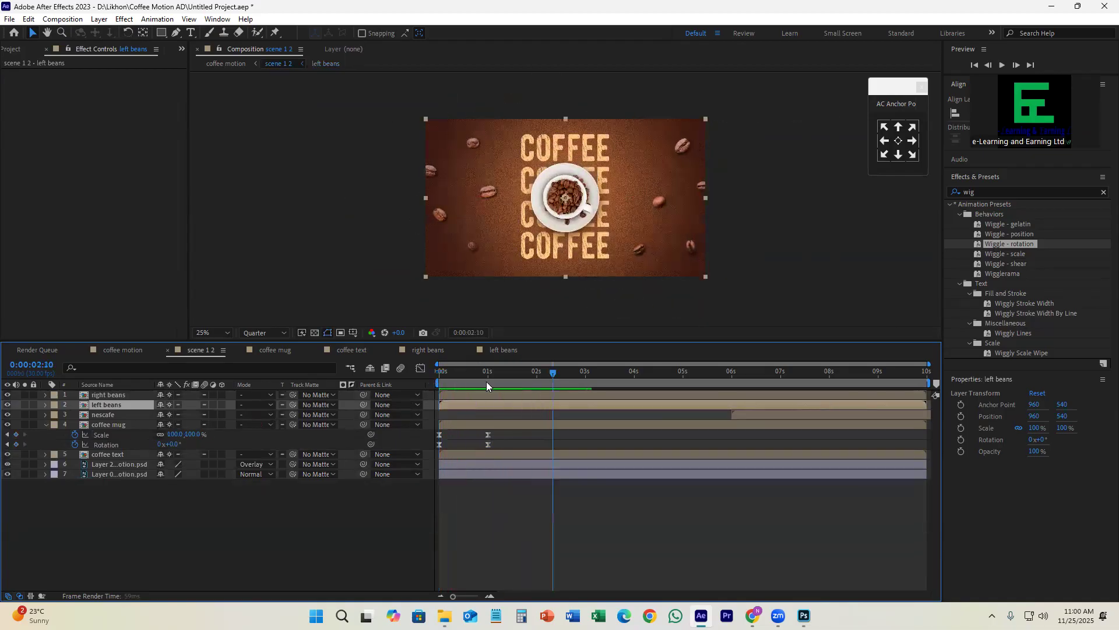
Step: Pull the ending Position keyframes in the left beans and right beans compositions back to about 1.5 seconds
{"action": "left_click", "coordinate": [504, 350]}
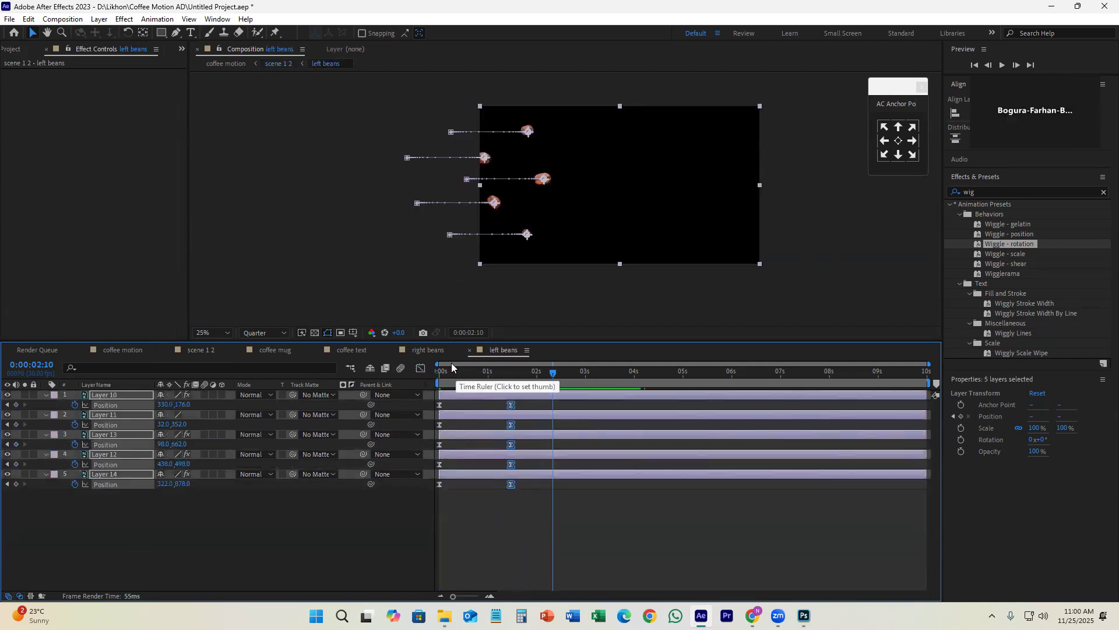
{"action": "left_click", "coordinate": [432, 350]}
{"action": "left_click_drag", "start_coordinate": [538, 405], "coordinate": [419, 385]}
Step: Replay the opening of scene 1 2 several times to check the adjusted bean timing, and clear the layer selection
{"action": "left_click", "coordinate": [199, 352]}
{"action": "key", "text": "space"}
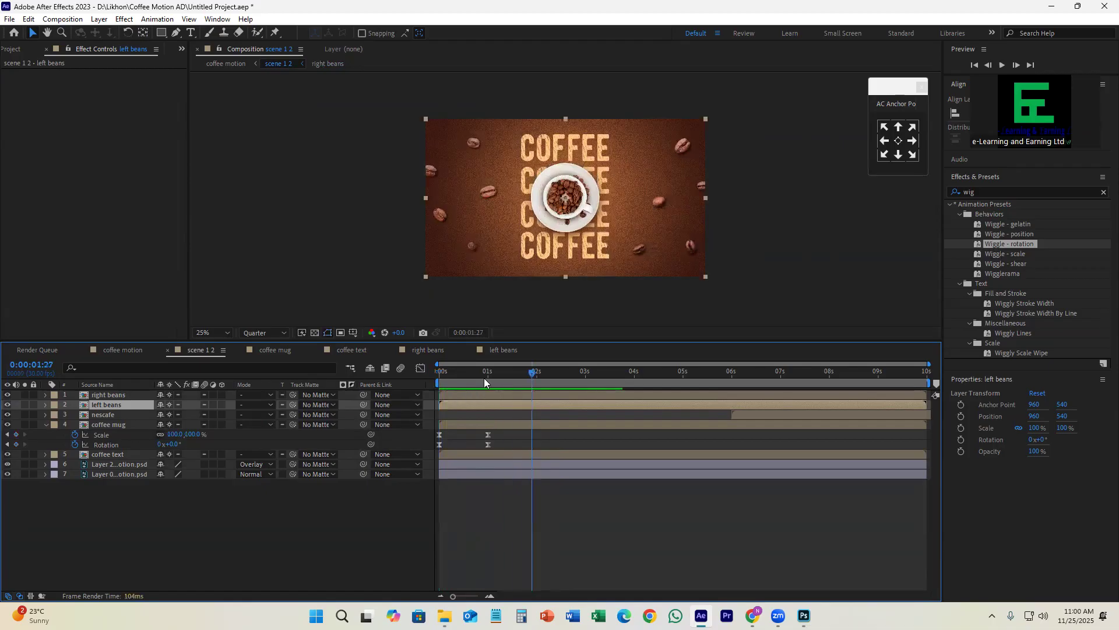
{"action": "key", "text": "space"}
{"action": "key", "text": "space"}
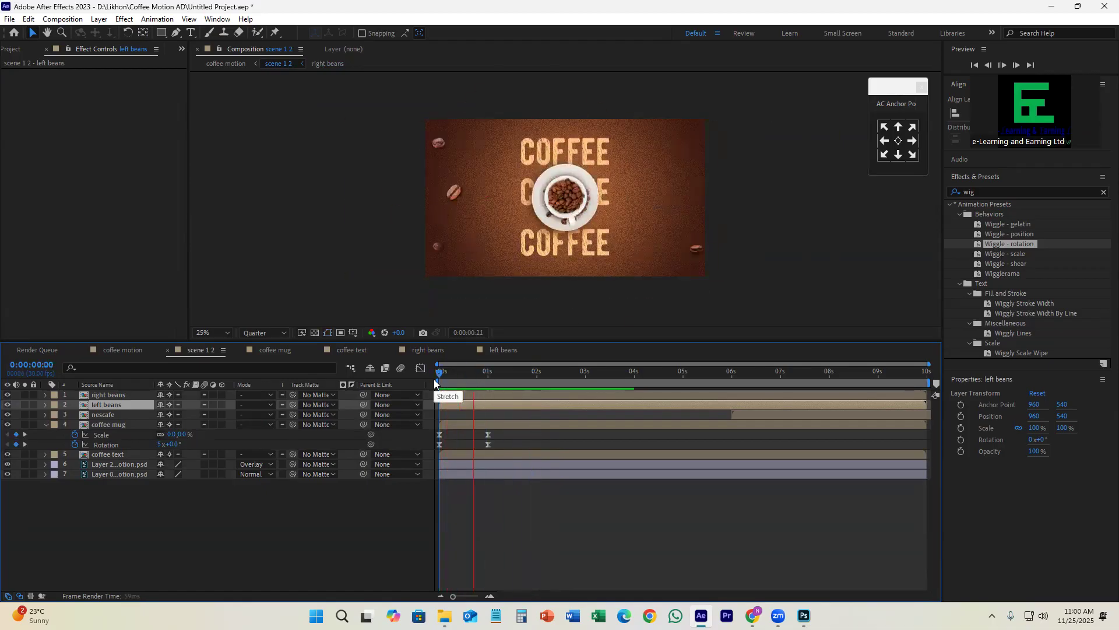
{"action": "key", "text": "space"}
{"action": "key", "text": "space"}
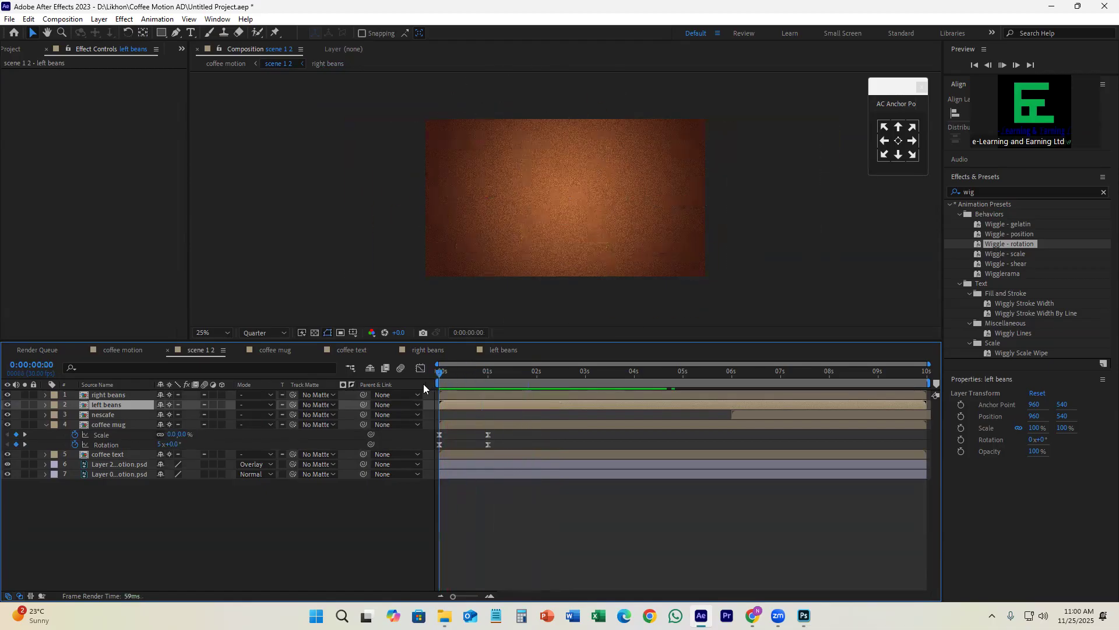
{"action": "key", "text": "space"}
{"action": "left_click", "coordinate": [553, 524]}
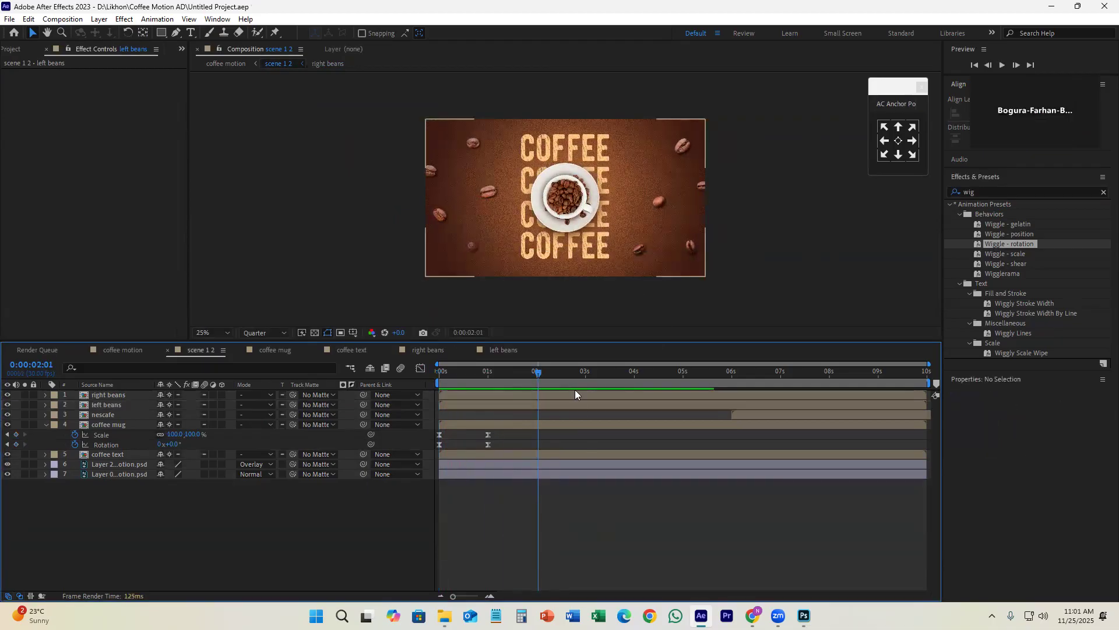
Step: Check the coffee mug layer by toggling its visibility and inspecting the layers inside its composition, and return to scene 1 2
{"action": "left_click_drag", "start_coordinate": [535, 374], "coordinate": [532, 415]}
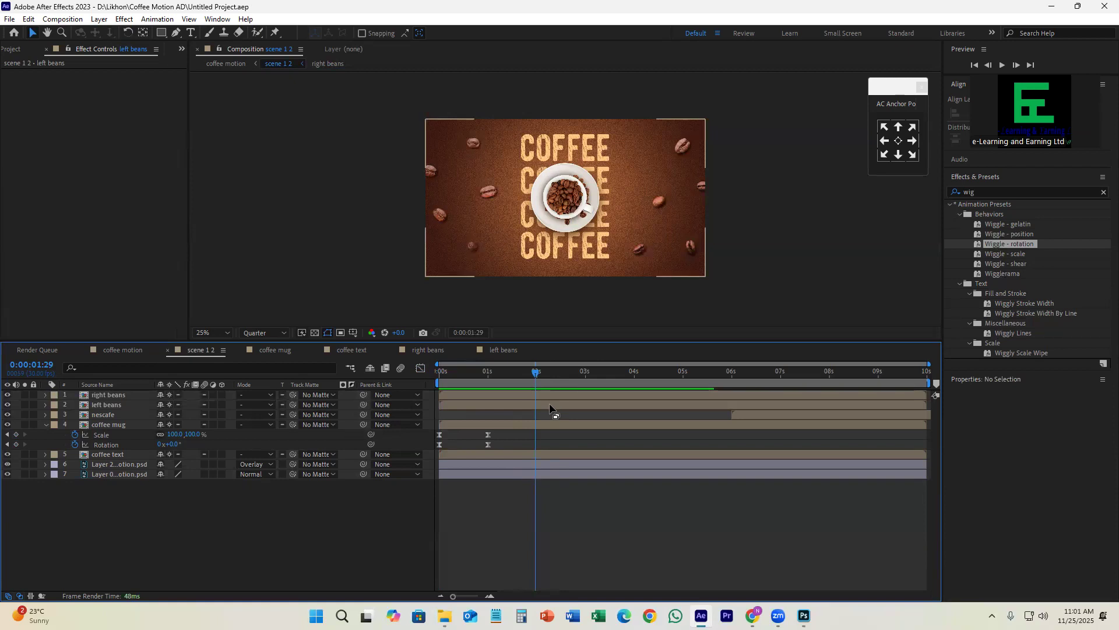
{"action": "left_click", "coordinate": [55, 425]}
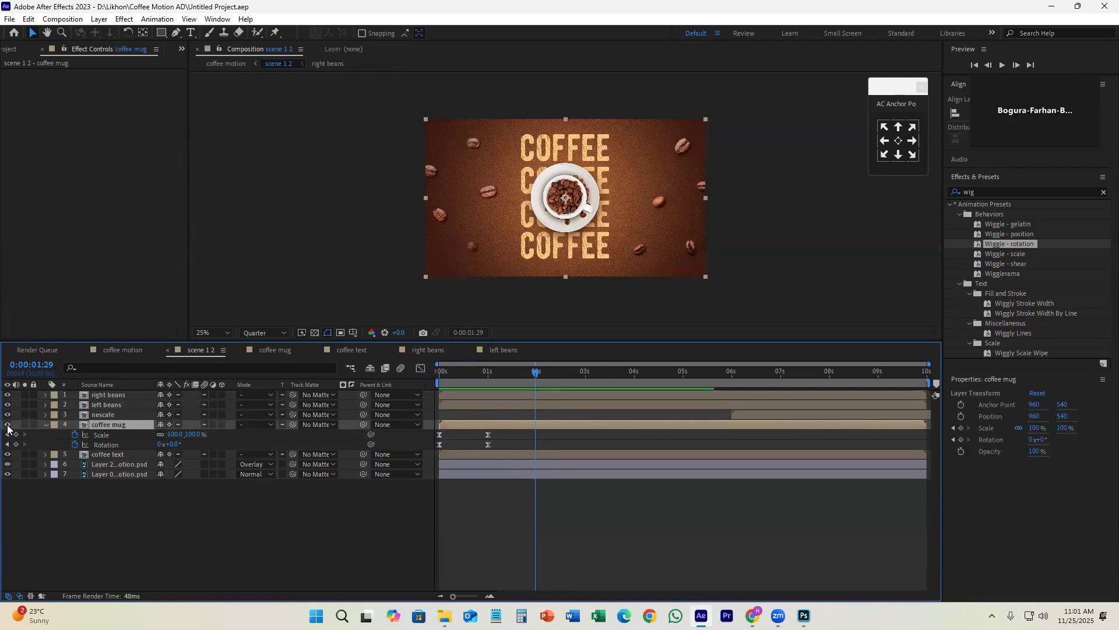
{"action": "left_click", "coordinate": [8, 428]}
{"action": "left_click", "coordinate": [7, 428]}
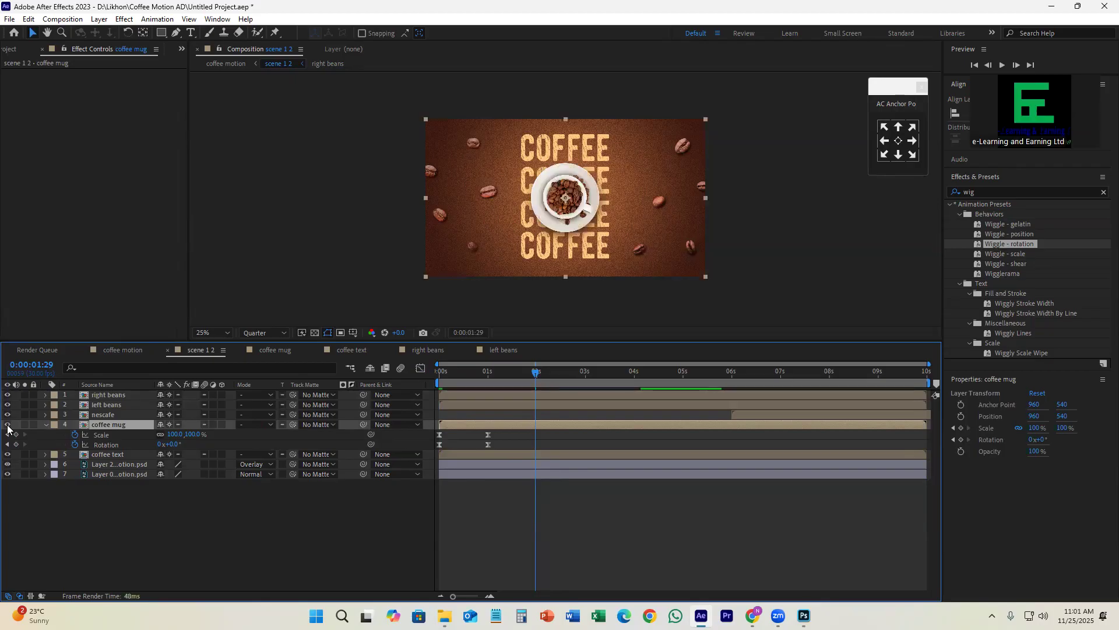
{"action": "double_click", "coordinate": [541, 426]}
{"action": "left_click", "coordinate": [8, 394]}
{"action": "left_click", "coordinate": [8, 394]}
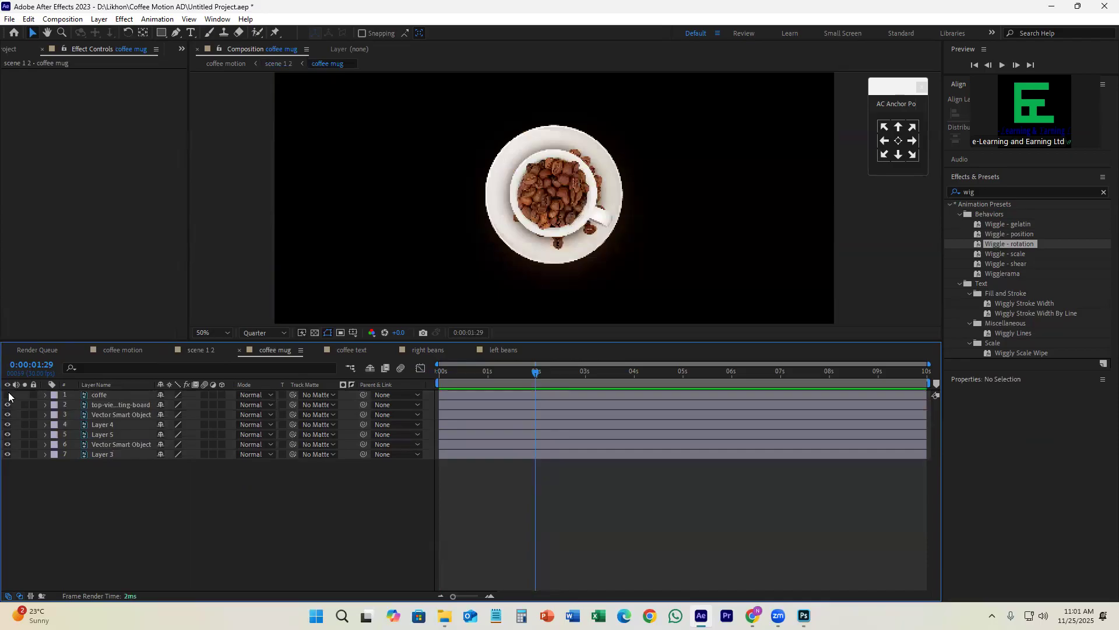
{"action": "left_click", "coordinate": [201, 351]}
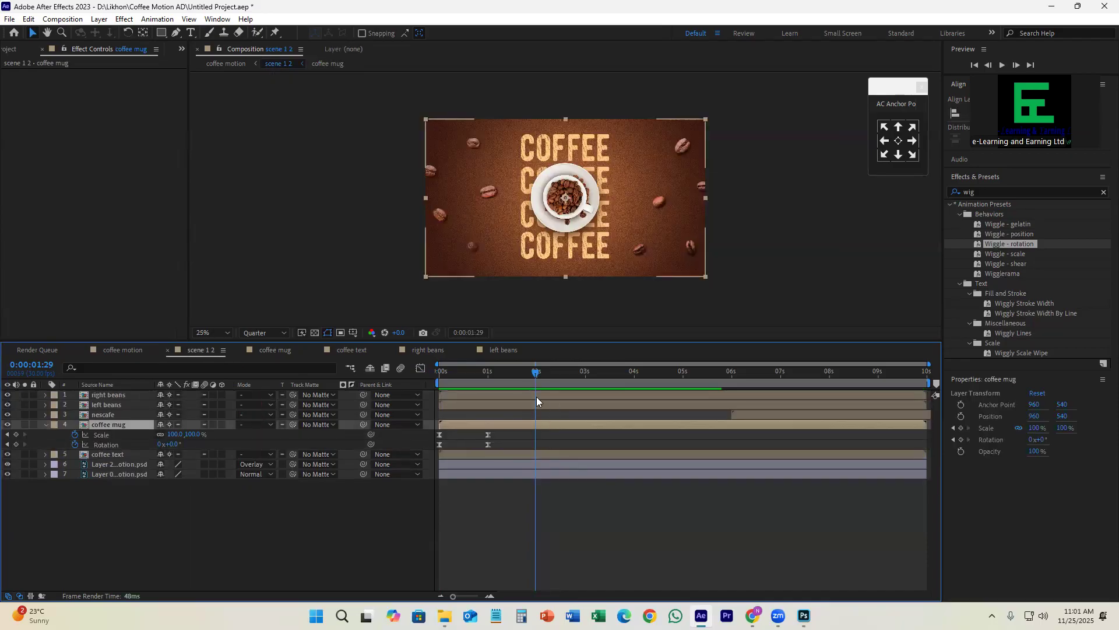
Step: Shift the nescafe layer earlier in scene 1 2 so it starts at about 4.6 seconds
{"action": "left_click", "coordinate": [111, 408]}
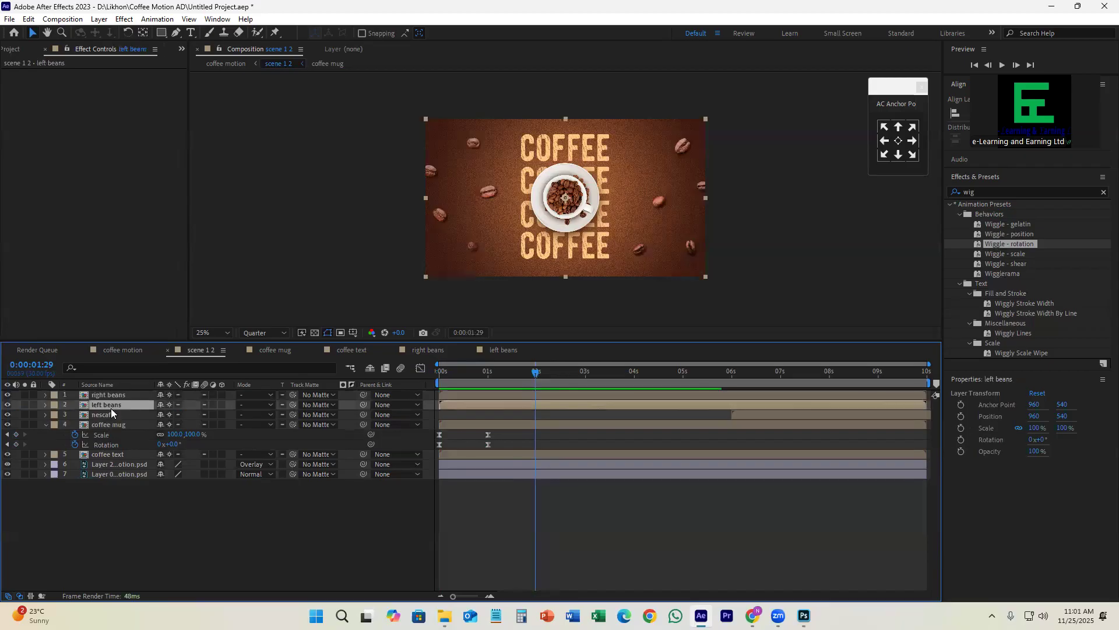
{"action": "left_click", "coordinate": [114, 413]}
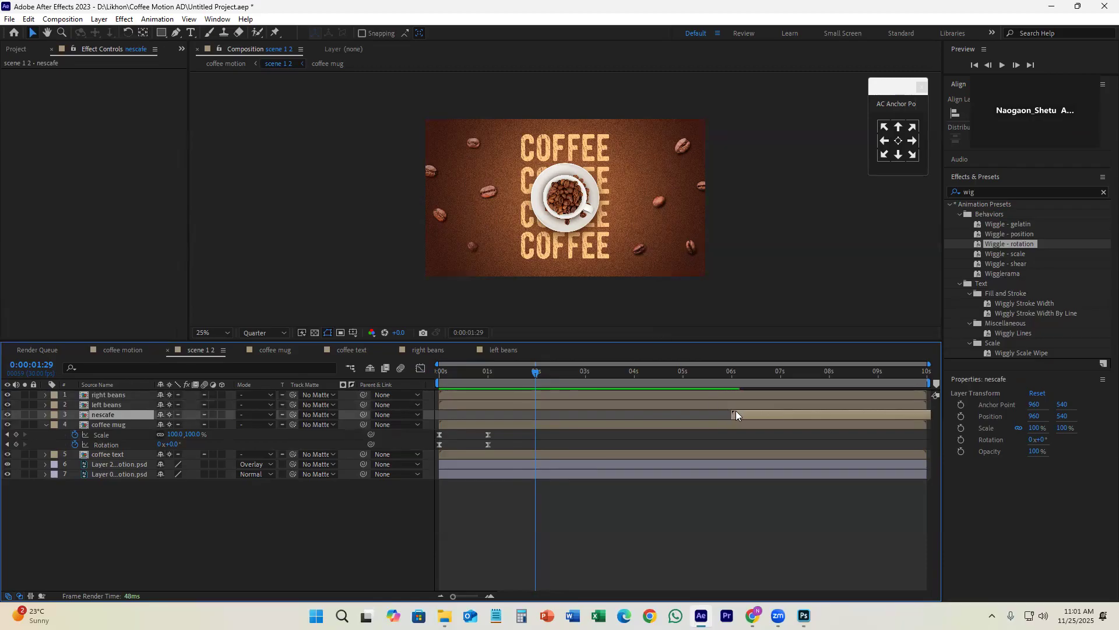
{"action": "left_click_drag", "start_coordinate": [608, 414], "coordinate": [669, 415]}
Step: Preview scene 1 2 from the first frame to find where the mug's entrance animation has settled
{"action": "key", "text": "space"}
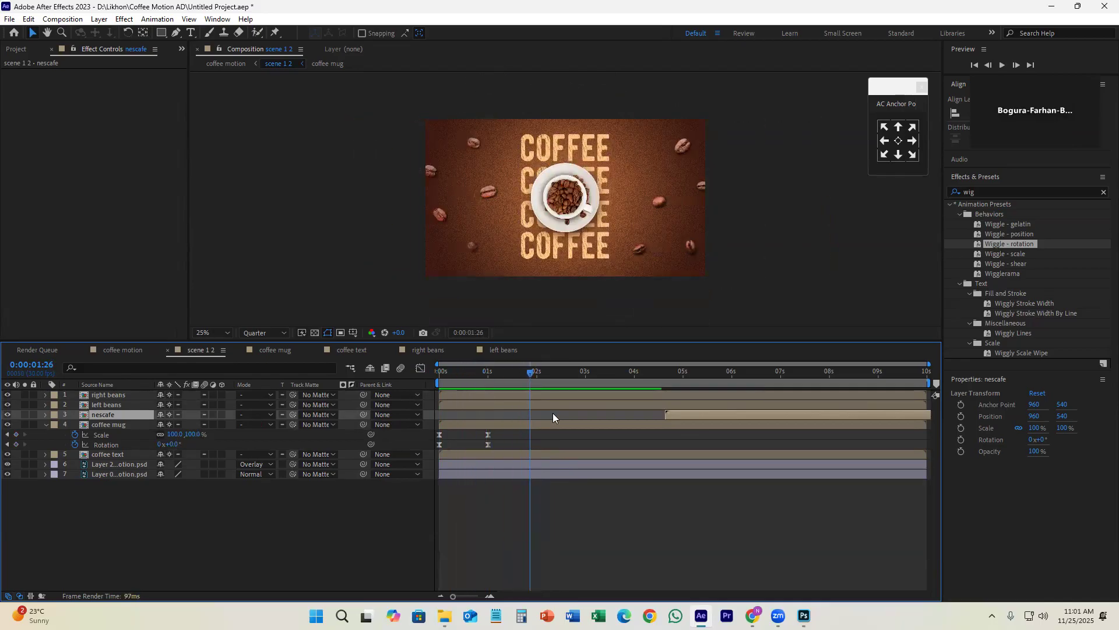
{"action": "key", "text": "space"}
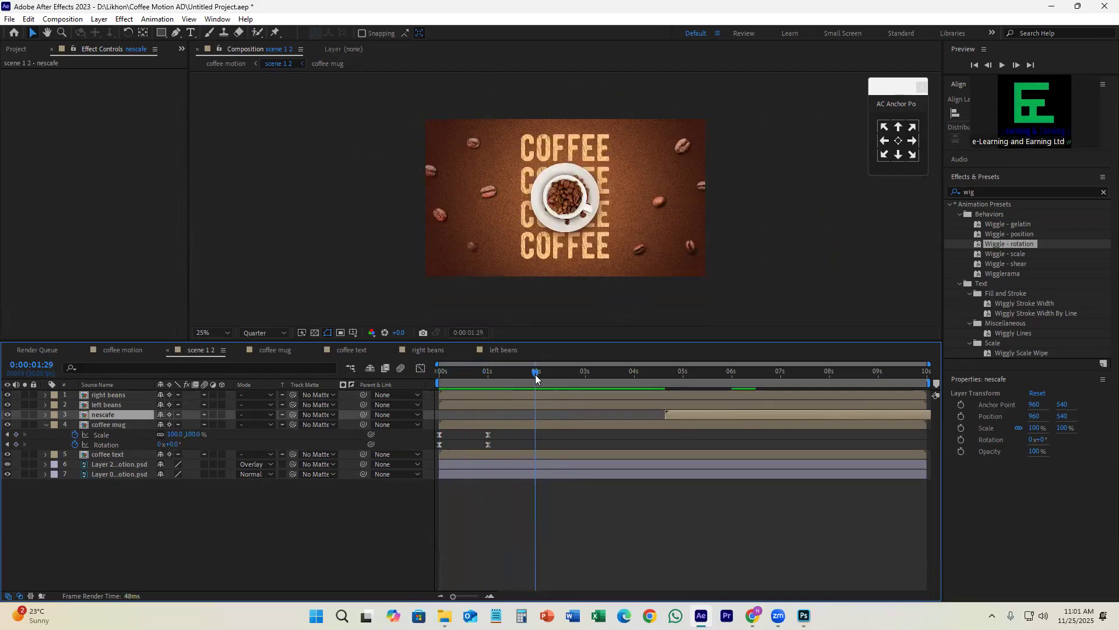
{"action": "left_click_drag", "start_coordinate": [535, 374], "coordinate": [432, 383]}
{"action": "key", "text": "space"}
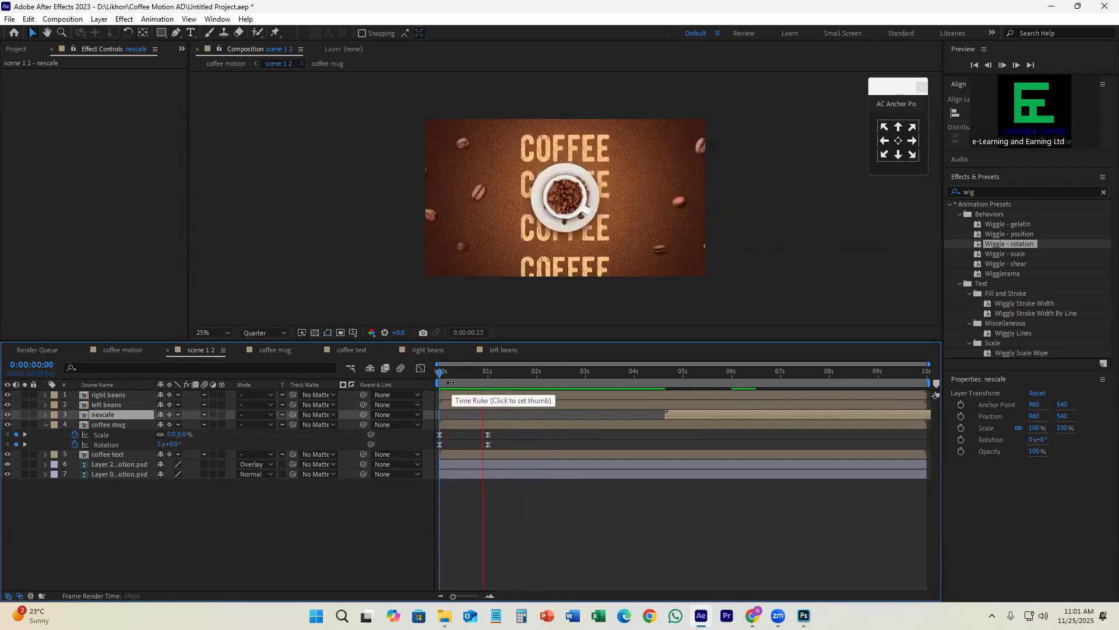
{"action": "mouse_move", "coordinate": [569, 374]}
{"action": "left_mouse_down"}
{"action": "mouse_move", "coordinate": [586, 380]}
{"action": "mouse_move", "coordinate": [562, 385]}
{"action": "left_mouse_up"}
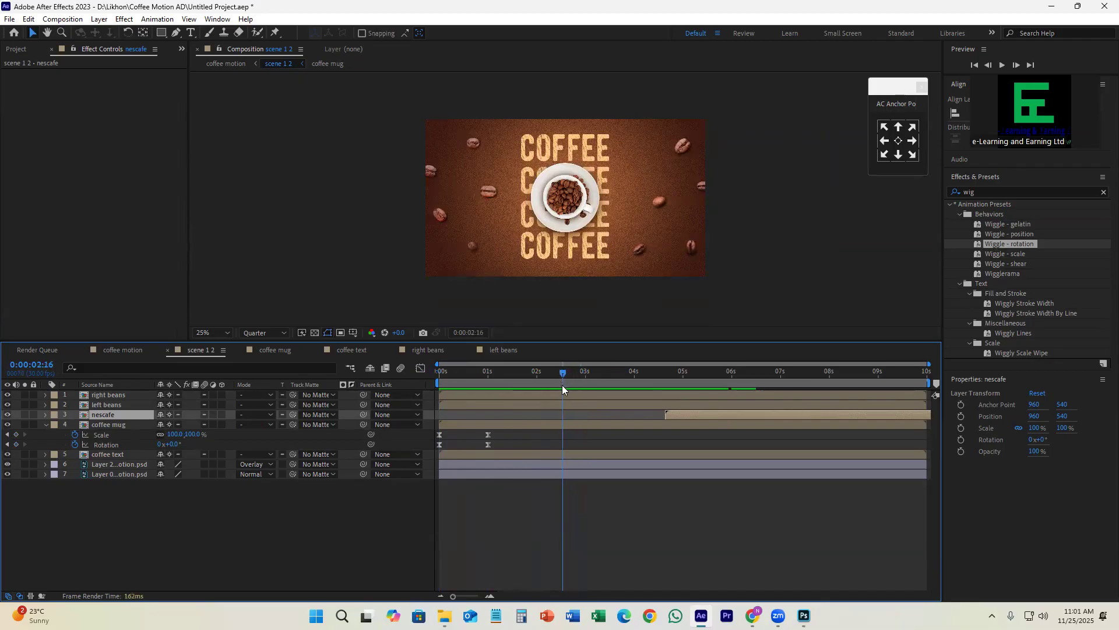
Step: Set the current time to 0:00:02:14 and show only the Scale property of the coffee mug layer
{"action": "key", "text": "="}
{"action": "key", "text": "="}
{"action": "left_click", "coordinate": [559, 378]}
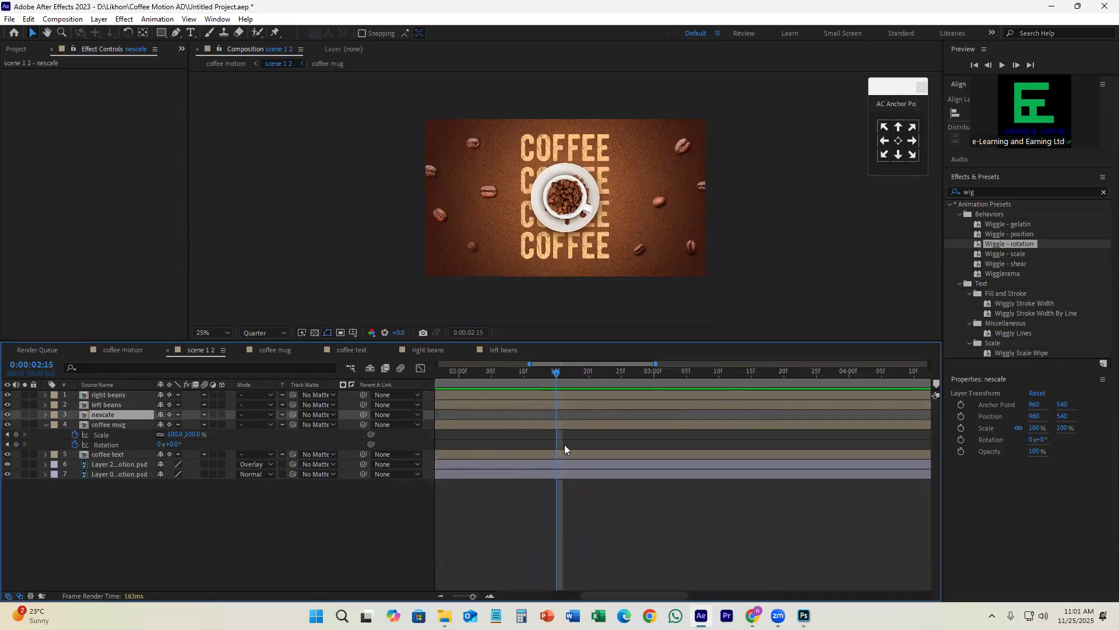
{"action": "key", "text": "-"}
{"action": "key", "text": "-"}
{"action": "left_click", "coordinate": [567, 423]}
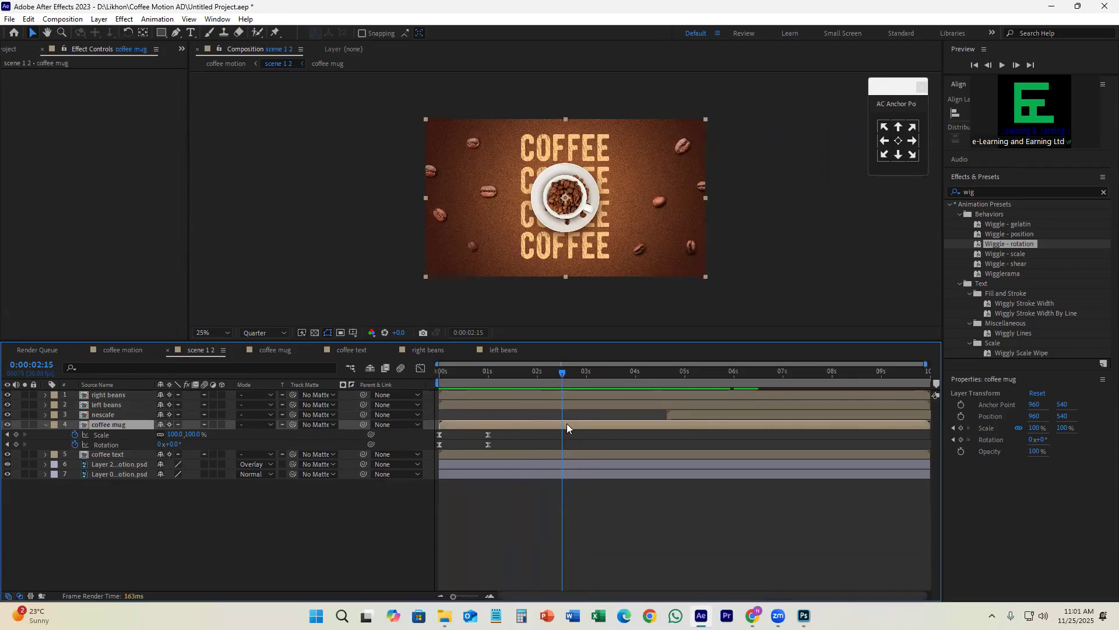
{"action": "mouse_move", "coordinate": [558, 374]}
{"action": "left_mouse_down"}
{"action": "mouse_move", "coordinate": [585, 382]}
{"action": "mouse_move", "coordinate": [560, 376]}
{"action": "left_mouse_up"}
{"action": "key", "text": "u"}
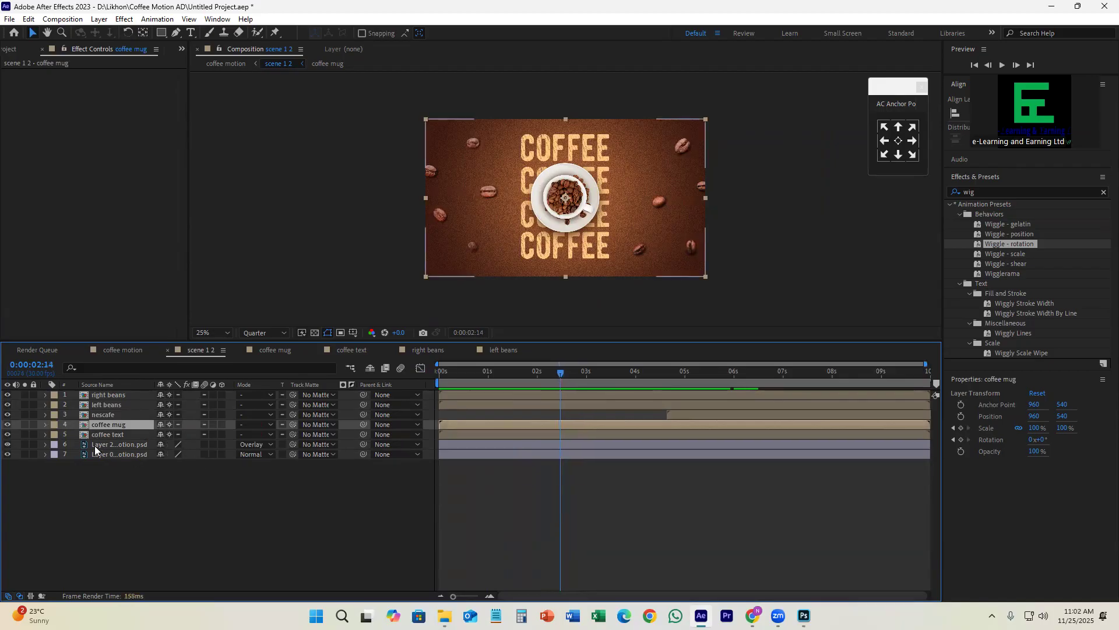
{"action": "key", "text": "s"}
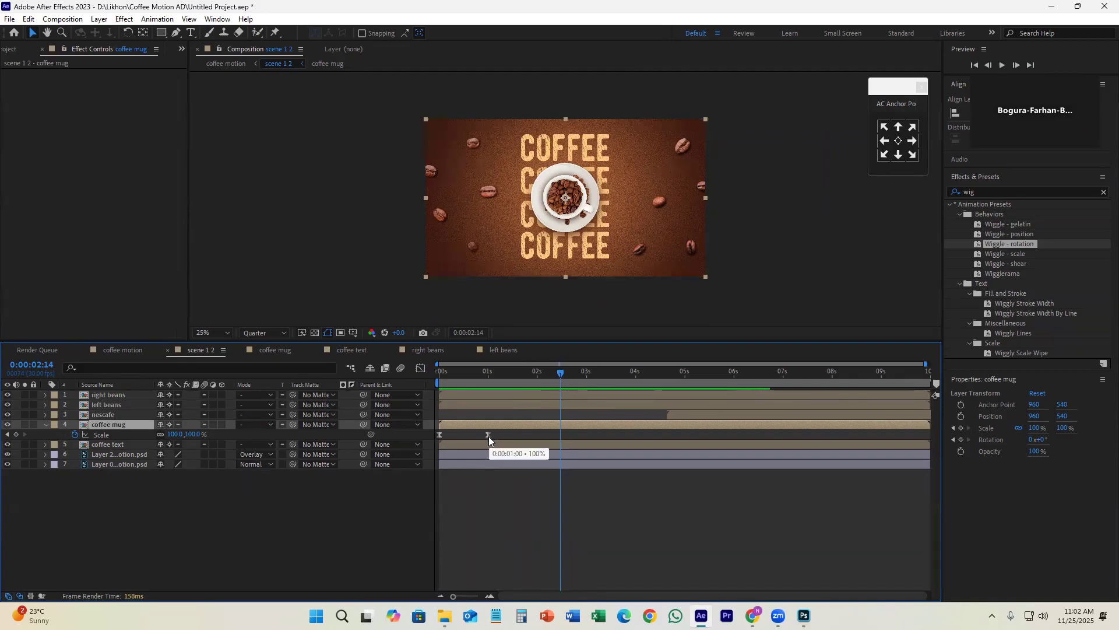
Step: Try a Scale keyframe on the coffee mug layer at 0:00:02:14, and delete it
{"action": "left_click", "coordinate": [14, 435]}
{"action": "left_click_drag", "start_coordinate": [565, 379], "coordinate": [586, 385]}
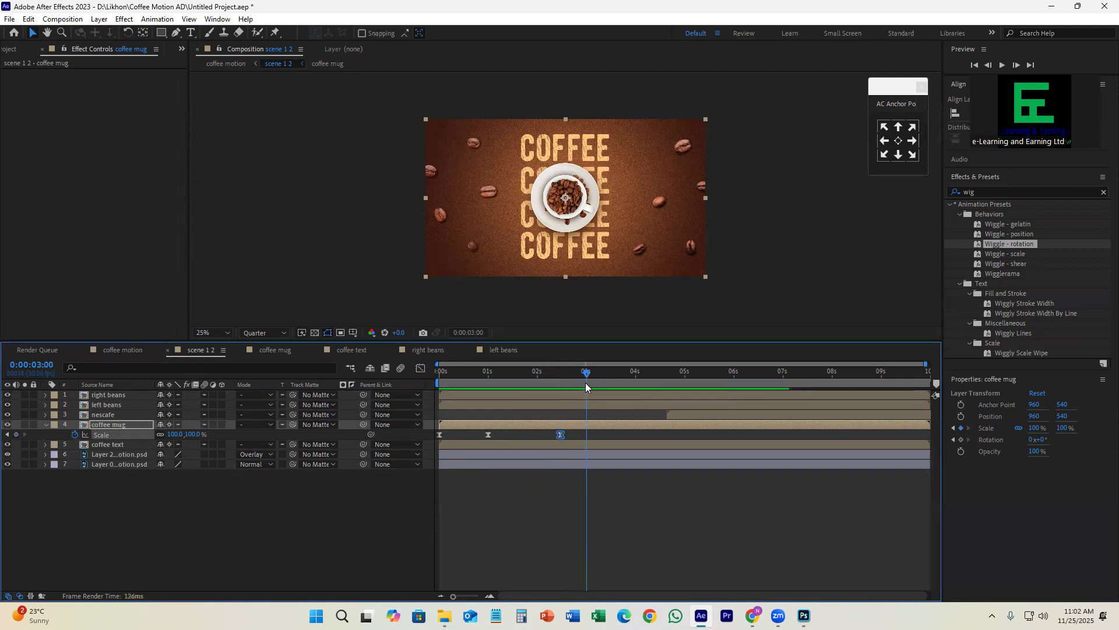
{"action": "key", "text": "Delete"}
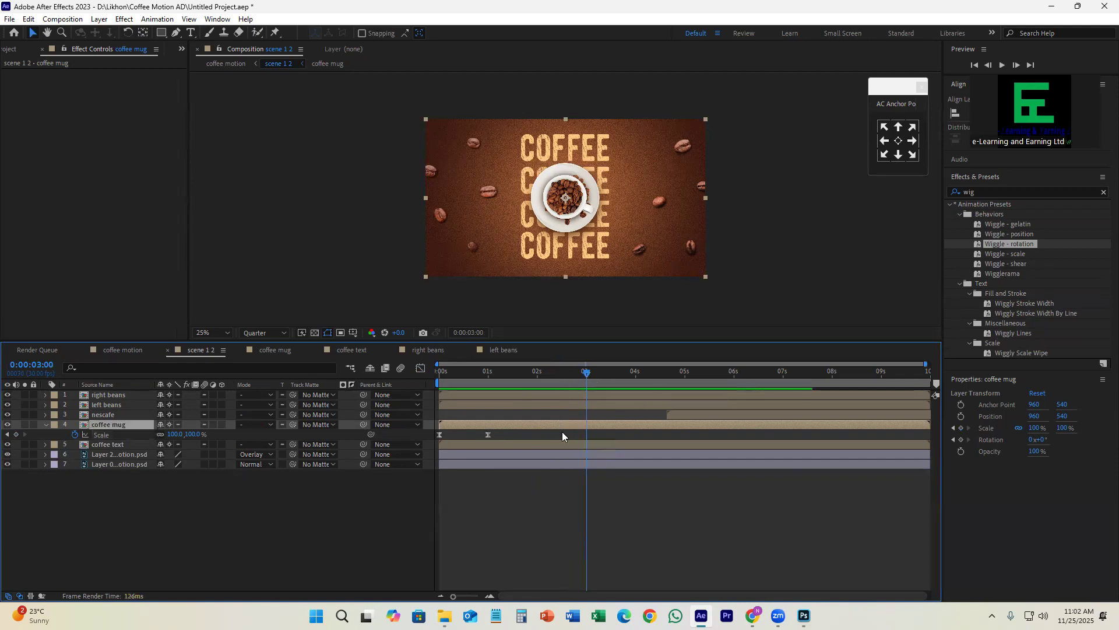
Step: Copy the coffee mug's 100% Scale keyframe from 1 second to 0:00:03:00
{"action": "left_click_drag", "start_coordinate": [582, 374], "coordinate": [586, 412]}
{"action": "left_click_drag", "start_coordinate": [488, 376], "coordinate": [485, 402]}
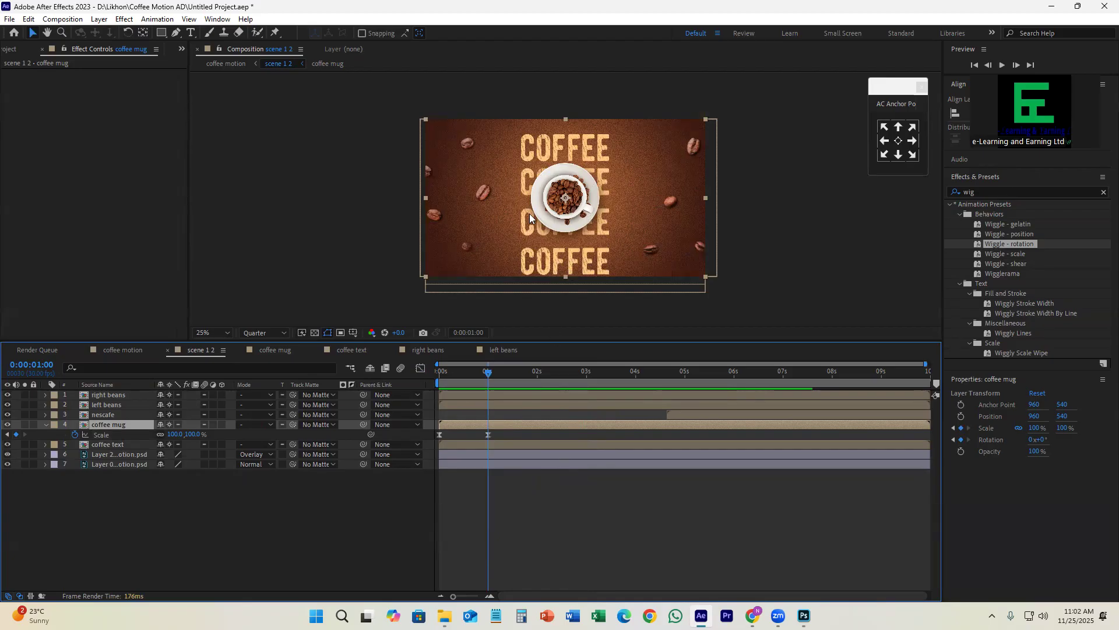
{"action": "left_click_drag", "start_coordinate": [496, 374], "coordinate": [585, 386]}
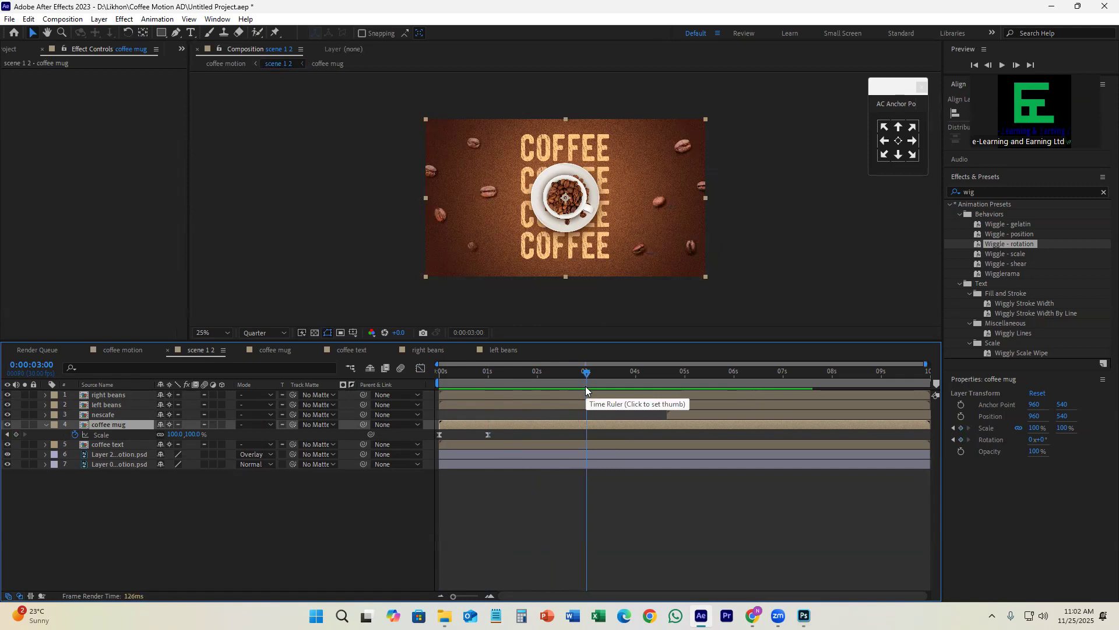
{"action": "left_click", "coordinate": [488, 434]}
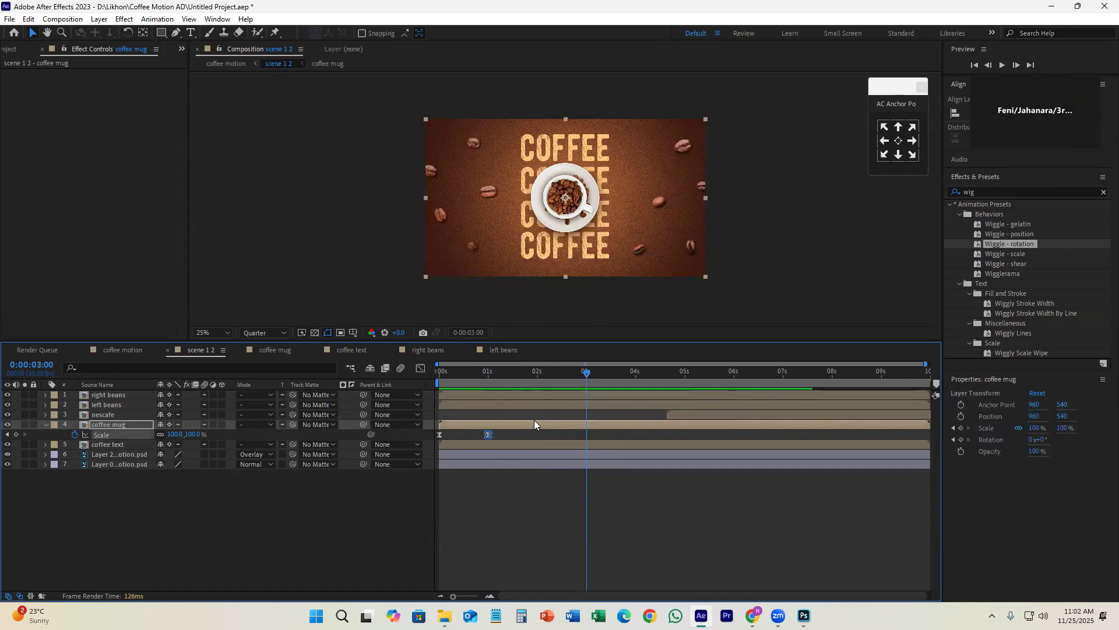
{"action": "key", "text": "ctrl+v"}
Step: Try setting the coffee mug's Scale to 0% at 0:00:04:00, and undo the change
{"action": "left_click_drag", "start_coordinate": [585, 380], "coordinate": [637, 419]}
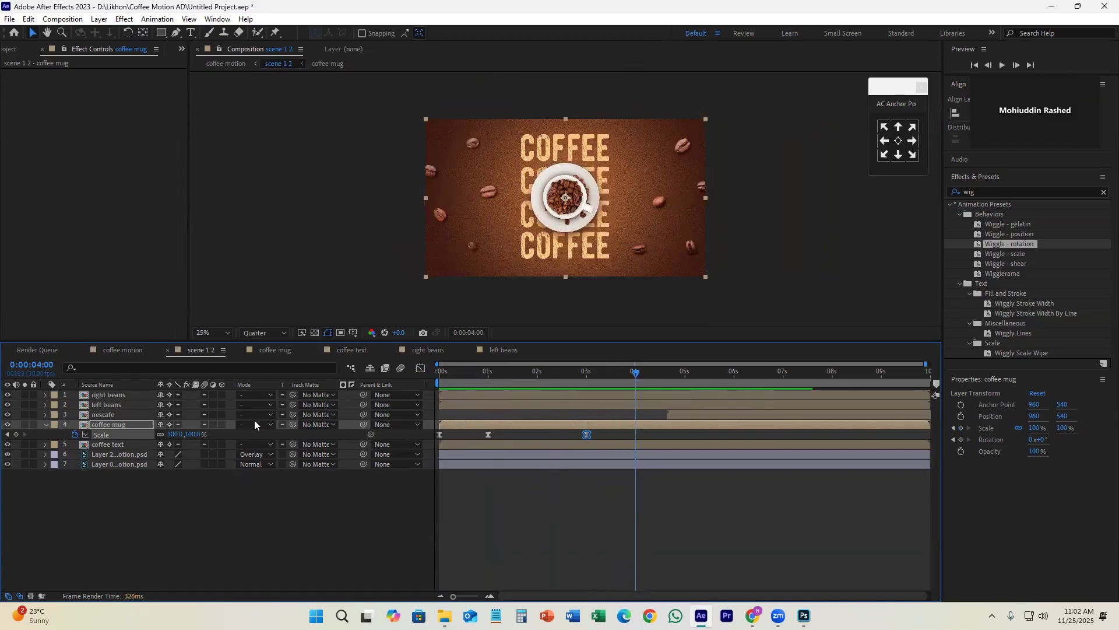
{"action": "left_click", "coordinate": [195, 436]}
{"action": "type", "text": "0"}
{"action": "key", "text": "Return"}
{"action": "key", "text": "ctrl+z"}
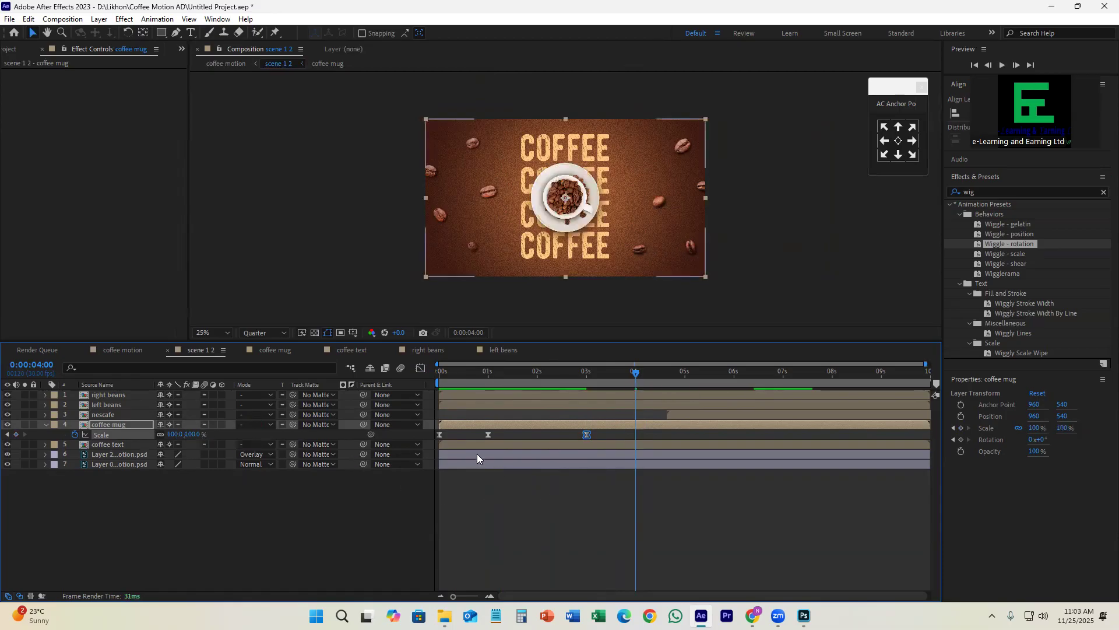
Step: Redo the coffee mug's 0% Scale keyframe at 0:00:04:00 and show all of the layer's keyframed properties
{"action": "key", "text": "ctrl+shift+z"}
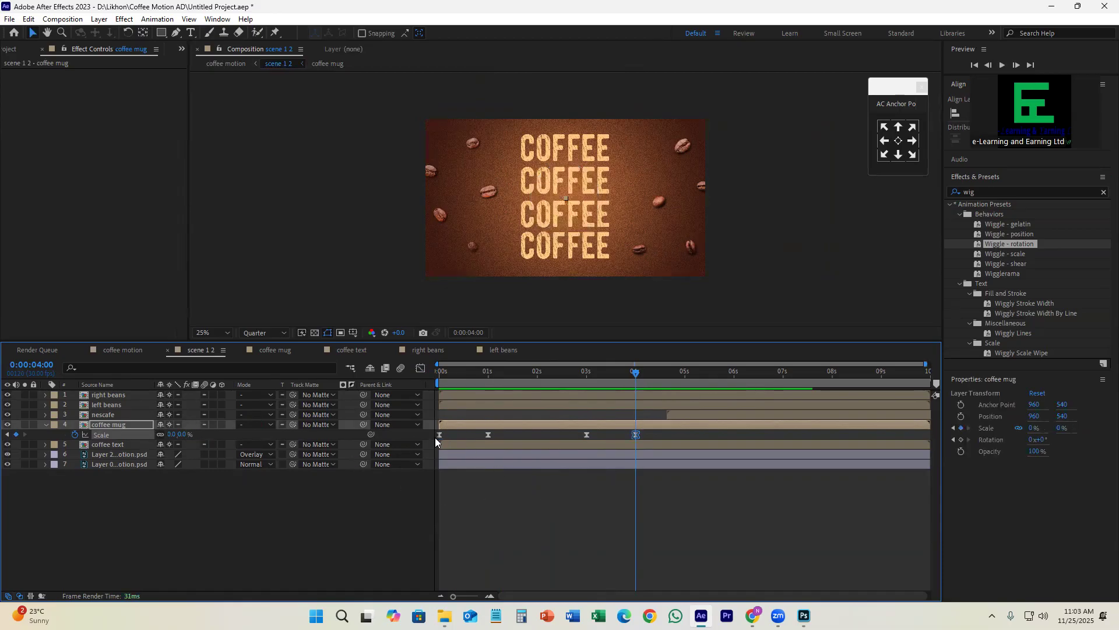
{"action": "key", "text": "u"}
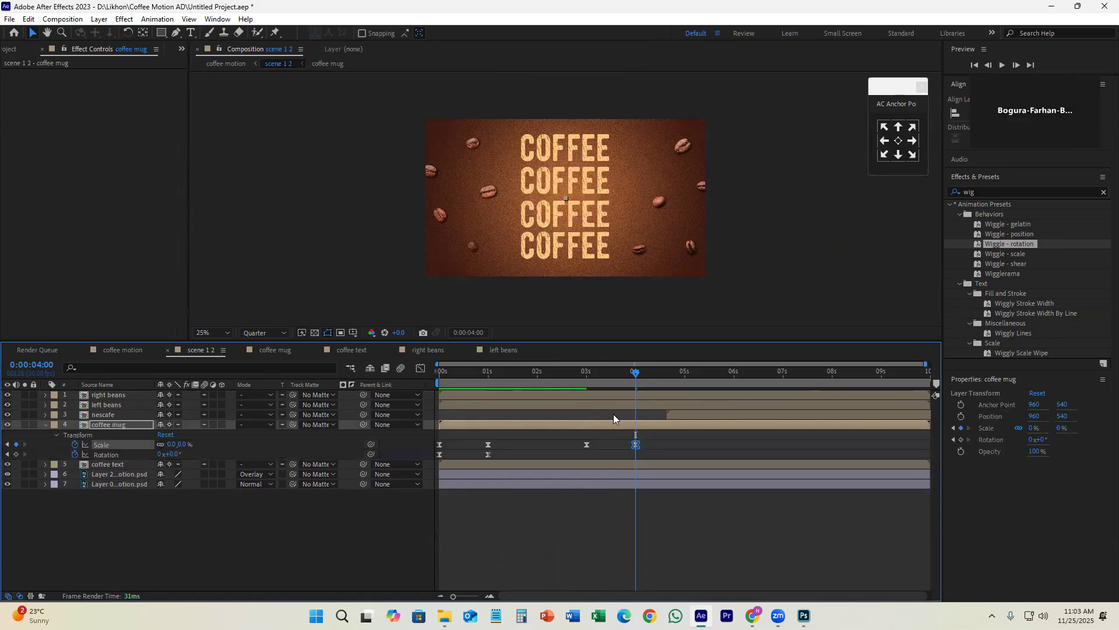
Step: Try adding a Rotation keyframe to the coffee mug layer at 0:00:03:00, and undo the attempts
{"action": "left_click_drag", "start_coordinate": [610, 383], "coordinate": [584, 382]}
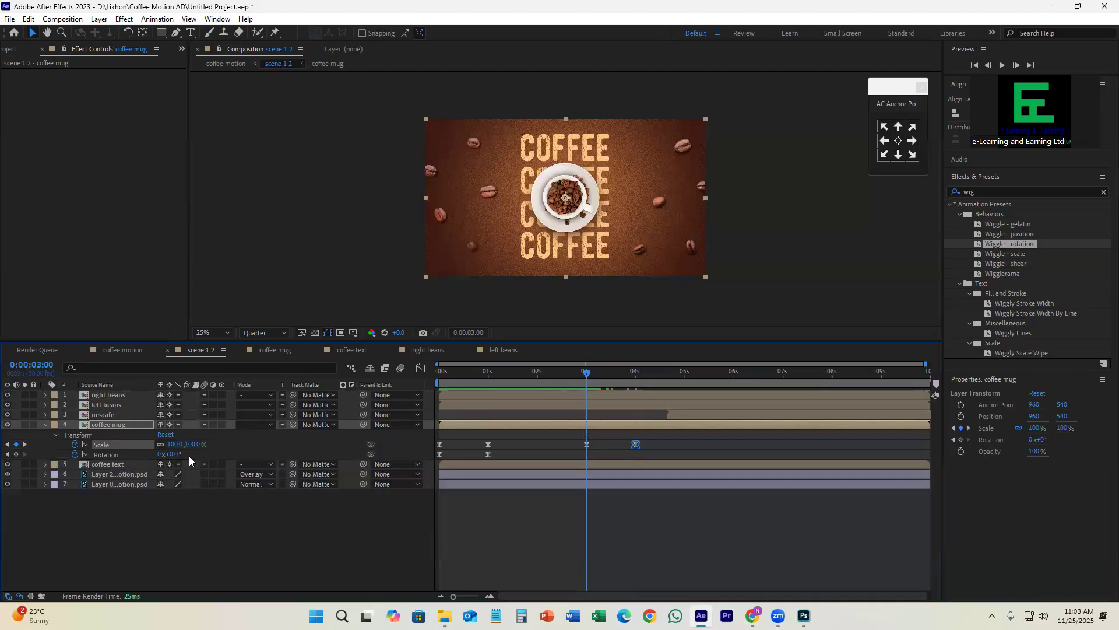
{"action": "left_click", "coordinate": [16, 454]}
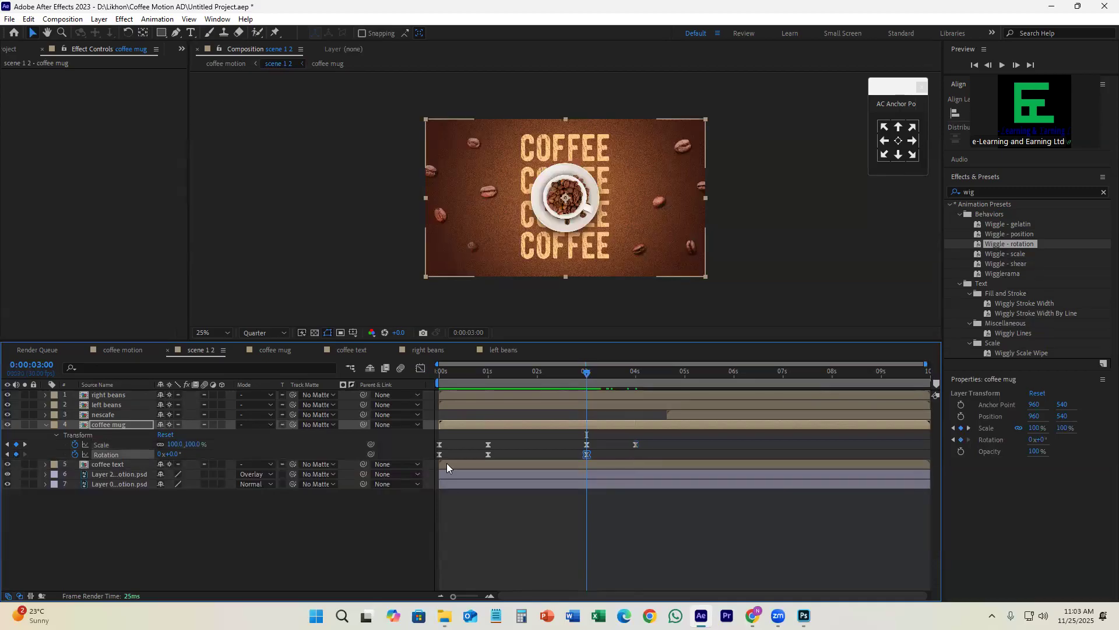
{"action": "left_click", "coordinate": [499, 444]}
{"action": "left_click_drag", "start_coordinate": [486, 460], "coordinate": [482, 461]}
{"action": "key", "text": "ctrl+c"}
{"action": "key", "text": "ctrl+v"}
{"action": "key", "text": "ctrl+z"}
{"action": "left_click", "coordinate": [16, 454]}
{"action": "left_click_drag", "start_coordinate": [588, 378], "coordinate": [545, 378]}
{"action": "key", "text": "ctrl+z"}
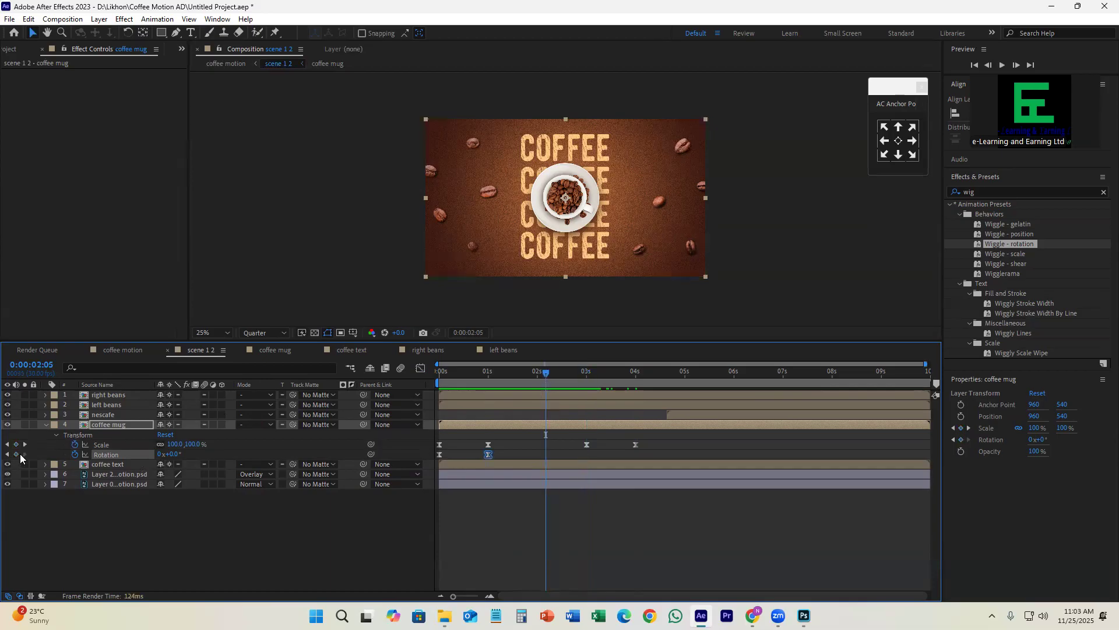
Step: Copy the coffee mug's 0° Rotation keyframe from 1 second to 0:00:03:00 and preview the animation
{"action": "left_click_drag", "start_coordinate": [541, 368], "coordinate": [587, 392]}
{"action": "key", "text": "ctrl+c"}
{"action": "key", "text": "ctrl+v"}
{"action": "key", "text": "space"}
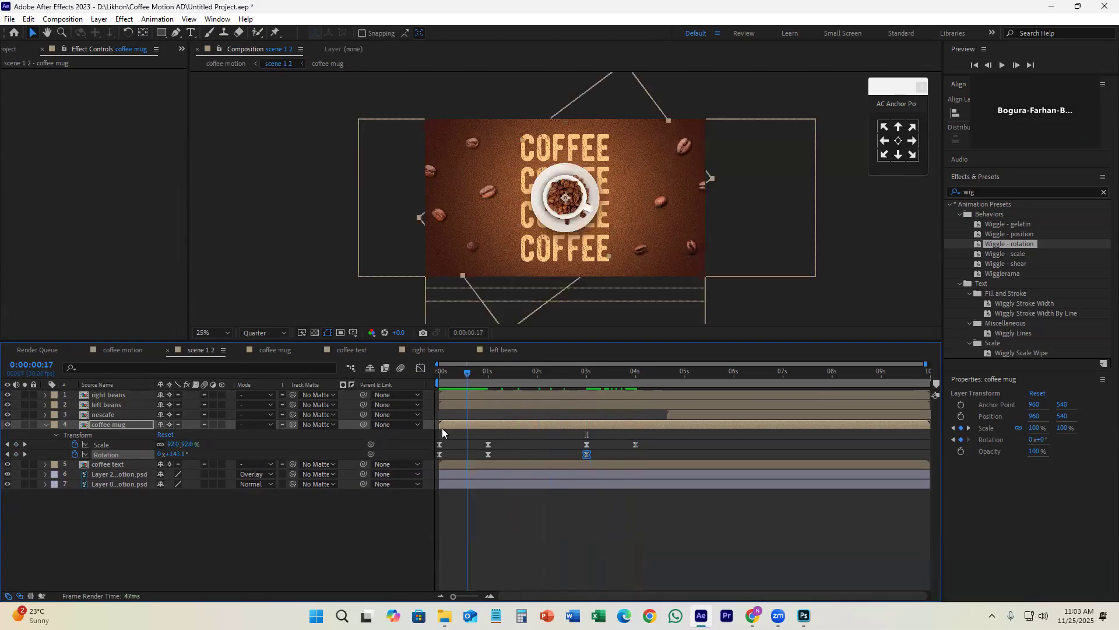
Step: Set the coffee mug's Rotation to 5 full revolutions at 0:00:04:00
{"action": "left_click_drag", "start_coordinate": [627, 435], "coordinate": [637, 435]}
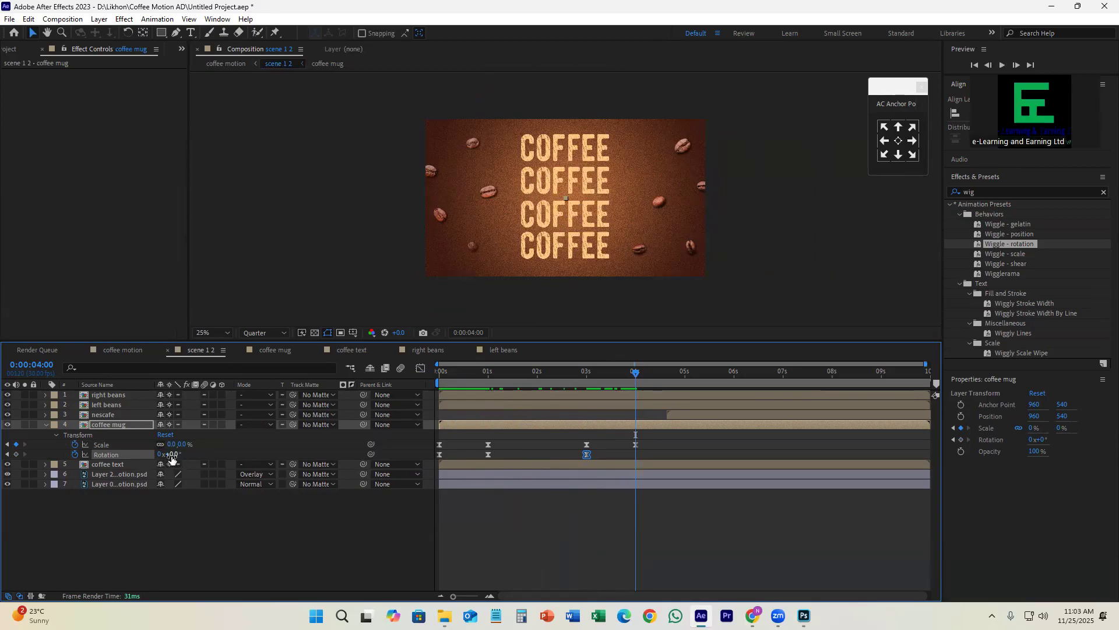
{"action": "left_click_drag", "start_coordinate": [637, 368], "coordinate": [633, 441]}
{"action": "left_click_drag", "start_coordinate": [174, 456], "coordinate": [158, 460]}
{"action": "left_click", "coordinate": [160, 454]}
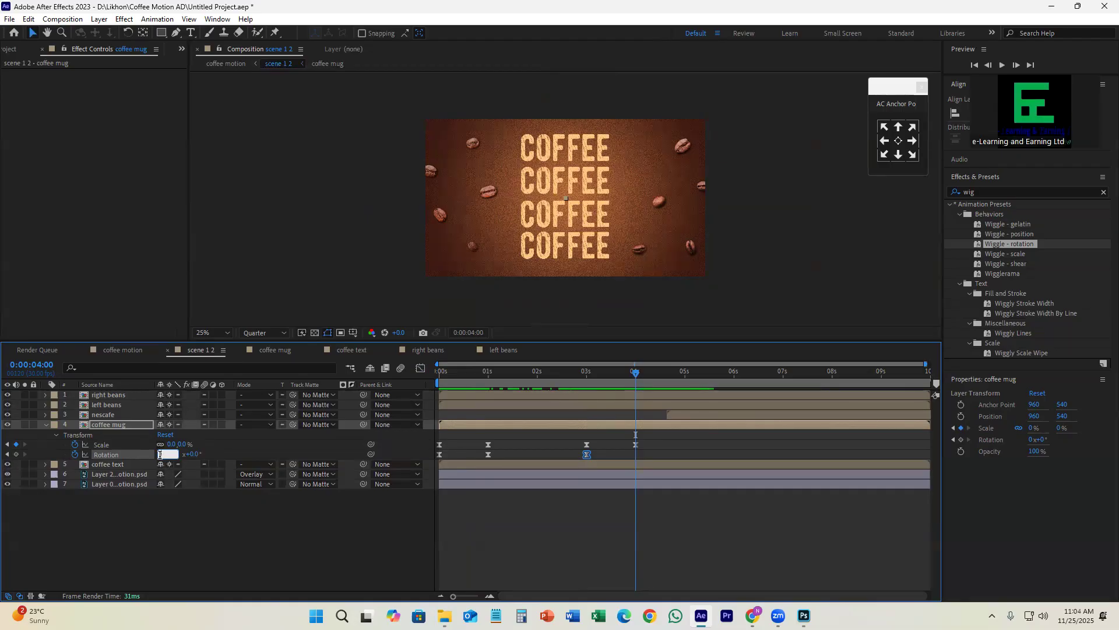
{"action": "key", "text": "Return"}
Step: Set the coffee mug's Rotation at 0:00:04:00 to -5 revolutions and preview the exit from 0:00:03:00
{"action": "left_click_drag", "start_coordinate": [636, 373], "coordinate": [573, 409]}
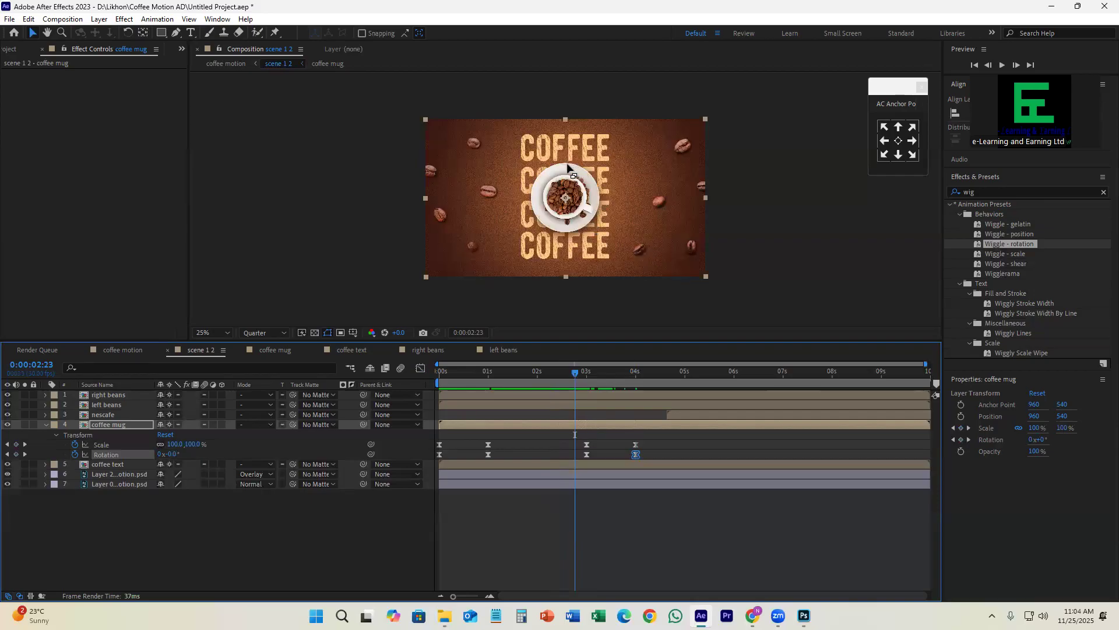
{"action": "left_click_drag", "start_coordinate": [577, 386], "coordinate": [635, 408]}
{"action": "left_click", "coordinate": [160, 454]}
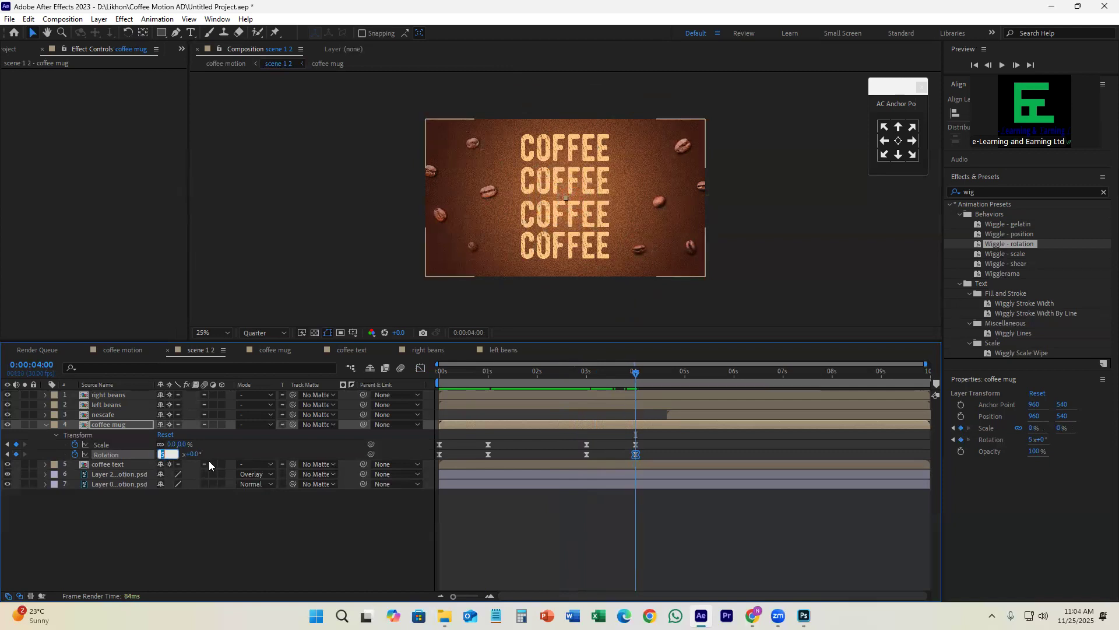
{"action": "type", "text": "-5"}
{"action": "key", "text": "Return"}
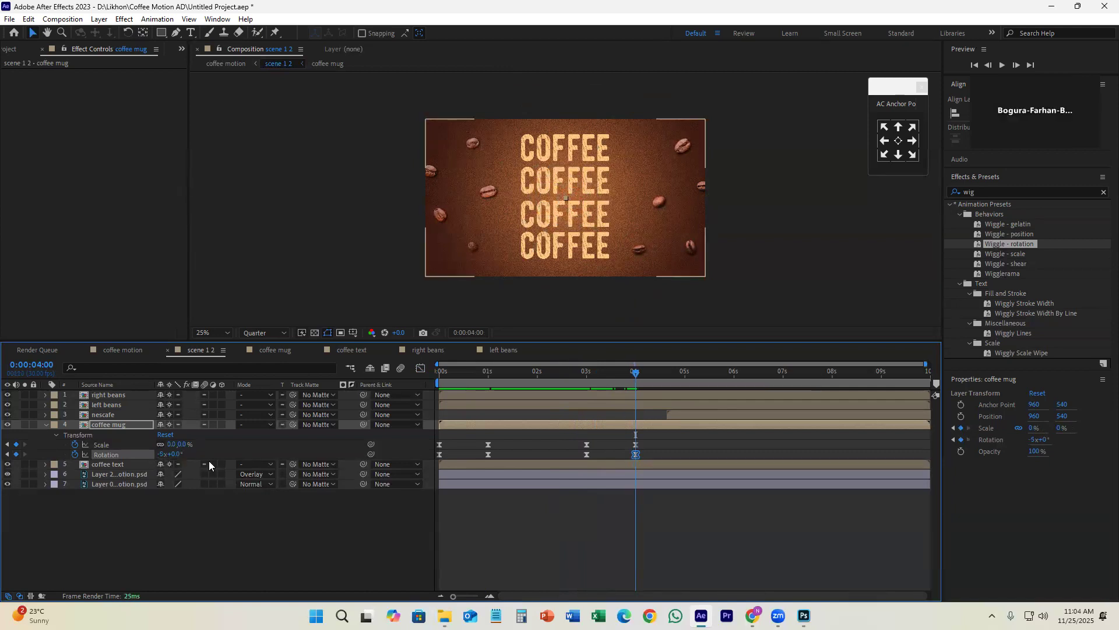
{"action": "left_click", "coordinate": [586, 373]}
{"action": "mouse_move", "coordinate": [580, 373]}
{"action": "left_mouse_down"}
{"action": "mouse_move", "coordinate": [624, 392]}
{"action": "mouse_move", "coordinate": [585, 380]}
{"action": "left_mouse_up"}
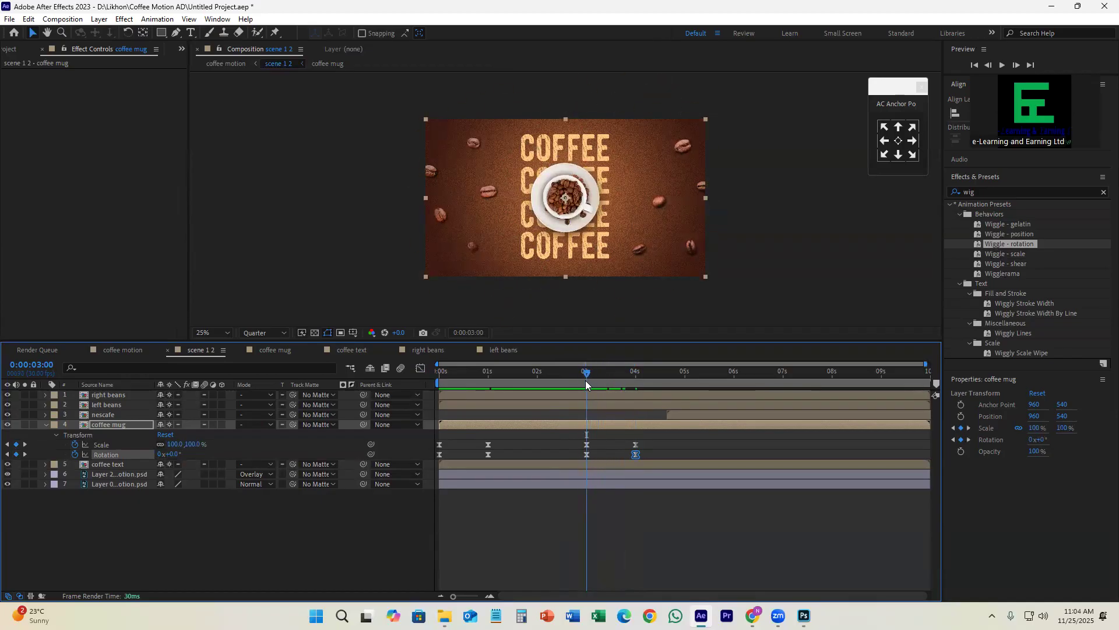
{"action": "key", "text": "space"}
Step: Show the coffee mug's exit keyframes in the speed graph and shorten the easing into the Scale and Rotation keyframes at 0:00:04:00
{"action": "left_click_drag", "start_coordinate": [670, 442], "coordinate": [583, 458]}
{"action": "key", "text": "shift+F3"}
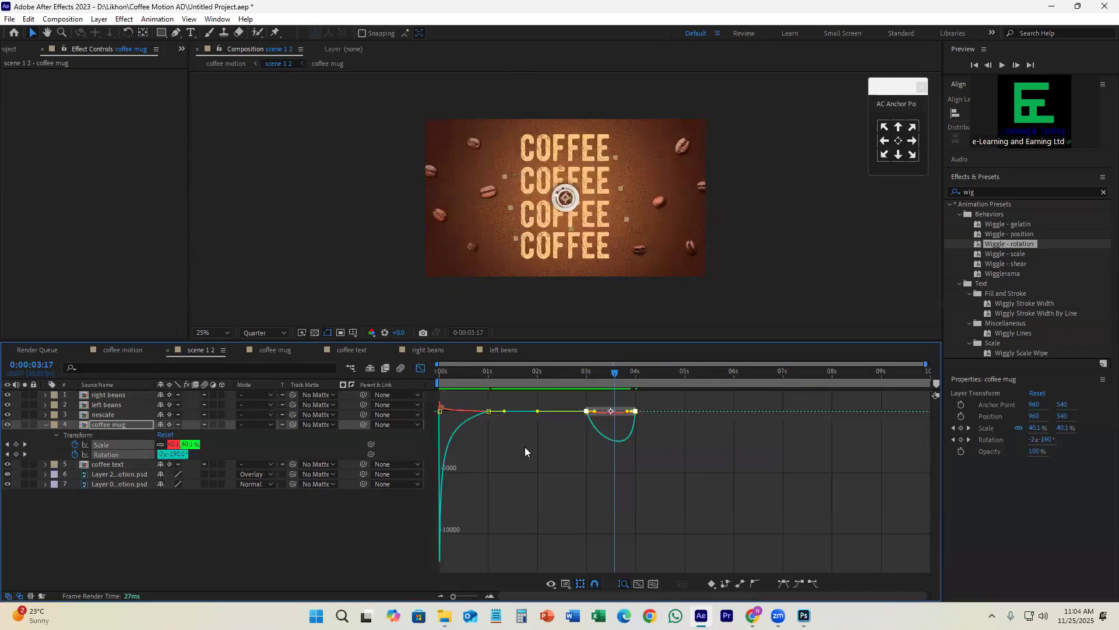
{"action": "key", "text": "equal"}
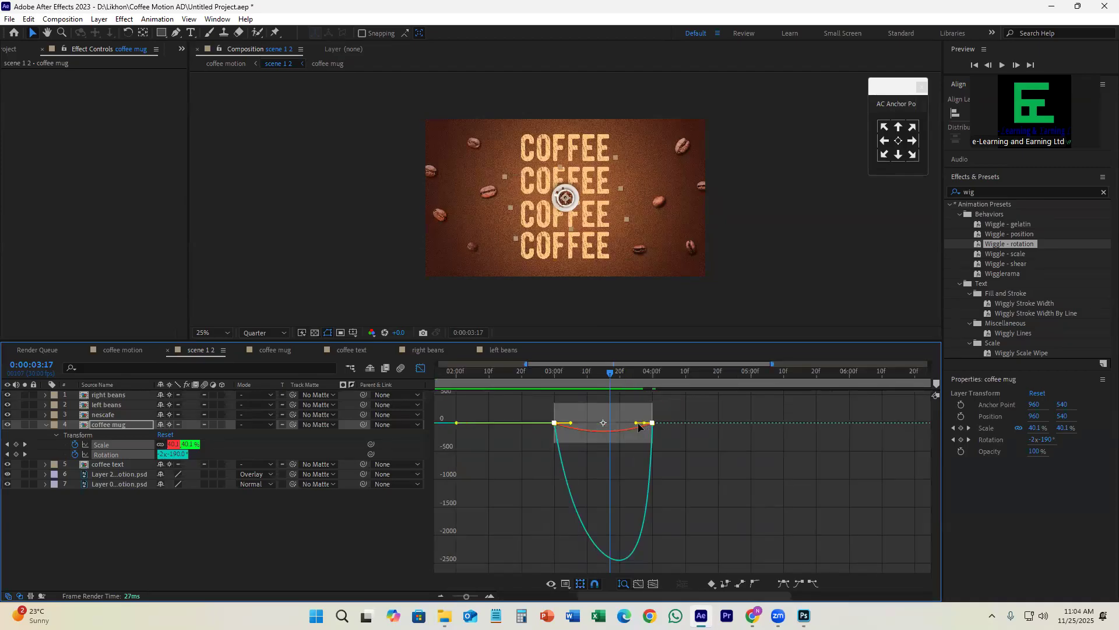
{"action": "mouse_move", "coordinate": [644, 422]}
{"action": "left_mouse_down"}
{"action": "mouse_move", "coordinate": [676, 433]}
{"action": "mouse_move", "coordinate": [650, 406]}
{"action": "left_mouse_up"}
{"action": "key", "text": "ctrl+z"}
{"action": "left_click_drag", "start_coordinate": [608, 375], "coordinate": [658, 418]}
{"action": "key", "text": "space"}
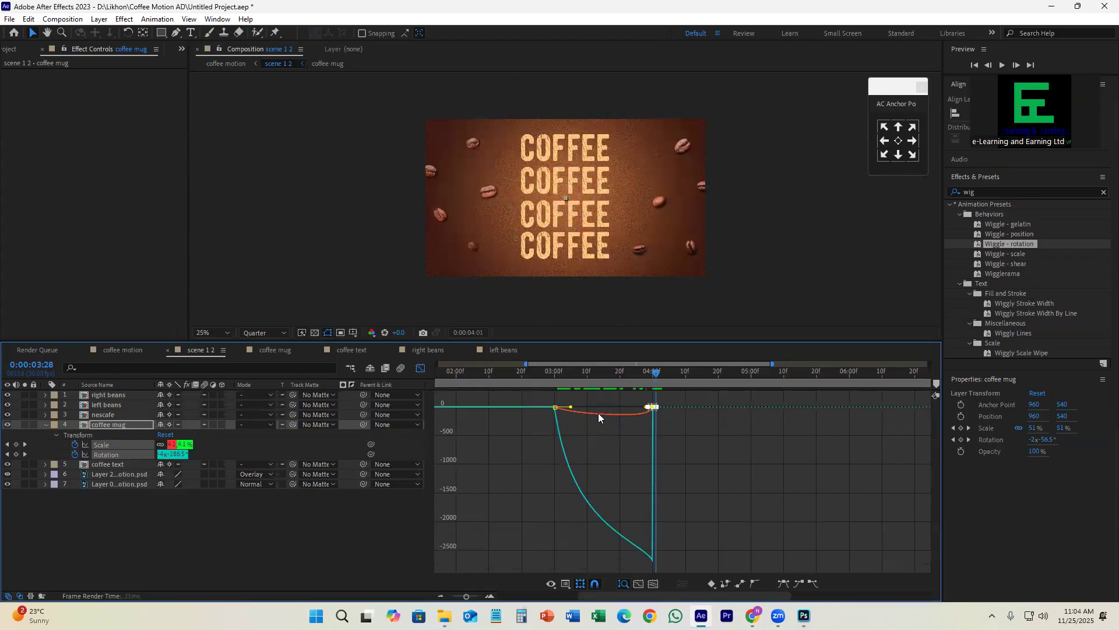
Step: Reshape the easing out of the coffee mug's 0:00:03:00 keyframes so the exit speed peaks near 0:00:04:00, and preview it
{"action": "key", "text": "space"}
{"action": "left_click", "coordinate": [586, 408]}
{"action": "left_click_drag", "start_coordinate": [585, 406], "coordinate": [561, 404]}
{"action": "key", "text": "ctrl+z"}
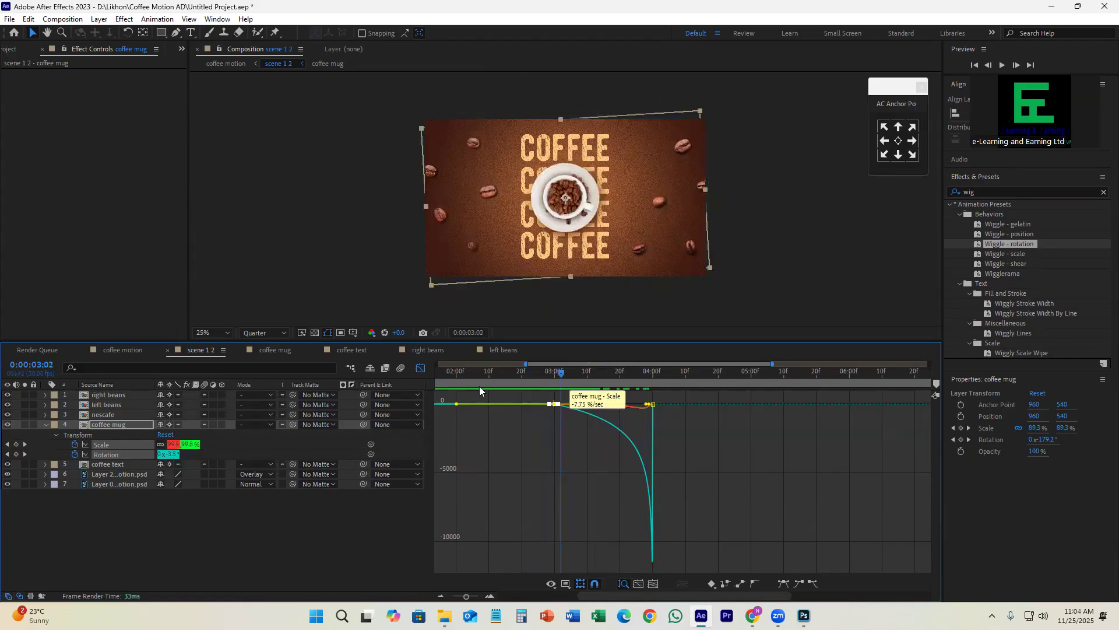
{"action": "left_click", "coordinate": [420, 368]}
{"action": "left_click", "coordinate": [553, 373]}
{"action": "key", "text": "space"}
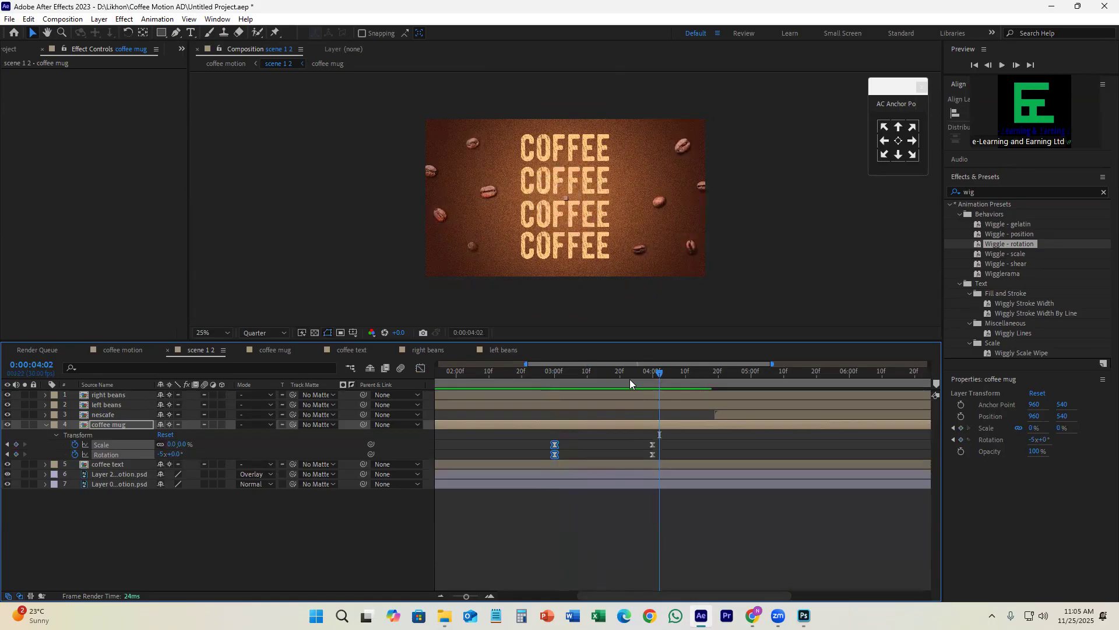
Step: Move the nescafe layer so it starts at 0:00:03:00, and save the project
{"action": "left_click", "coordinate": [550, 384]}
{"action": "left_click_drag", "start_coordinate": [551, 374], "coordinate": [555, 376]}
{"action": "left_click_drag", "start_coordinate": [752, 415], "coordinate": [587, 413]}
{"action": "key", "text": "ctrl+s"}
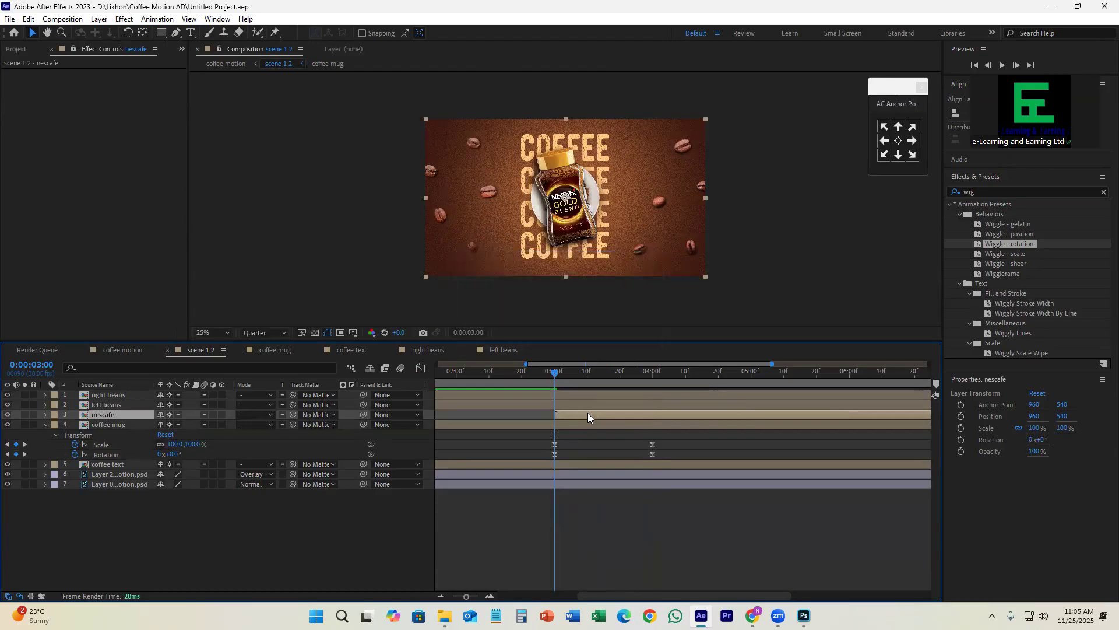
{"action": "left_click_drag", "start_coordinate": [557, 375], "coordinate": [564, 412]}
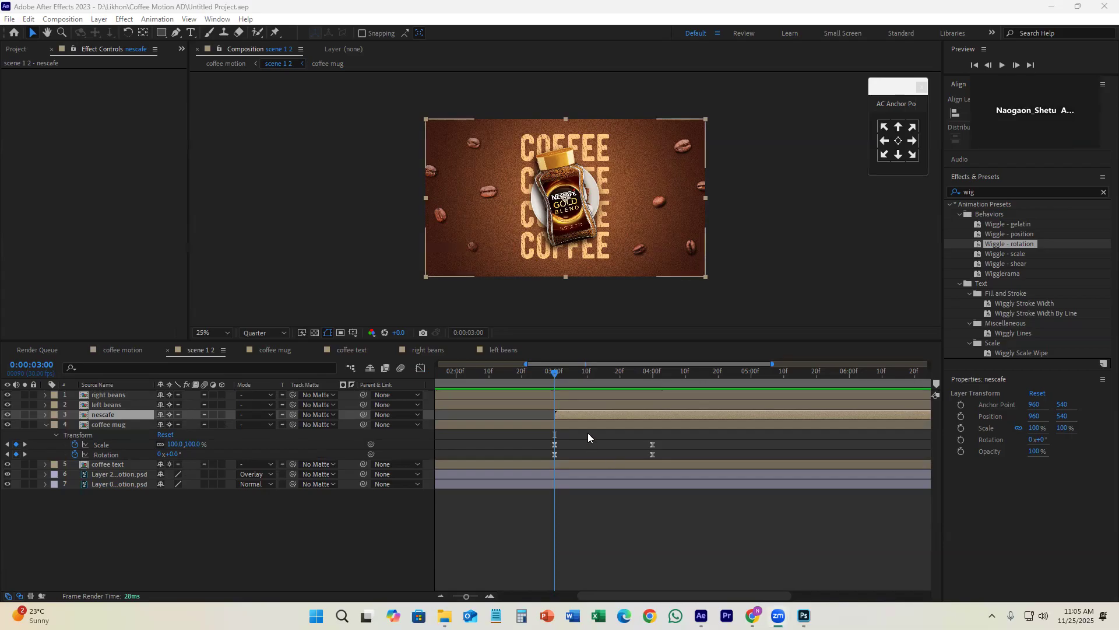
Step: Open Animation Composer for the nescafe layer and browse the 2D layer transitions in Starter Presets
{"action": "left_click", "coordinate": [584, 415]}
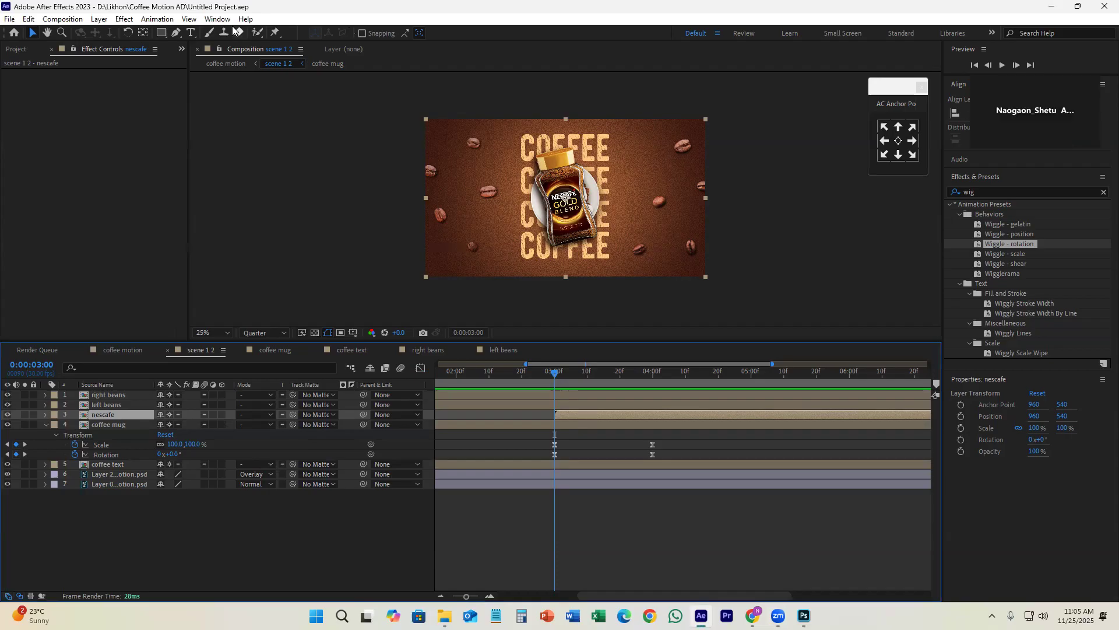
{"action": "left_click", "coordinate": [211, 20]}
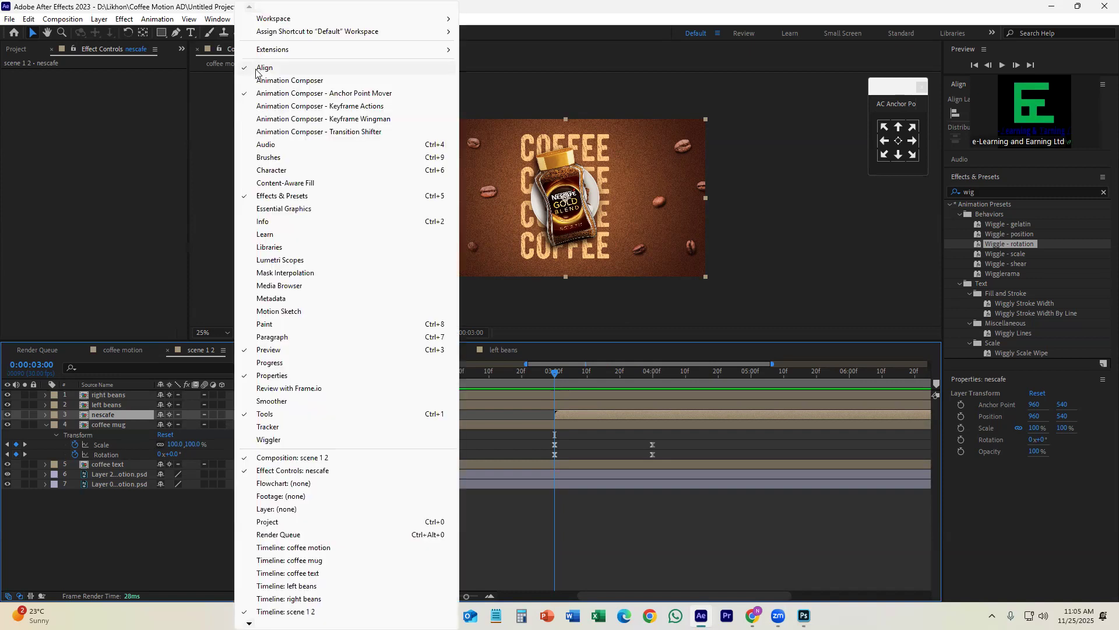
{"action": "left_click", "coordinate": [286, 82]}
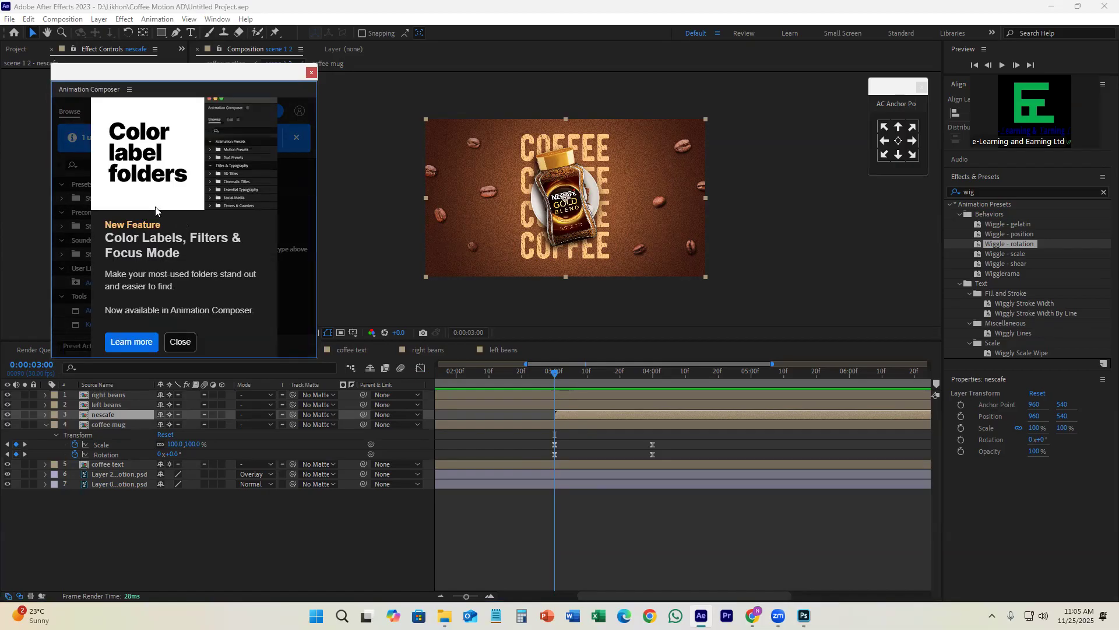
{"action": "left_click", "coordinate": [180, 343]}
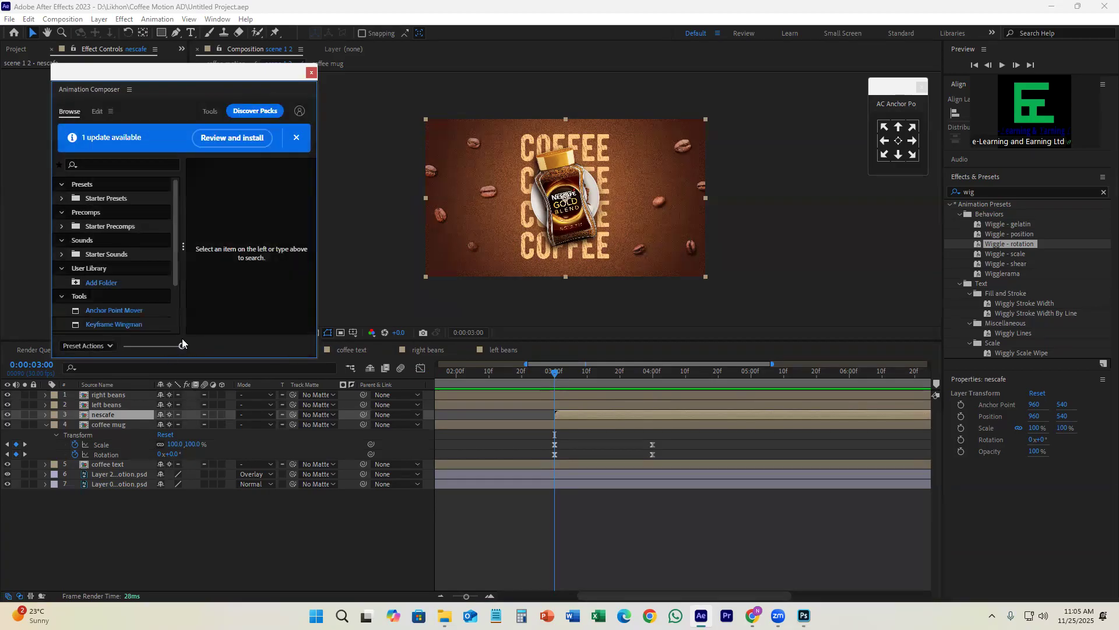
{"action": "left_click", "coordinate": [62, 198]}
{"action": "left_click", "coordinate": [112, 212]}
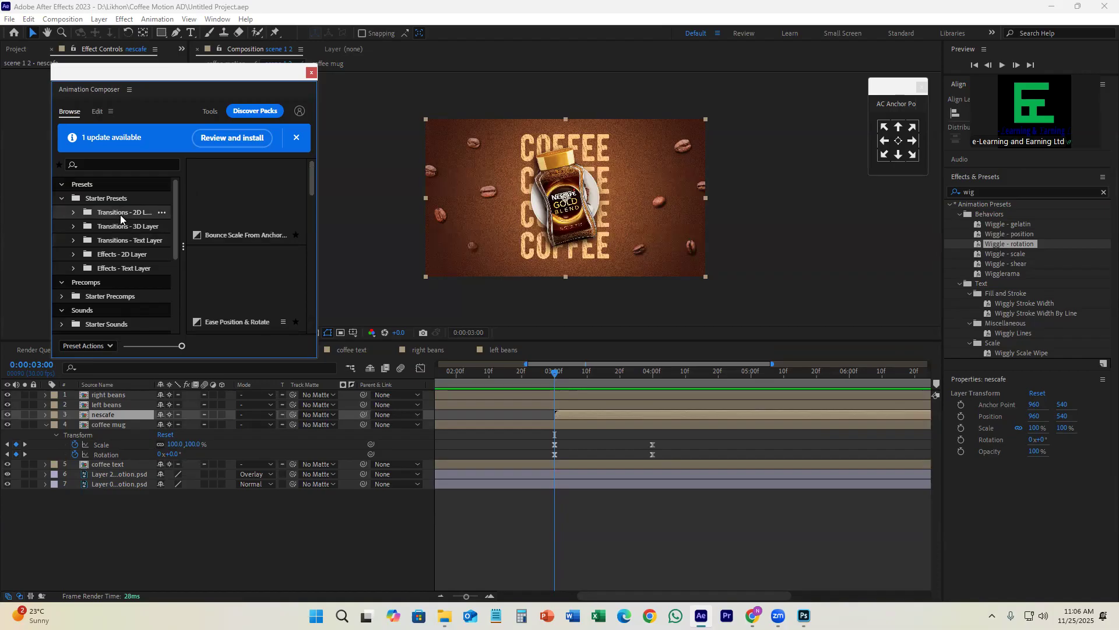
{"action": "left_click_drag", "start_coordinate": [313, 182], "coordinate": [316, 354]}
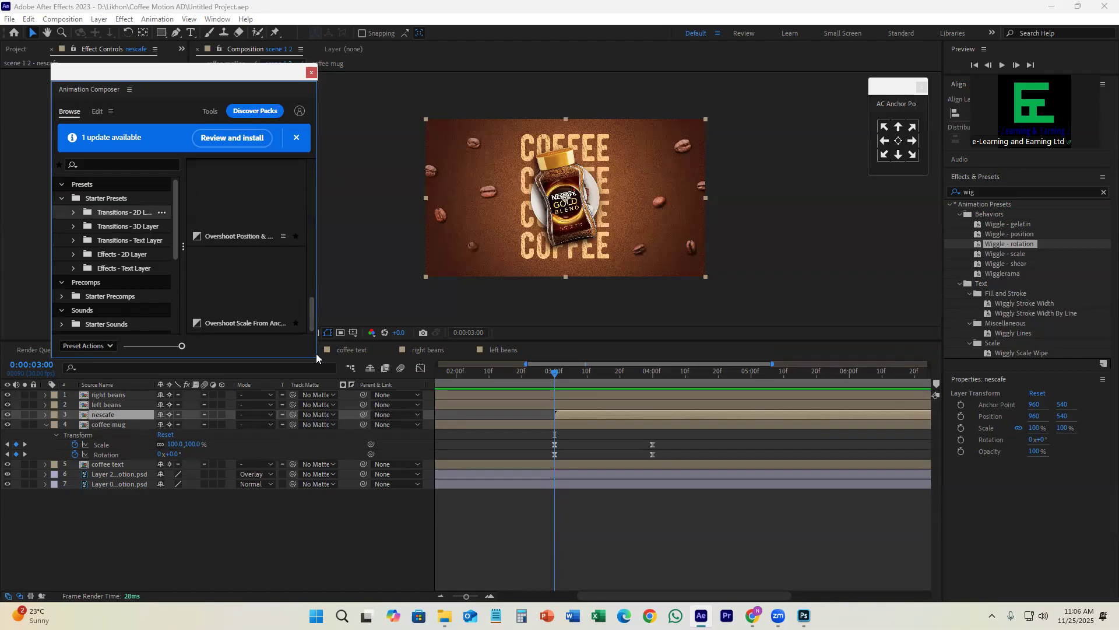
Step: Apply the Overshoot Scale From Anchor Point preset to the nescafe layer as an In transition, and preview it
{"action": "left_click", "coordinate": [245, 301]}
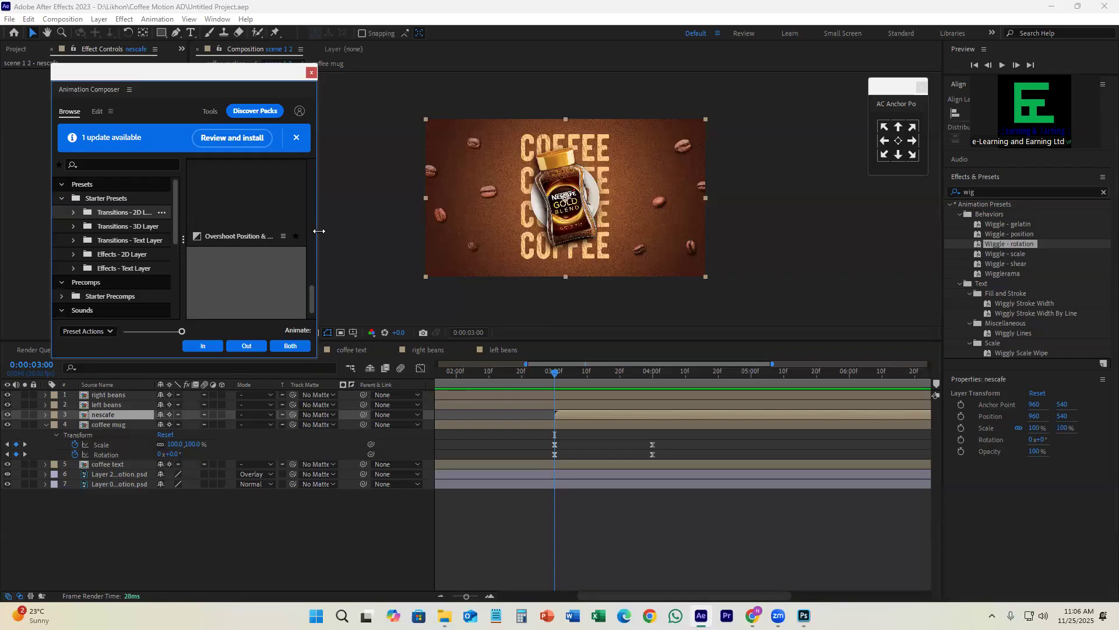
{"action": "left_click_drag", "start_coordinate": [319, 230], "coordinate": [389, 233]}
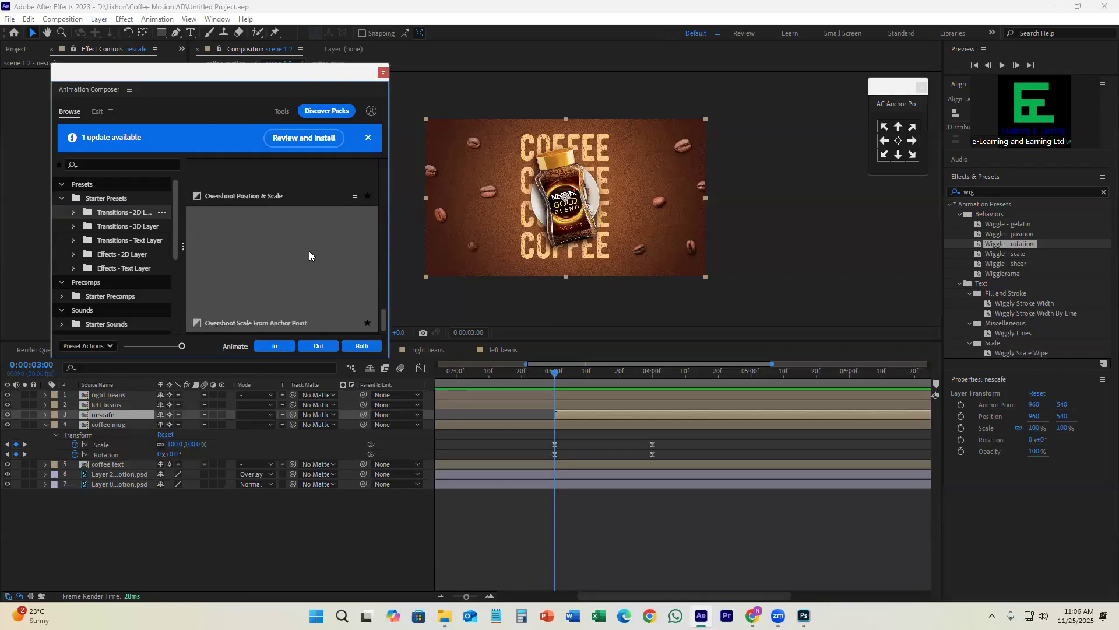
{"action": "left_click", "coordinate": [291, 271]}
{"action": "left_click", "coordinate": [274, 346]}
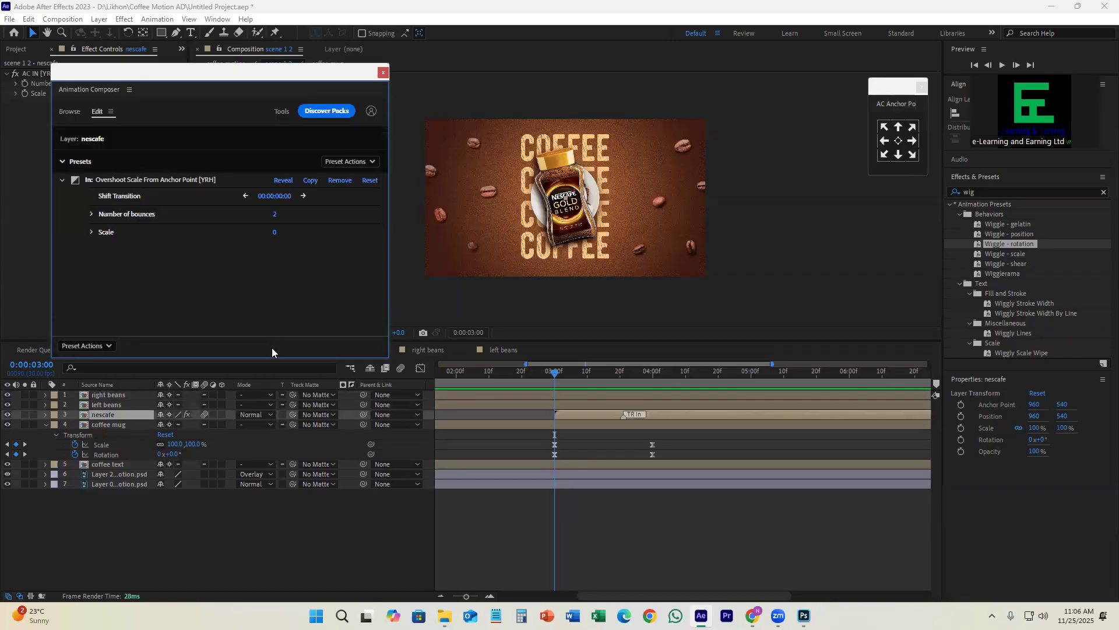
{"action": "left_click_drag", "start_coordinate": [564, 375], "coordinate": [623, 453]}
{"action": "left_click_drag", "start_coordinate": [626, 374], "coordinate": [555, 455]}
Step: Delete the coffee mug's Scale and Rotation keyframes at 3 and 4 seconds
{"action": "mouse_move", "coordinate": [629, 380]}
{"action": "left_mouse_down"}
{"action": "mouse_move", "coordinate": [517, 402]}
{"action": "mouse_move", "coordinate": [544, 376]}
{"action": "mouse_move", "coordinate": [629, 386]}
{"action": "mouse_move", "coordinate": [619, 401]}
{"action": "mouse_move", "coordinate": [651, 408]}
{"action": "mouse_move", "coordinate": [646, 416]}
{"action": "left_mouse_up"}
{"action": "key", "text": "Delete"}
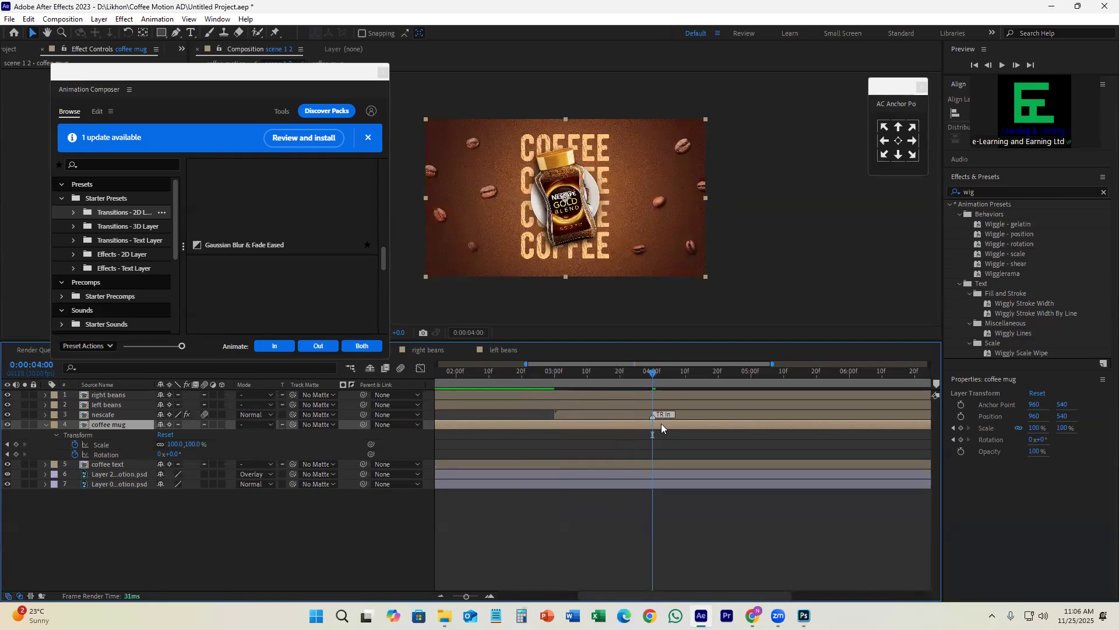
Step: Try ending the coffee mug layer at 0:00:04:00 with the Overshoot Position & Rotate preset as its Out transition
{"action": "key", "text": "alt+bracketright"}
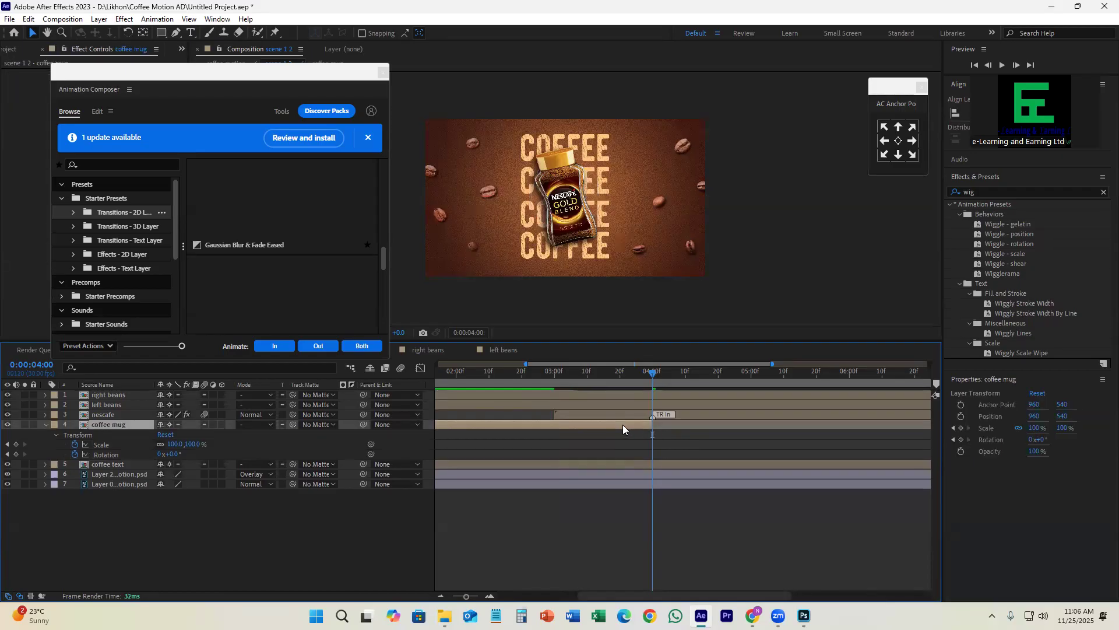
{"action": "left_click", "coordinate": [273, 287]}
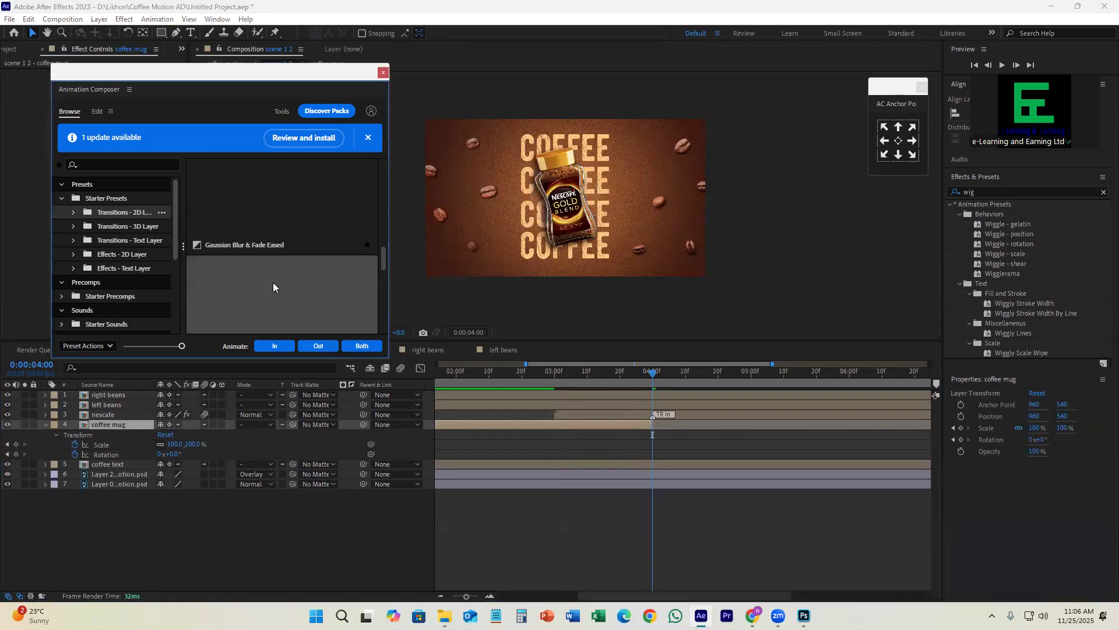
{"action": "left_click", "coordinate": [318, 346]}
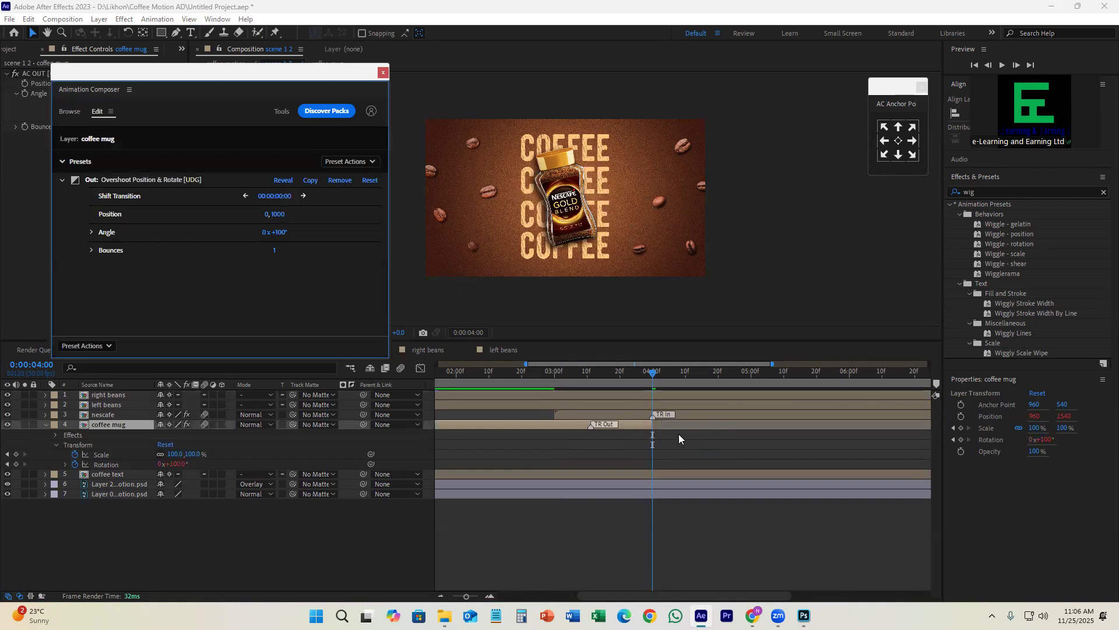
{"action": "scroll", "coordinate": [679, 434], "scroll_direction": "down", "scroll_amount": 3}
{"action": "left_click_drag", "start_coordinate": [649, 374], "coordinate": [693, 422]}
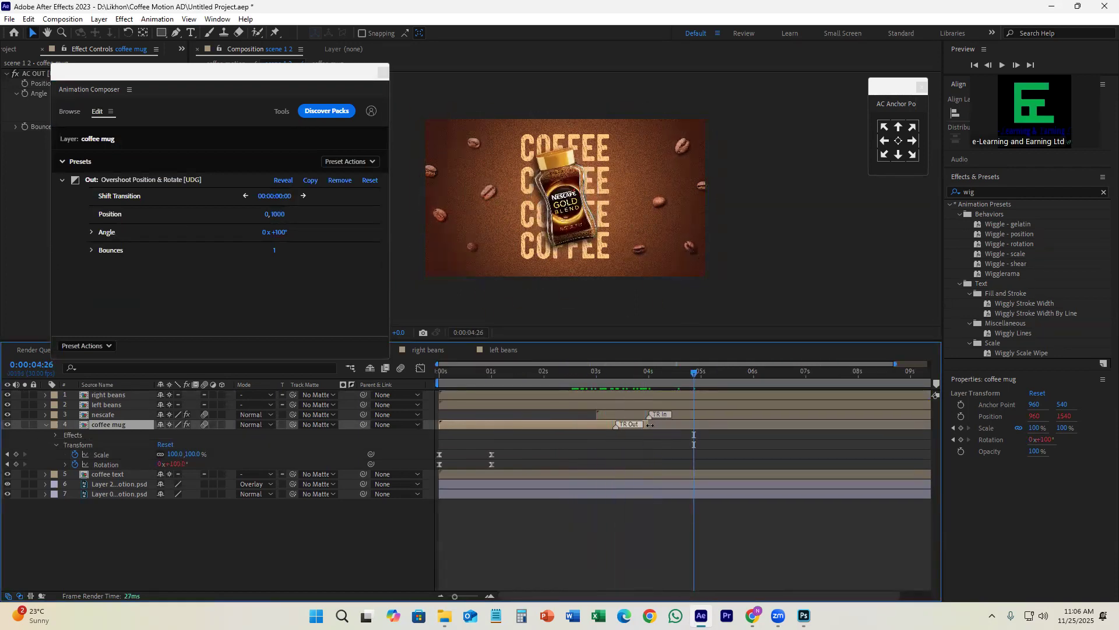
{"action": "left_click_drag", "start_coordinate": [646, 389], "coordinate": [601, 427]}
Step: Undo the mug's trim and Out transition, and split the coffee mug layer at 0:00:04:00
{"action": "key", "text": "k"}
{"action": "key", "text": "ctrl+shift+d"}
{"action": "key", "text": "ctrl+z"}
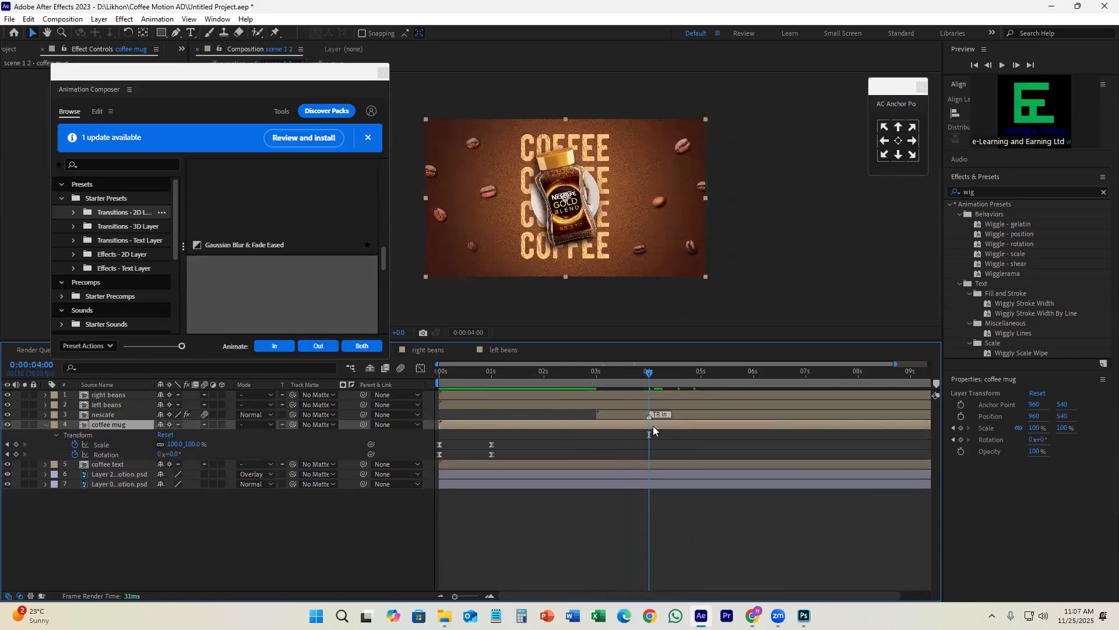
{"action": "key", "text": "ctrl+shift+d"}
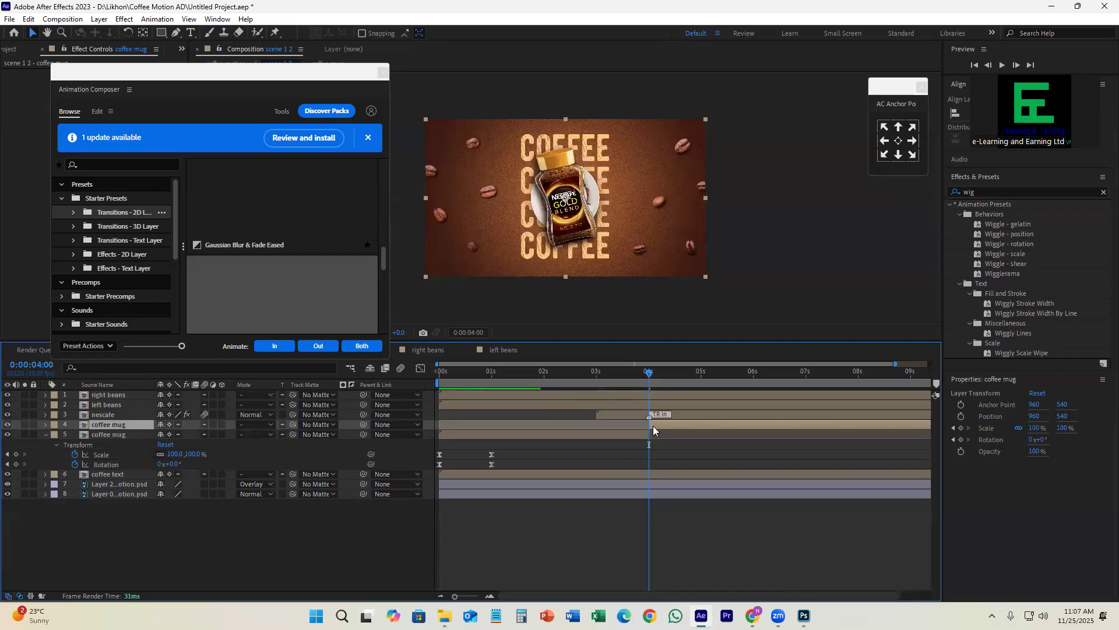
Step: Undo the coffee mug split and end the coffee mug layer at 0:00:04:01
{"action": "key", "text": "ctrl+z"}
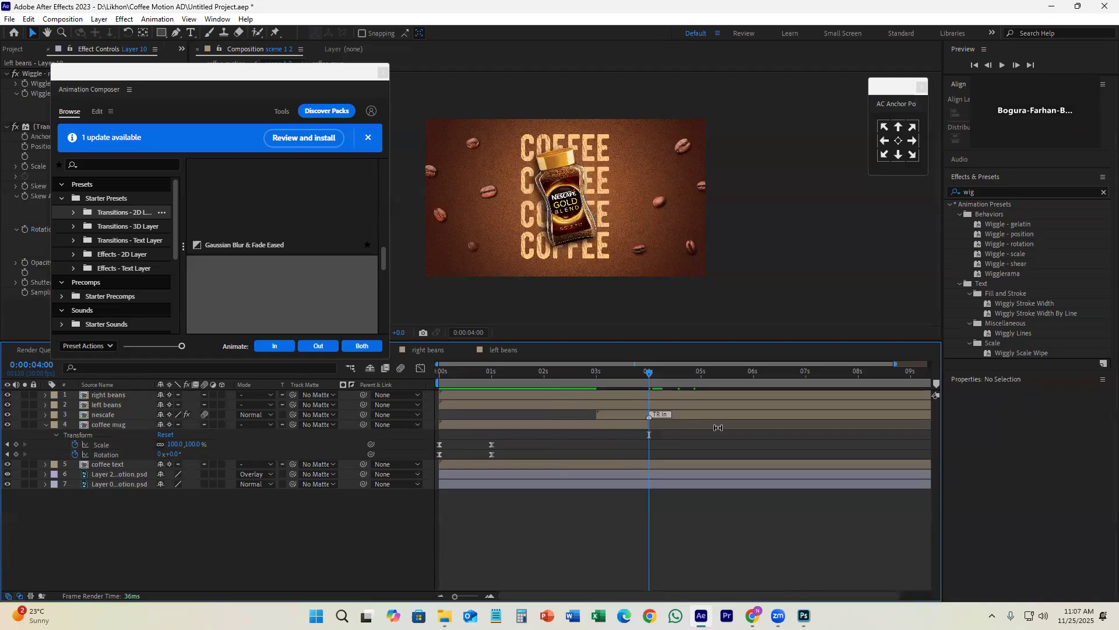
{"action": "key", "text": "ctrl+z"}
{"action": "key", "text": "ctrl+z"}
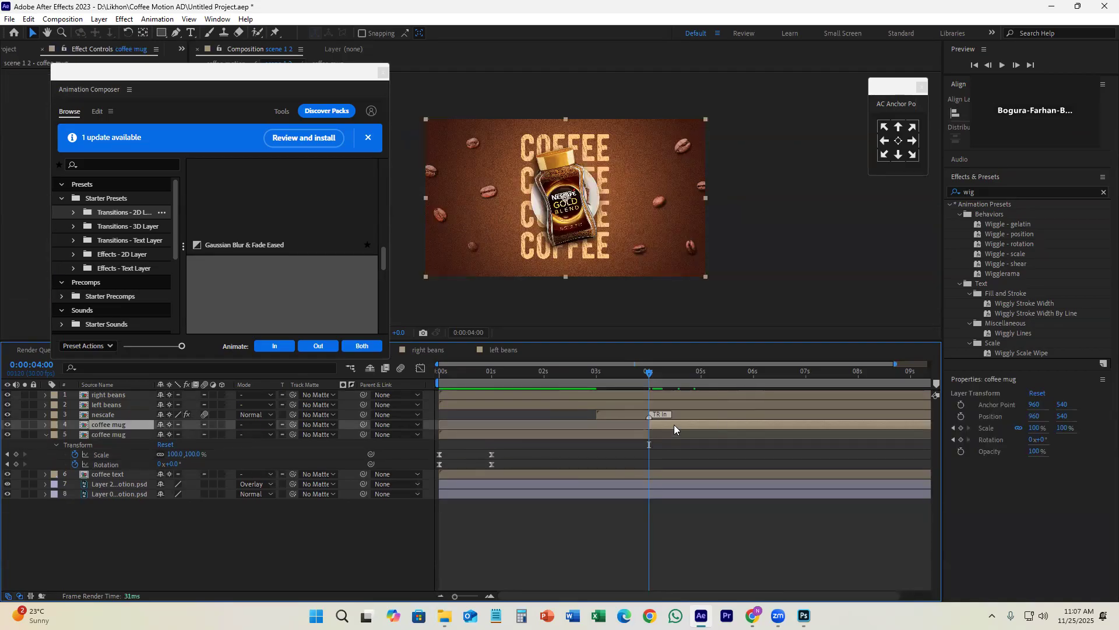
{"action": "left_click", "coordinate": [679, 442]}
{"action": "left_click_drag", "start_coordinate": [649, 371], "coordinate": [597, 425]}
{"action": "left_click", "coordinate": [598, 425]}
{"action": "left_click_drag", "start_coordinate": [592, 371], "coordinate": [649, 396]}
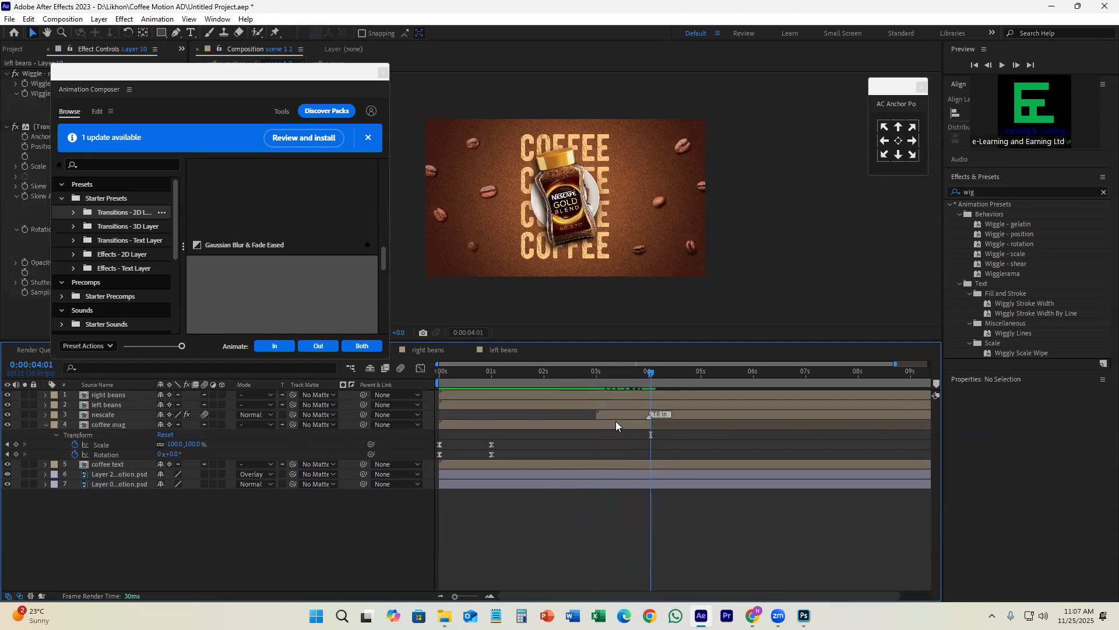
{"action": "key", "text": "alt+bracketright"}
Step: Try the Overshoot Position & Rotate preset as the coffee mug's Out transition, starting at about 3 seconds
{"action": "scroll", "coordinate": [298, 271], "scroll_direction": "down", "scroll_amount": 3}
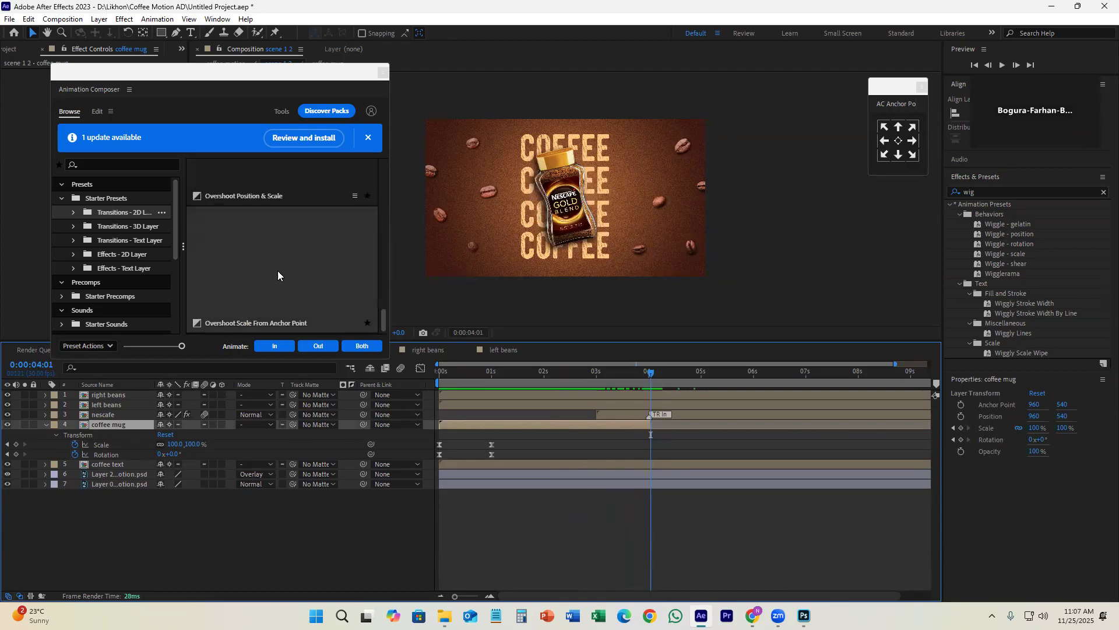
{"action": "left_click", "coordinate": [629, 415]}
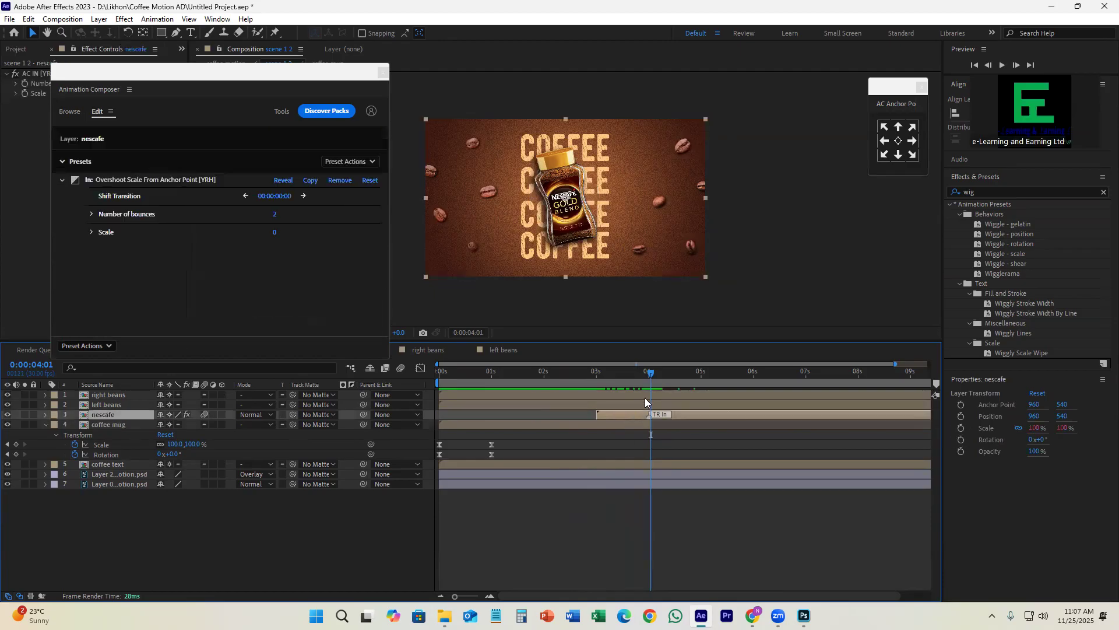
{"action": "left_click_drag", "start_coordinate": [646, 376], "coordinate": [624, 399]}
{"action": "left_click", "coordinate": [635, 425]}
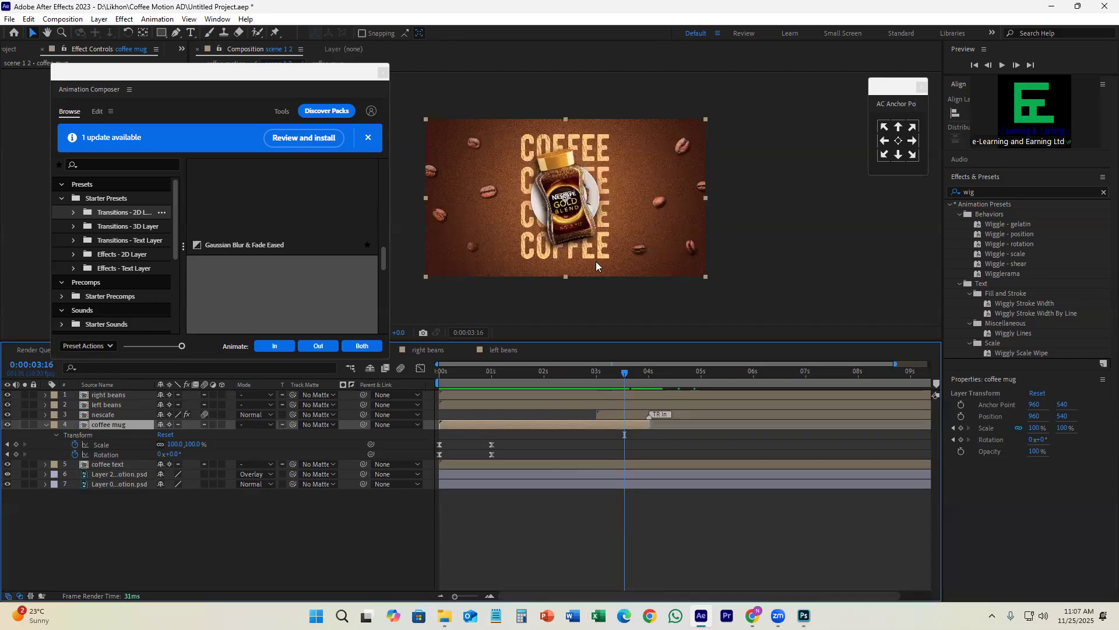
{"action": "scroll", "coordinate": [308, 266], "scroll_direction": "down", "scroll_amount": 2}
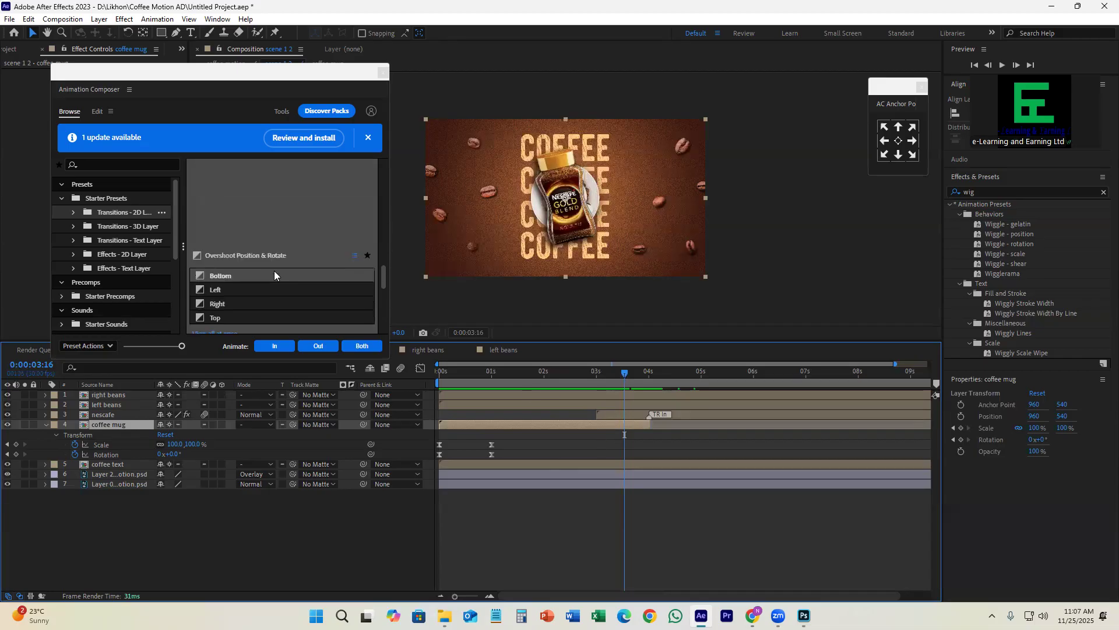
{"action": "scroll", "coordinate": [284, 222], "scroll_direction": "down", "scroll_amount": 1}
{"action": "scroll", "coordinate": [266, 199], "scroll_direction": "up", "scroll_amount": 1}
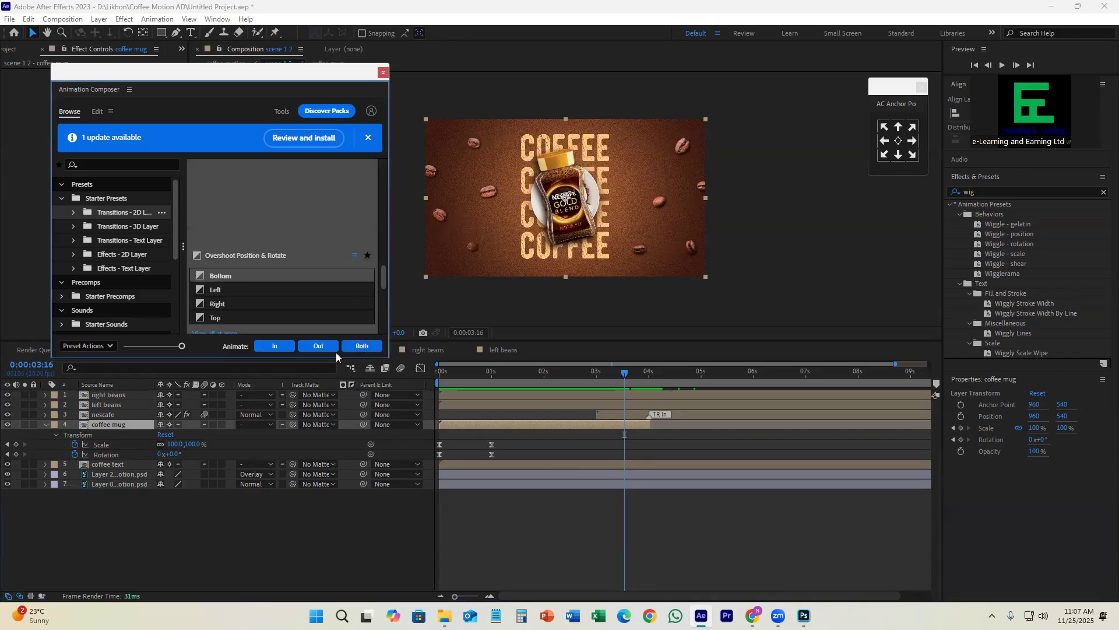
{"action": "left_click", "coordinate": [318, 346]}
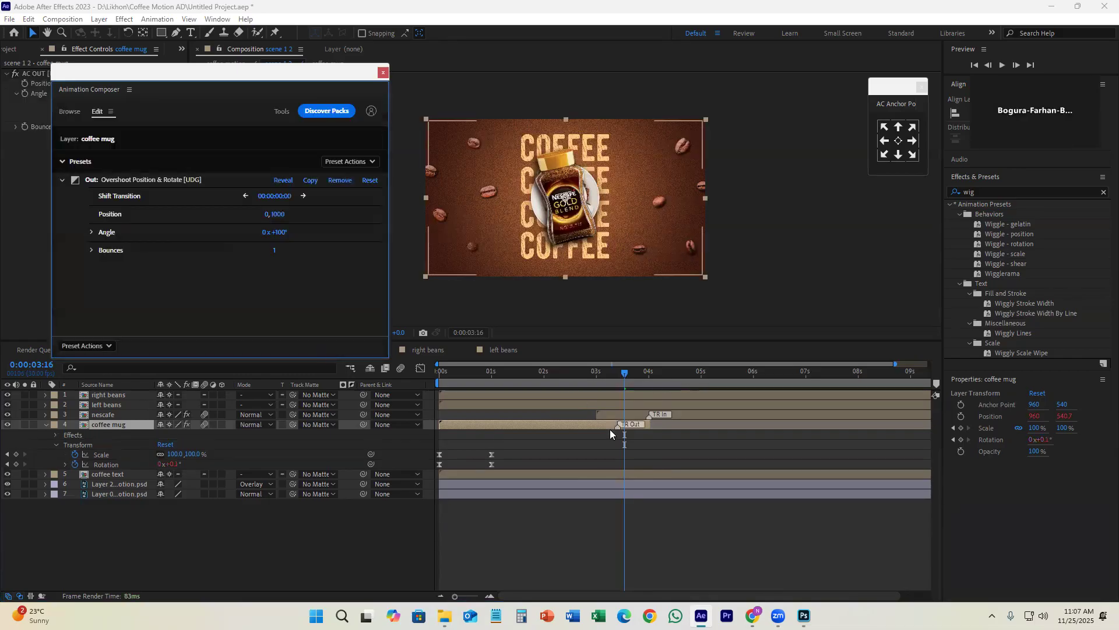
{"action": "left_click_drag", "start_coordinate": [620, 425], "coordinate": [595, 427]}
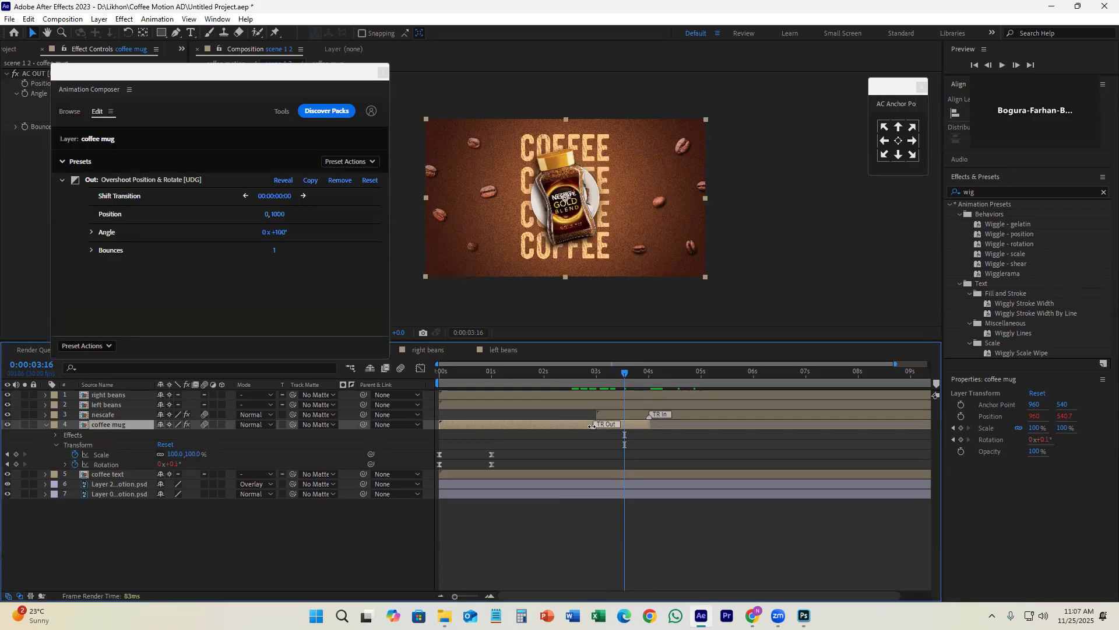
{"action": "mouse_move", "coordinate": [596, 376]}
{"action": "left_mouse_down"}
{"action": "mouse_move", "coordinate": [591, 385]}
{"action": "mouse_move", "coordinate": [592, 372]}
{"action": "mouse_move", "coordinate": [650, 389]}
{"action": "left_mouse_up"}
{"action": "key", "text": "ctrl+z"}
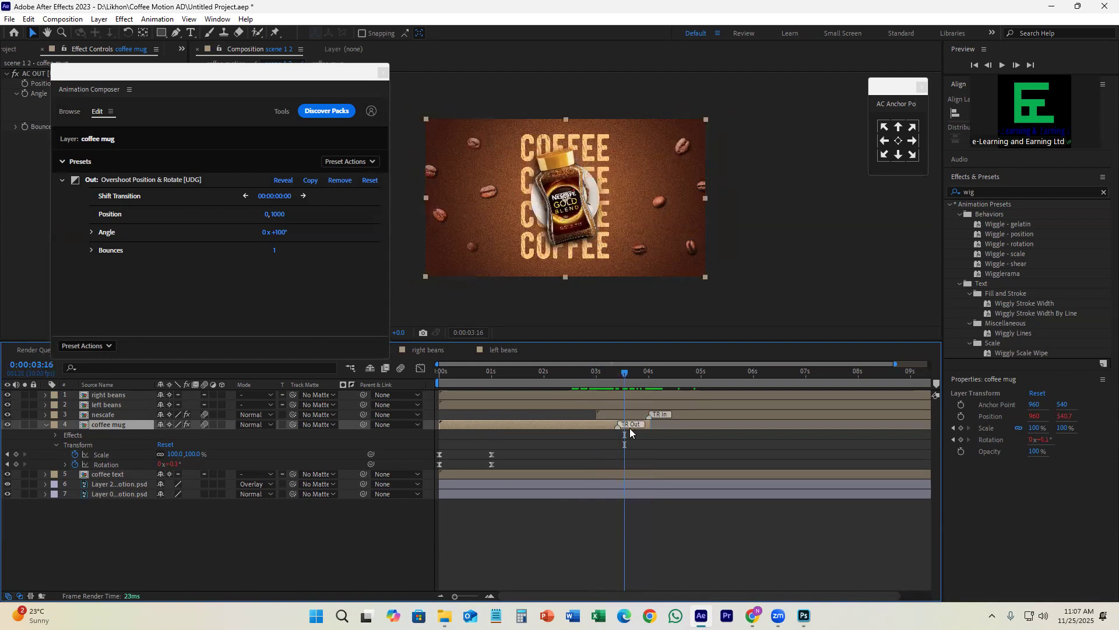
{"action": "key", "text": "ctrl+z"}
Step: Try the Overshoot Scale From Anchor Point preset from the 2D layer transitions as the coffee mug's In transition
{"action": "scroll", "coordinate": [262, 281], "scroll_direction": "down", "scroll_amount": 5}
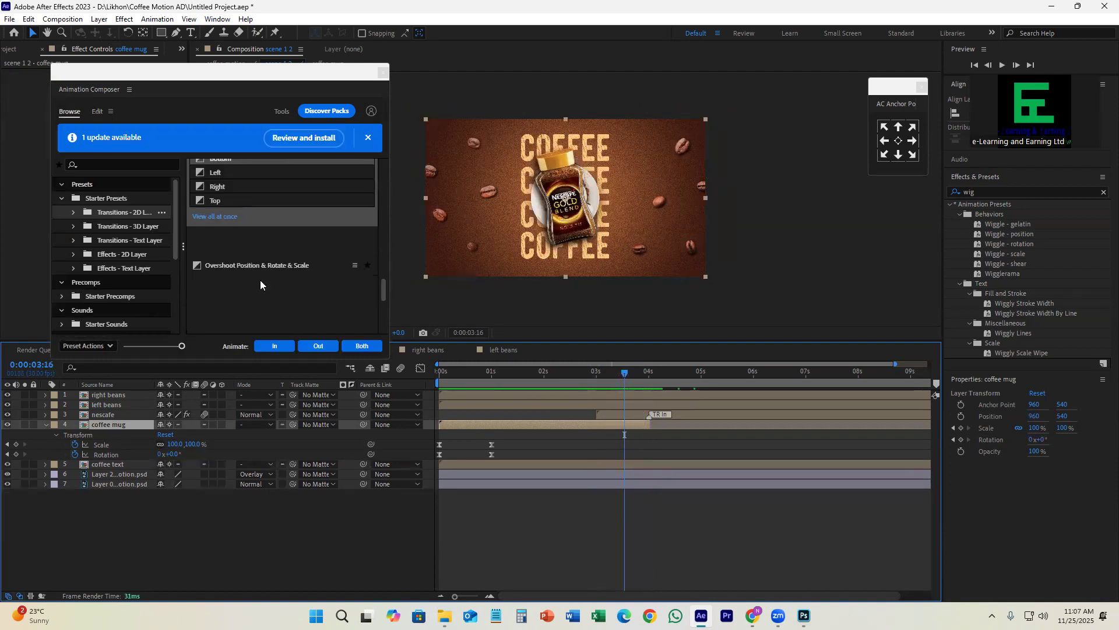
{"action": "left_click", "coordinate": [123, 215]}
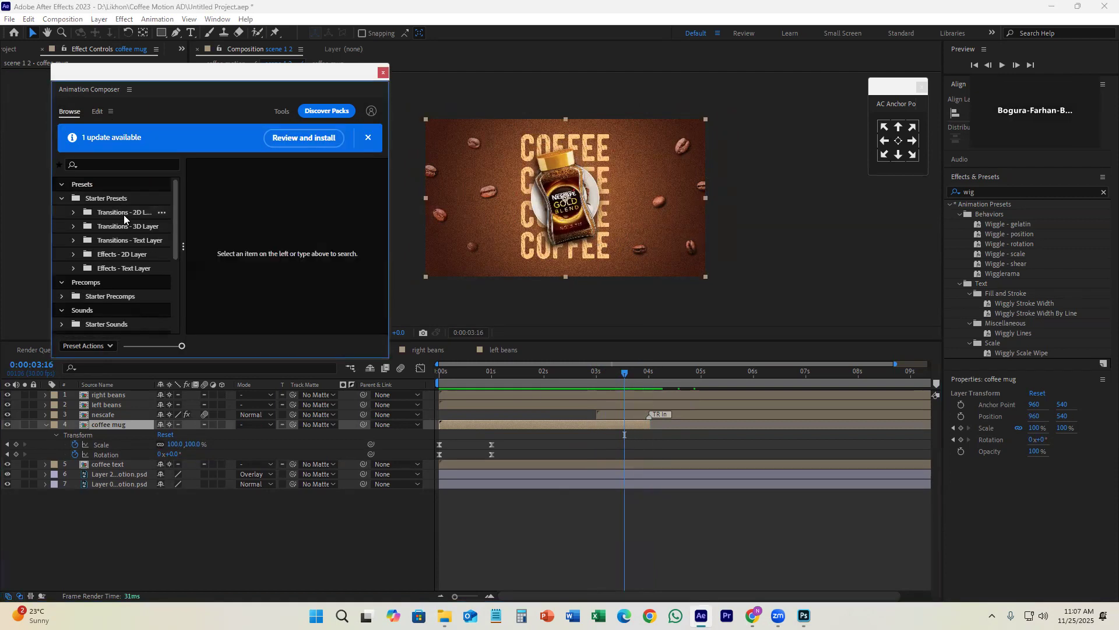
{"action": "left_click", "coordinate": [73, 213]}
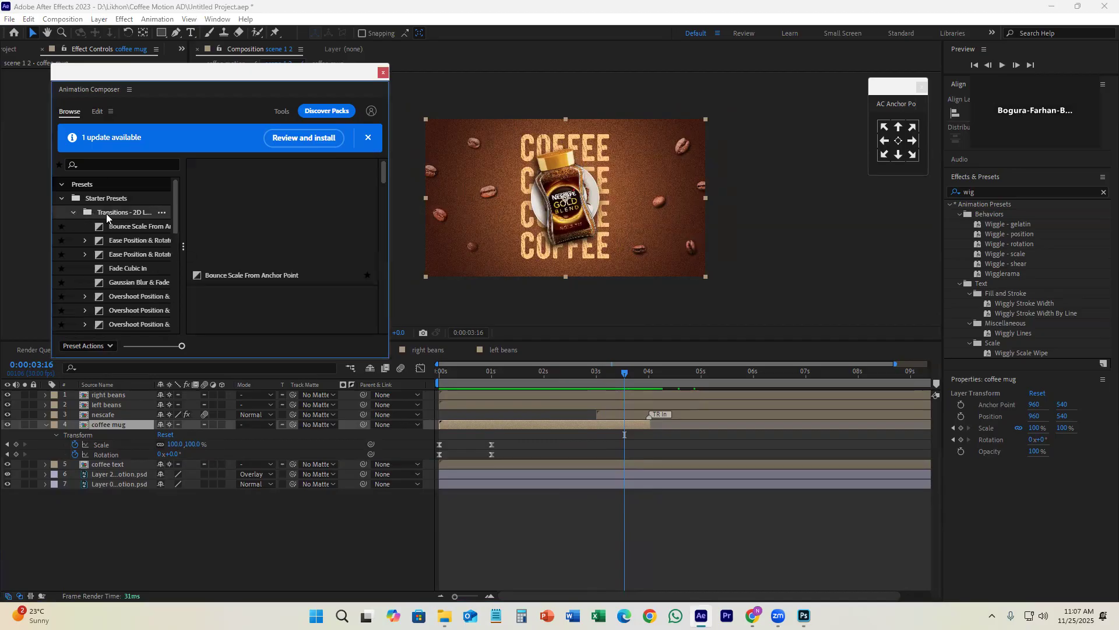
{"action": "left_click", "coordinate": [131, 217]}
{"action": "scroll", "coordinate": [313, 247], "scroll_direction": "down", "scroll_amount": 5}
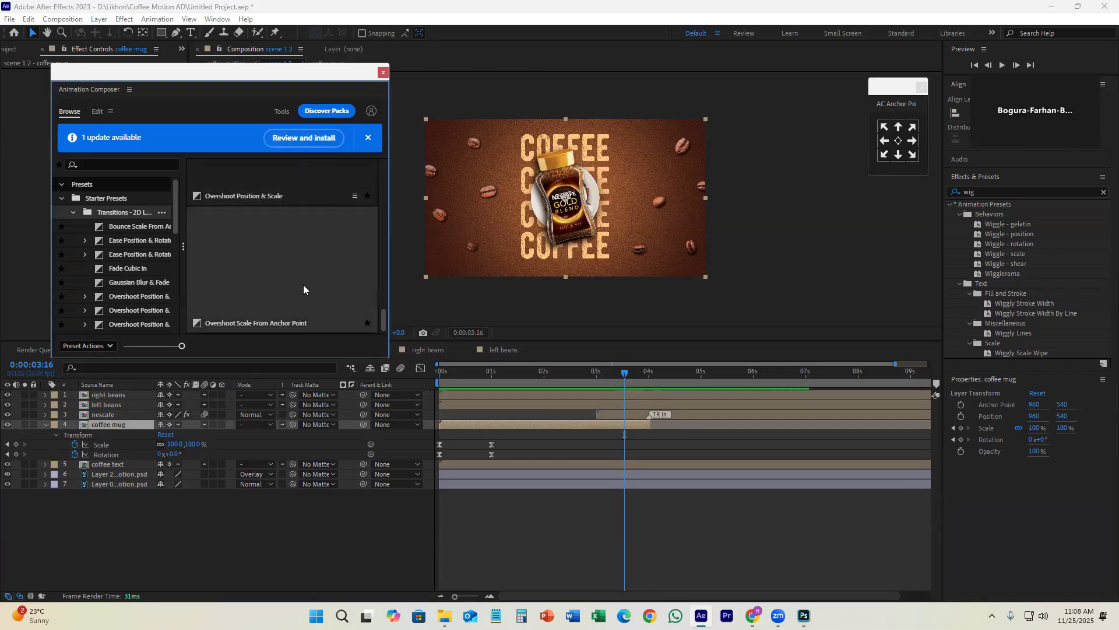
{"action": "left_click", "coordinate": [279, 263]}
{"action": "left_click", "coordinate": [282, 349]}
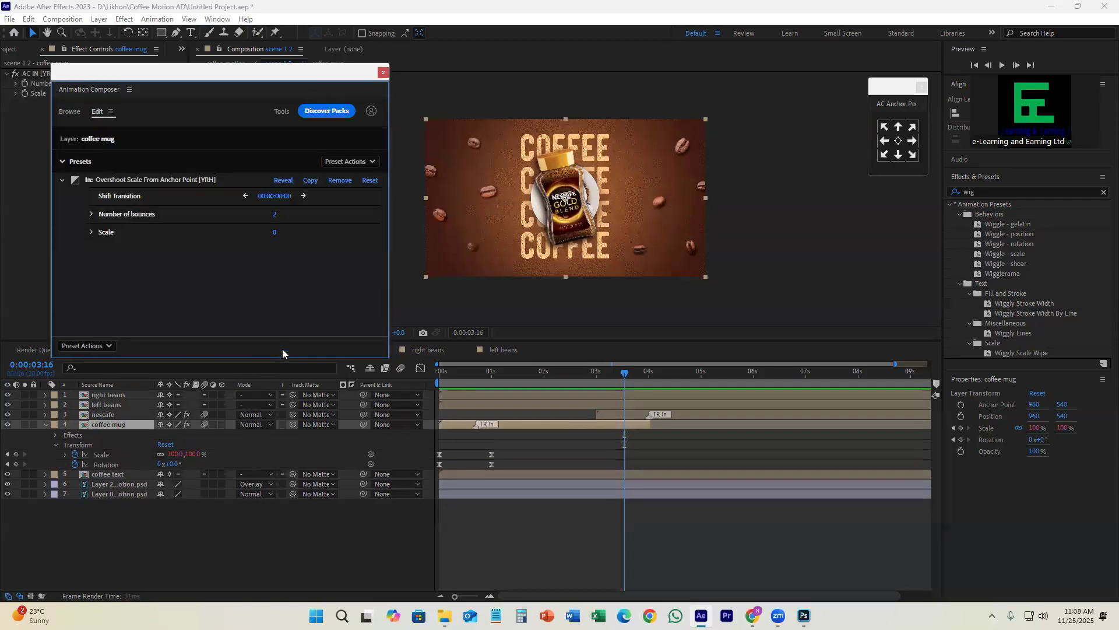
{"action": "left_click_drag", "start_coordinate": [471, 383], "coordinate": [501, 422]}
{"action": "key", "text": "ctrl+z"}
Step: Apply the Overshoot Scale From Anchor Point preset to the coffee mug layer as an Out transition, and scrub through it
{"action": "scroll", "coordinate": [252, 287], "scroll_direction": "down", "scroll_amount": 5}
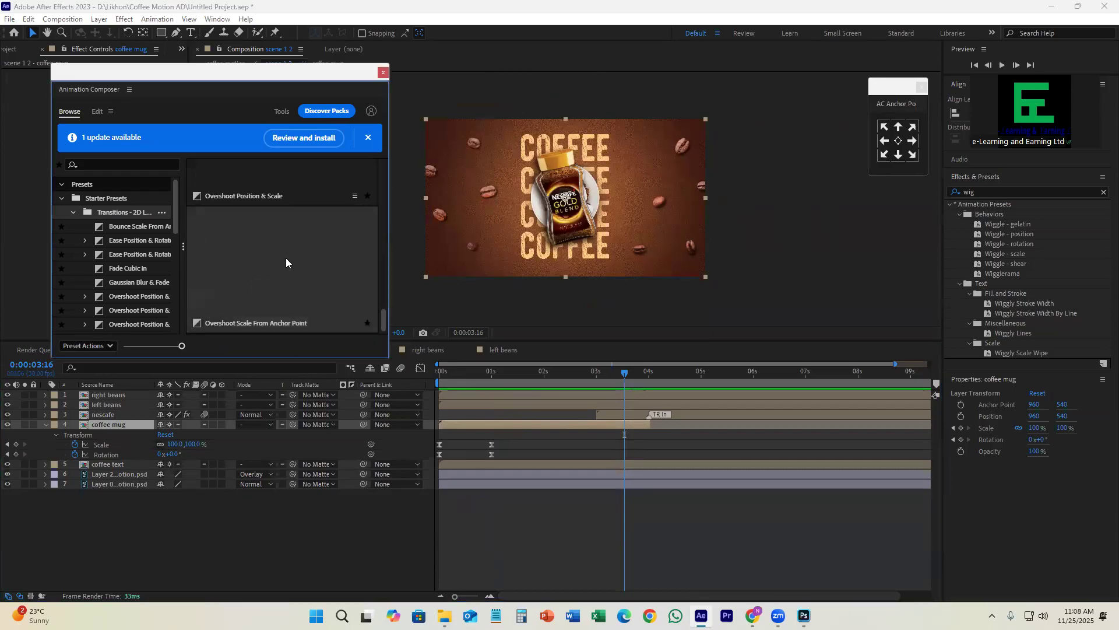
{"action": "mouse_move", "coordinate": [280, 220]}
{"action": "left_click", "coordinate": [310, 348]}
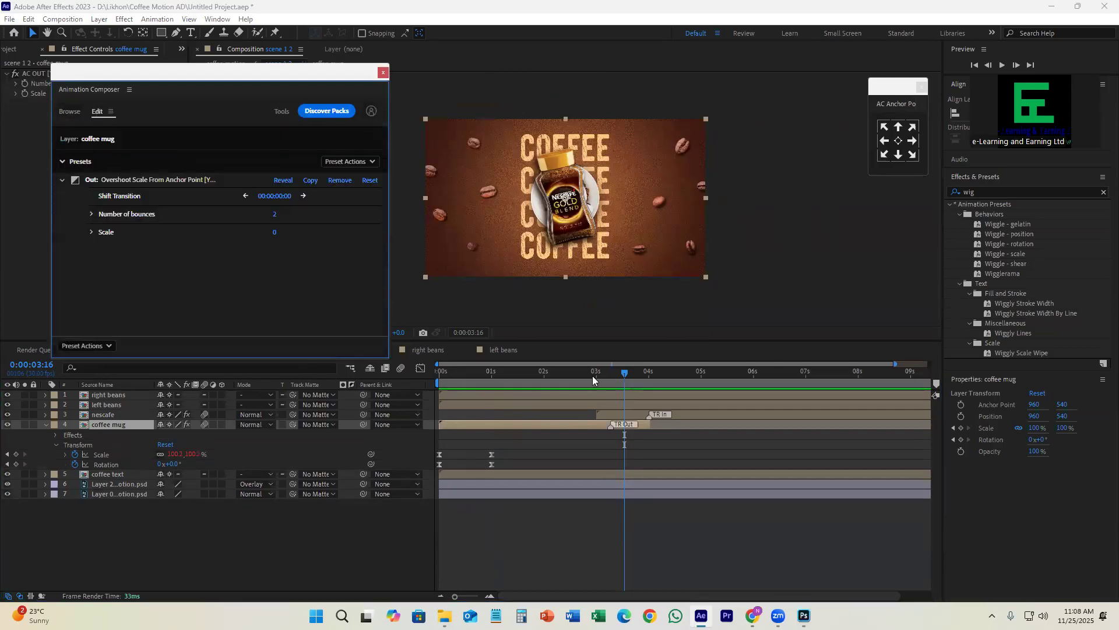
{"action": "left_click_drag", "start_coordinate": [618, 370], "coordinate": [650, 389]}
{"action": "left_click_drag", "start_coordinate": [610, 426], "coordinate": [594, 424]}
{"action": "left_click_drag", "start_coordinate": [594, 388], "coordinate": [645, 425]}
{"action": "key", "text": "ctrl+z"}
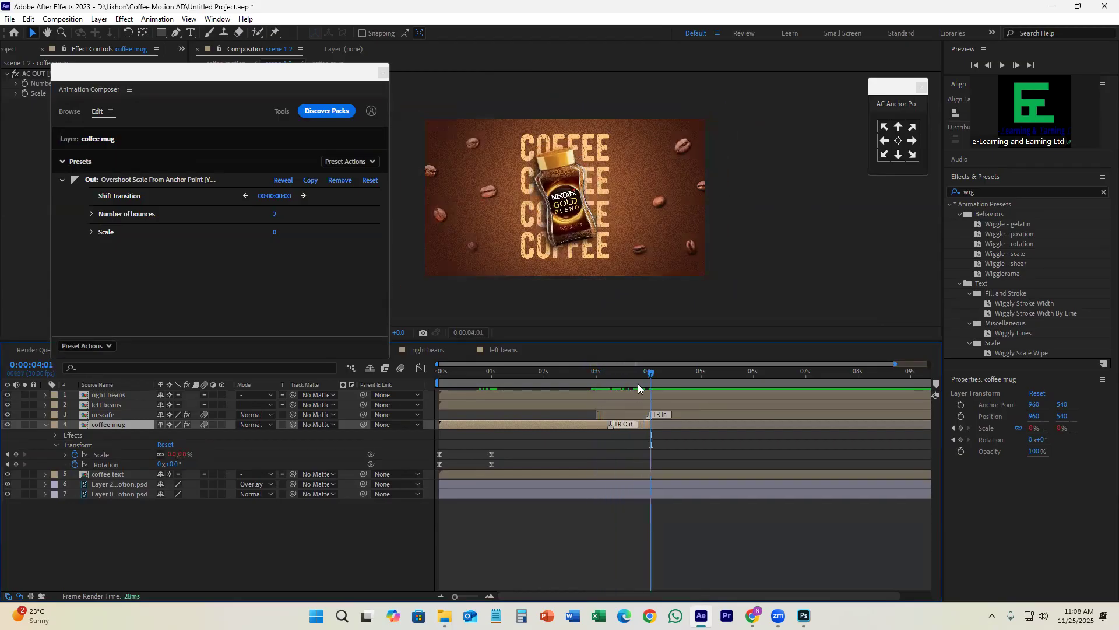
Step: Retime the mug-to-jar handover, with the mug's Out transition from about 2.5 to 3.5 seconds and the nescafe layer starting at about 3.3 seconds
{"action": "mouse_move", "coordinate": [635, 374]}
{"action": "left_mouse_down"}
{"action": "mouse_move", "coordinate": [607, 381]}
{"action": "mouse_move", "coordinate": [646, 397]}
{"action": "mouse_move", "coordinate": [633, 414]}
{"action": "left_mouse_up"}
{"action": "left_click", "coordinate": [642, 414]}
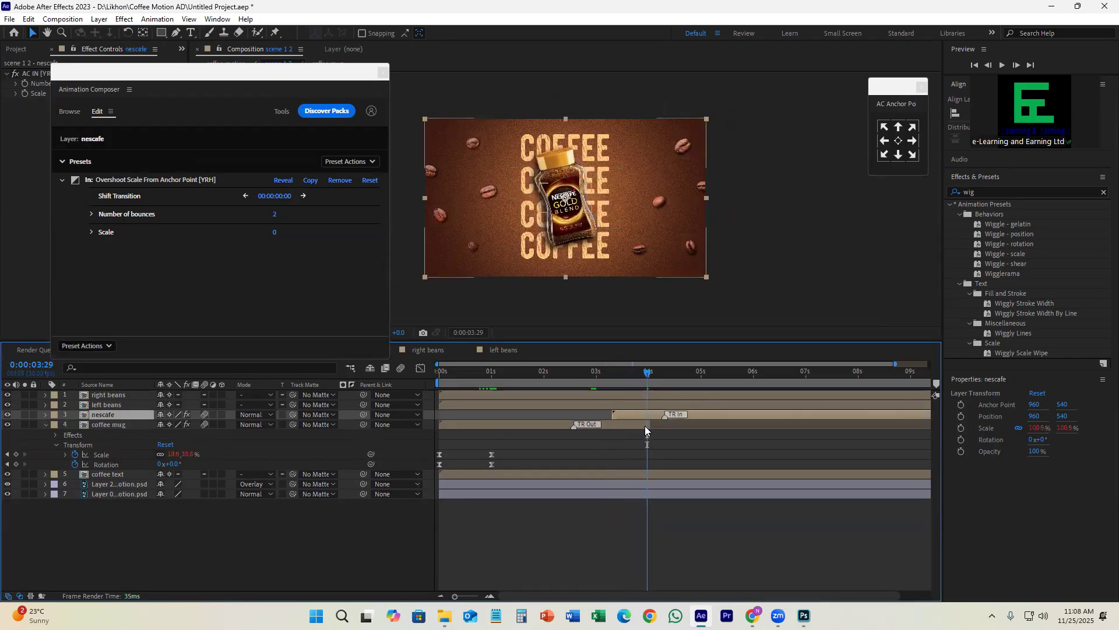
{"action": "left_click", "coordinate": [645, 426]}
{"action": "left_click_drag", "start_coordinate": [619, 425], "coordinate": [624, 425]}
Step: Preview the change from coffee mug to Nescafe jar, starting from about 0:00:02:15
{"action": "left_click_drag", "start_coordinate": [648, 371], "coordinate": [570, 413]}
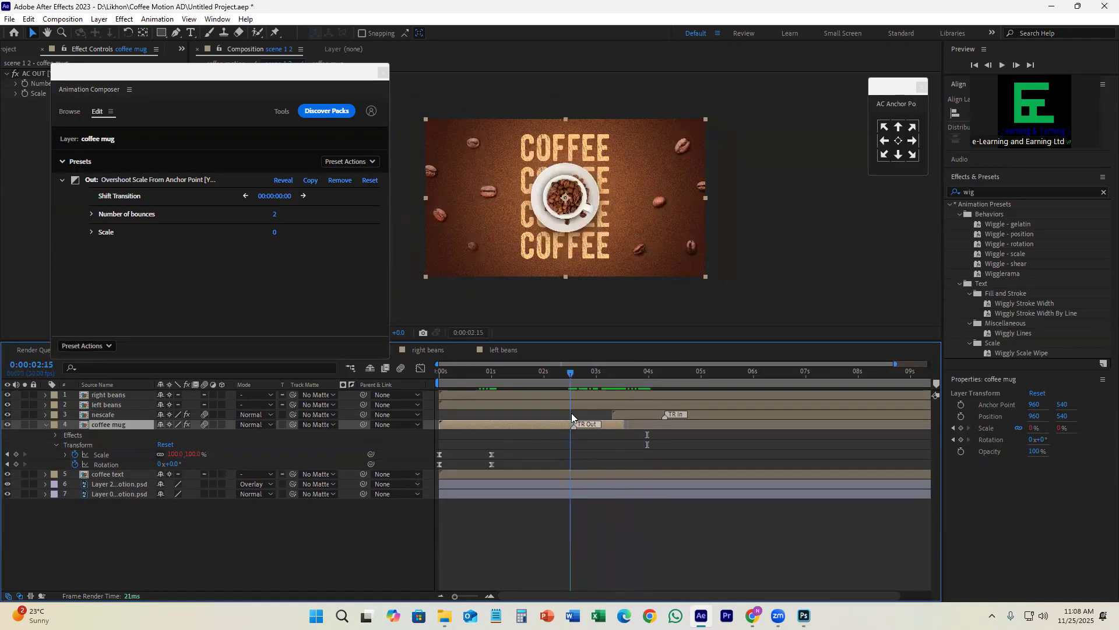
{"action": "key", "text": "space"}
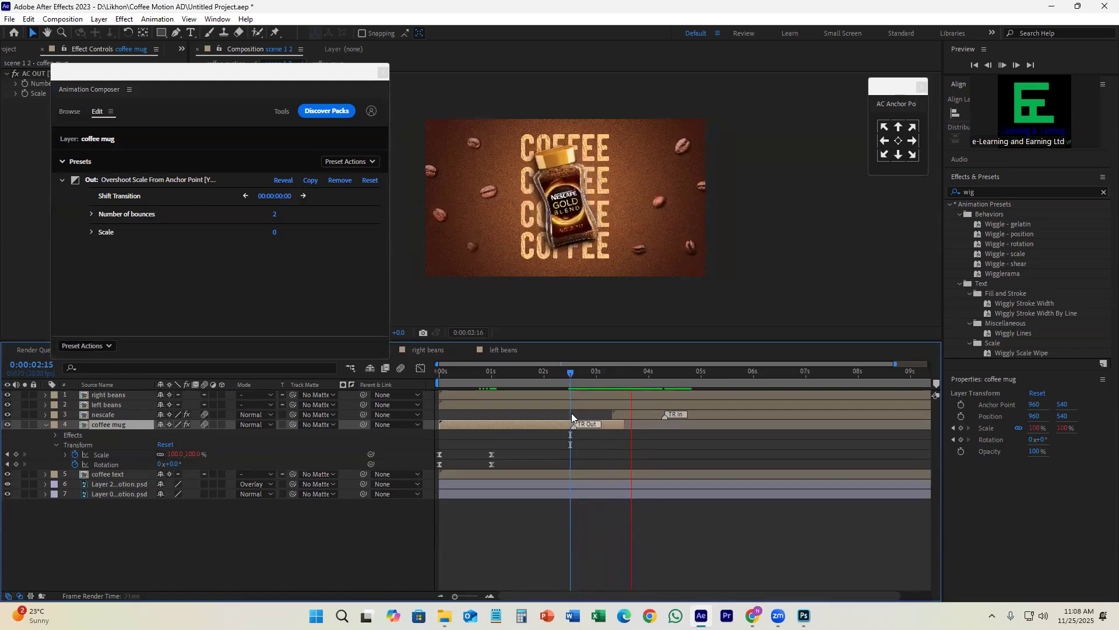
{"action": "key", "text": "space"}
{"action": "left_click_drag", "start_coordinate": [649, 376], "coordinate": [566, 392]}
{"action": "key", "text": "space"}
{"action": "key", "text": "space"}
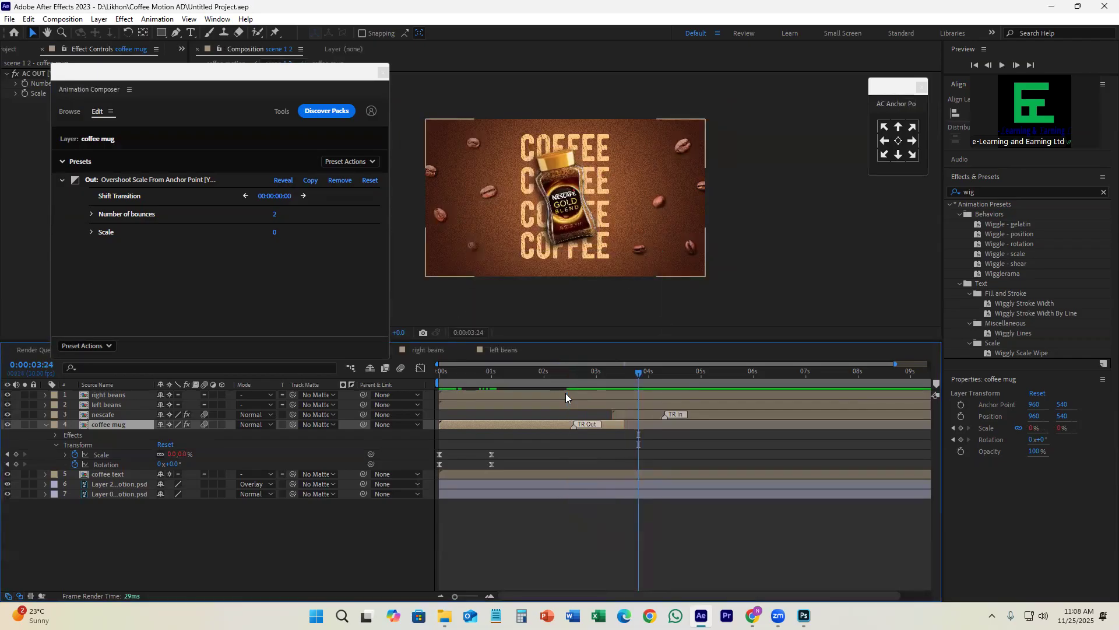
Step: Play the whole animation from the first frame several times to check the mug's exit and the jar's entrance
{"action": "key", "text": "Home"}
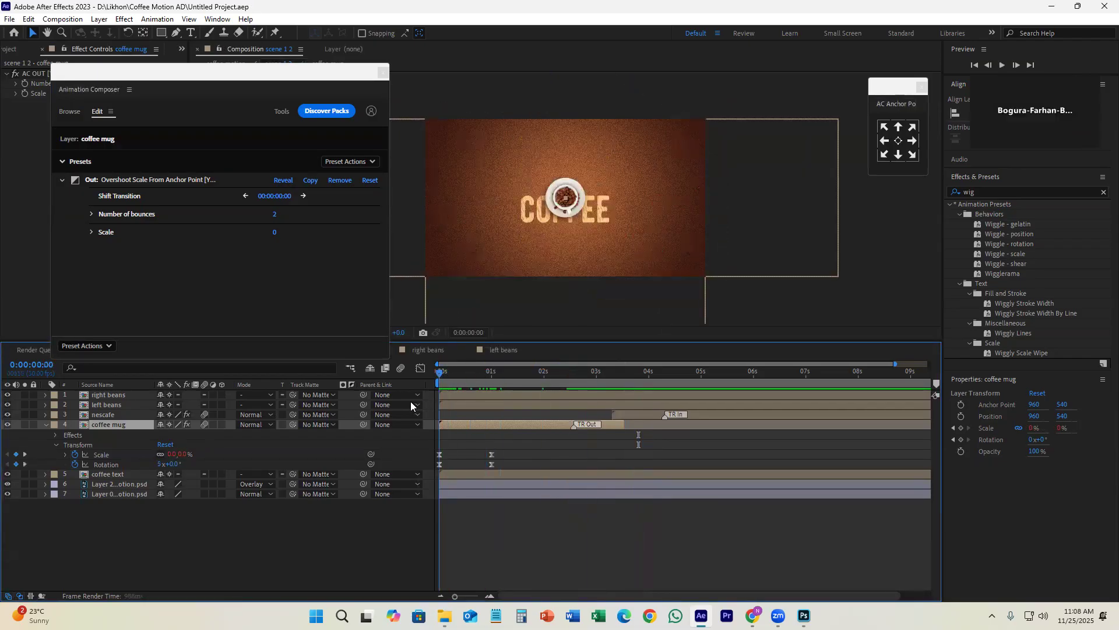
{"action": "key", "text": "space"}
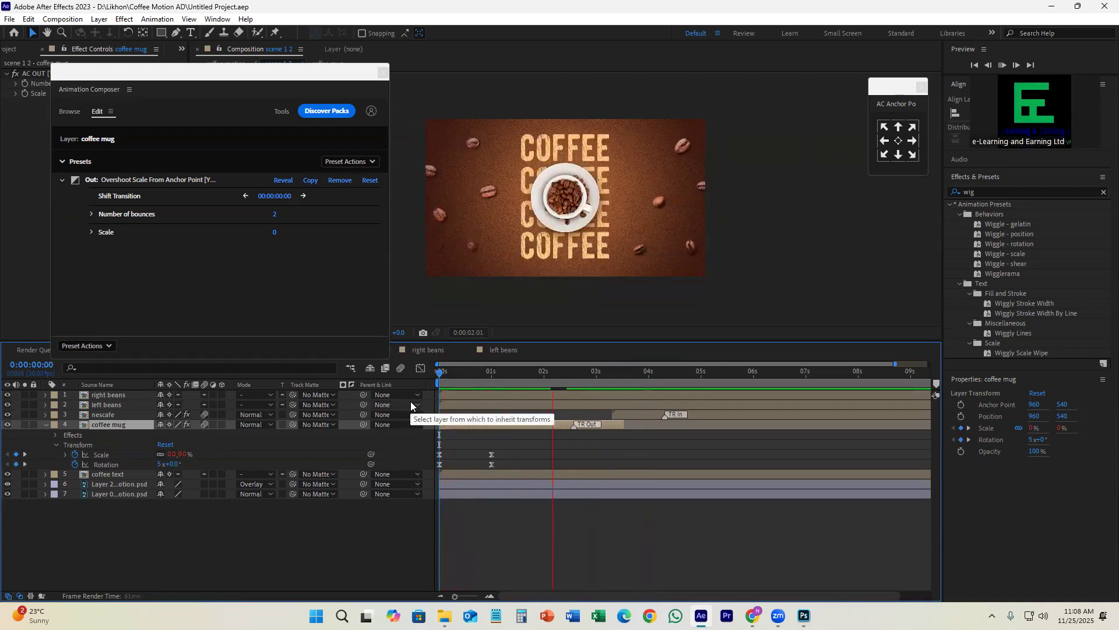
{"action": "key", "text": "space"}
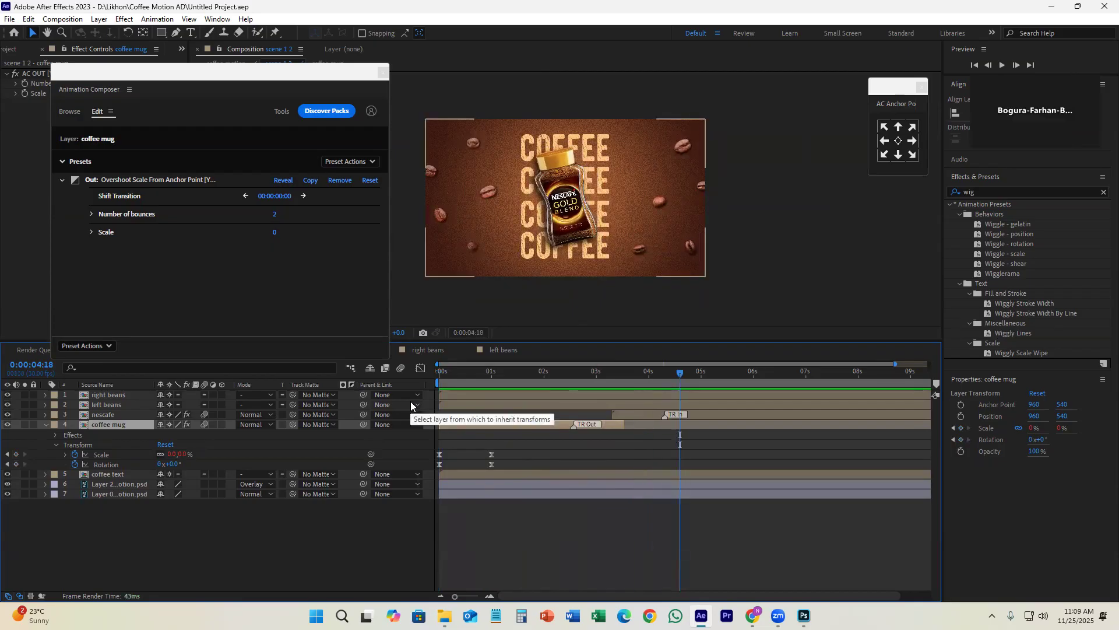
{"action": "left_click_drag", "start_coordinate": [677, 373], "coordinate": [502, 372]}
{"action": "key", "text": "Home"}
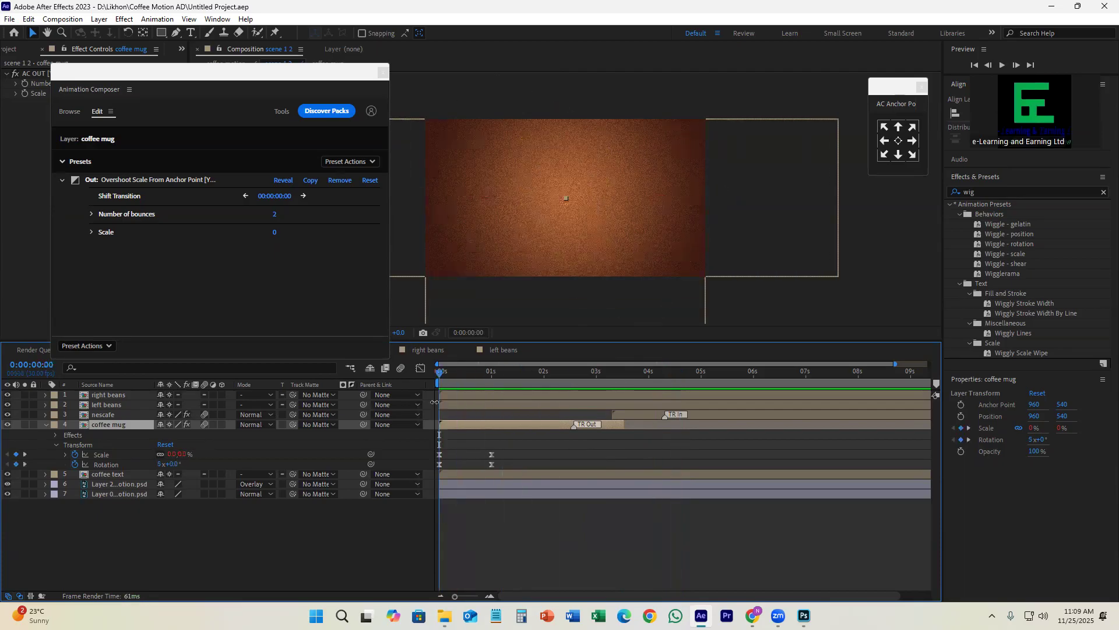
{"action": "key", "text": "space"}
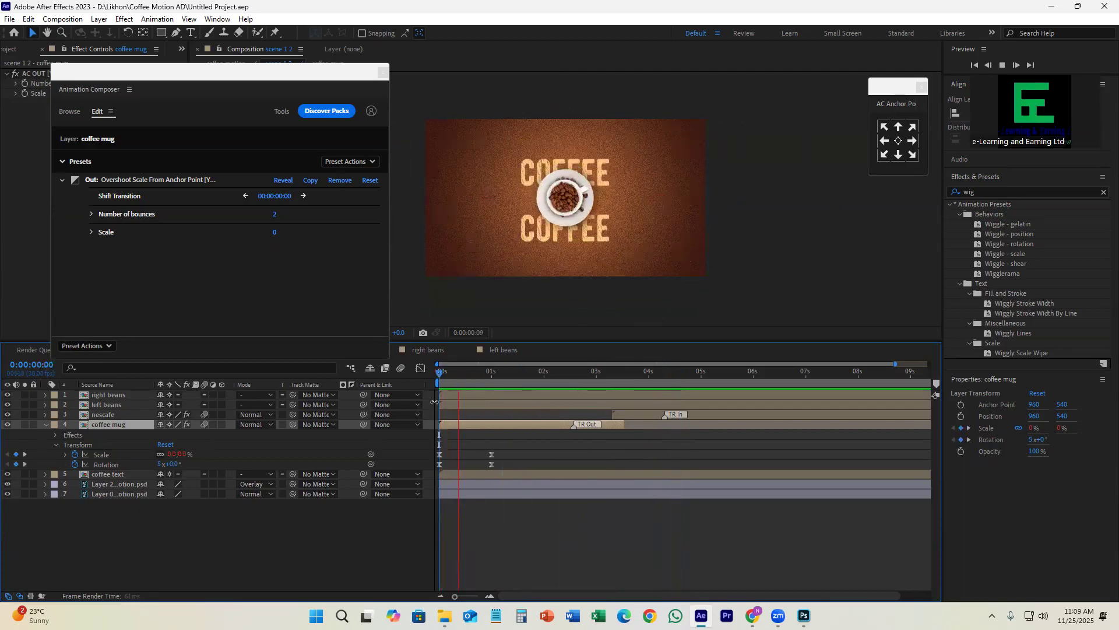
{"action": "key", "text": "space"}
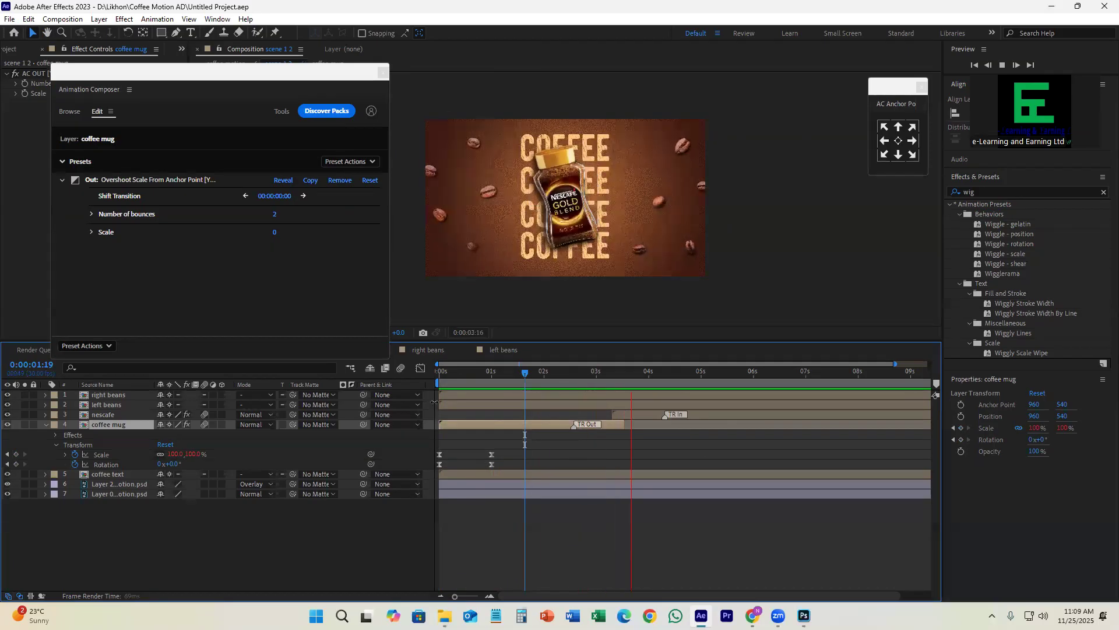
{"action": "key", "text": "space"}
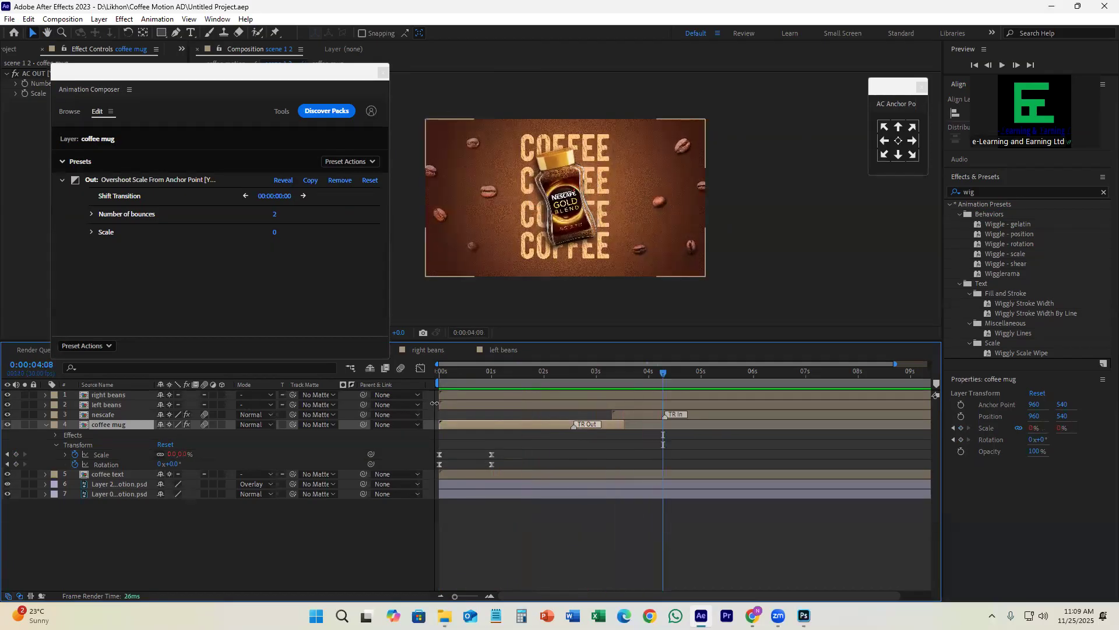
{"action": "key", "text": "space"}
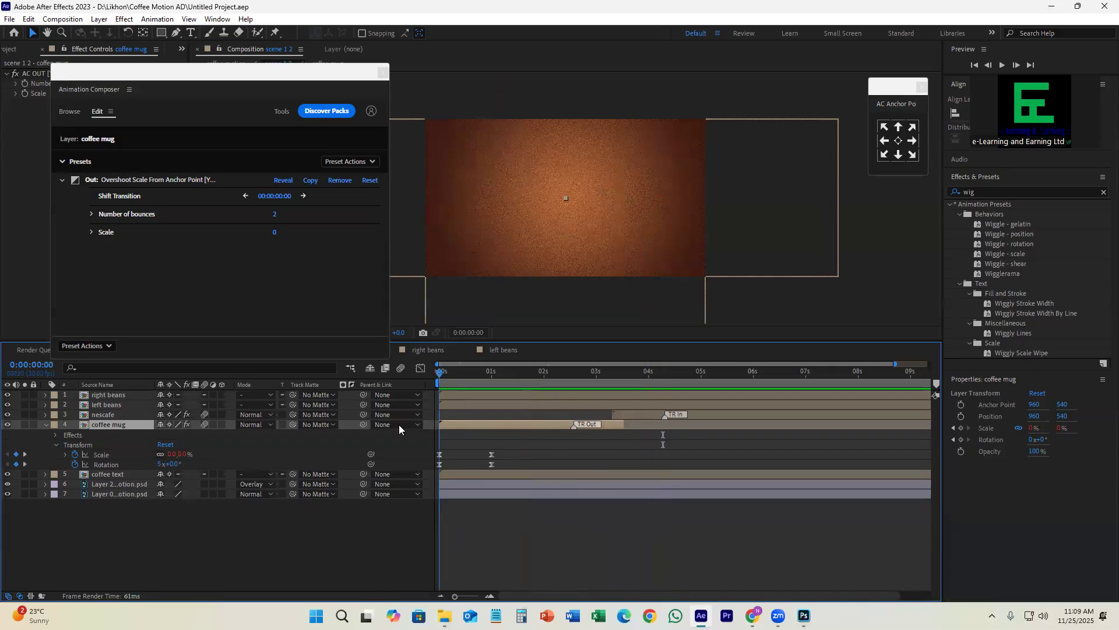
{"action": "key", "text": "space"}
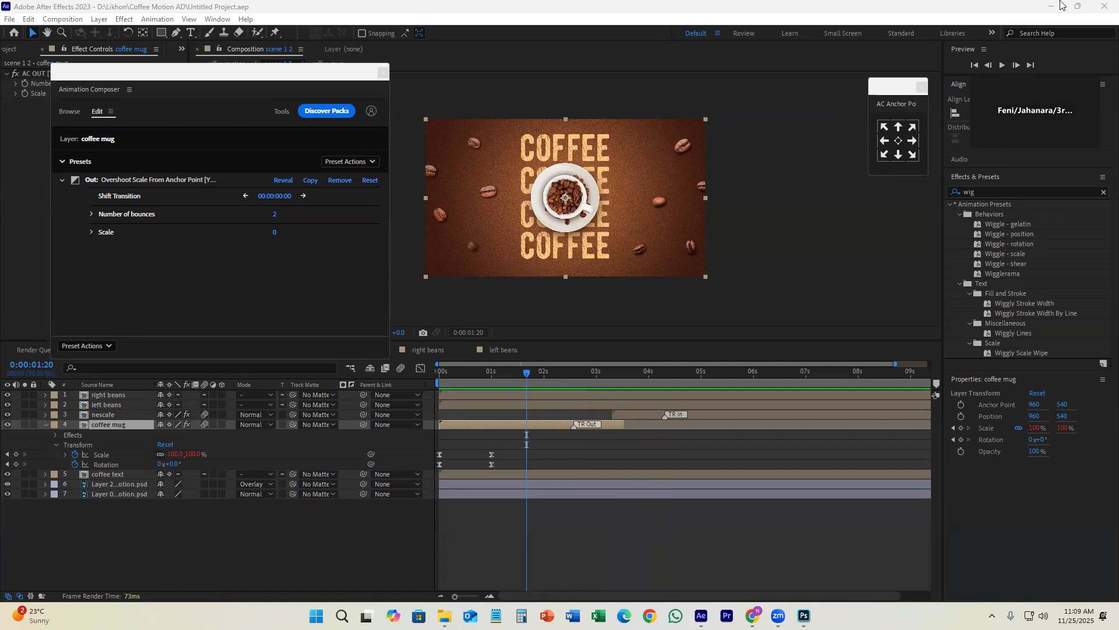
Step: Uncover the coffee mug's AC OUT effect controls by moving the Animation Composer window, and select that effect
{"action": "left_click", "coordinate": [527, 425]}
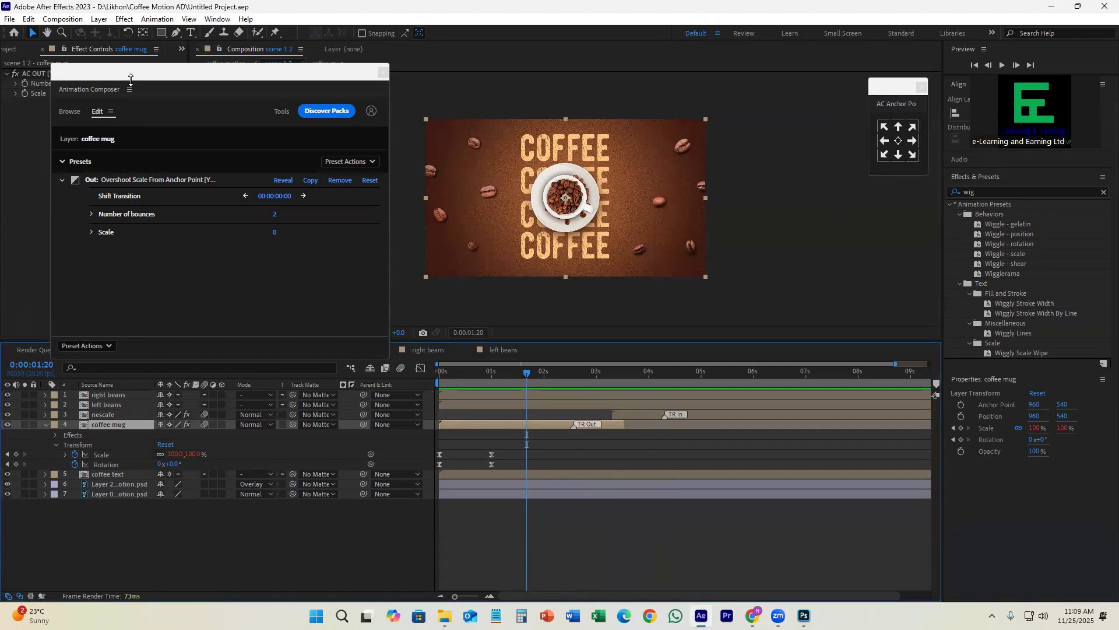
{"action": "left_click_drag", "start_coordinate": [130, 80], "coordinate": [253, 115]}
{"action": "left_click", "coordinate": [65, 76]}
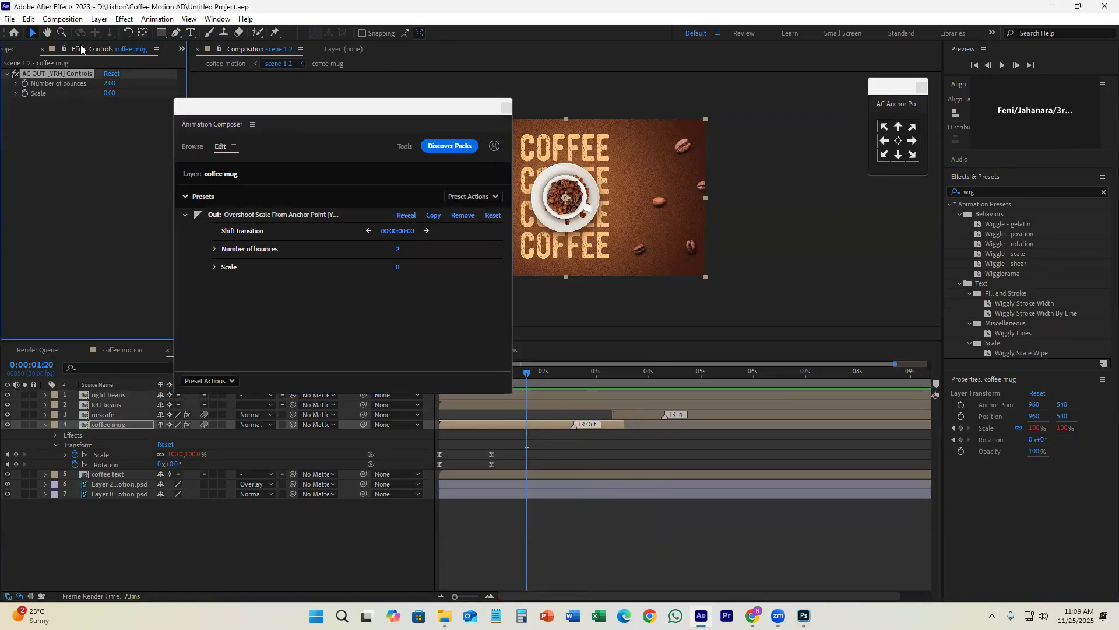
{"action": "left_click_drag", "start_coordinate": [358, 110], "coordinate": [270, 95]}
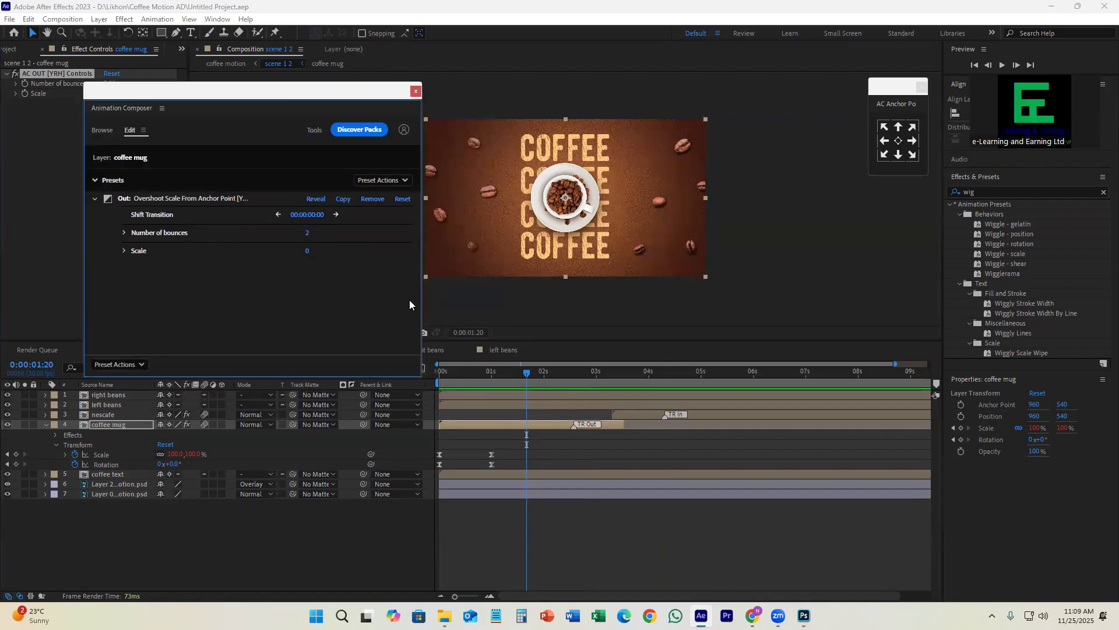
Step: Close the Animation Composer window, preview the mug-to-jar change from 0:00:02:15, and move the current time to 0:00:06:00
{"action": "left_click", "coordinate": [550, 436]}
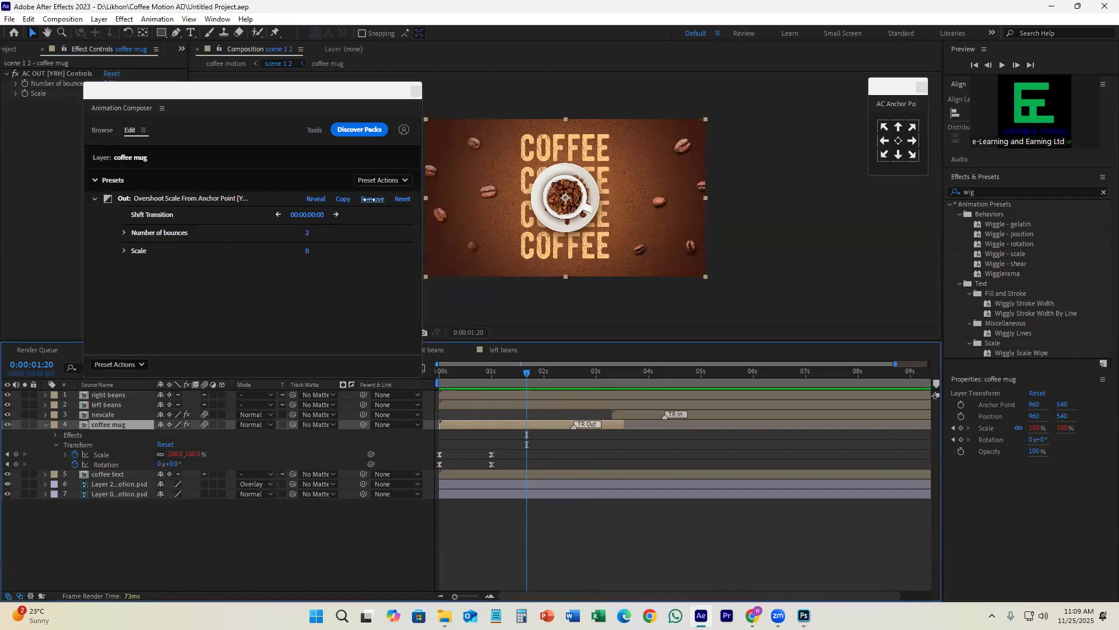
{"action": "left_click", "coordinate": [416, 91]}
{"action": "key", "text": "space"}
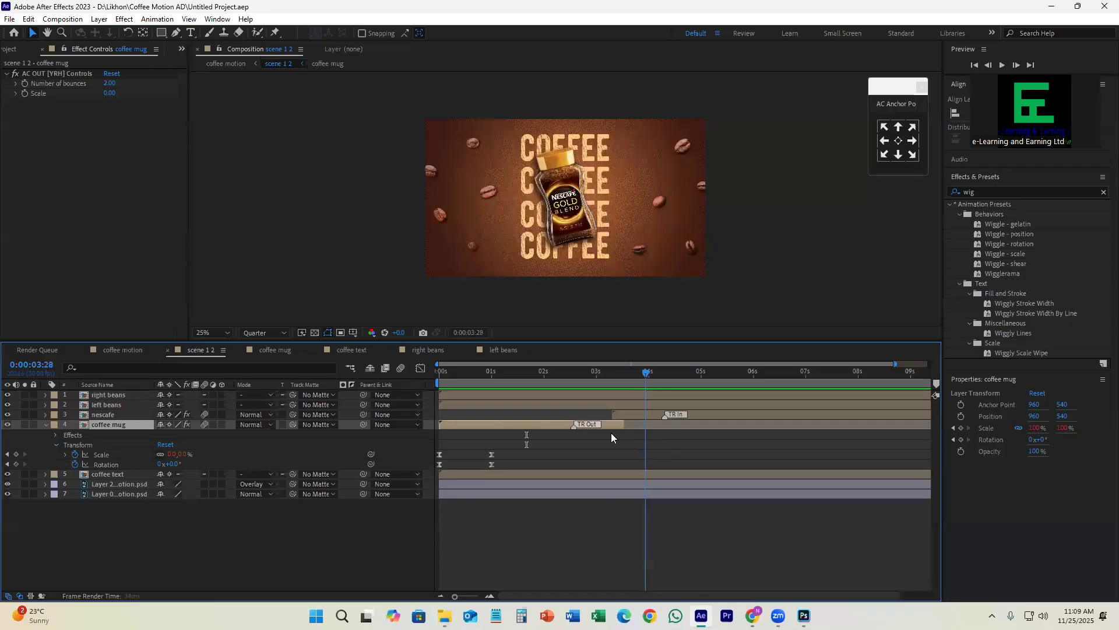
{"action": "left_click_drag", "start_coordinate": [578, 373], "coordinate": [570, 372]}
{"action": "key", "text": "space"}
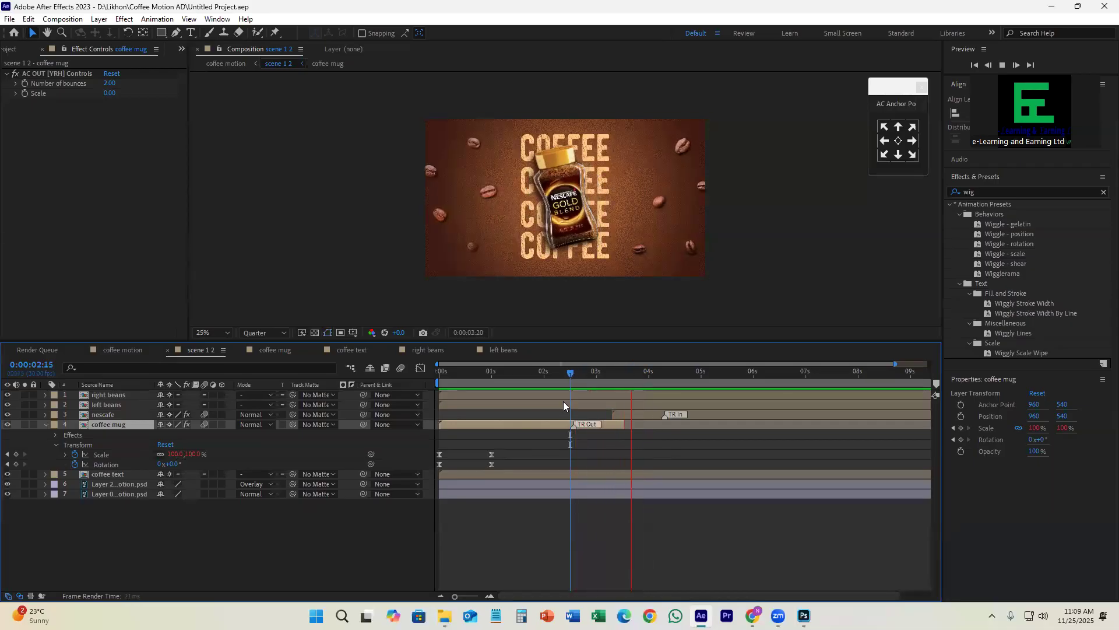
{"action": "key", "text": "space"}
{"action": "left_click_drag", "start_coordinate": [678, 372], "coordinate": [709, 436]}
{"action": "left_click_drag", "start_coordinate": [732, 441], "coordinate": [753, 428]}
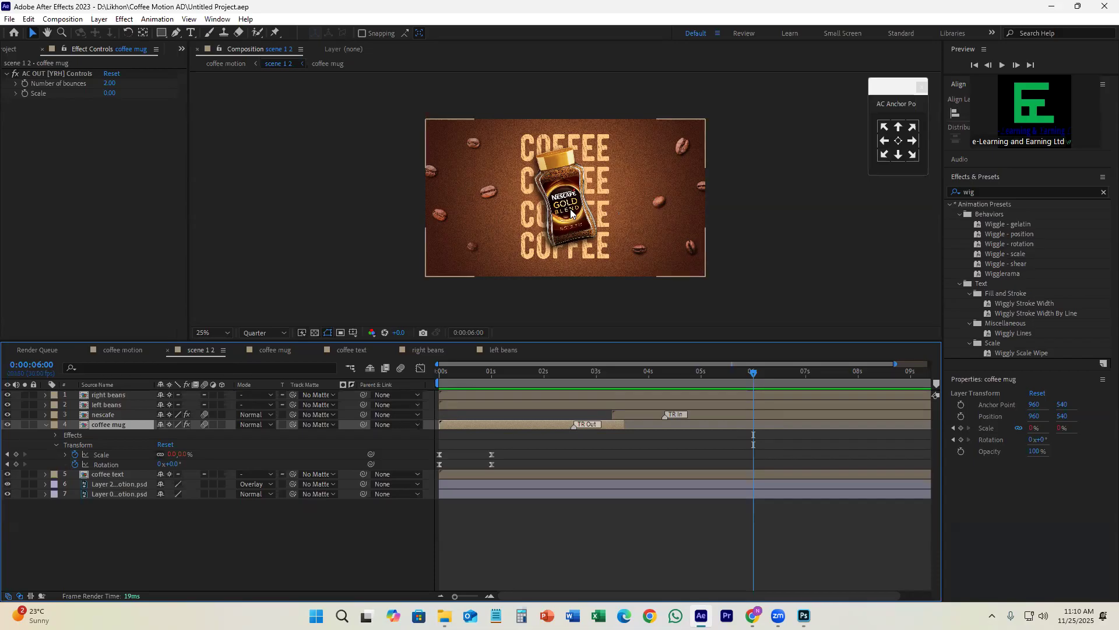
Step: Inspect the position keyframes in the right beans composition and return to scene 1 2
{"action": "left_click", "coordinate": [709, 394]}
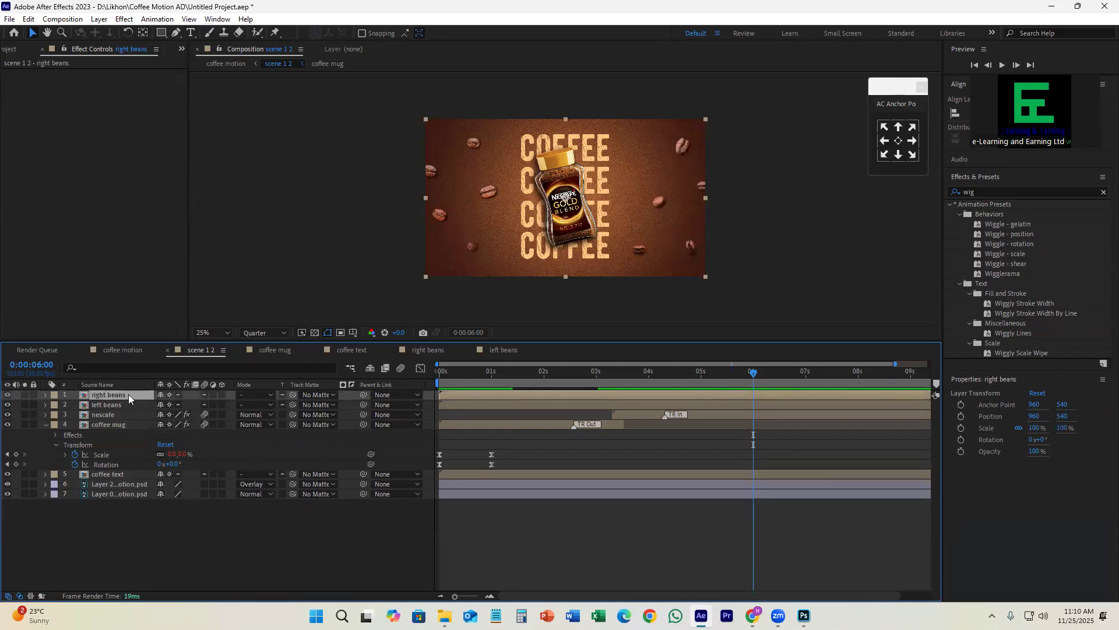
{"action": "double_click", "coordinate": [129, 396]}
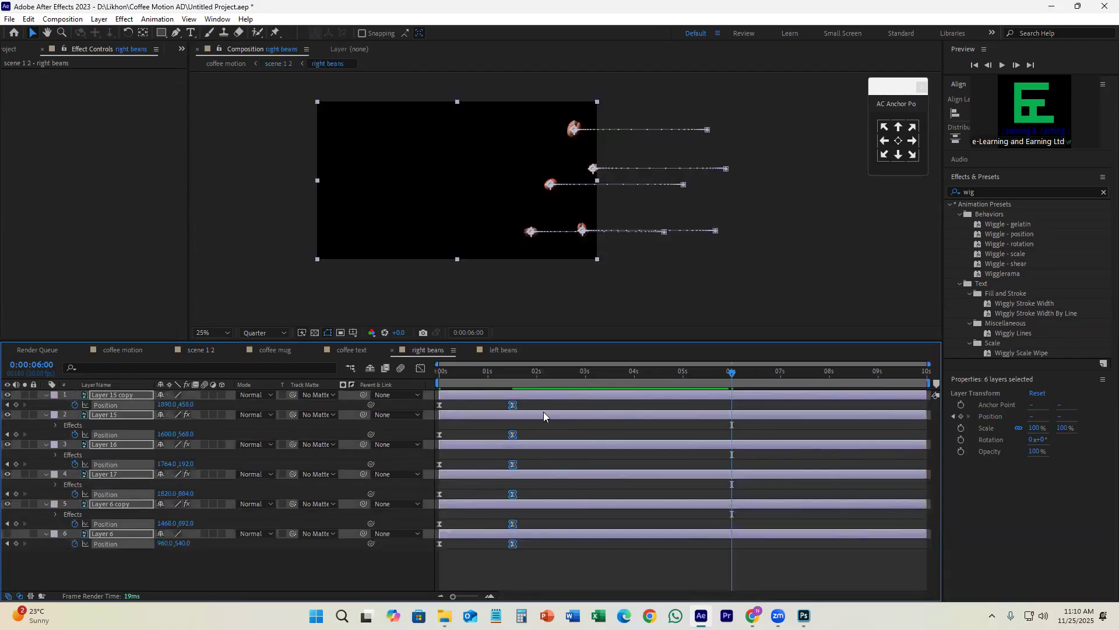
{"action": "left_click", "coordinate": [140, 350]}
{"action": "left_click", "coordinate": [209, 349]}
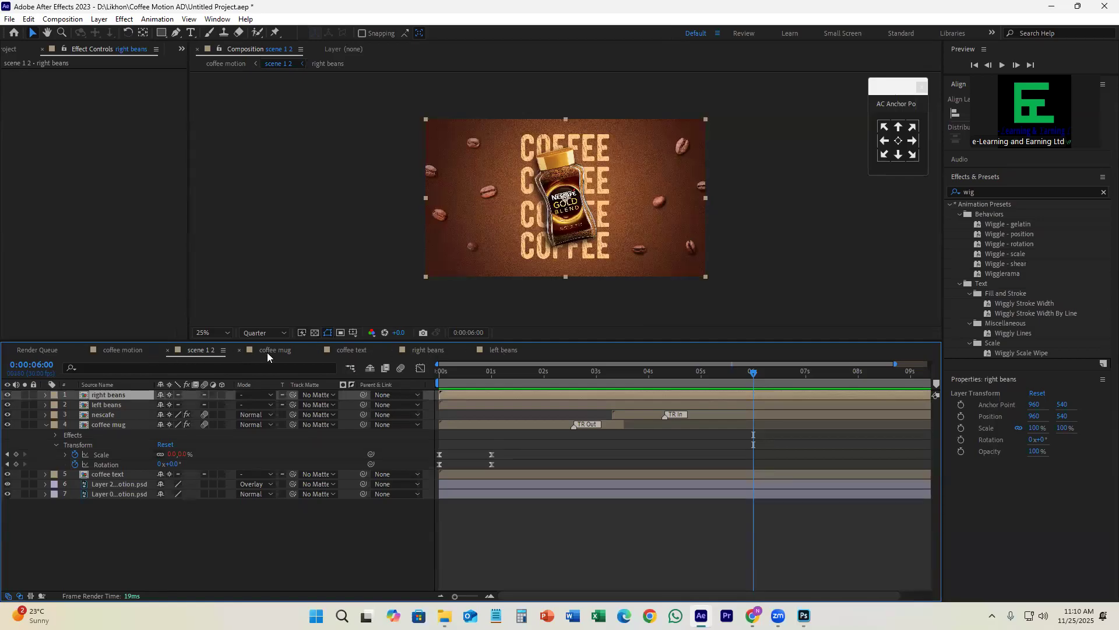
{"action": "left_click", "coordinate": [11, 51]}
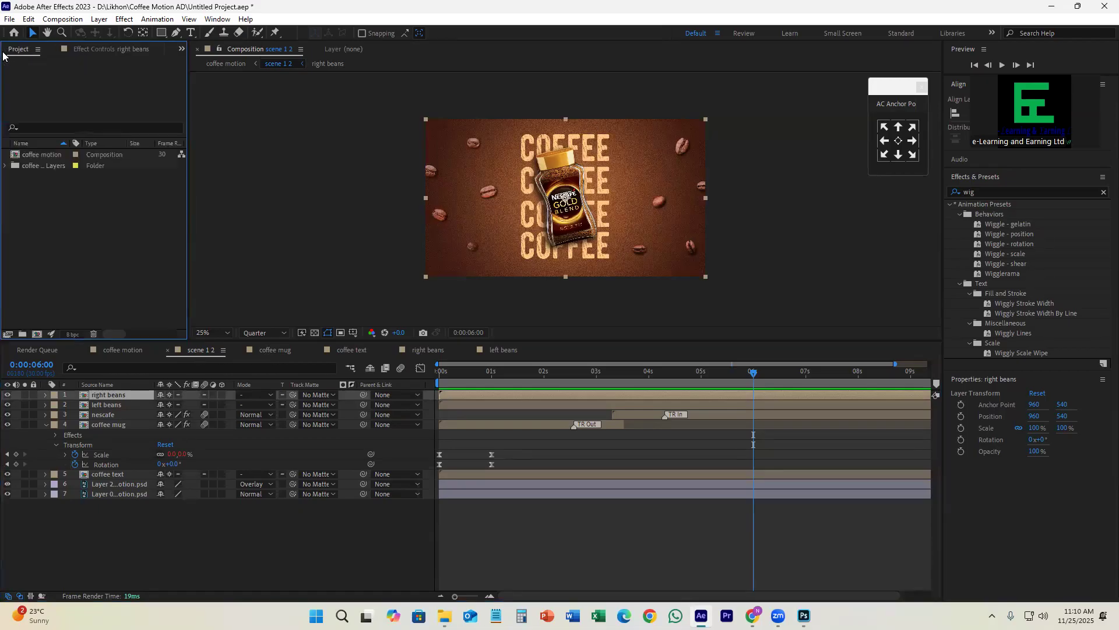
{"action": "left_click", "coordinate": [203, 354]}
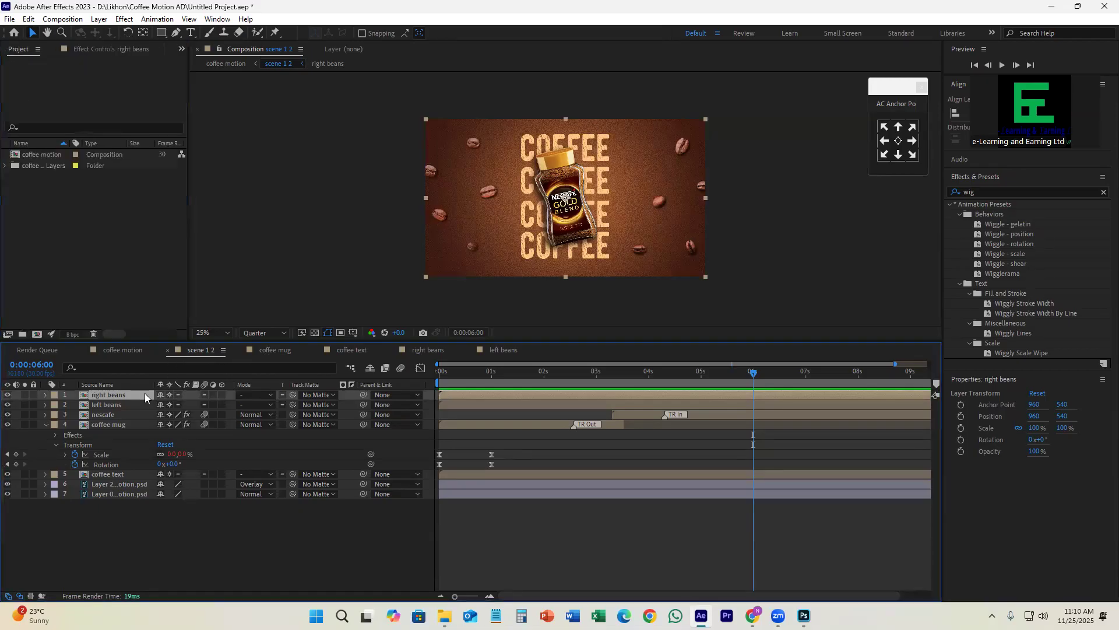
Step: Go through scene 1 2's coffee mug, coffee text, nescafe, left beans and right beans layers one by one
{"action": "left_click", "coordinate": [120, 425]}
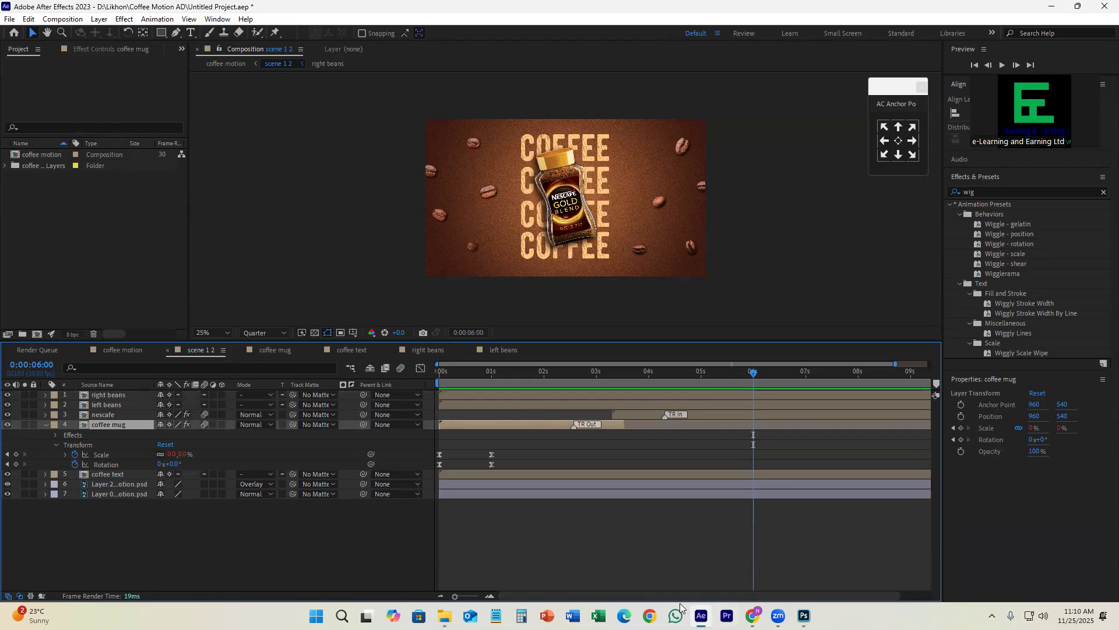
{"action": "left_click", "coordinate": [119, 474]}
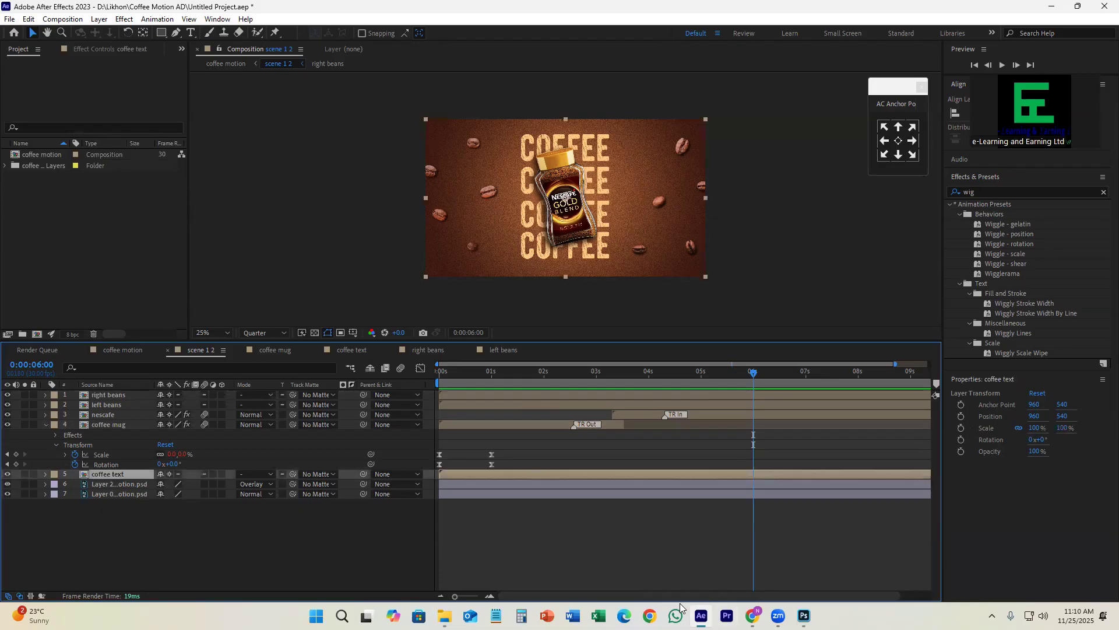
{"action": "left_click", "coordinate": [123, 396]}
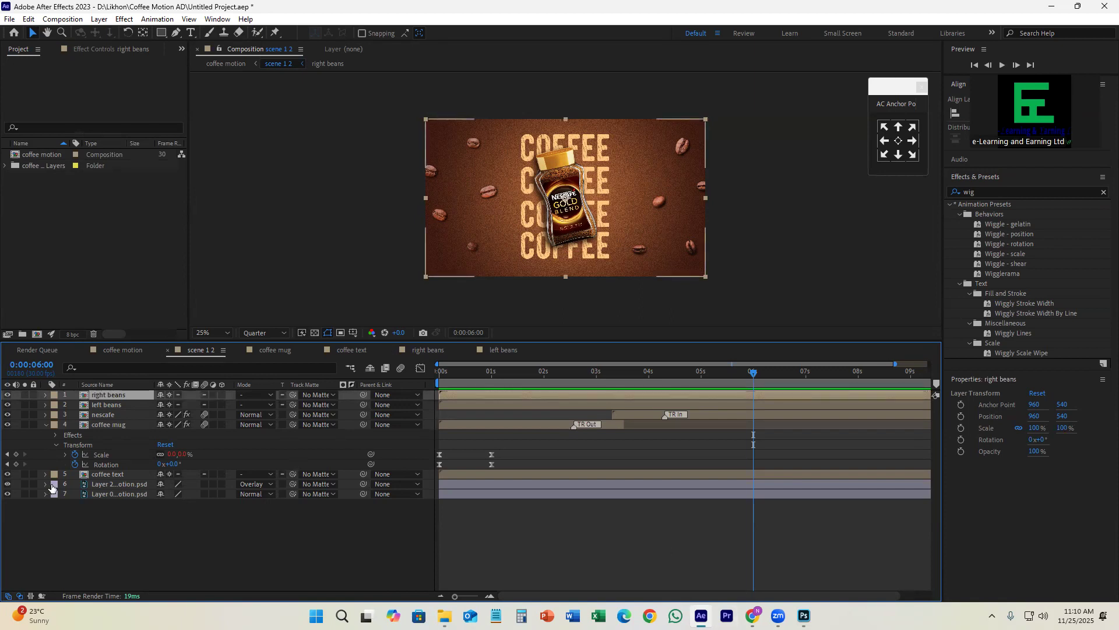
{"action": "left_click", "coordinate": [107, 473]}
{"action": "left_click", "coordinate": [119, 424]}
{"action": "left_click", "coordinate": [117, 414]}
{"action": "left_click", "coordinate": [120, 404]}
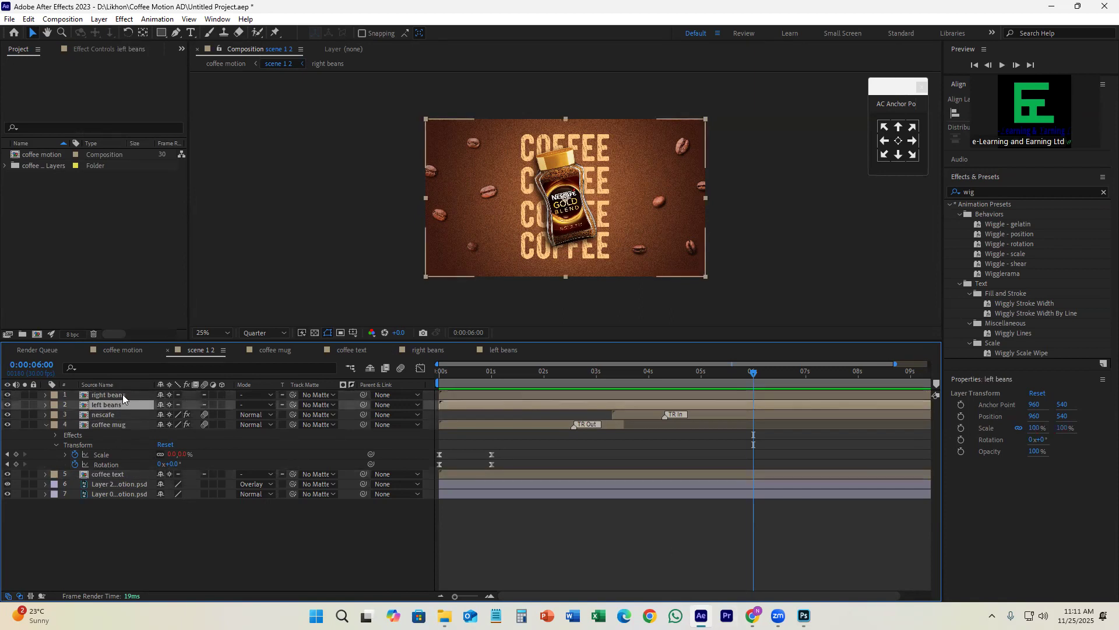
{"action": "left_click", "coordinate": [122, 394]}
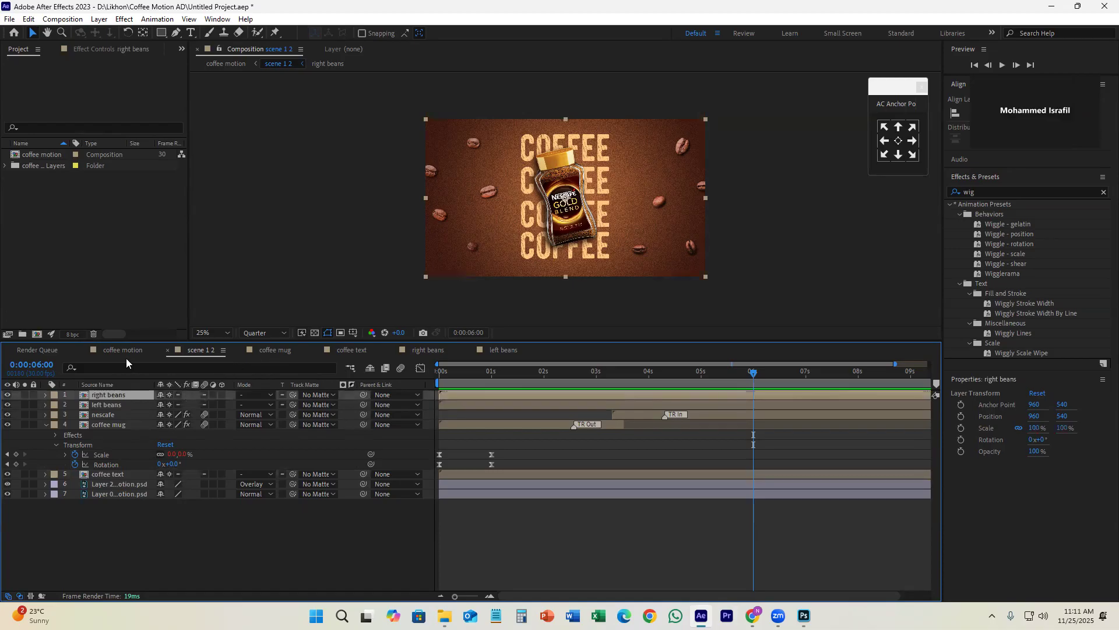
Step: Switch to Photoshop to check coffee motion.psd's scene groups, collapse the scene 1 2 group, and return to After Effects
{"action": "mouse_move", "coordinate": [443, 617]}
{"action": "left_click", "coordinate": [410, 554]}
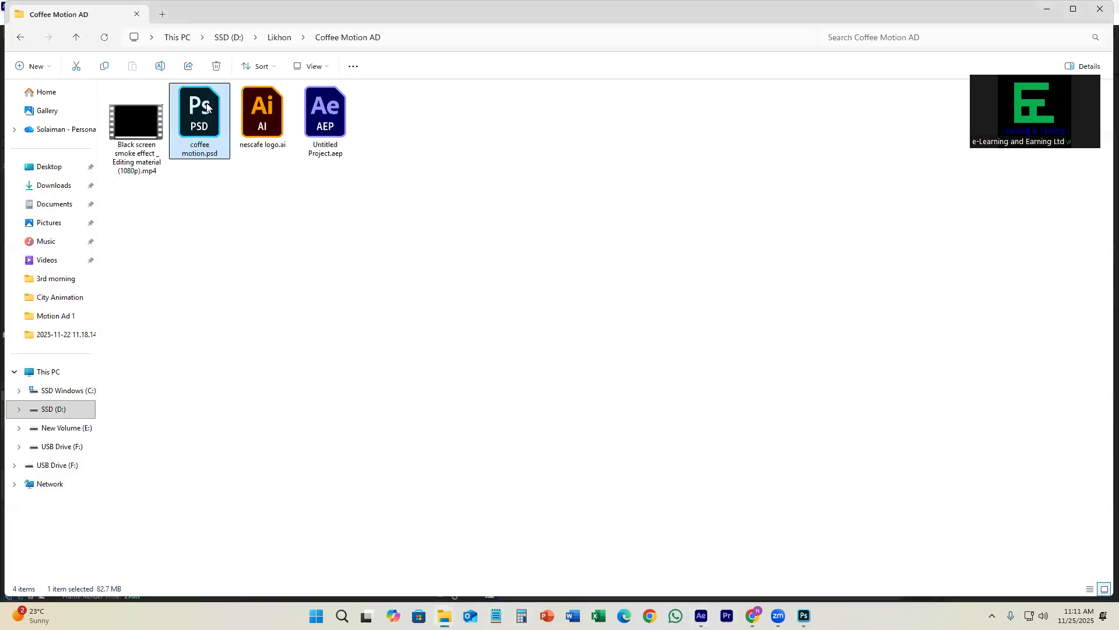
{"action": "left_click", "coordinate": [804, 615]}
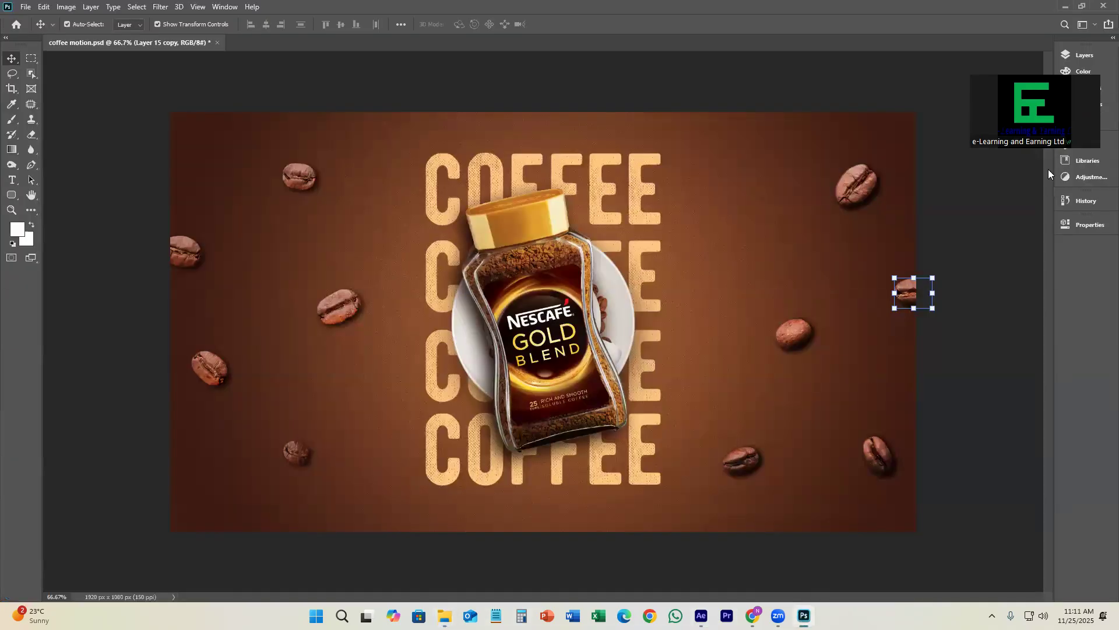
{"action": "left_click", "coordinate": [1070, 54]}
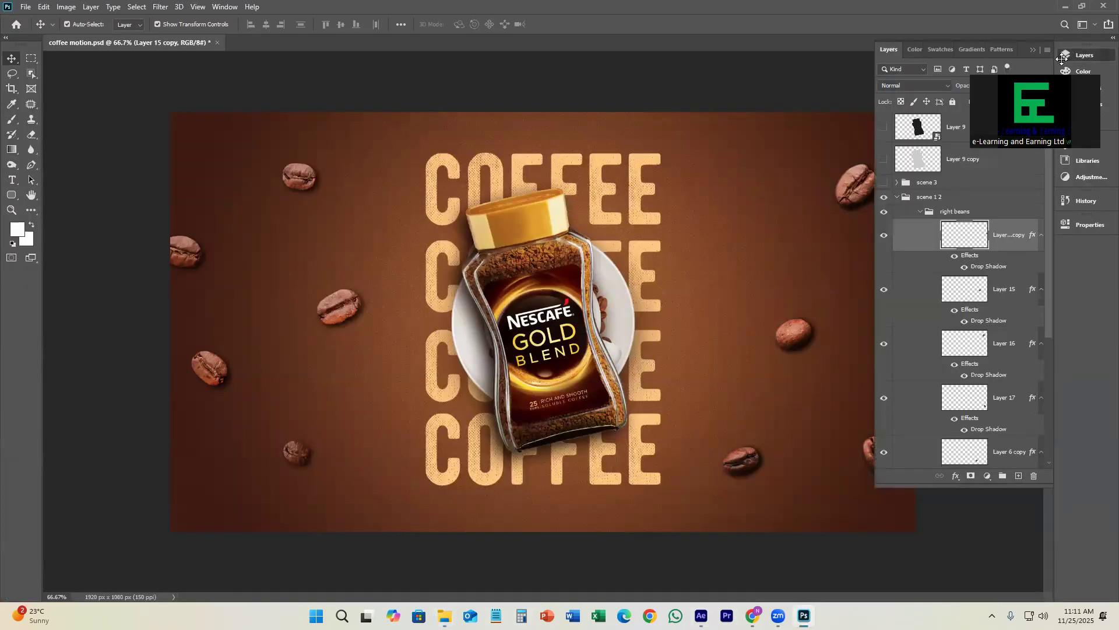
{"action": "left_click", "coordinate": [896, 197]}
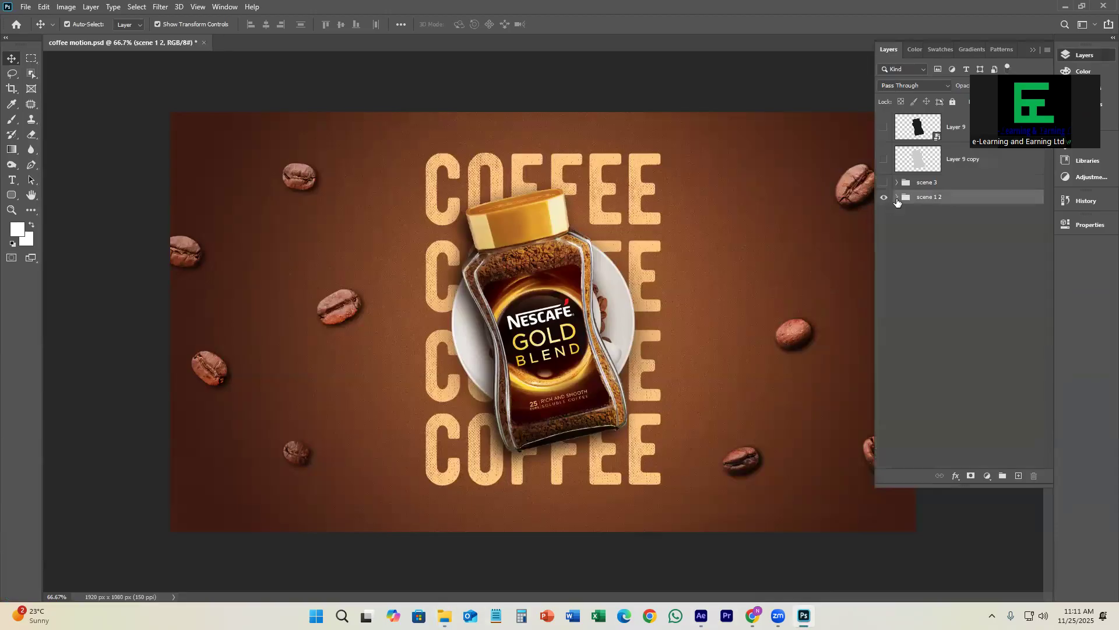
{"action": "left_click", "coordinate": [1065, 6]}
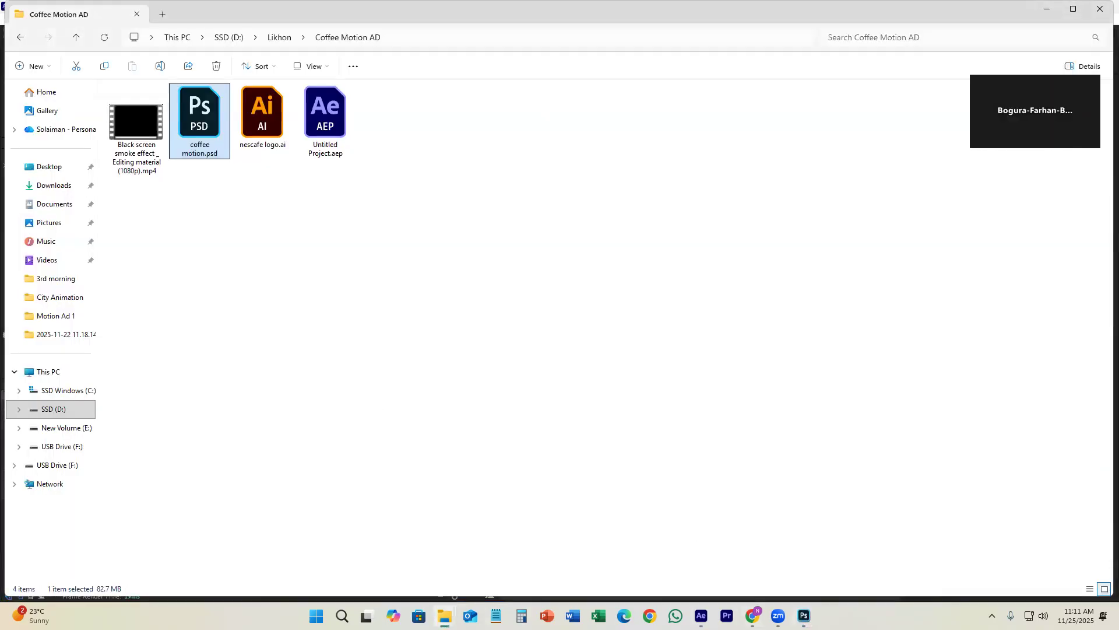
{"action": "left_click", "coordinate": [804, 615]}
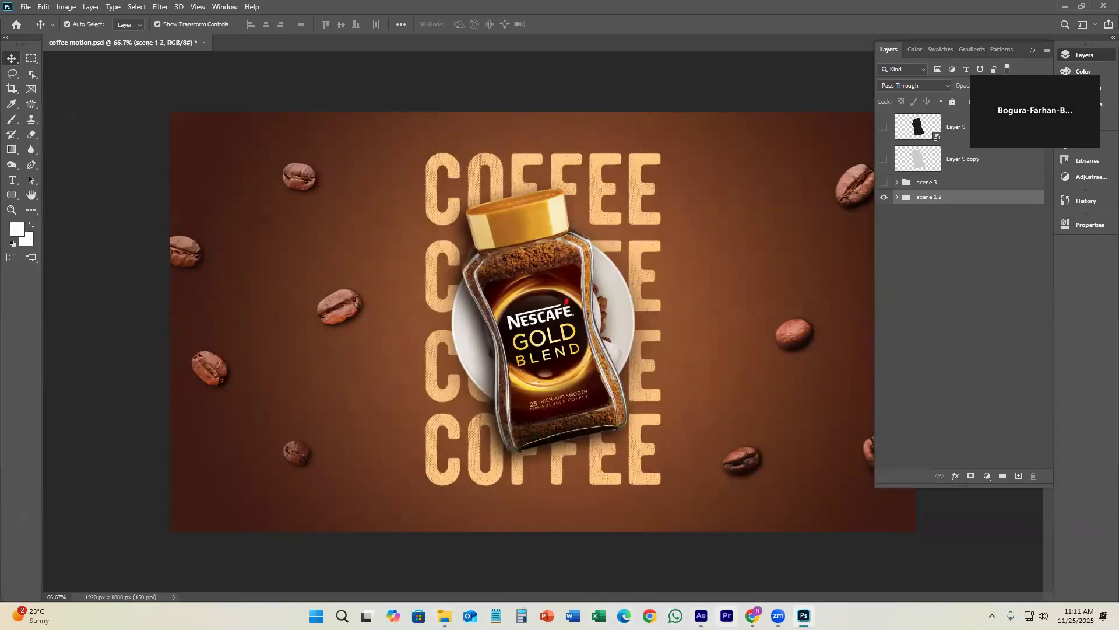
{"action": "left_click", "coordinate": [702, 615]}
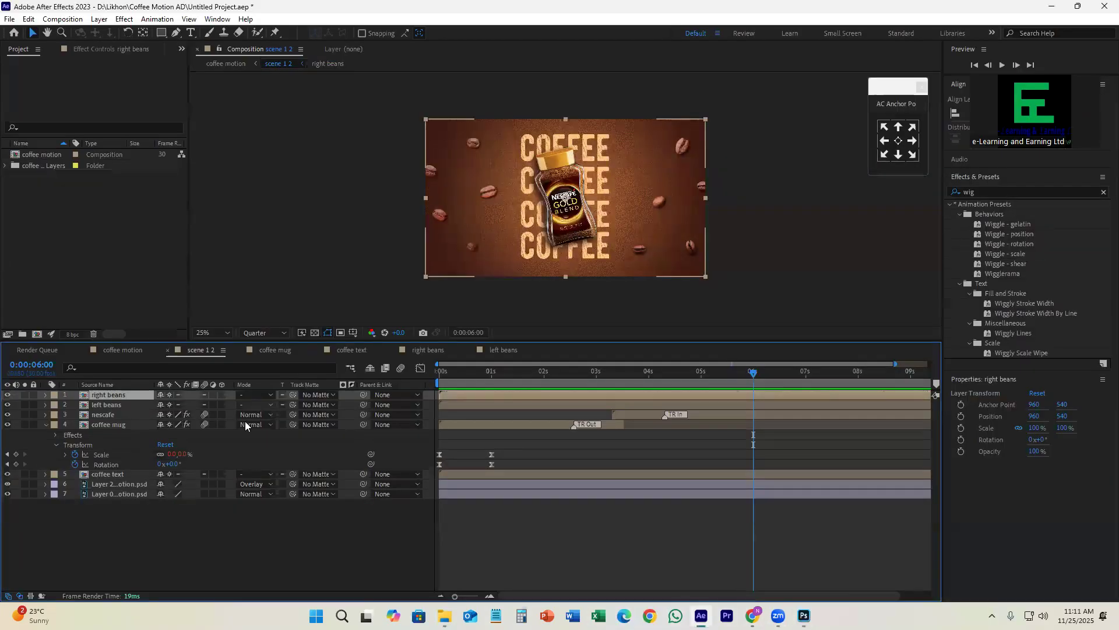
Step: Open the coffee motion composition to locate the scene 3 layer, and scrub through the scene 1 2 timeline for comparison
{"action": "left_click", "coordinate": [36, 144]}
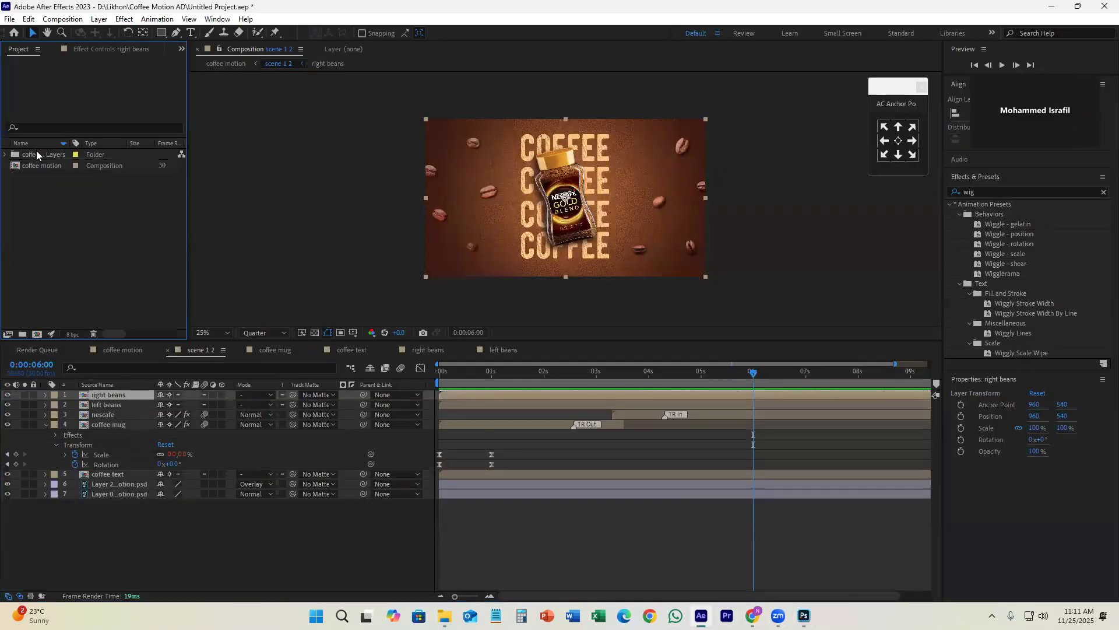
{"action": "double_click", "coordinate": [42, 167]}
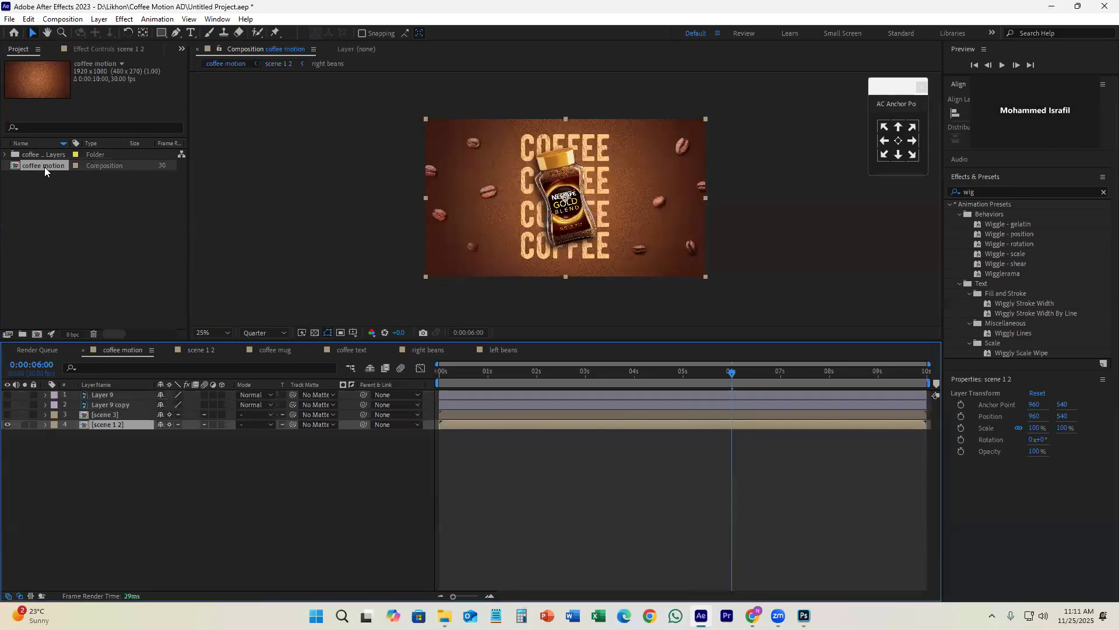
{"action": "left_click", "coordinate": [125, 416]}
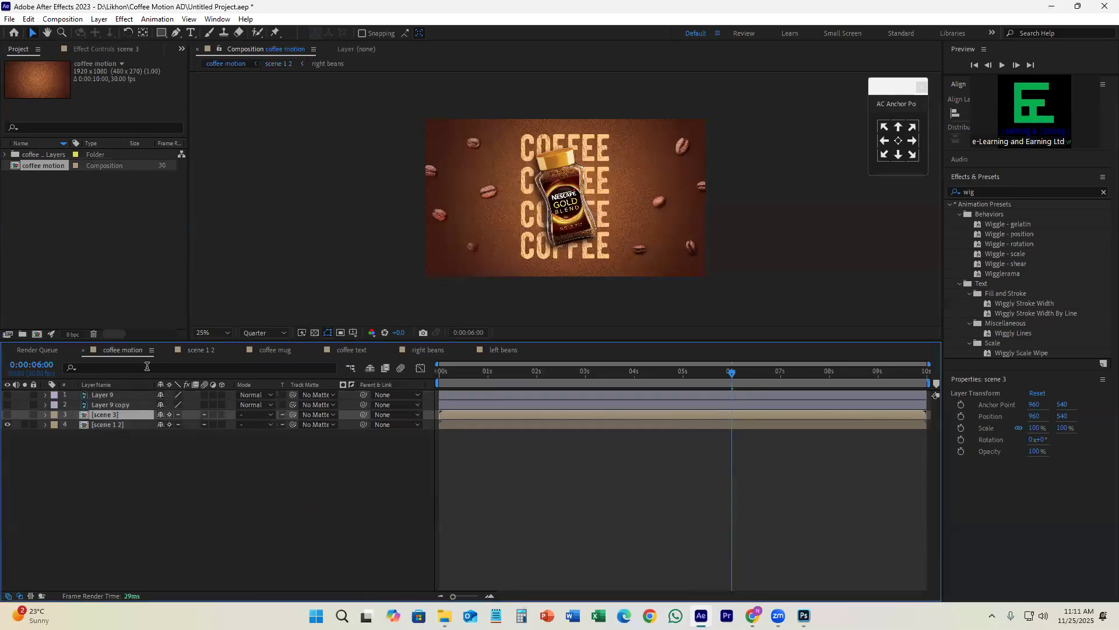
{"action": "left_click", "coordinate": [198, 350]}
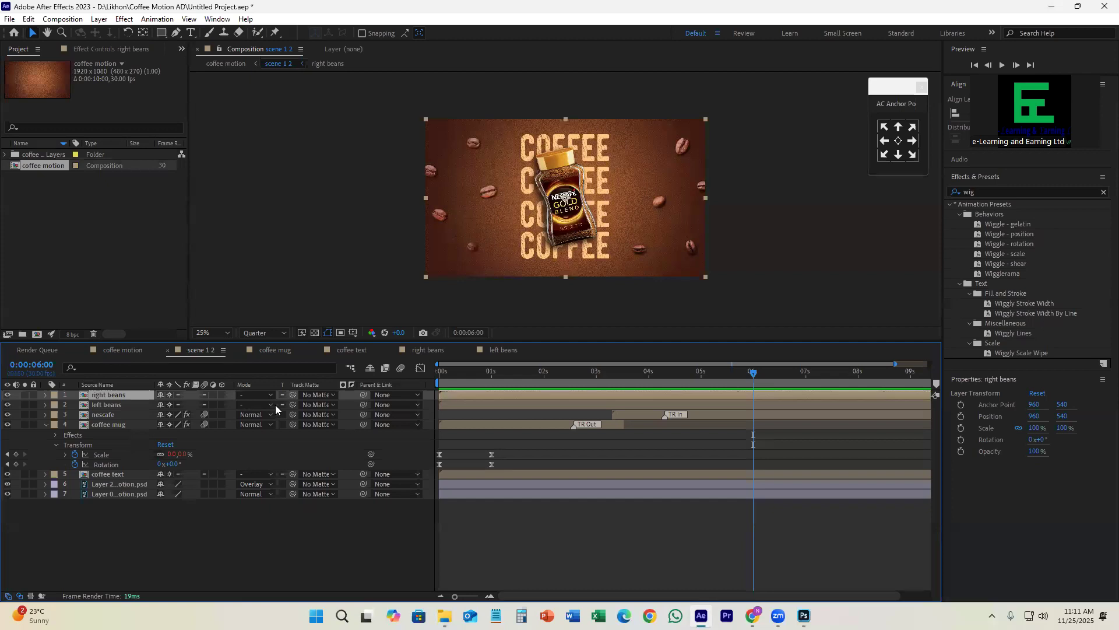
{"action": "left_click_drag", "start_coordinate": [461, 385], "coordinate": [841, 396]}
Step: In the coffee motion composition, split the scene 1 2 layer at 0:00:06:00 and delete the part after the split
{"action": "left_click", "coordinate": [120, 350]}
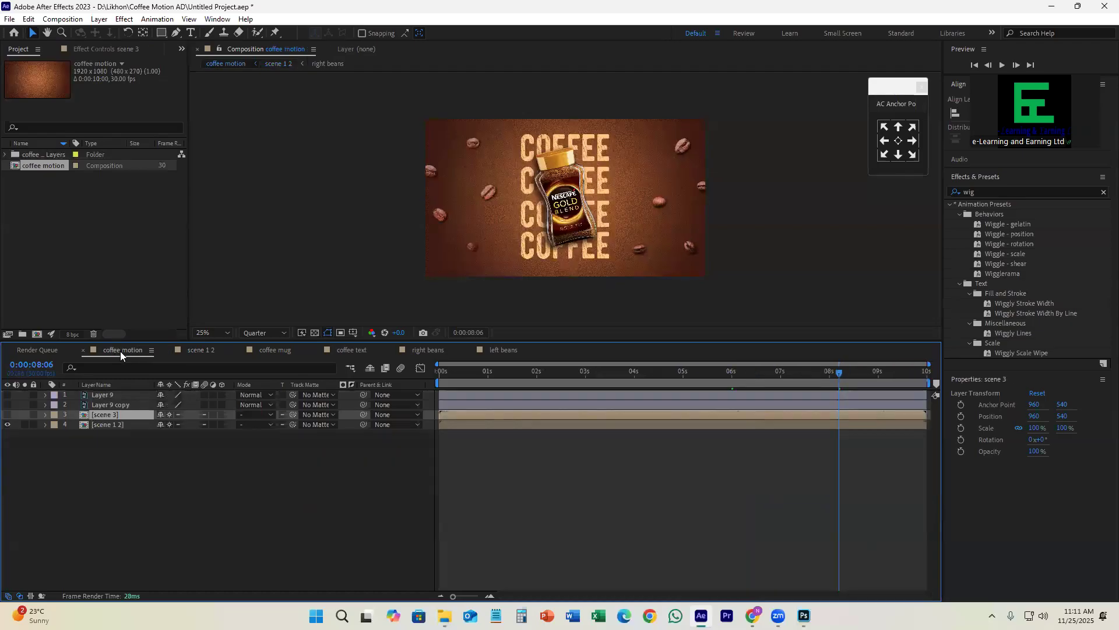
{"action": "left_click_drag", "start_coordinate": [603, 393], "coordinate": [731, 387]}
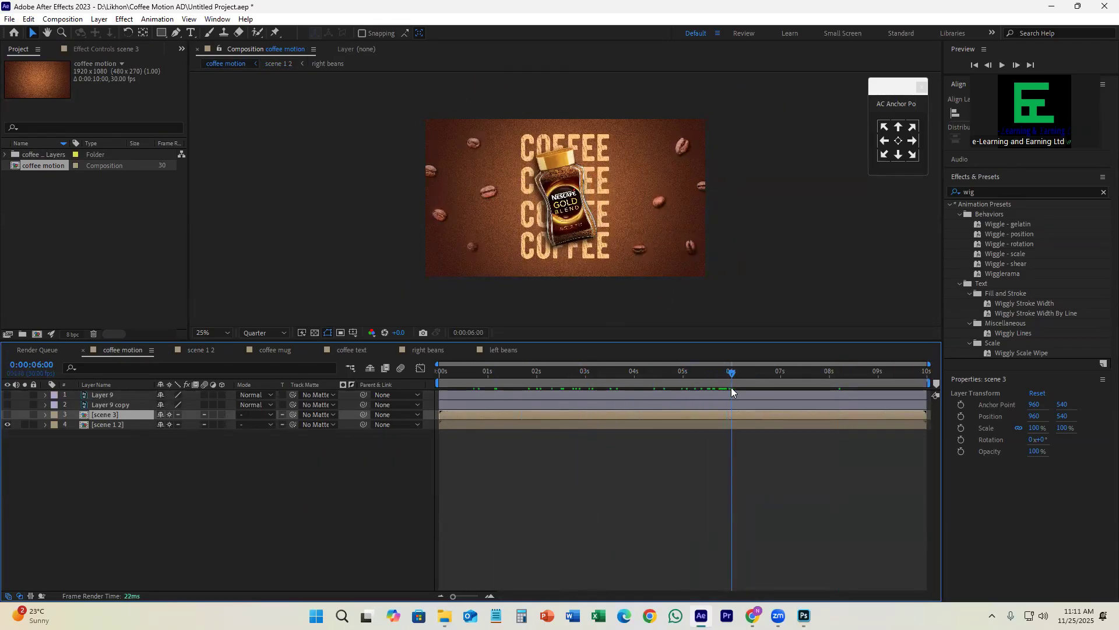
{"action": "left_click", "coordinate": [24, 425]}
{"action": "left_click", "coordinate": [24, 425]}
{"action": "left_click", "coordinate": [731, 425]}
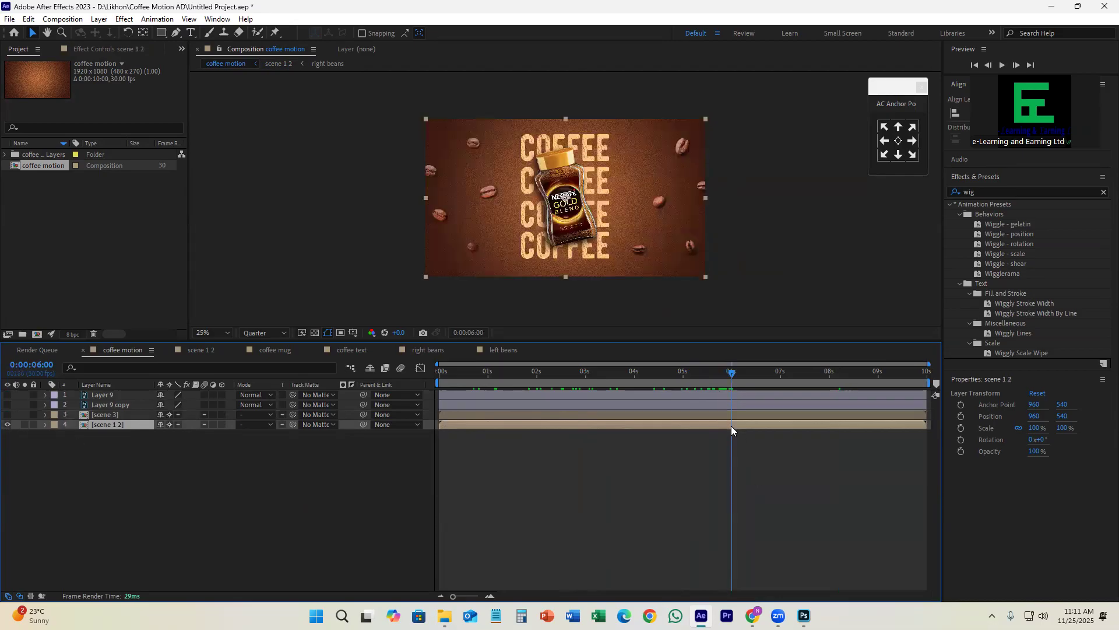
{"action": "key", "text": "ctrl+shift+d"}
{"action": "key", "text": "Delete"}
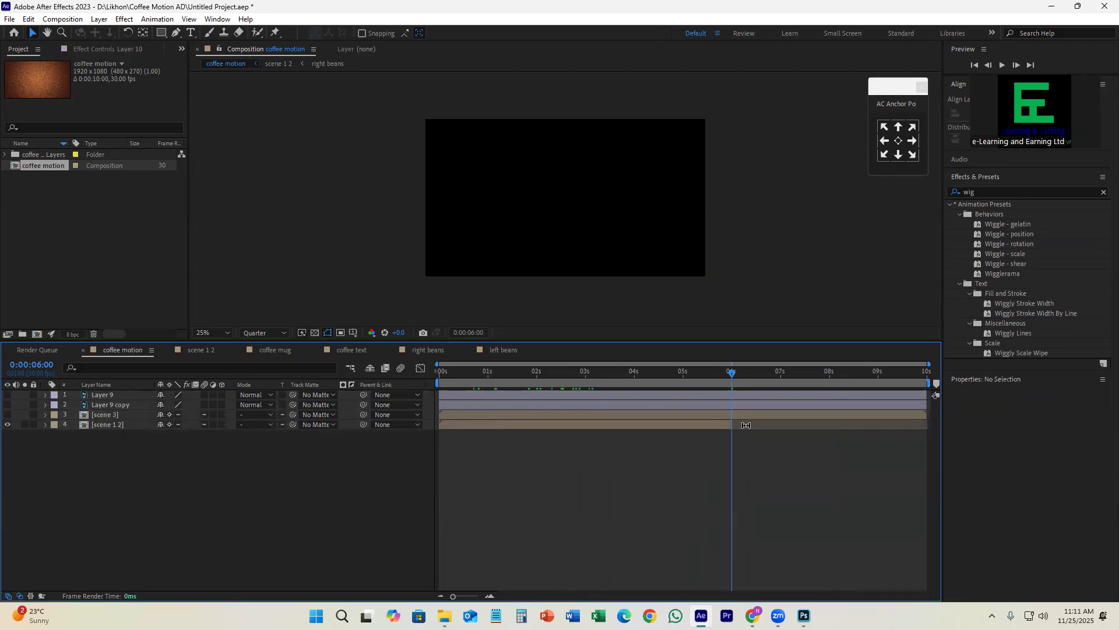
Step: Shift the scene 3 layer to start at 0:00:06:00, where scene 1 2 ends, and make it visible
{"action": "left_click", "coordinate": [676, 412]}
{"action": "left_click_drag", "start_coordinate": [444, 415], "coordinate": [738, 415]}
{"action": "left_click", "coordinate": [7, 415]}
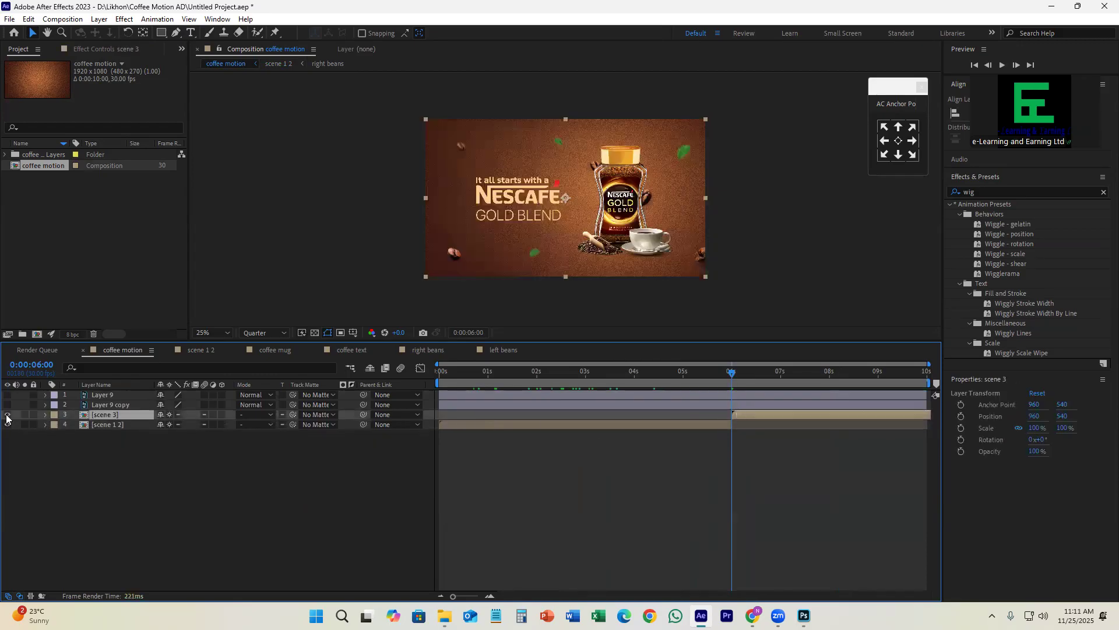
Step: Move the current time to 0:00:06:06 and open the scene 3 composition
{"action": "left_click_drag", "start_coordinate": [732, 378], "coordinate": [743, 415]}
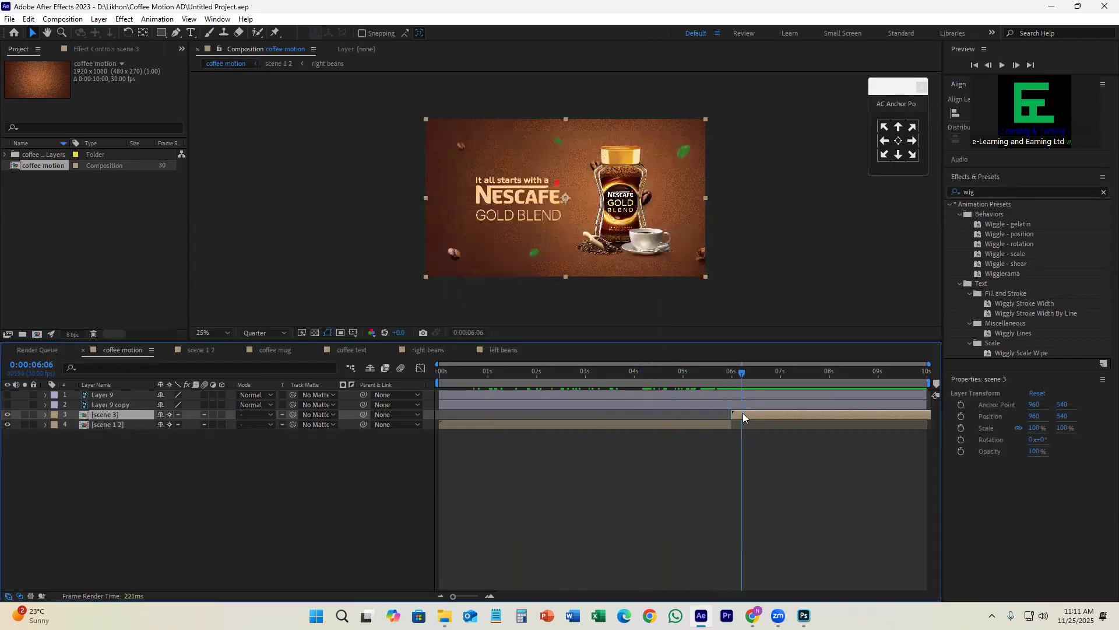
{"action": "double_click", "coordinate": [746, 413]}
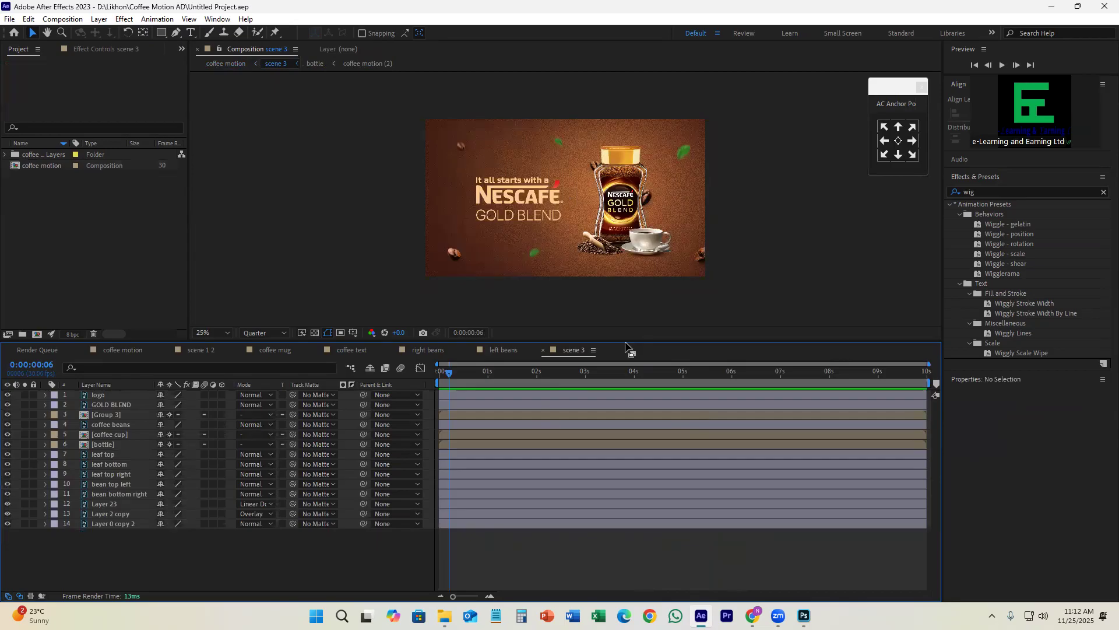
Step: Toggle the visibility of the logo, GOLD BLEND and Group 3 layers in scene 3 to see what each contains
{"action": "left_click_drag", "start_coordinate": [624, 342], "coordinate": [626, 321]}
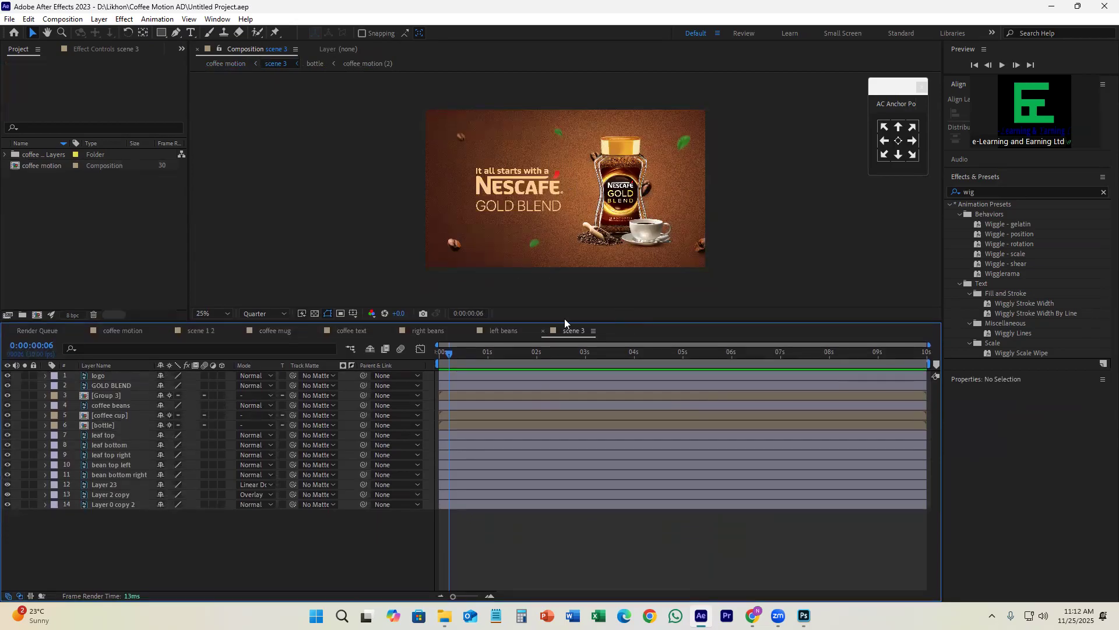
{"action": "left_click", "coordinate": [104, 377]}
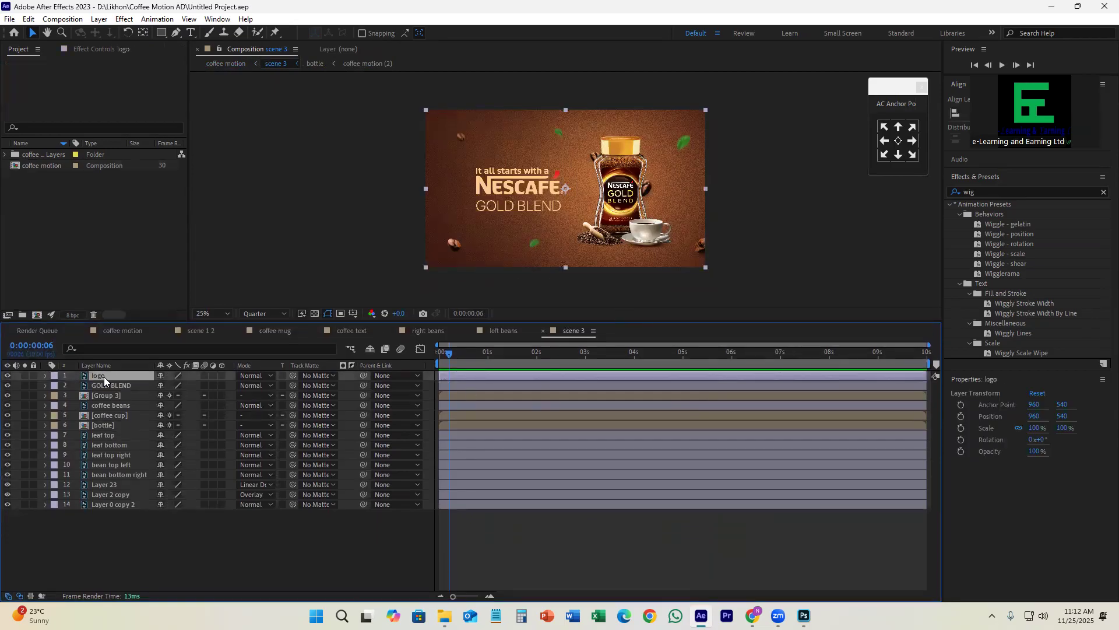
{"action": "left_click", "coordinate": [7, 376]}
{"action": "left_click", "coordinate": [8, 376]}
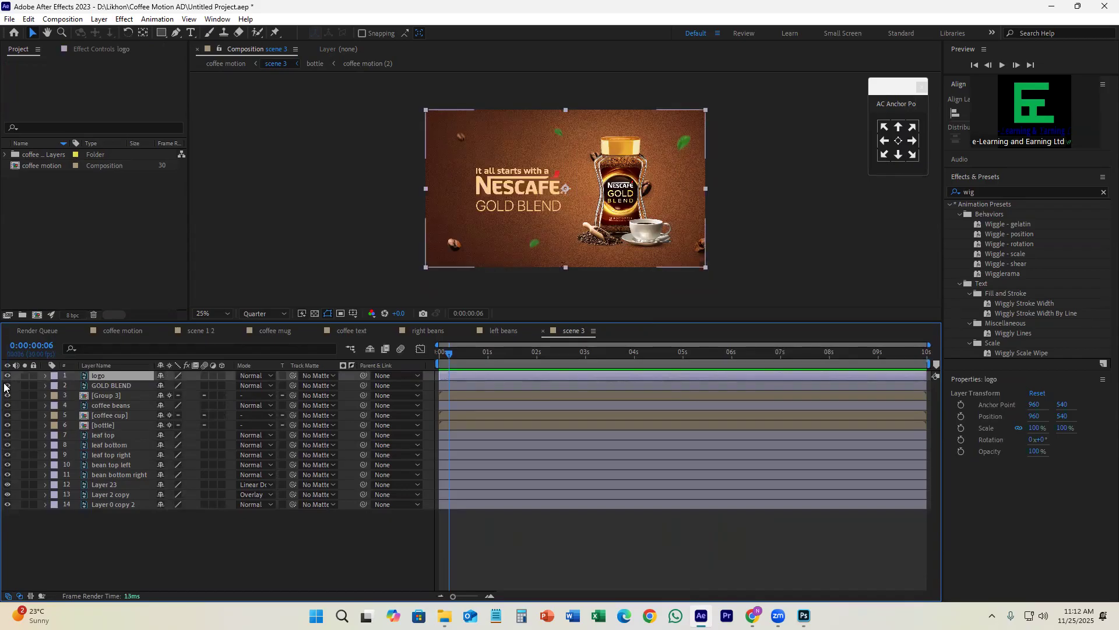
{"action": "left_click", "coordinate": [7, 386]}
{"action": "left_click", "coordinate": [7, 386]}
{"action": "left_click", "coordinate": [8, 396]}
{"action": "left_click", "coordinate": [8, 397]}
{"action": "left_click", "coordinate": [8, 396]}
{"action": "left_click", "coordinate": [8, 396]}
{"action": "left_click", "coordinate": [8, 397]}
{"action": "left_click", "coordinate": [8, 396]}
{"action": "left_click", "coordinate": [8, 396]}
{"action": "left_click", "coordinate": [8, 397]}
Step: Open the Group 3 composition and check which bean the bean bottom right big layer shows
{"action": "double_click", "coordinate": [133, 395]}
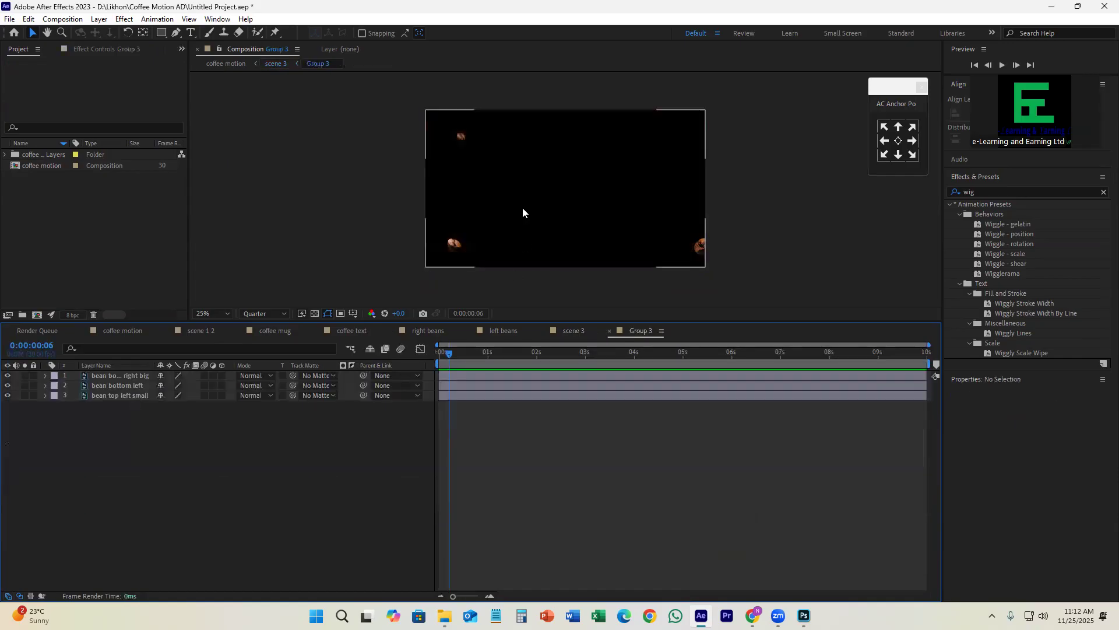
{"action": "left_click", "coordinate": [469, 376]}
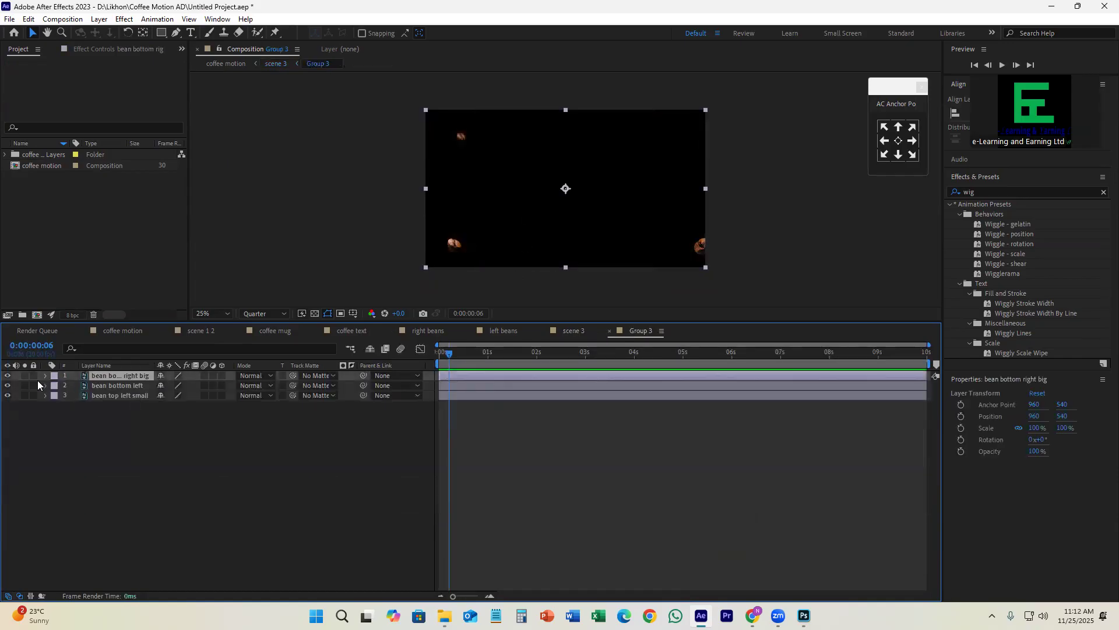
{"action": "left_click", "coordinate": [7, 376]}
{"action": "left_click", "coordinate": [7, 376]}
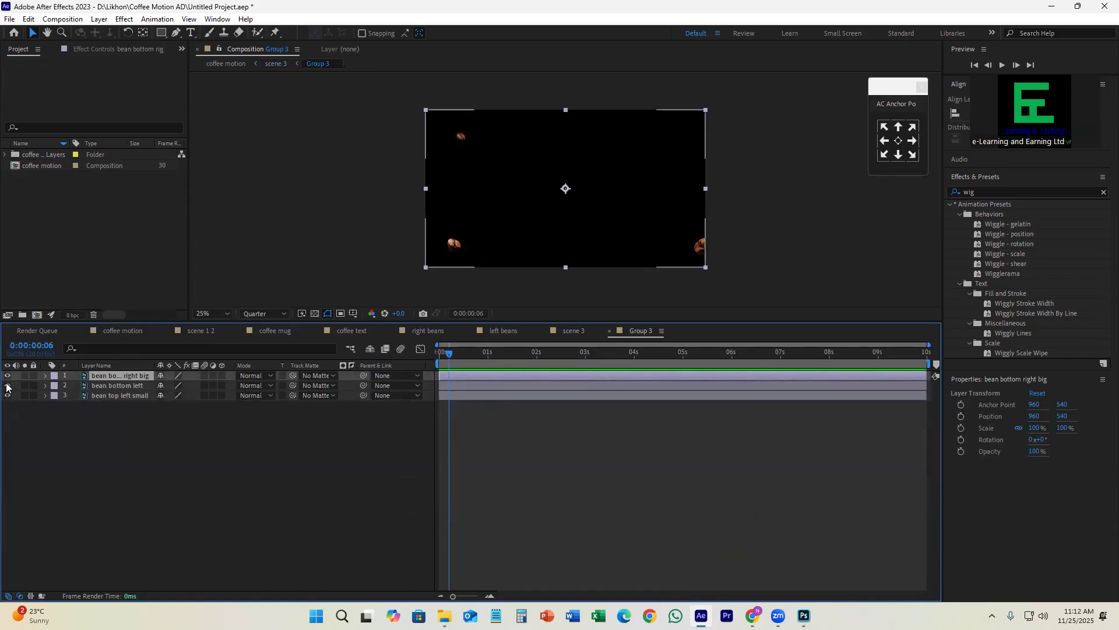
Step: Add Position keyframes to all three bean layers at 0:00:01:00
{"action": "left_click_drag", "start_coordinate": [457, 362], "coordinate": [485, 379]}
{"action": "key", "text": "ctrl+a"}
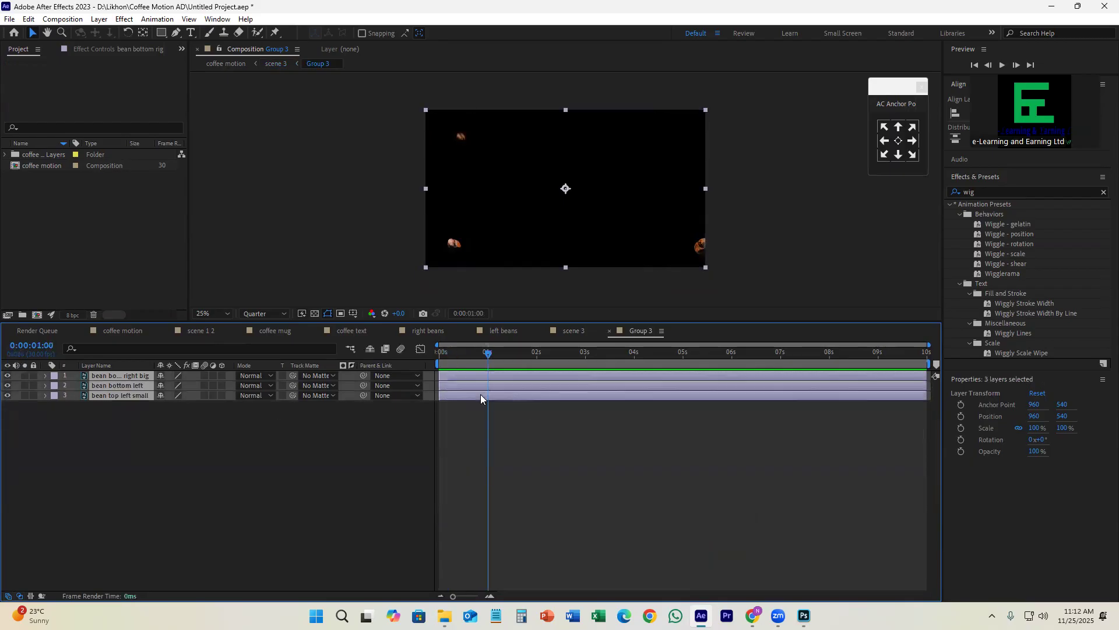
{"action": "key", "text": "alt+shift+p"}
Step: At 0:00:00:00, offset the layers outward: bottom-right bean to about (1100, 600), bottom-left to about (750, 800), top-left to about (776, 300)
{"action": "left_click_drag", "start_coordinate": [466, 365], "coordinate": [444, 379]}
{"action": "left_click", "coordinate": [479, 378]}
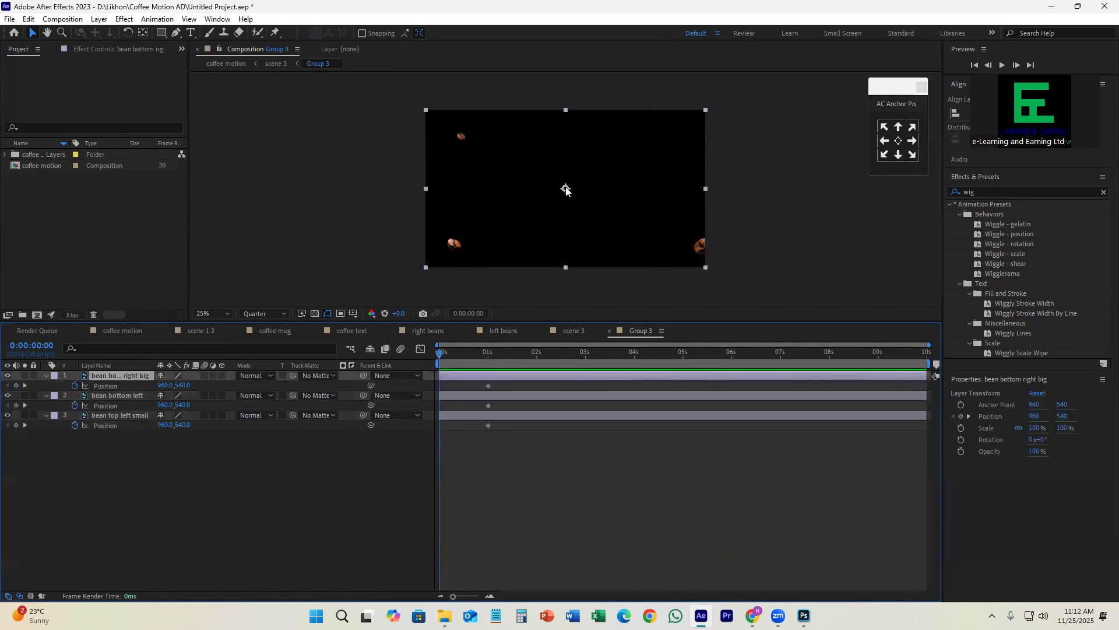
{"action": "left_click_drag", "start_coordinate": [568, 188], "coordinate": [586, 197]}
{"action": "left_click", "coordinate": [463, 397]}
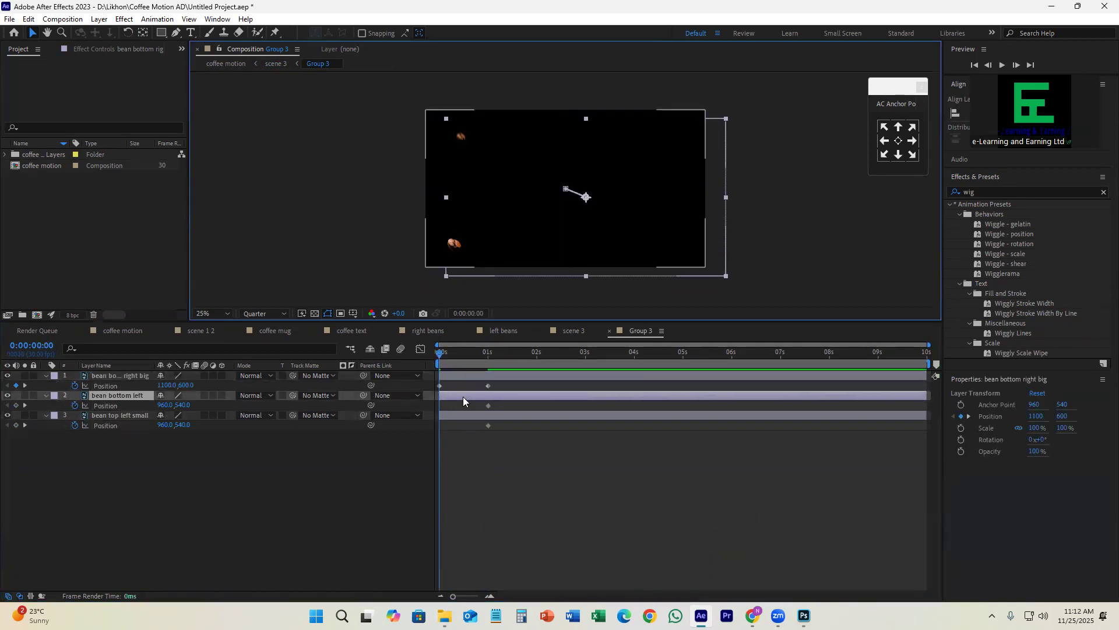
{"action": "left_click_drag", "start_coordinate": [566, 189], "coordinate": [535, 228]}
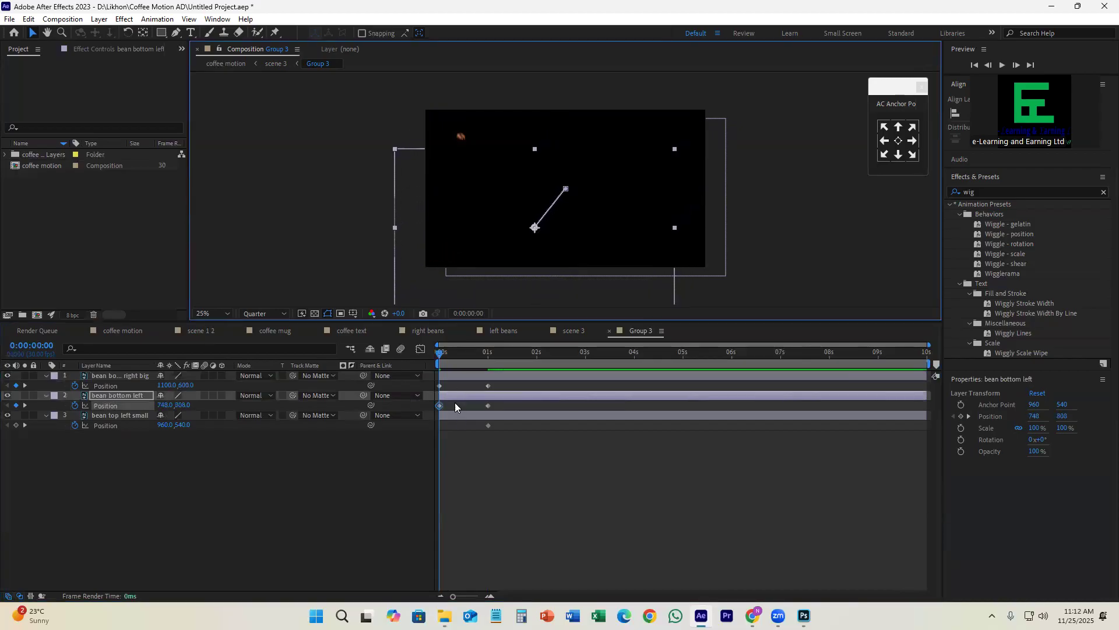
{"action": "left_click", "coordinate": [458, 415]}
{"action": "left_click_drag", "start_coordinate": [572, 189], "coordinate": [545, 154]}
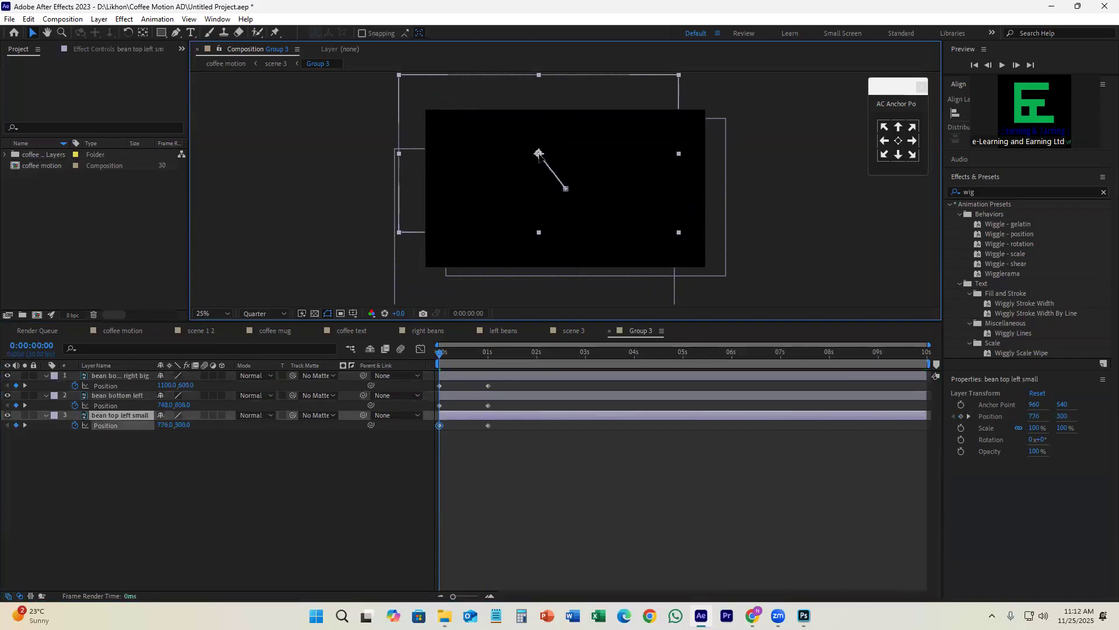
Step: Move the beans' ending Position keyframes earlier and apply Easy Ease to all of the keyframes
{"action": "left_click_drag", "start_coordinate": [444, 353], "coordinate": [466, 424]}
{"action": "left_click_drag", "start_coordinate": [479, 382], "coordinate": [423, 437]}
{"action": "key", "text": "F9"}
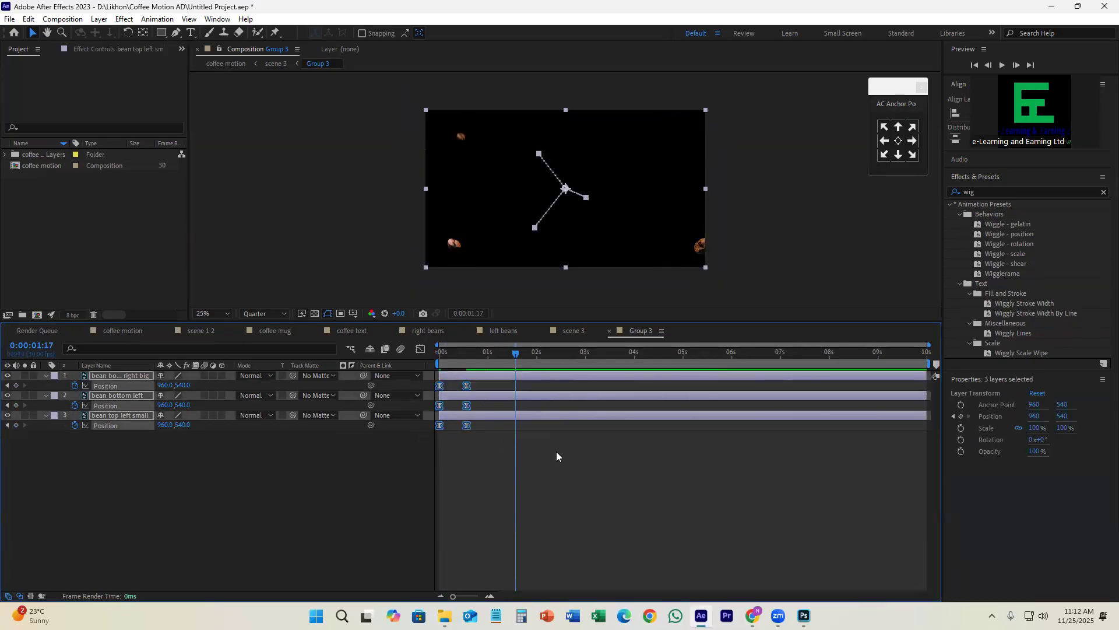
{"action": "left_click", "coordinate": [601, 447]}
Step: Delete all Position keyframes from the three bean layers with the layers back at their original placement
{"action": "left_click", "coordinate": [492, 376]}
{"action": "key", "text": "ctrl+z"}
{"action": "key", "text": "Delete"}
{"action": "left_click", "coordinate": [502, 439]}
Step: Move the bean bottom right big layer's anchor point onto its bean, at about (1908, 948)
{"action": "left_click", "coordinate": [497, 375]}
{"action": "left_click", "coordinate": [7, 376]}
{"action": "left_click", "coordinate": [8, 376]}
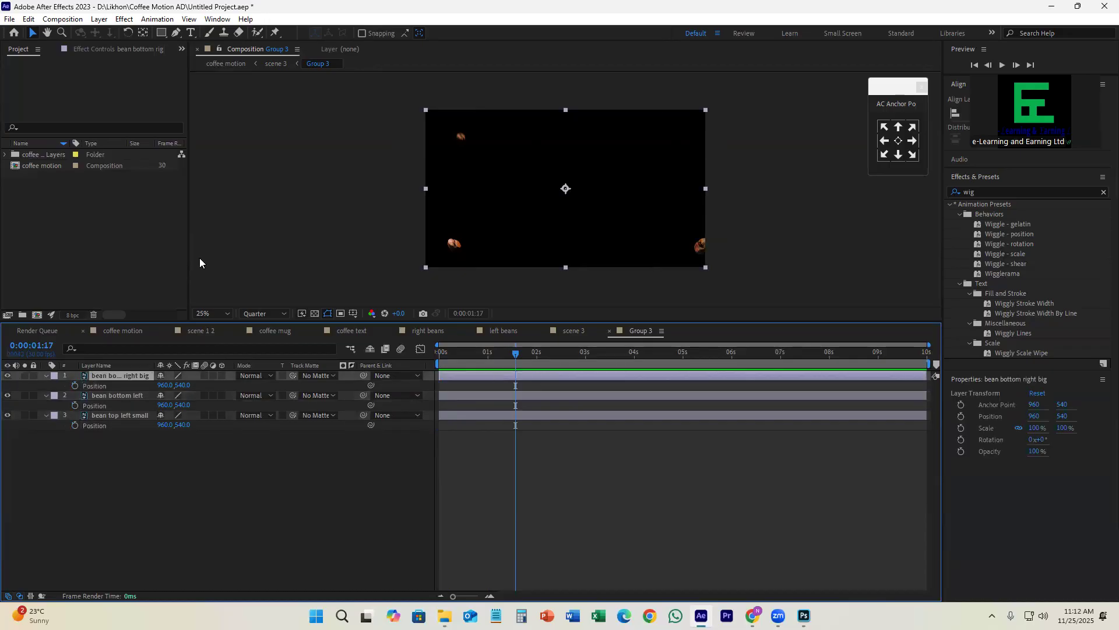
{"action": "left_click", "coordinate": [143, 33]}
{"action": "left_click_drag", "start_coordinate": [567, 190], "coordinate": [715, 251]}
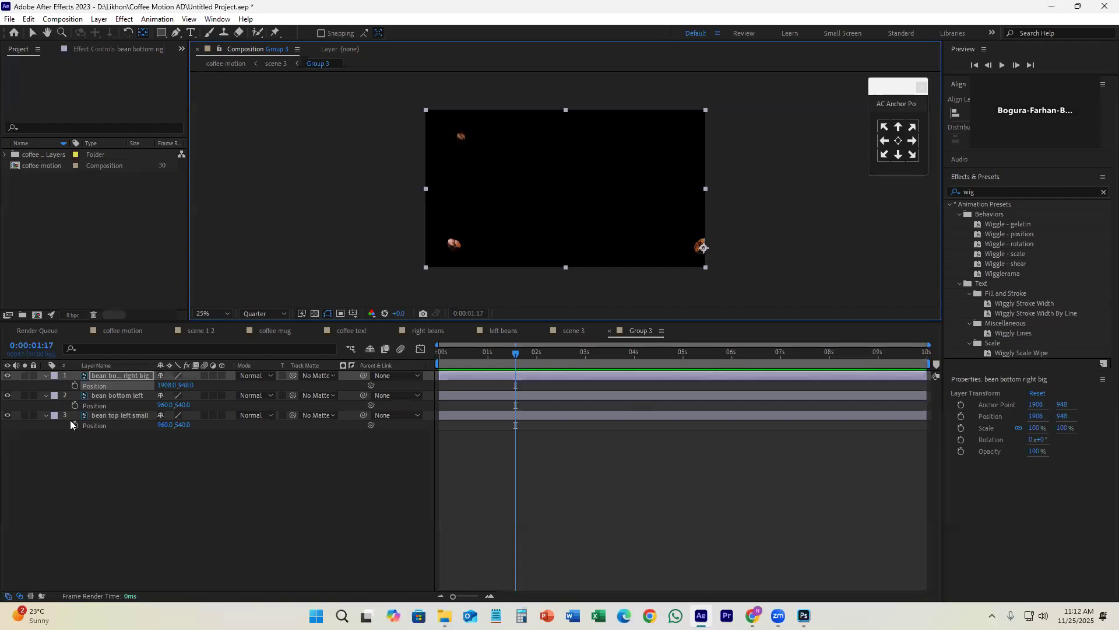
Step: Move the bean bottom left layer's anchor point onto its bean, at about (192, 920)
{"action": "left_click", "coordinate": [5, 396]}
{"action": "left_click", "coordinate": [5, 395]}
{"action": "left_click", "coordinate": [116, 395]}
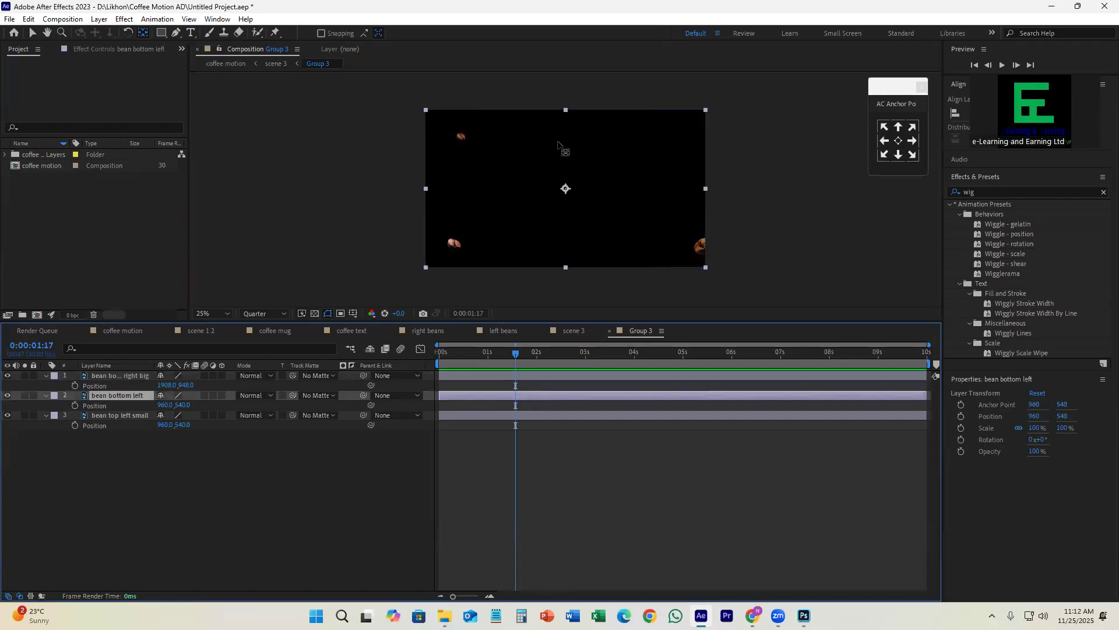
{"action": "left_click_drag", "start_coordinate": [566, 188], "coordinate": [454, 243]}
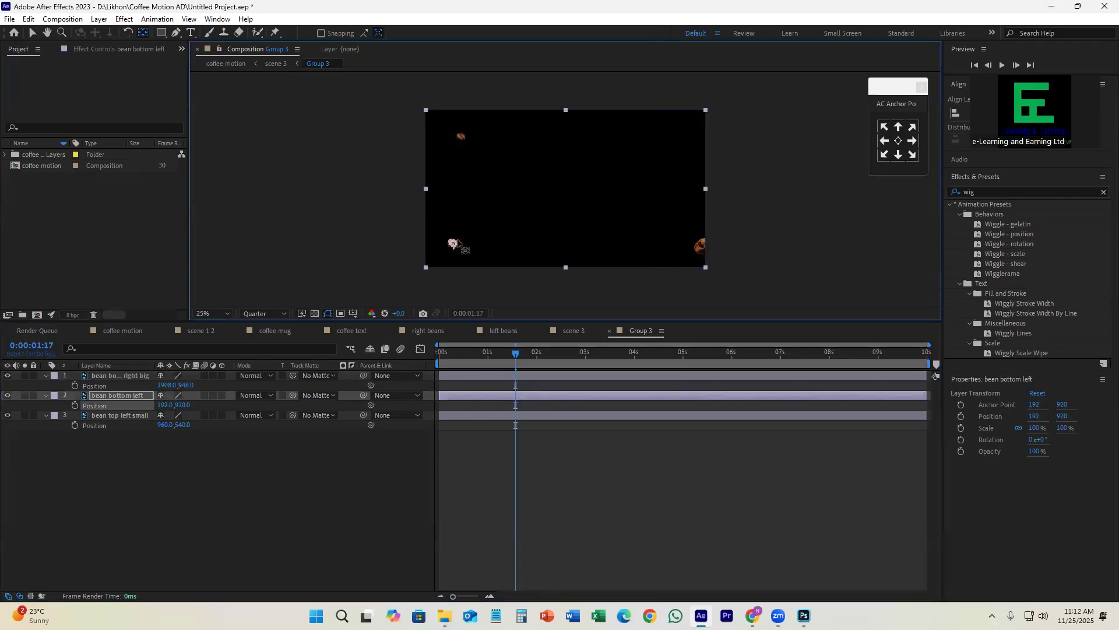
Step: Move the bean top left small layer's anchor point onto its bean, at about (240, 192), and return to the Selection tool
{"action": "left_click", "coordinate": [472, 415]}
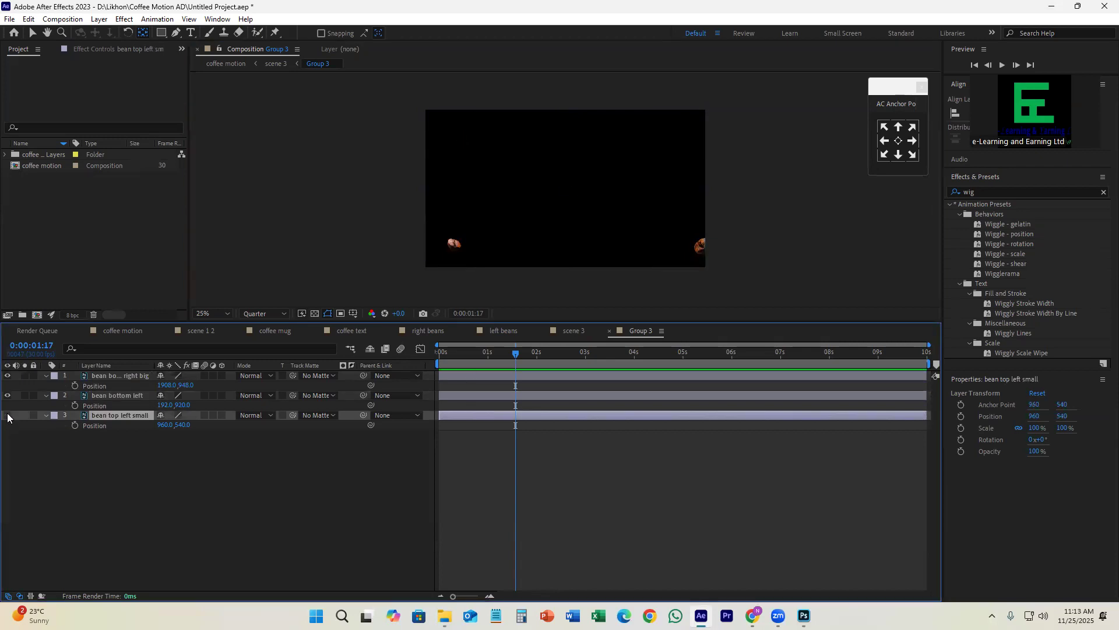
{"action": "left_click_drag", "start_coordinate": [566, 188], "coordinate": [460, 138]}
{"action": "left_click", "coordinate": [33, 35]}
Step: Add Position keyframes to all three bean layers at 0:00:00:21
{"action": "left_click", "coordinate": [571, 460]}
{"action": "key", "text": "ctrl+a"}
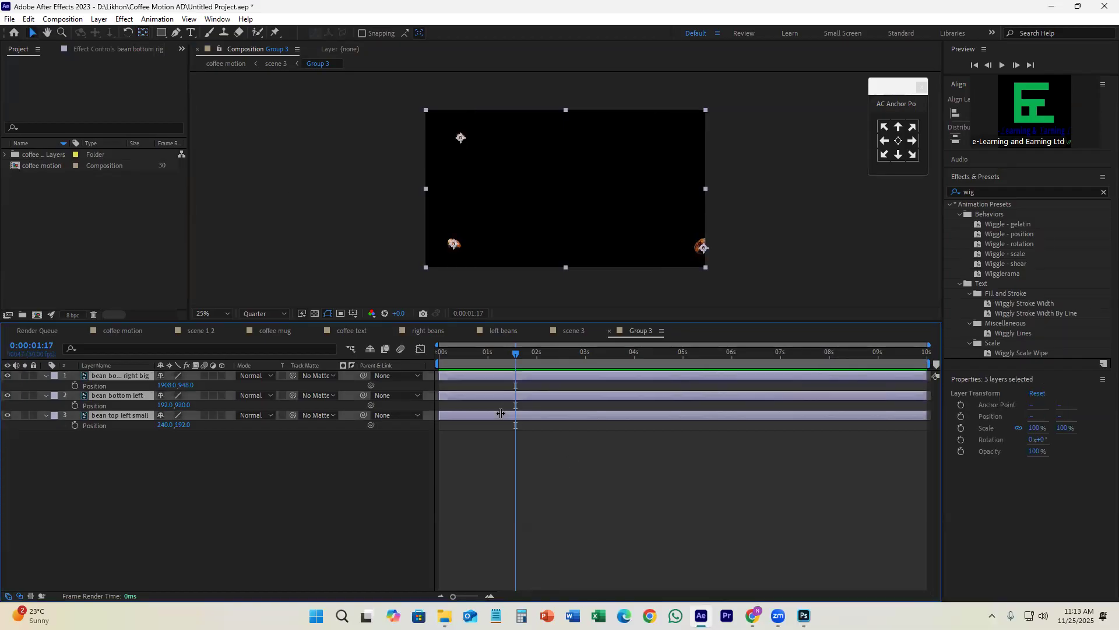
{"action": "left_click", "coordinate": [545, 457]}
{"action": "left_click", "coordinate": [482, 354]}
{"action": "left_click_drag", "start_coordinate": [482, 358], "coordinate": [474, 358]}
{"action": "left_click", "coordinate": [475, 376]}
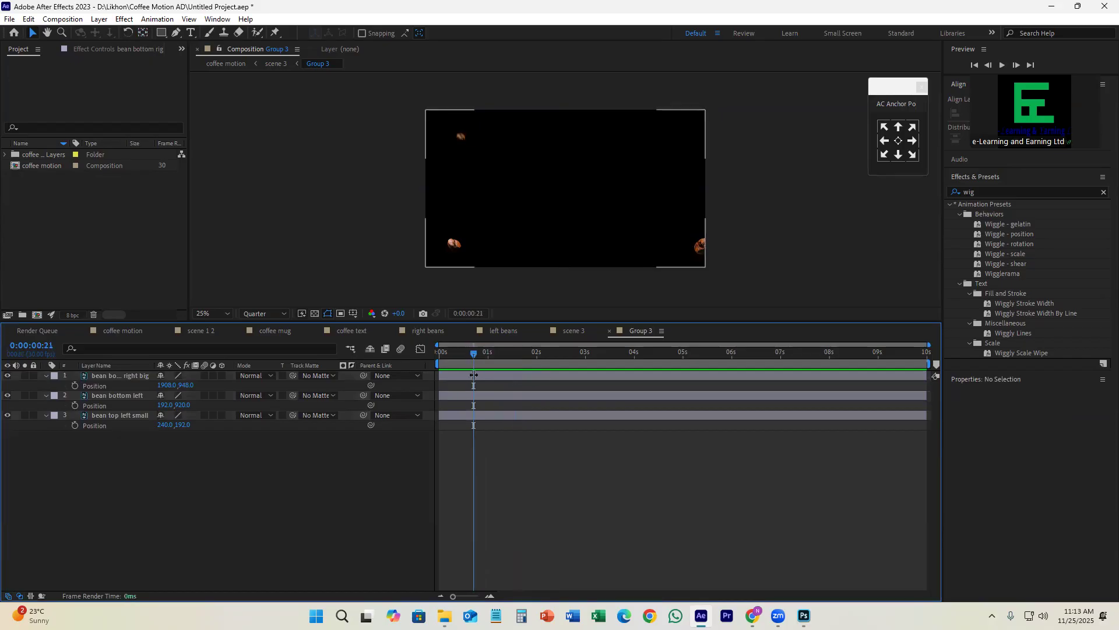
{"action": "left_click", "coordinate": [483, 415], "text": "shift"}
{"action": "key", "text": "alt+shift+p"}
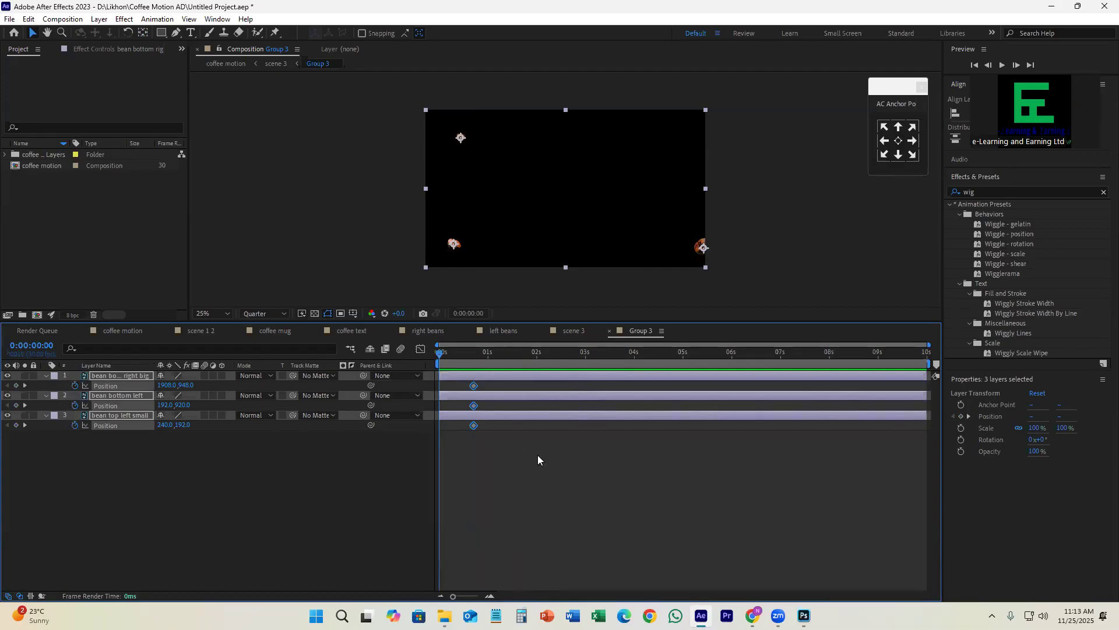
Step: At 0:00:00:00, move the bottom-right bean to about (2080, 1096) and the bottom-left bean to about (-48, 1138), outside the frame
{"action": "left_click", "coordinate": [538, 457]}
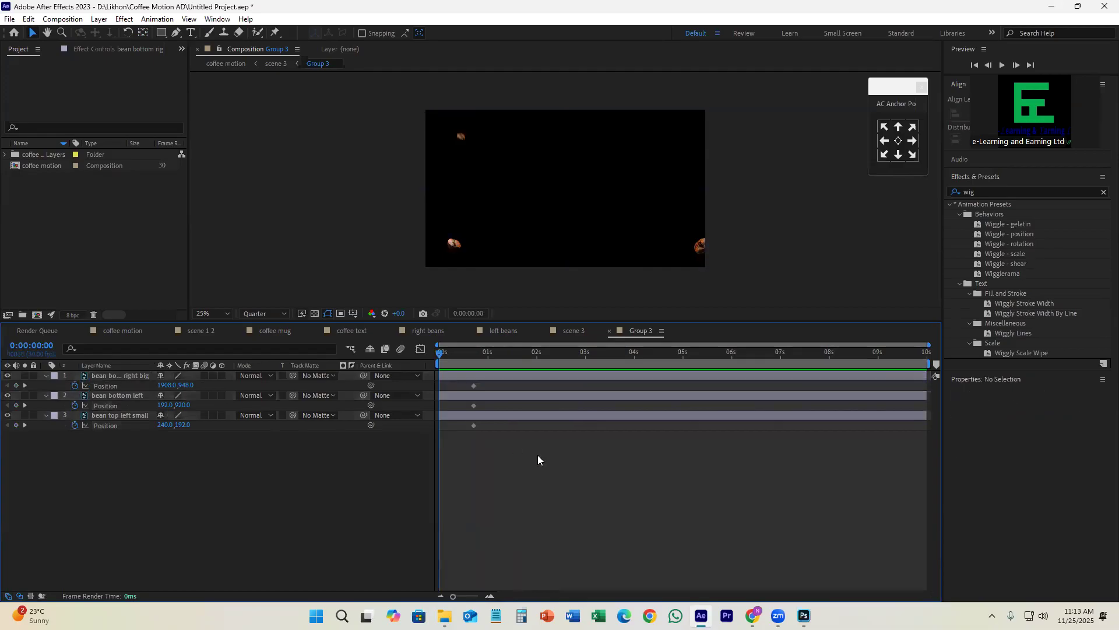
{"action": "left_click", "coordinate": [515, 375]}
{"action": "left_click_drag", "start_coordinate": [704, 245], "coordinate": [730, 266]}
{"action": "left_click", "coordinate": [494, 396]}
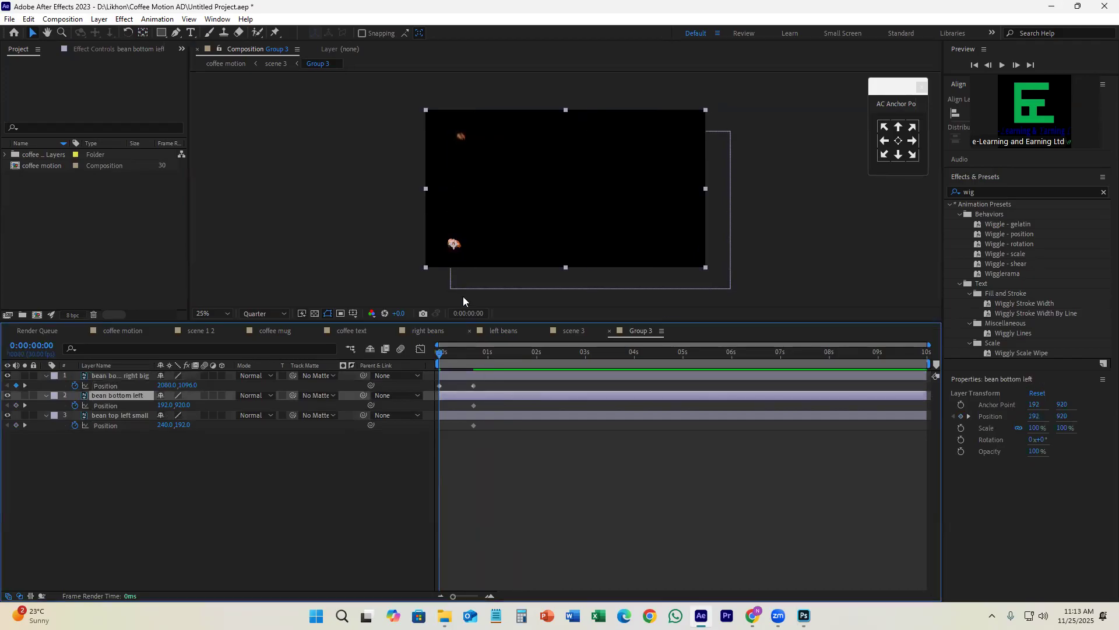
{"action": "left_click_drag", "start_coordinate": [445, 255], "coordinate": [410, 285]}
{"action": "left_click", "coordinate": [466, 407]}
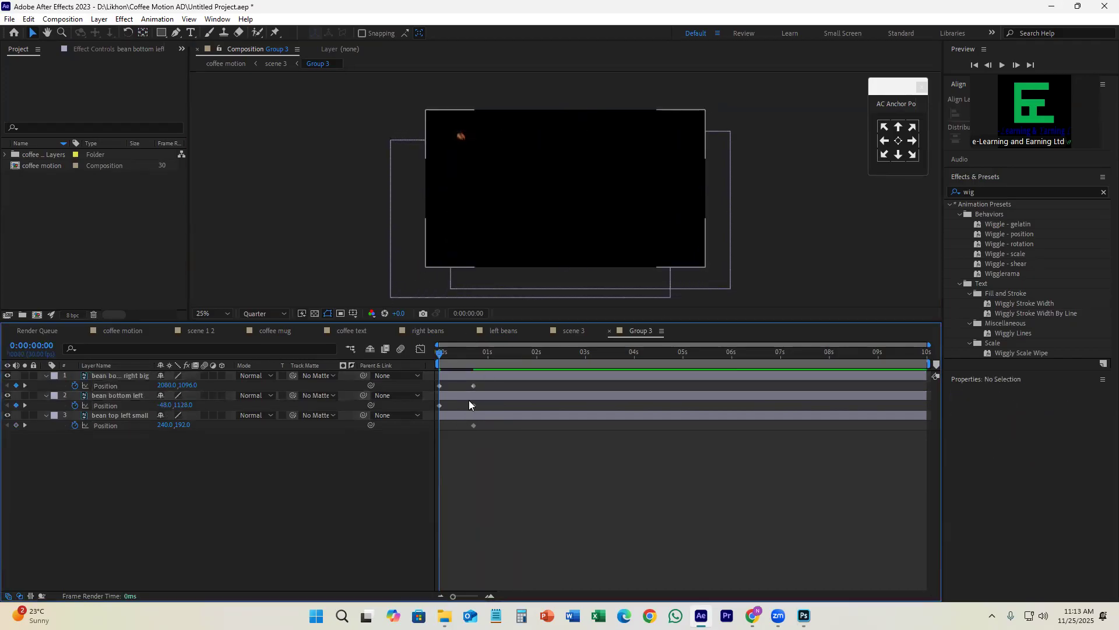
Step: Move the small top-left bean above the frame at 0:00:00:00 and apply Easy Ease to all three beans' Position keyframes
{"action": "left_click", "coordinate": [456, 414]}
{"action": "left_click_drag", "start_coordinate": [461, 138], "coordinate": [443, 92]}
{"action": "left_click_drag", "start_coordinate": [455, 356], "coordinate": [433, 430]}
{"action": "key", "text": "F9"}
Step: Apply the Wiggle - position preset to the bean bottom left and bean top left small layers and scrub the motion
{"action": "left_click", "coordinate": [507, 398]}
{"action": "left_click", "coordinate": [1025, 245]}
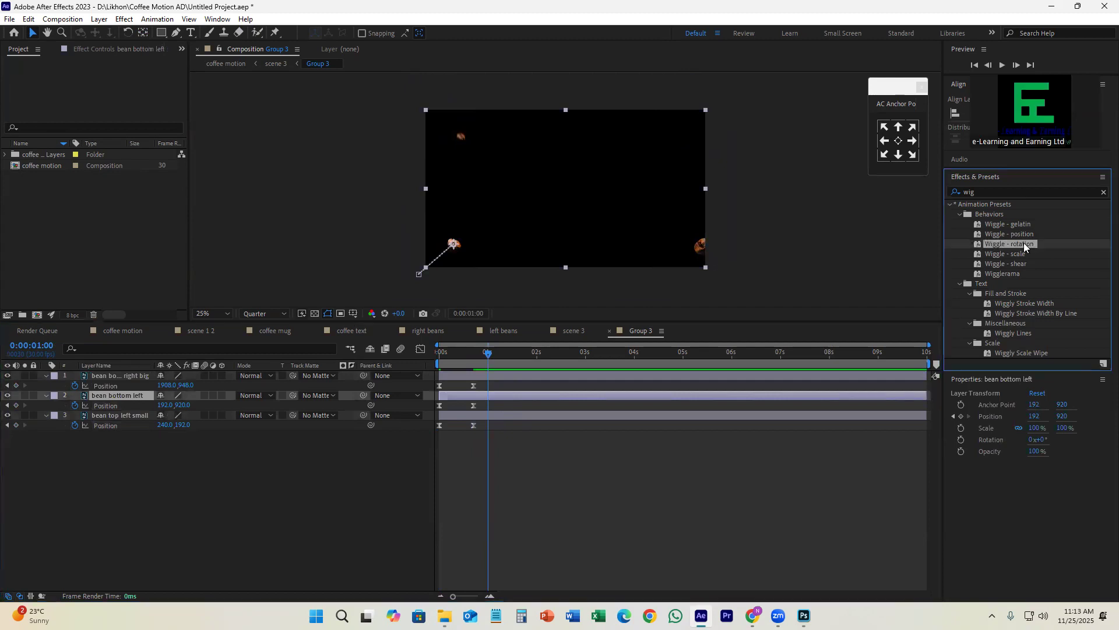
{"action": "double_click", "coordinate": [1009, 234]}
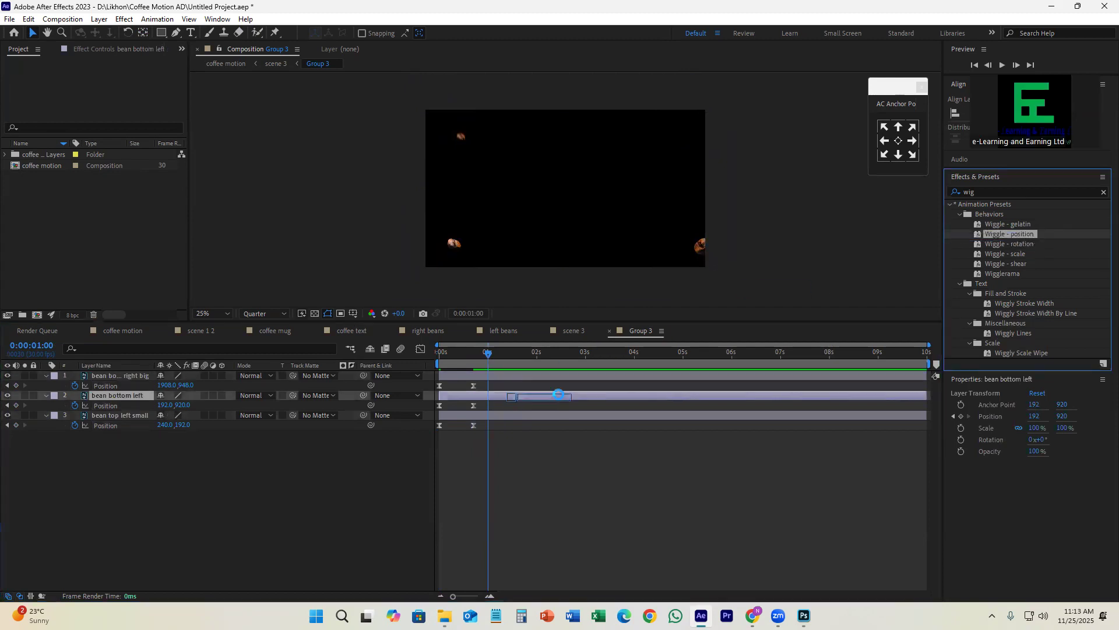
{"action": "left_click_drag", "start_coordinate": [1009, 234], "coordinate": [523, 428]}
{"action": "left_click_drag", "start_coordinate": [489, 352], "coordinate": [615, 415]}
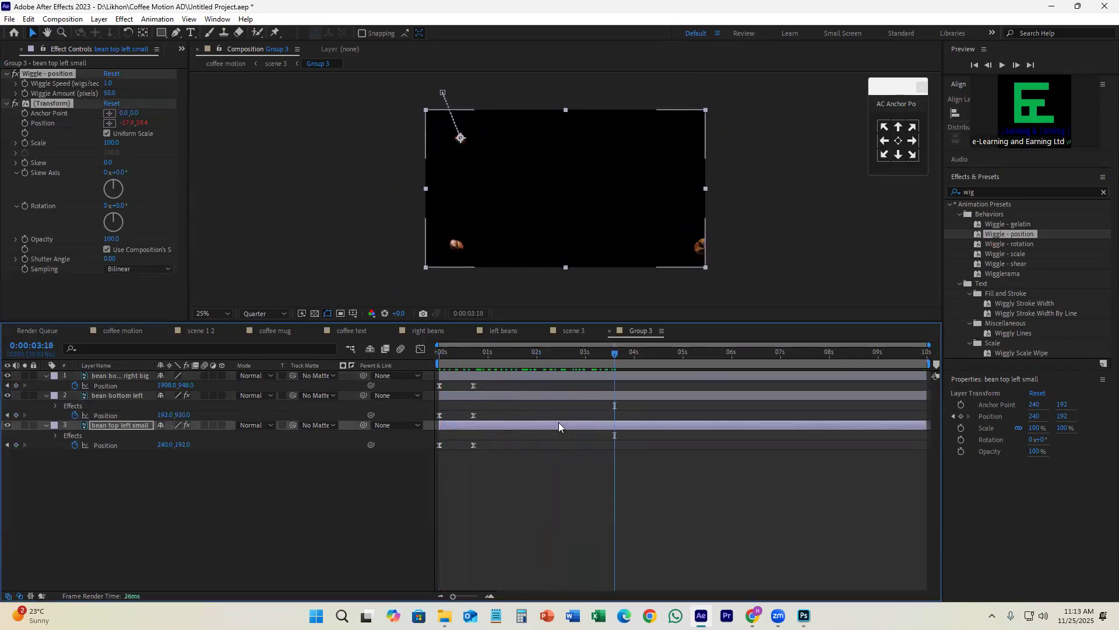
Step: Set the Wiggle Amount to 20 pixels on the bean bottom left and bean top left small layers
{"action": "left_click", "coordinate": [485, 396]}
{"action": "left_click", "coordinate": [110, 93]}
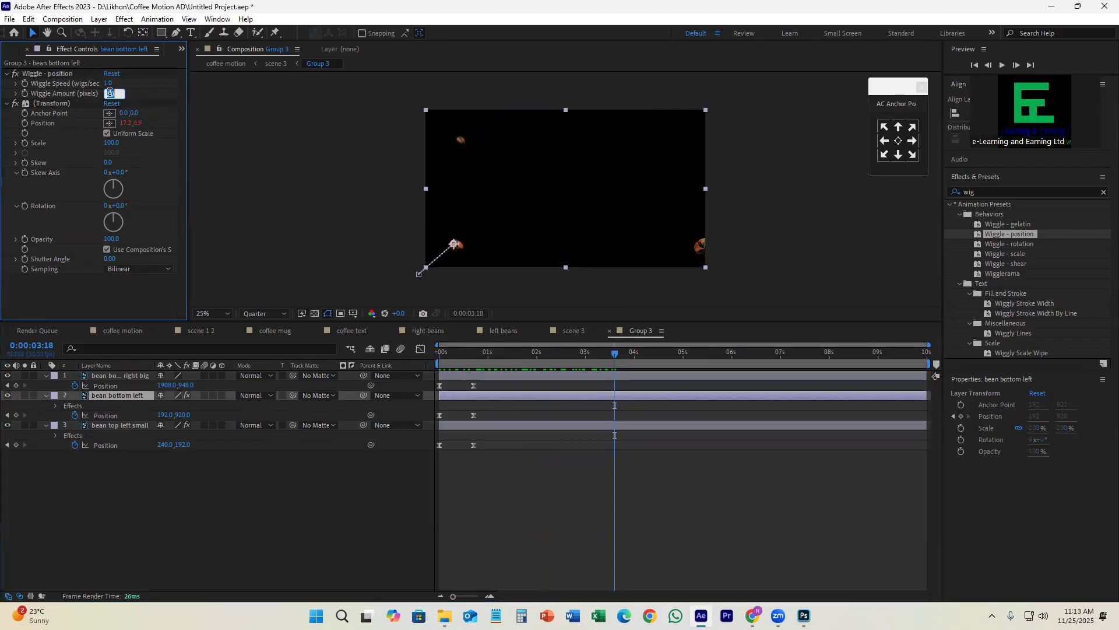
{"action": "left_click", "coordinate": [533, 424]}
{"action": "left_click", "coordinate": [110, 94]}
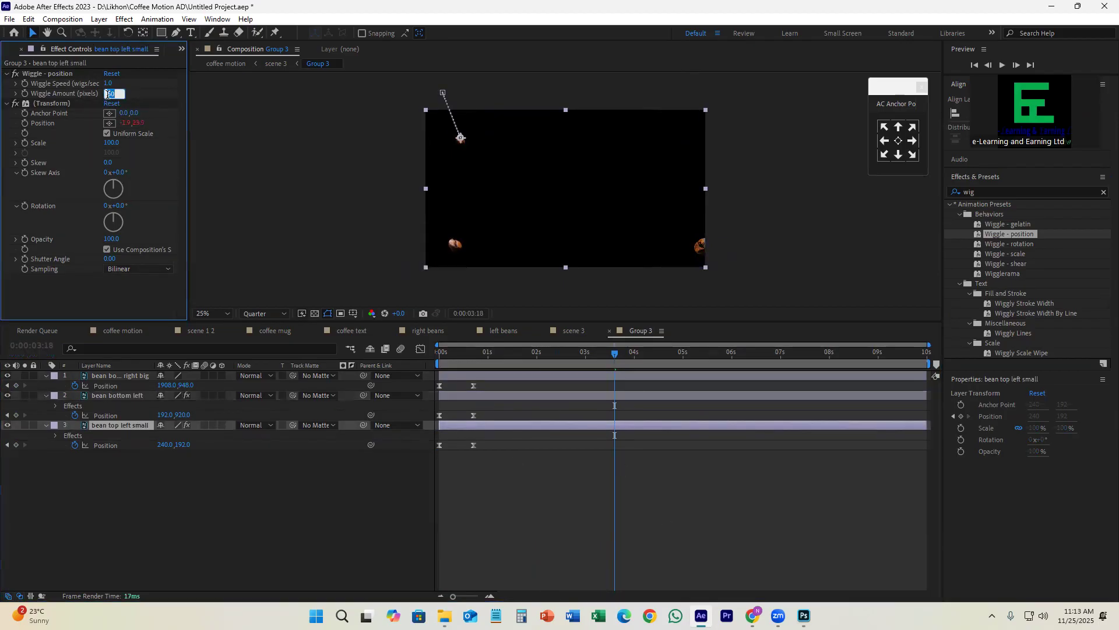
{"action": "key", "text": "Return"}
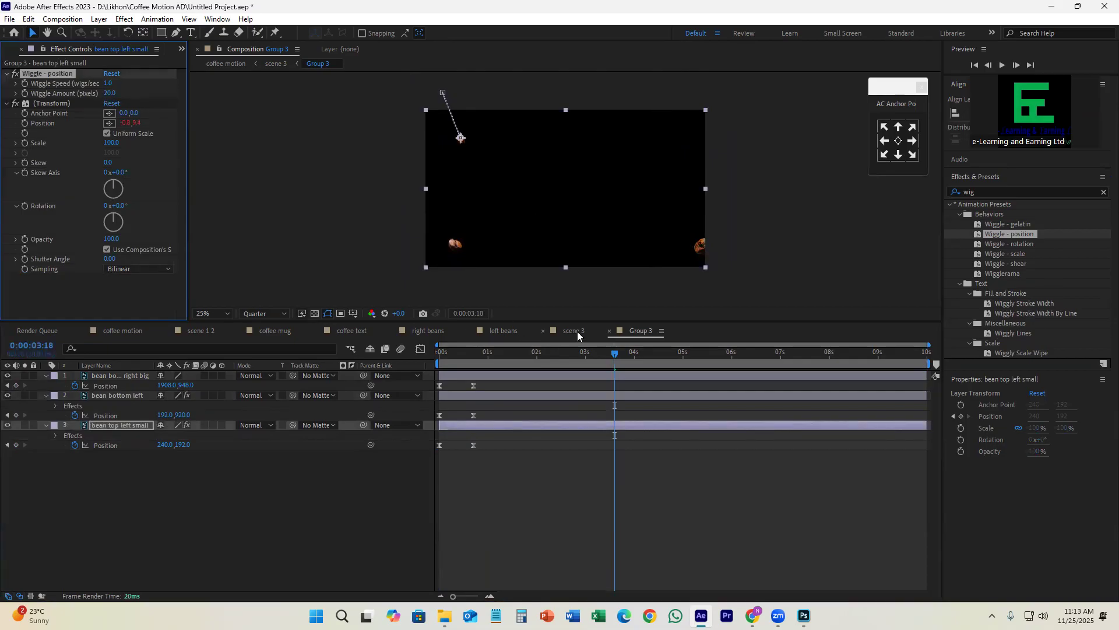
Step: Return to scene 3 at 0:00:00:23 and check what the coffee cup, bottle and leaf layers contain
{"action": "left_click", "coordinate": [574, 331]}
{"action": "left_click_drag", "start_coordinate": [579, 357], "coordinate": [476, 380]}
{"action": "left_click", "coordinate": [487, 413]}
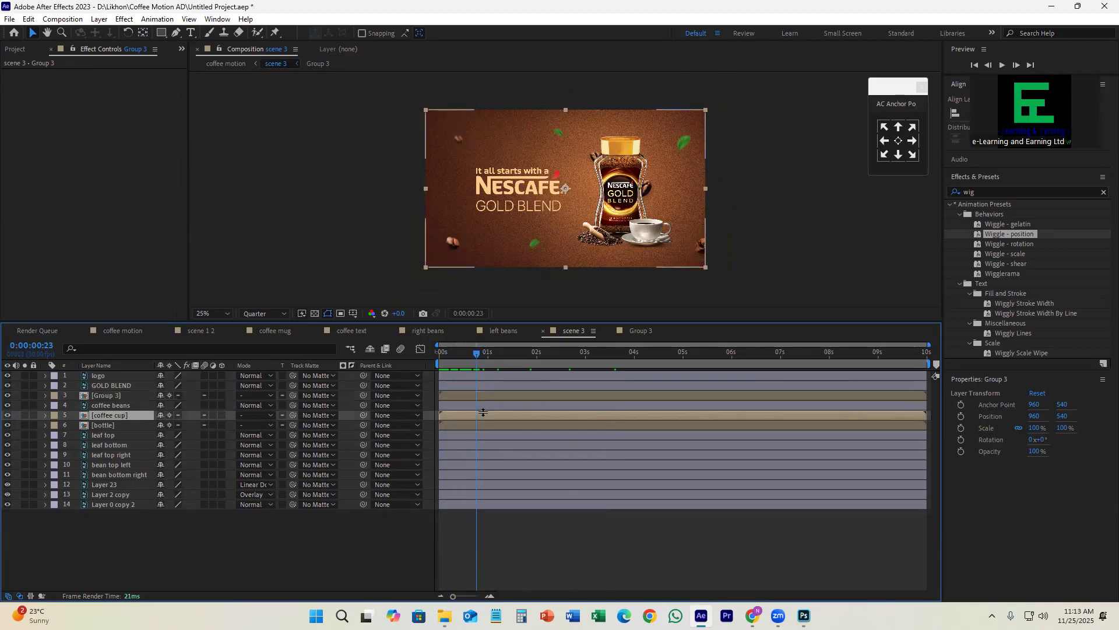
{"action": "left_click", "coordinate": [6, 415]}
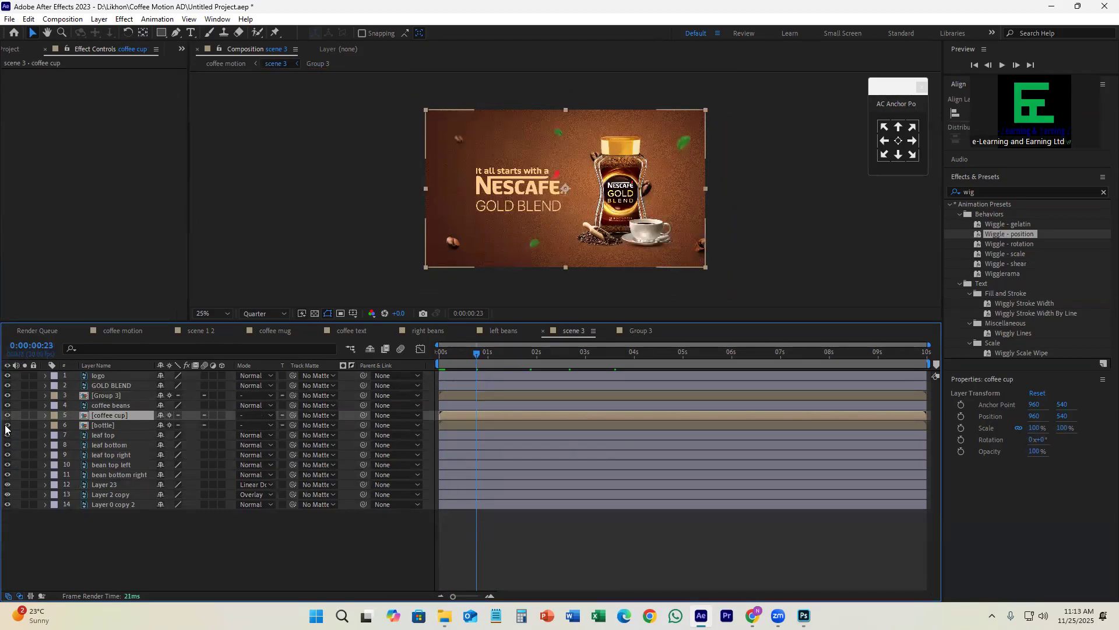
{"action": "left_click", "coordinate": [6, 425]}
{"action": "left_click", "coordinate": [7, 426]}
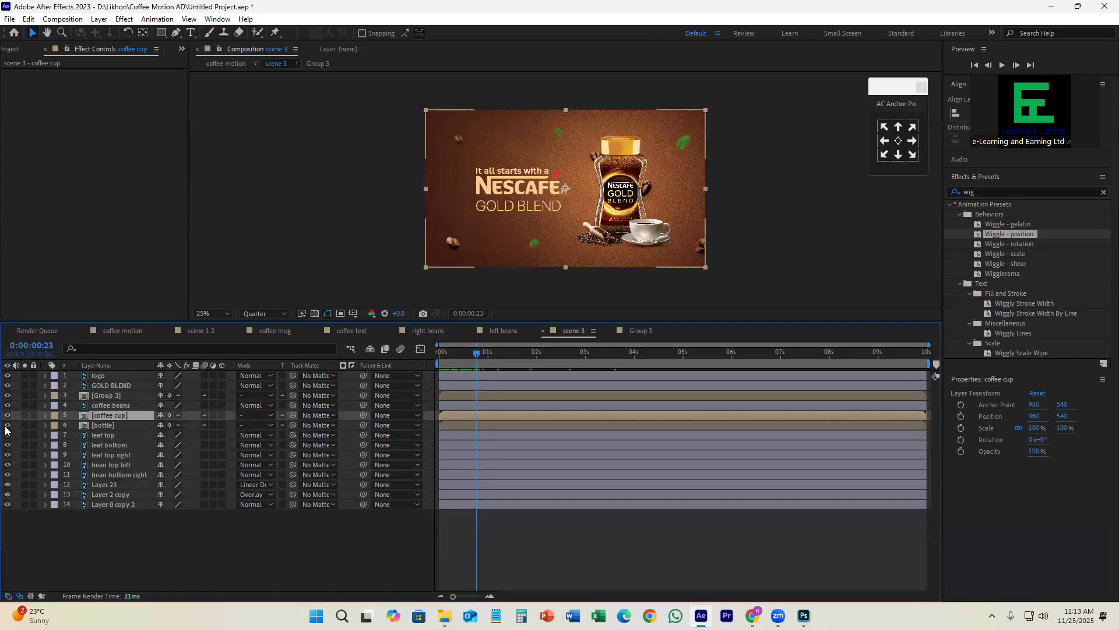
{"action": "left_click", "coordinate": [132, 435]}
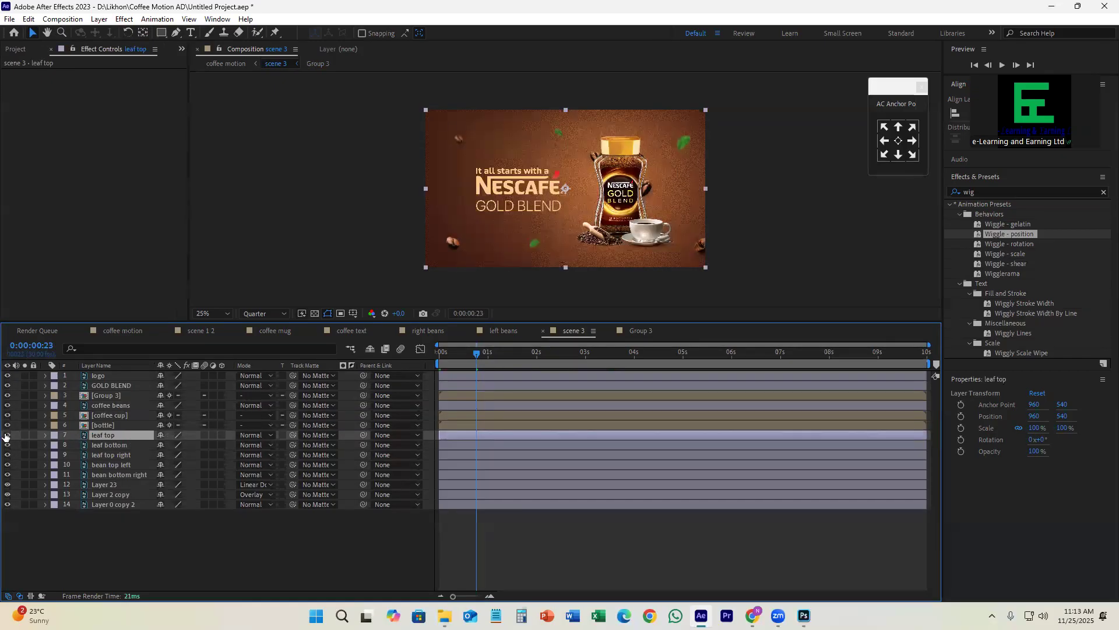
{"action": "left_click", "coordinate": [124, 458], "text": "shift"}
{"action": "left_click", "coordinate": [700, 527]}
Step: Move the leaf top layer's anchor point onto its leaf, at about (914, 150)
{"action": "left_click", "coordinate": [482, 436]}
{"action": "left_click", "coordinate": [143, 34]}
{"action": "left_click_drag", "start_coordinate": [565, 189], "coordinate": [549, 133]}
{"action": "scroll", "coordinate": [565, 133], "scroll_direction": "up", "scroll_amount": 2}
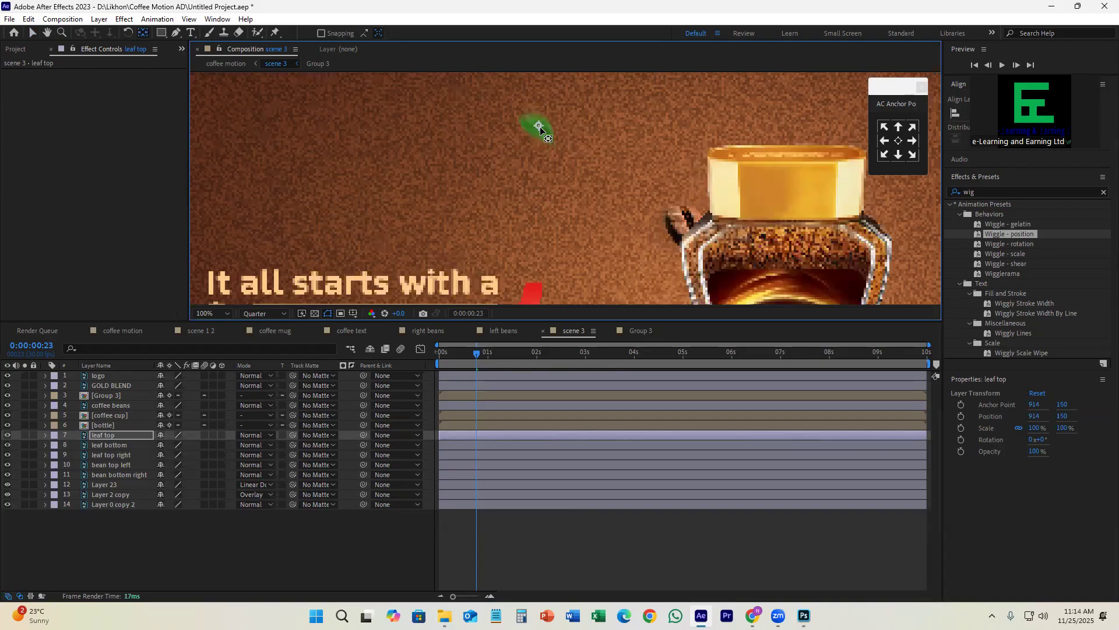
Step: Move the leaf bottom layer's anchor point onto its leaf, at about (750, 916)
{"action": "scroll", "coordinate": [539, 127], "scroll_direction": "down", "scroll_amount": 2}
{"action": "left_click", "coordinate": [477, 449]}
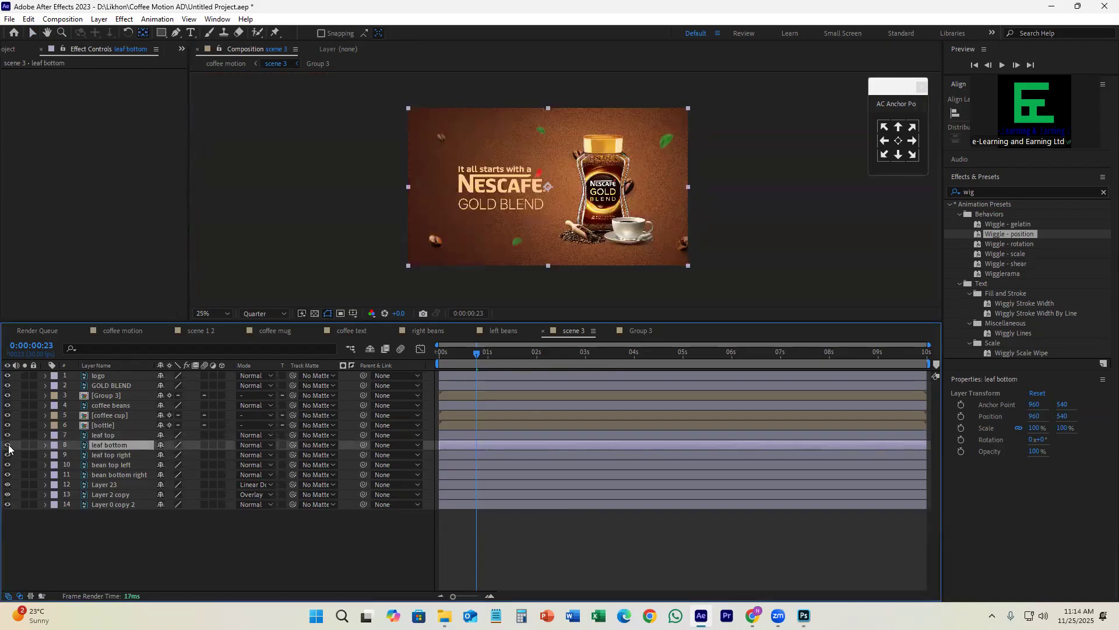
{"action": "scroll", "coordinate": [560, 198], "scroll_direction": "up", "scroll_amount": 1}
{"action": "left_click_drag", "start_coordinate": [577, 128], "coordinate": [516, 240]}
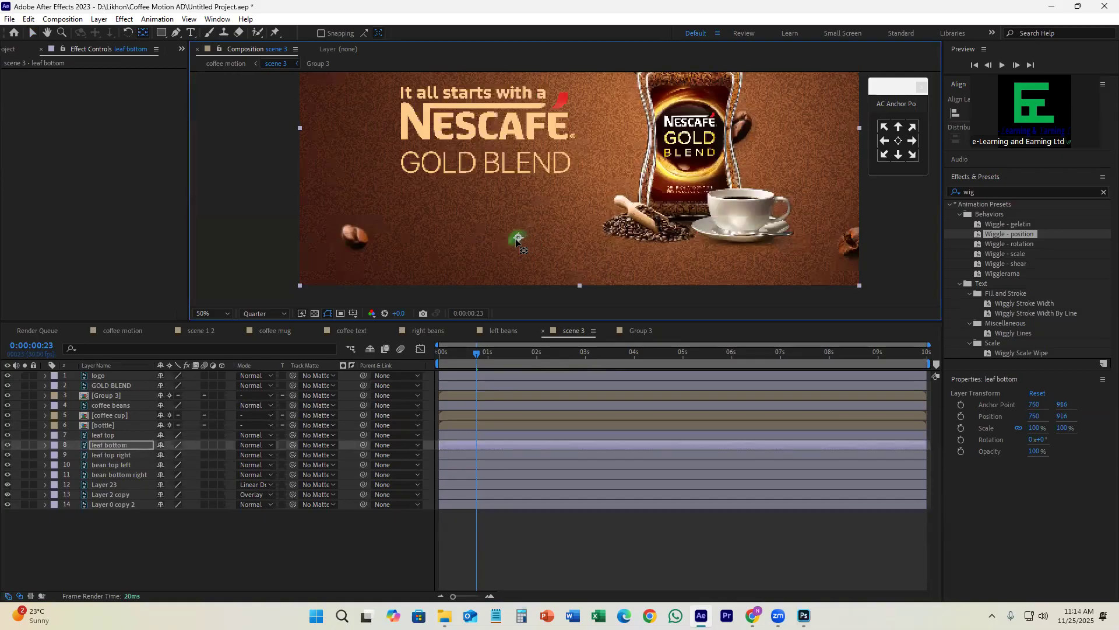
Step: Move the leaf top right layer's anchor point onto its leaf, at about (1780, 216)
{"action": "scroll", "coordinate": [517, 238], "scroll_direction": "down", "scroll_amount": 1}
{"action": "left_click", "coordinate": [515, 455]}
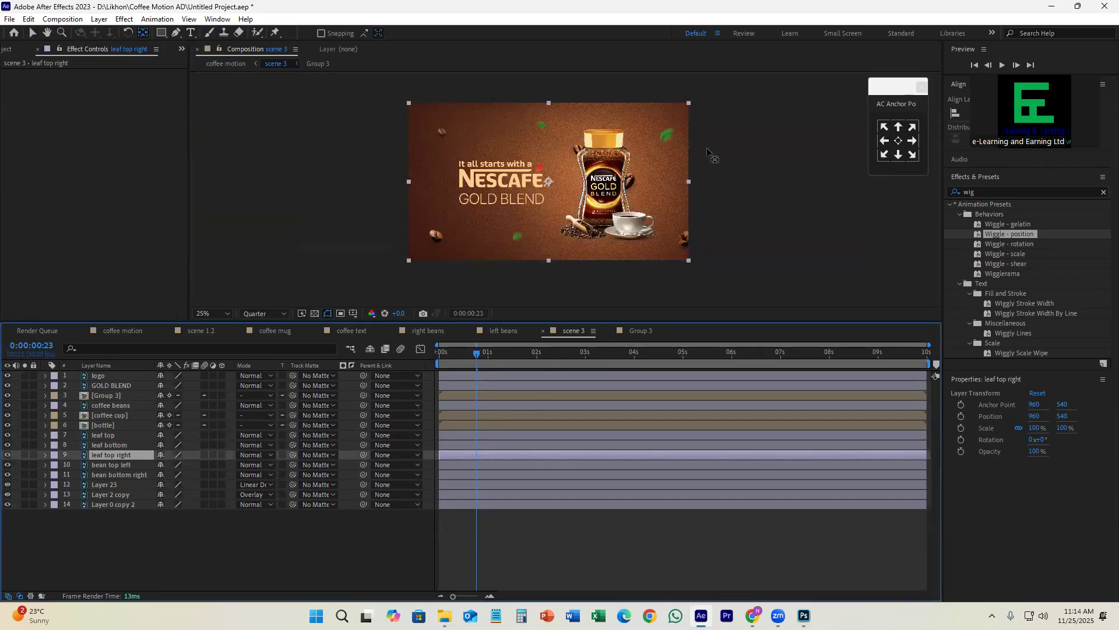
{"action": "scroll", "coordinate": [716, 141], "scroll_direction": "up", "scroll_amount": 1}
{"action": "left_click_drag", "start_coordinate": [381, 226], "coordinate": [625, 133]}
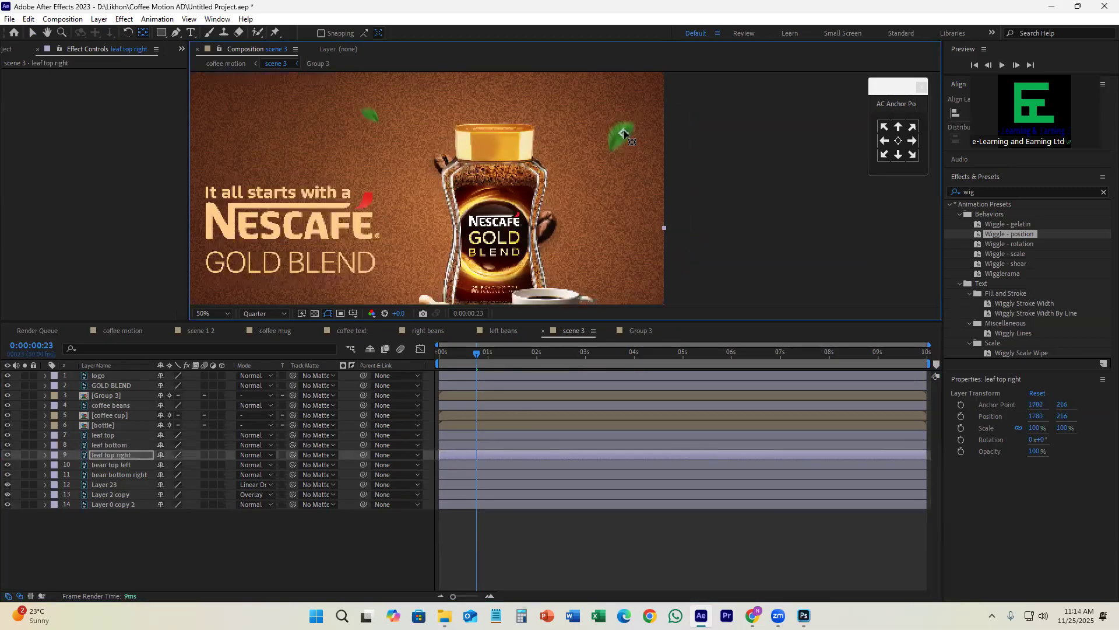
{"action": "scroll", "coordinate": [625, 133], "scroll_direction": "down", "scroll_amount": 1}
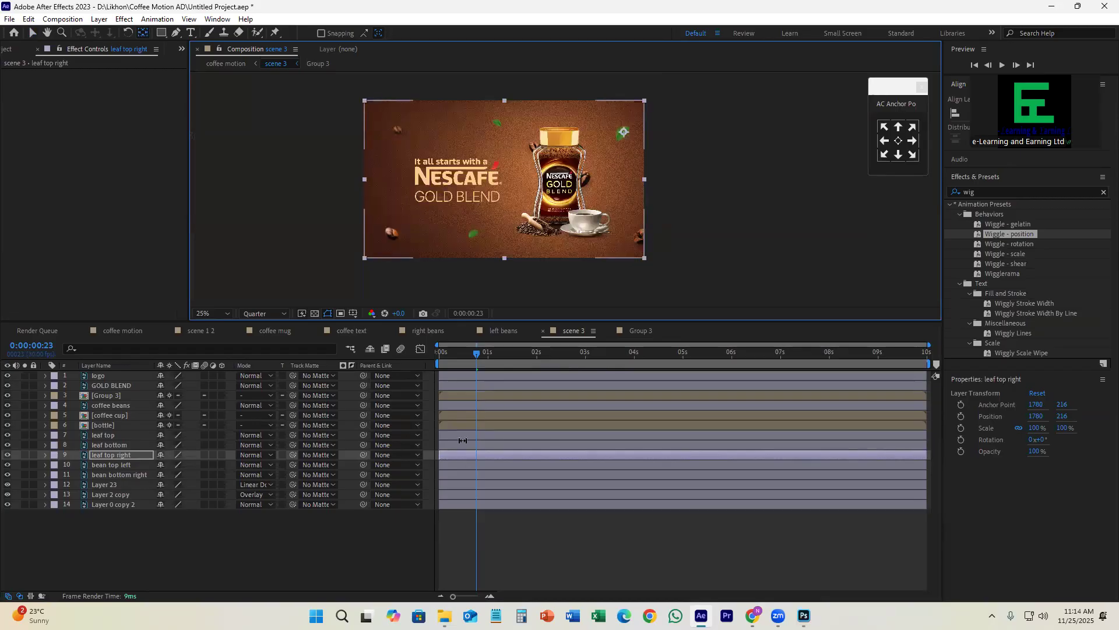
Step: Add Position keyframes at 0:00:00:21 to the leaf top, leaf bottom and leaf top right layers
{"action": "left_click", "coordinate": [459, 434], "text": "shift"}
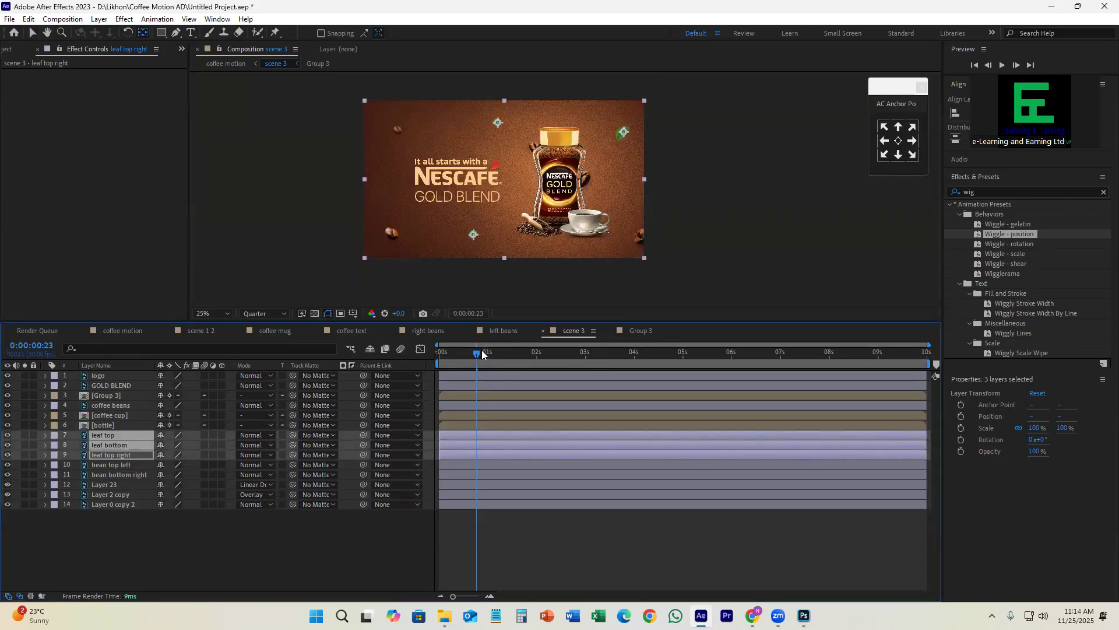
{"action": "left_click", "coordinate": [32, 33]}
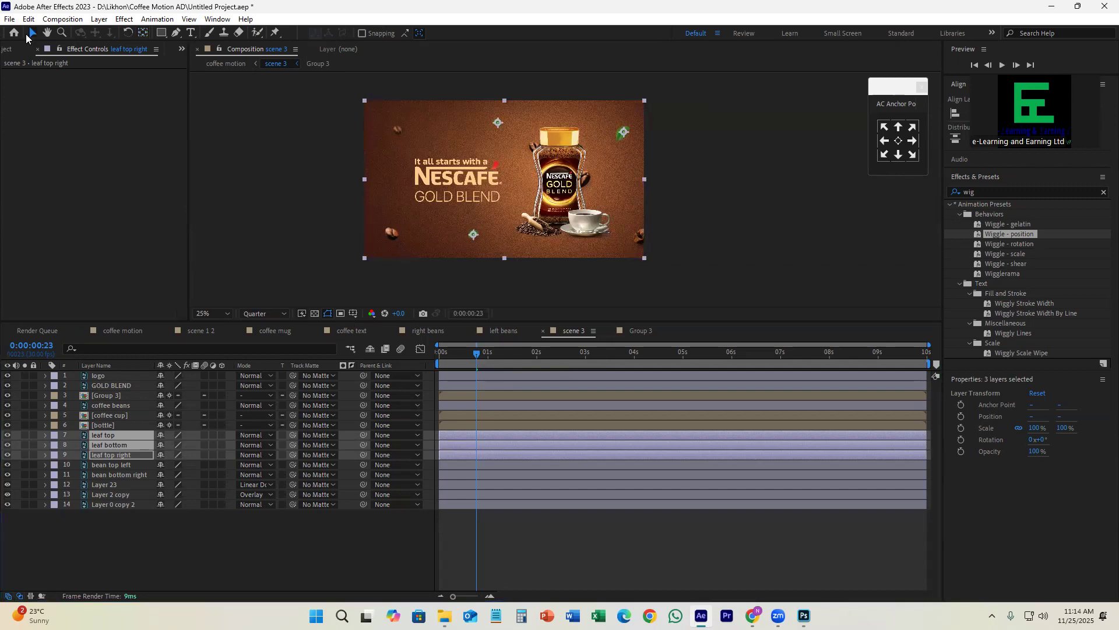
{"action": "left_click", "coordinate": [484, 361]}
{"action": "left_click_drag", "start_coordinate": [484, 360], "coordinate": [484, 362]}
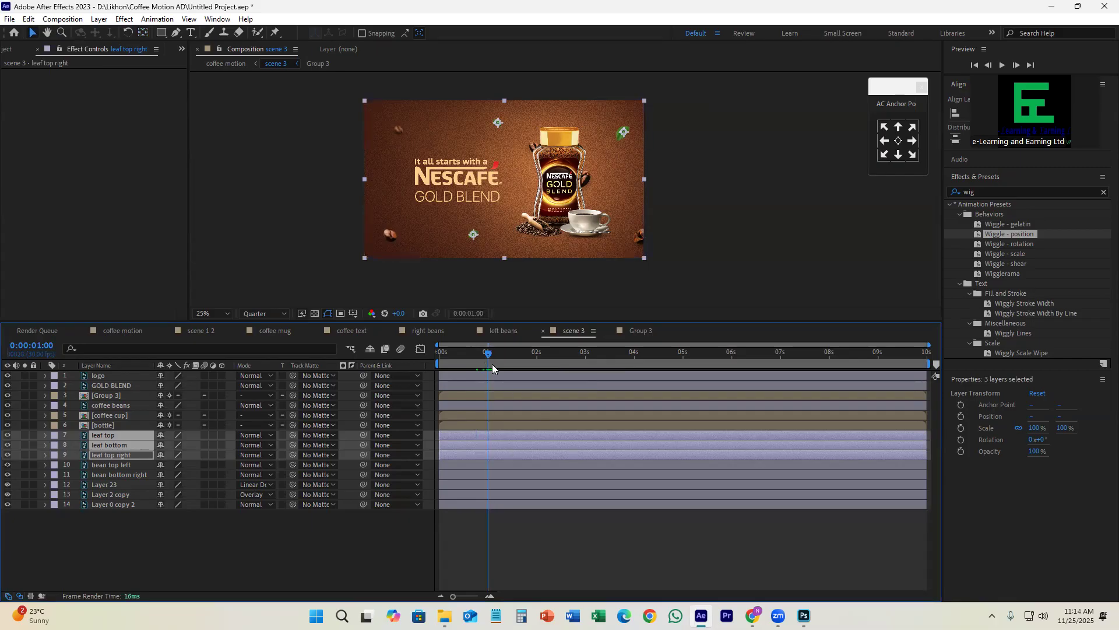
{"action": "left_click_drag", "start_coordinate": [479, 355], "coordinate": [473, 359]}
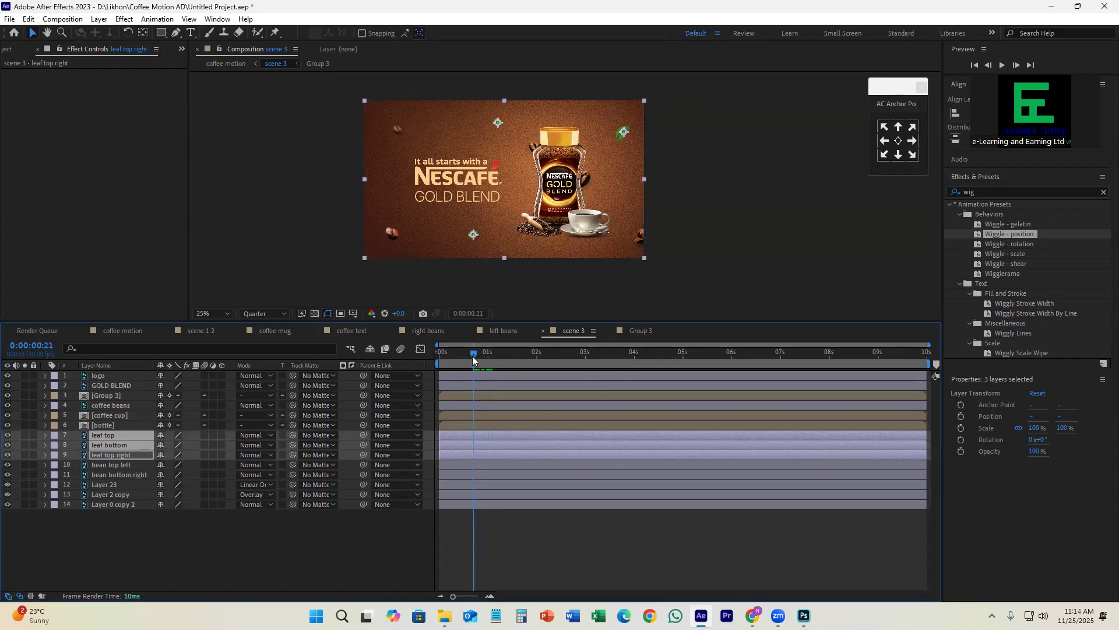
{"action": "key", "text": "p"}
{"action": "key", "text": "alt+shift+p"}
Step: At 0:00:00:00, move the leaves off-frame: leaf top to about (798, -86), leaf bottom (572, 1194), leaf top right (2044, 4)
{"action": "key", "text": "Home"}
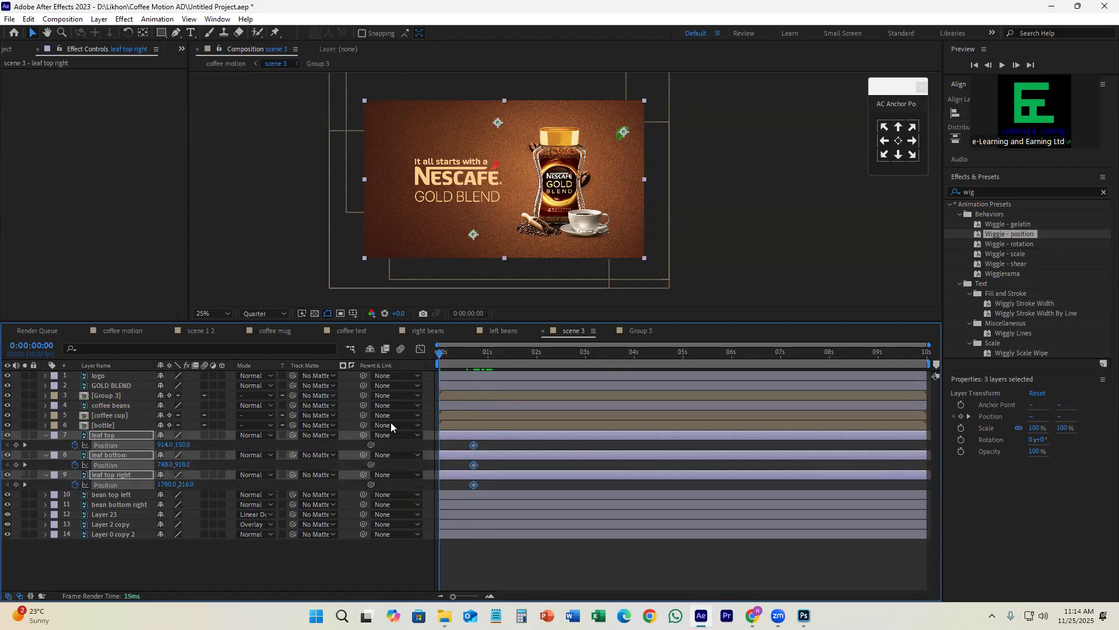
{"action": "left_click", "coordinate": [489, 438]}
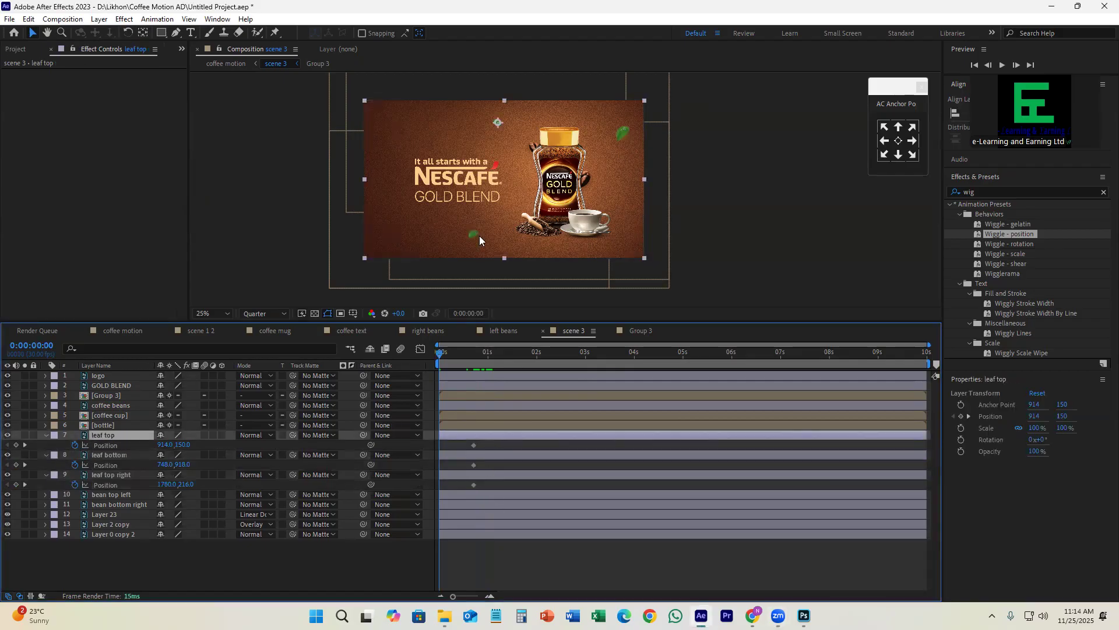
{"action": "left_click_drag", "start_coordinate": [506, 135], "coordinate": [489, 102]}
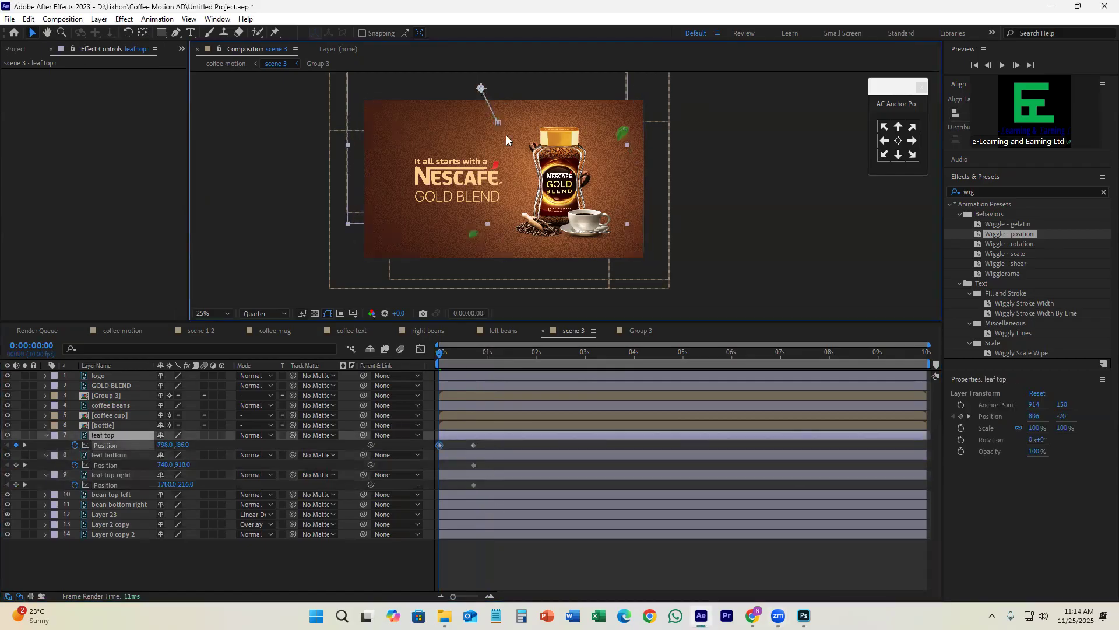
{"action": "left_click", "coordinate": [474, 456]}
{"action": "left_click_drag", "start_coordinate": [469, 244], "coordinate": [443, 284]}
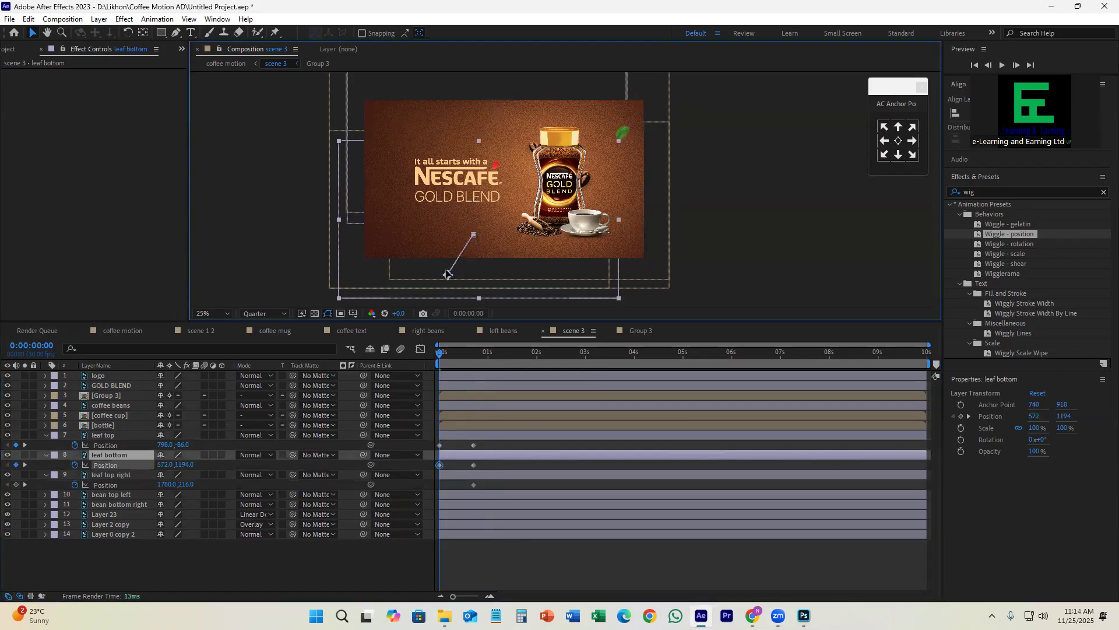
{"action": "left_click", "coordinate": [472, 475]}
{"action": "left_click_drag", "start_coordinate": [624, 134], "coordinate": [662, 103]}
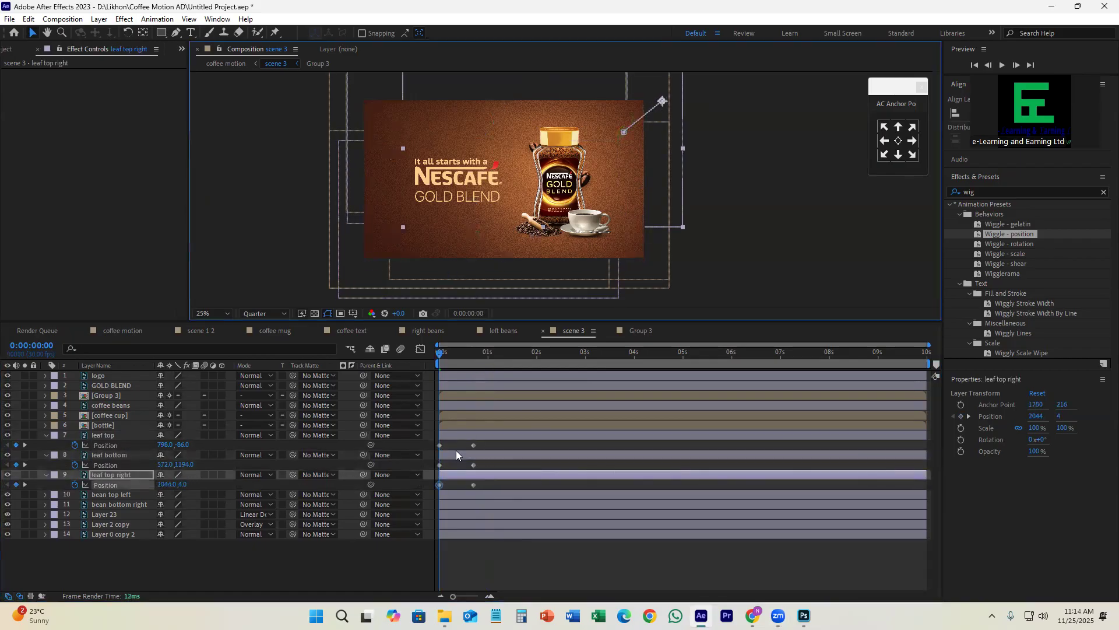
Step: Apply the Wiggle - position preset to the leaf top layer with a Wiggle Amount of 30 pixels
{"action": "left_click", "coordinate": [476, 433]}
{"action": "left_click_drag", "start_coordinate": [1024, 239], "coordinate": [462, 441]}
{"action": "left_click", "coordinate": [110, 93]}
{"action": "type", "text": "30"}
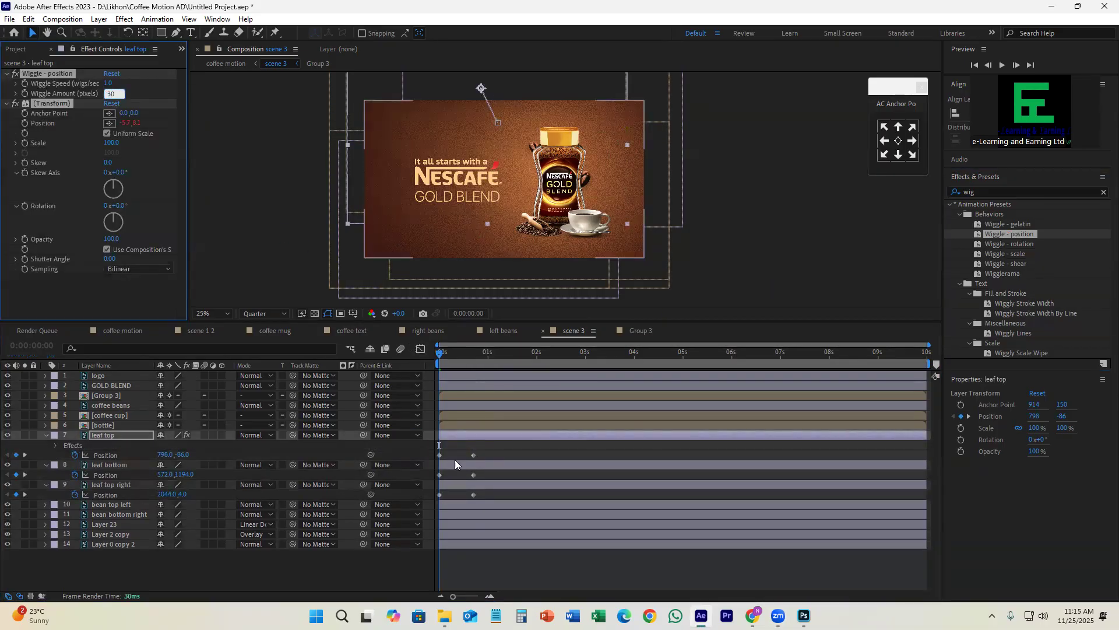
Step: Apply Wiggle - position to the leaf bottom and leaf top right layers, each with a Wiggle Amount of 20 pixels
{"action": "left_click", "coordinate": [464, 466]}
{"action": "left_click_drag", "start_coordinate": [1079, 234], "coordinate": [475, 465]}
{"action": "left_click", "coordinate": [109, 93]}
{"action": "type", "text": "20"}
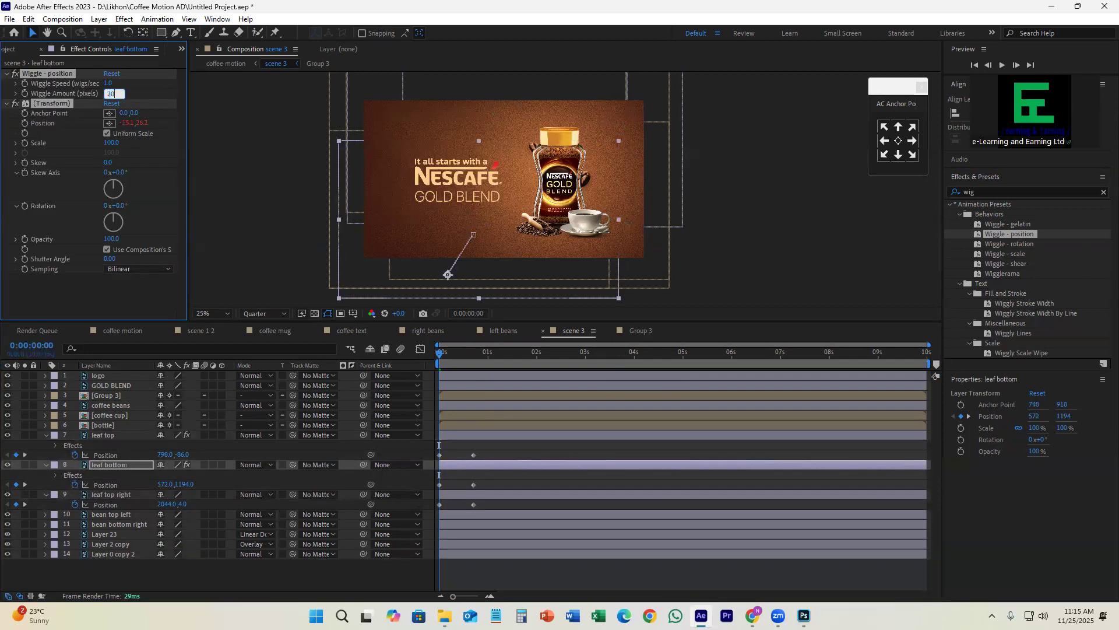
{"action": "left_click", "coordinate": [502, 494]}
{"action": "left_click_drag", "start_coordinate": [1013, 233], "coordinate": [505, 495]}
{"action": "left_click", "coordinate": [110, 94]}
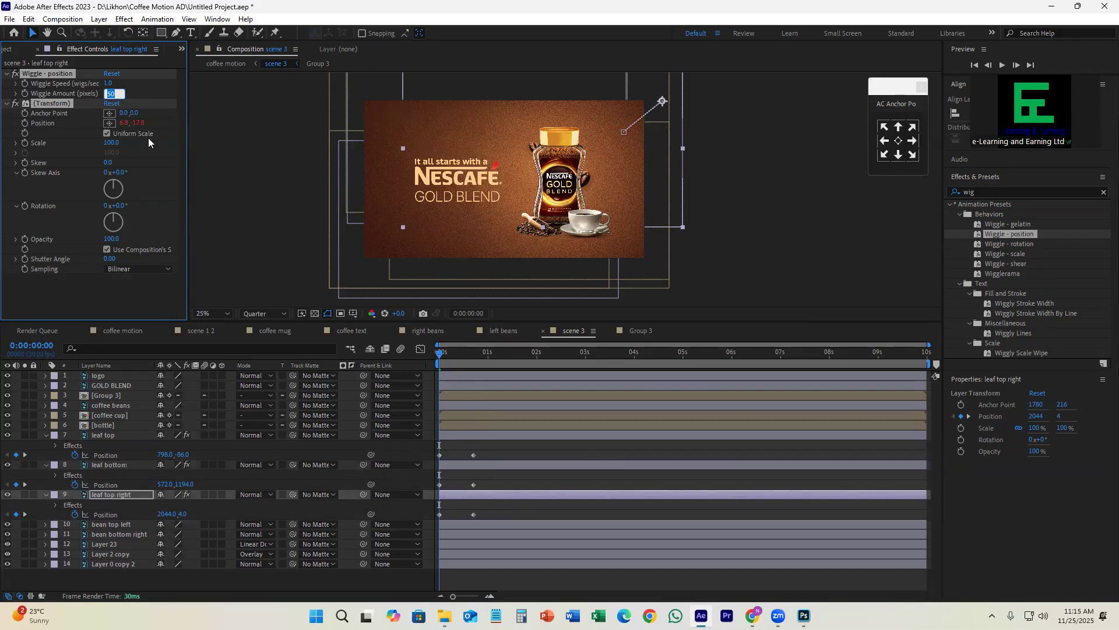
{"action": "type", "text": "20"}
{"action": "key", "text": "Return"}
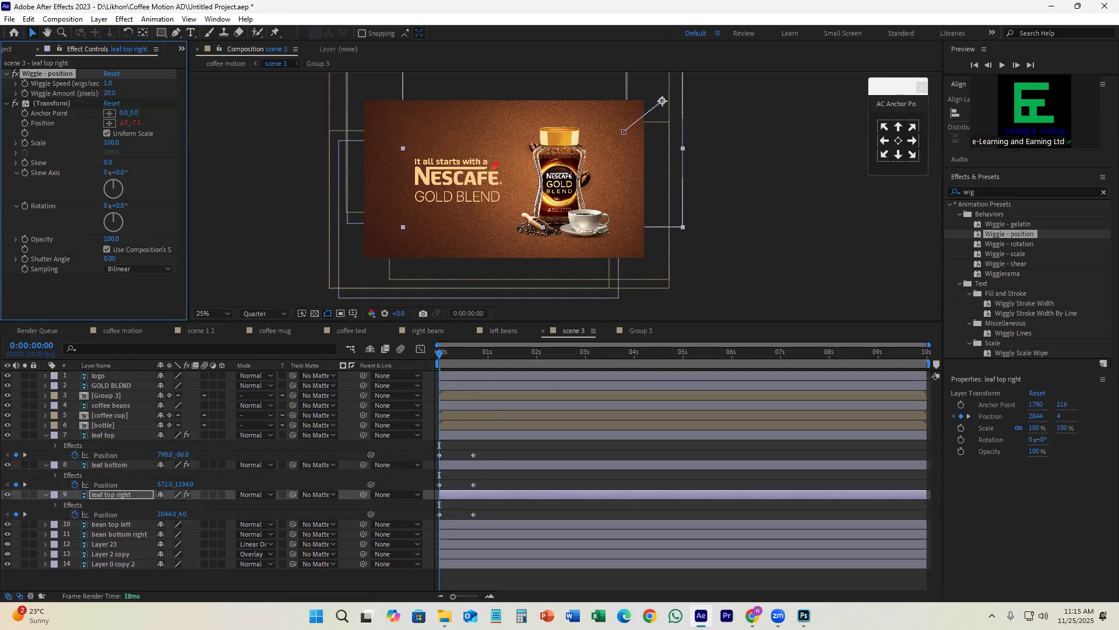
Step: Apply Easy Ease to all Position keyframes of the three leaf layers and save the project
{"action": "left_click_drag", "start_coordinate": [447, 357], "coordinate": [500, 391]}
{"action": "left_click", "coordinate": [473, 454]}
{"action": "left_click", "coordinate": [477, 494], "text": "shift"}
{"action": "key", "text": "p"}
{"action": "key", "text": "p"}
{"action": "left_click_drag", "start_coordinate": [484, 443], "coordinate": [429, 489]}
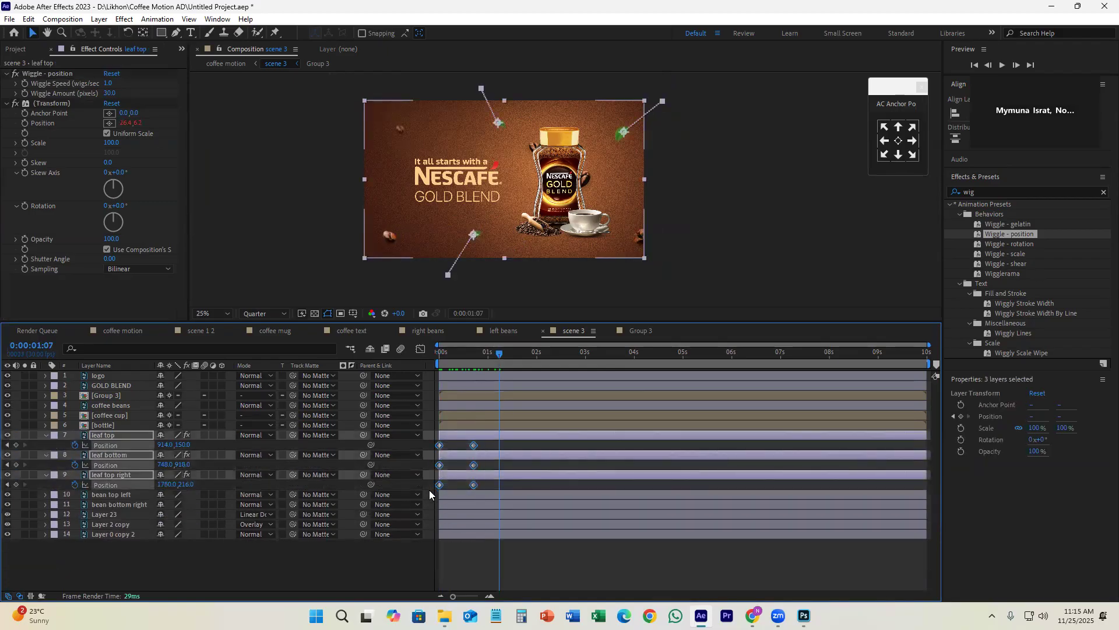
{"action": "key", "text": "F9"}
{"action": "key", "text": "ctrl+s"}
Step: Preview the leaves' fly-in and wiggle motion from the start of scene 3
{"action": "left_click_drag", "start_coordinate": [499, 357], "coordinate": [436, 368]}
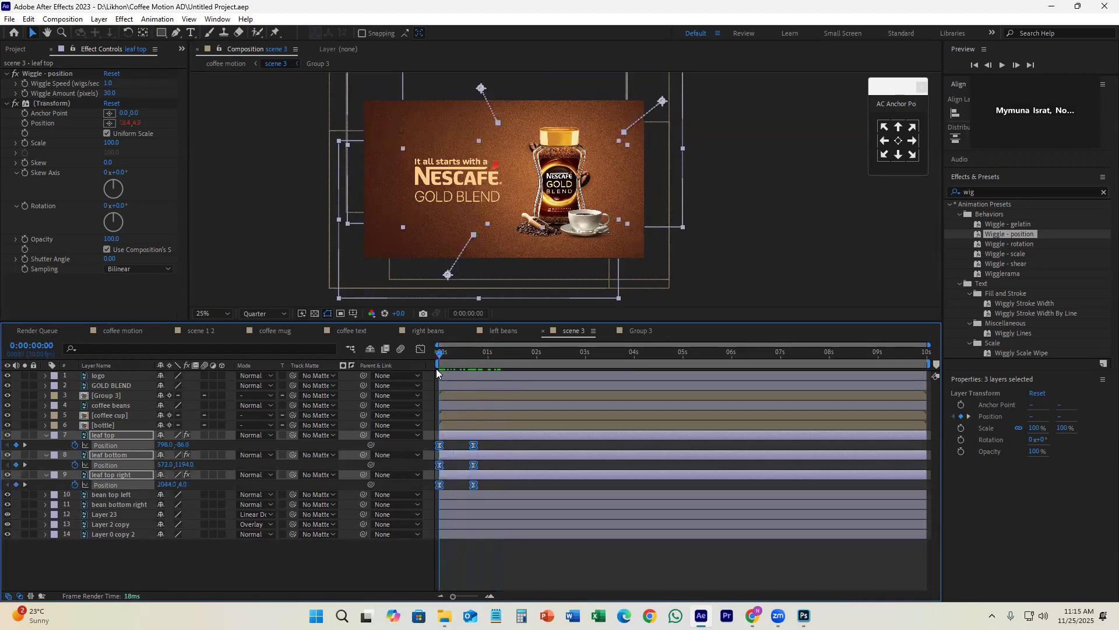
{"action": "left_click_drag", "start_coordinate": [440, 354], "coordinate": [467, 373]}
{"action": "key", "text": "space"}
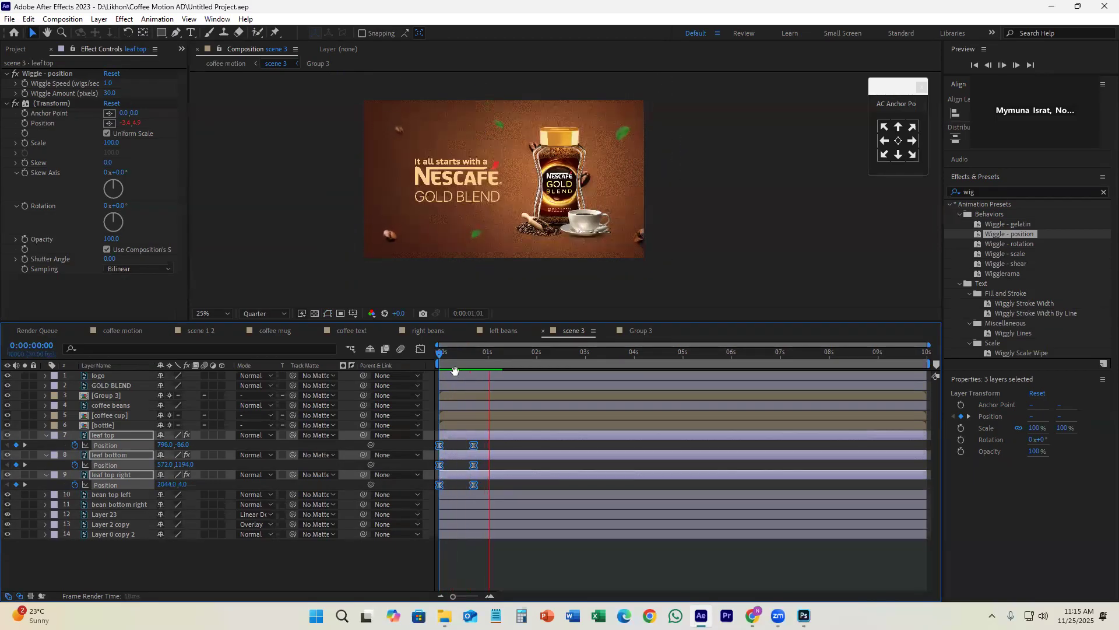
{"action": "key", "text": "space"}
{"action": "key", "text": "space"}
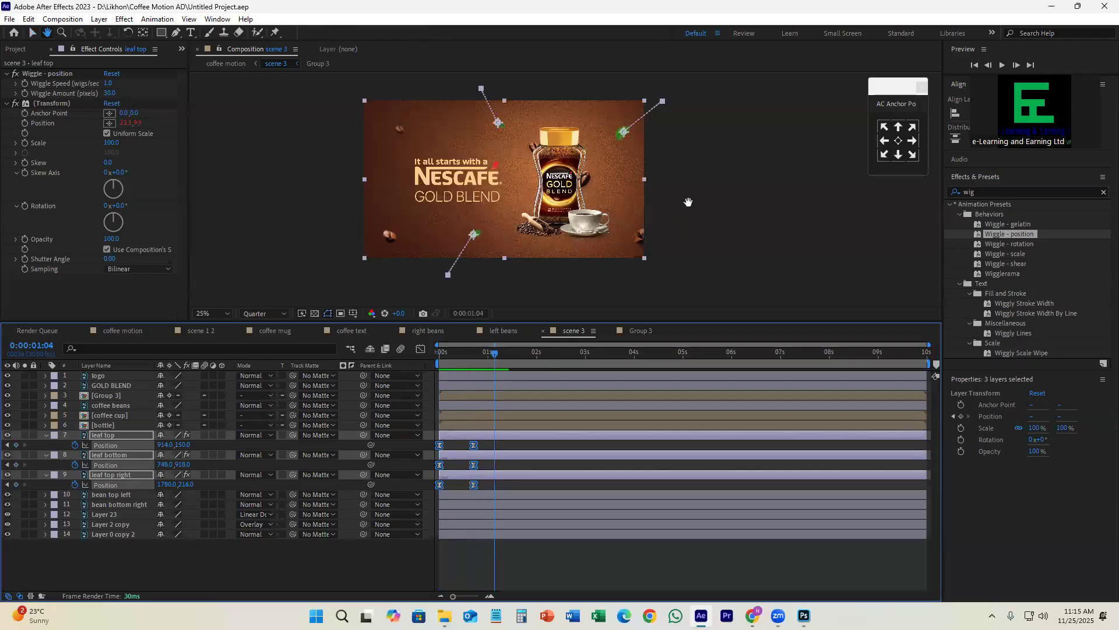
{"action": "left_click_drag", "start_coordinate": [687, 201], "coordinate": [784, 203]}
{"action": "left_click_drag", "start_coordinate": [496, 355], "coordinate": [458, 376]}
{"action": "key", "text": "space"}
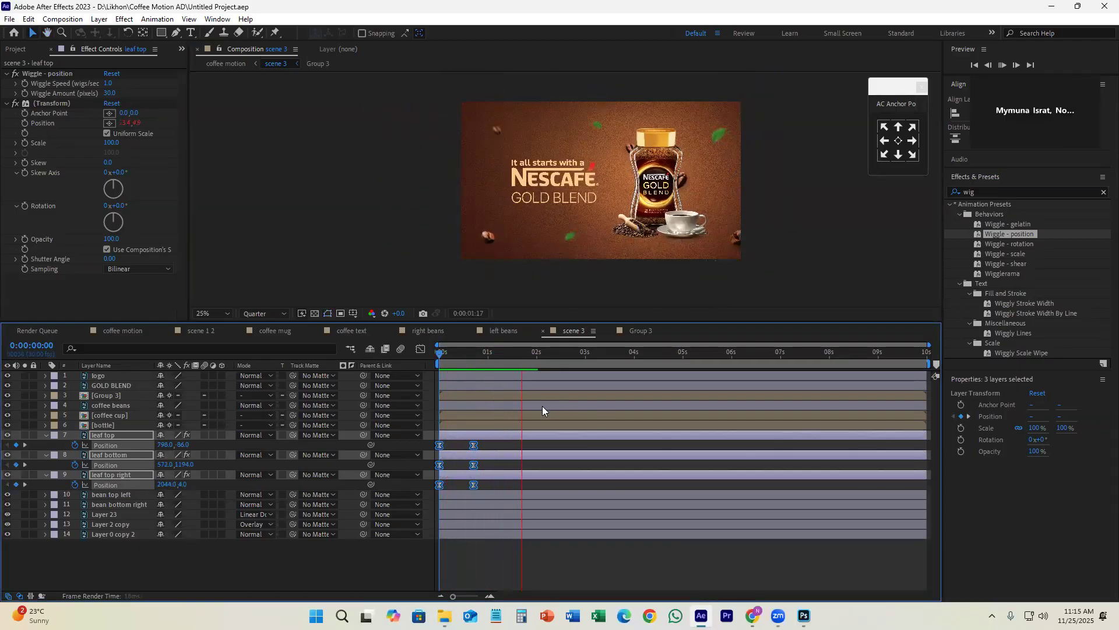
{"action": "key", "text": "space"}
{"action": "left_click_drag", "start_coordinate": [486, 355], "coordinate": [434, 370]}
{"action": "key", "text": "space"}
Step: Stagger the leaf layers by starting leaf bottom at about 0.2 s and leaf top right at about 0.5 s, and preview
{"action": "key", "text": "space"}
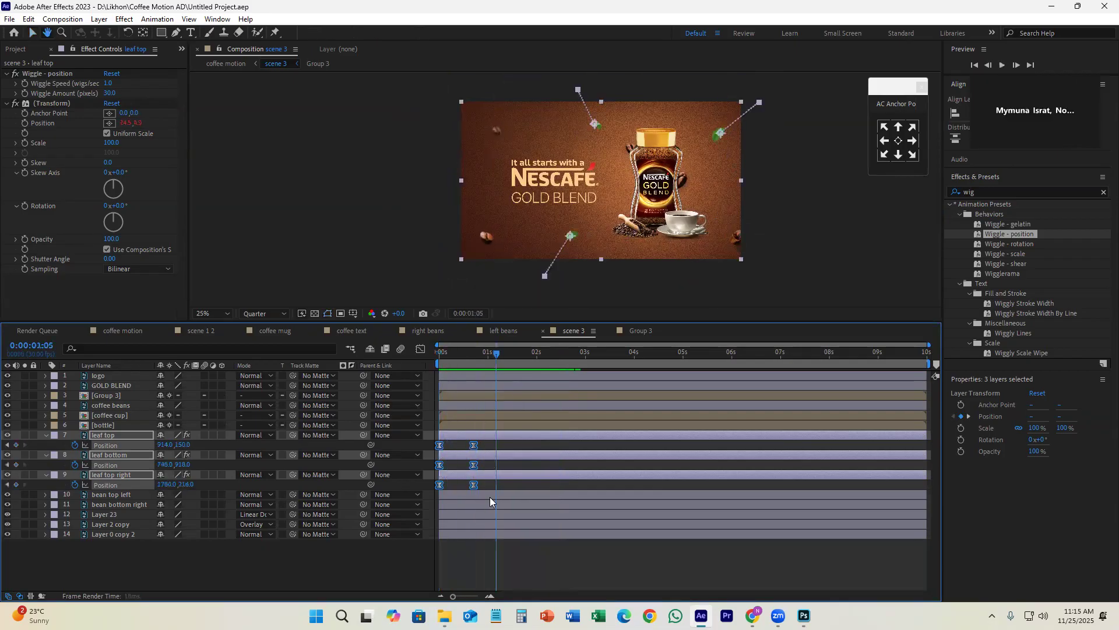
{"action": "left_click", "coordinate": [474, 554]}
{"action": "mouse_move", "coordinate": [487, 455]}
{"action": "left_mouse_down"}
{"action": "mouse_move", "coordinate": [511, 456]}
{"action": "mouse_move", "coordinate": [515, 475]}
{"action": "mouse_move", "coordinate": [469, 453]}
{"action": "mouse_move", "coordinate": [476, 474]}
{"action": "left_mouse_up"}
{"action": "key", "text": "space"}
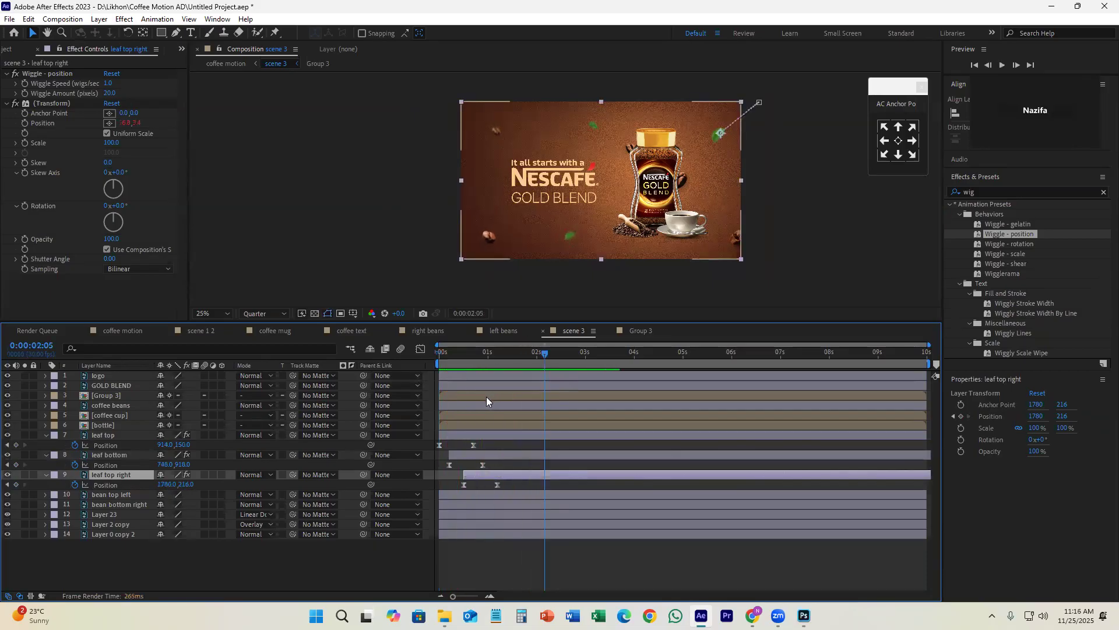
Step: Check what the Group 3 and coffee beans layers contain by switching their visibility off and on
{"action": "left_click", "coordinate": [506, 395]}
{"action": "left_click", "coordinate": [6, 396]}
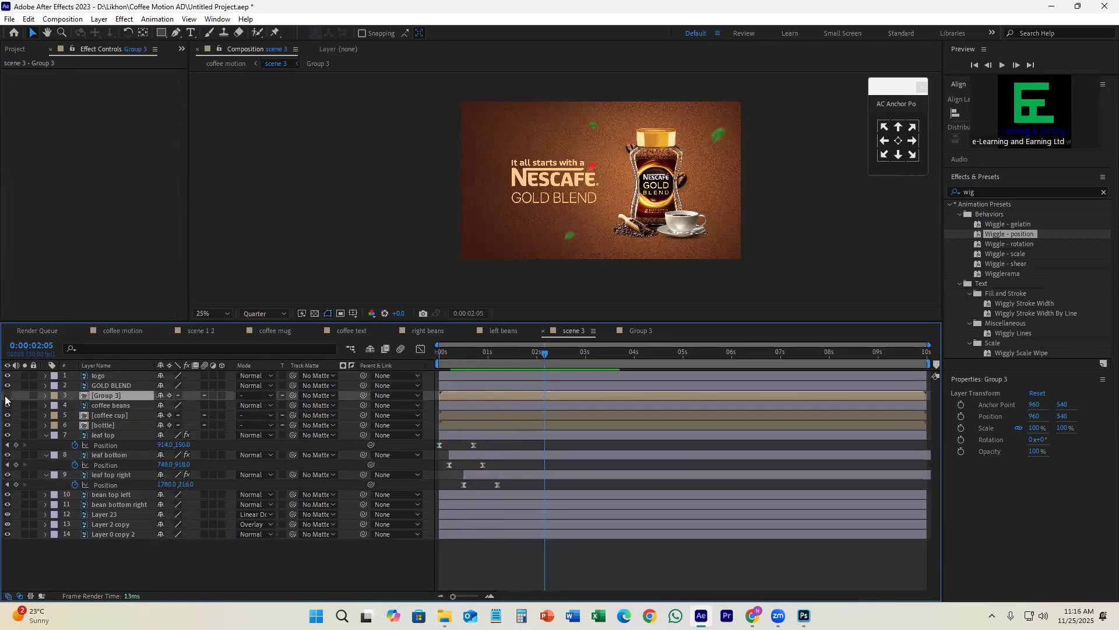
{"action": "left_click", "coordinate": [6, 396]}
{"action": "left_click", "coordinate": [6, 397]}
{"action": "left_click", "coordinate": [6, 396]}
{"action": "key", "text": "space"}
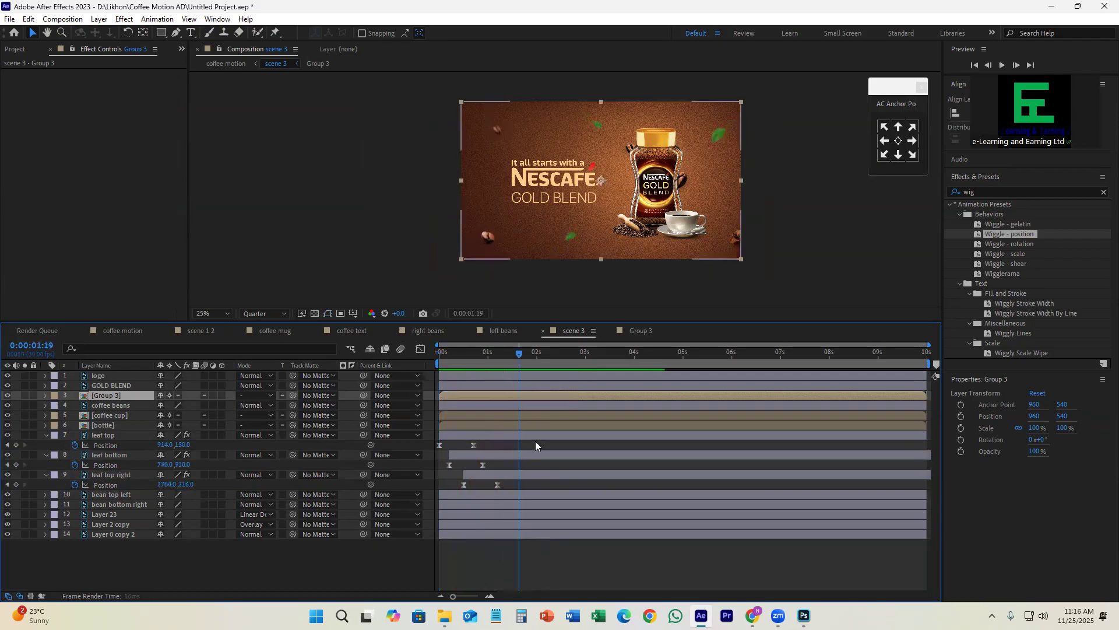
{"action": "left_click", "coordinate": [473, 408]}
{"action": "left_click", "coordinate": [7, 405]}
{"action": "left_click", "coordinate": [7, 405]}
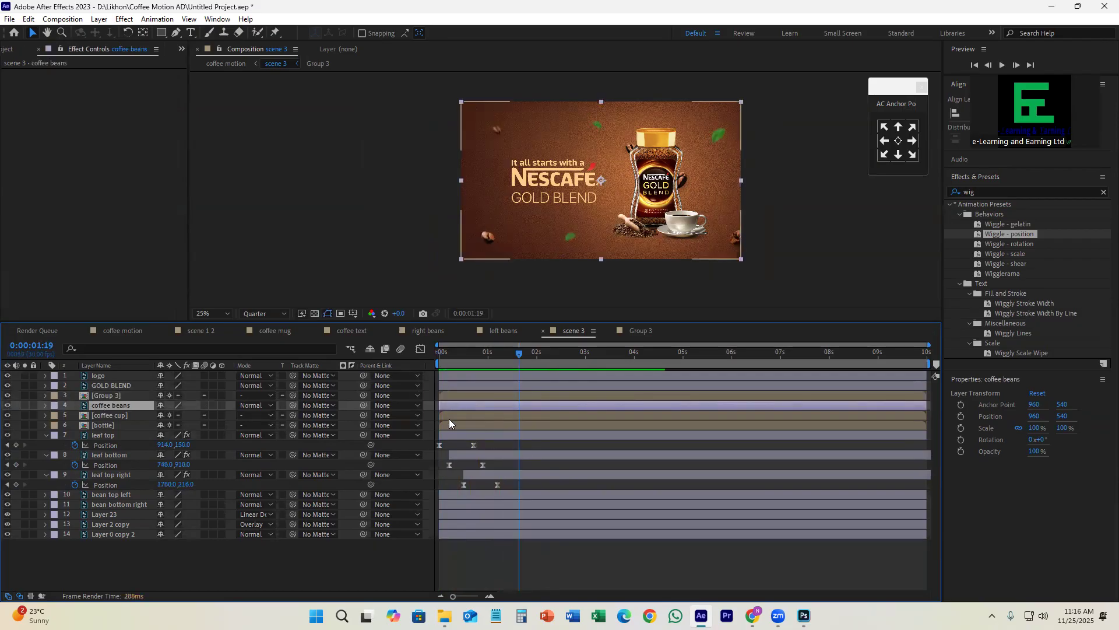
Step: Set the label colour of the coffee beans, coffee cup and bottle layers to Purple
{"action": "left_click", "coordinate": [105, 425], "text": "shift"}
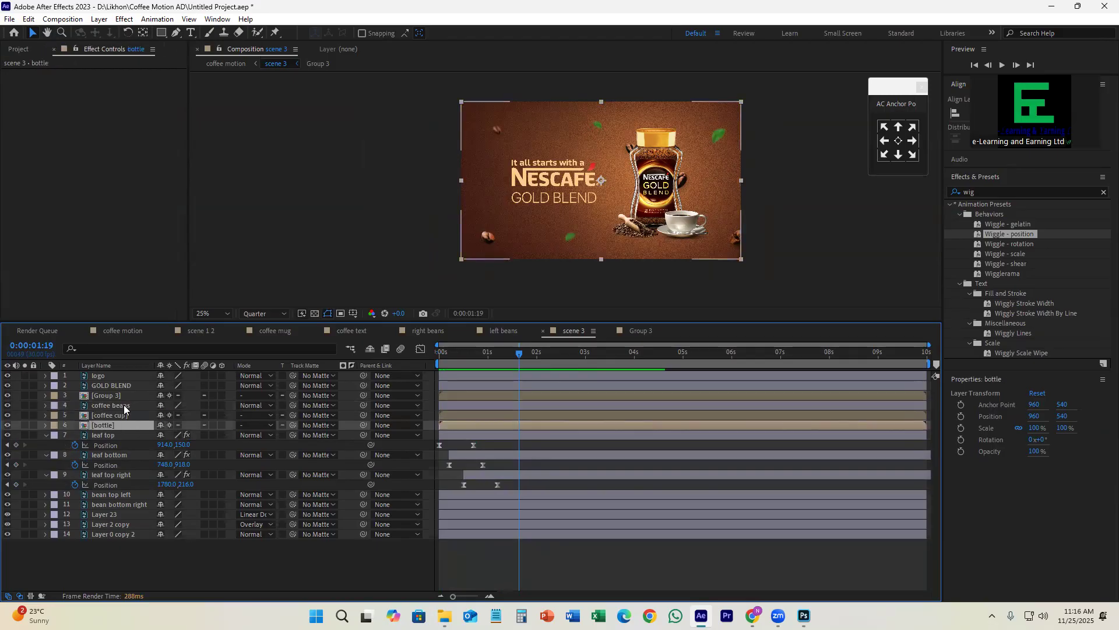
{"action": "left_click", "coordinate": [54, 406]}
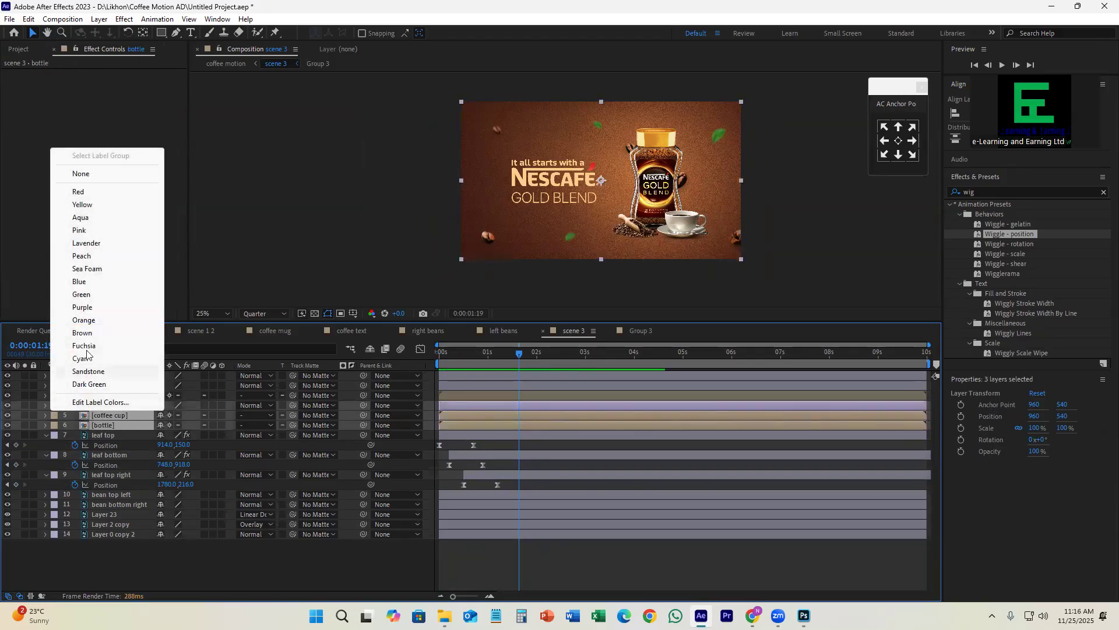
{"action": "left_click", "coordinate": [82, 307]}
{"action": "left_click", "coordinate": [549, 480]}
Step: Add Position keyframes at 0:00:01:00 to the coffee beans, coffee cup and bottle layers
{"action": "left_click", "coordinate": [481, 405]}
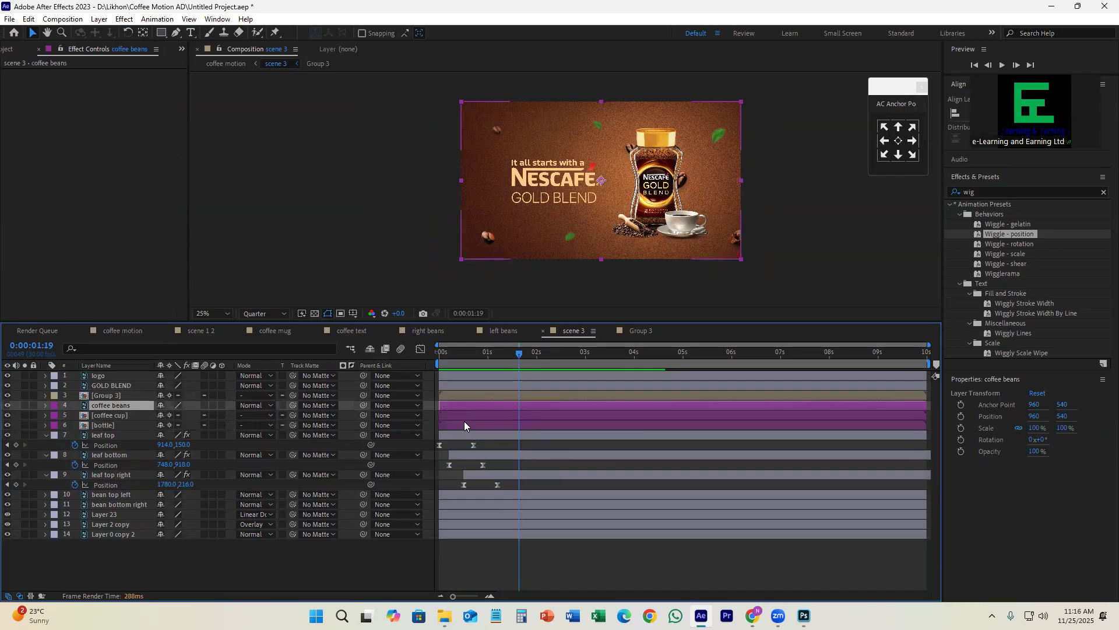
{"action": "left_click_drag", "start_coordinate": [502, 354], "coordinate": [488, 356]}
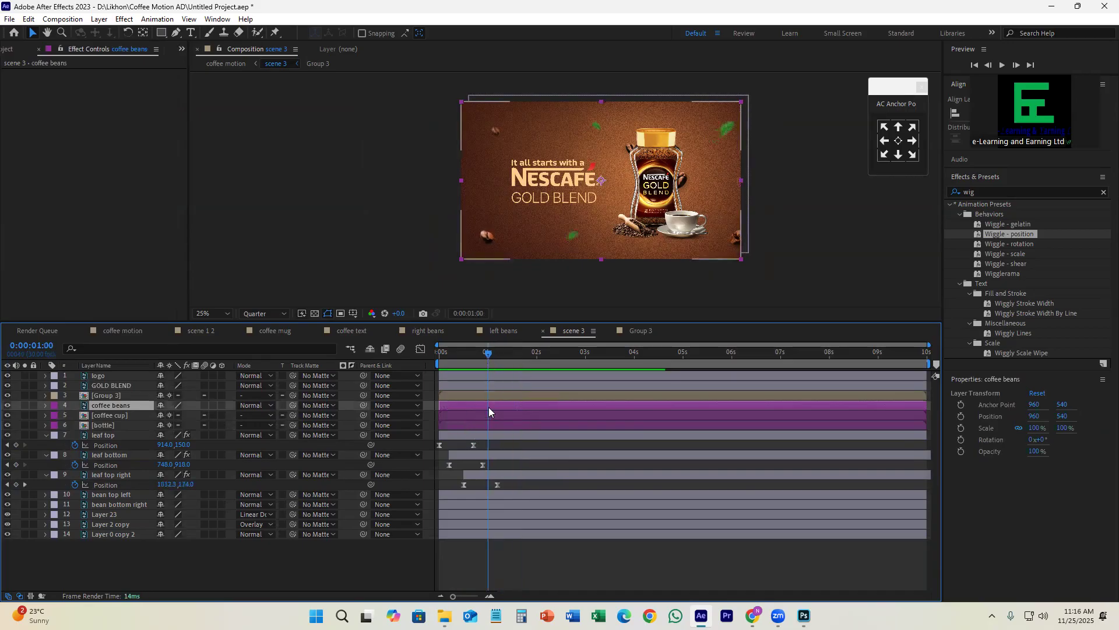
{"action": "left_click", "coordinate": [488, 425], "text": "shift"}
{"action": "key", "text": "alt+shift+p"}
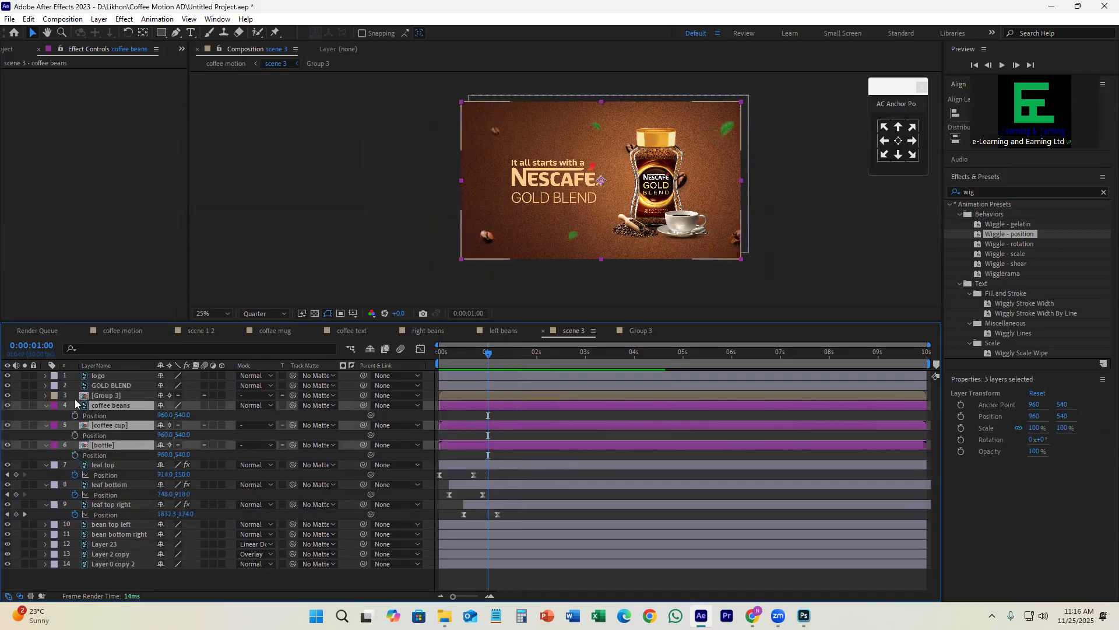
Step: At 0:00:00:00, shift the coffee beans, cup and bottle horizontally to about (1852, 540) and ease their Position keyframes
{"action": "key", "text": "Home"}
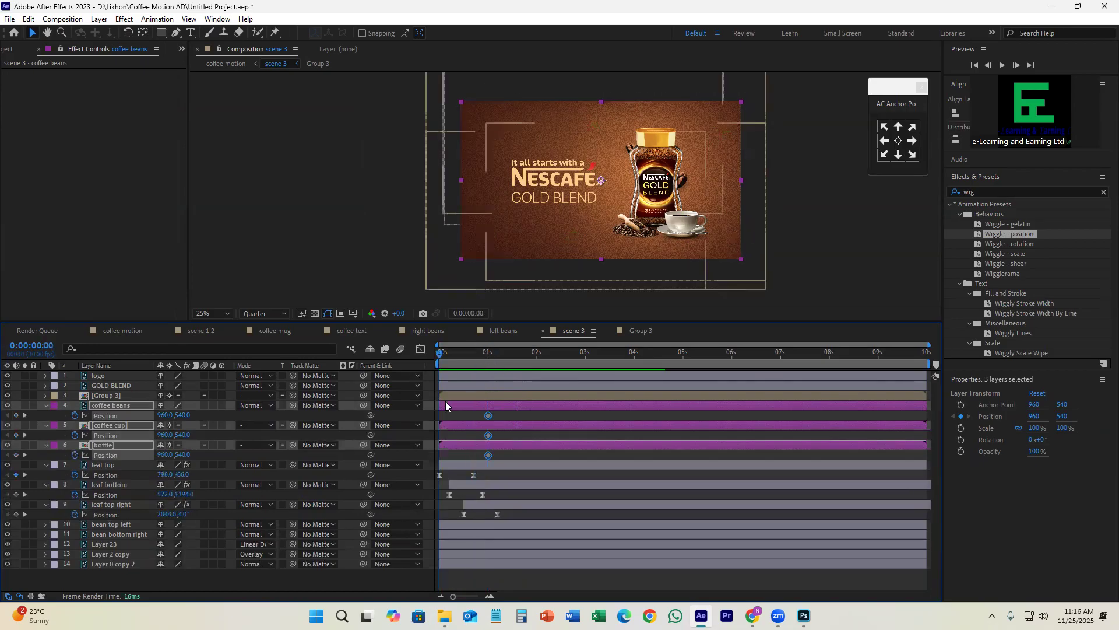
{"action": "left_click_drag", "start_coordinate": [625, 195], "coordinate": [742, 187]}
{"action": "left_click_drag", "start_coordinate": [451, 356], "coordinate": [438, 462]}
{"action": "left_click_drag", "start_coordinate": [428, 460], "coordinate": [446, 374]}
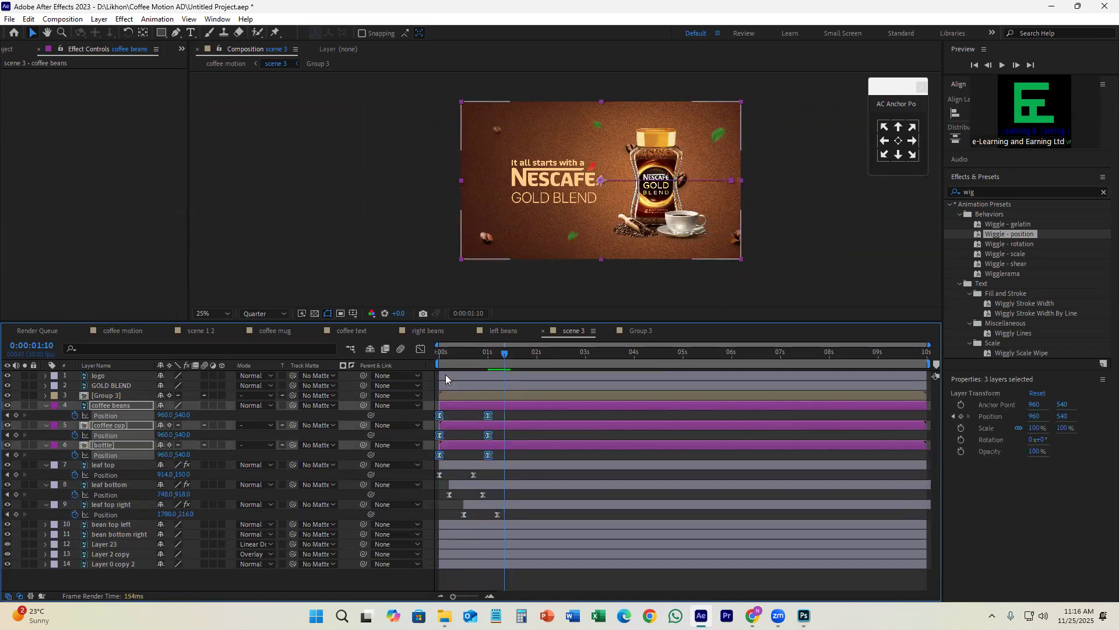
Step: Reshape the three product layers' Position speed curve to peak right at the start and slow gradually, and preview it
{"action": "left_click", "coordinate": [420, 349]}
{"action": "left_click_drag", "start_coordinate": [549, 496], "coordinate": [443, 563]}
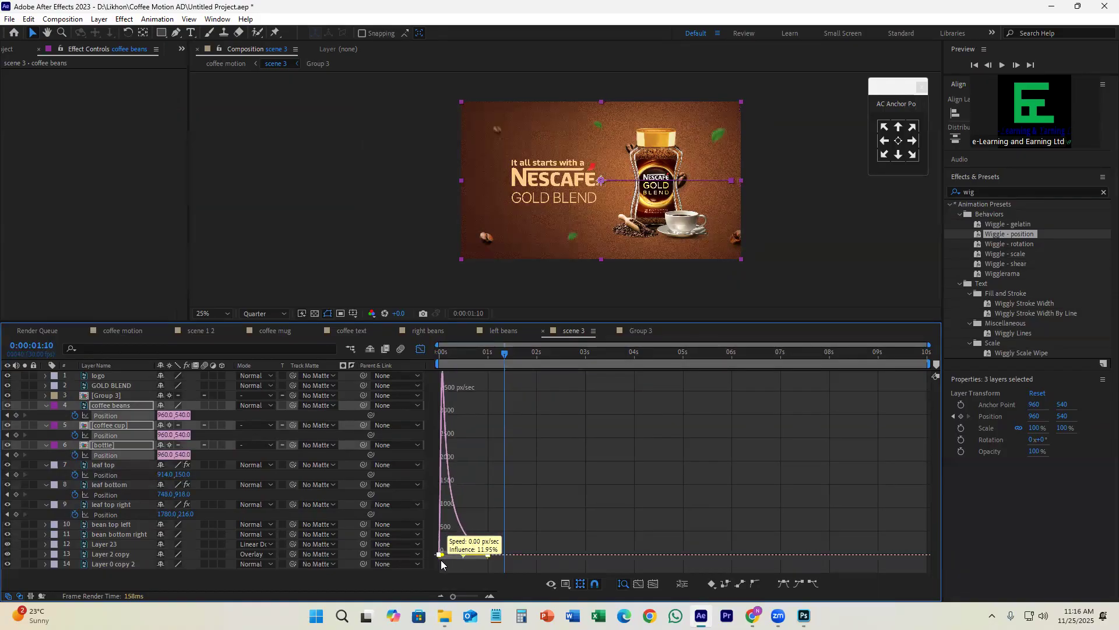
{"action": "key", "text": "space"}
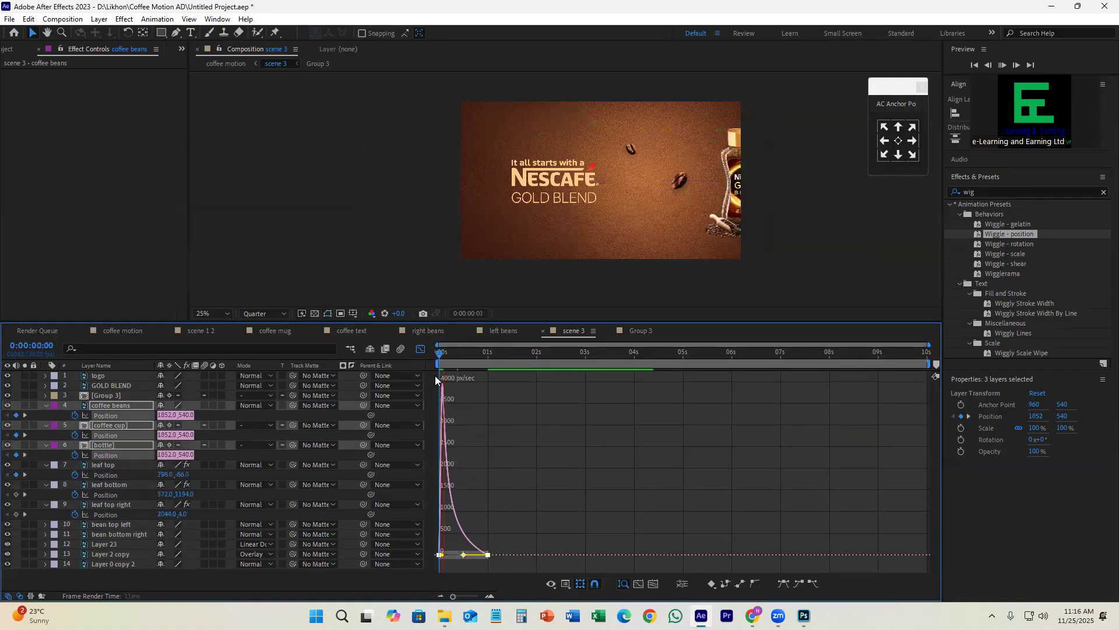
Step: Close the speed graph, stagger the coffee cup and bottle layers to start about 10 and 20 frames in, and preview
{"action": "left_click", "coordinate": [420, 349]}
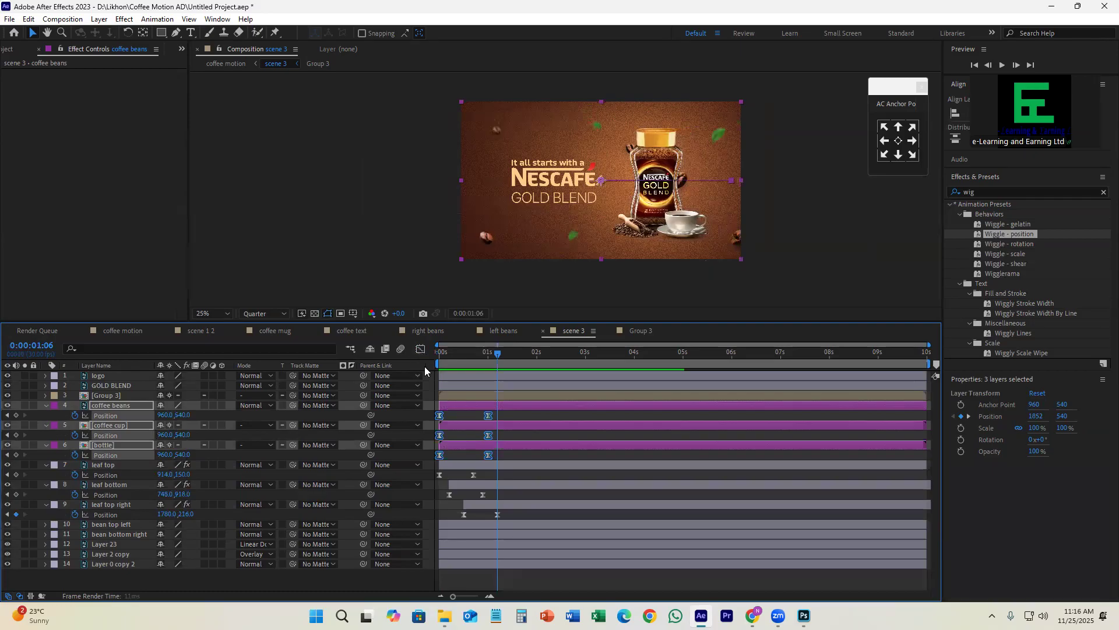
{"action": "left_click", "coordinate": [521, 450]}
{"action": "left_click", "coordinate": [503, 443]}
{"action": "left_click", "coordinate": [128, 405]}
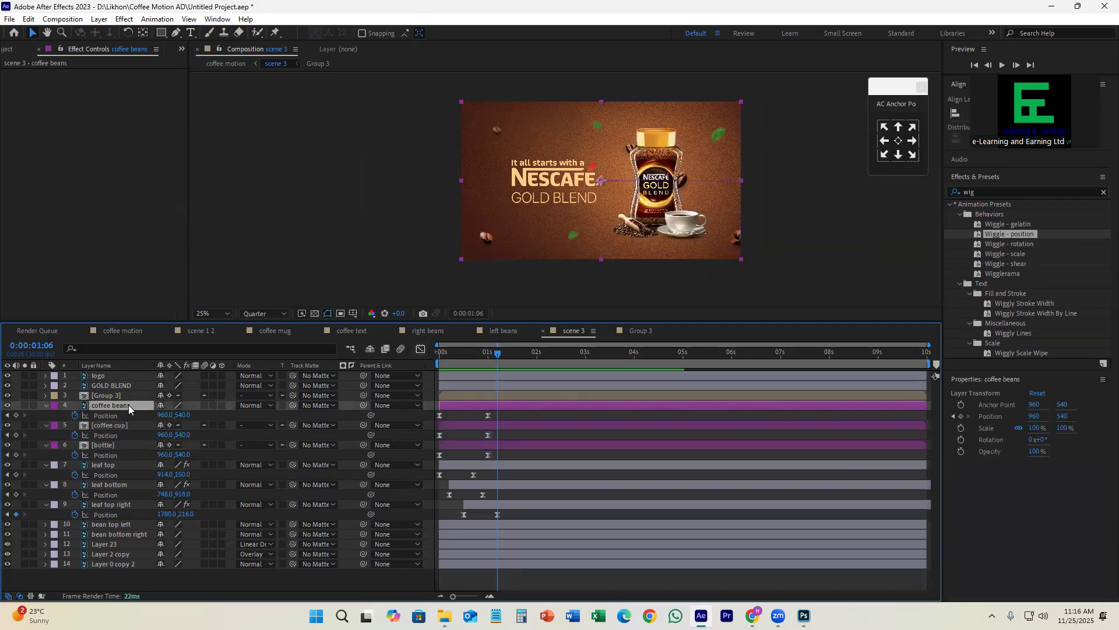
{"action": "left_click_drag", "start_coordinate": [478, 425], "coordinate": [494, 450]}
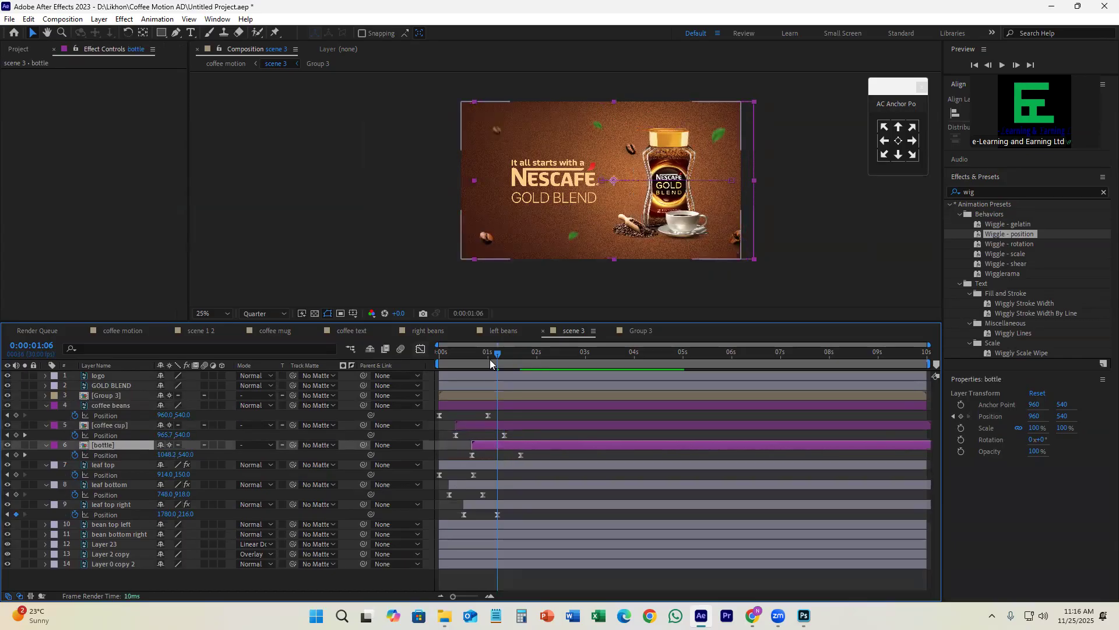
{"action": "left_click", "coordinate": [473, 353]}
{"action": "left_click_drag", "start_coordinate": [463, 362], "coordinate": [429, 373]}
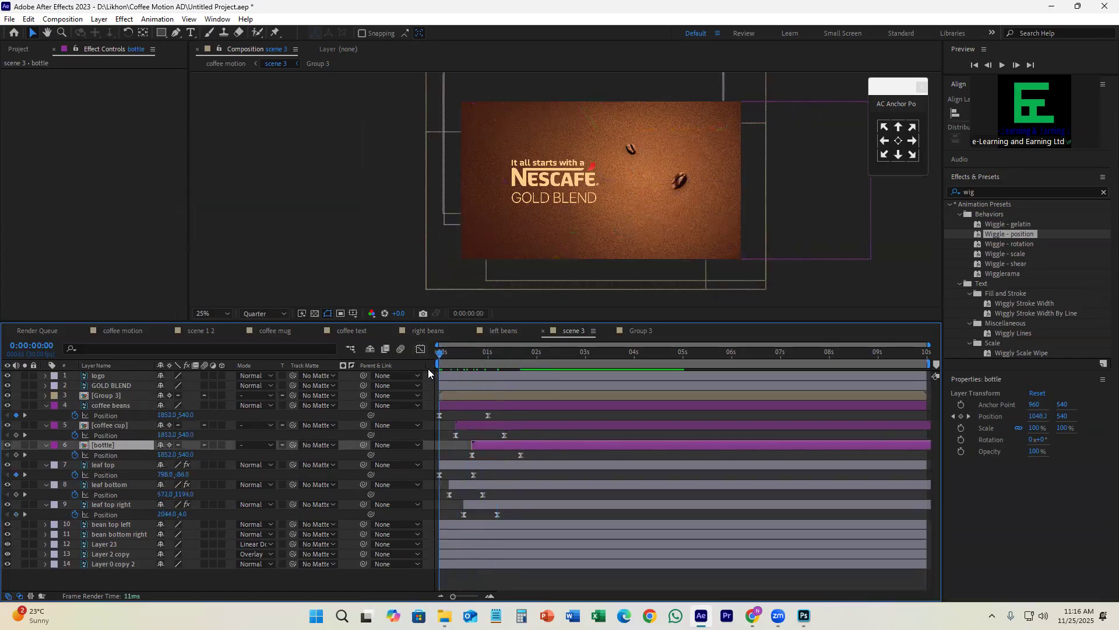
{"action": "key", "text": "space"}
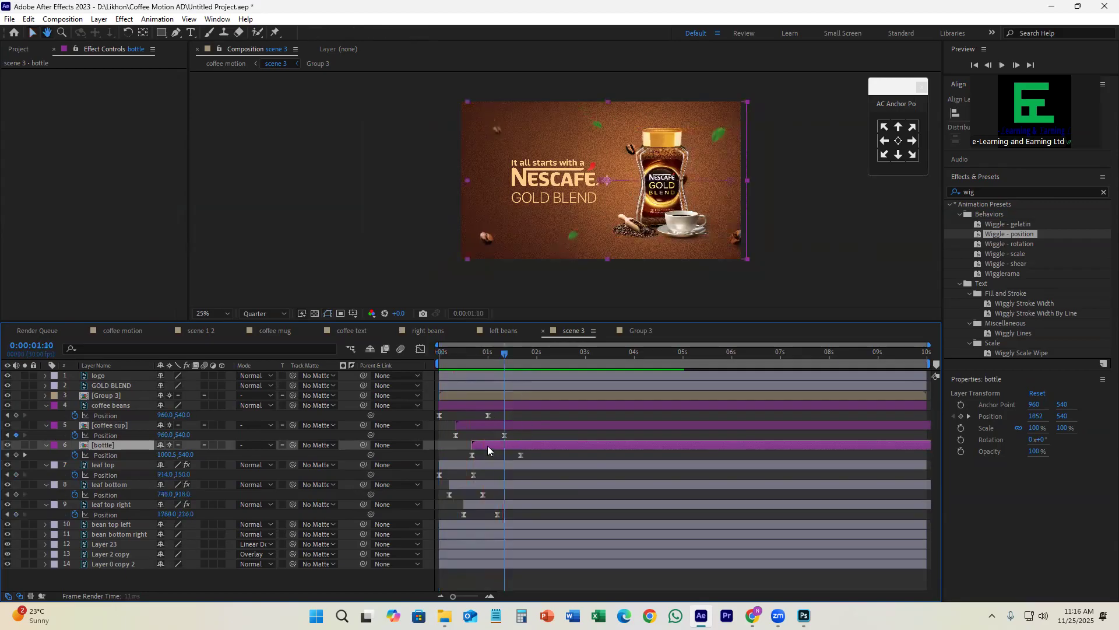
Step: Restagger the bottle to start about 10 frames in and the coffee cup about 18 frames in, and preview the entrance
{"action": "left_click_drag", "start_coordinate": [470, 425], "coordinate": [497, 425]}
{"action": "mouse_move", "coordinate": [485, 445]}
{"action": "left_mouse_down"}
{"action": "mouse_move", "coordinate": [466, 445]}
{"action": "mouse_move", "coordinate": [488, 426]}
{"action": "left_mouse_up"}
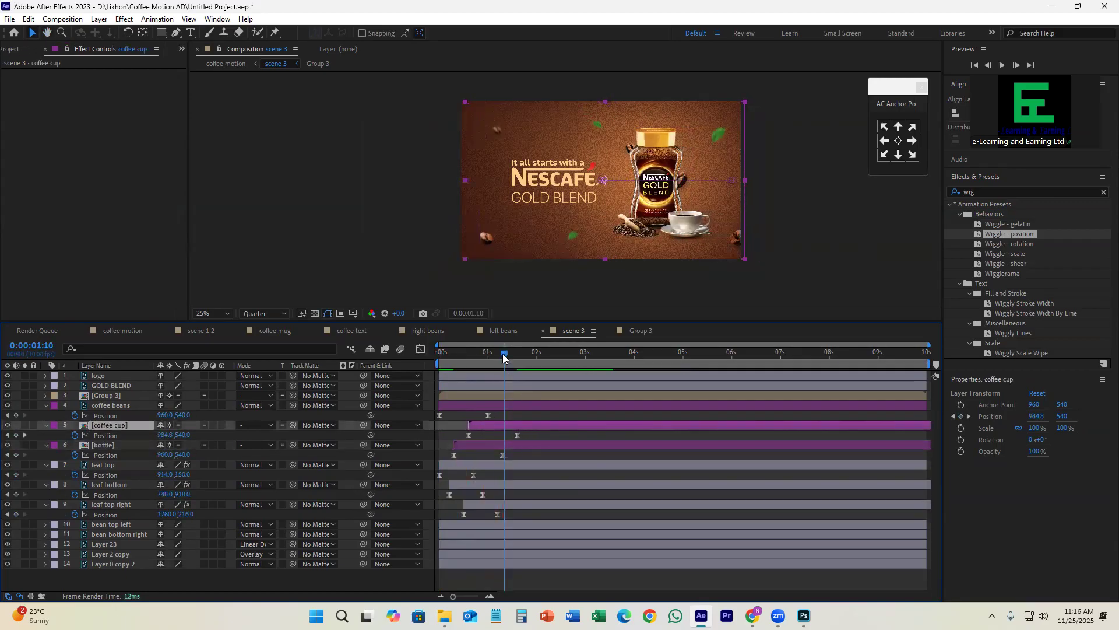
{"action": "left_click_drag", "start_coordinate": [503, 354], "coordinate": [416, 378]}
{"action": "key", "text": "space"}
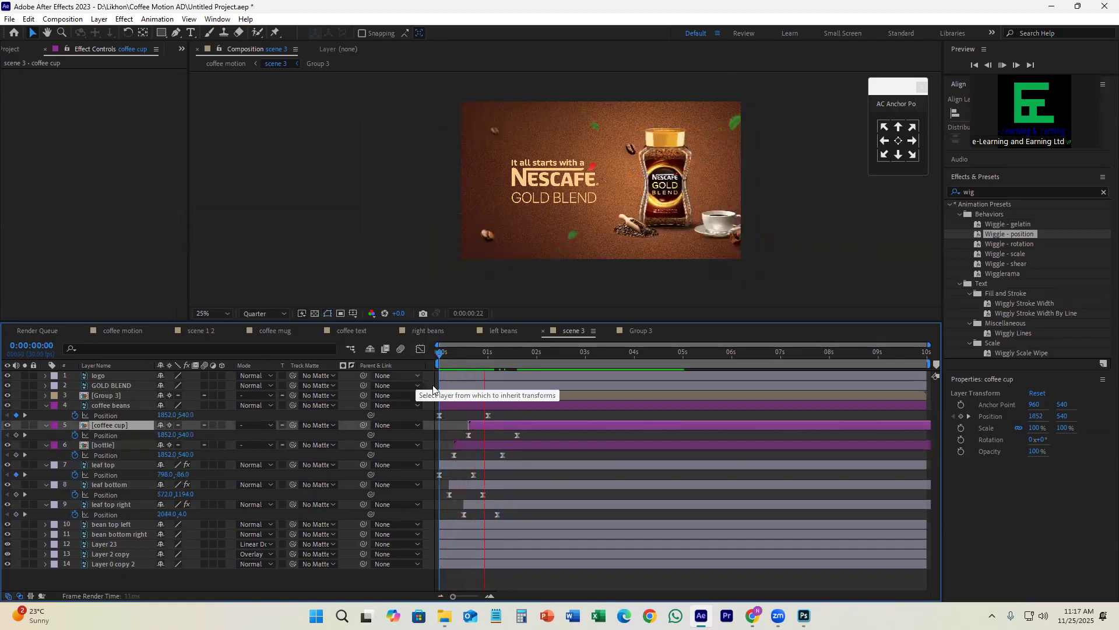
{"action": "key", "text": "space"}
Step: Tighten the stagger so the bottle starts about 6 frames in and the coffee cup about 10 frames in, and preview
{"action": "left_click_drag", "start_coordinate": [466, 446], "coordinate": [469, 427]}
{"action": "left_click_drag", "start_coordinate": [499, 354], "coordinate": [431, 378]}
{"action": "key", "text": "space"}
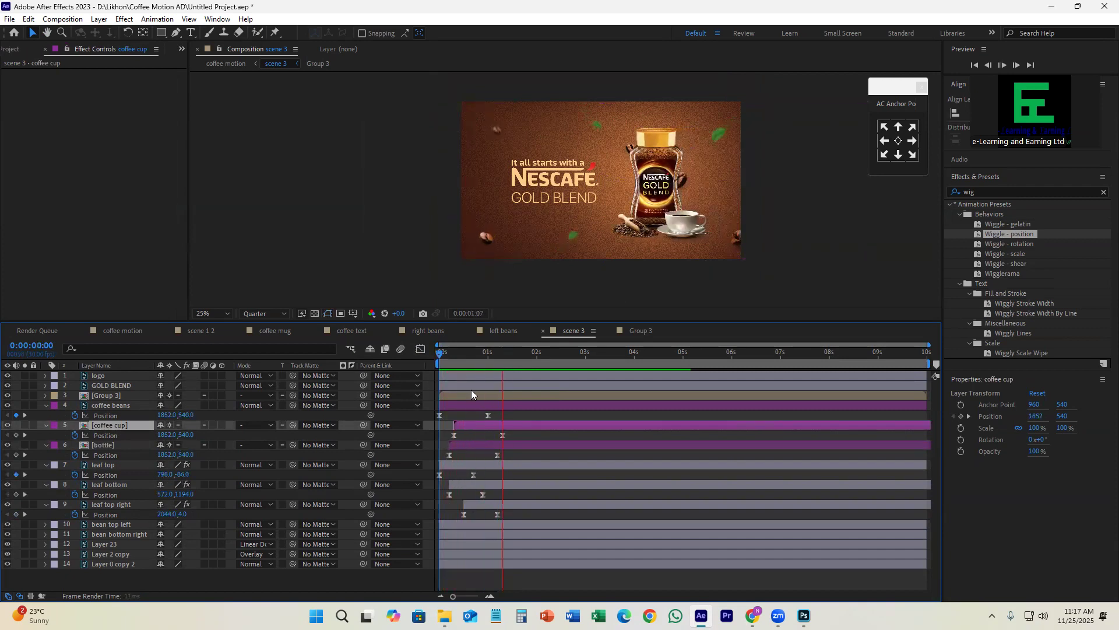
{"action": "key", "text": "space"}
{"action": "key", "text": "space"}
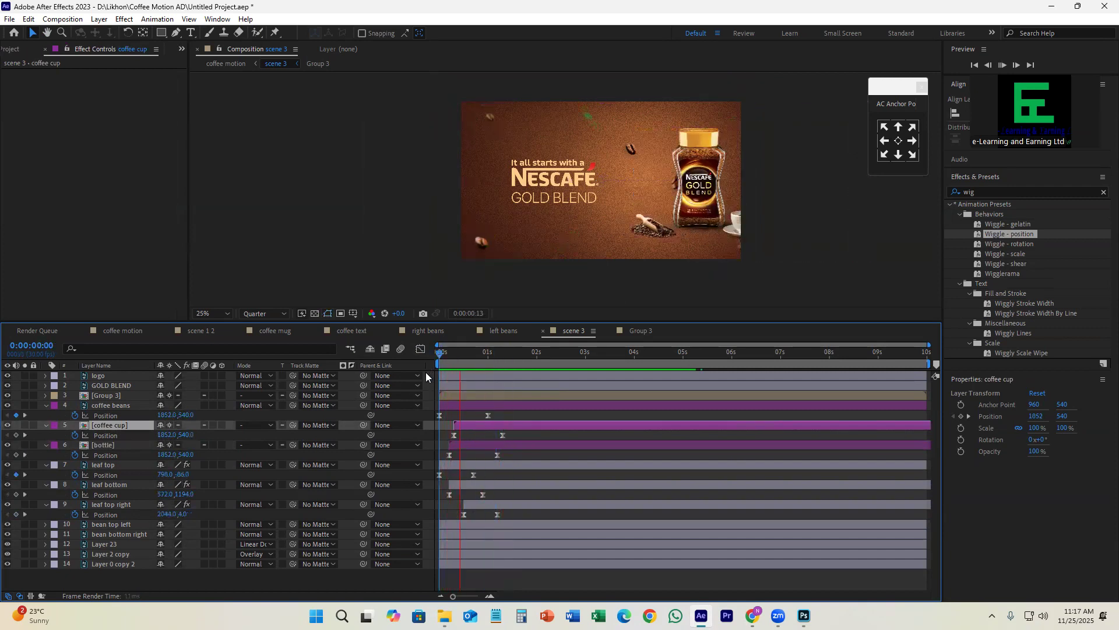
Step: Save the project and replay scene 3 from the start
{"action": "key", "text": "space"}
{"action": "key", "text": "space"}
{"action": "key", "text": "ctrl+s"}
{"action": "left_click_drag", "start_coordinate": [485, 357], "coordinate": [428, 371]}
{"action": "key", "text": "space"}
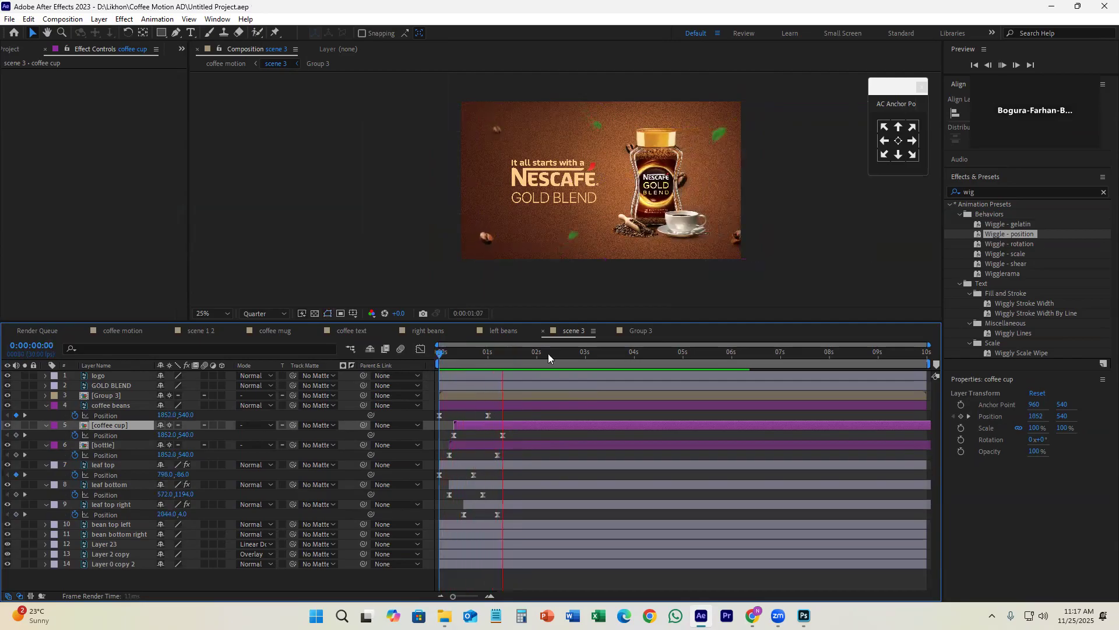
{"action": "key", "text": "space"}
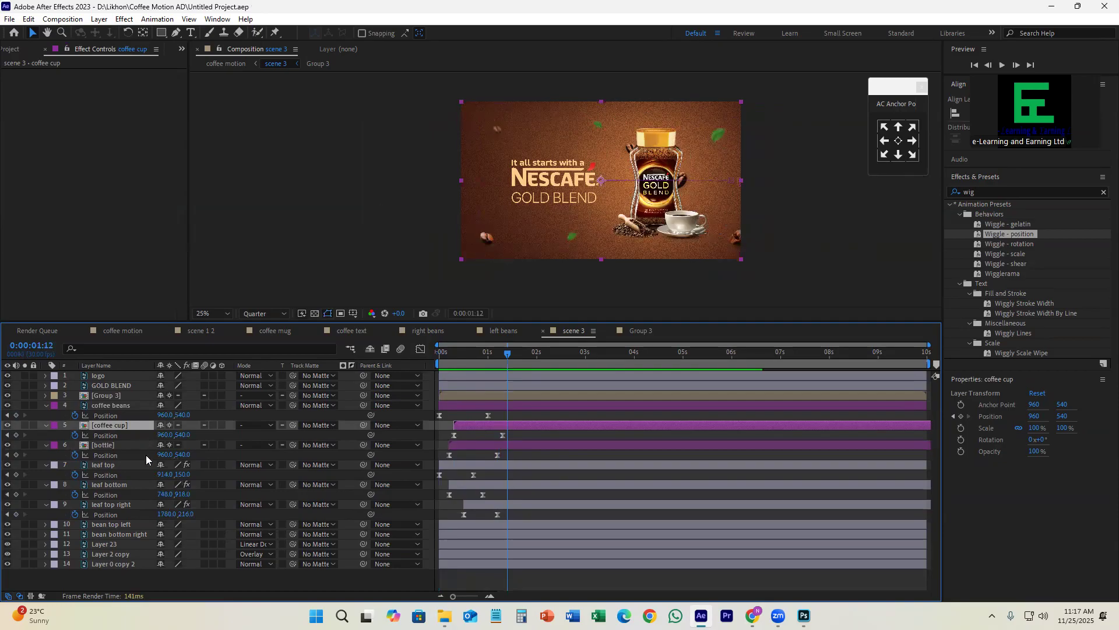
Step: Identify the bean top left layer by toggling its visibility, and hide the bottle layer to expose the beans behind it
{"action": "left_click", "coordinate": [140, 525]}
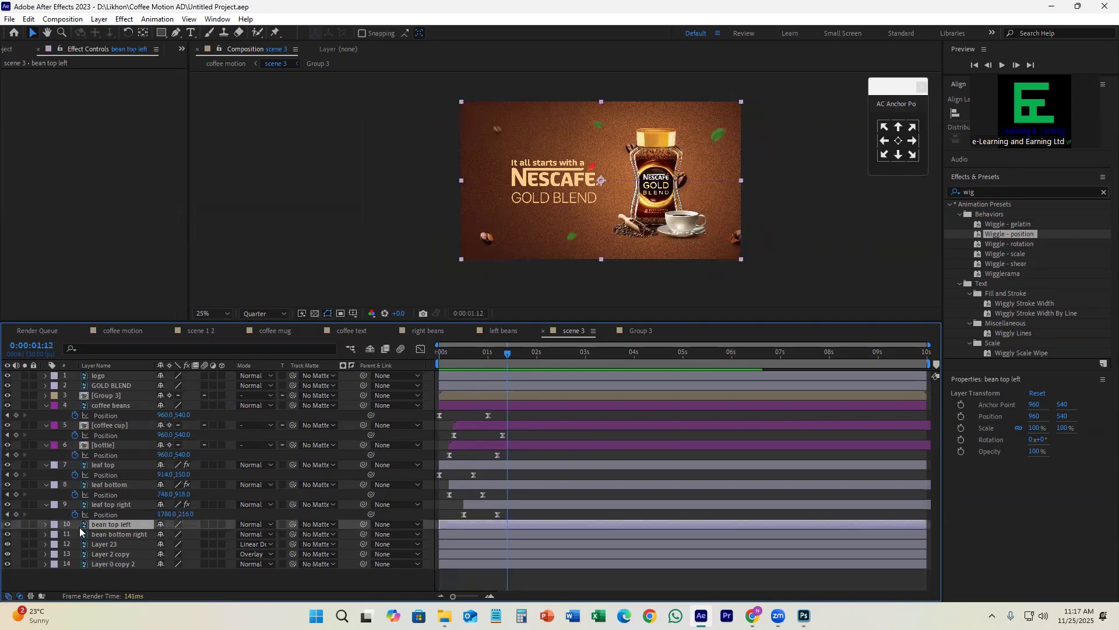
{"action": "left_click", "coordinate": [8, 525]}
{"action": "left_click", "coordinate": [7, 524]}
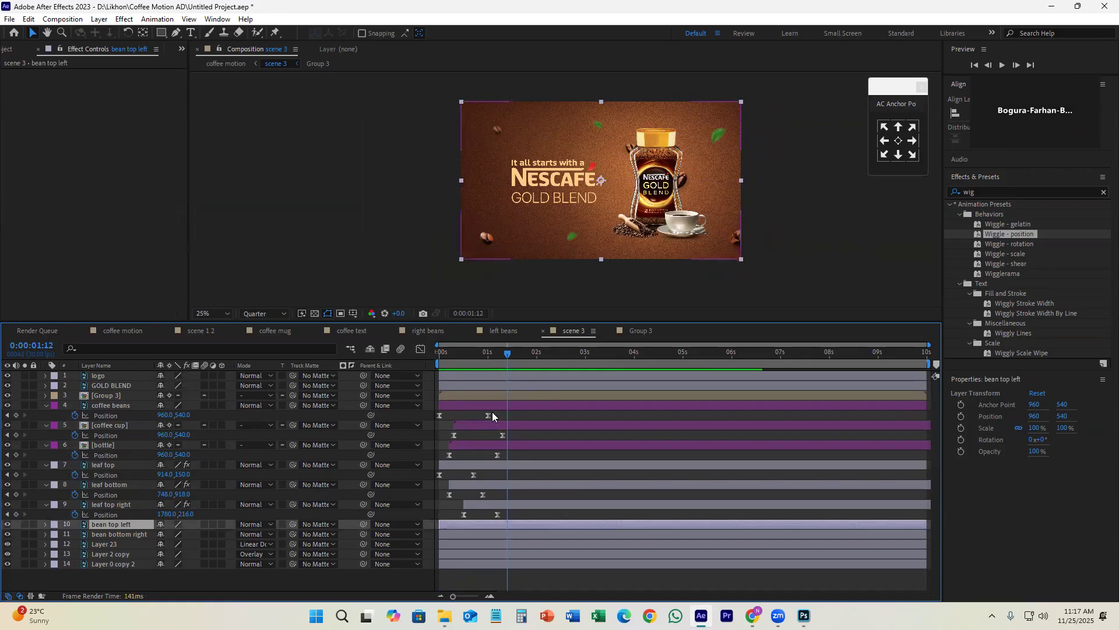
{"action": "left_click", "coordinate": [132, 406]}
{"action": "left_click", "coordinate": [124, 426]}
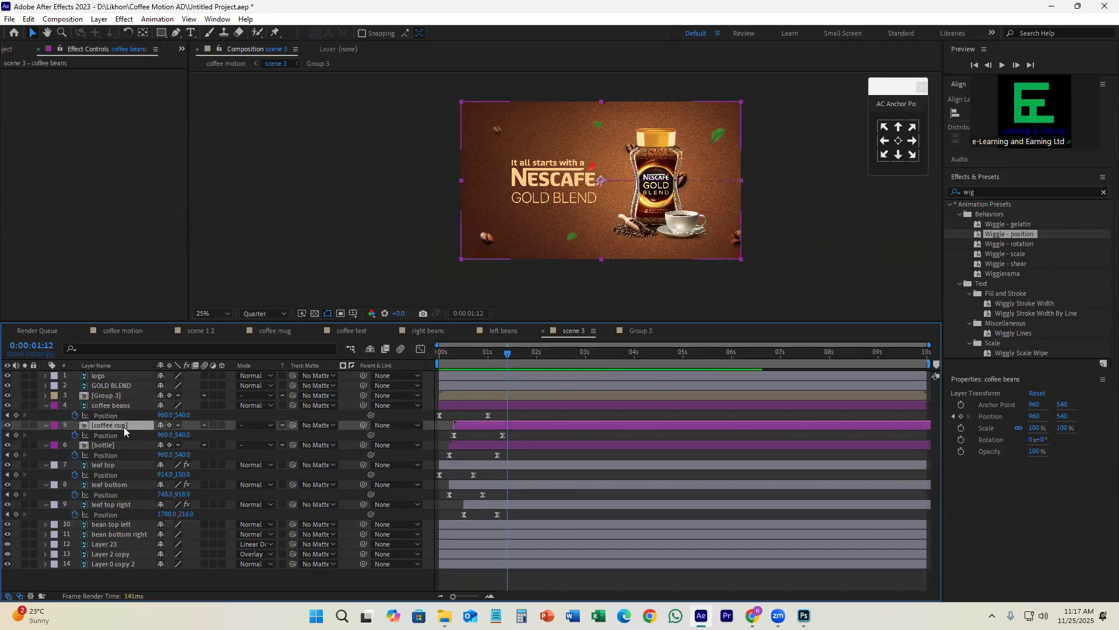
{"action": "left_click", "coordinate": [103, 445]}
{"action": "left_click", "coordinate": [8, 445]}
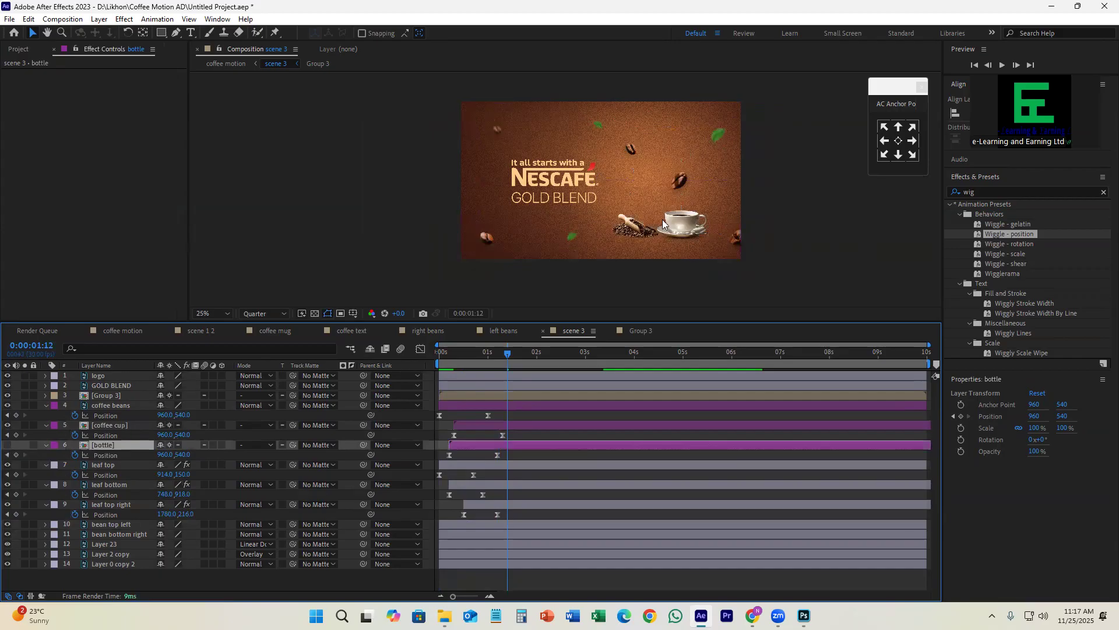
{"action": "scroll", "coordinate": [694, 186], "scroll_direction": "up", "scroll_amount": 1}
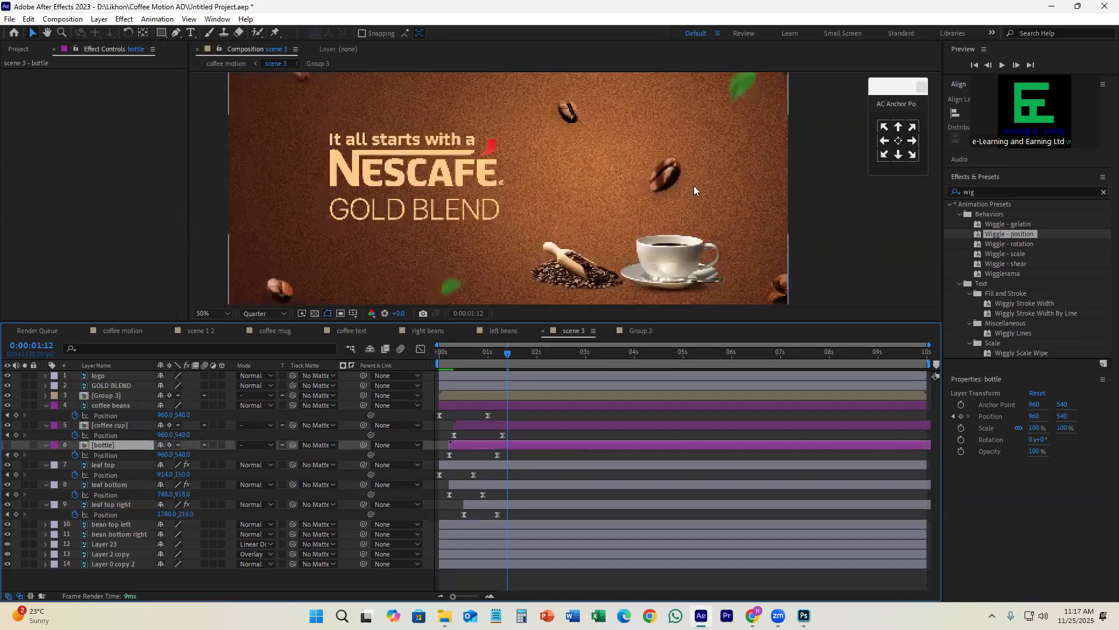
Step: Set the label colour of the bean top left and bean bottom right layers to Yellow
{"action": "left_click", "coordinate": [104, 524]}
{"action": "left_click", "coordinate": [114, 533], "text": "shift"}
{"action": "left_click", "coordinate": [54, 532]}
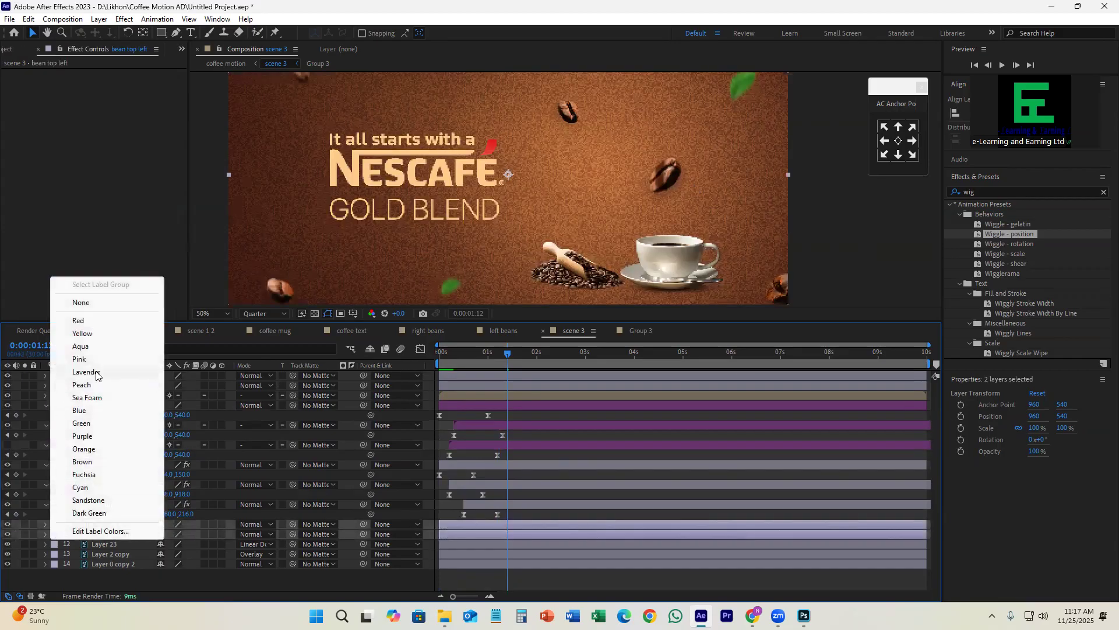
{"action": "left_click", "coordinate": [92, 336]}
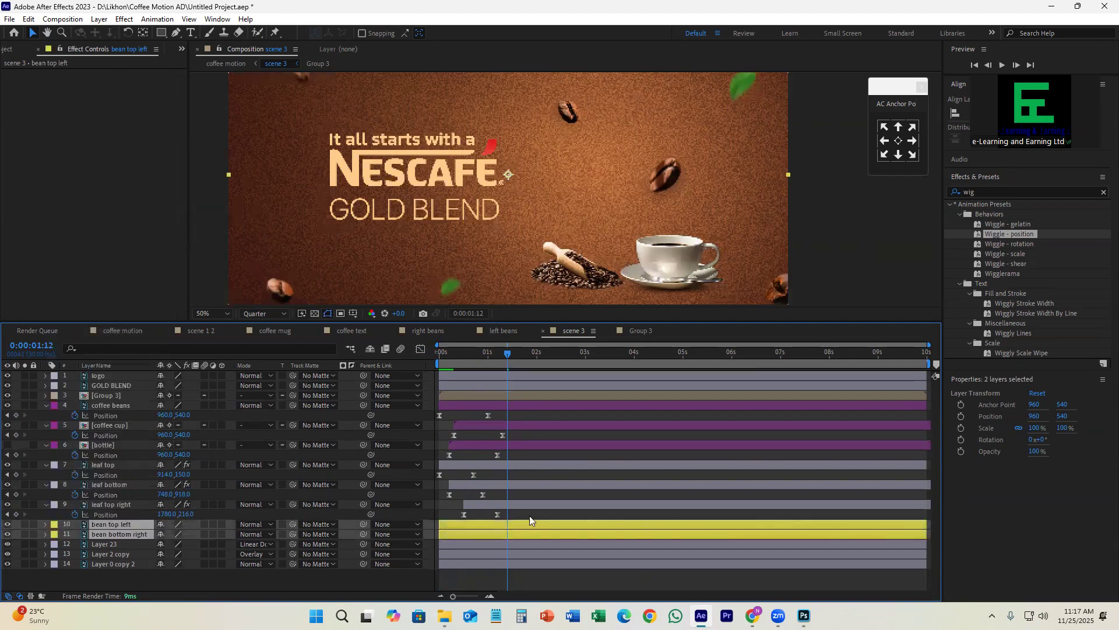
Step: Move the anchor points of the bean top left and bean bottom right layers onto the centres of their beans
{"action": "left_click", "coordinate": [515, 525]}
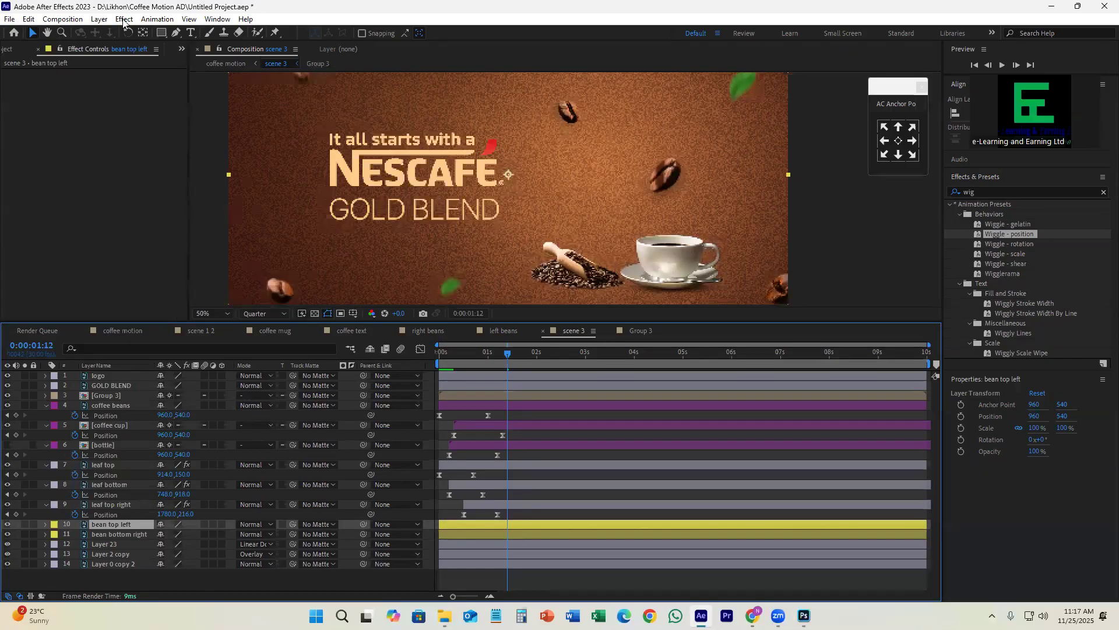
{"action": "left_click", "coordinate": [143, 32]}
{"action": "left_click_drag", "start_coordinate": [508, 174], "coordinate": [569, 116]}
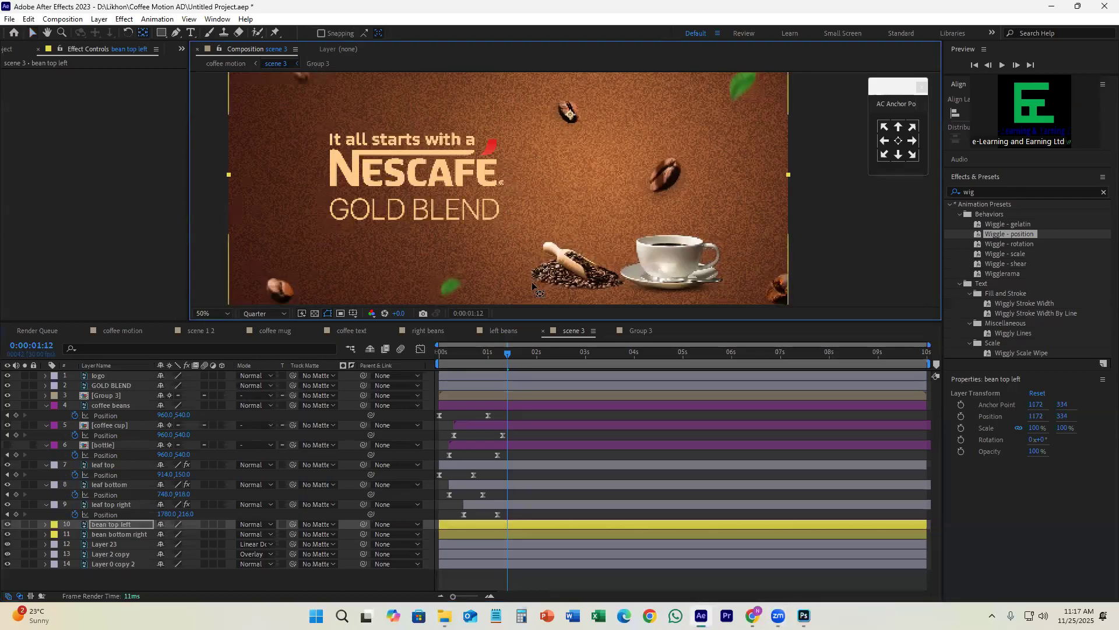
{"action": "left_click", "coordinate": [470, 534]}
{"action": "left_click_drag", "start_coordinate": [506, 174], "coordinate": [666, 175]}
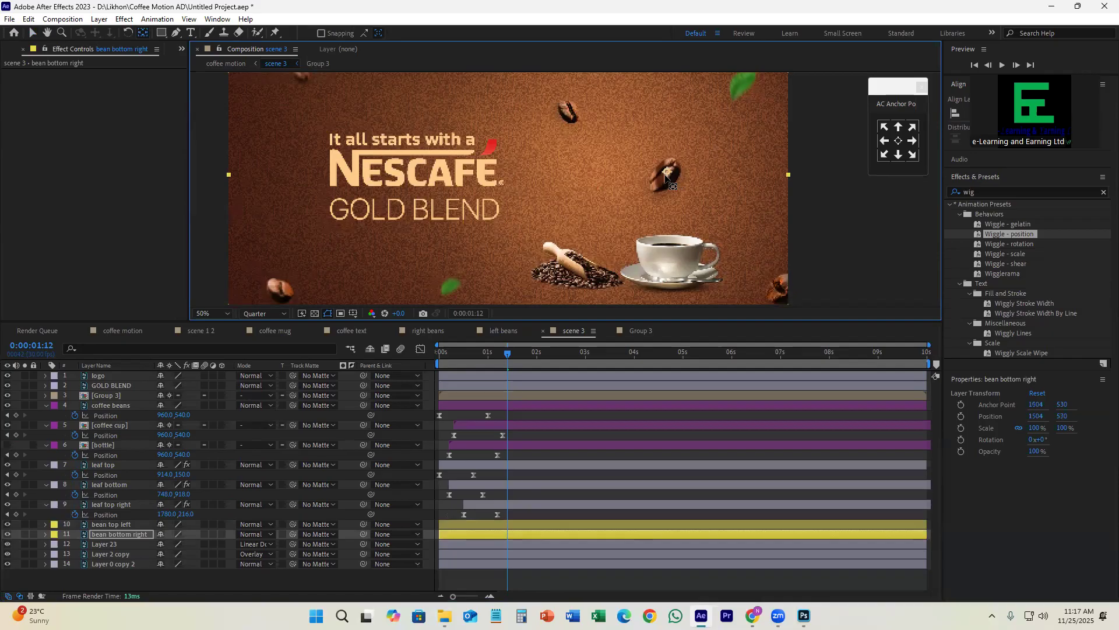
Step: Apply the Animation Composer 2D layer transition Overshoot Scale From Anchor Point as an In animation to both bean layers
{"action": "key", "text": "ctrl+Up"}
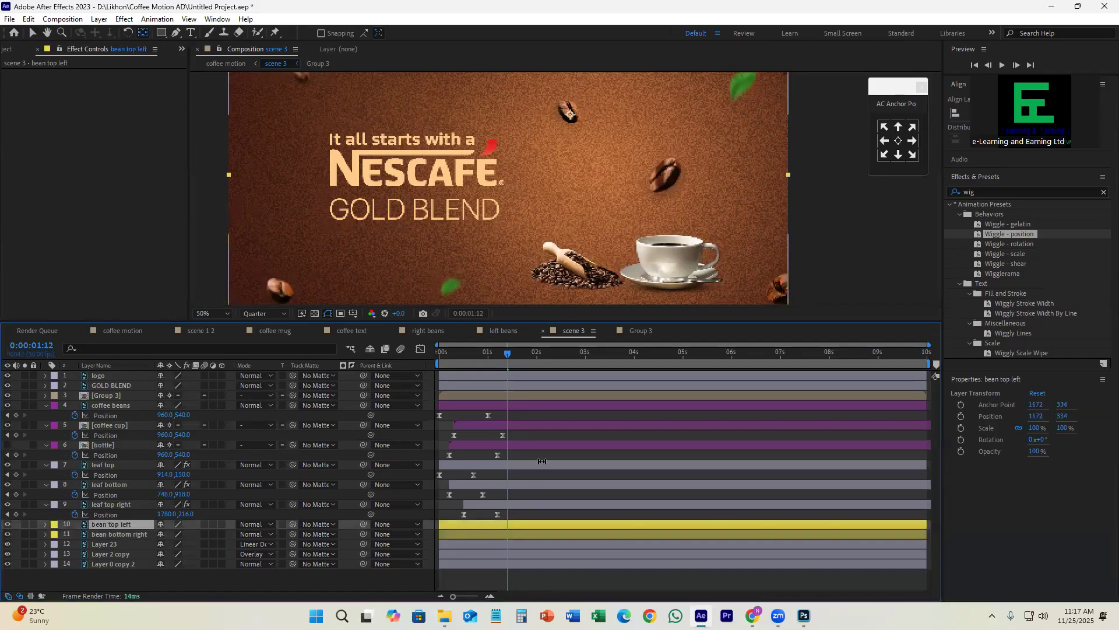
{"action": "key", "text": "ctrl+shift+Down"}
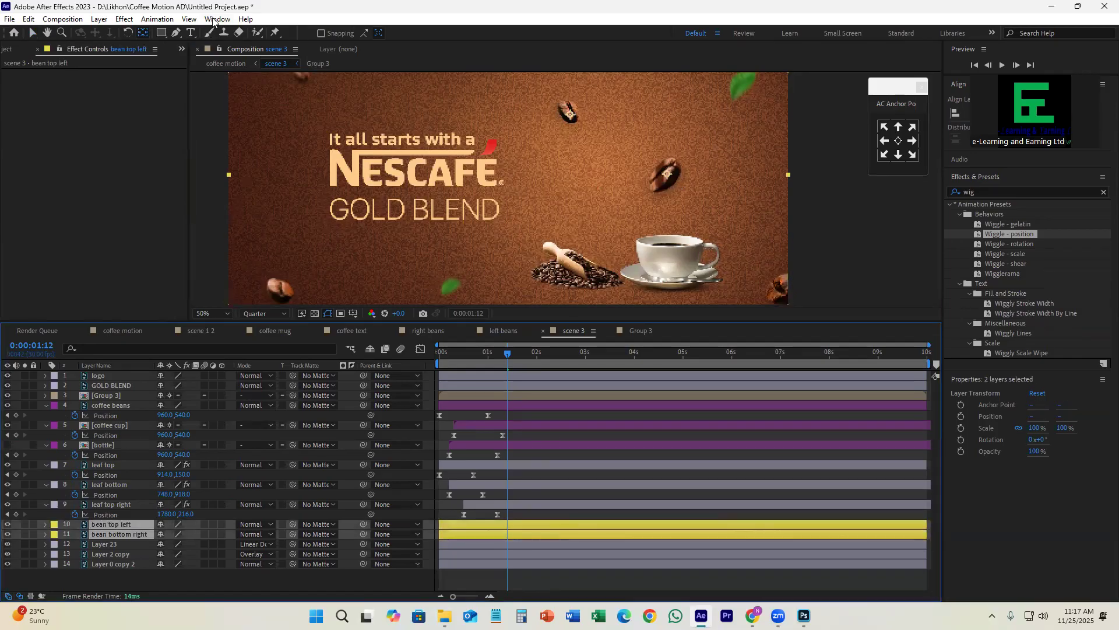
{"action": "left_click", "coordinate": [216, 19]}
{"action": "left_click", "coordinate": [277, 81]}
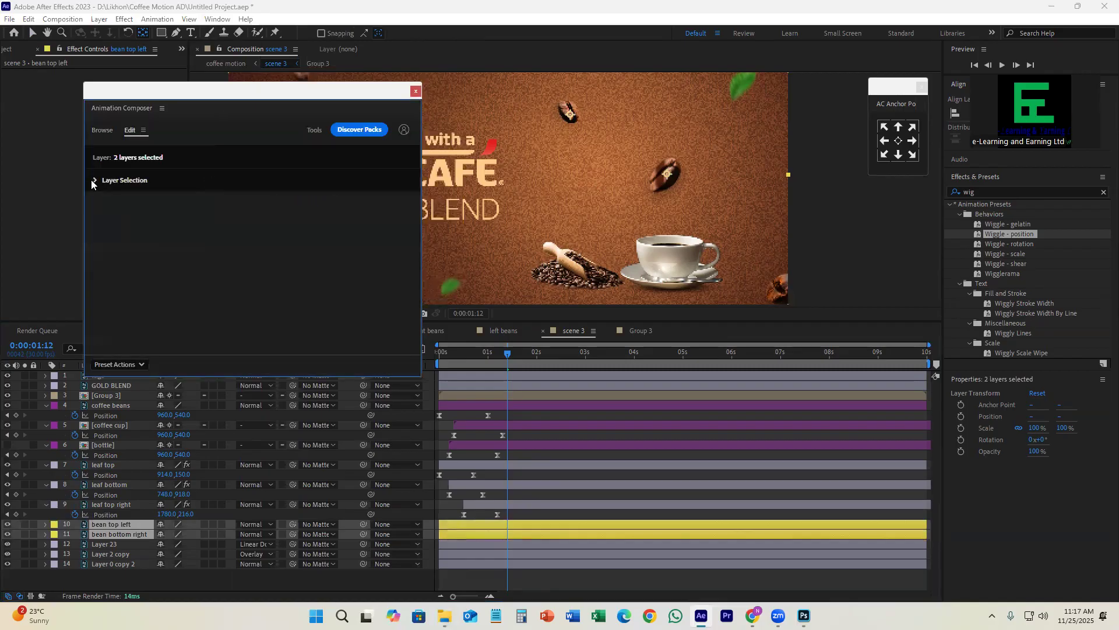
{"action": "left_click", "coordinate": [102, 130]}
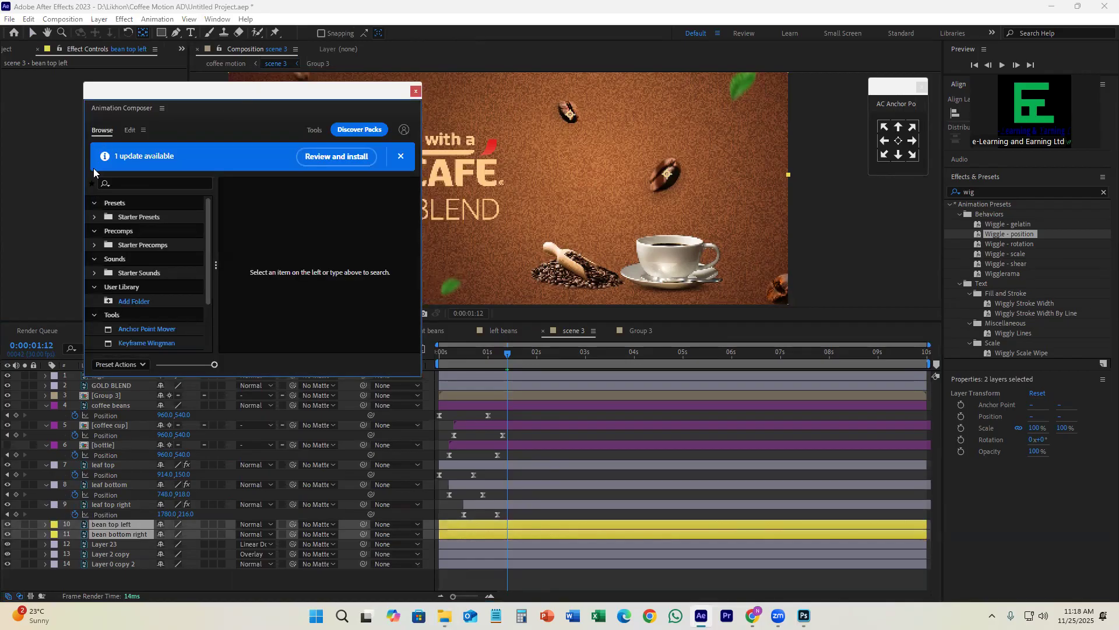
{"action": "left_click", "coordinate": [94, 217]}
{"action": "left_click", "coordinate": [182, 230]}
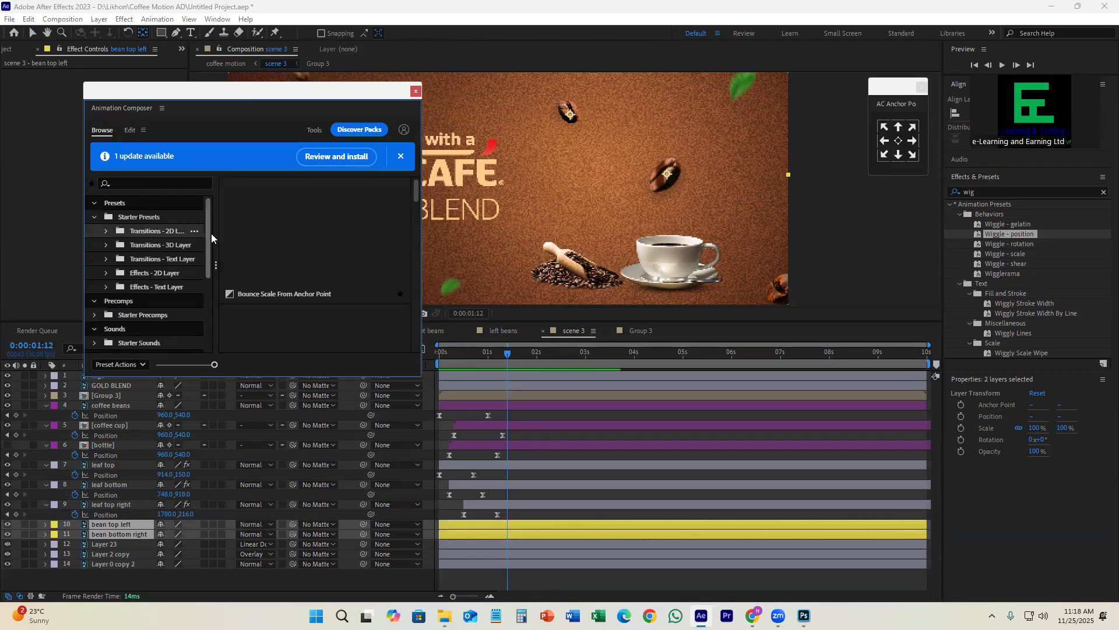
{"action": "left_click", "coordinate": [314, 294]}
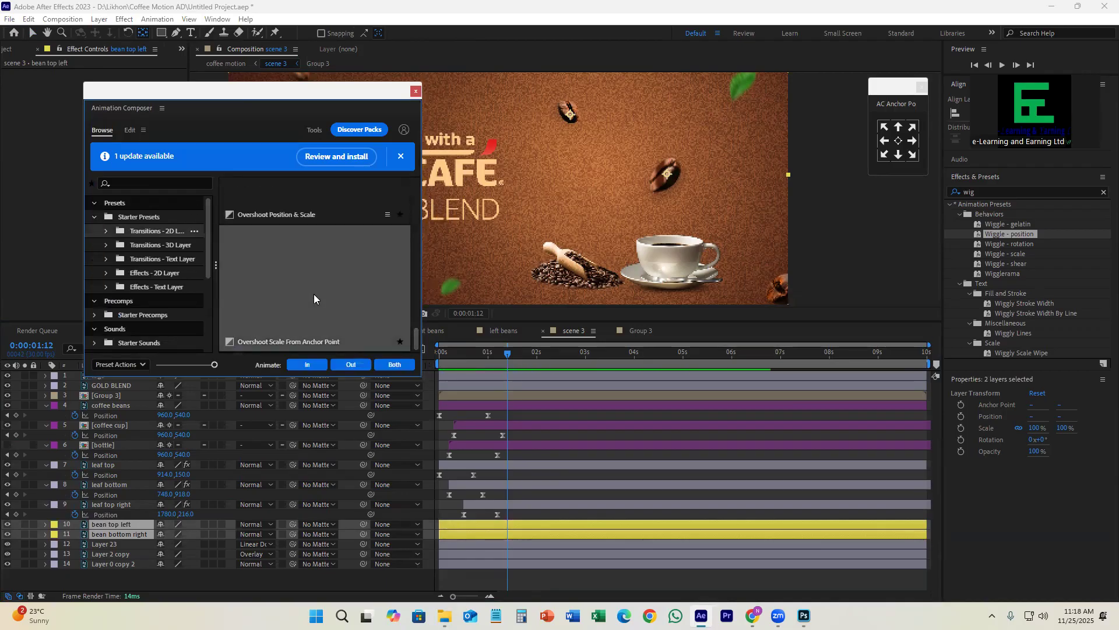
{"action": "left_click", "coordinate": [305, 368]}
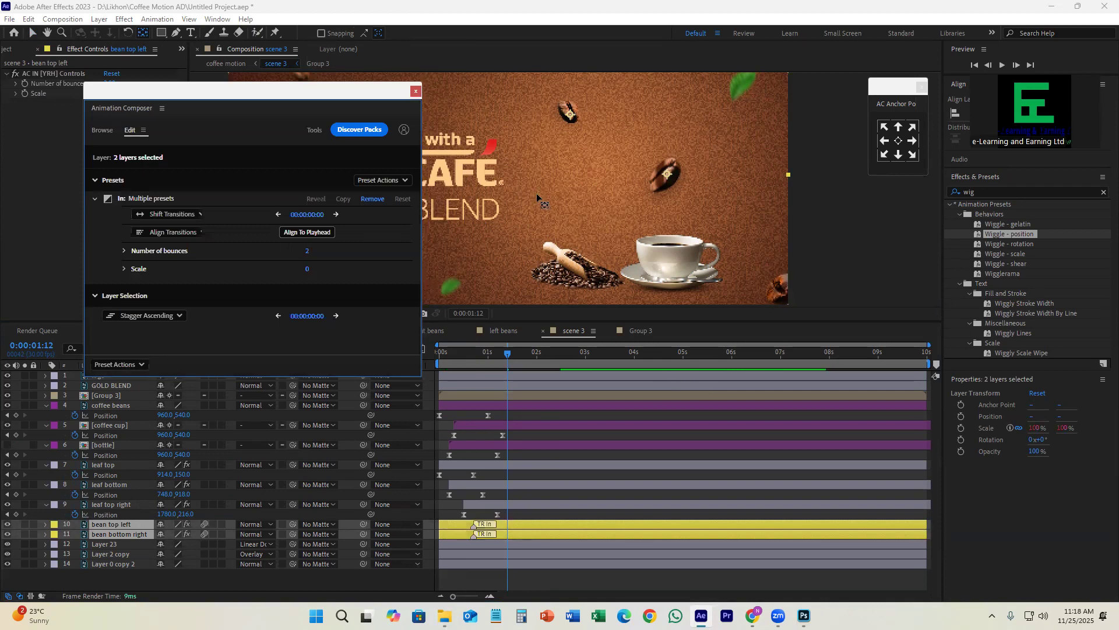
{"action": "left_click", "coordinate": [414, 92]}
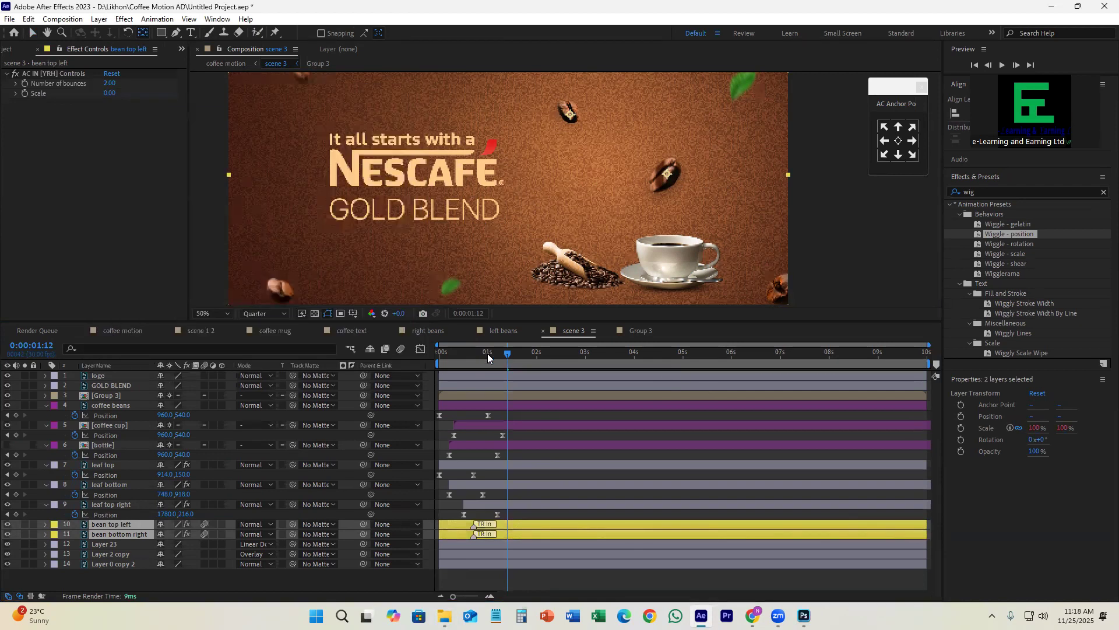
Step: Preview the two beans' scale-in animation and make the bottle layer visible again
{"action": "left_click", "coordinate": [443, 353]}
{"action": "key", "text": "space"}
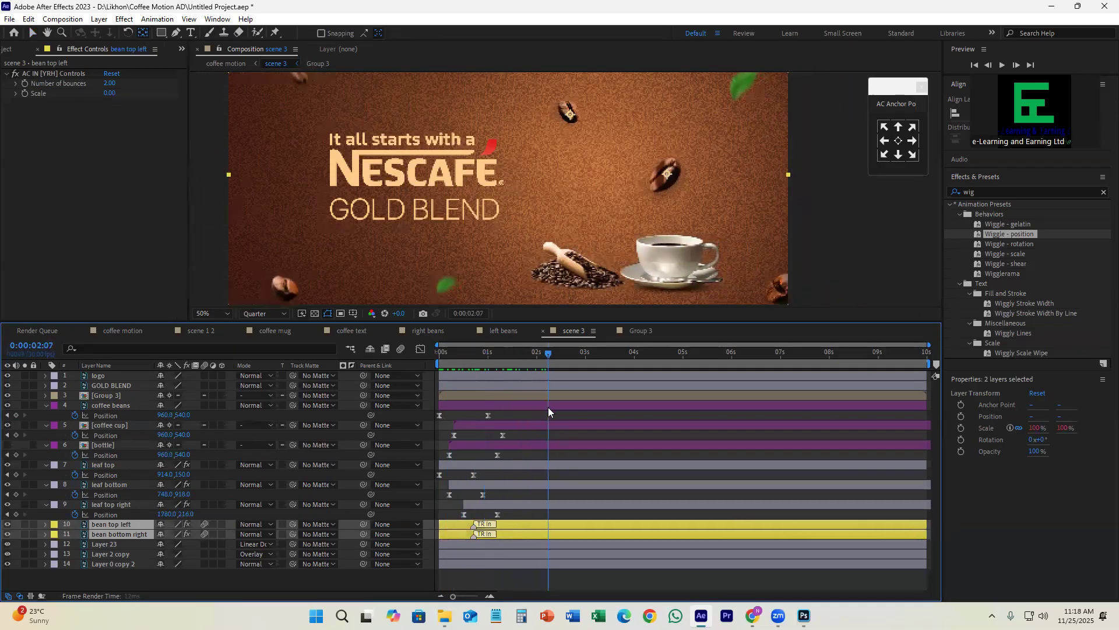
{"action": "left_click", "coordinate": [7, 445]}
{"action": "left_click_drag", "start_coordinate": [529, 354], "coordinate": [483, 384]}
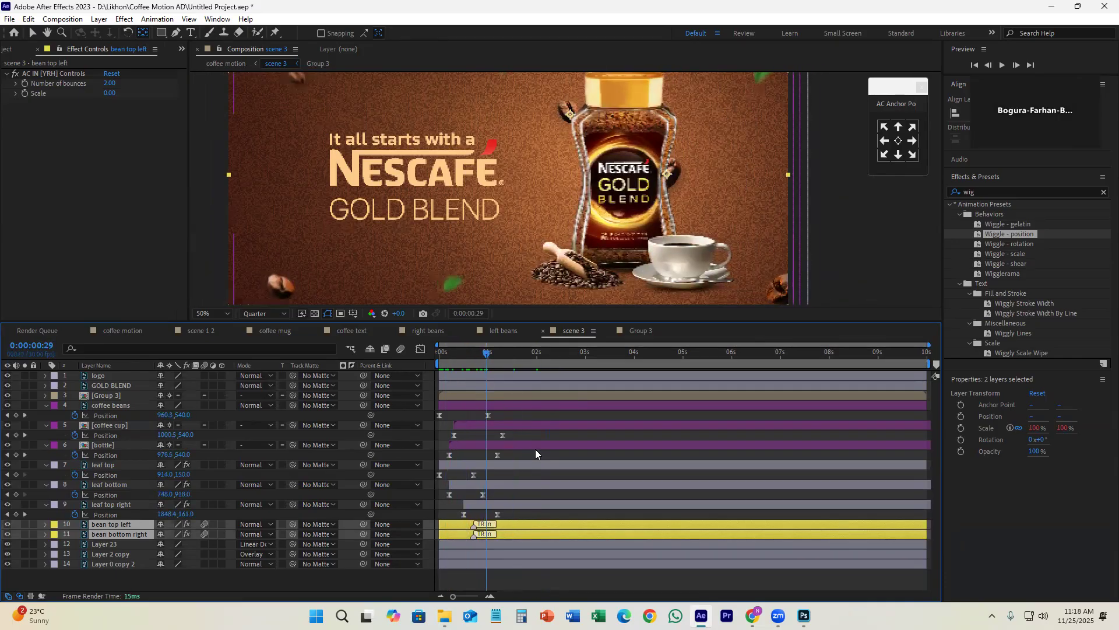
Step: Stagger the bean top left and bean bottom right layers to start about 22 and 27 frames in, and preview
{"action": "left_click", "coordinate": [33, 31]}
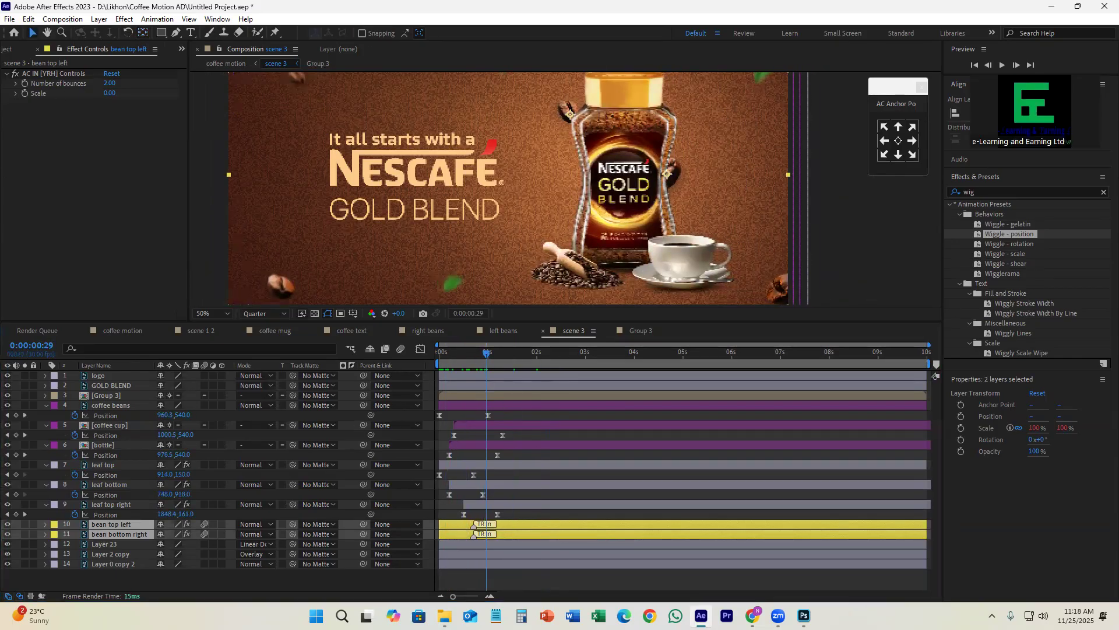
{"action": "left_click_drag", "start_coordinate": [496, 526], "coordinate": [528, 535]}
{"action": "left_click", "coordinate": [534, 577]}
{"action": "key", "text": "space"}
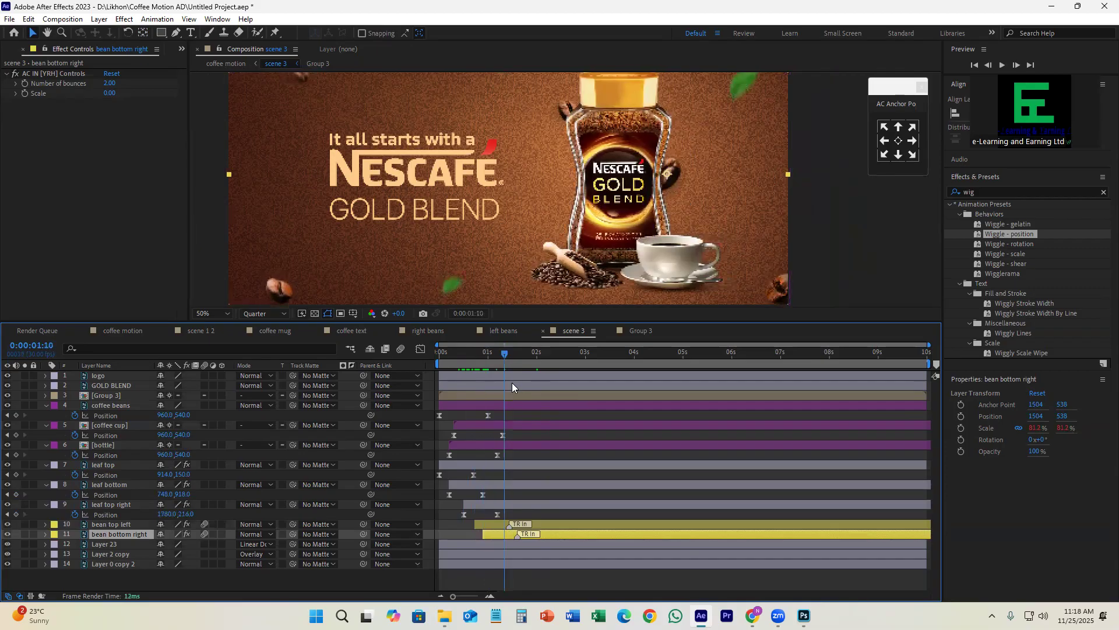
{"action": "key", "text": "space"}
Step: Move the transition-in markers of both bean layers slightly later and preview the scene with the whole frame in view
{"action": "left_click_drag", "start_coordinate": [510, 526], "coordinate": [527, 534]}
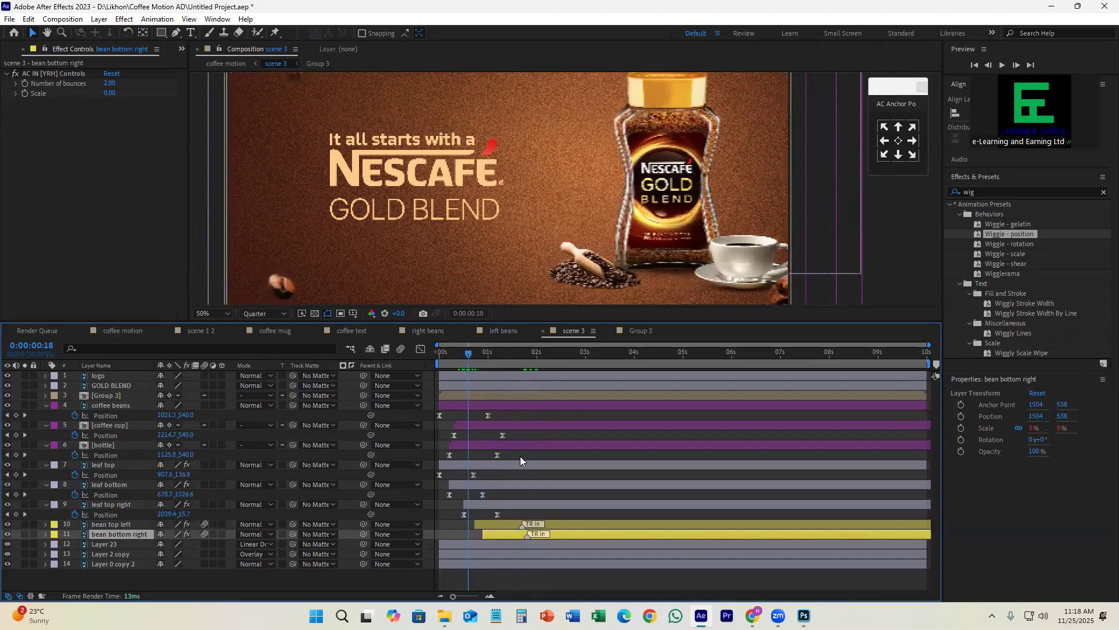
{"action": "key", "text": "space"}
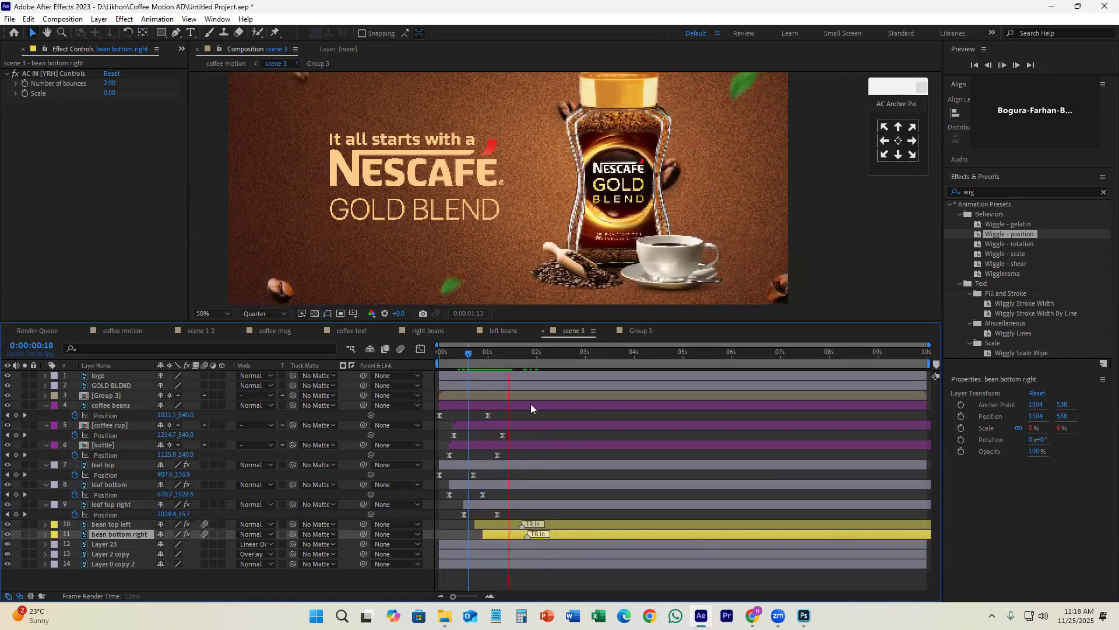
{"action": "key", "text": "comma"}
{"action": "left_click", "coordinate": [521, 353]}
{"action": "left_click_drag", "start_coordinate": [521, 354], "coordinate": [456, 375]}
{"action": "key", "text": "space"}
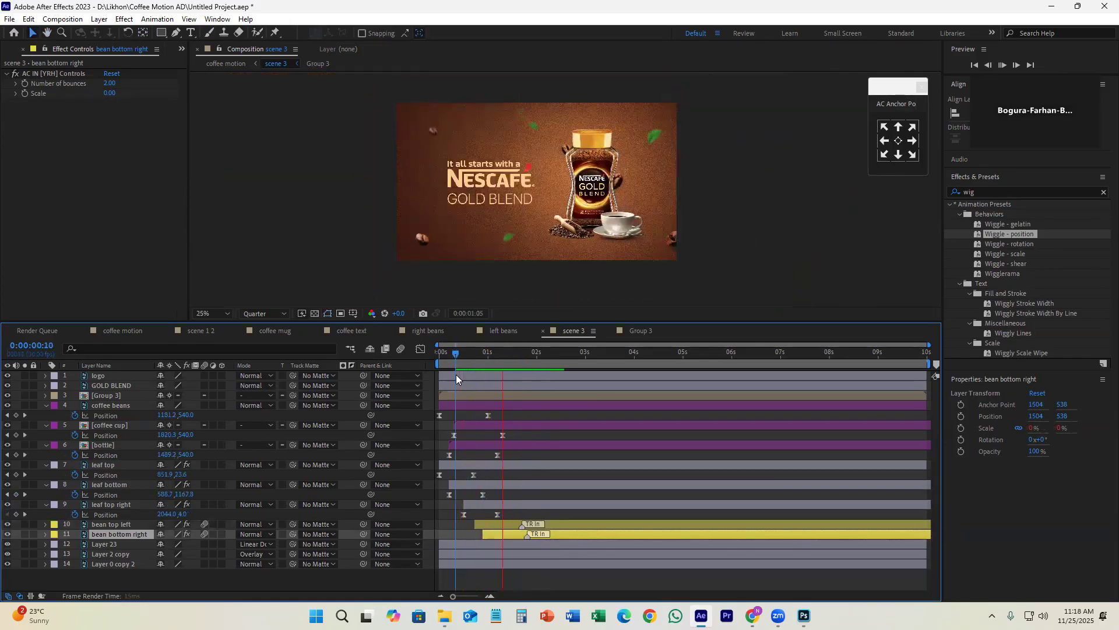
Step: Shift both the bean top left and bean bottom right layers about 6 frames later in scene 3
{"action": "key", "text": "space"}
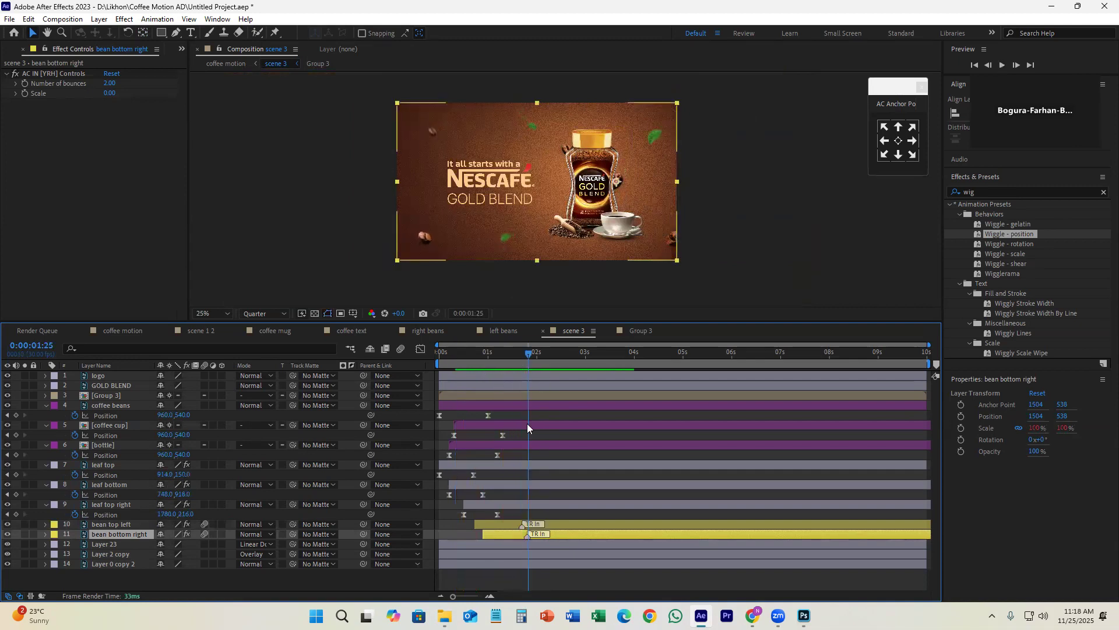
{"action": "key", "text": "ctrl+Up"}
{"action": "key", "text": "ctrl+shift+Down"}
{"action": "key", "text": "alt+Page_Down"}
{"action": "key", "text": "alt+Page_Down"}
{"action": "key", "text": "alt+Page_Down"}
{"action": "key", "text": "alt+Page_Down"}
{"action": "key", "text": "alt+Page_Down"}
{"action": "key", "text": "alt+Page_Down"}
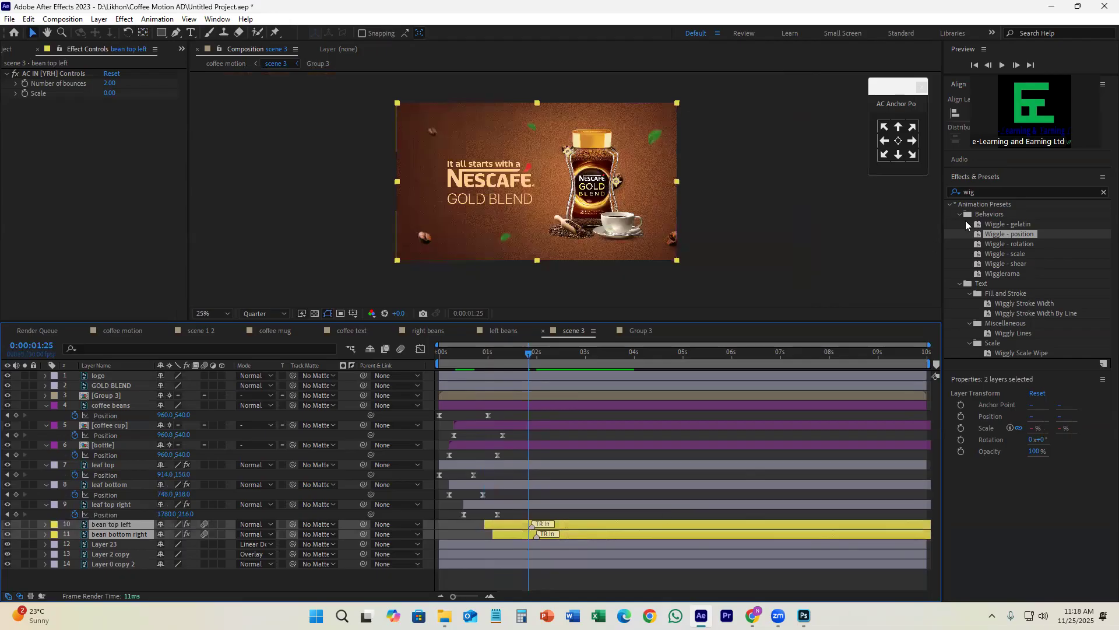
Step: Apply the Wiggle - position preset to the bean top left and bean bottom right layers and preview scene 3 from the start
{"action": "left_click", "coordinate": [708, 514]}
{"action": "left_click", "coordinate": [1022, 230]}
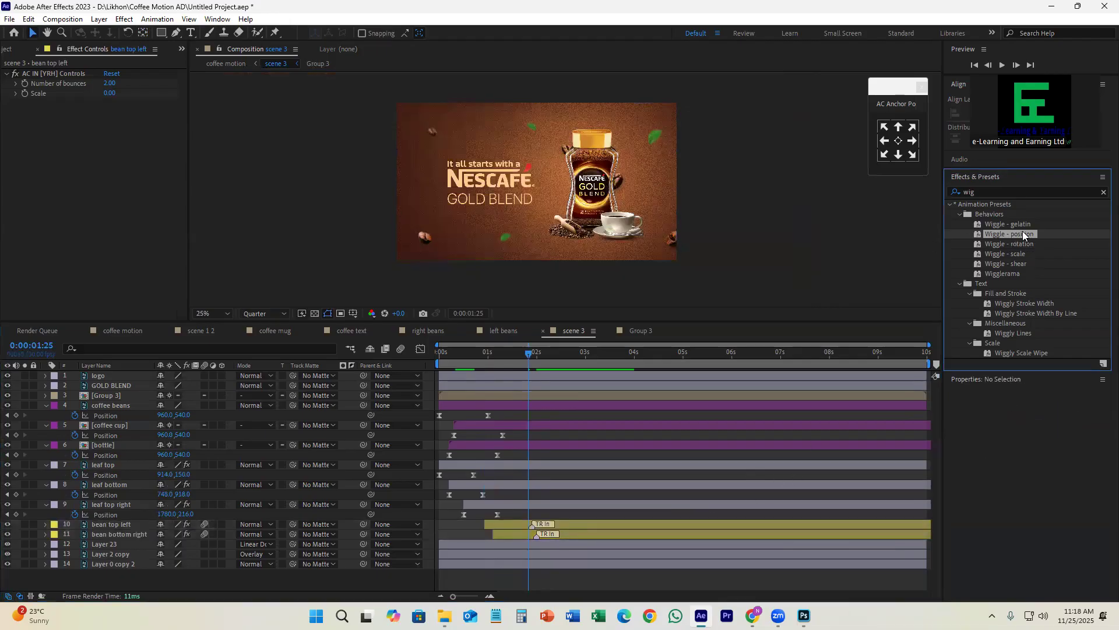
{"action": "left_click_drag", "start_coordinate": [1024, 231], "coordinate": [635, 534]}
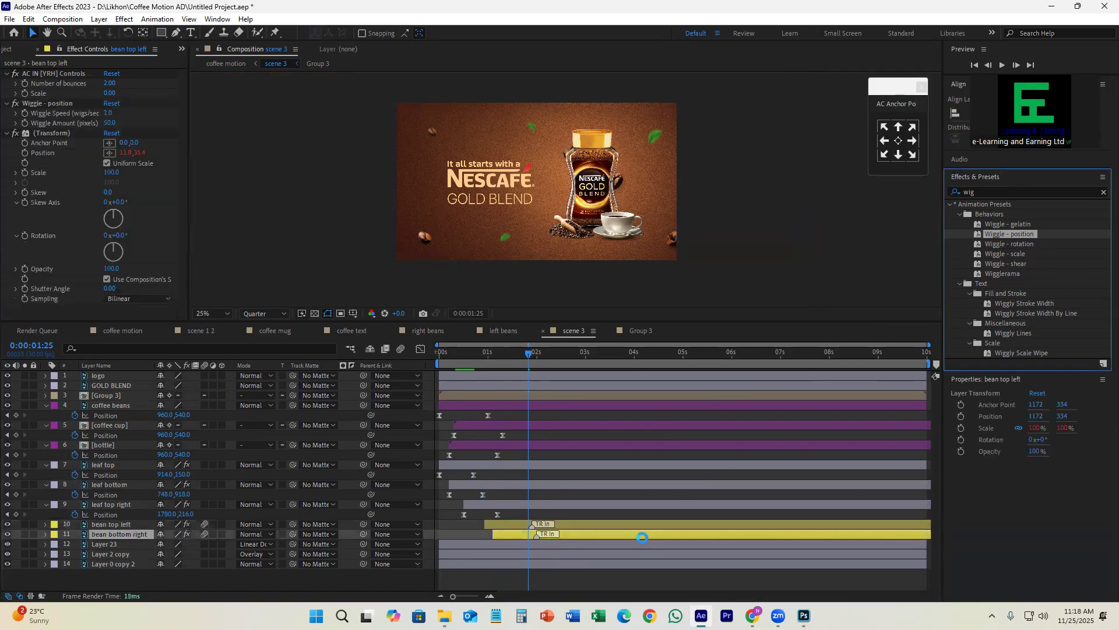
{"action": "left_click_drag", "start_coordinate": [535, 354], "coordinate": [457, 361]}
{"action": "key", "text": "space"}
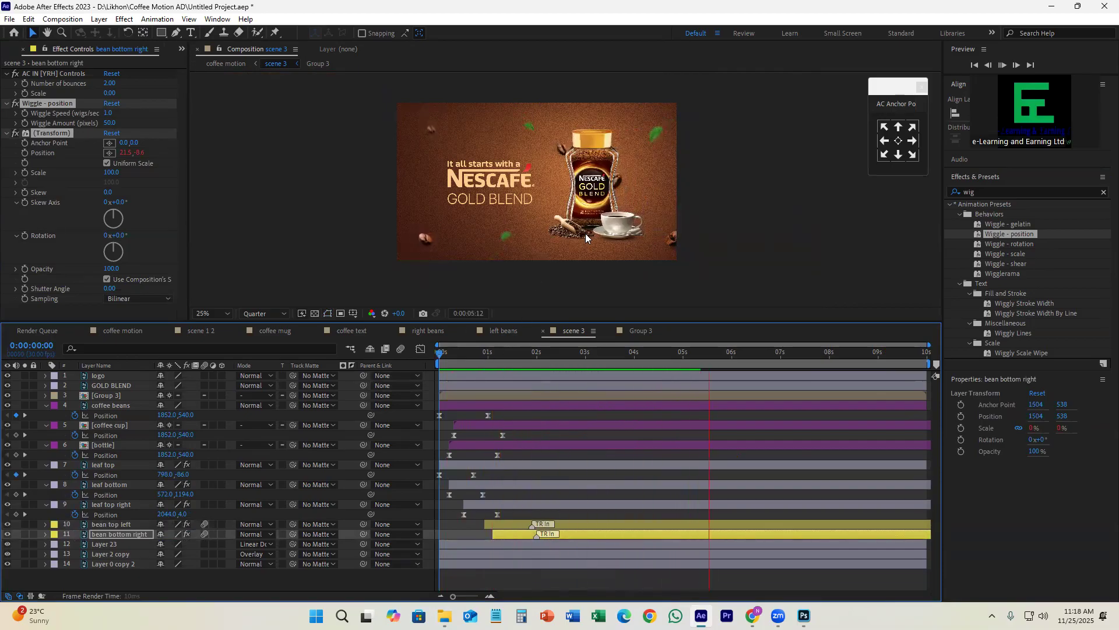
{"action": "key", "text": "space"}
Step: Open the Number of bounces value in the bean top left layer's AC IN controls
{"action": "key", "text": "ctrl+Up"}
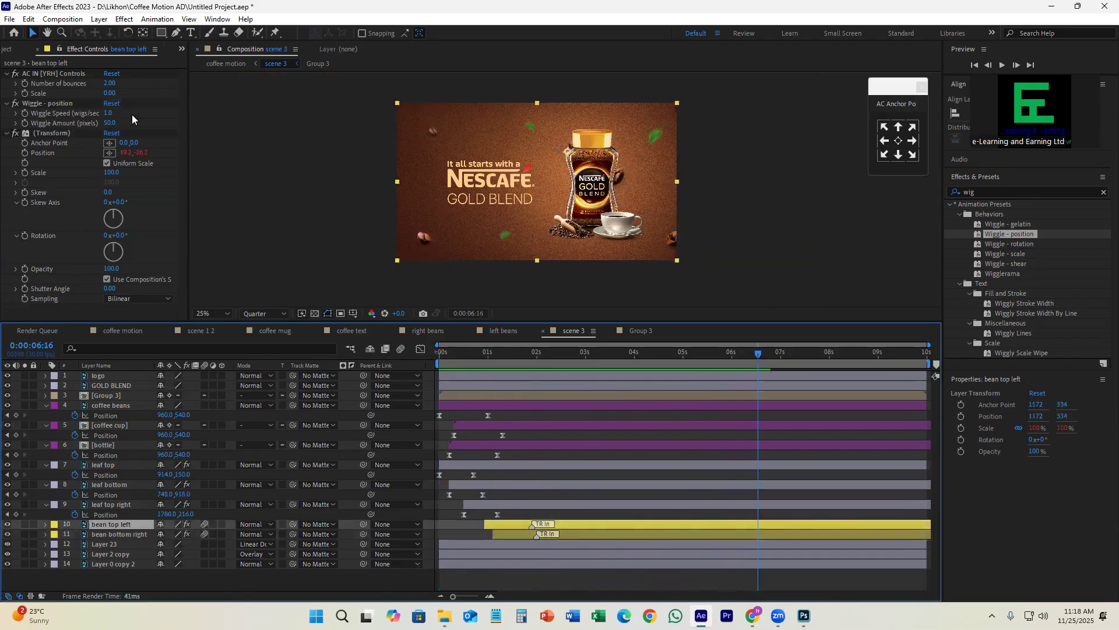
{"action": "left_click", "coordinate": [109, 83]}
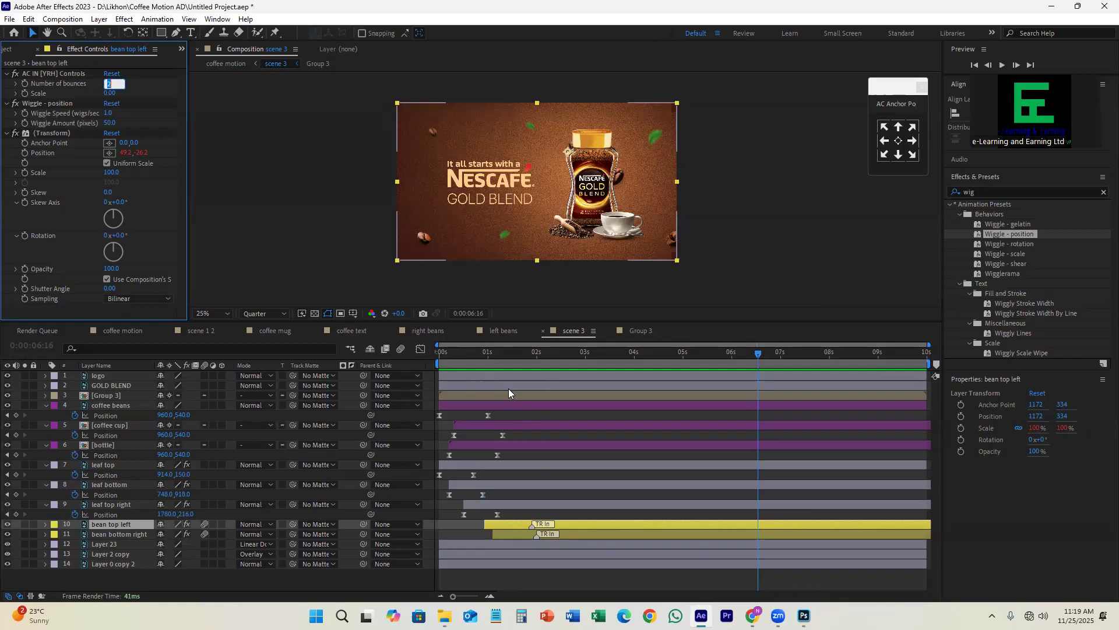
{"action": "left_click", "coordinate": [641, 575]}
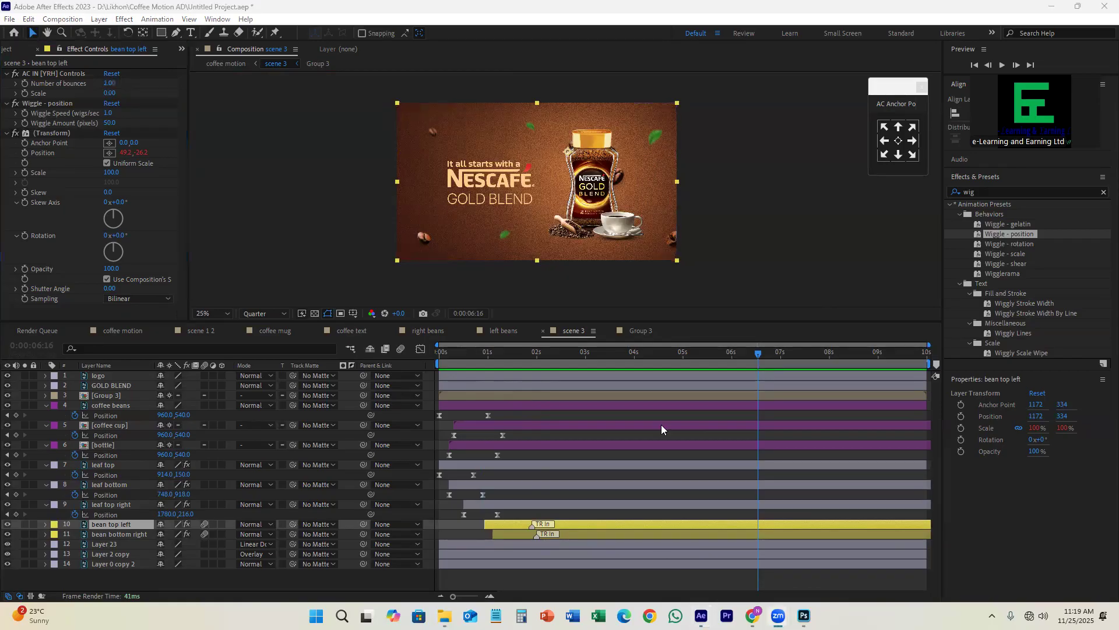